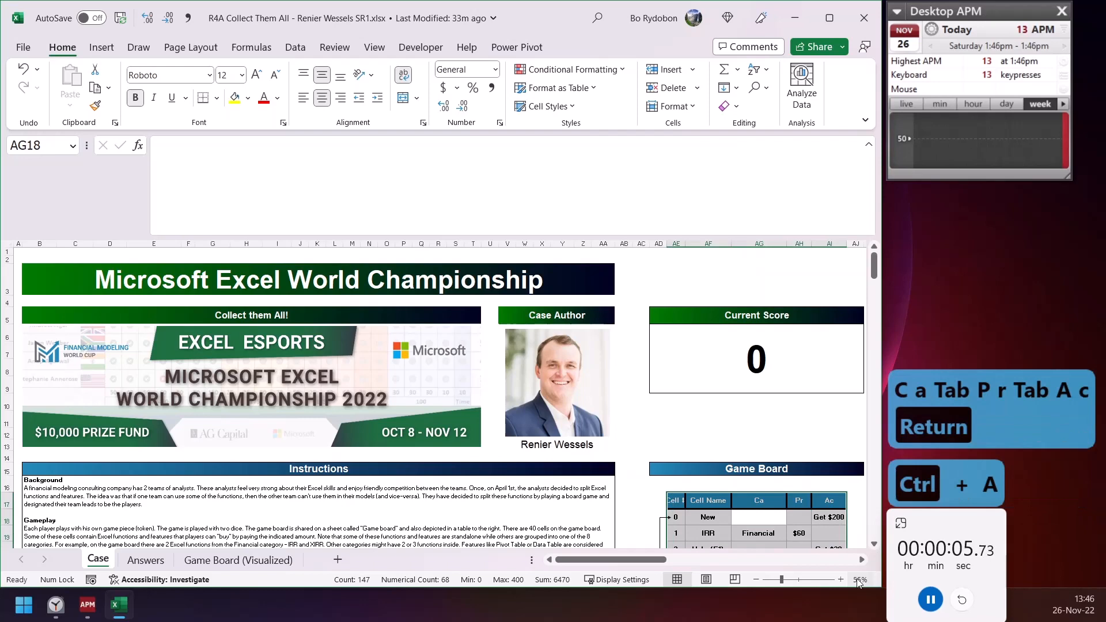
Create range names from the game board's labels, including the right column
key(ctrl+shift+F3)
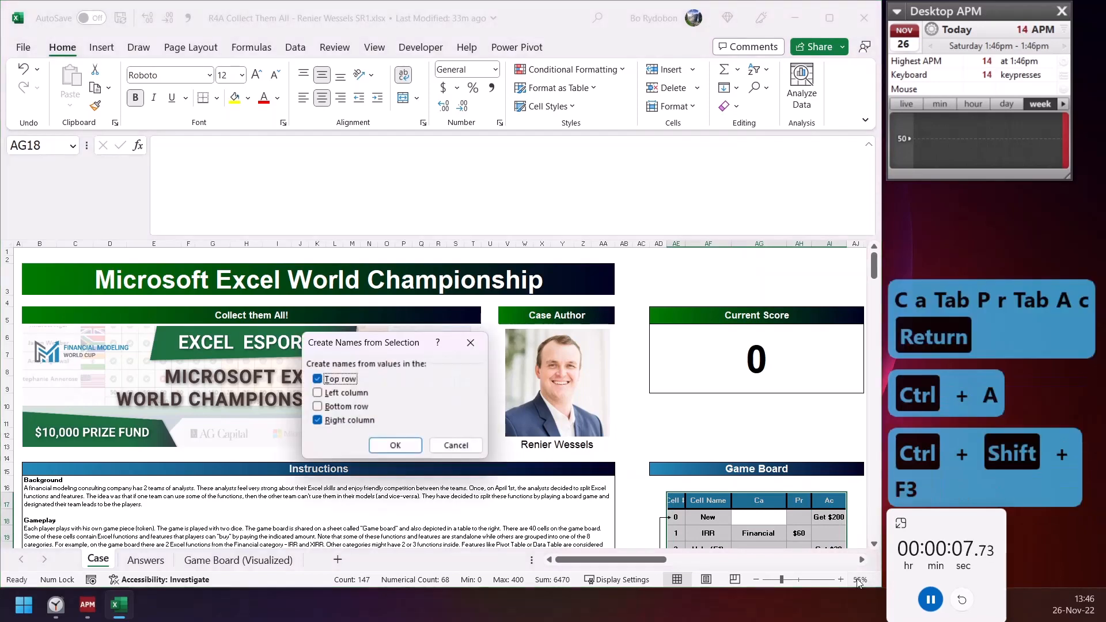
key(r)
key(Return)
Remove every 'get' and 'do…' phrase from the board amounts
key(ctrl+h)
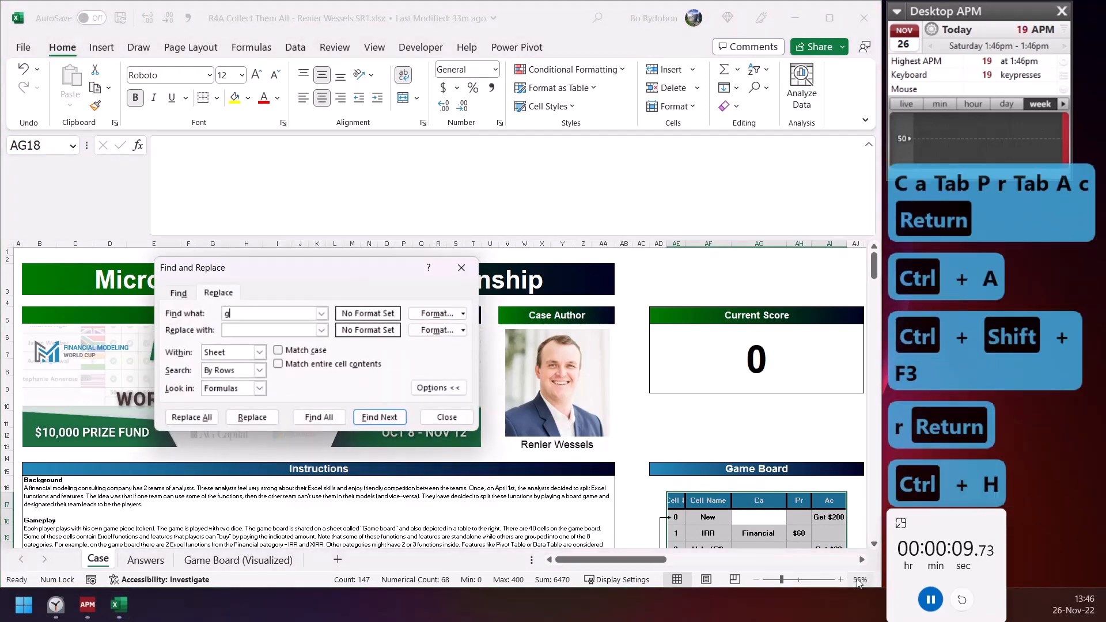
text(get)
key(Tab)
key(Tab)
key(a)
key(Return)
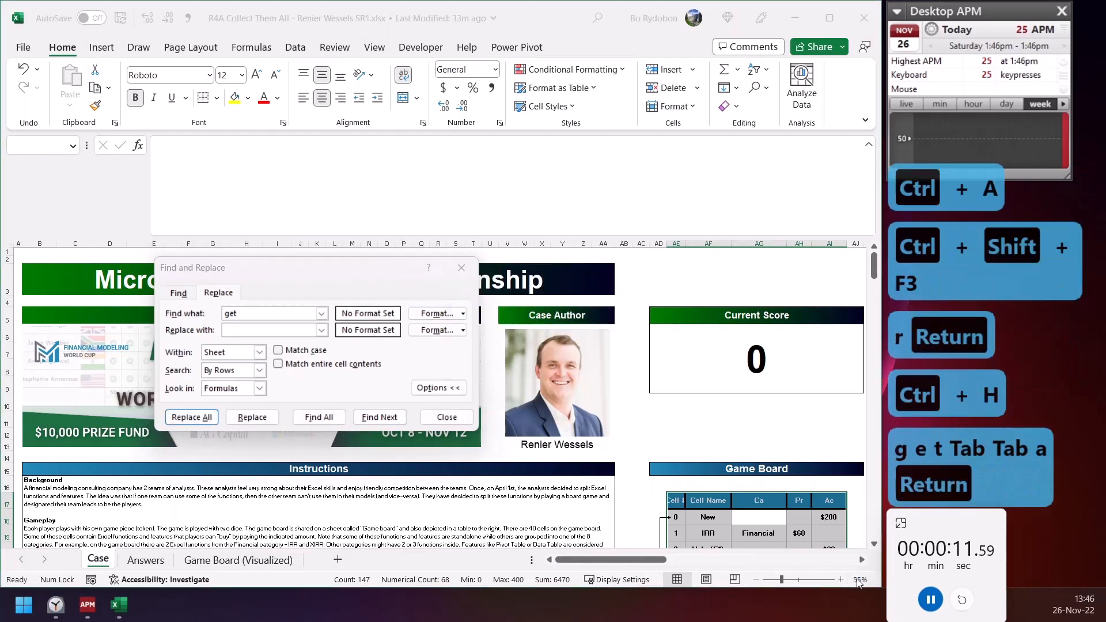
key(Tab)
key(Tab)
key(Tab)
text(do)
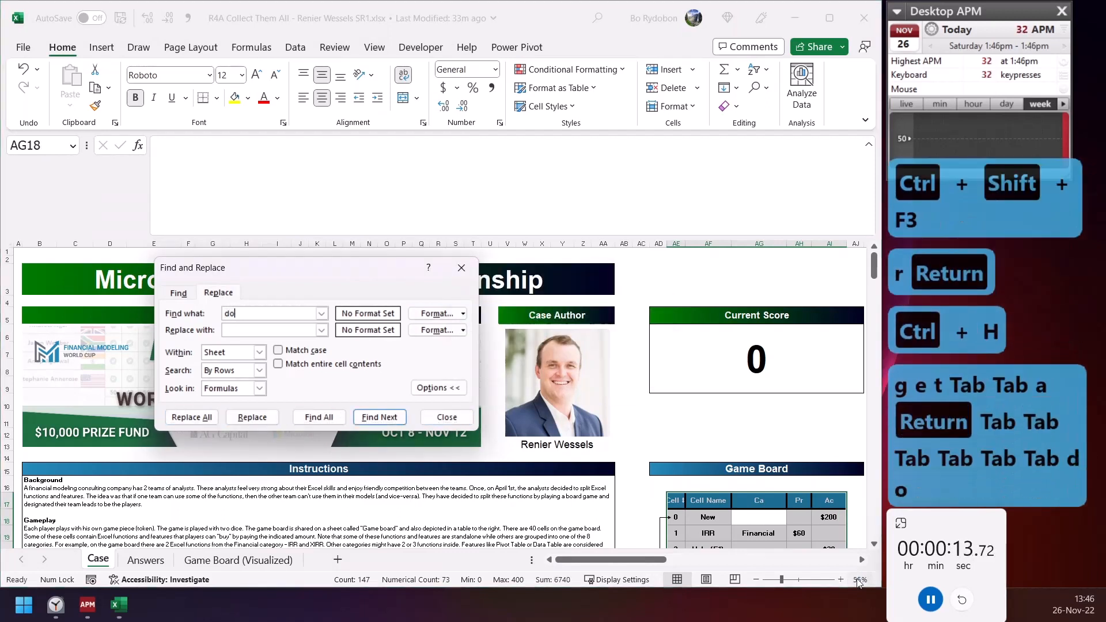
text(*a)
key(Return)
key(Tab)
key(Tab)
key(Tab)
key(Tab)
key(Tab)
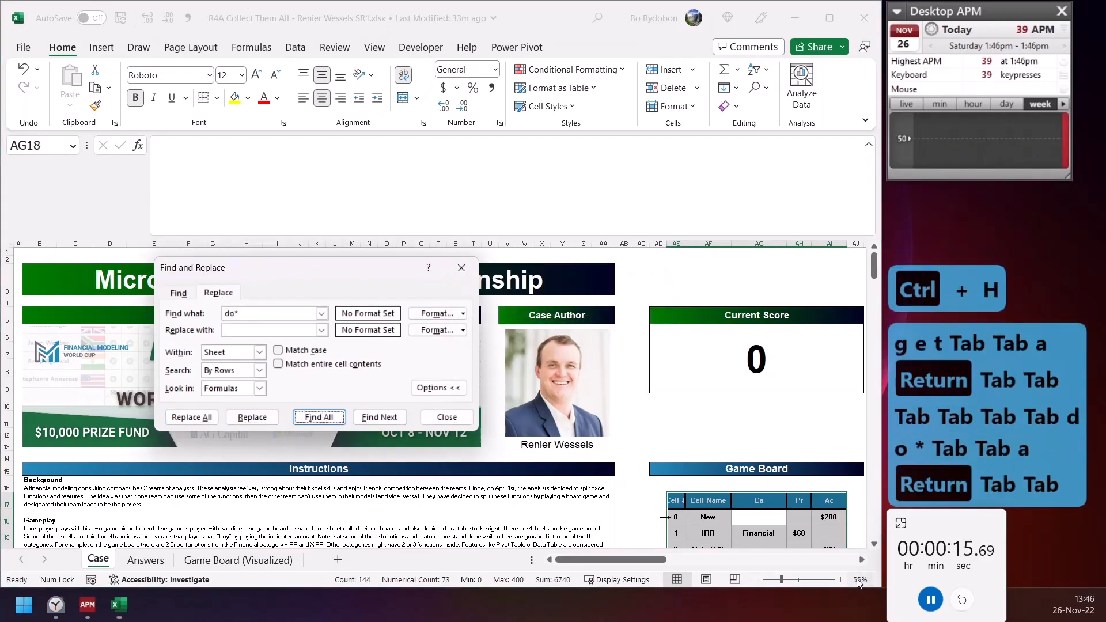
Replace every 'Pay' with a minus sign so costs become negative numbers
text(Pay)
key(Tab)
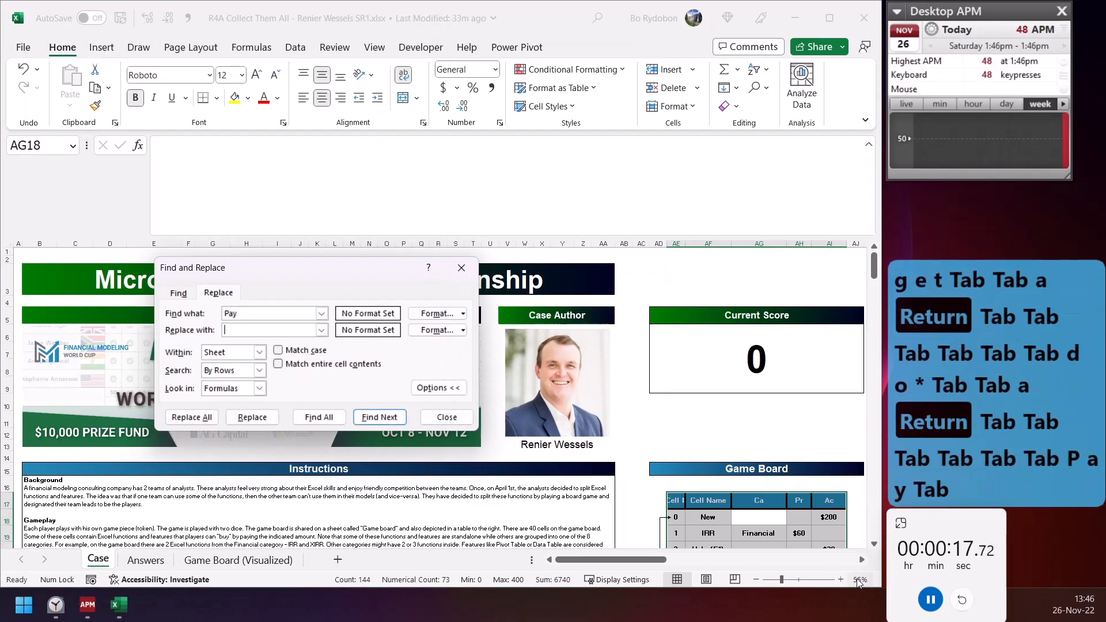
key(a)
key(Return)
key(Escape)
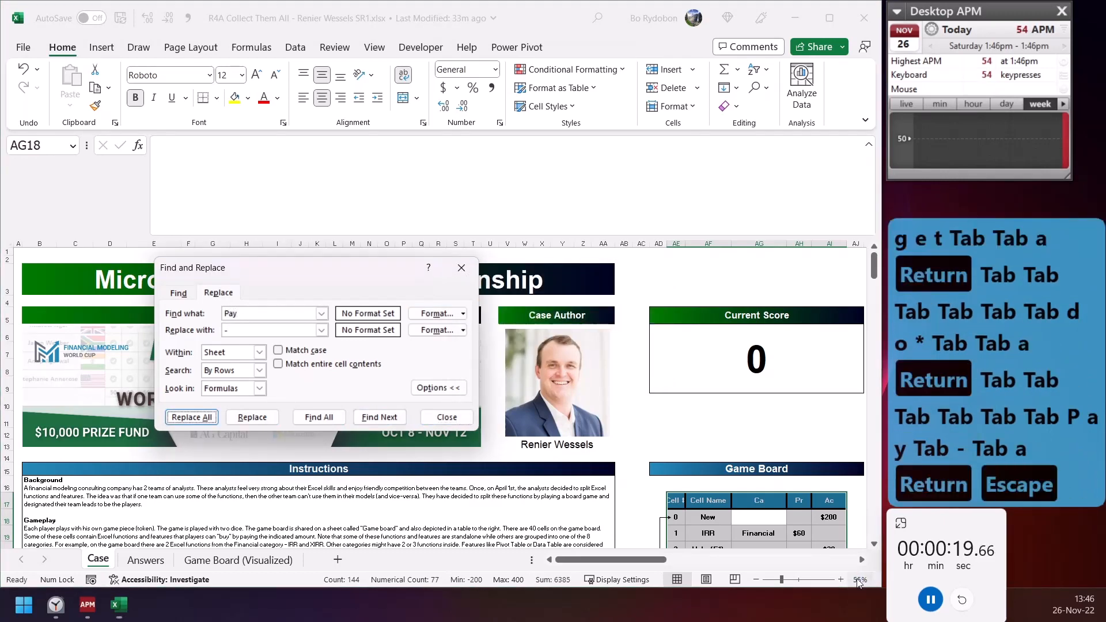
key(Down)
key(Up)
key(Right)
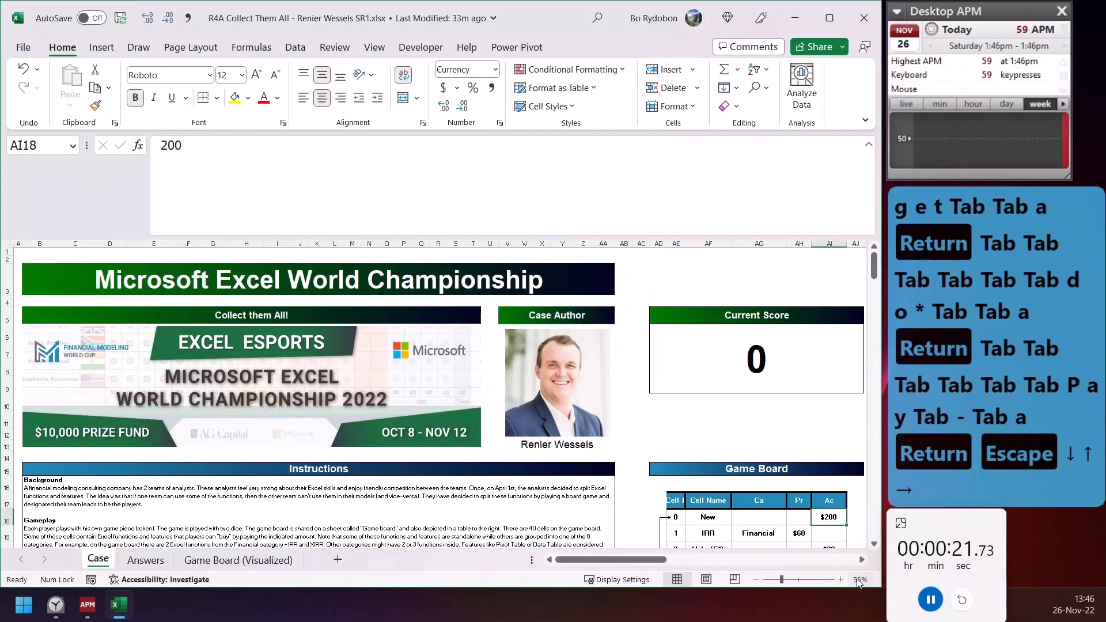
In the Level 1 answer cell, start a LET formula with a pp LAMBDA using MMULT/UNICODE/TEXTSPLIT
key(ctrl+Down)
key(Left)
key(ctrl+Left)
key(Left)
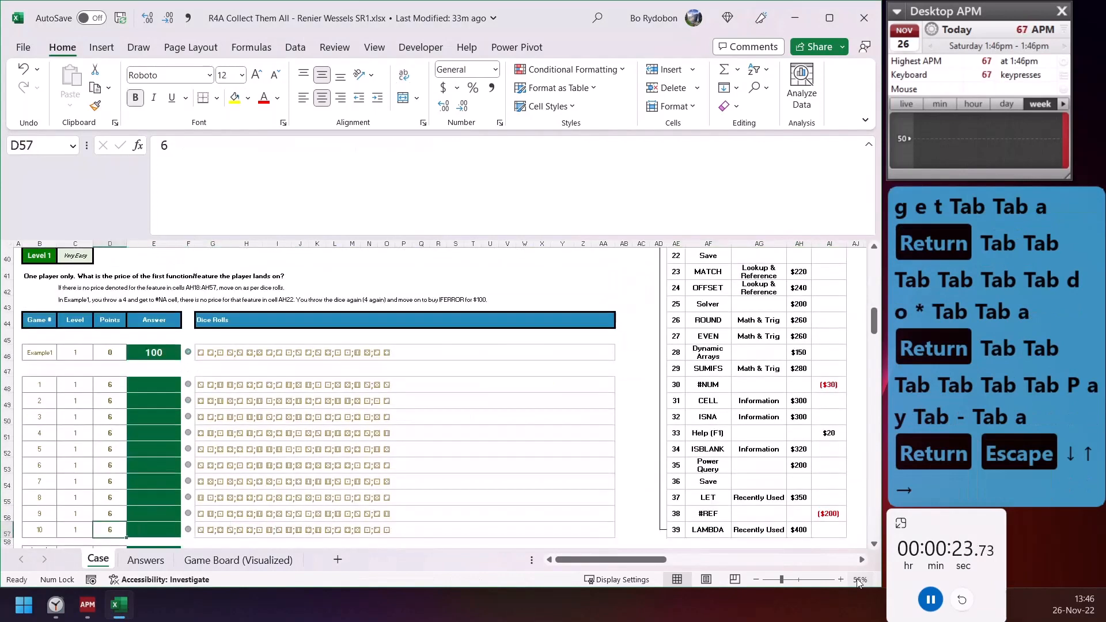
text(=let)
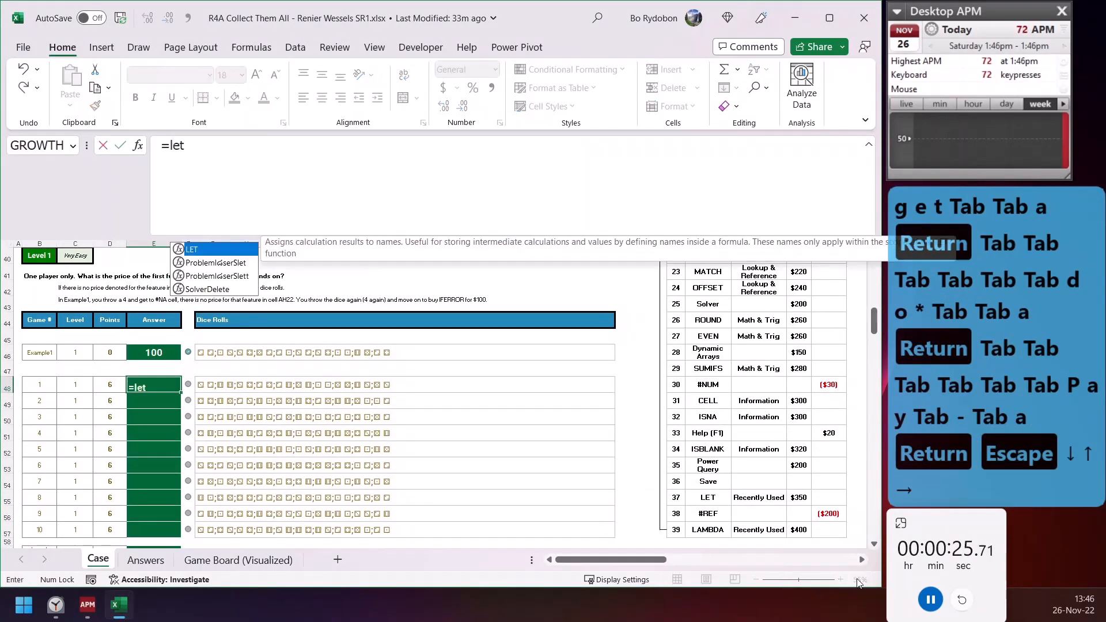
key(Tab)
text(pp,lam)
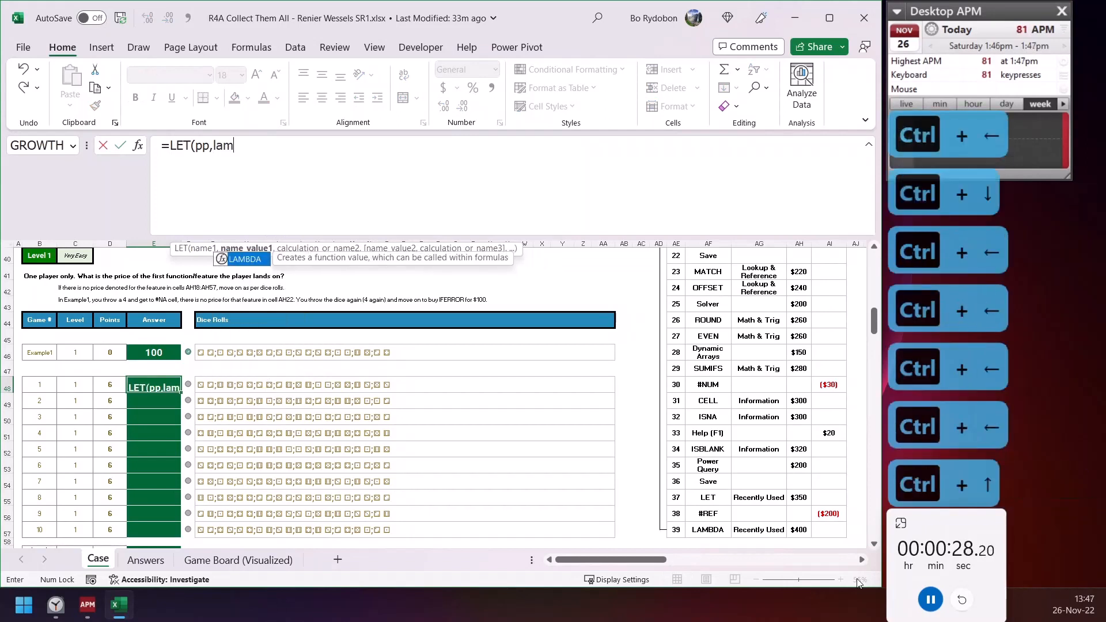
key(Tab)
text(a,)
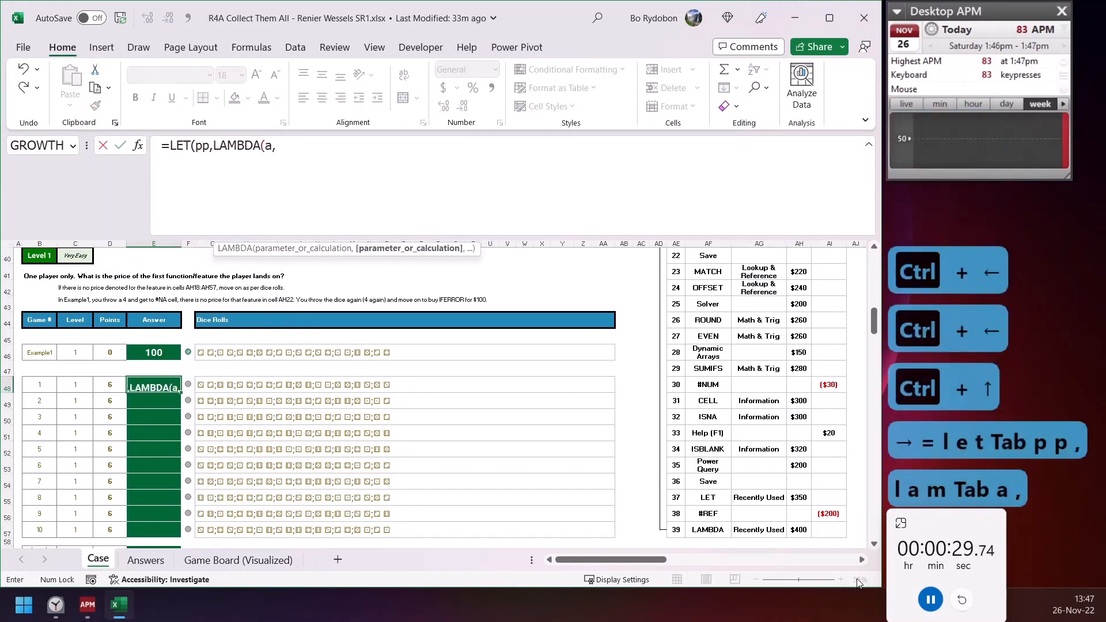
text(mm)
key(Tab)
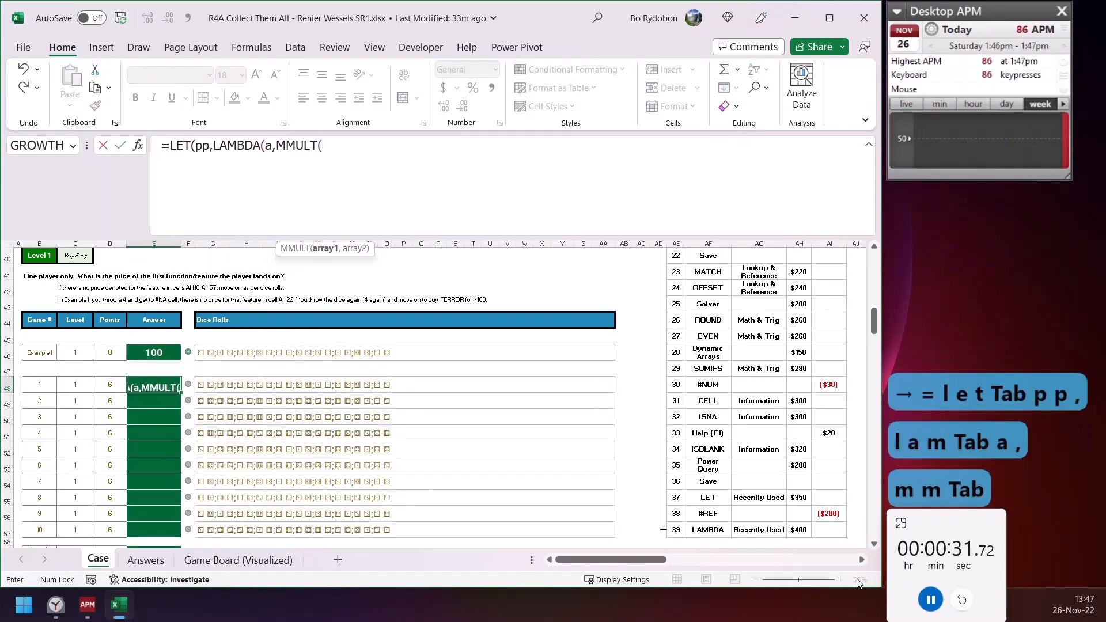
text(unico)
key(Tab)
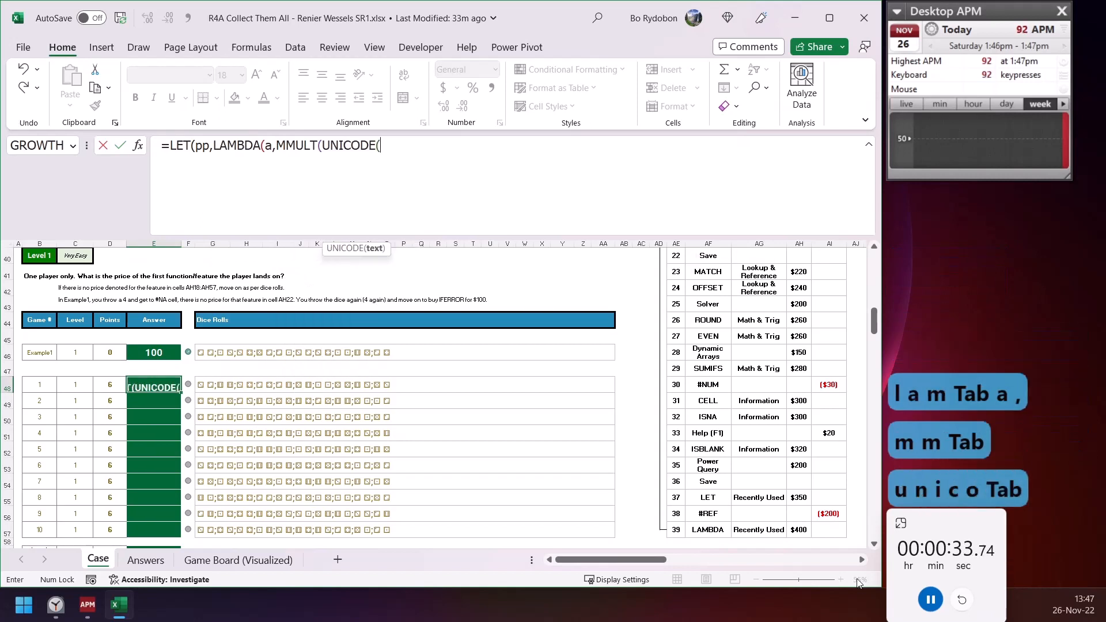
text(texts)
key(Tab)
text(a)
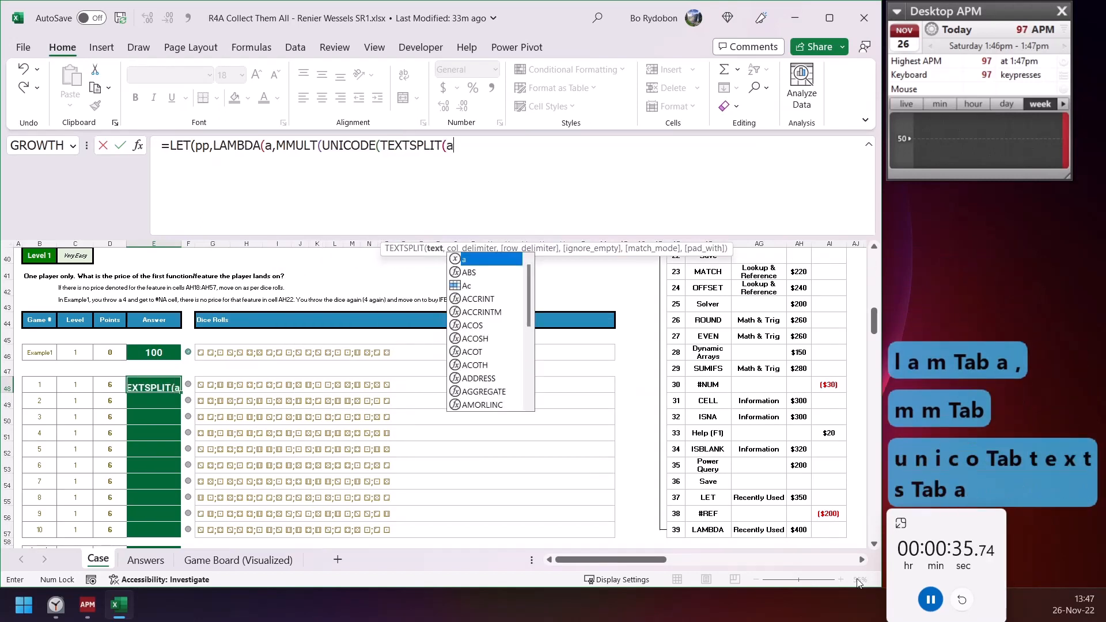
text(," ",";)
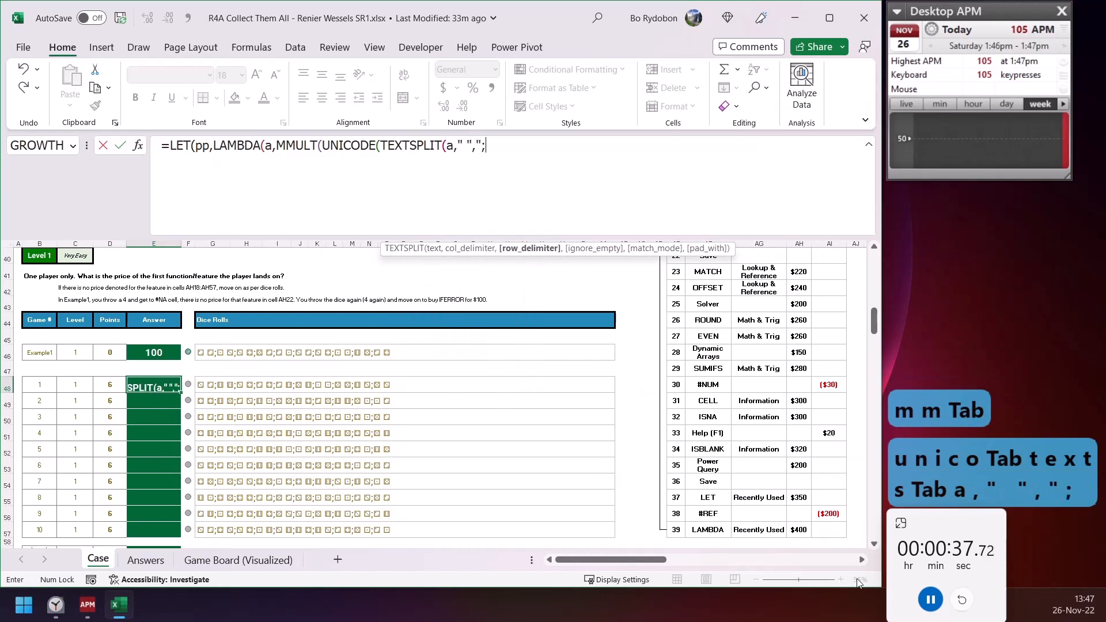
text("))-9855,{1)
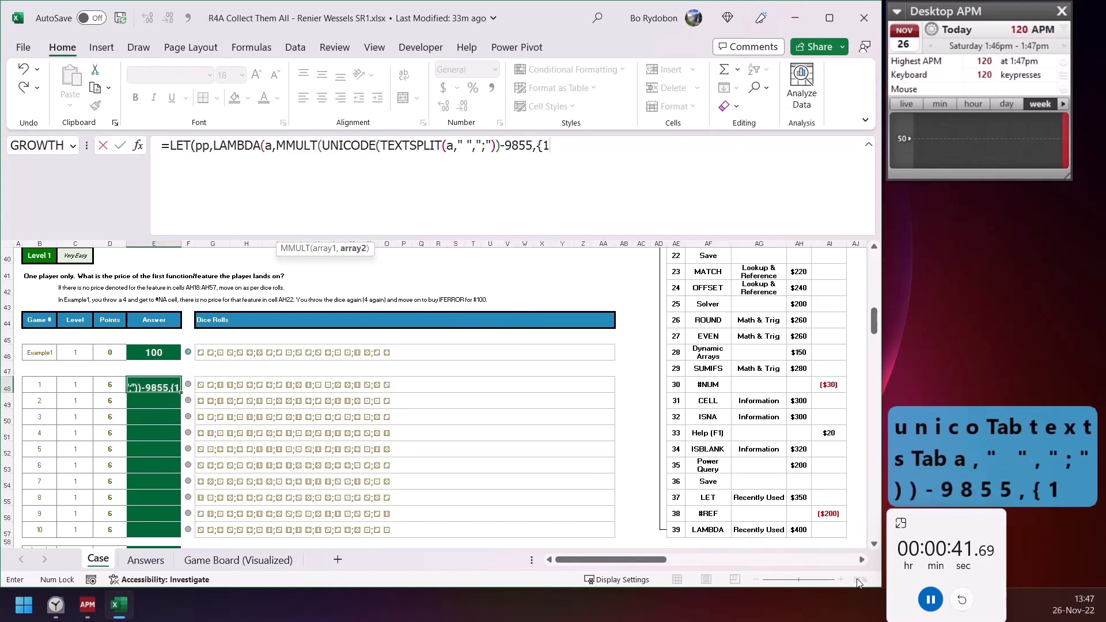
text(;1})),)
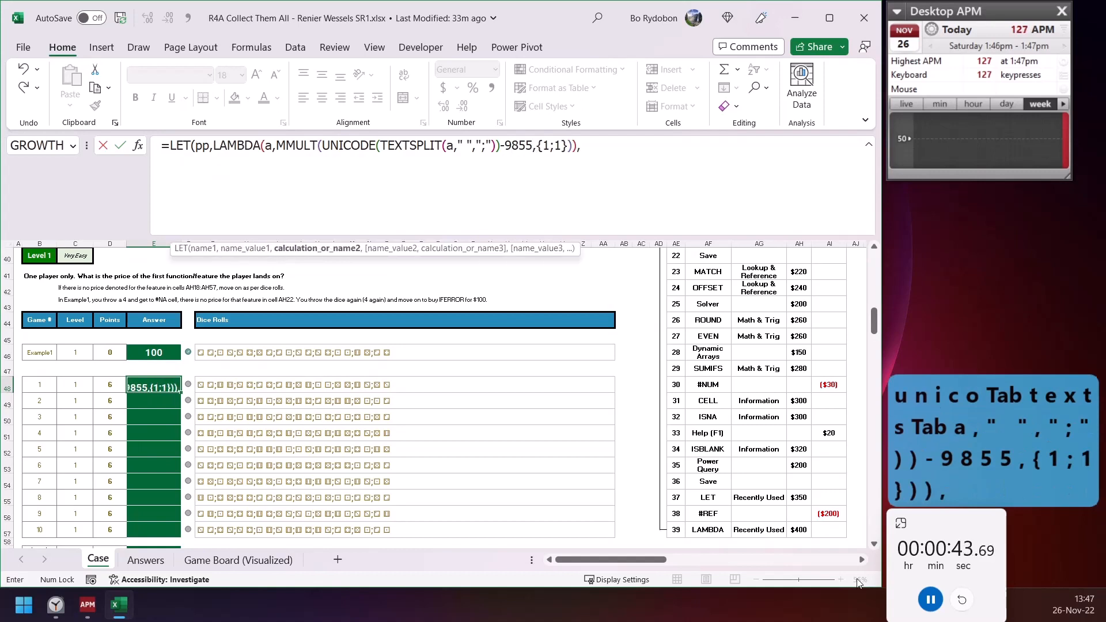
text(cp,lam)
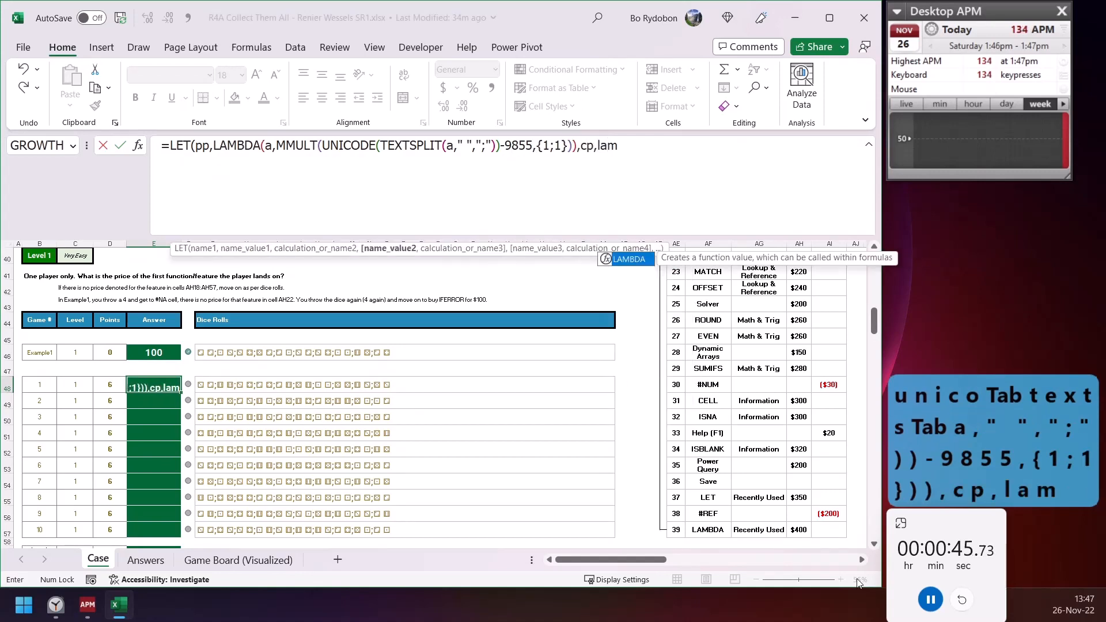
Add a cp LAMBDA with a SCAN running sum, and define a as pp() and t as cp(a)
key(Tab)
text(p,sca)
key(Tab)
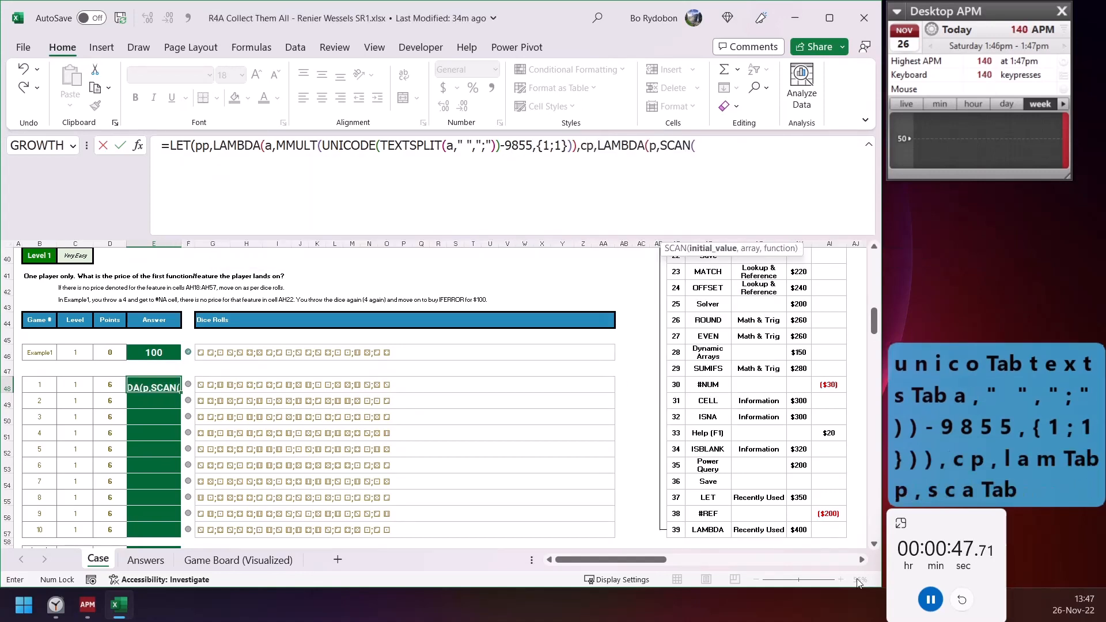
text(0,p,lam)
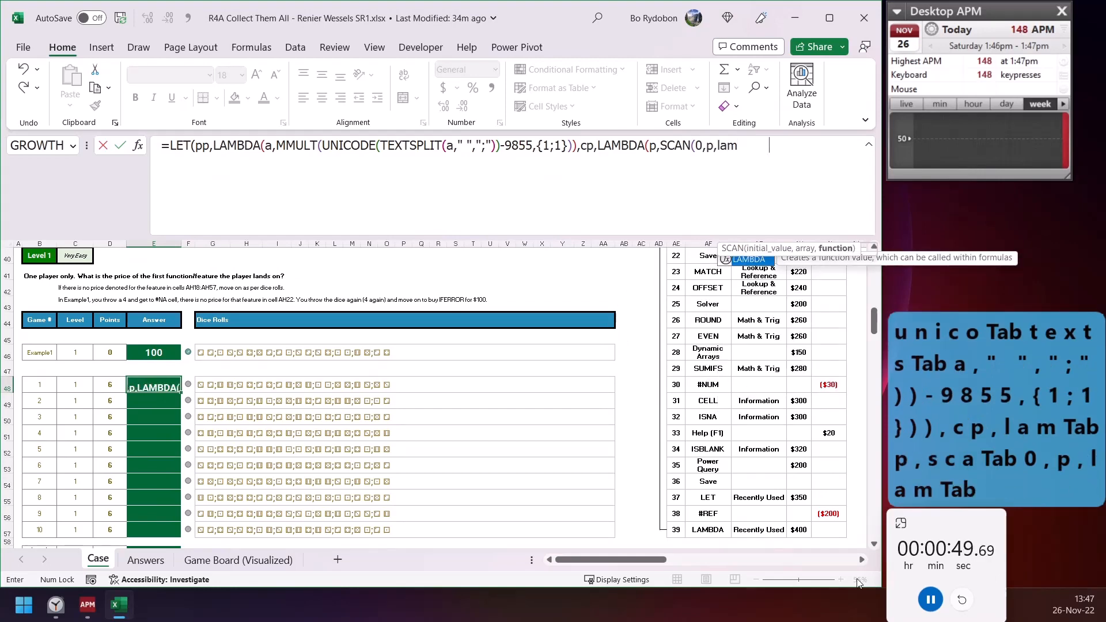
key(Tab)
text(a,b,a+)
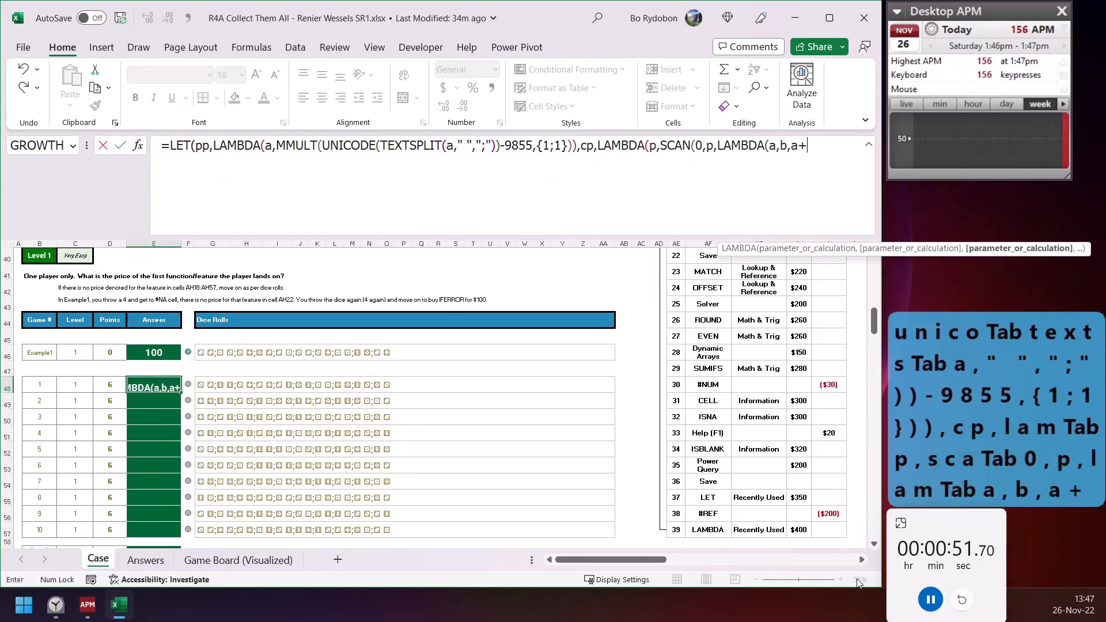
text(b))),)
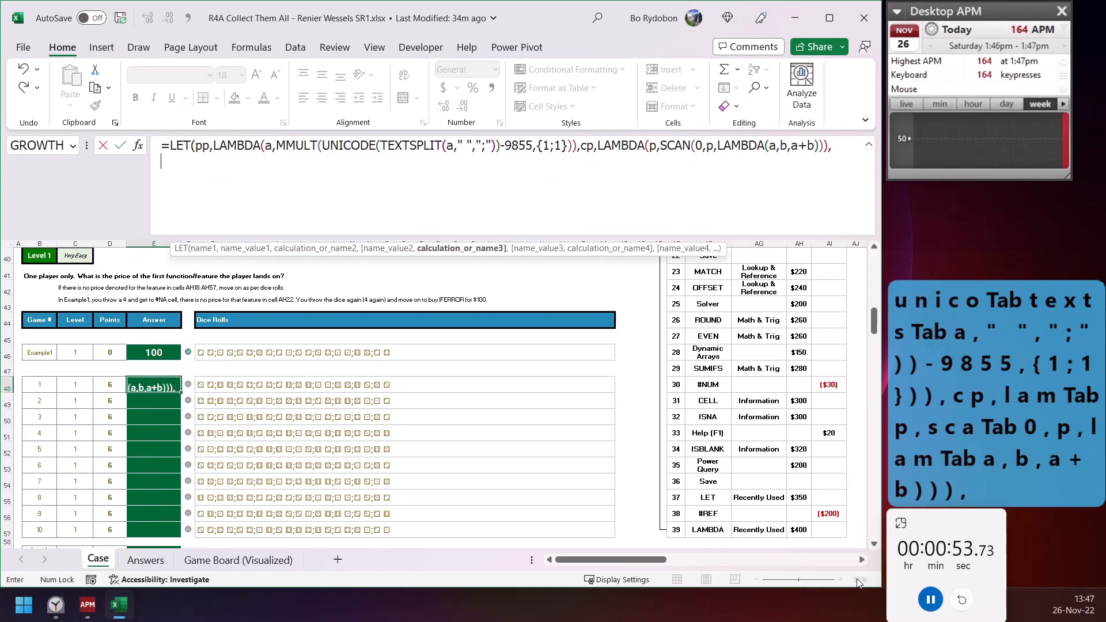
text(a,pp(G48)
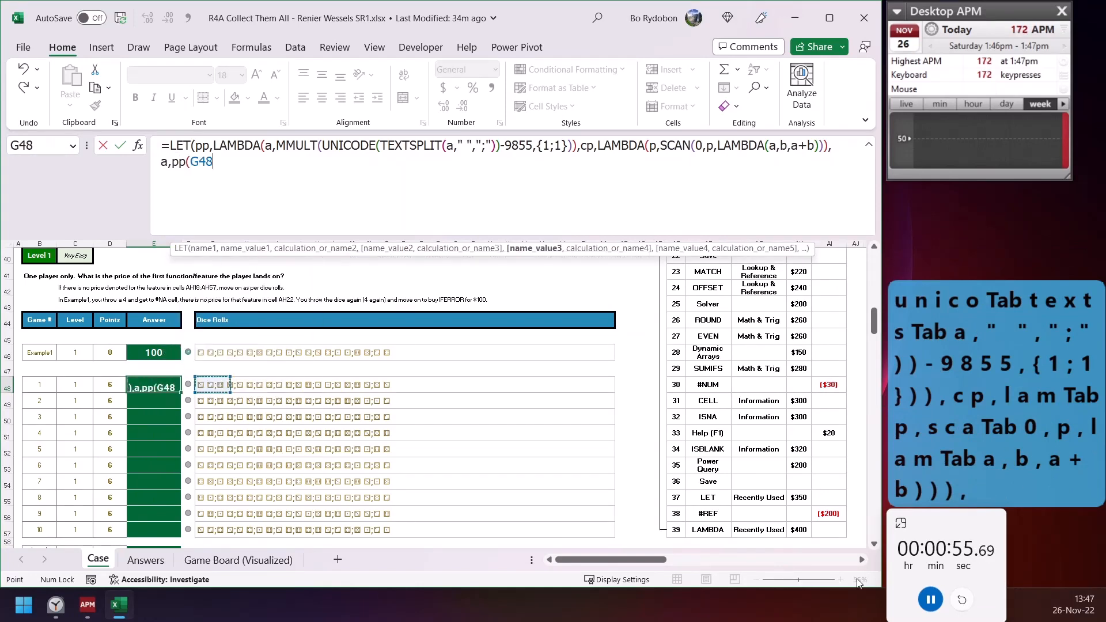
text(),t,cp)
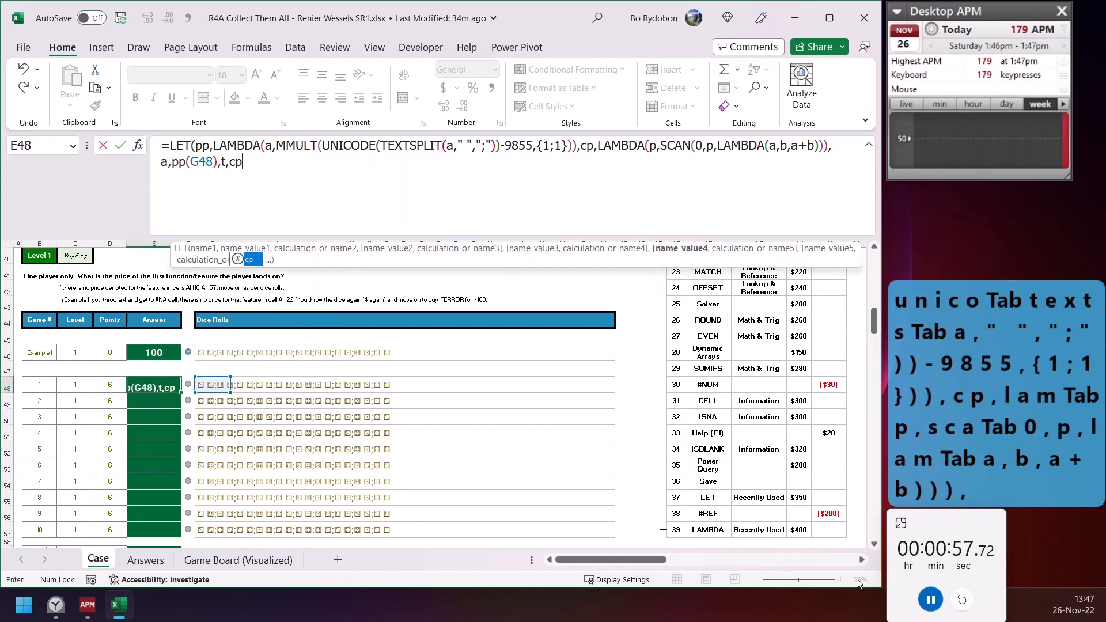
text((a),mo)
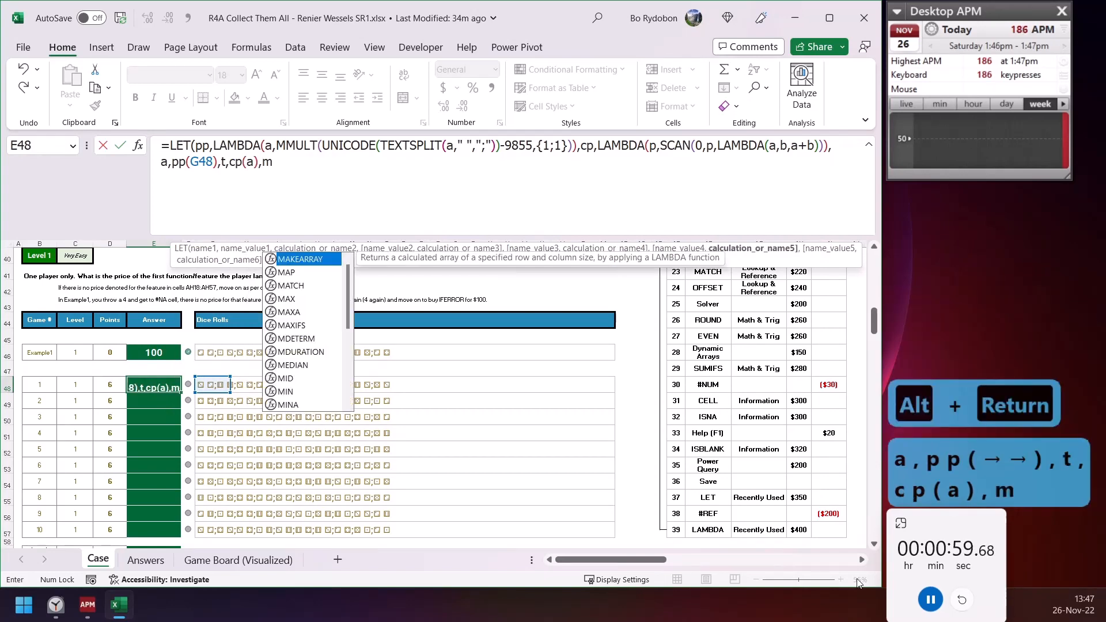
Define n=MOD(t,40)+1 and w=INDEX(pr,n), return XLOOKUP(TRUE,w>0,w), and commit in E48
key(BackSpace)
key(BackSpace)
text(n,mod)
key(Tab)
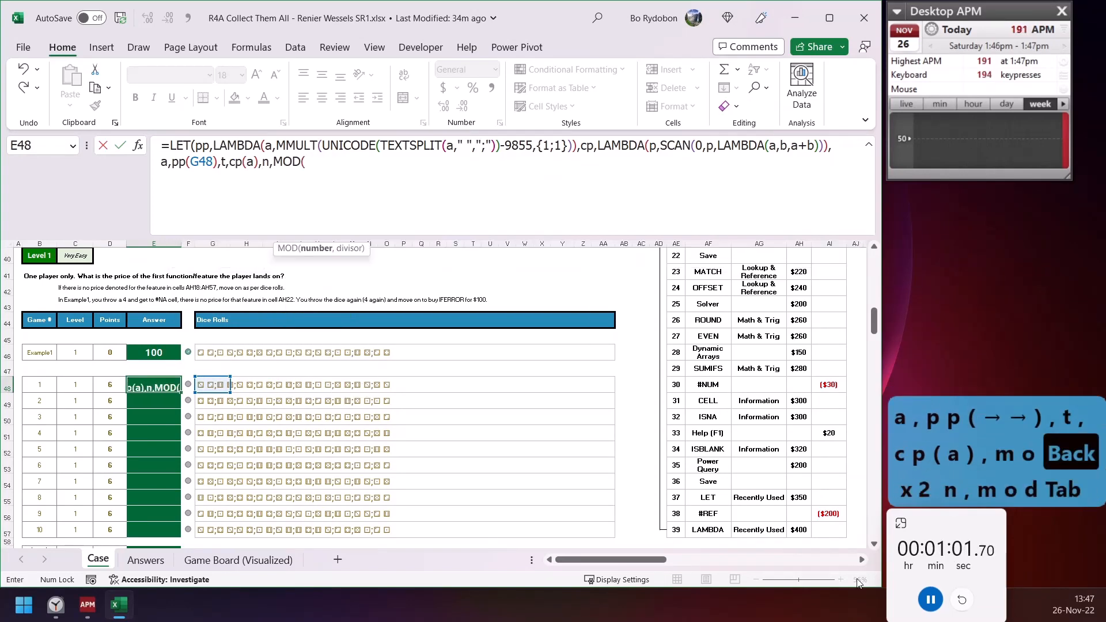
text(t,40)
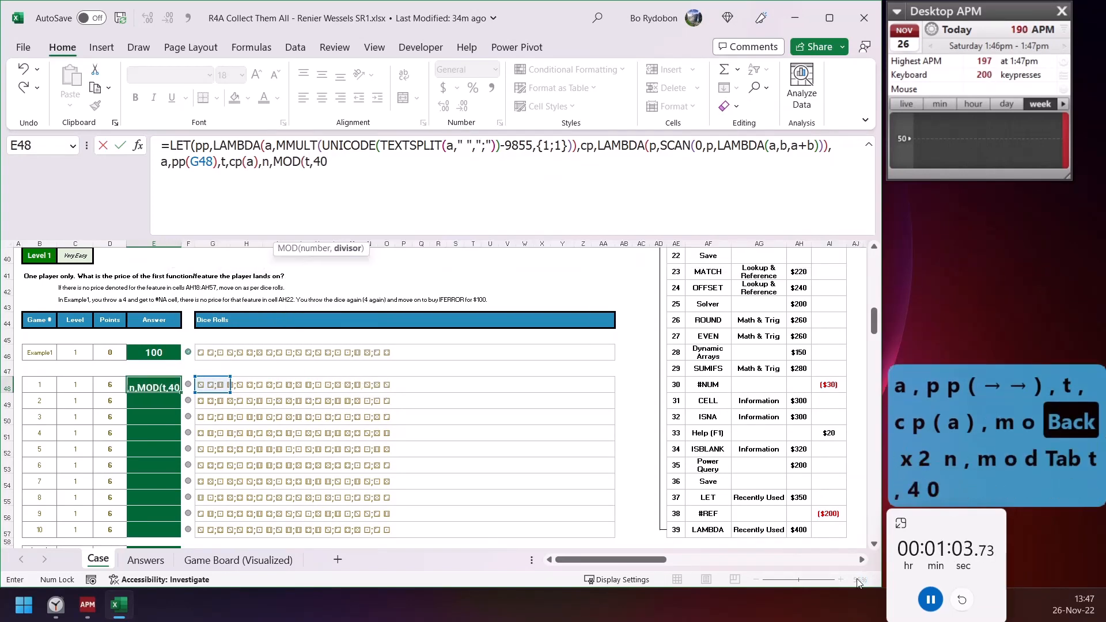
text())
text(+1,w,inde)
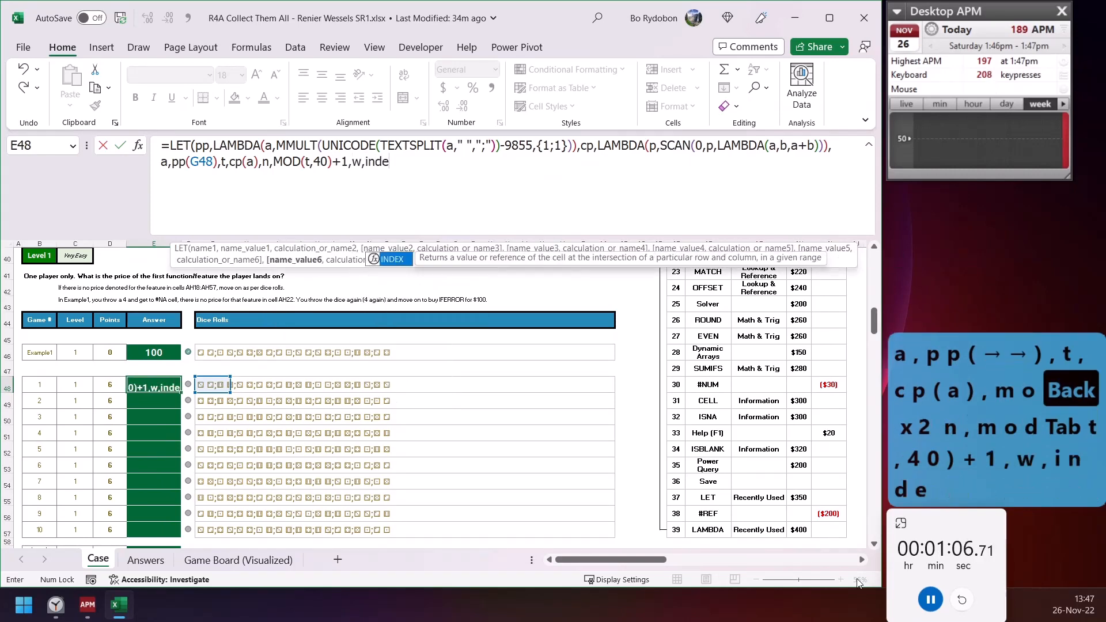
key(Tab)
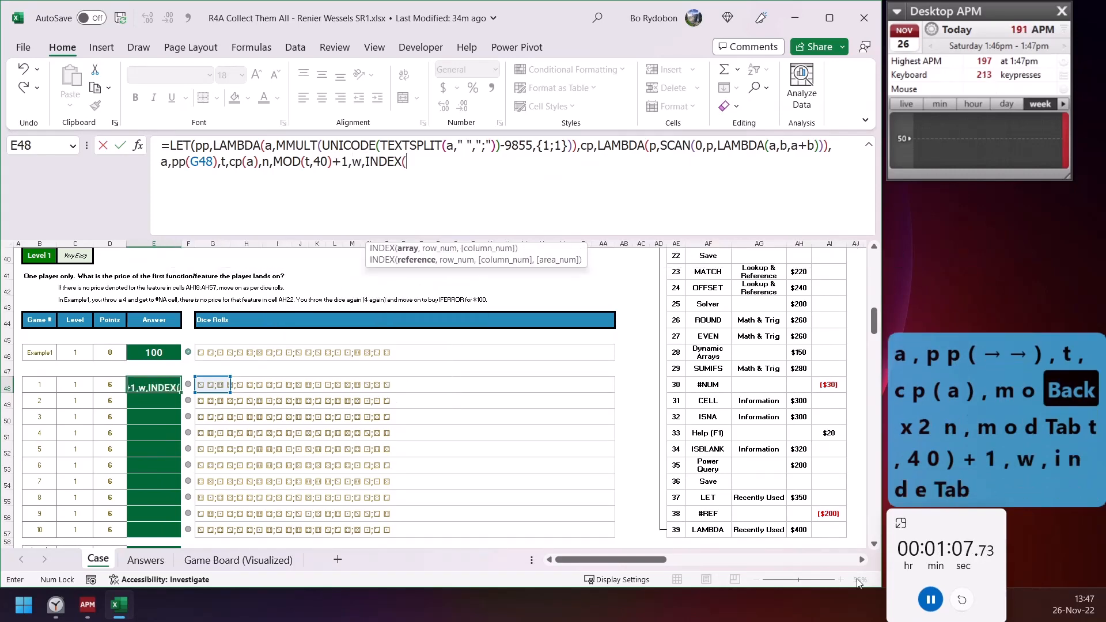
text(pr,n),)
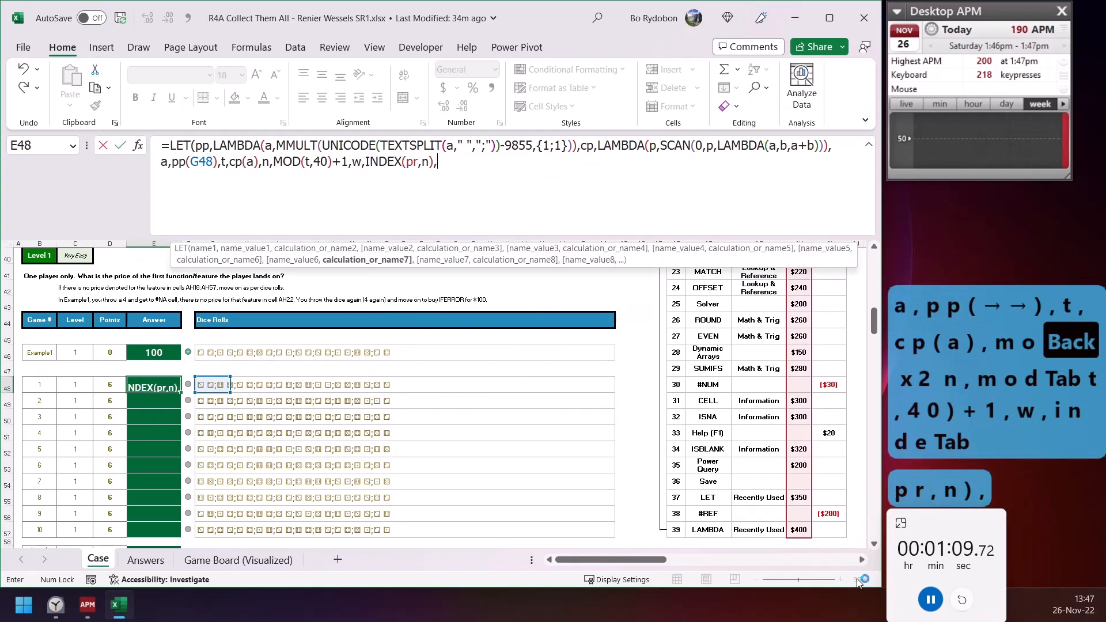
text(xlo)
key(Tab)
text(t)
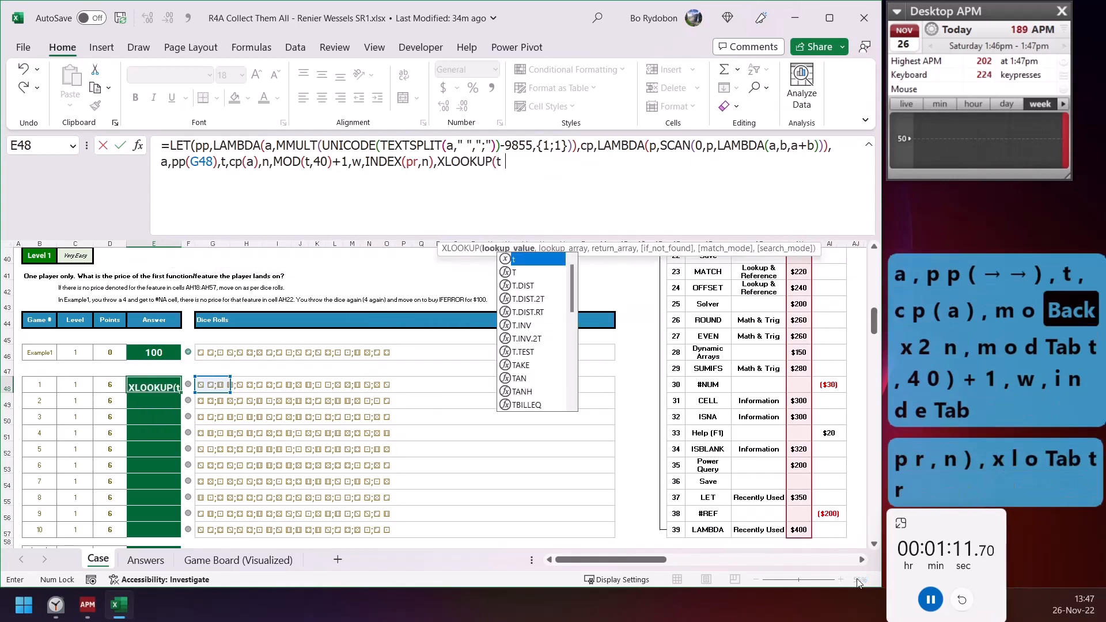
text(ru)
key(Tab)
text(,w>)
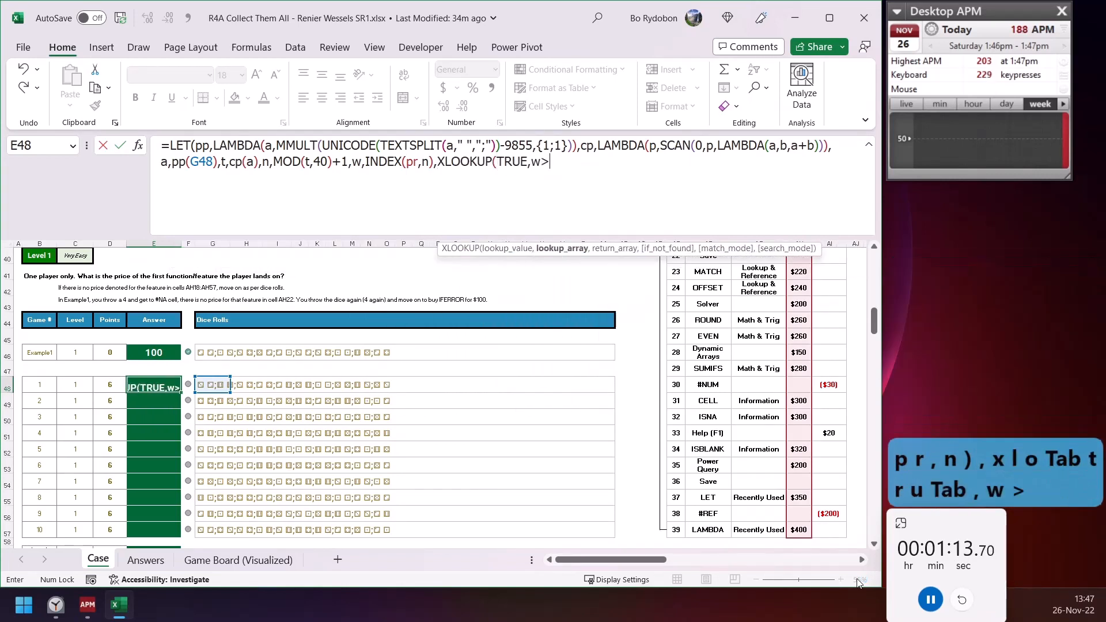
text(0,w)))
key(ctrl+Return)
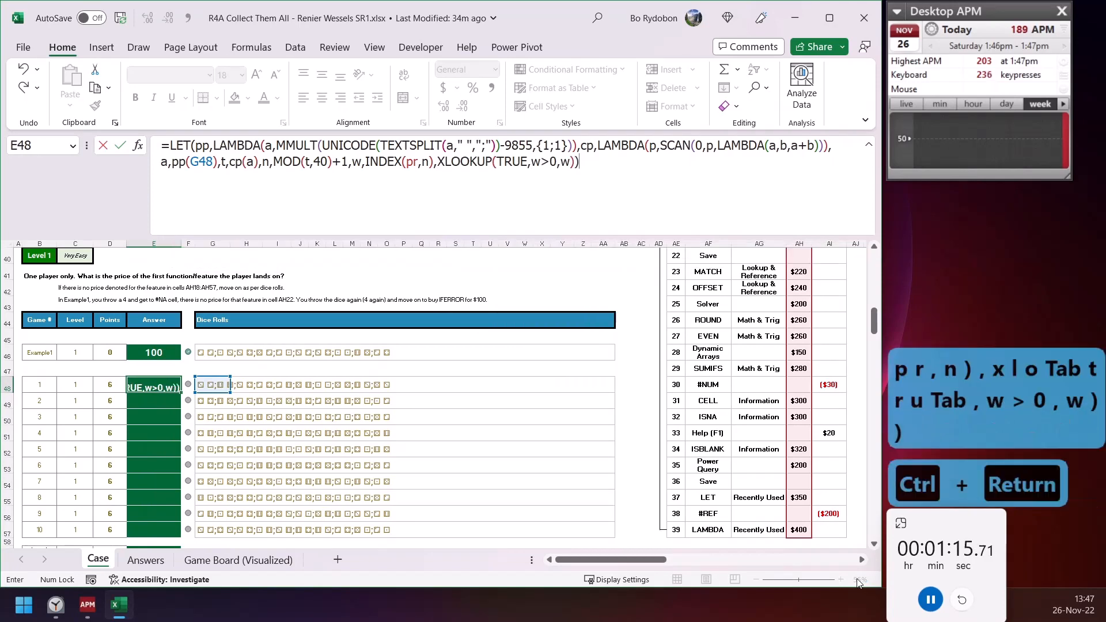
key(ctrl+shift+Down)
Fill the Level 1 formula down through E57 for game 10
key(shift+Up)
key(shift+Up)
key(ctrl+d)
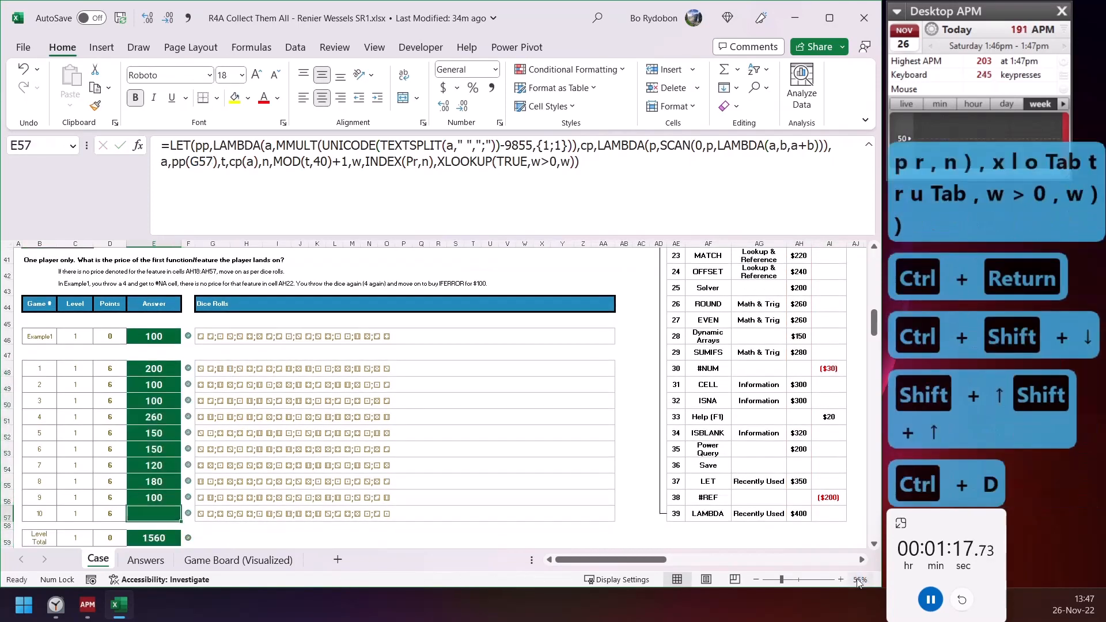
key(ctrl+Down)
key(ctrl+Down)
key(ctrl+Down)
key(ctrl+Down)
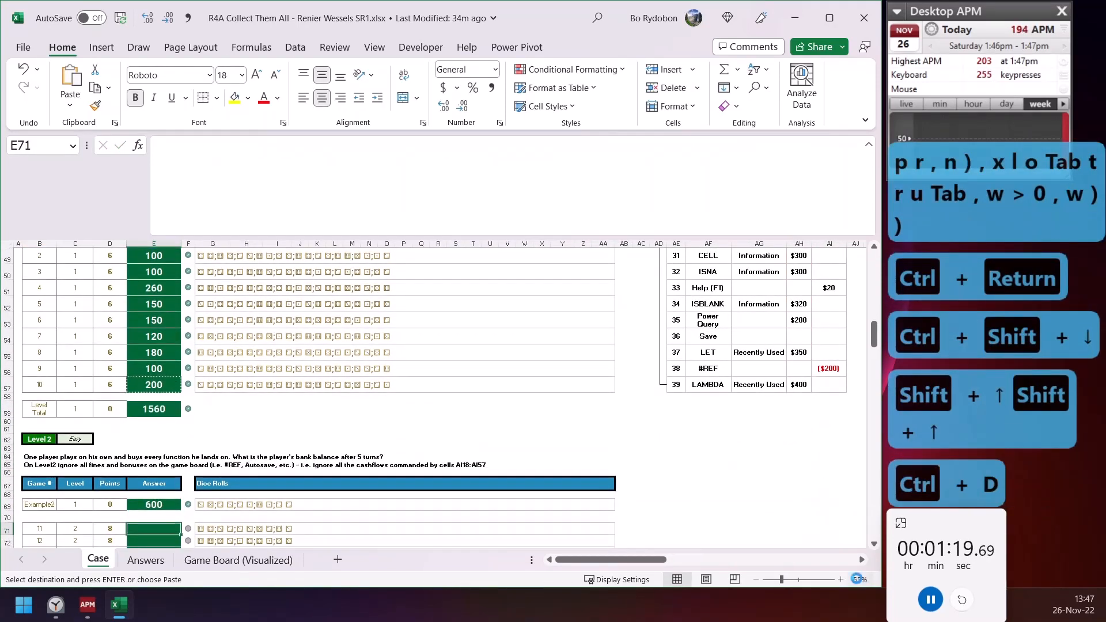
In E71, swap the XLOOKUP ending for 1500-SUM(w) and fill it down to E90
key(F2)
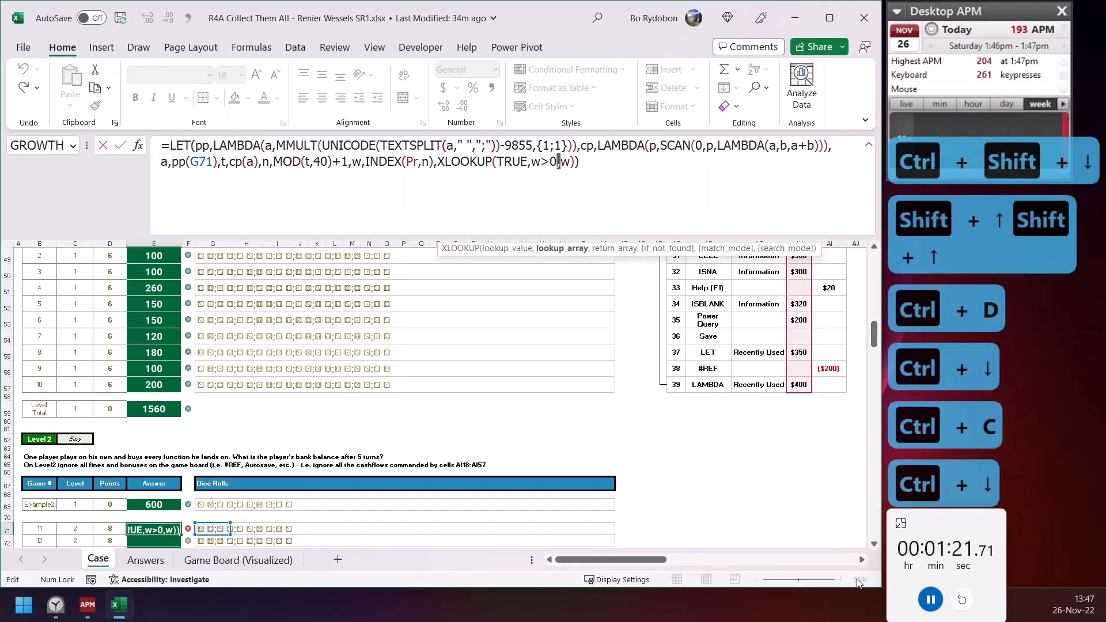
key(ctrl+shift+Left)
key(ctrl+shift+Left)
key(ctrl+shift+Left)
text(1)
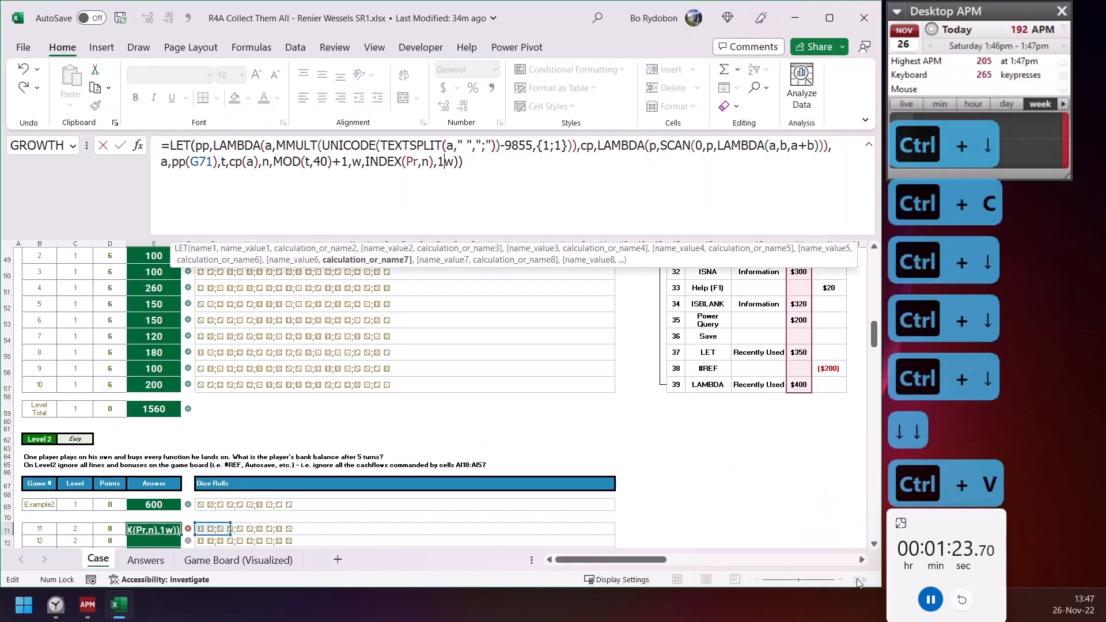
text(500-SUM()
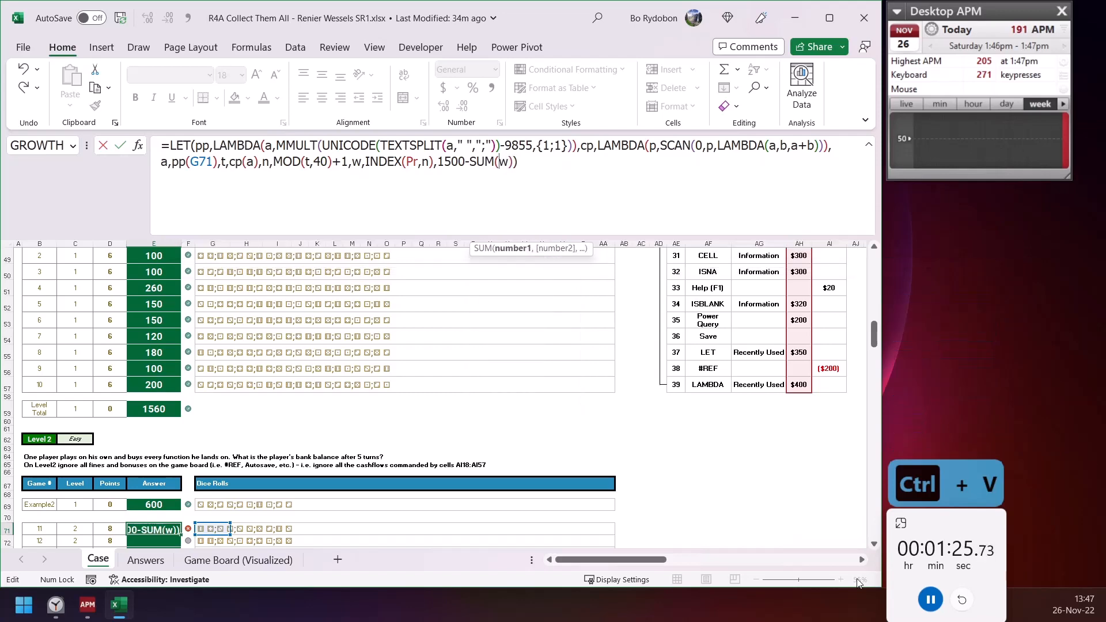
key(ctrl+Return)
key(ctrl+shift+Down)
key(shift+Up)
key(shift+Up)
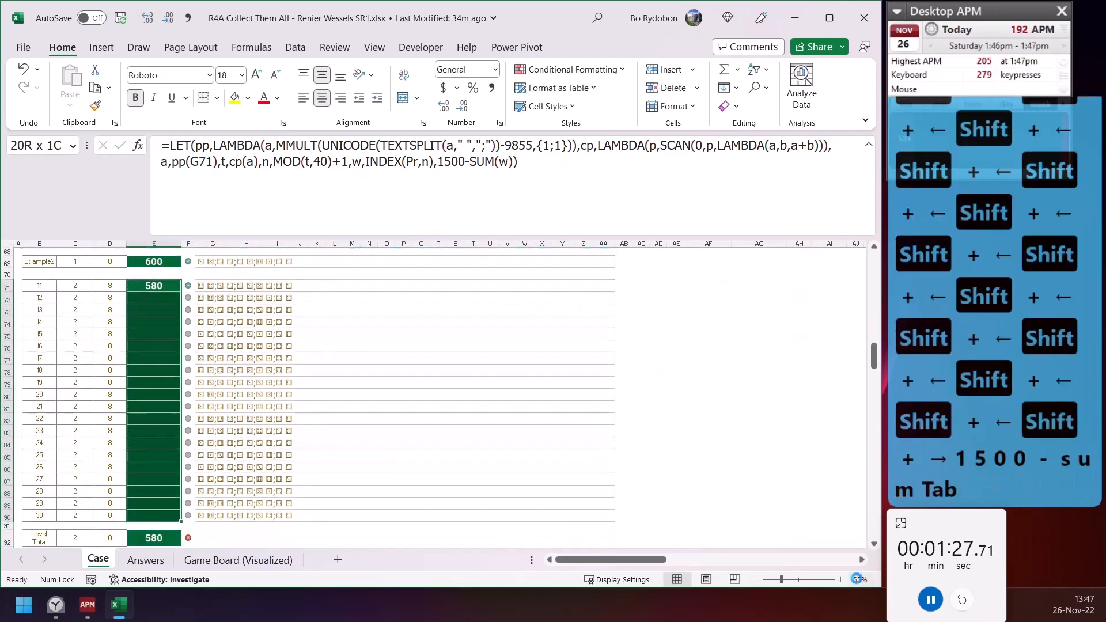
key(ctrl+d)
key(ctrl+c)
Paste the Level 2 formula into E103 and open a new line before the n definition
key(ctrl+Down)
key(ctrl+Down)
key(Down)
key(Down)
key(Down)
key(Down)
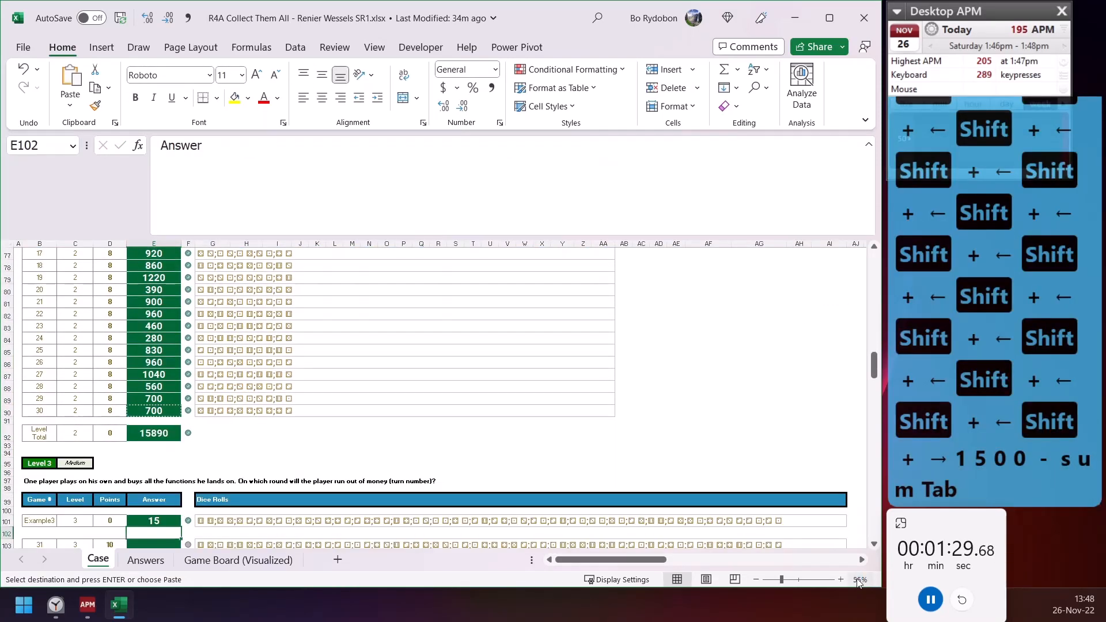
key(Return)
key(F2)
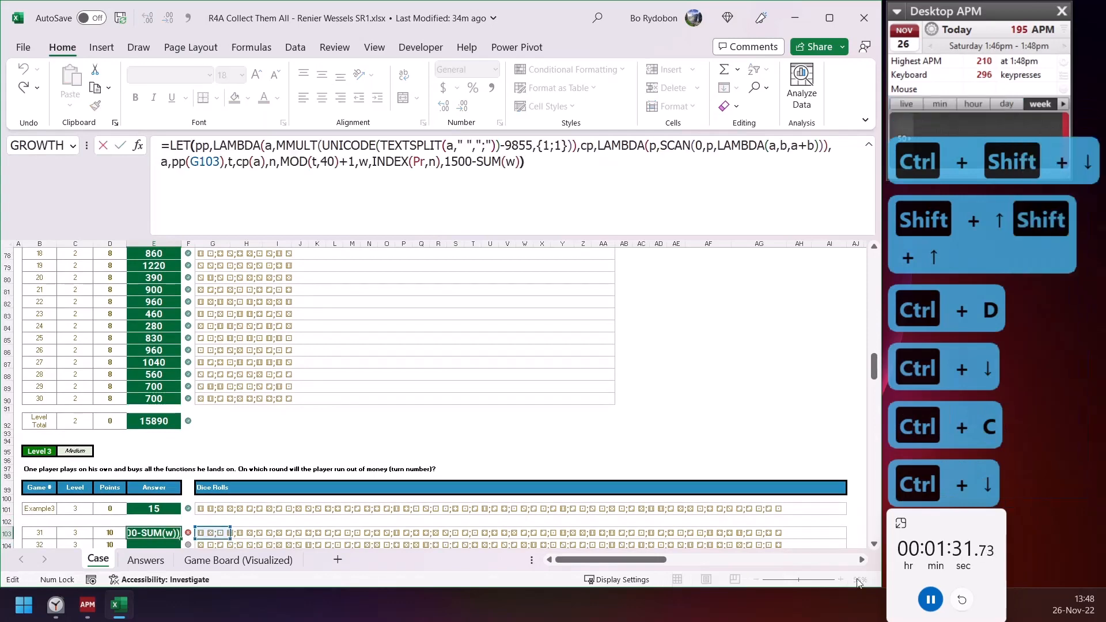
key(ctrl+Left)
key(ctrl+Left)
key(ctrl+Left)
key(ctrl+Left)
key(ctrl+Left)
key(ctrl+Left)
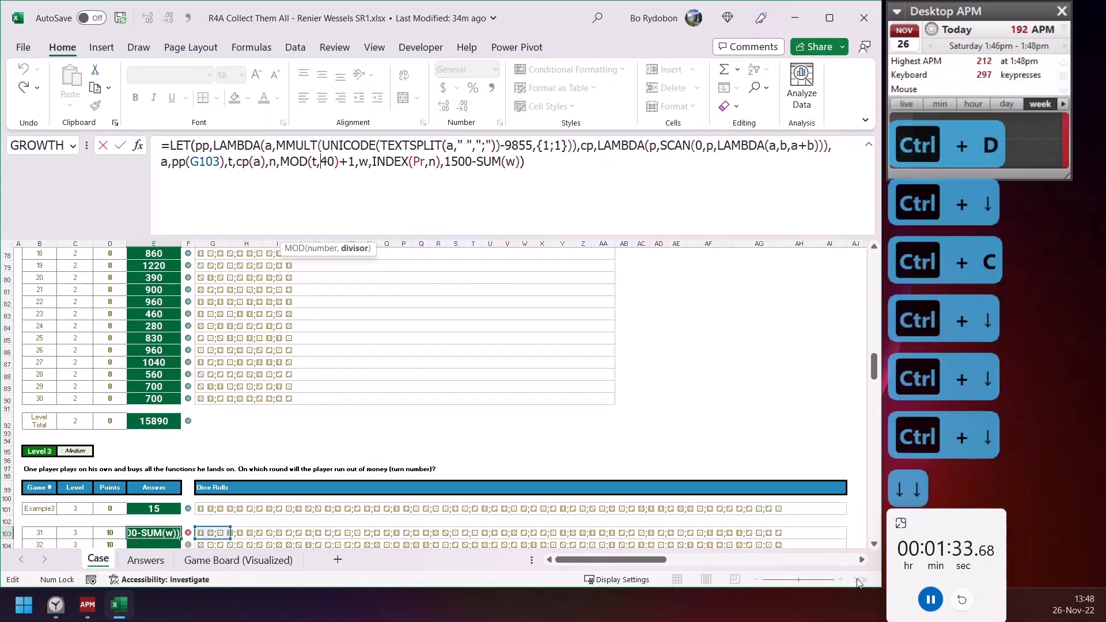
key(Left)
key(Left)
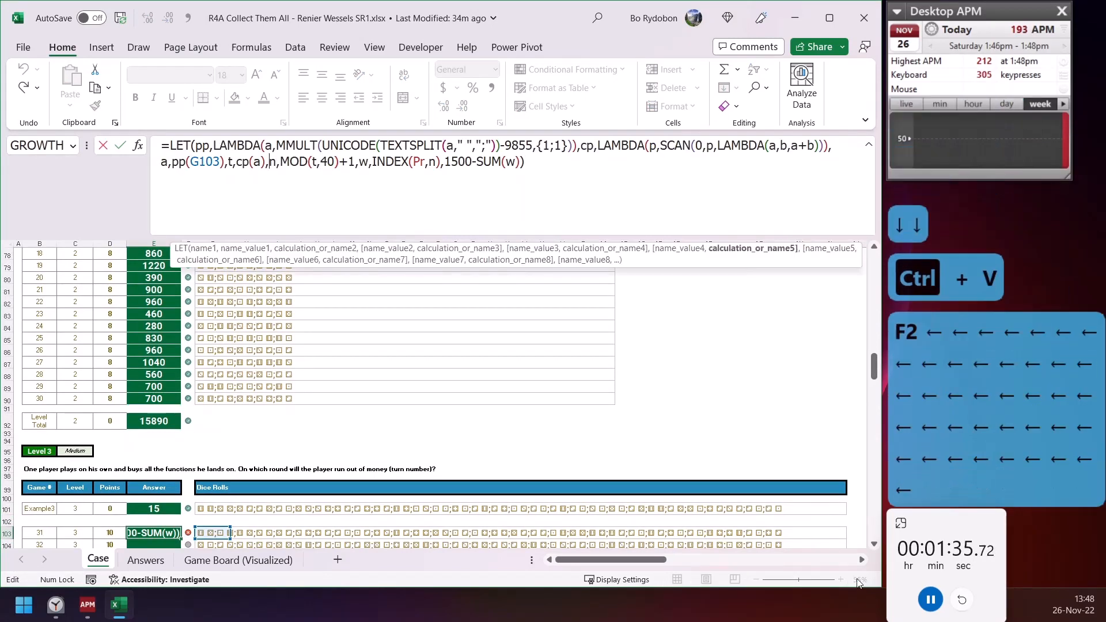
key(alt+Return)
Add r as REDUCE({1500,-1},t,LAMBDA(c,d,LET(…))), using d inside MOD
text(r,red)
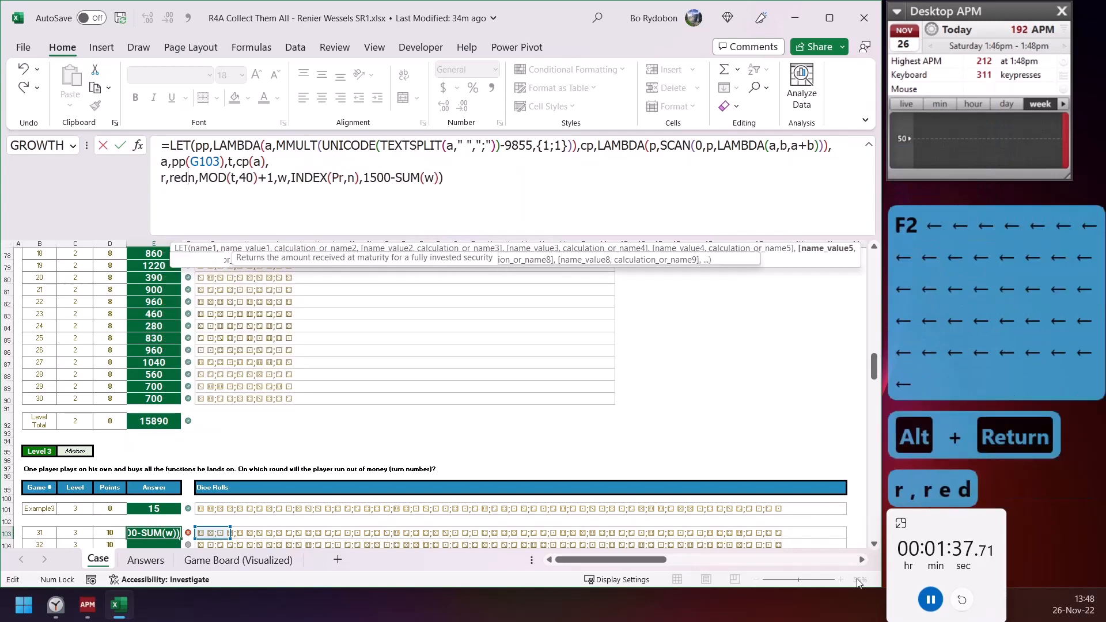
key(Tab)
text({1500,)
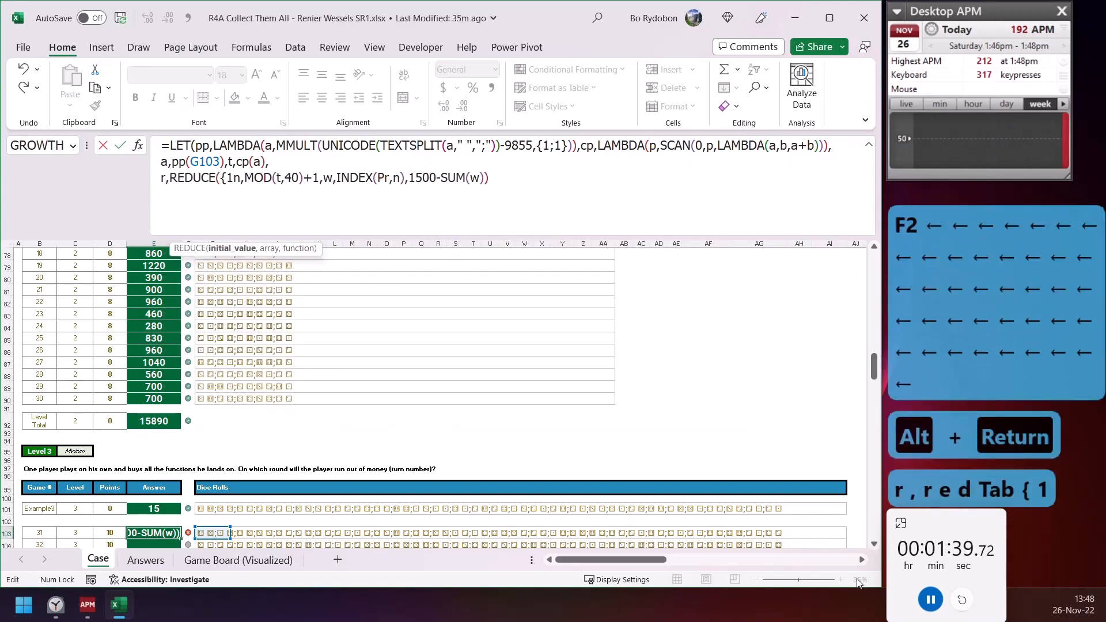
text(-1)
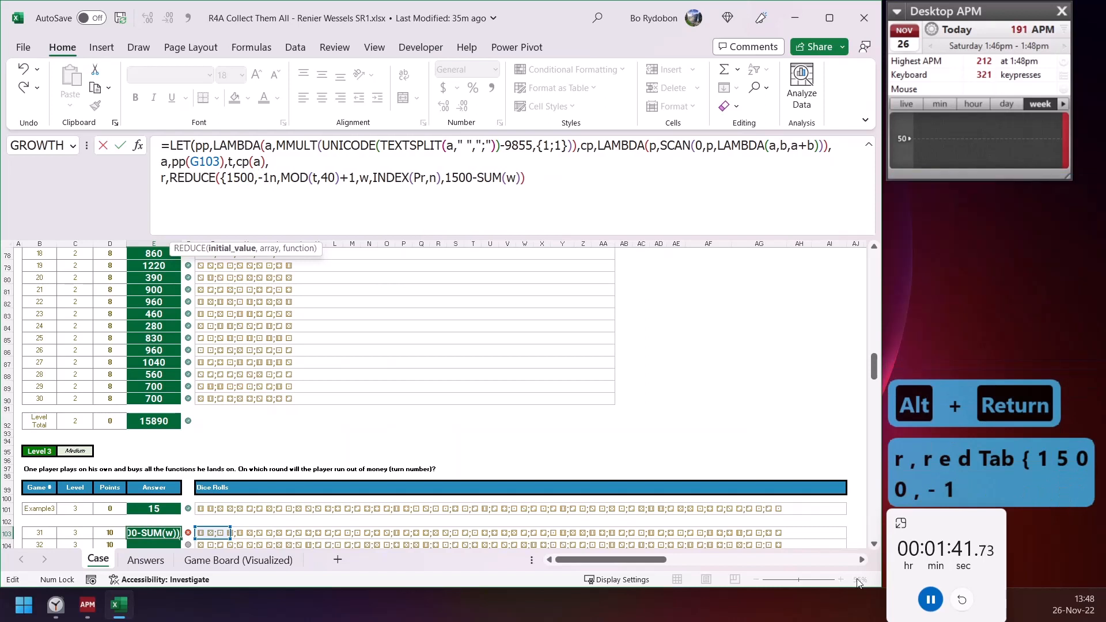
text(},t,l)
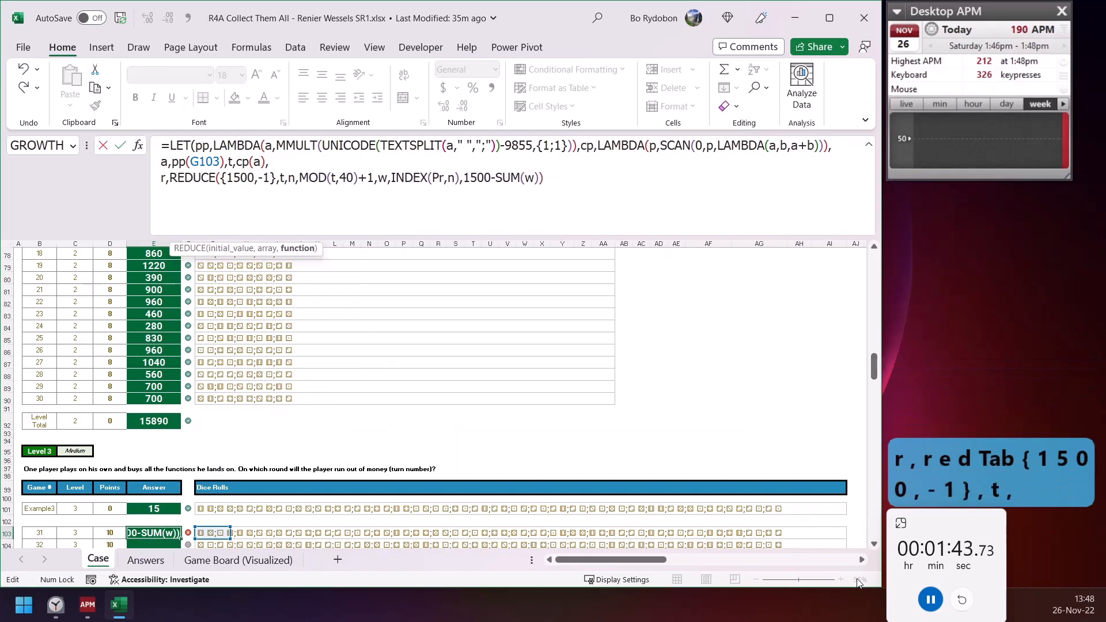
text(am)
key(Tab)
text(c,d)
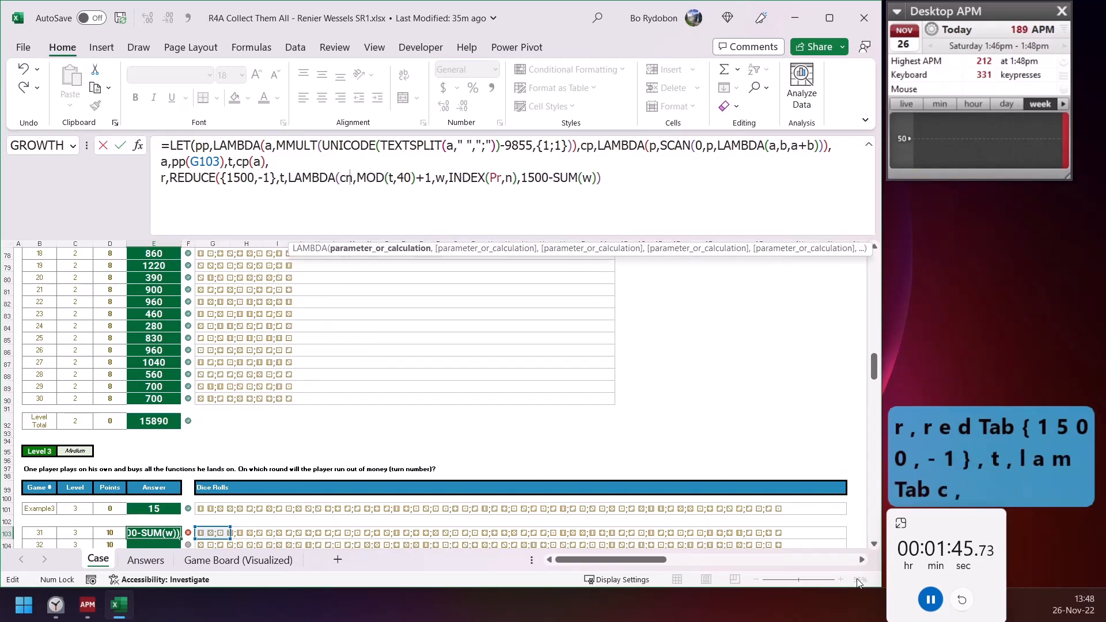
text(,let)
key(Tab)
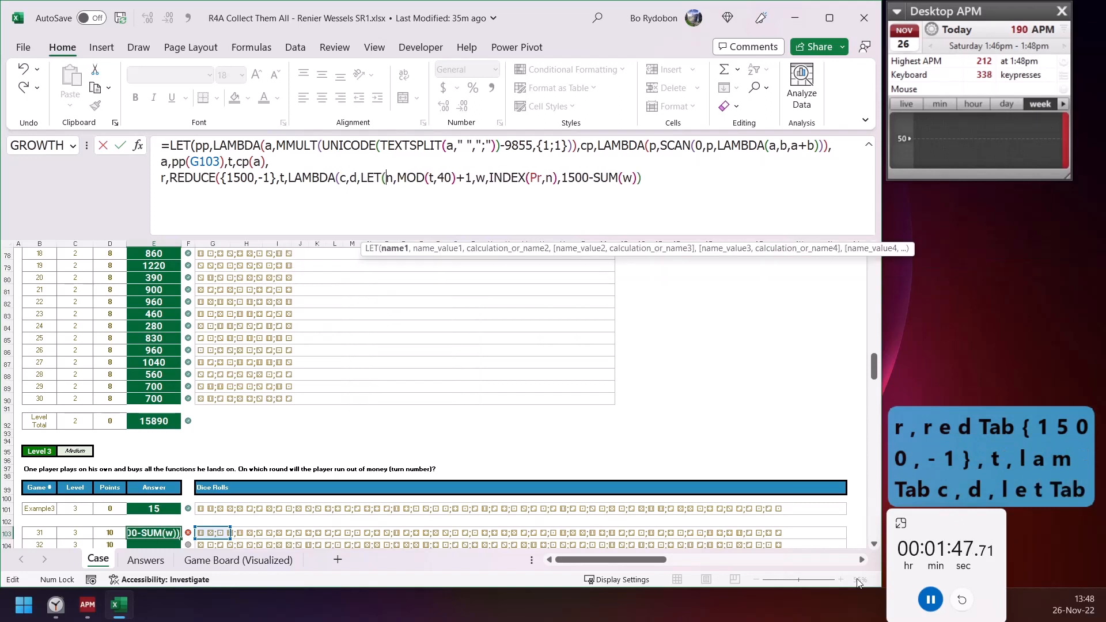
key(Right)
key(Right)
key(Right)
key(Right)
key(Right)
key(Right)
key(Right)
key(Right)
key(Right)
key(Right)
key(BackSpace)
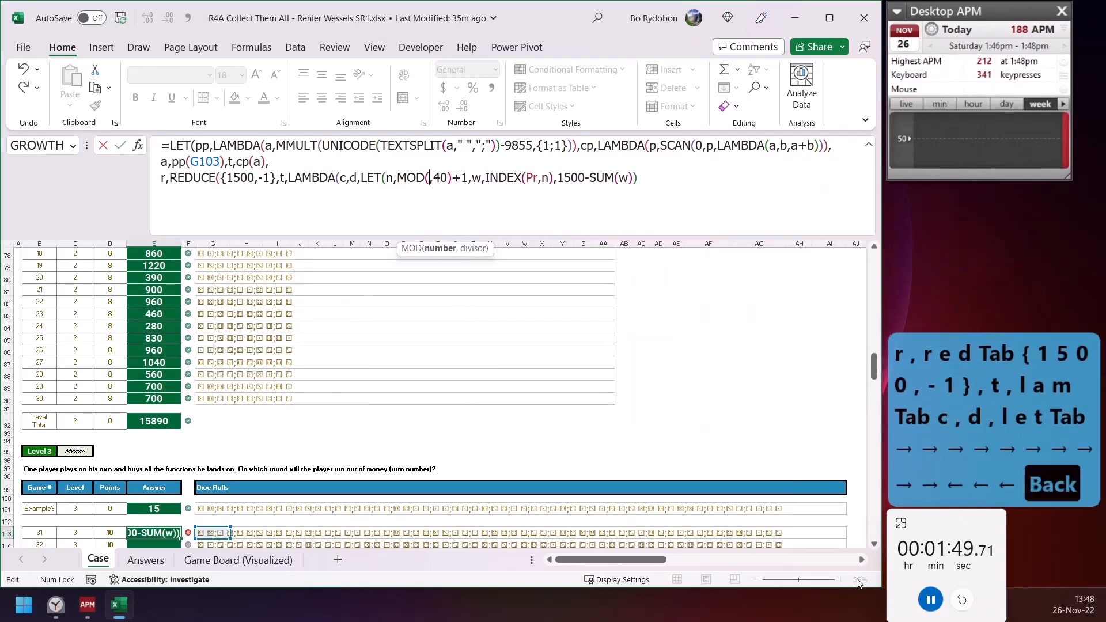
text(d)
key(Right)
key(Right)
key(Right)
key(Right)
key(Right)
key(Right)
key(Right)
key(Right)
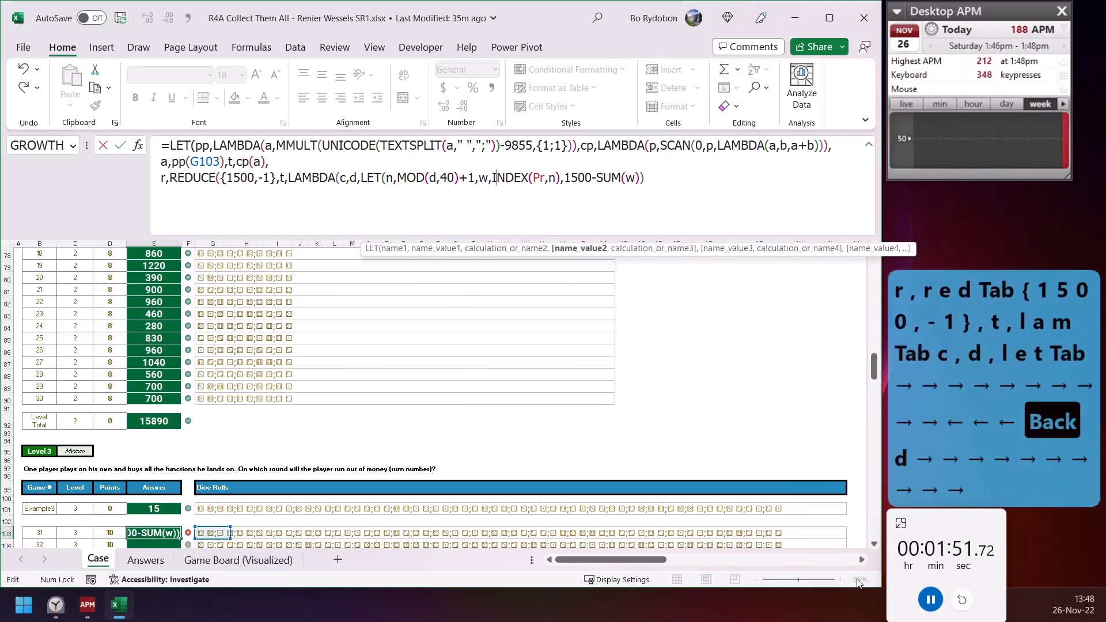
Charge INDEX(Pr,n) only when ISNA(XMATCH(n,TAKE(c,,-1))), and select the old 1500-SUM(w) ending
text(if)
key(Tab)
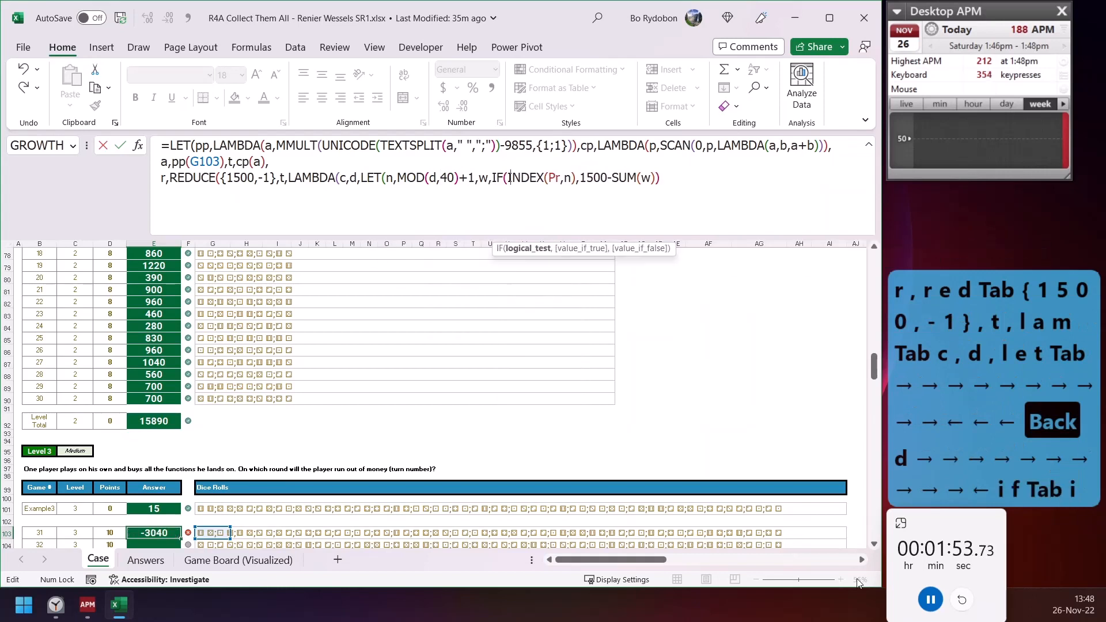
text(isn)
key(Tab)
text(xm)
key(Tab)
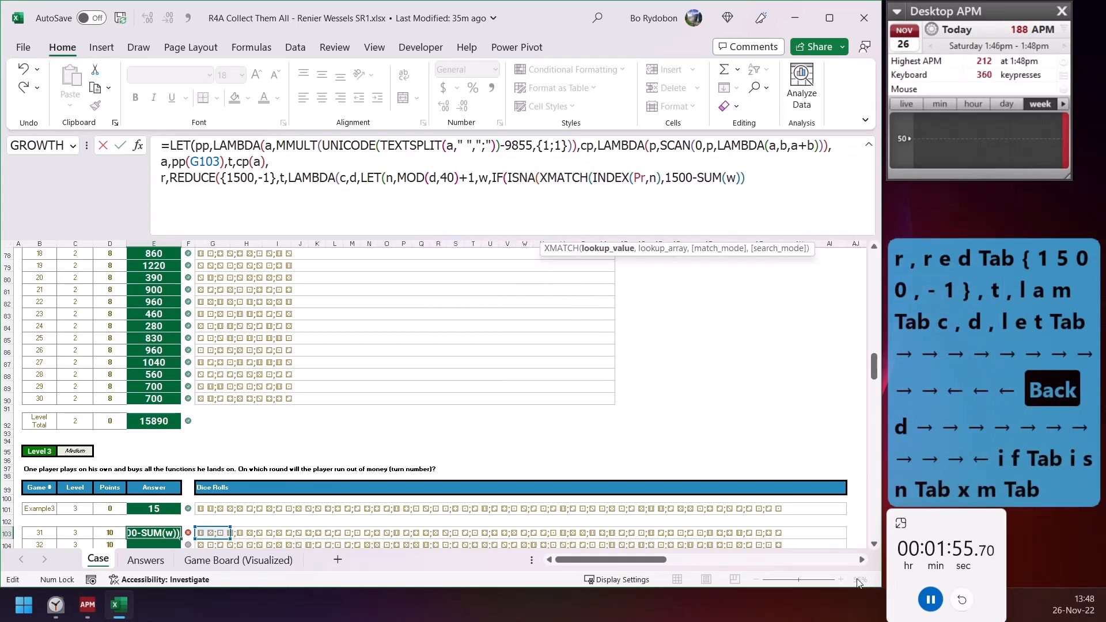
key(BackSpace)
text(n,)
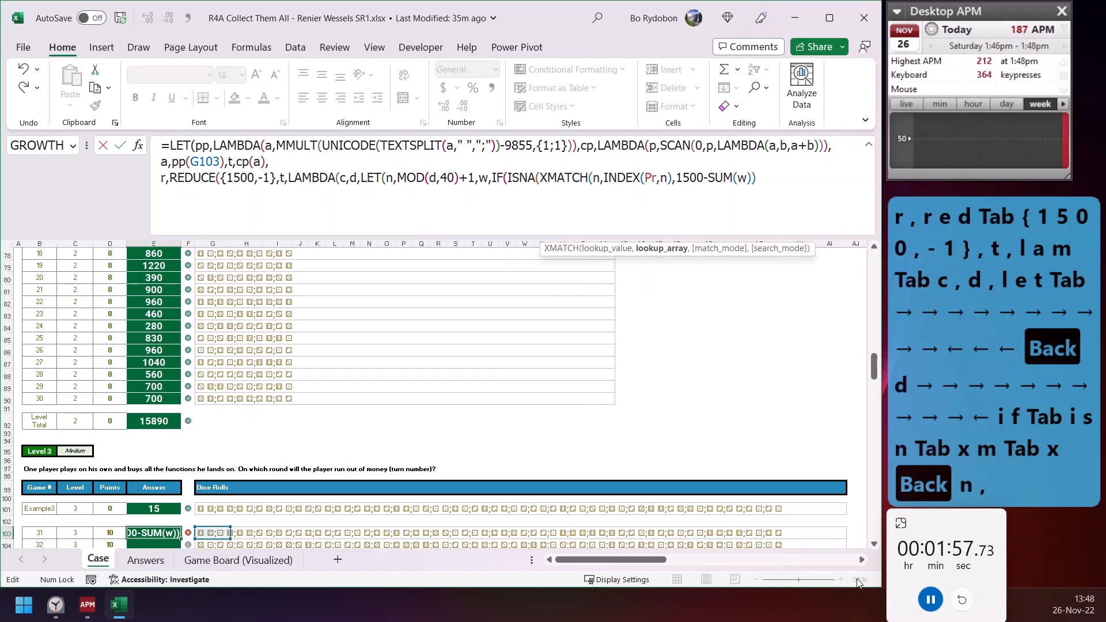
text(ta)
key(Tab)
text(c,,)
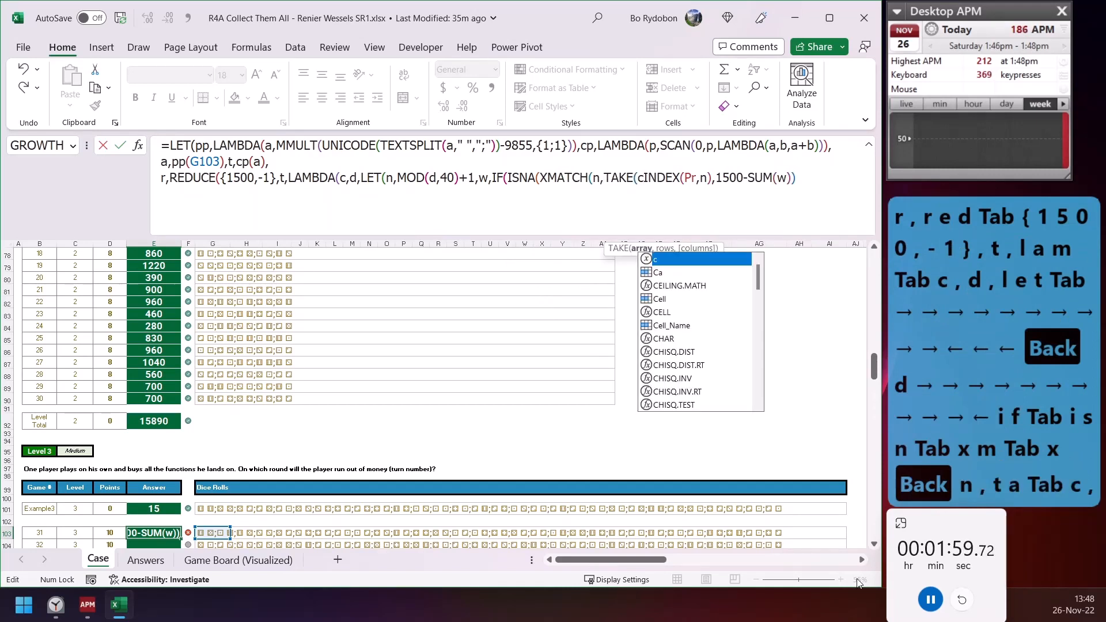
text(-1))),)
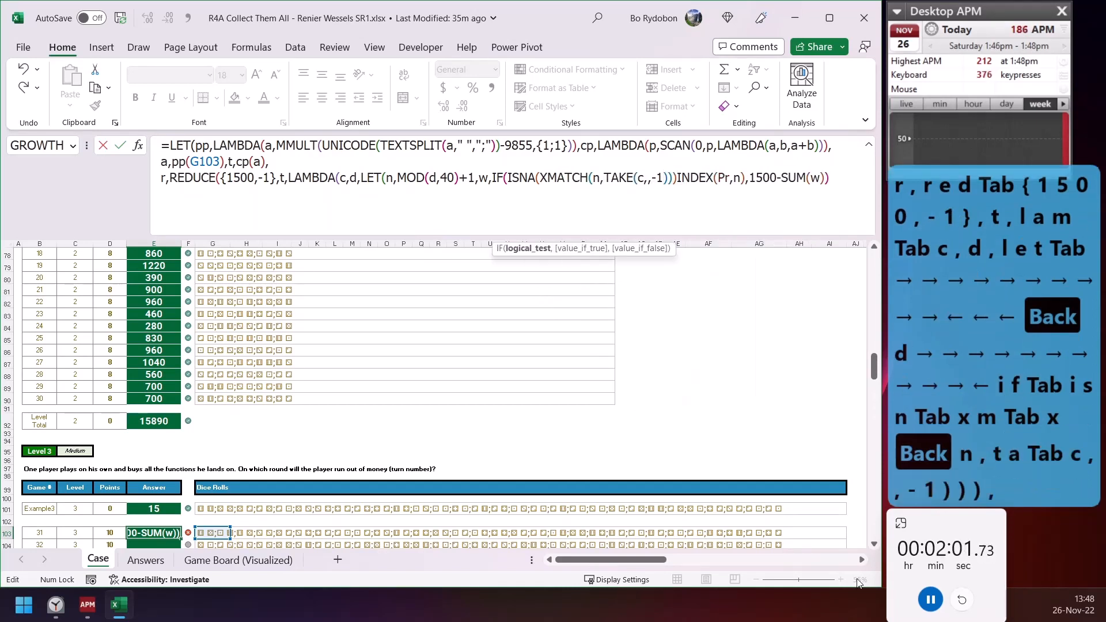
key(Right)
key(Right)
key(Right)
key(Right)
key(Right)
key(Right)
key(Right)
key(Right)
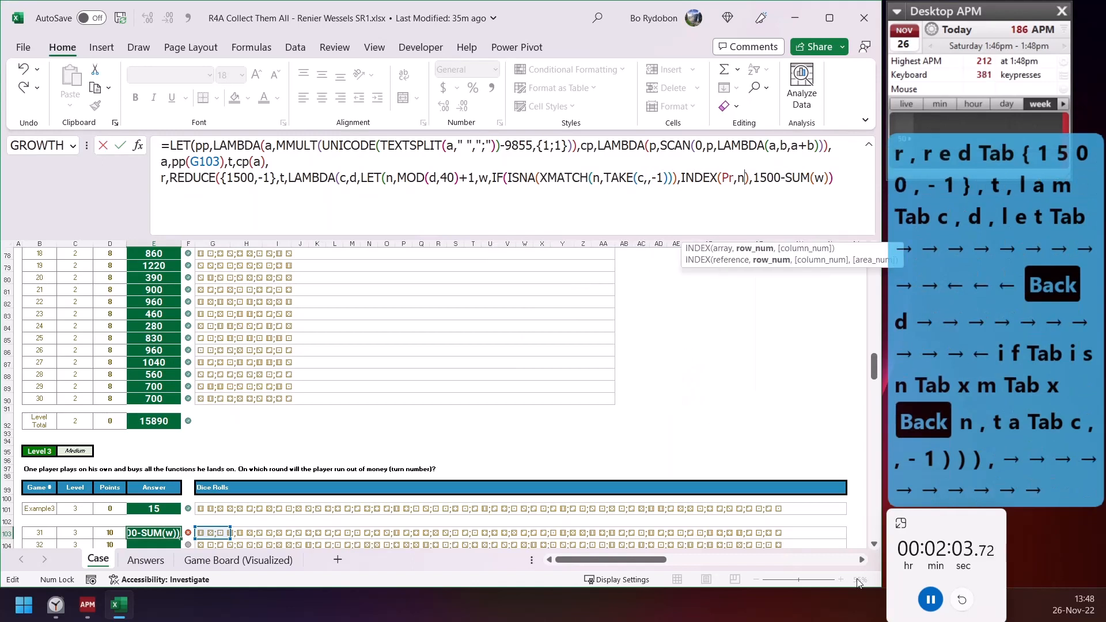
key(Right)
key(Right)
text())
key(BackSpace)
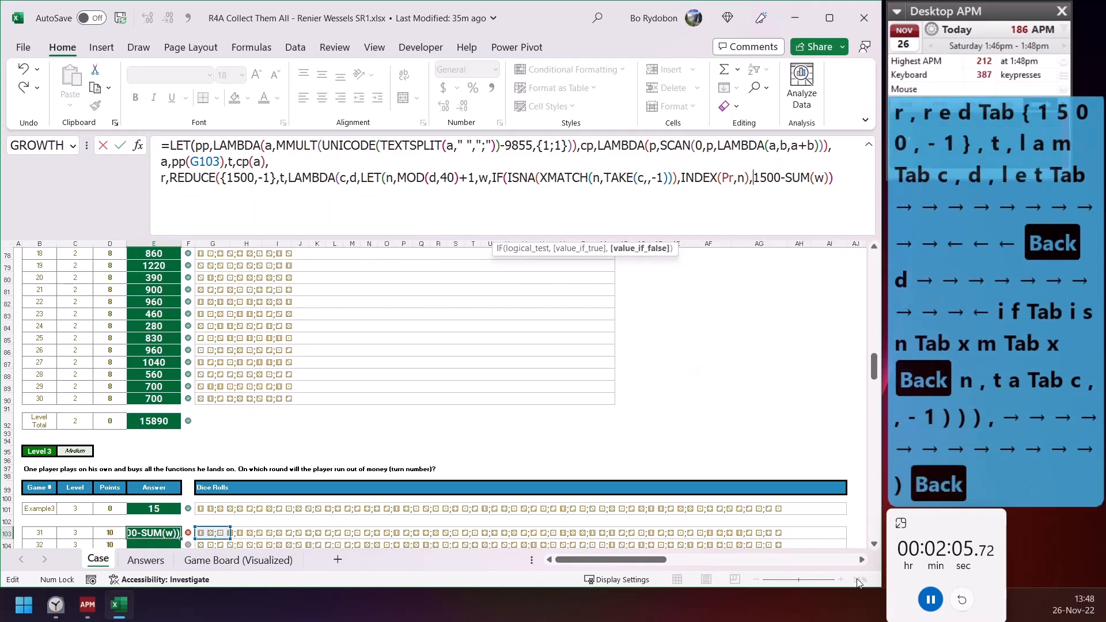
key(Right)
key(shift+End)
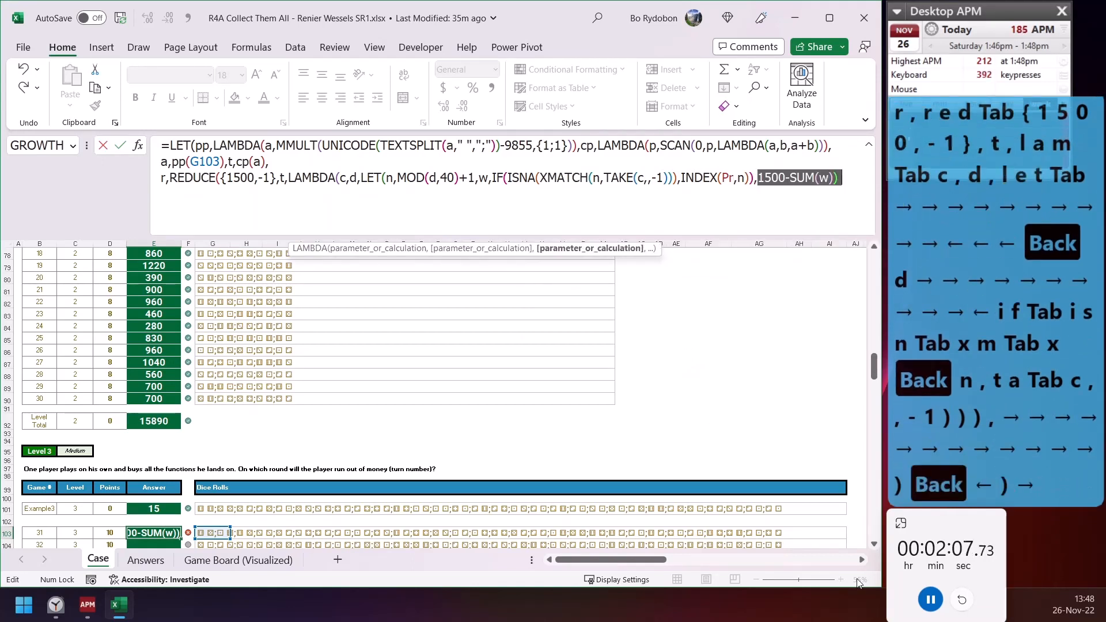
Replace the old ending with p defined as MOD(ROWS(c)+1,2) and begin a VSTACK
key(Delete)
key(alt+Return)
text(p,MOD()
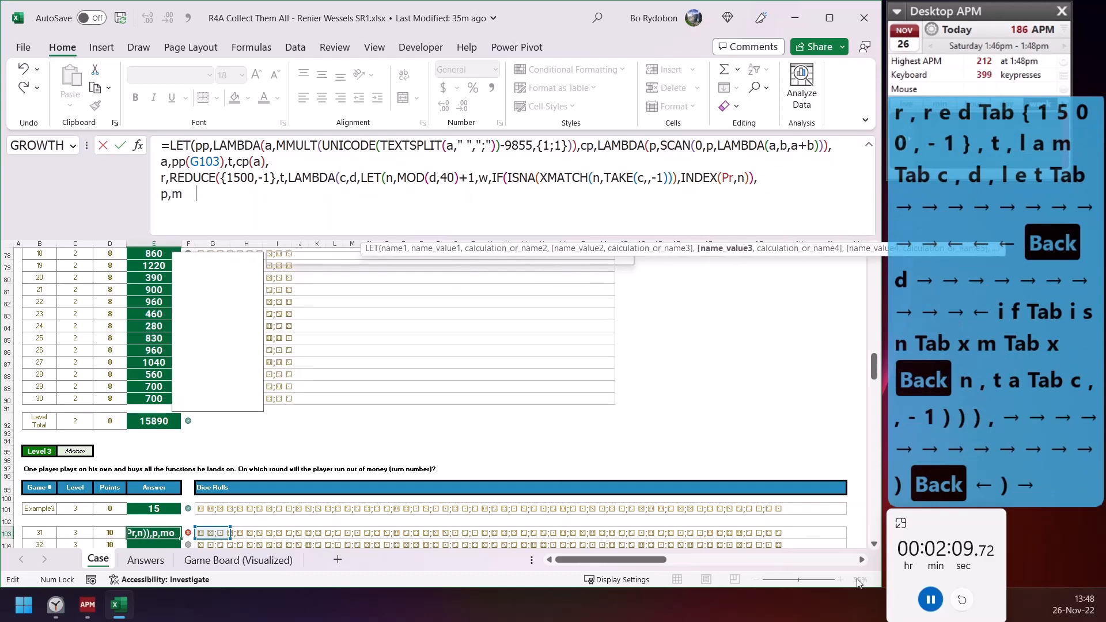
text(rows)
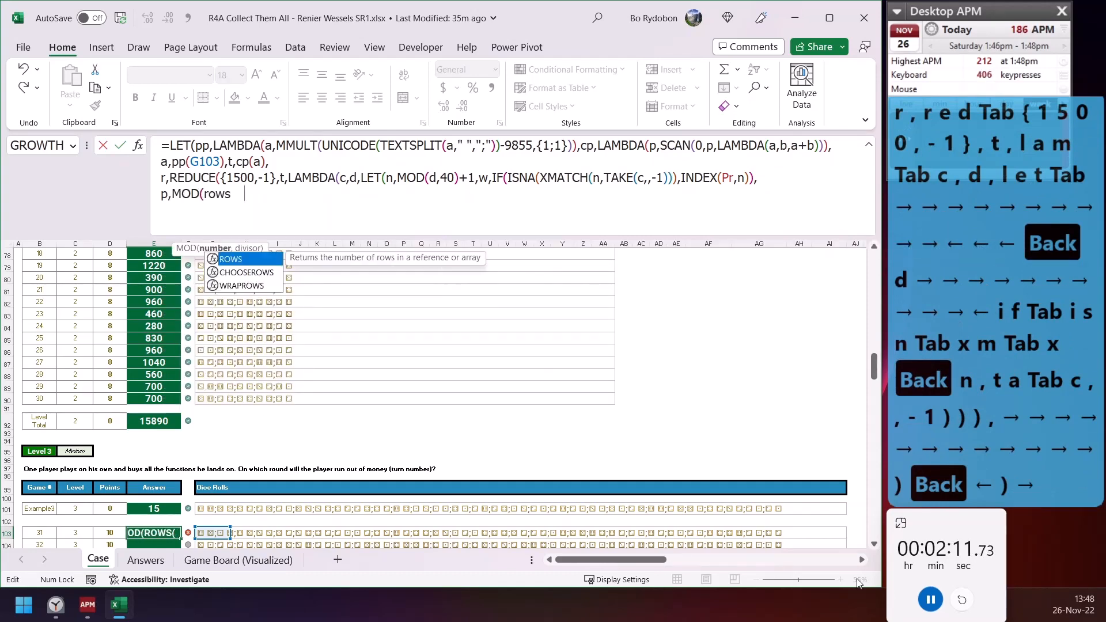
key(Tab)
text(c))
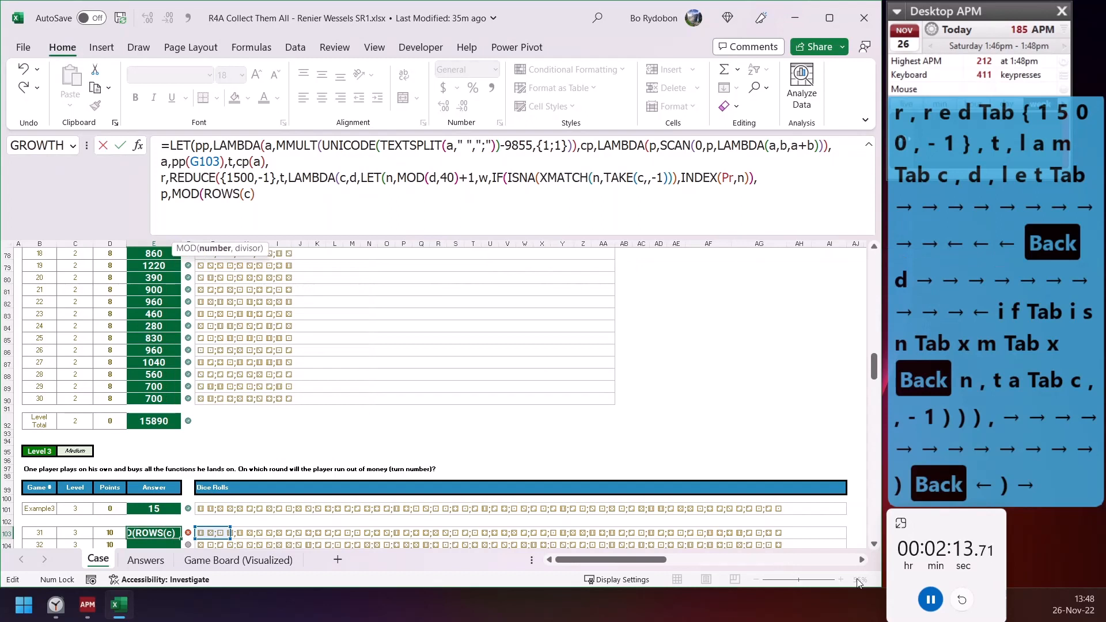
text(+1,2),vs)
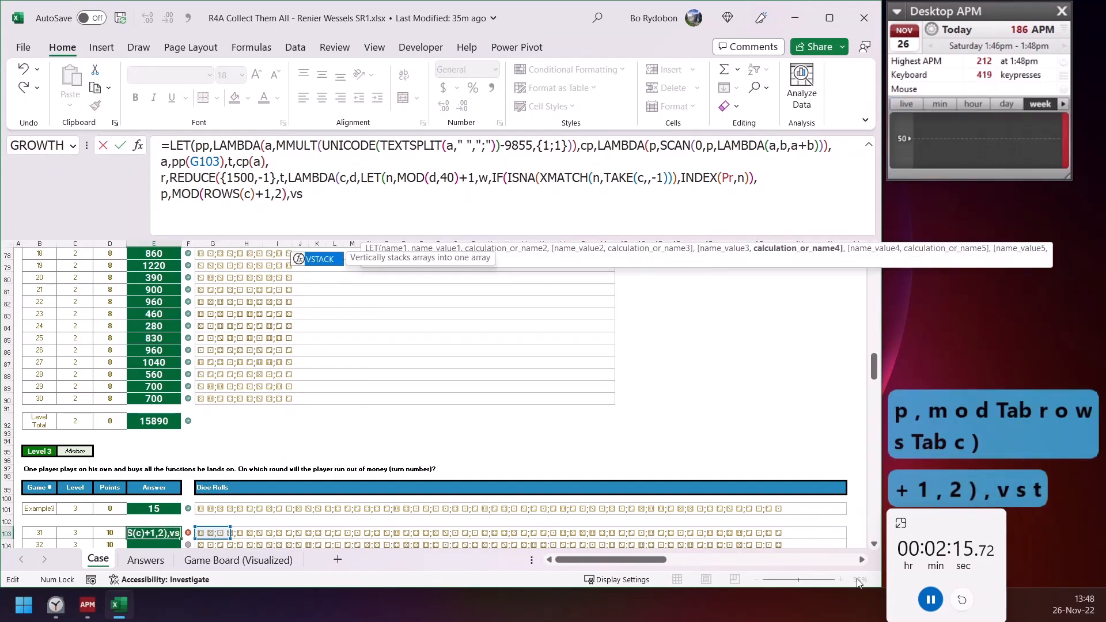
text(t)
key(Tab)
Stack HSTACK(TAKE(c,-1,1)-w+INDEX(ac,n),p,n) onto c for each turn
text(c,)
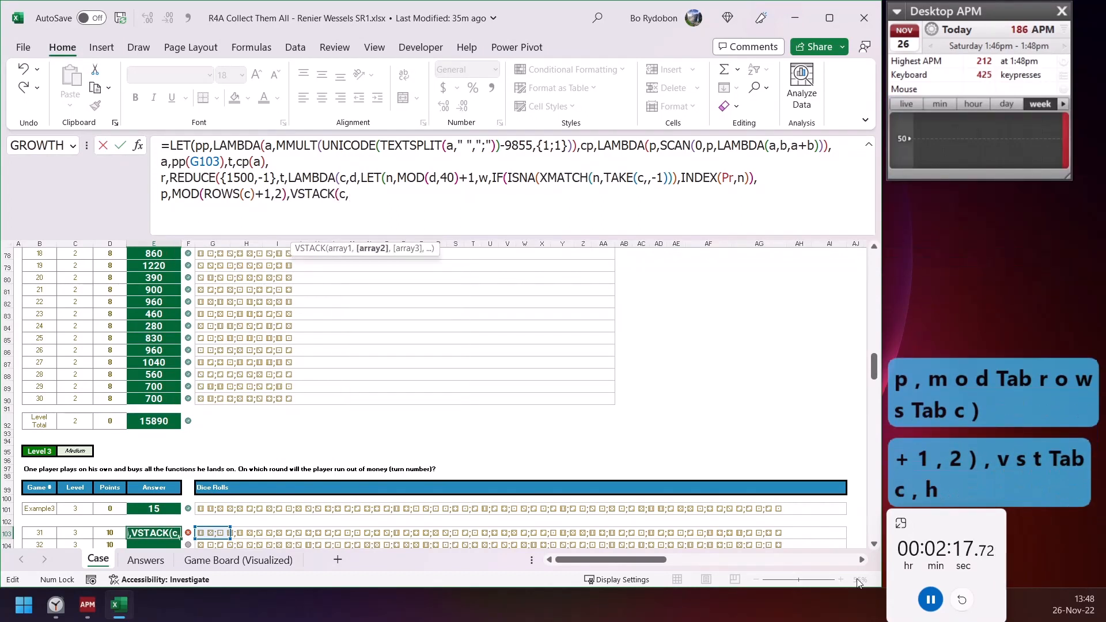
text(hs)
key(Tab)
text(tak)
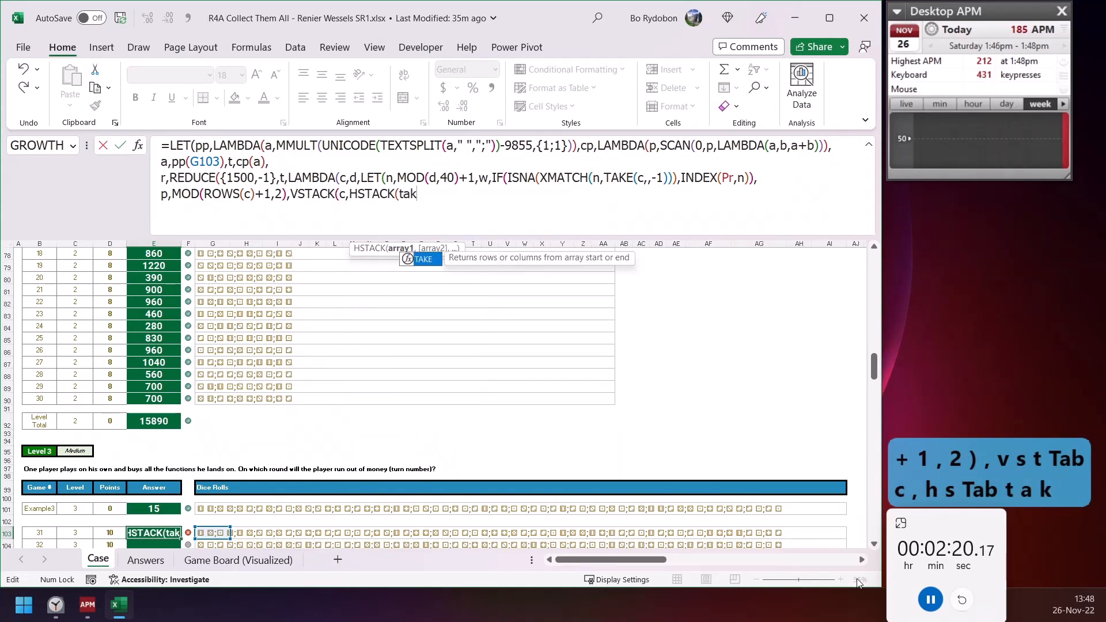
key(Tab)
text(c,)
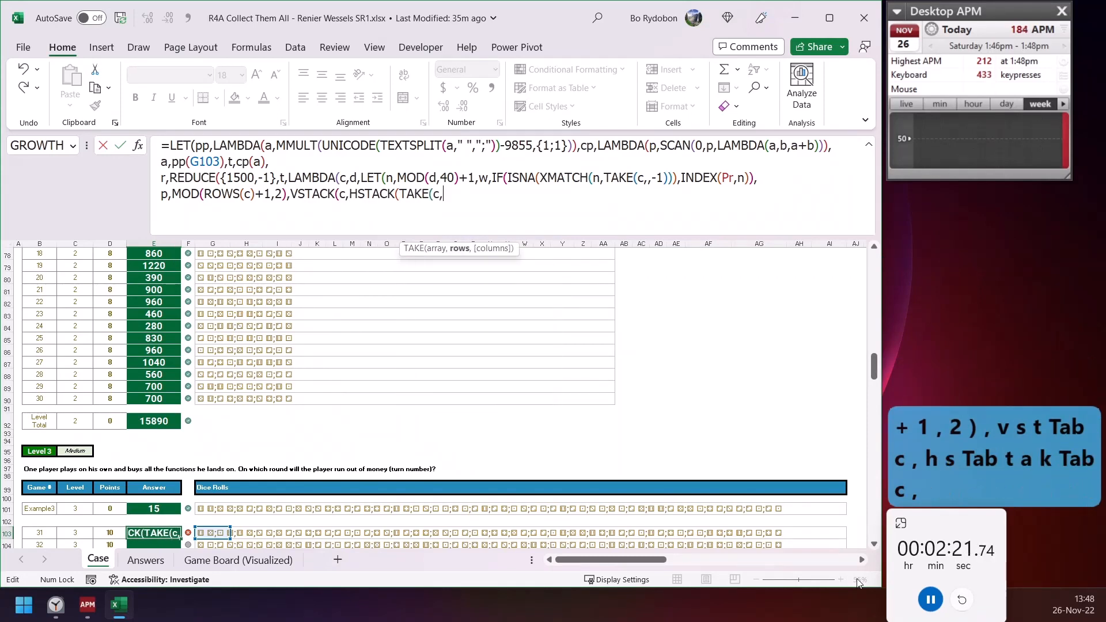
text(-1,1)-w)
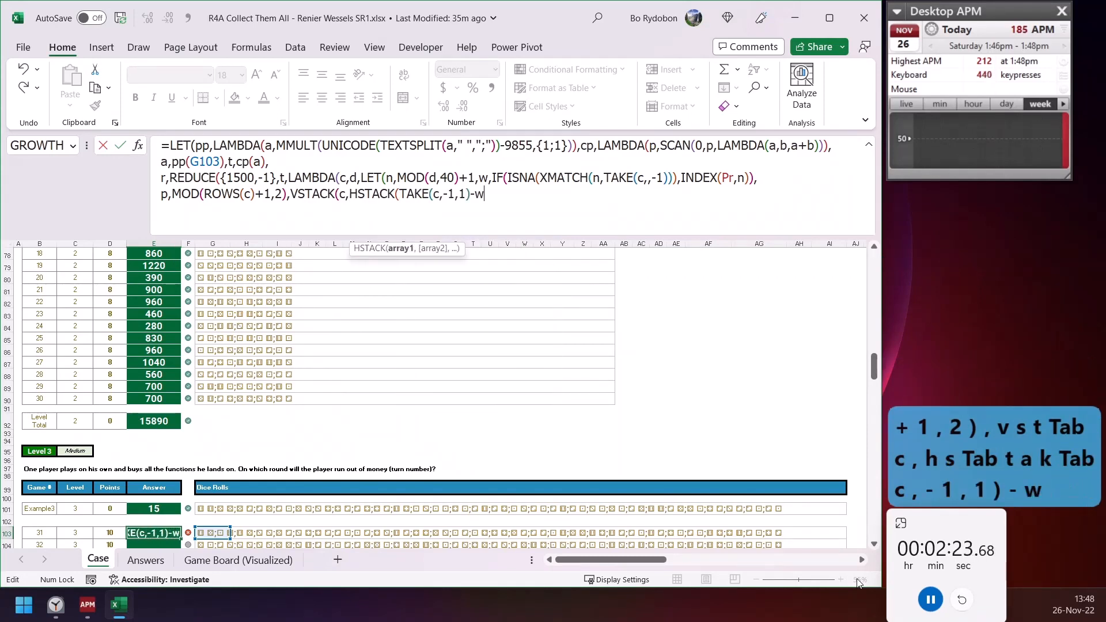
text(,)
key(BackSpace)
text(+)
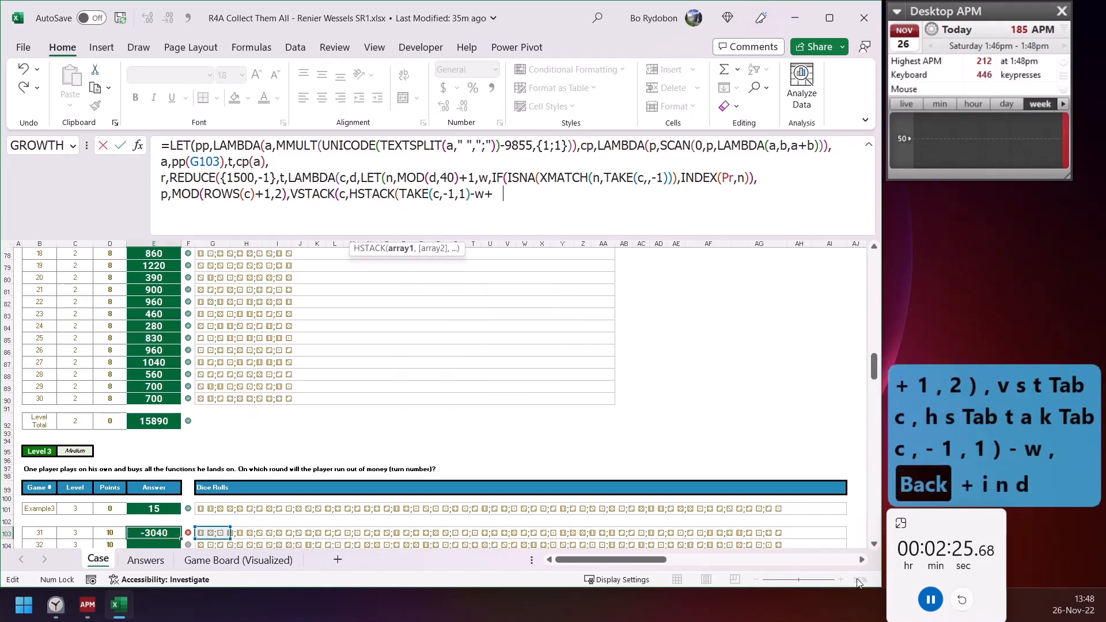
text(ind)
key(Tab)
text(a)
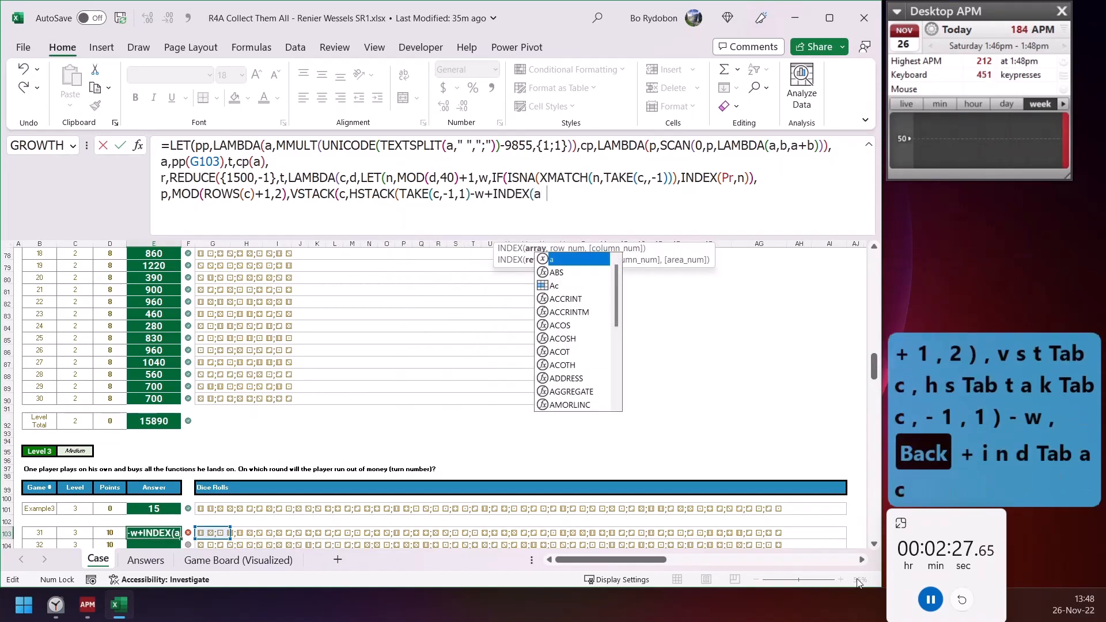
text(c,n),p,)
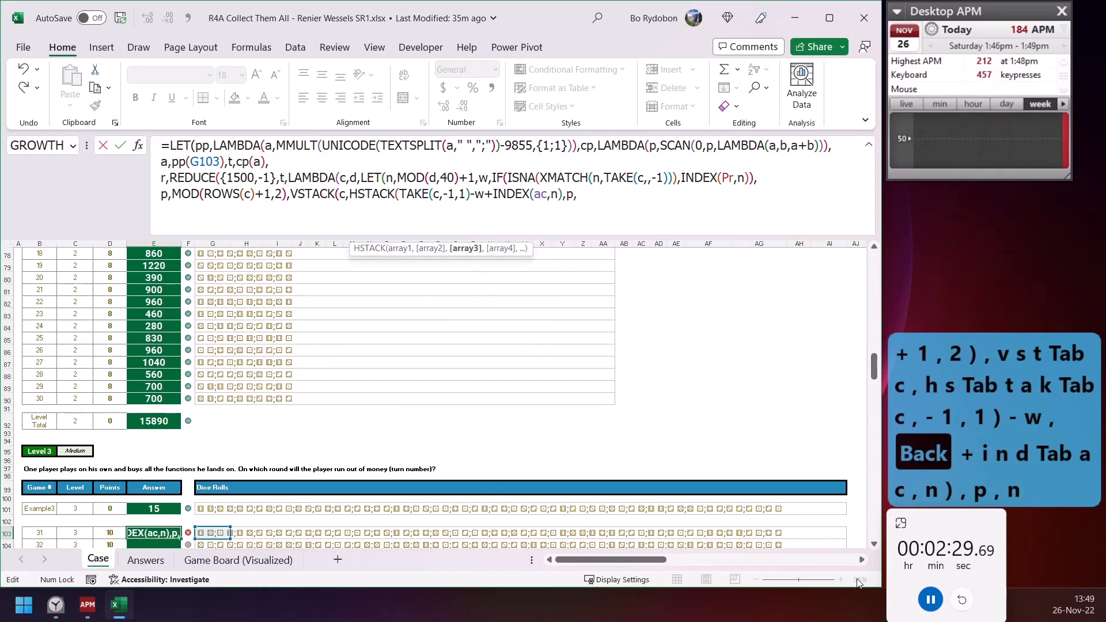
text(n))))), )
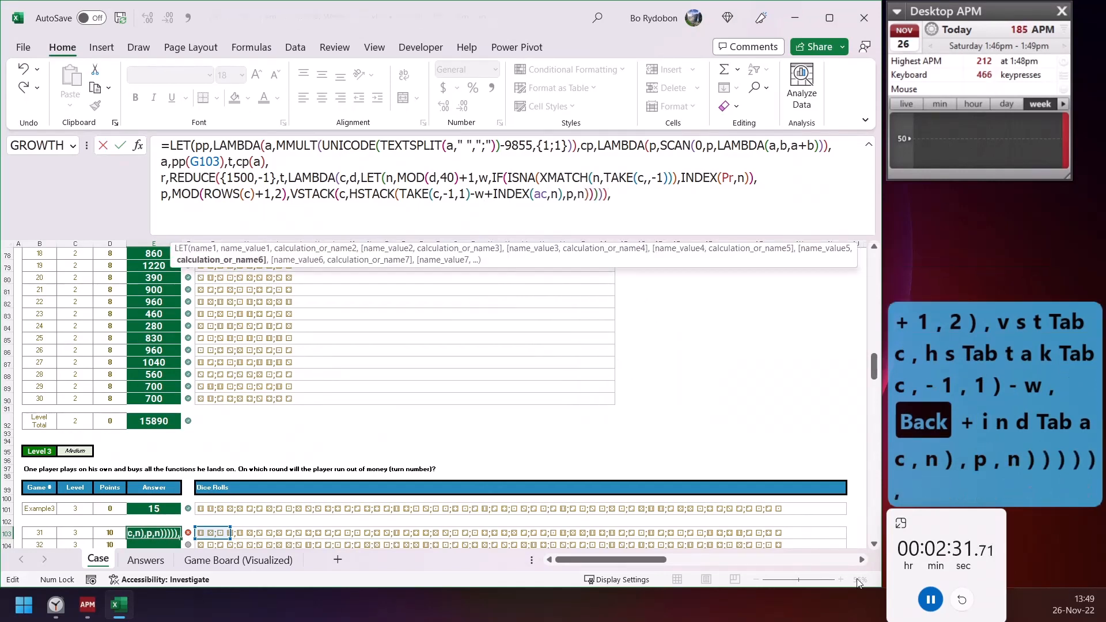
text(xm)
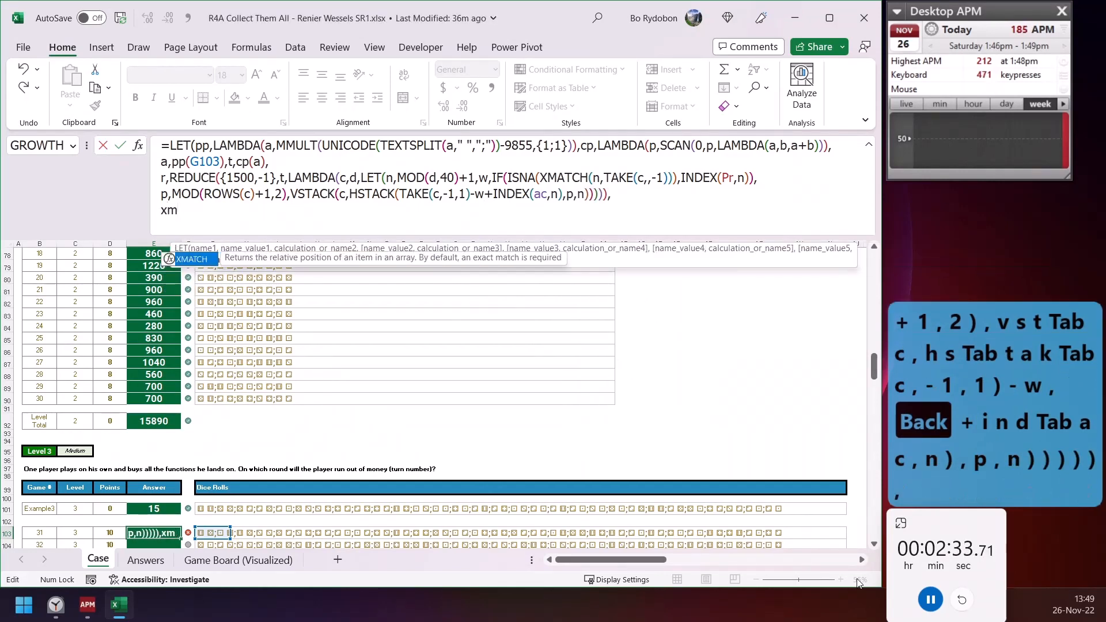
Return XMATCH(TRUE, …) over DROP(r,1,-2) as the Level 3 result
key(Tab)
text(tru)
key(Tab)
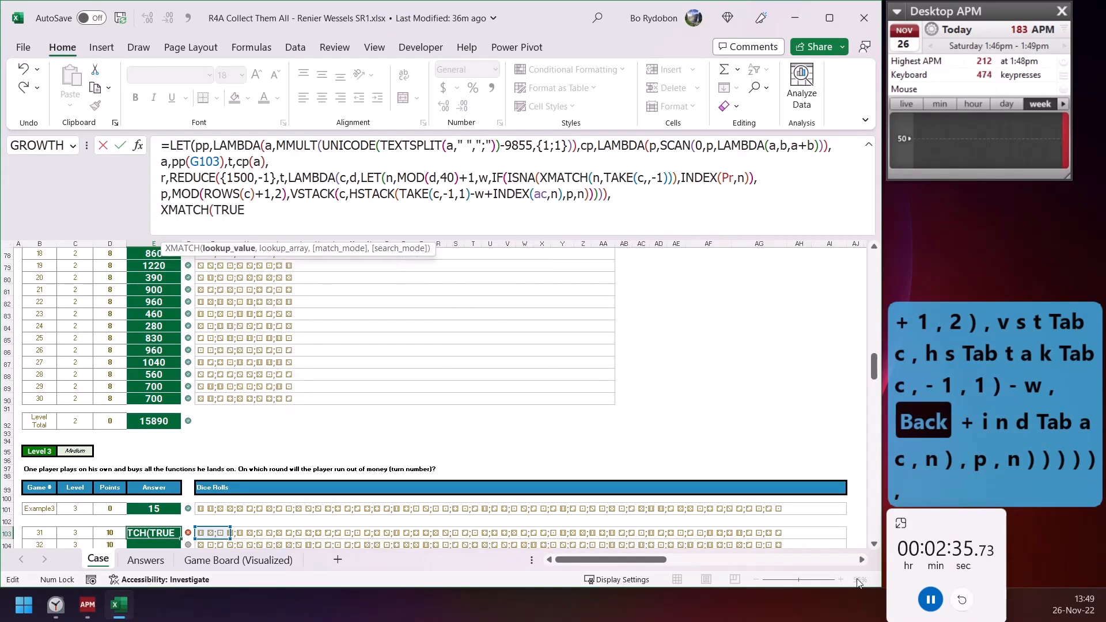
text(,ro)
key(BackSpace)
text(dr)
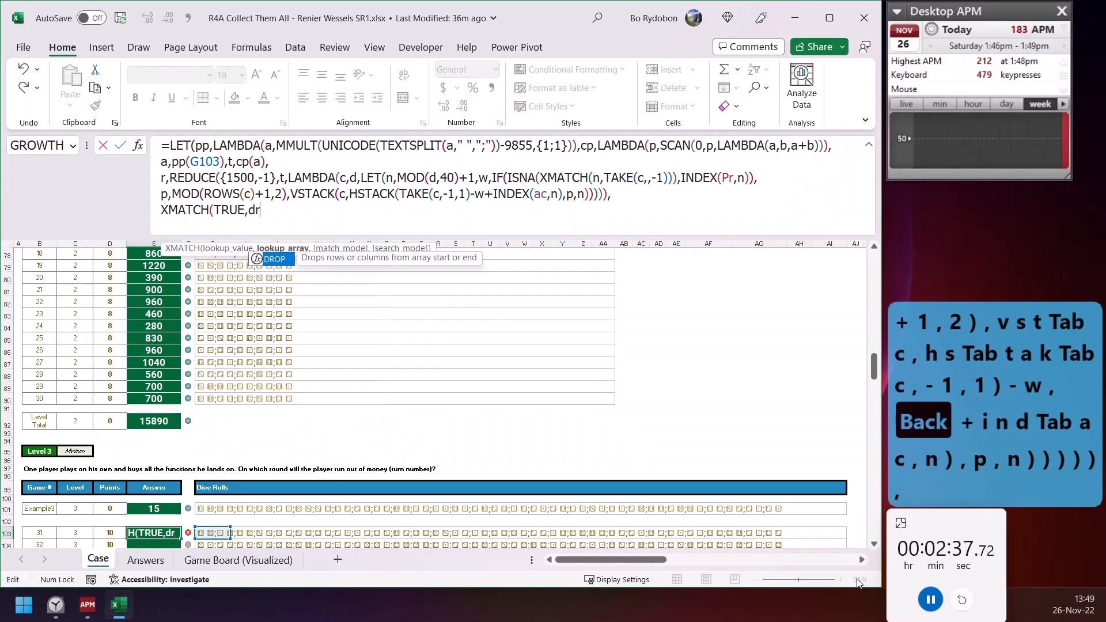
key(Tab)
text(r,)
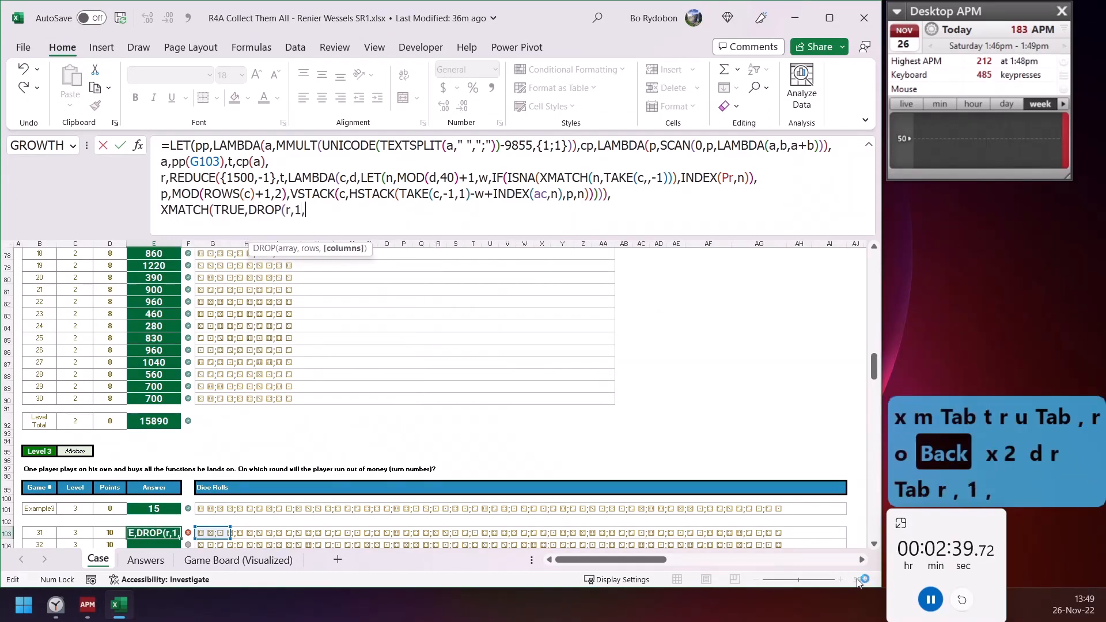
text(1,-2)+int)
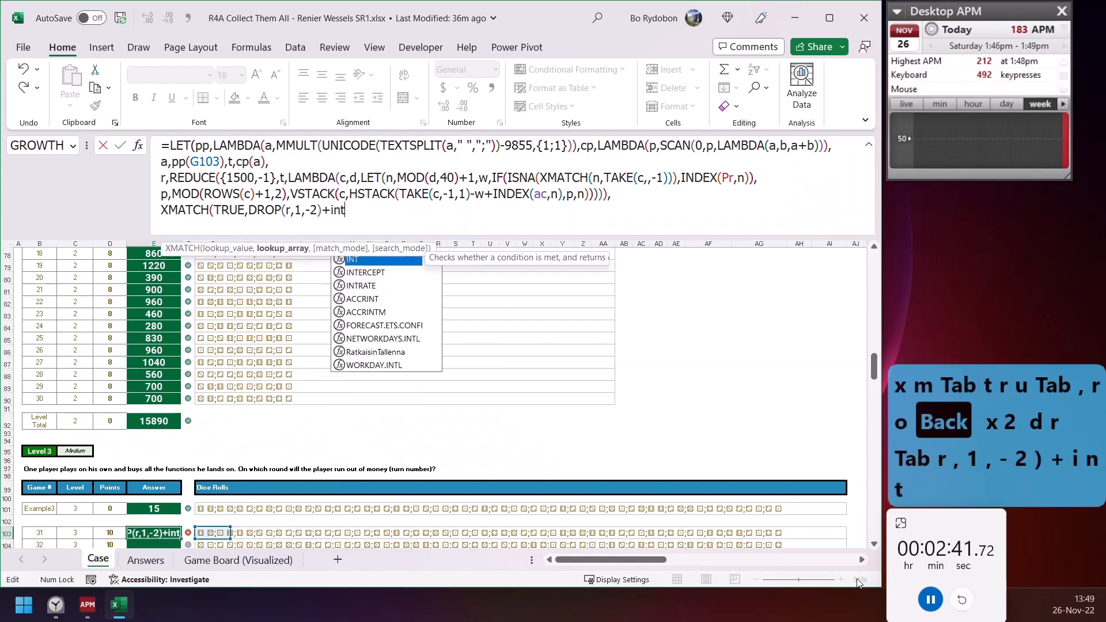
Add INT(t/40)*200 to the balances, test for below zero, and enter the formula
key(Tab)
text(t/)
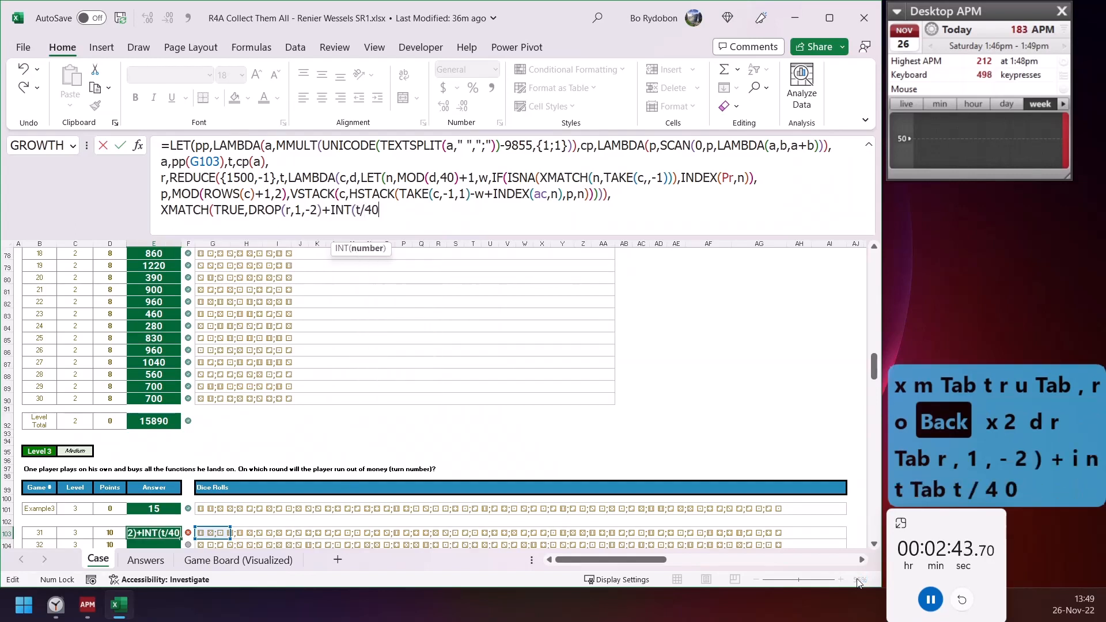
text(40)/)
key(BackSpace)
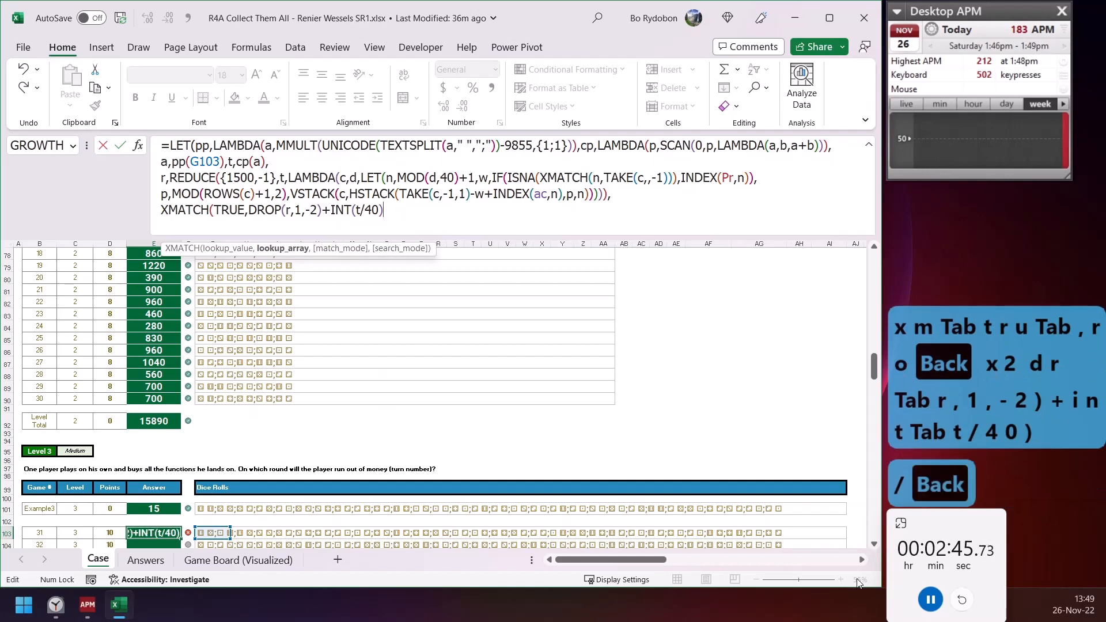
text(()
key(BackSpace)
text(*20-)
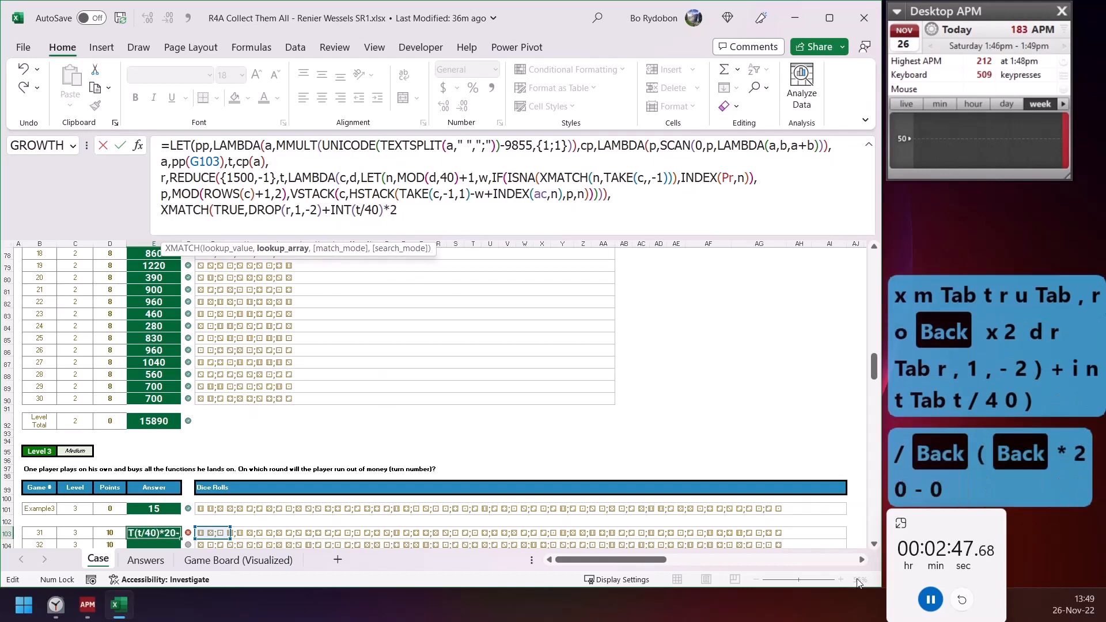
text(0)
key(BackSpace)
text(0)
key(BackSpace)
key(BackSpace)
text(00)
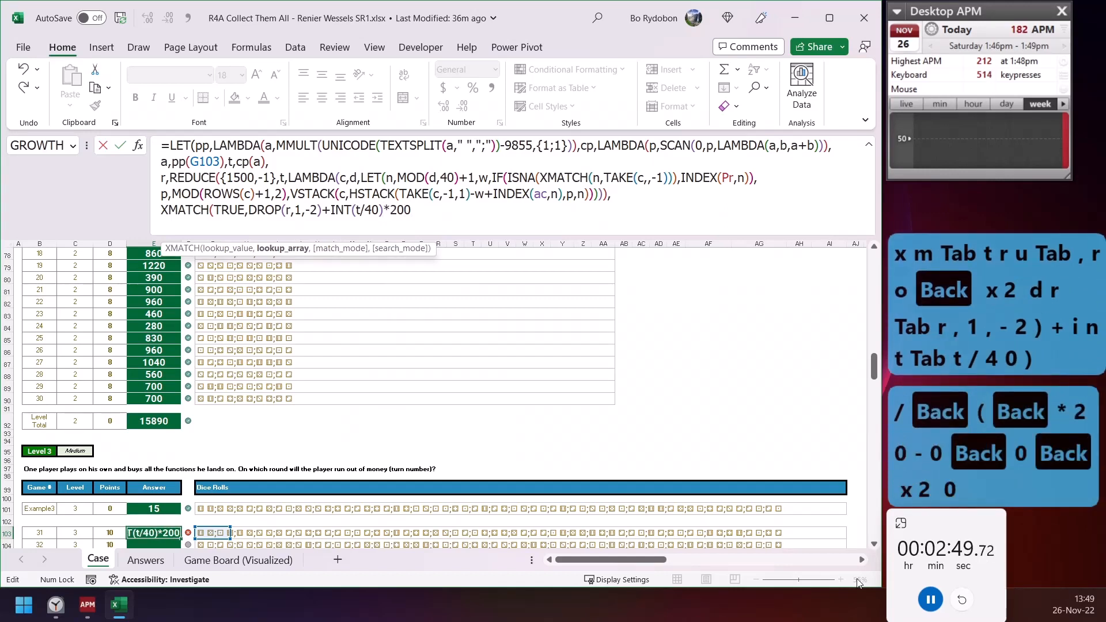
text(<0)))
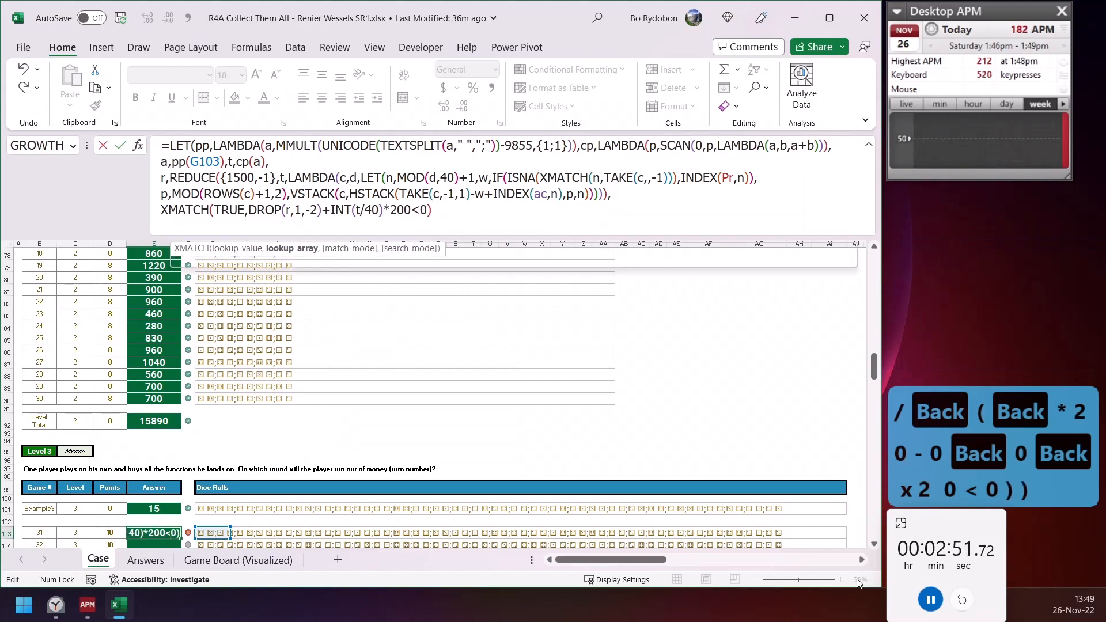
key(ctrl+Return)
Fill the Level 3 formula down E103:E122 for games 31–50, totalling 328
key(ctrl+shift+Down)
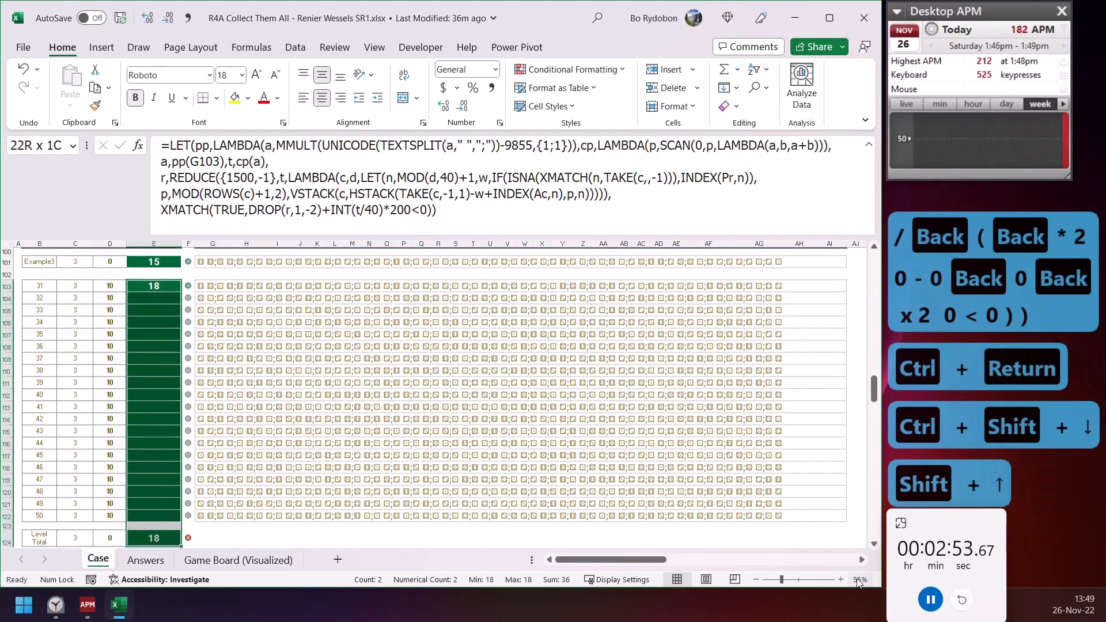
key(shift+Up)
key(shift+Up)
key(ctrl+d)
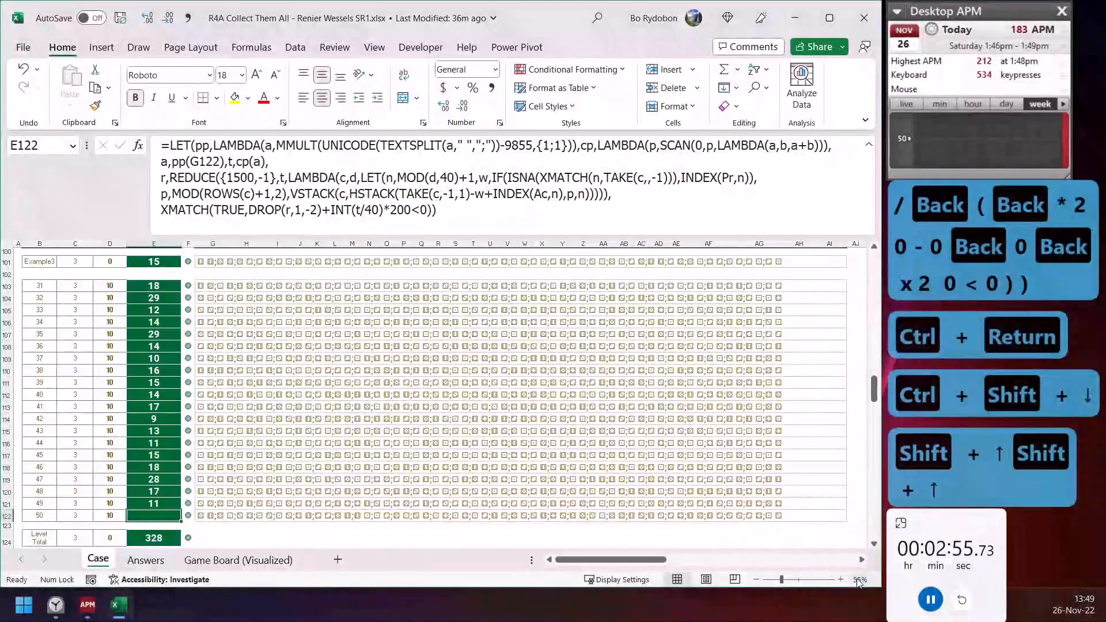
key(ctrl+Down)
key(ctrl+Down)
key(ctrl+Down)
key(Down)
key(Down)
key(Down)
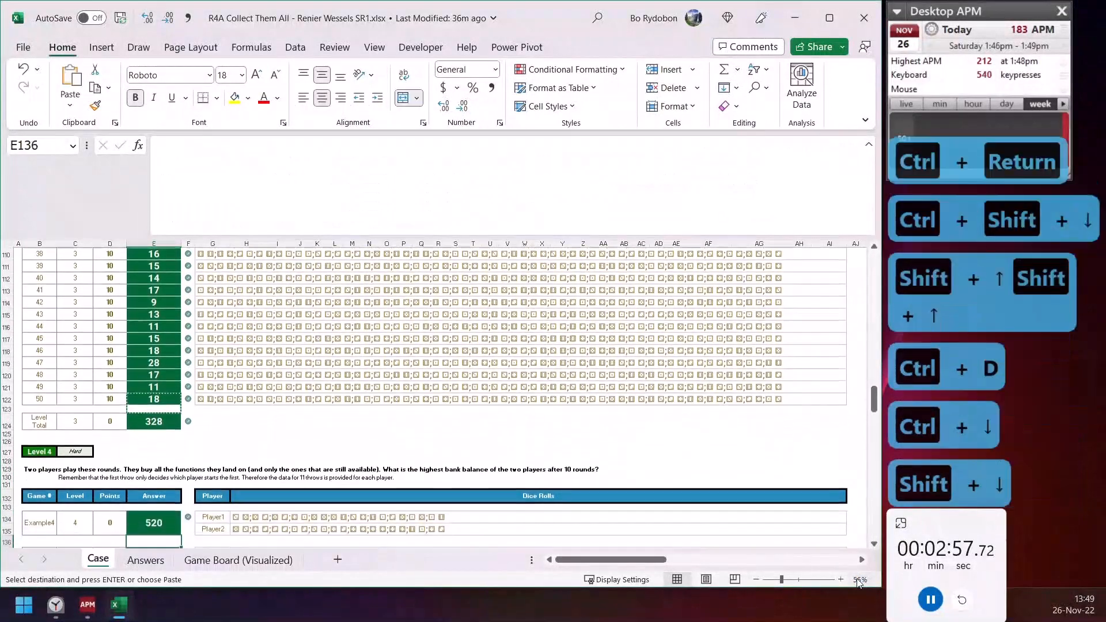
Paste the previous answer formula, formula only, into Level 4's game 51 cell E137
key(Up)
key(ctrl+alt+v)
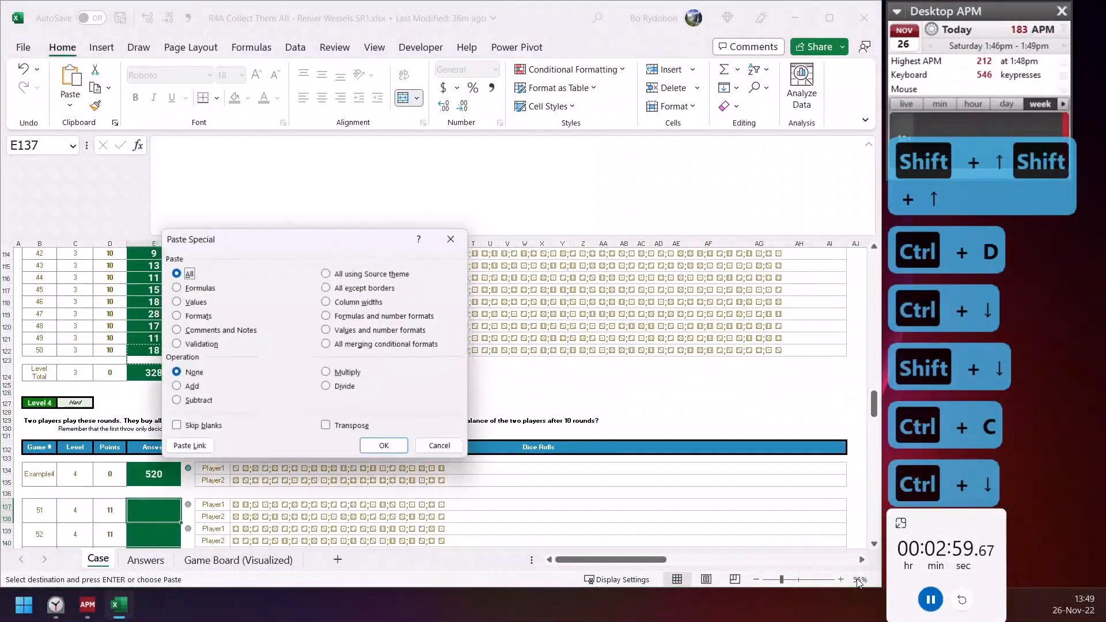
key(f)
key(Return)
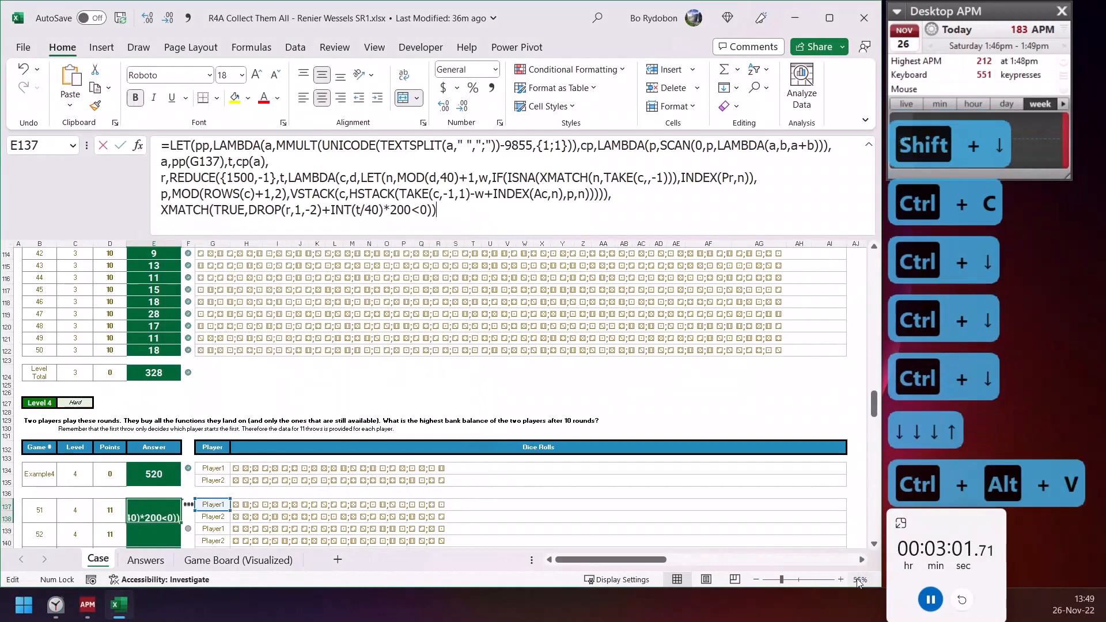
Delete the column letter from the pasted formula's G137 dice-roll reference
key(F2)
key(Up)
key(Up)
key(Up)
key(Up)
key(Down)
key(Up)
key(Up)
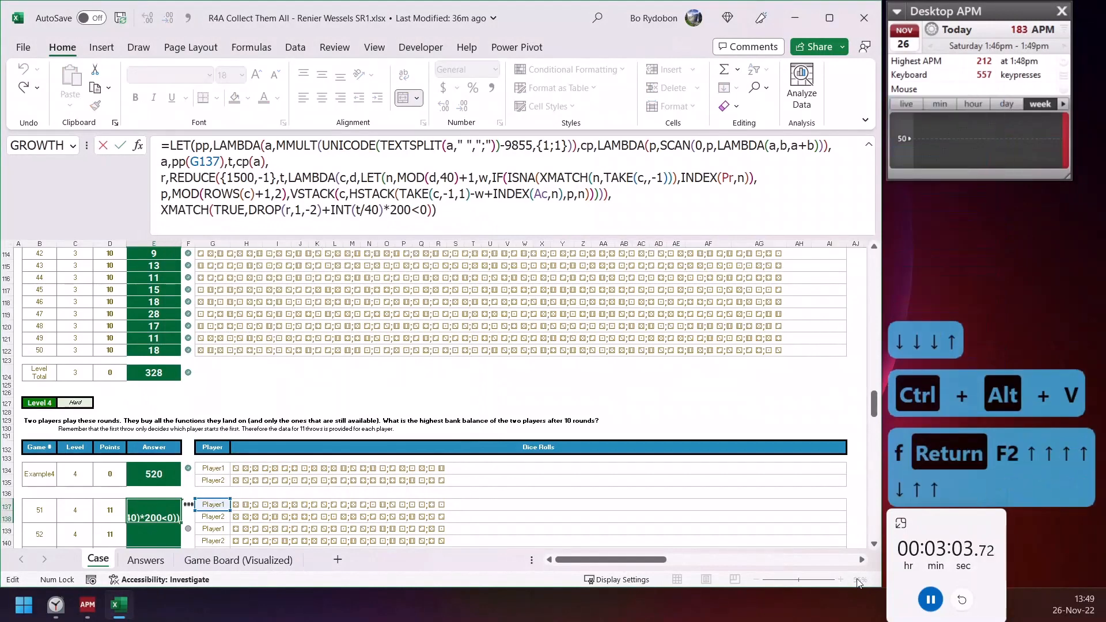
key(Down)
key(Right)
key(Right)
key(Right)
key(Right)
key(Right)
key(Right)
key(BackSpace)
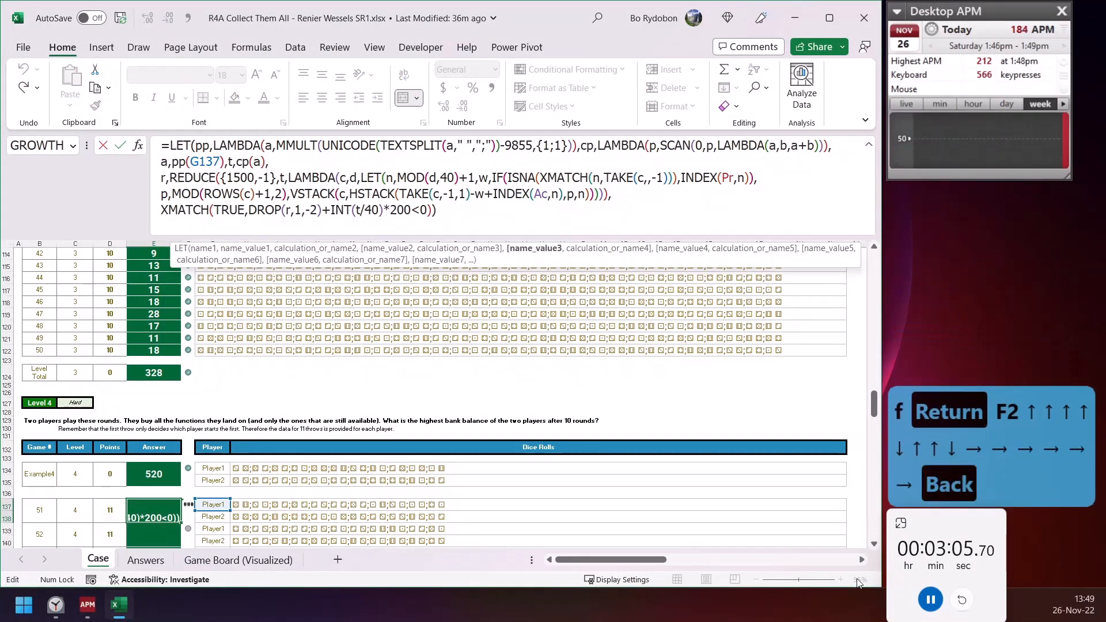
key(Right)
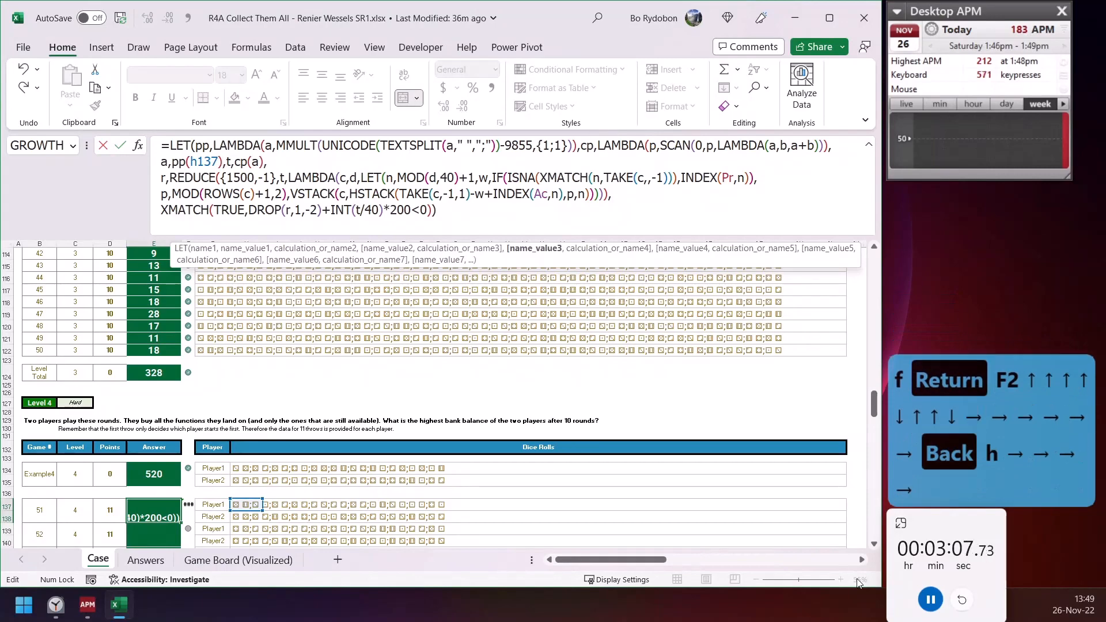
Add a second player's rolls defined as bpp(h138) to the formula's names
text(b)
key(BackSpace)
text(,)
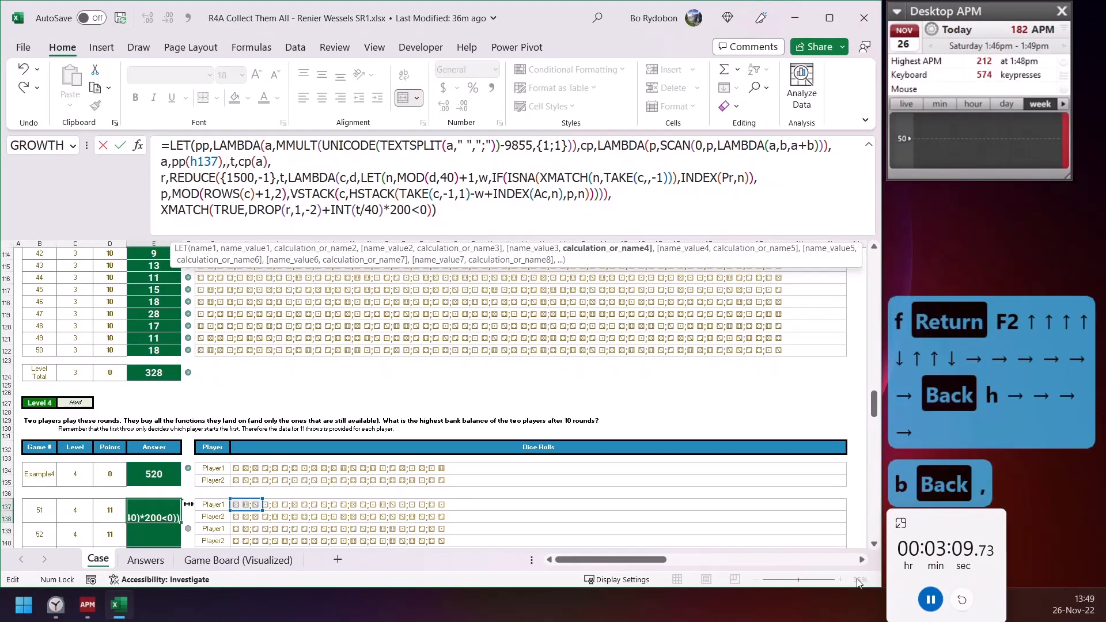
text(bpp(h)
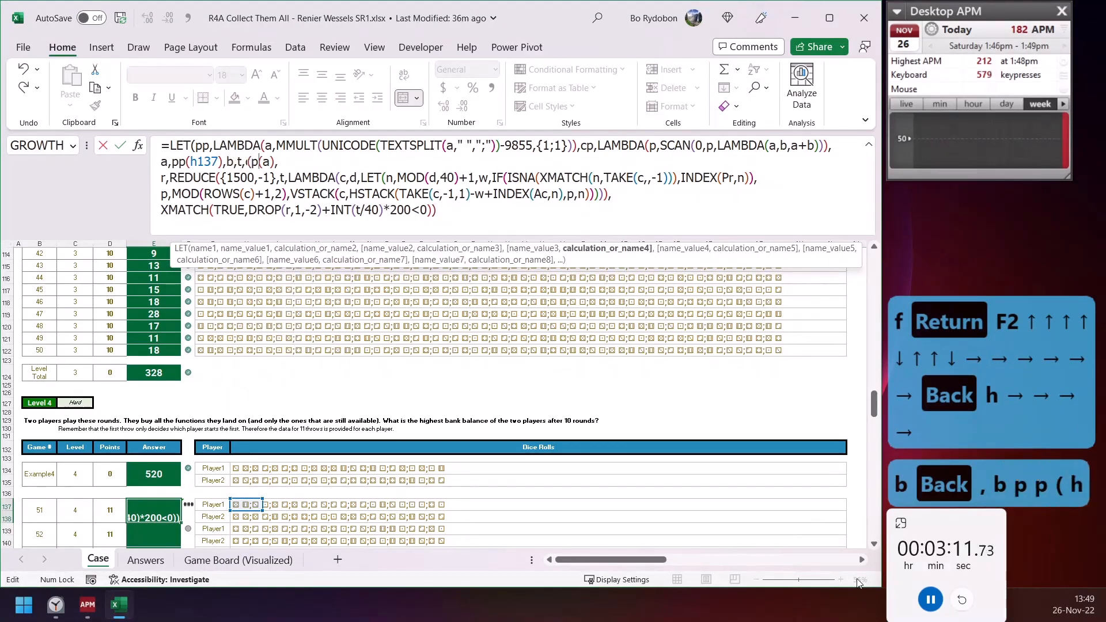
text(138))
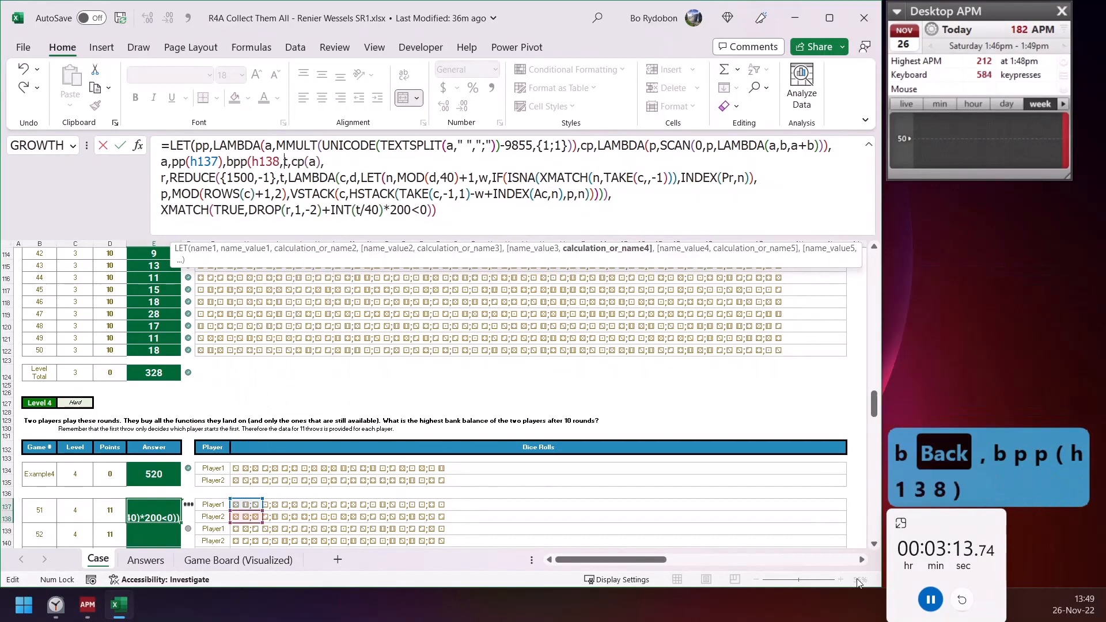
text(,)
key(BackSpace)
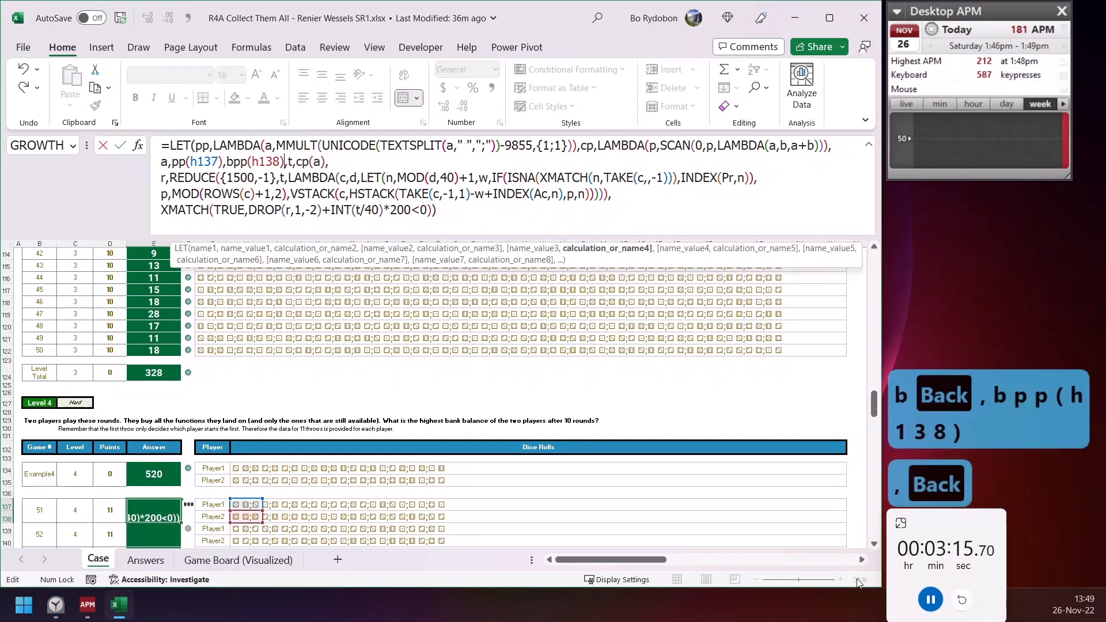
key(Right)
key(Right)
key(Right)
Wrap cp(a) in TOCOL to define t
text(tco)
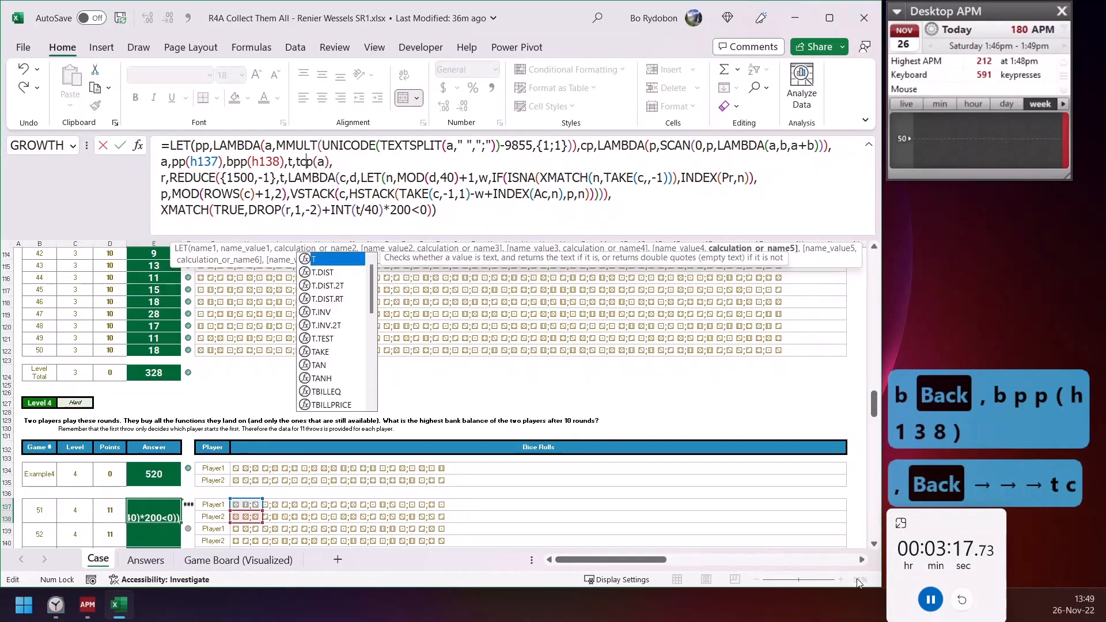
key(BackSpace)
key(BackSpace)
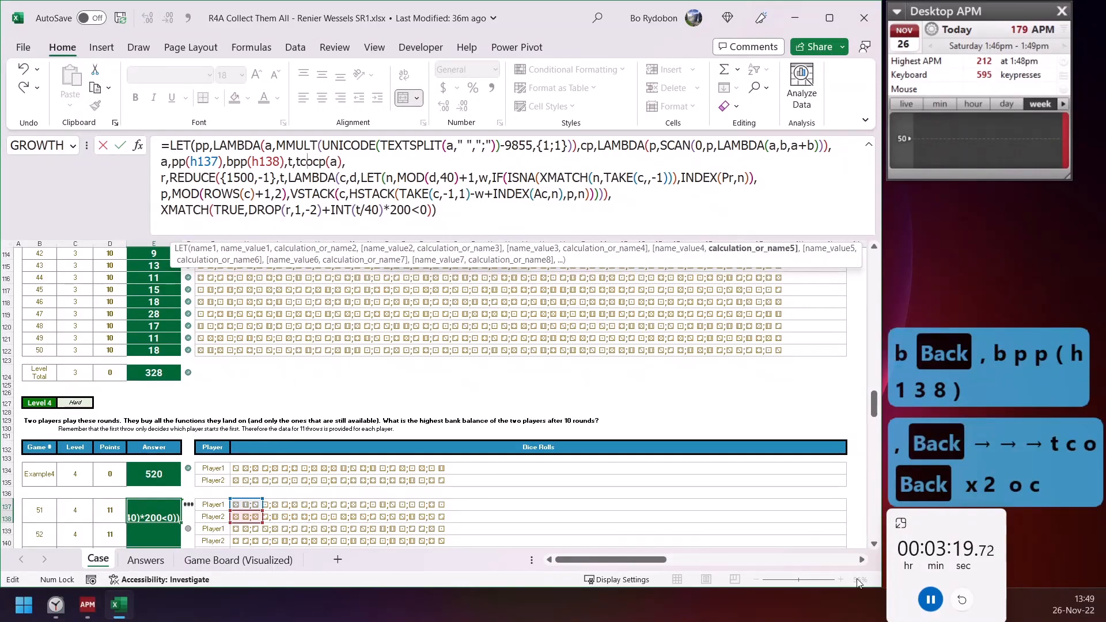
text(oc)
key(Tab)
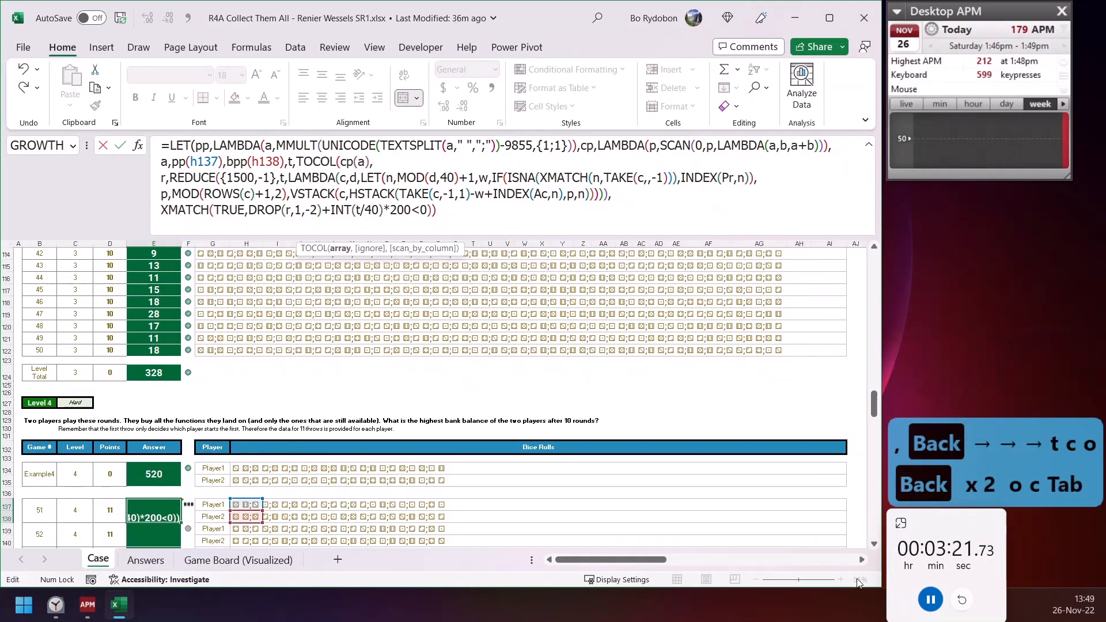
Wrap cp in SORTBY(HSTACK( and change its argument to DROP(a,1)
text(sor)
key(Down)
key(Tab)
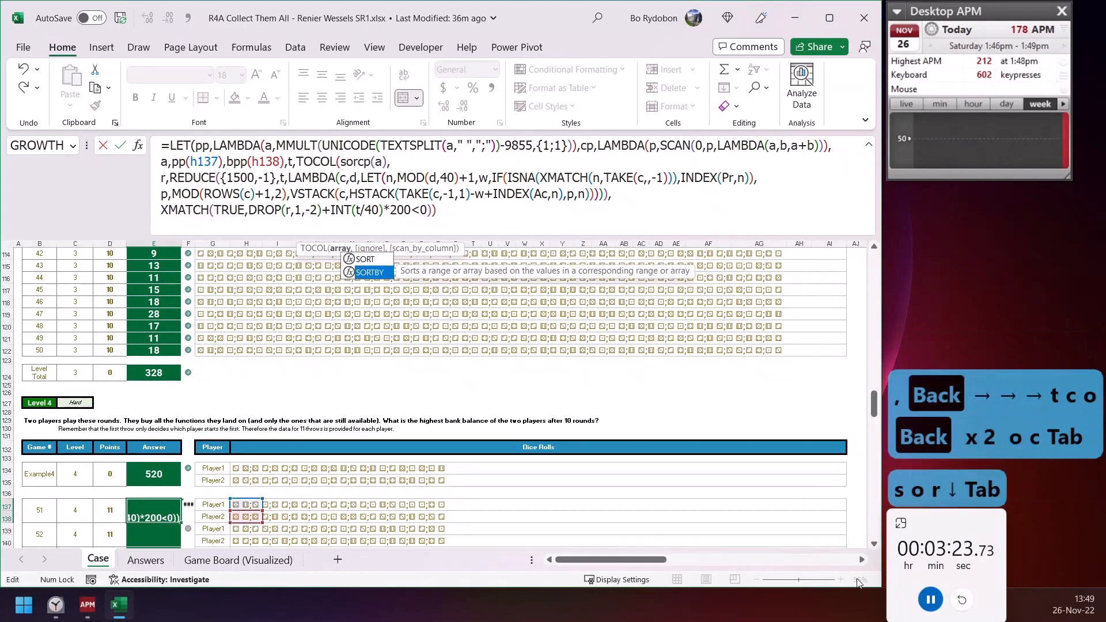
key(Tab)
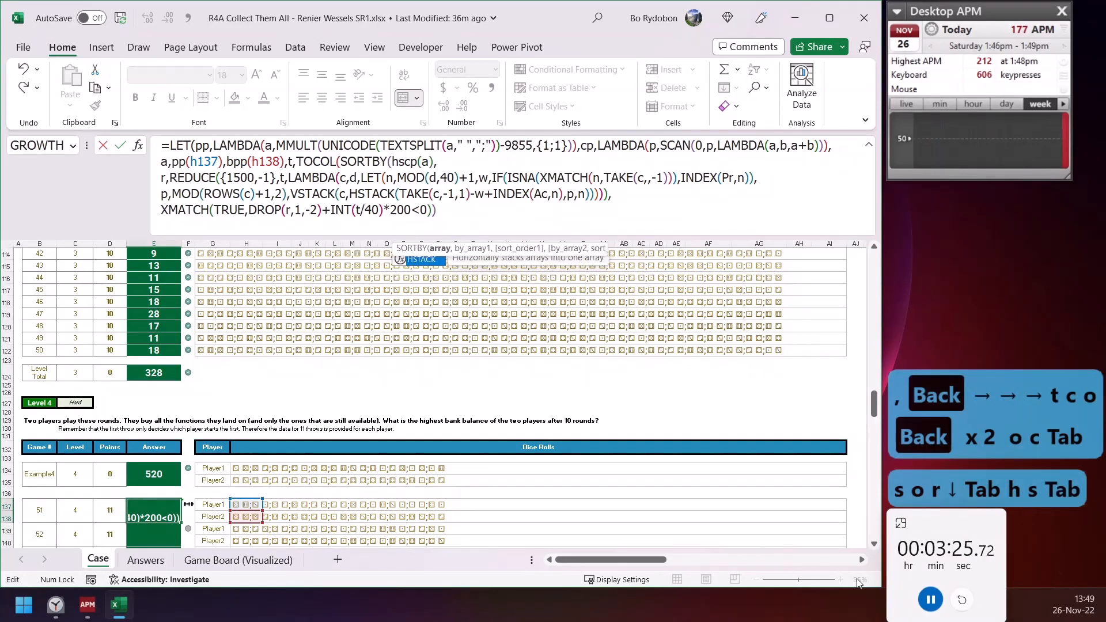
key(Right)
key(Right)
text(dr)
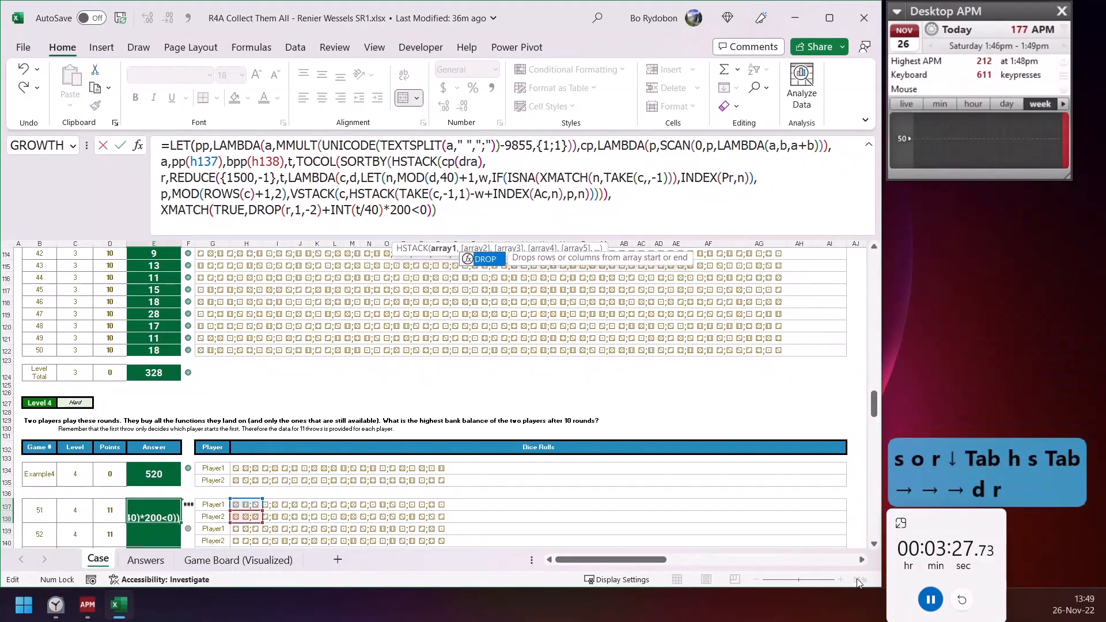
key(Tab)
text(1)
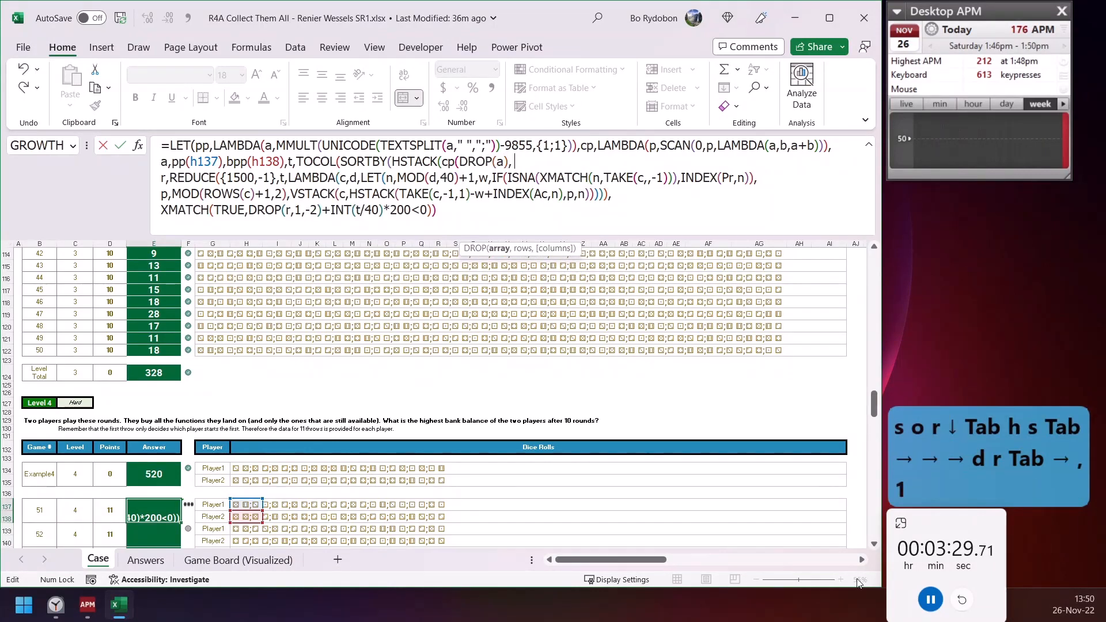
text())
key(Right)
Duplicate cp(DROP(a,1)) inside HSTACK and change the copy to cp(DROP(b,1))
key(shift+Left)
key(shift+Left)
key(shift+Left)
key(shift+Left)
key(shift+Left)
key(shift+Left)
key(shift+Left)
key(shift+Left)
key(shift+Left)
key(shift+Left)
key(shift+Left)
key(shift+Left)
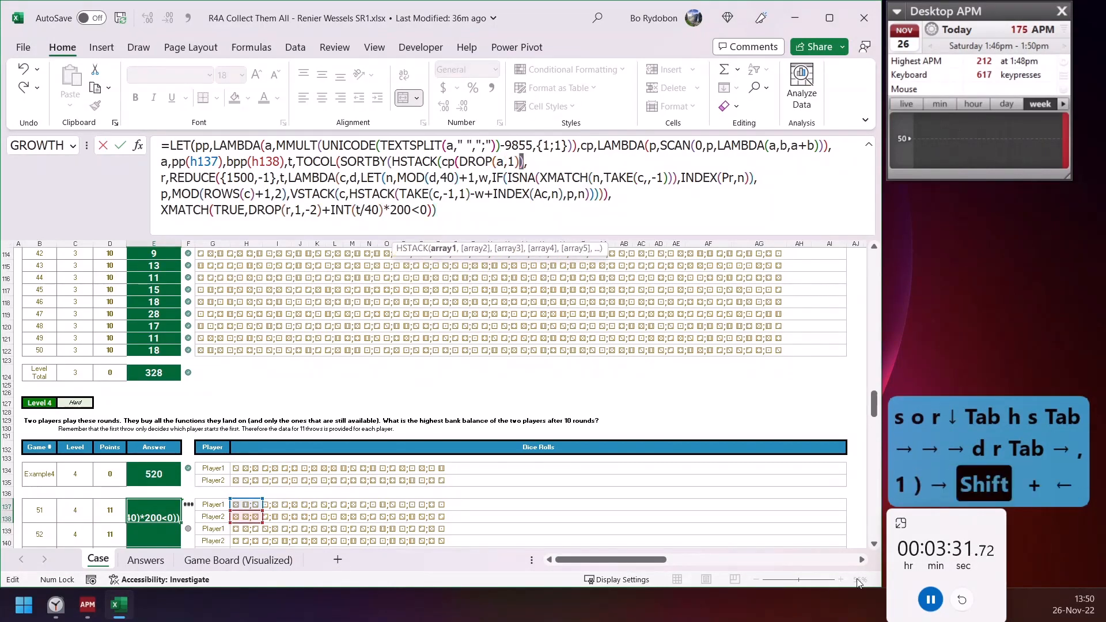
key(shift+Left)
key(ctrl+c)
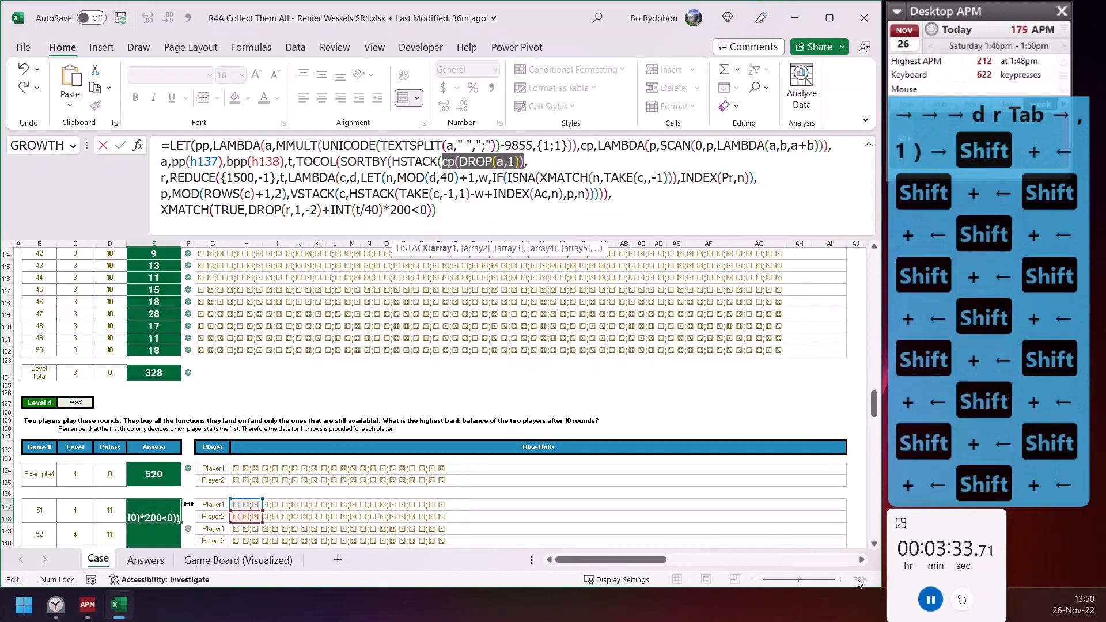
key(Right)
key(Right)
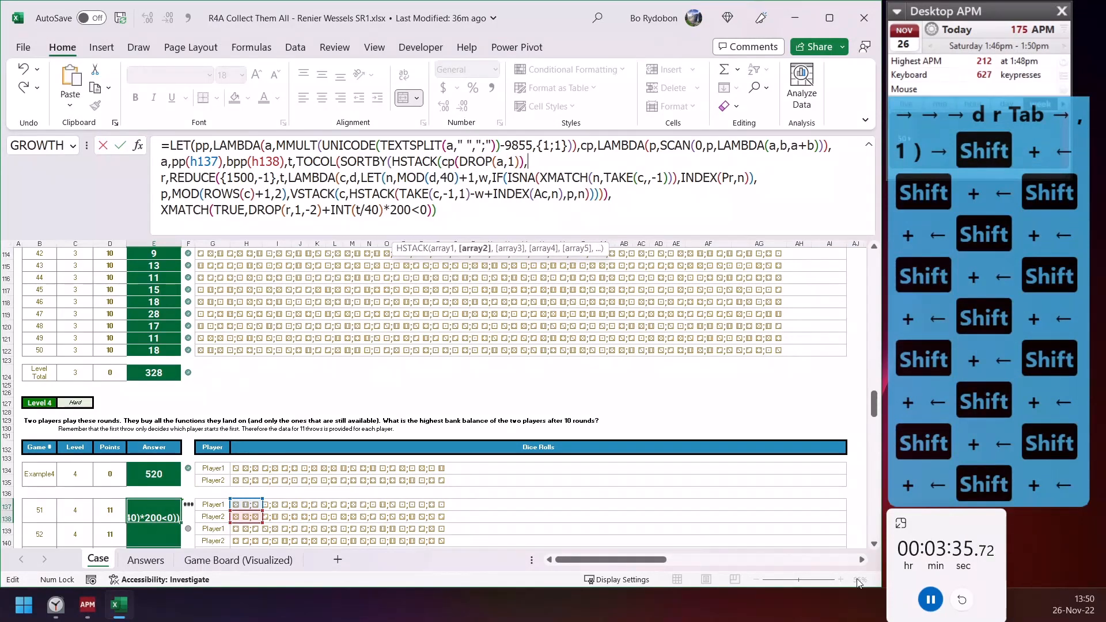
key(ctrl+v)
key(Left)
key(Left)
key(Left)
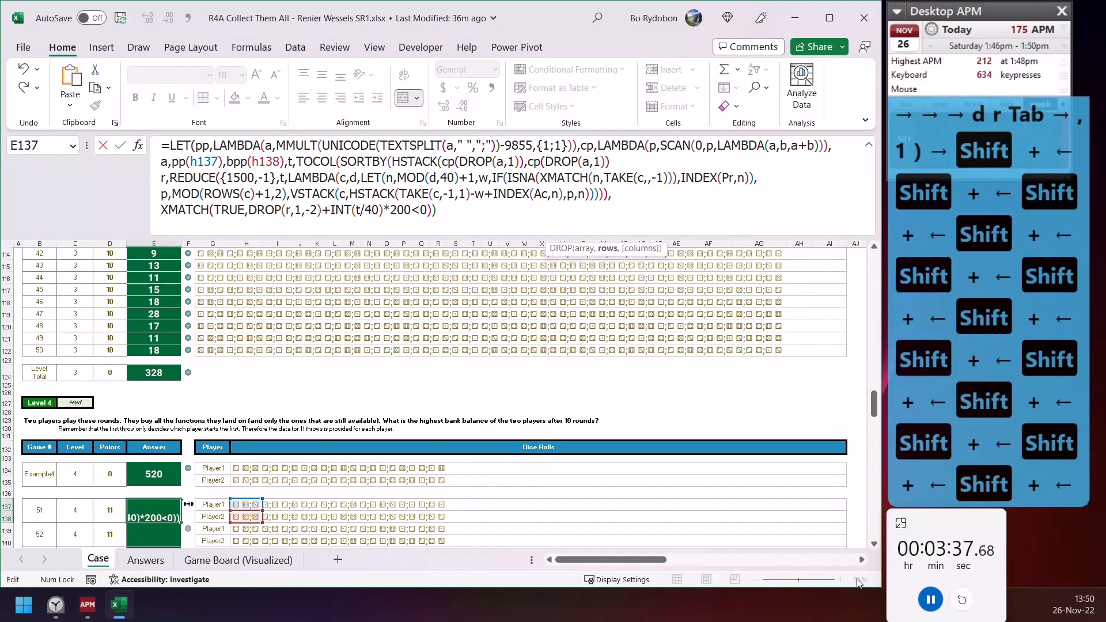
key(BackSpace)
text(b)
key(Right)
key(Right)
key(Right)
key(Right)
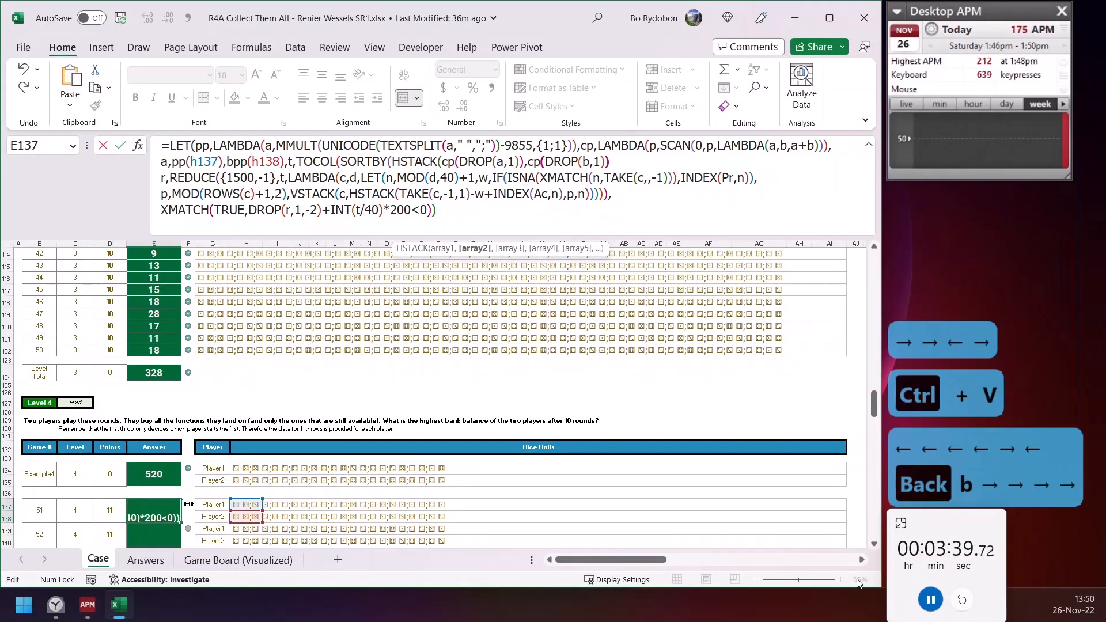
Add TAKE(HSTACK(b,a),1) as the SORTBY key and close the TOCOL expression
text(),t)
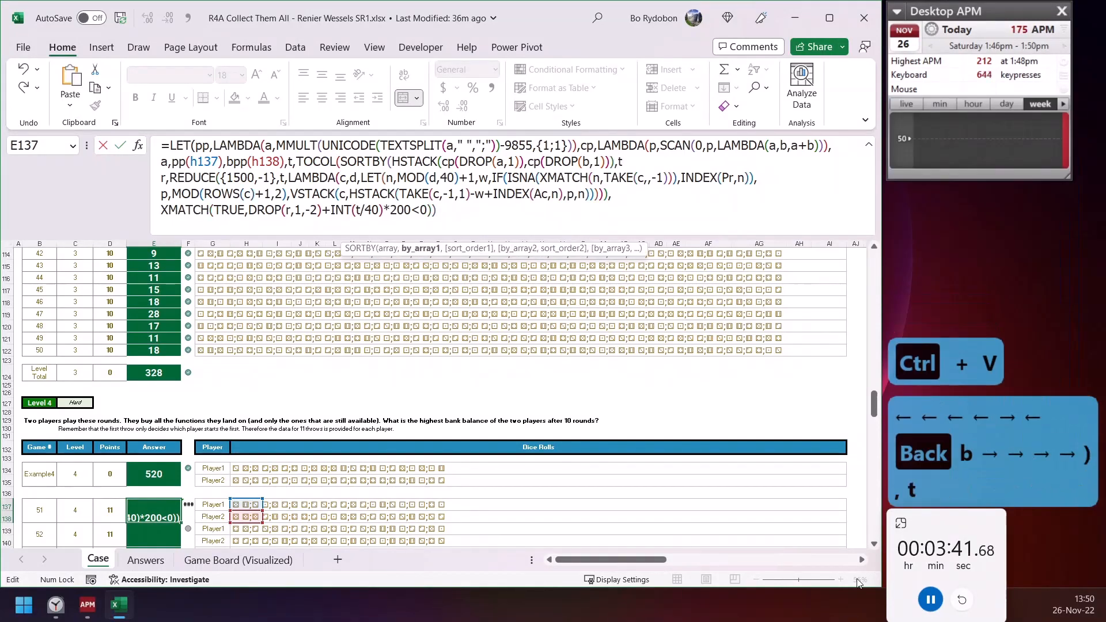
text(a)
key(Tab)
text(hs)
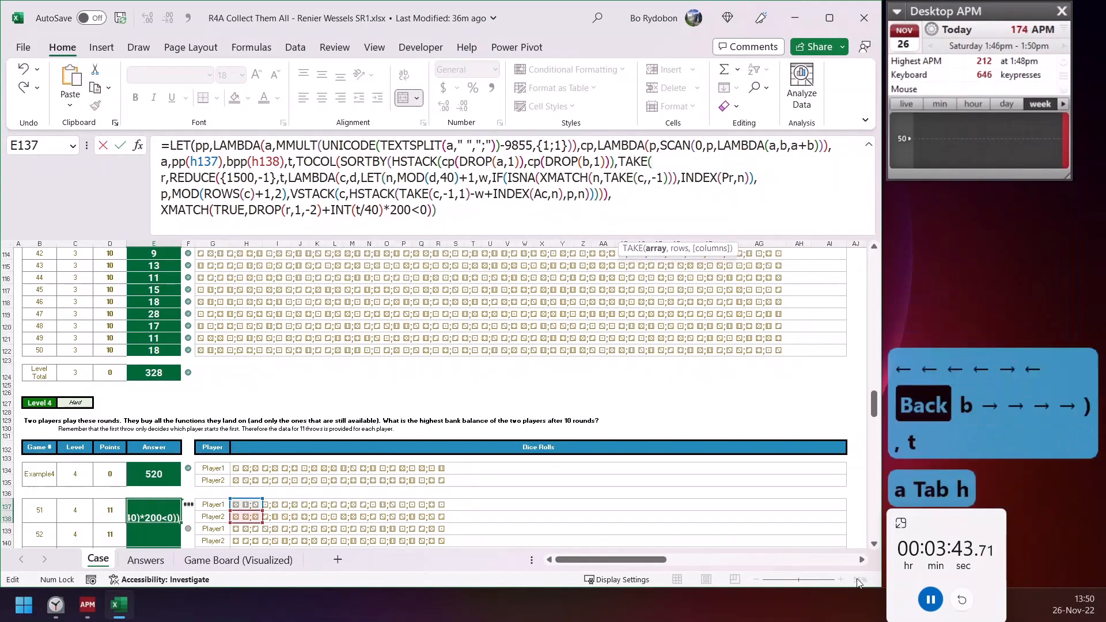
key(Tab)
text(b,a)
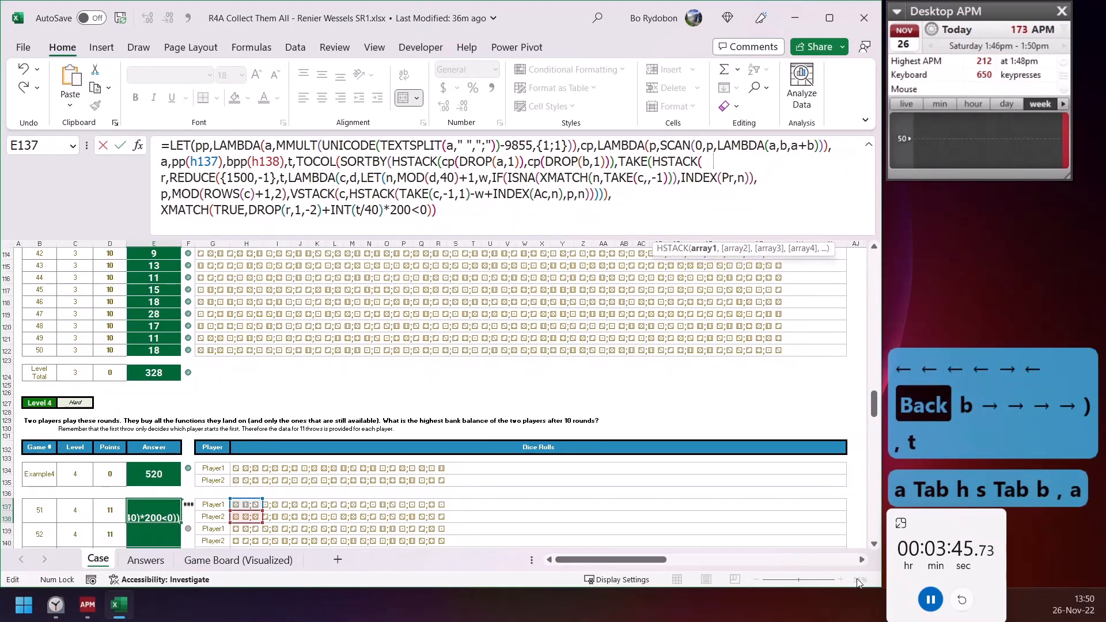
text(),1)
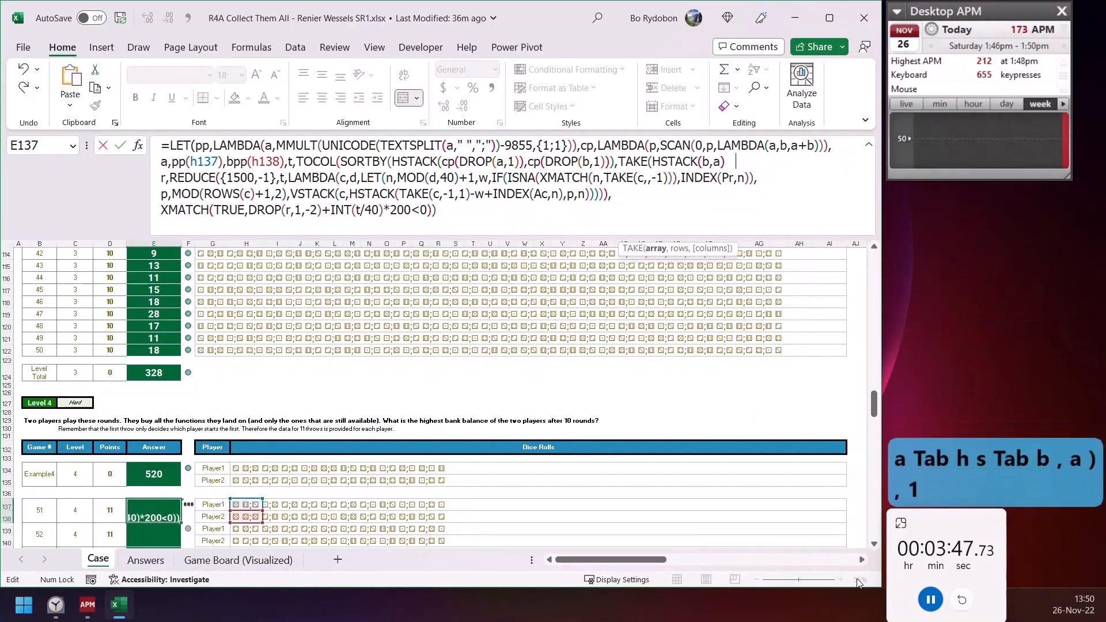
text())),)
key(Down)
key(Down)
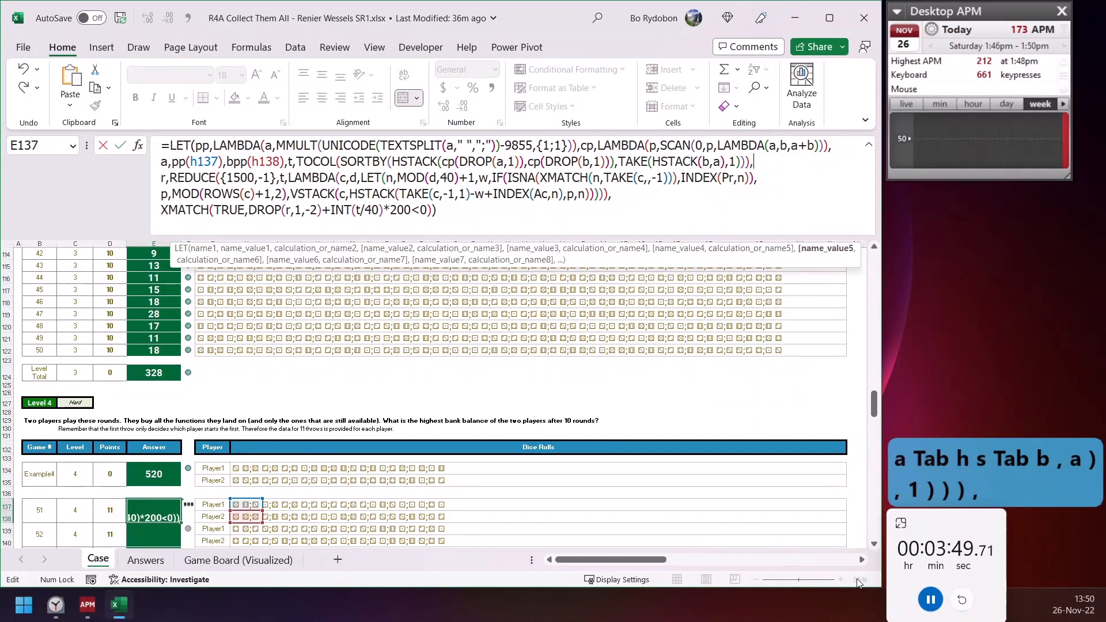
key(Down)
key(Up)
key(Down)
key(Left)
key(Up)
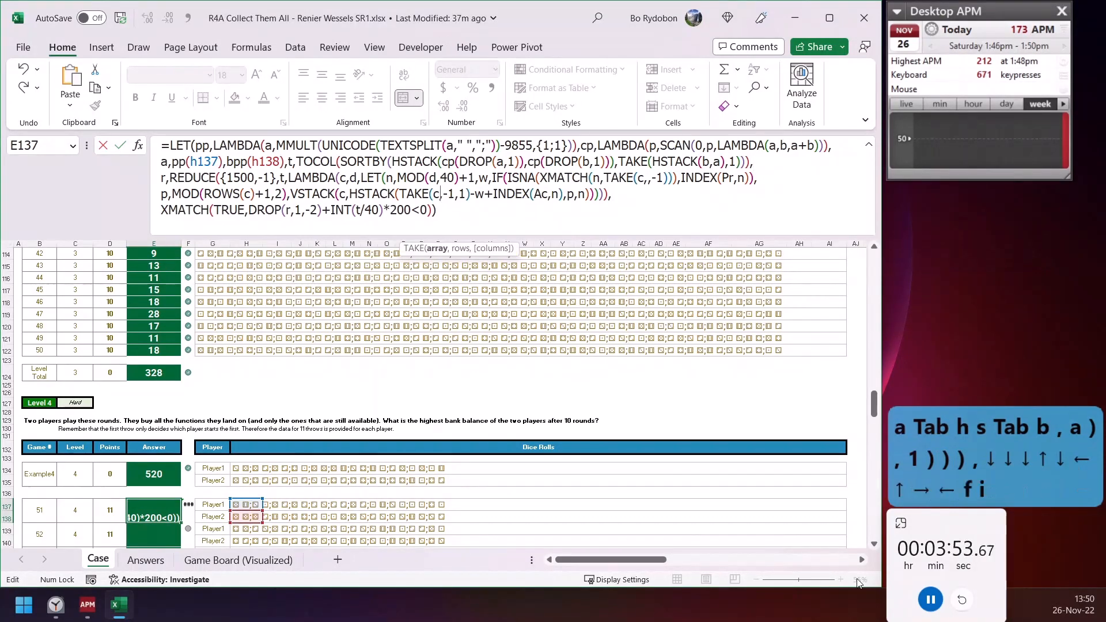
Replace c in TAKE(c,-1,1) with FILTER(c,INDEX(c,,2)=p,1500)
text(fil)
key(Tab)
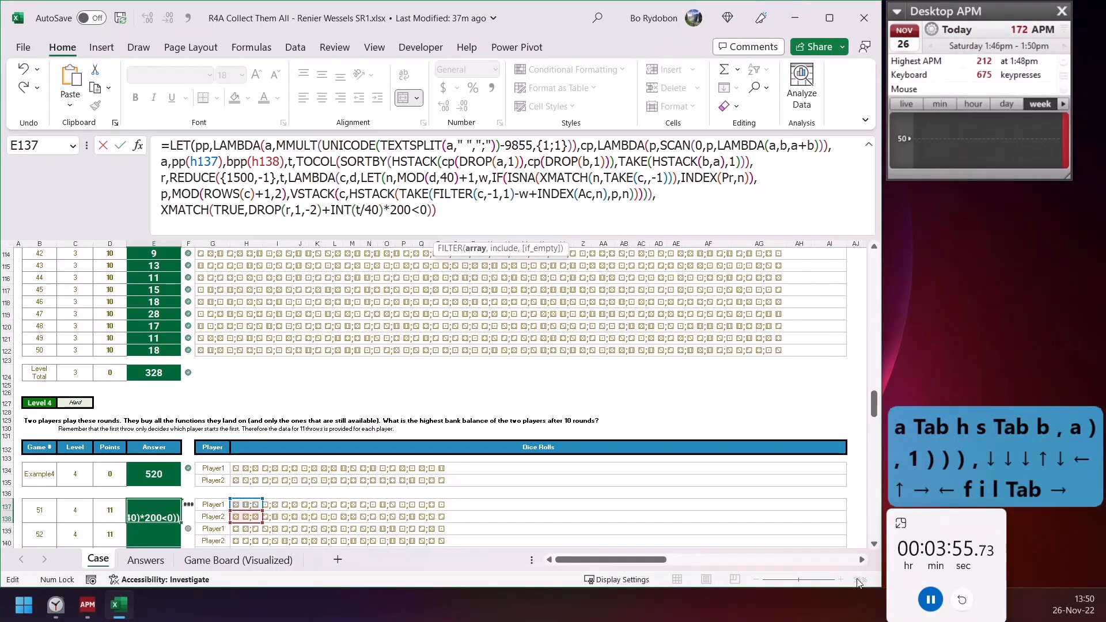
text(,in)
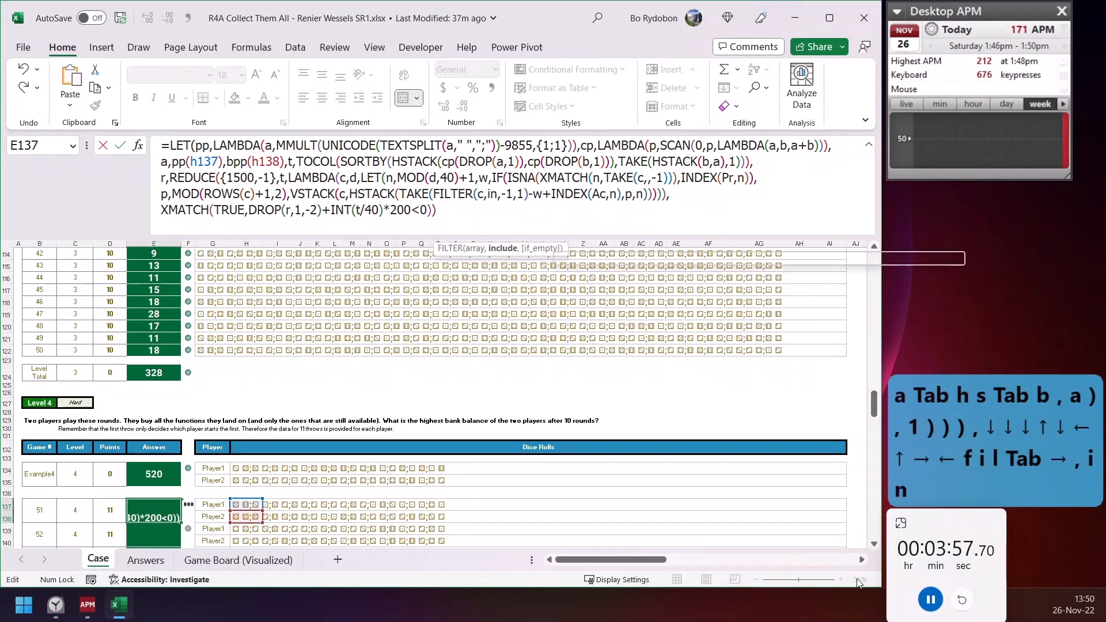
key(Tab)
text(c,,2)
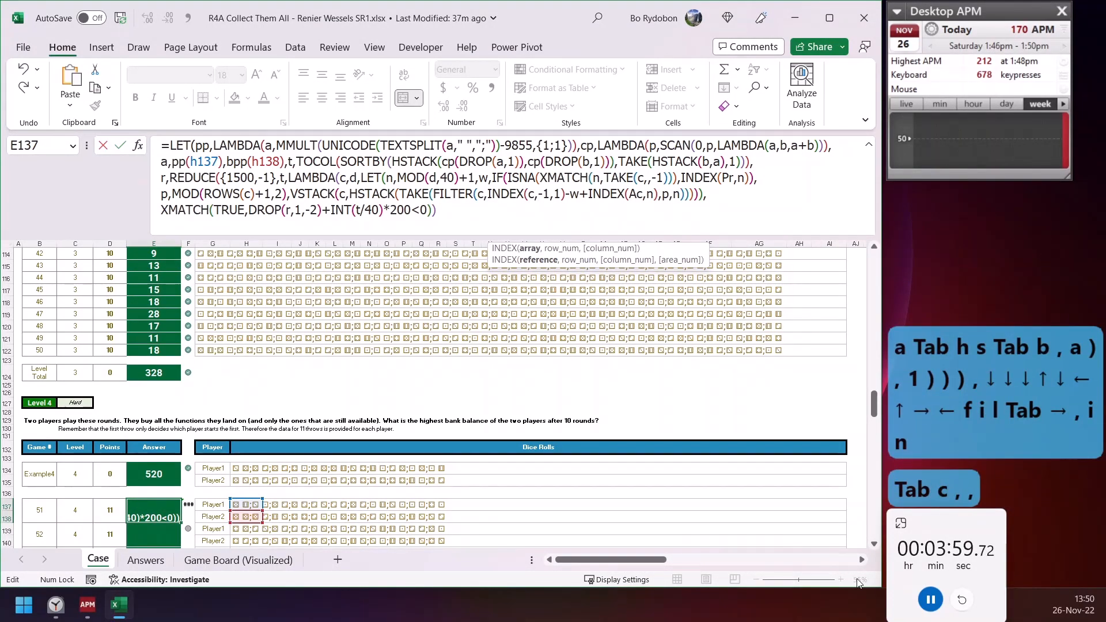
text()=p,15)
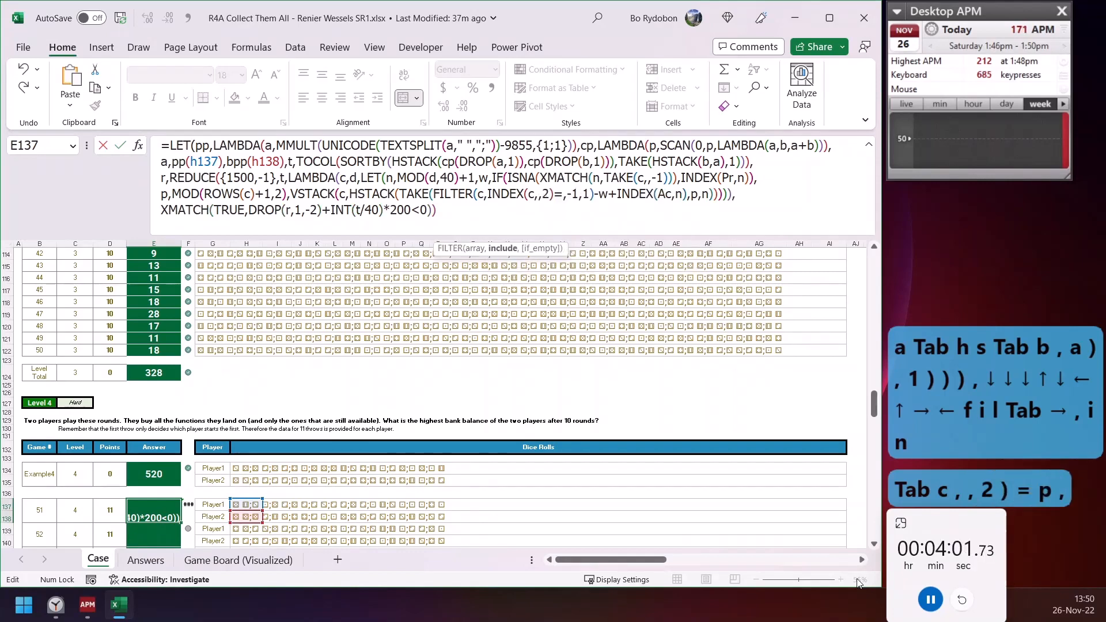
text(00))
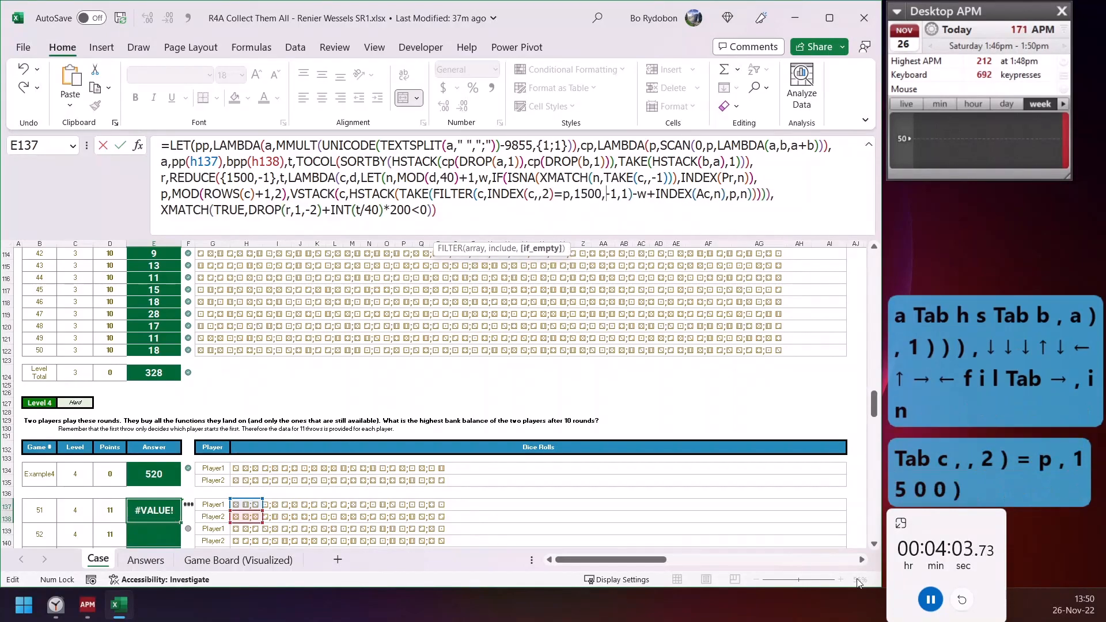
key(Down)
key(Down)
key(Up)
key(Up)
key(Up)
key(Up)
key(Up)
key(Down)
key(Down)
key(Down)
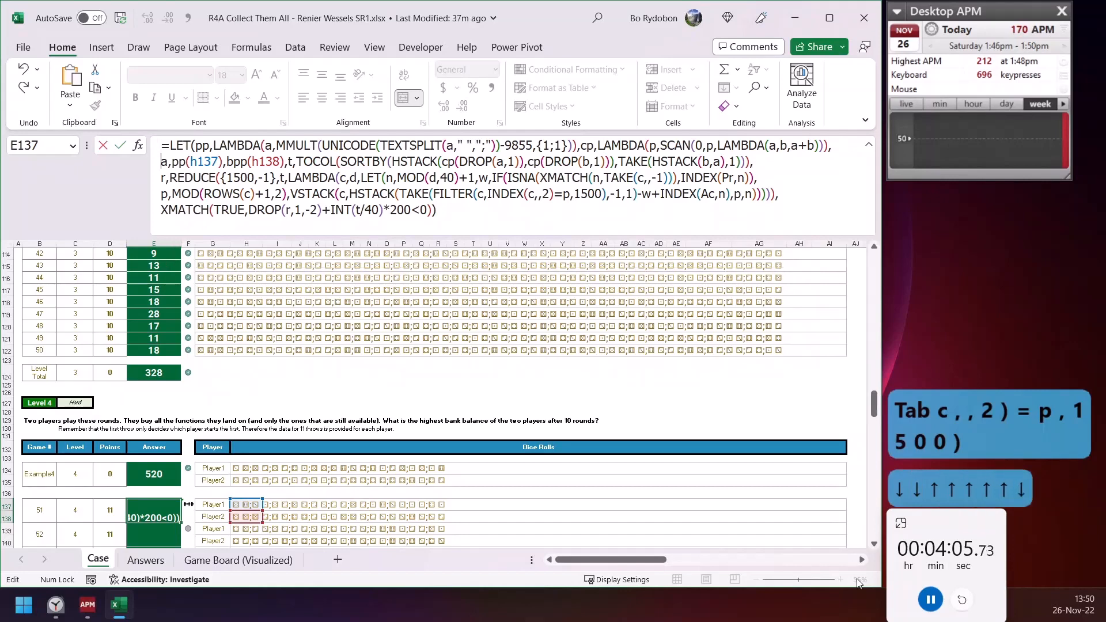
Change the last line's XMATCH(TRUE, into MAX(TAKE(
key(Down)
key(Right)
key(BackSpace)
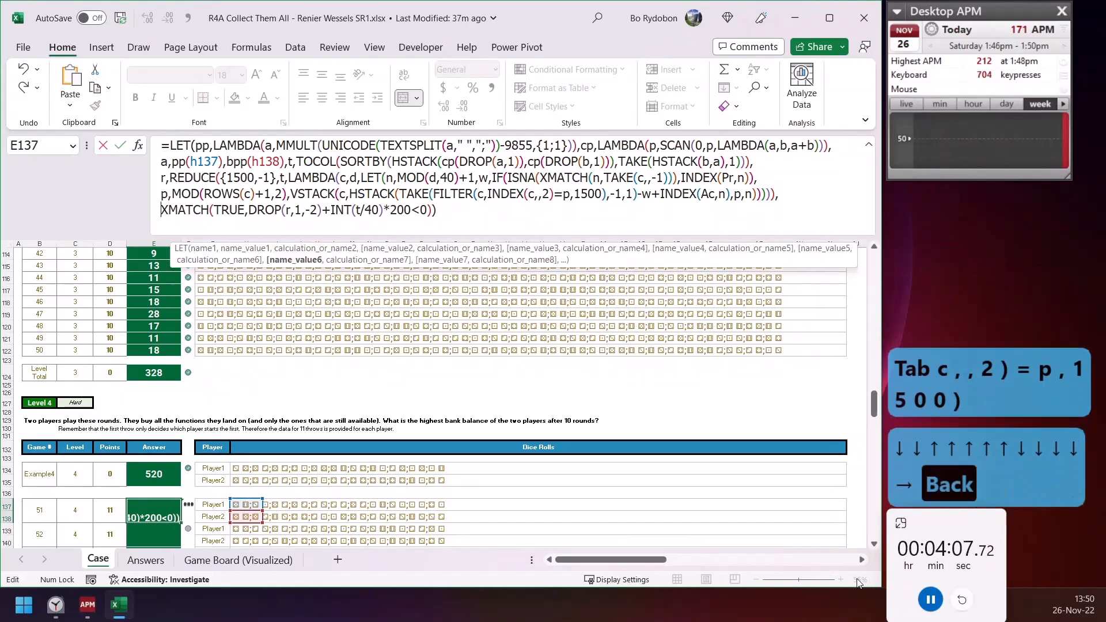
key(Right)
text(x()
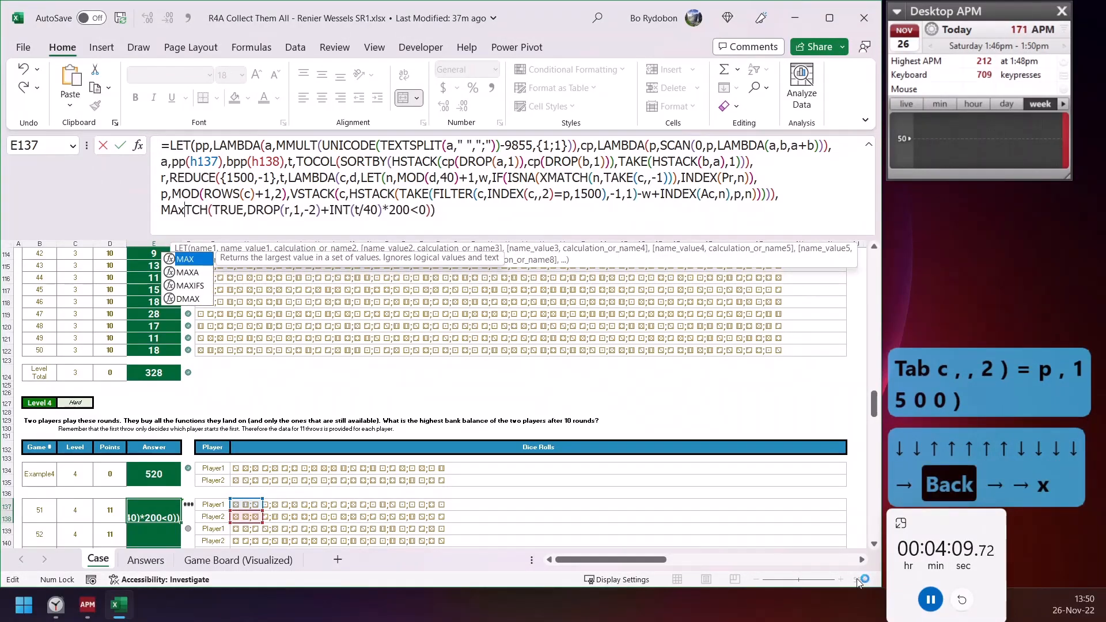
text(ta)
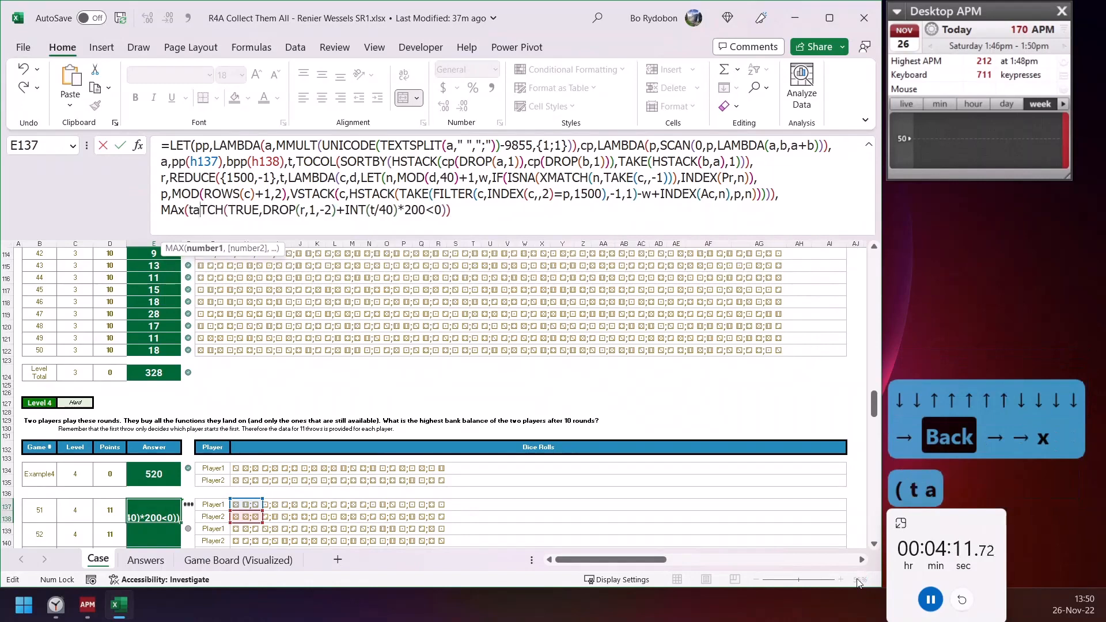
key(Tab)
key(shift+Right)
key(shift+Right)
key(shift+Right)
key(shift+Right)
key(shift+Right)
key(shift+Right)
key(shift+Right)
key(shift+Right)
key(shift+Right)
key(shift+Right)
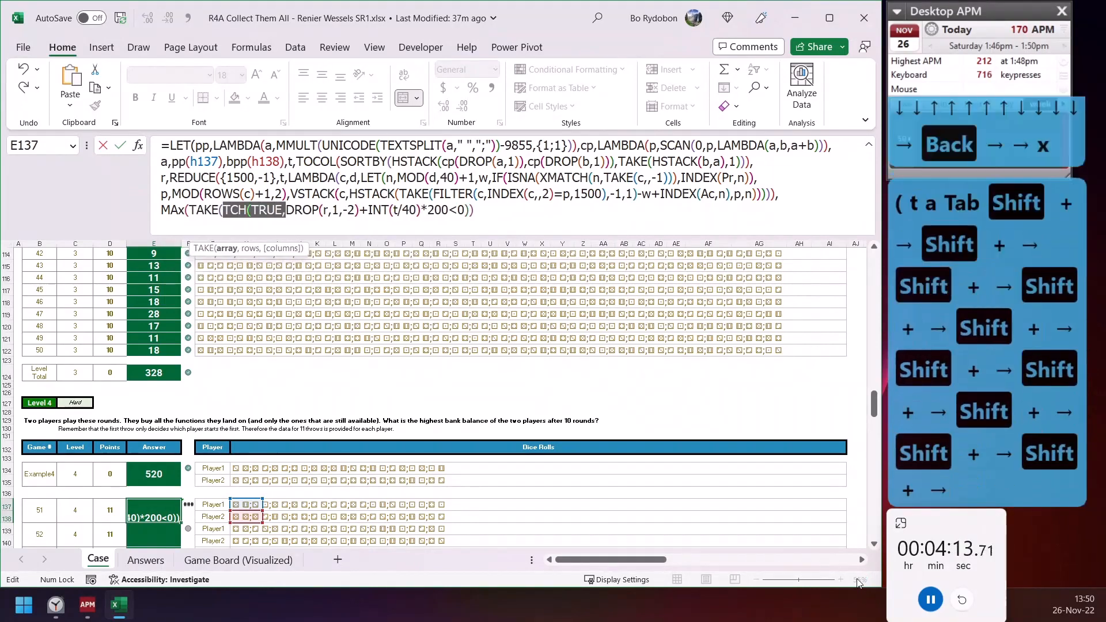
key(BackSpace)
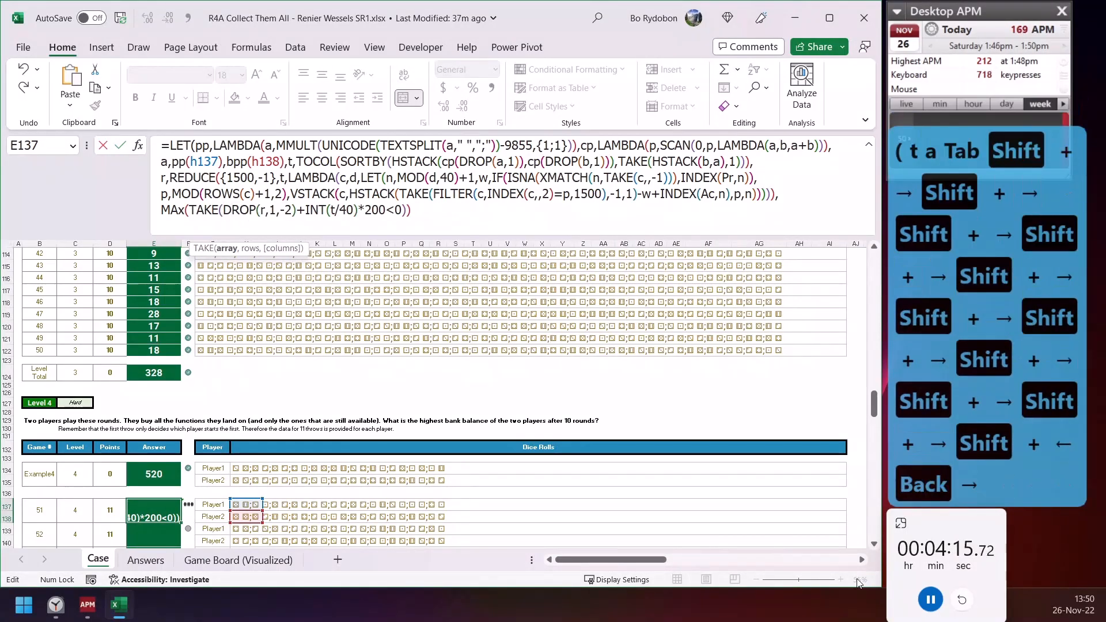
Remove the stray <0, add a closing parenthesis and a comma after b, then enter the formula
key(Right)
key(Right)
key(Right)
key(Right)
key(Right)
key(Right)
key(Right)
key(Right)
key(Right)
key(Right)
key(Right)
key(Right)
key(Right)
key(Right)
key(Right)
key(Right)
key(Right)
key(Right)
key(Right)
key(Right)
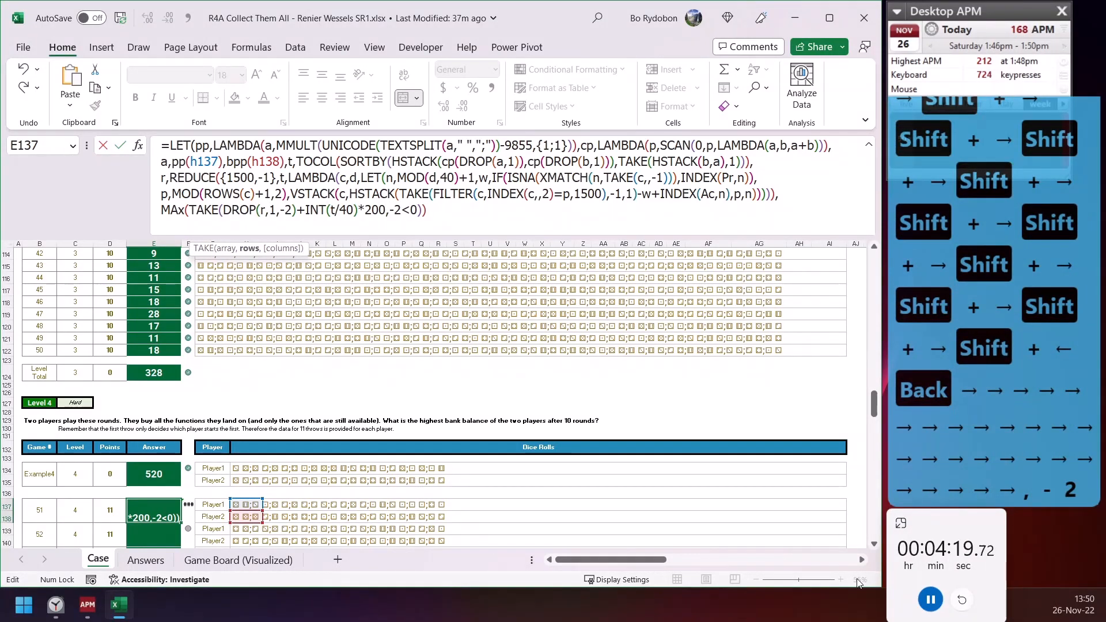
key(Delete)
key(Delete)
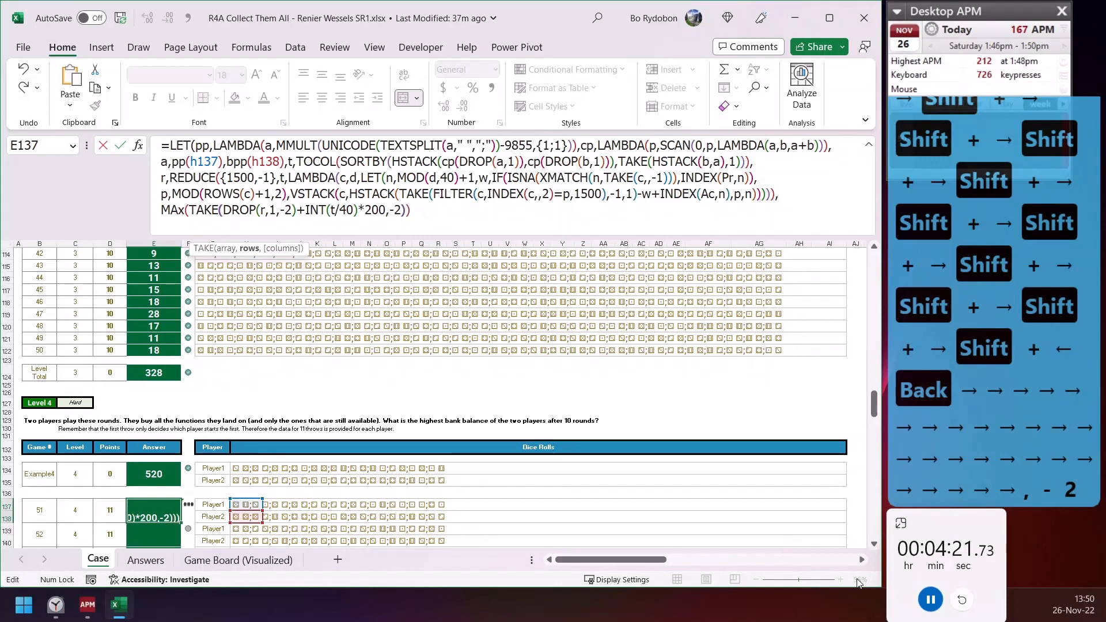
text())
key(Return)
key(Return)
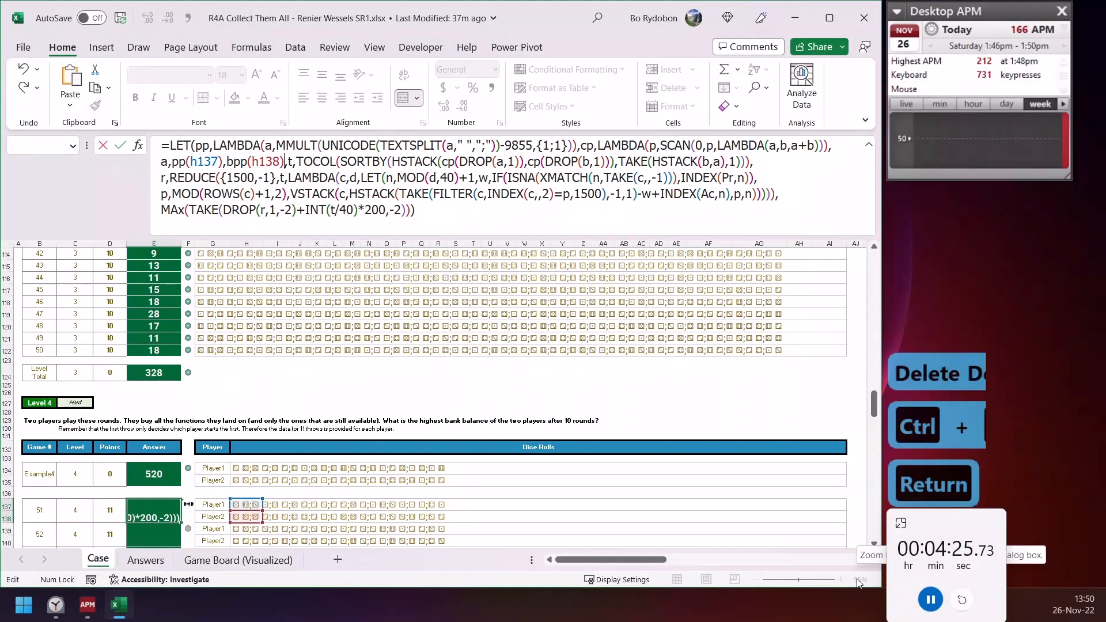
key(Left)
key(Left)
key(Left)
key(Left)
key(Left)
key(Left)
key(Left)
key(Left)
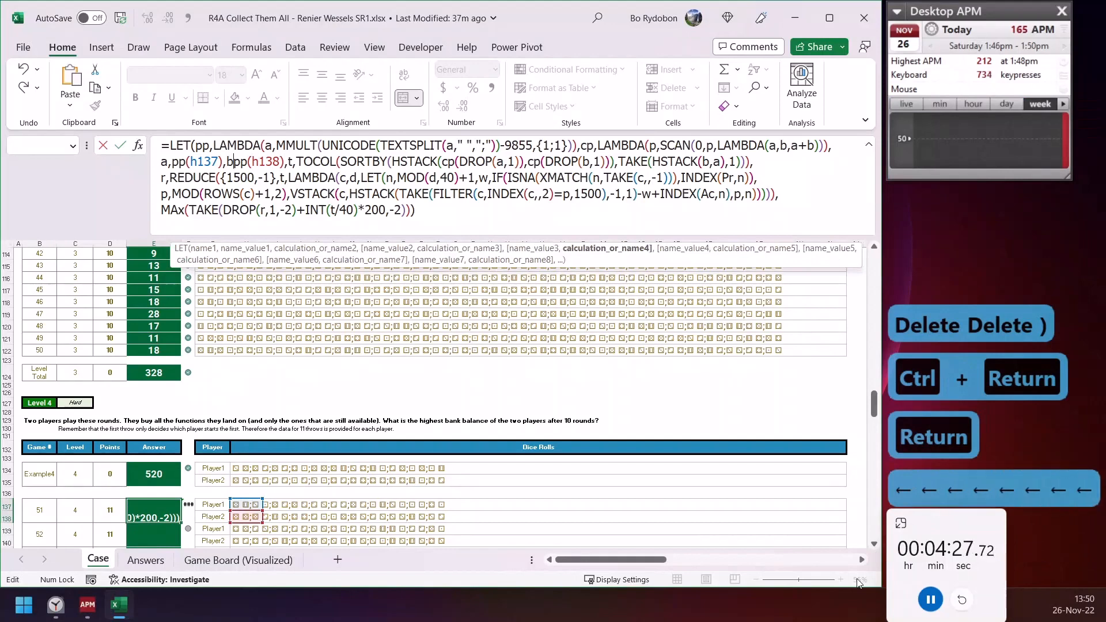
text(,)
key(ctrl+Return)
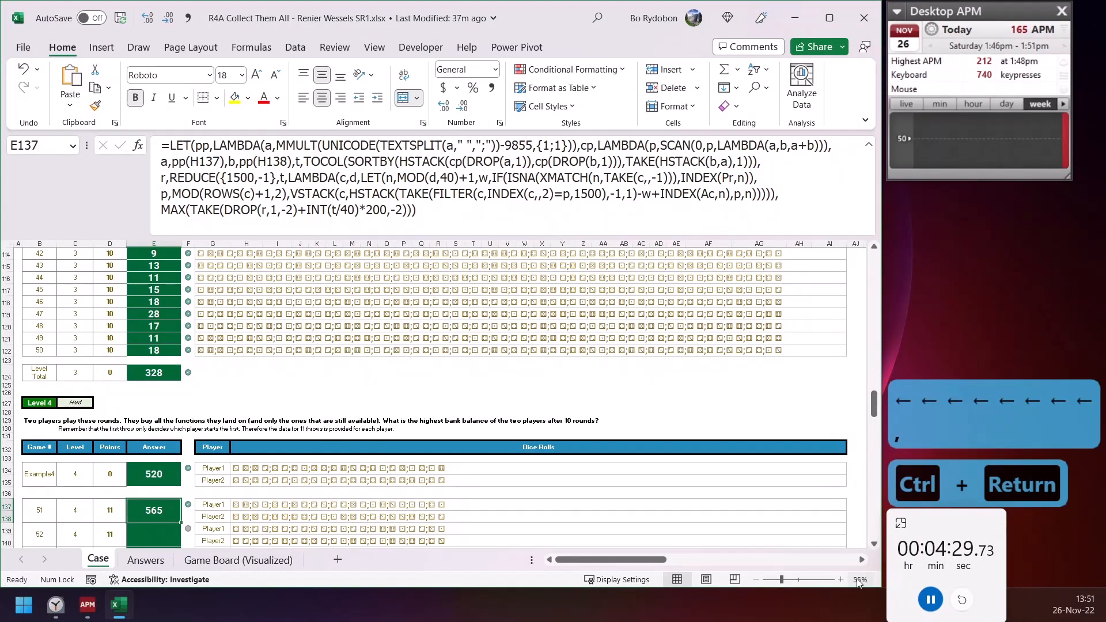
Fill the game 51 formula down all Level 4 answers for a 12615 total
key(ctrl+shift+Down)
key(shift+Up)
key(shift+Up)
key(ctrl+d)
key(ctrl+Down)
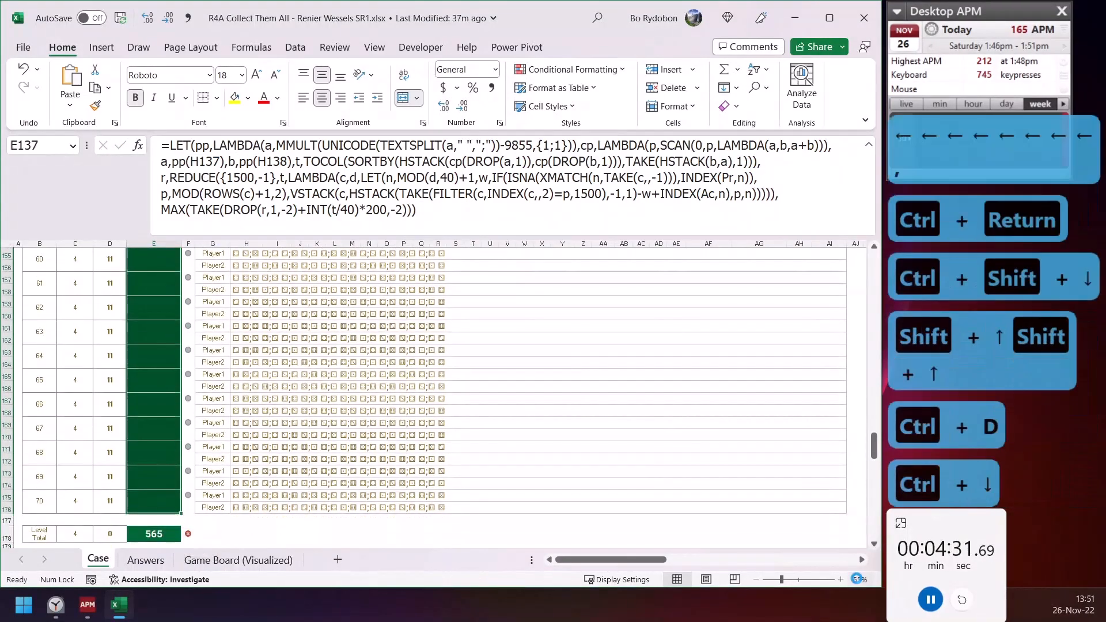
Paste the formula into game 71's Level 5 answer cell E193, returning 470, and edit it
key(ctrl+c)
key(Right)
key(Right)
key(ctrl+Down)
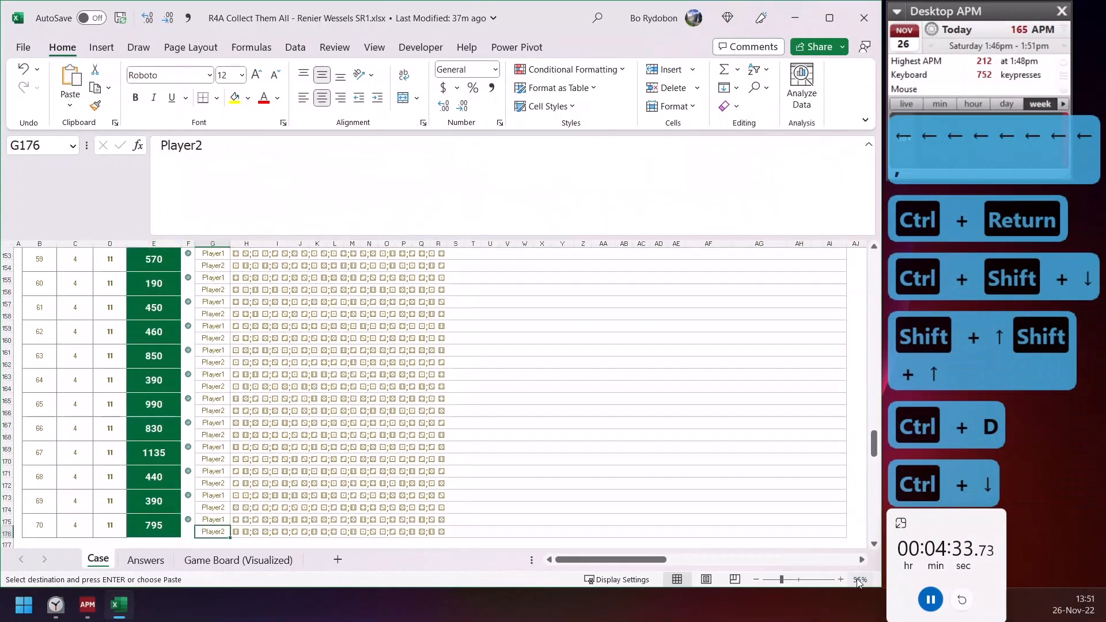
key(ctrl+Down)
key(ctrl+Down)
key(ctrl+Down)
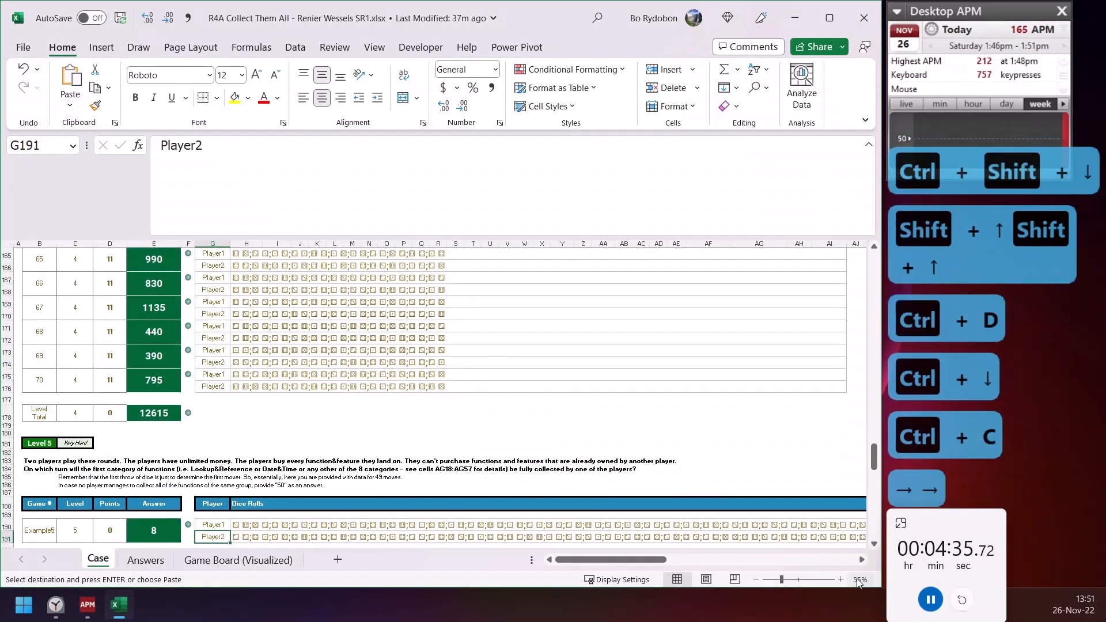
key(ctrl+Down)
key(Left)
key(Left)
key(Down)
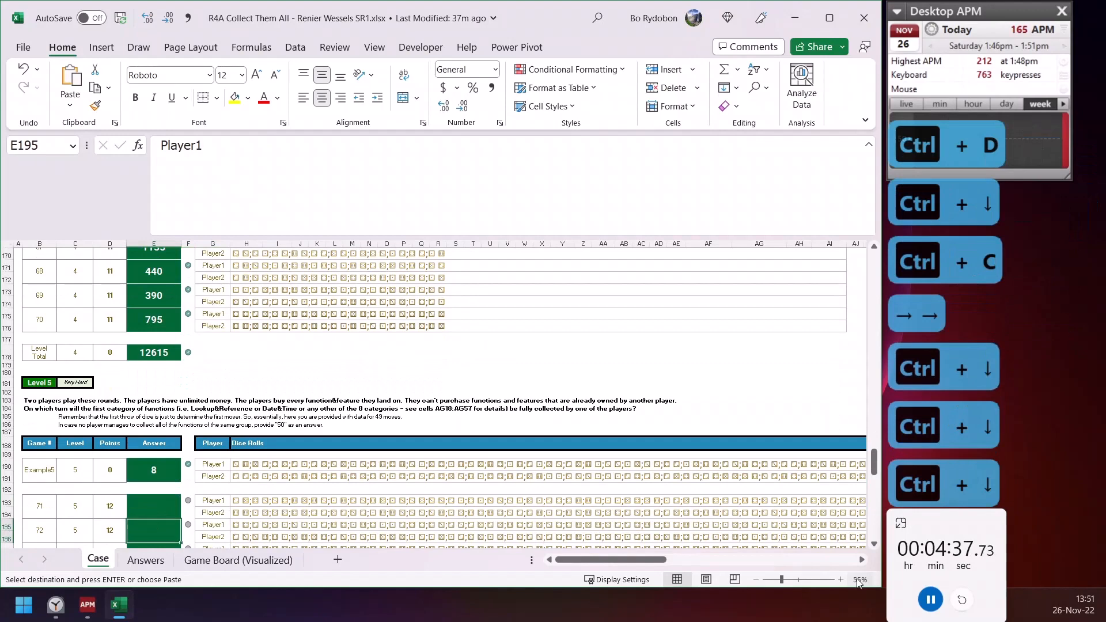
key(Up)
key(ctrl+v)
key(F2)
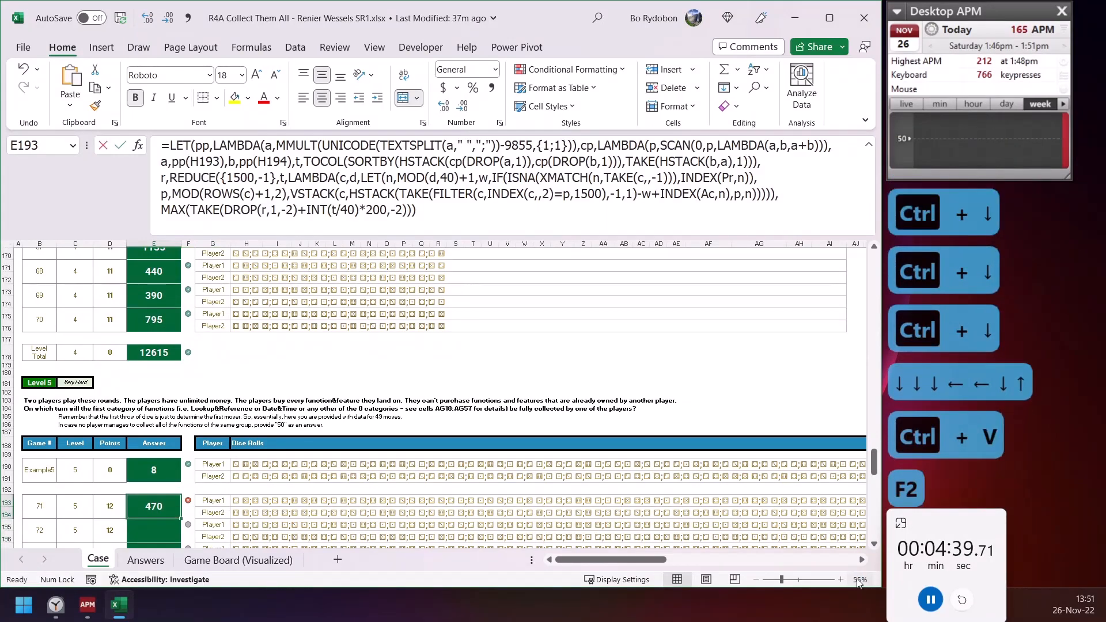
Replace the Pr range name inside INDEX with ca
key(Up)
key(Up)
key(Up)
key(Up)
key(Up)
key(Up)
key(Down)
key(Down)
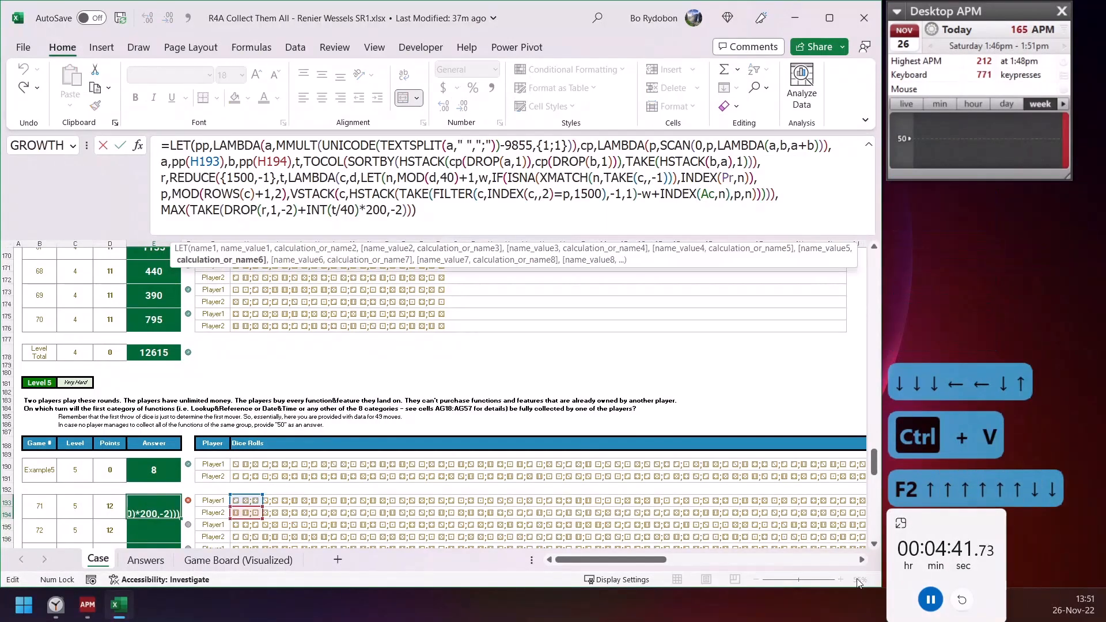
key(Left)
key(Left)
key(Left)
key(Left)
key(Down)
key(Left)
key(Left)
key(Left)
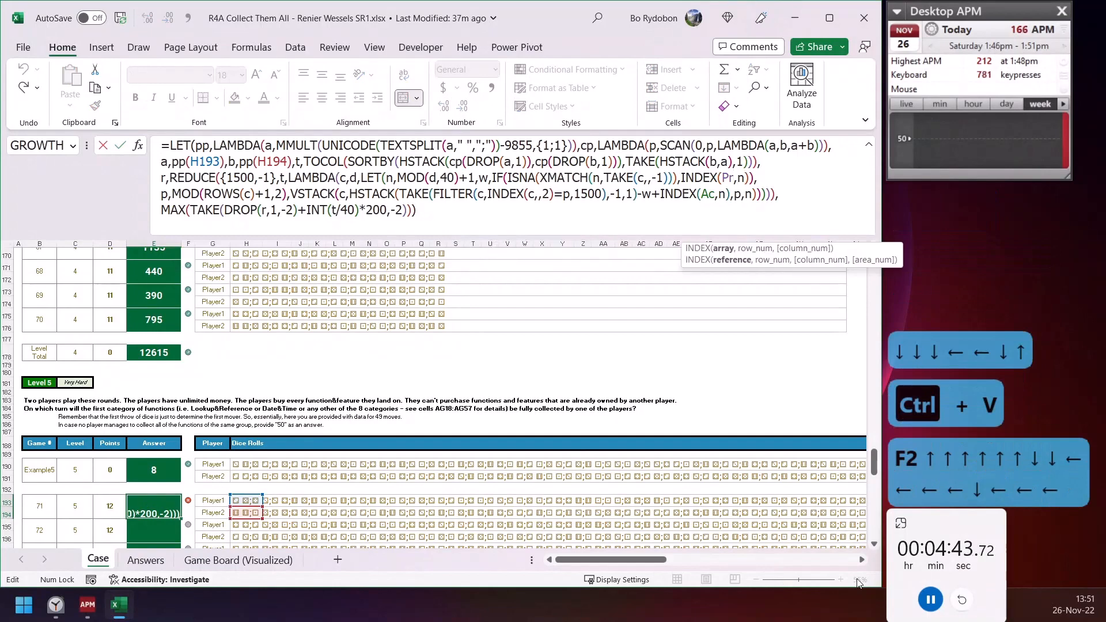
key(BackSpace)
key(BackSpace)
text(ca)
Replace the 1500 starting balance in FILTER with TEXTJOIN(0,,ca)
key(Down)
key(Left)
key(Left)
key(Left)
key(Left)
key(Left)
key(Left)
key(Left)
key(Left)
key(Left)
key(Left)
key(Left)
key(Left)
key(Left)
key(Left)
key(Left)
key(Left)
key(Left)
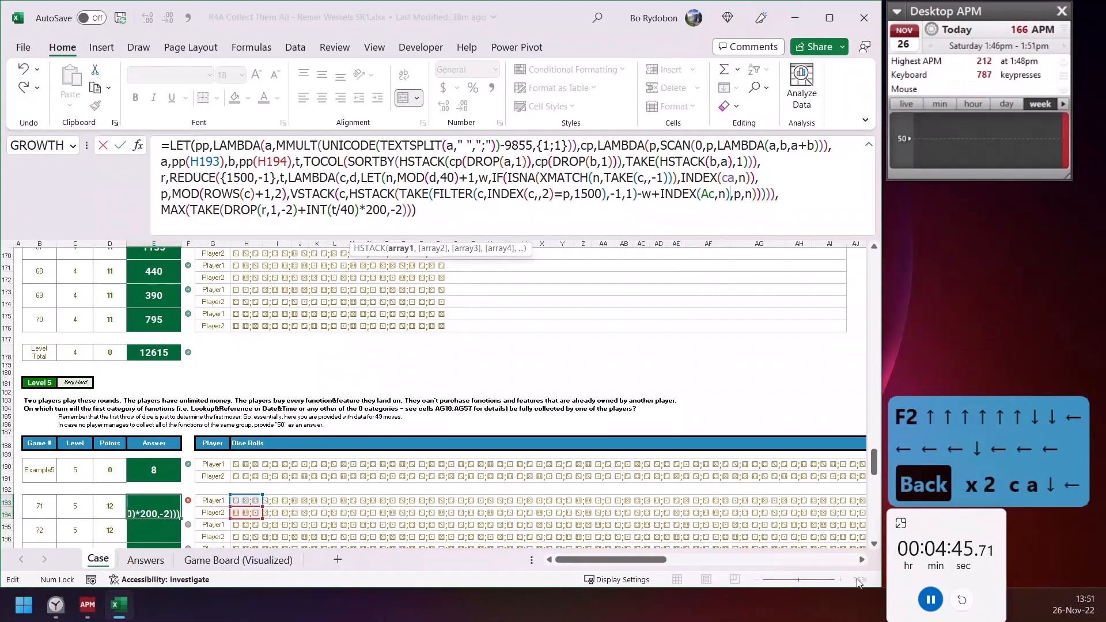
key(Left)
key(Left)
key(Left)
key(Left)
key(Left)
key(Left)
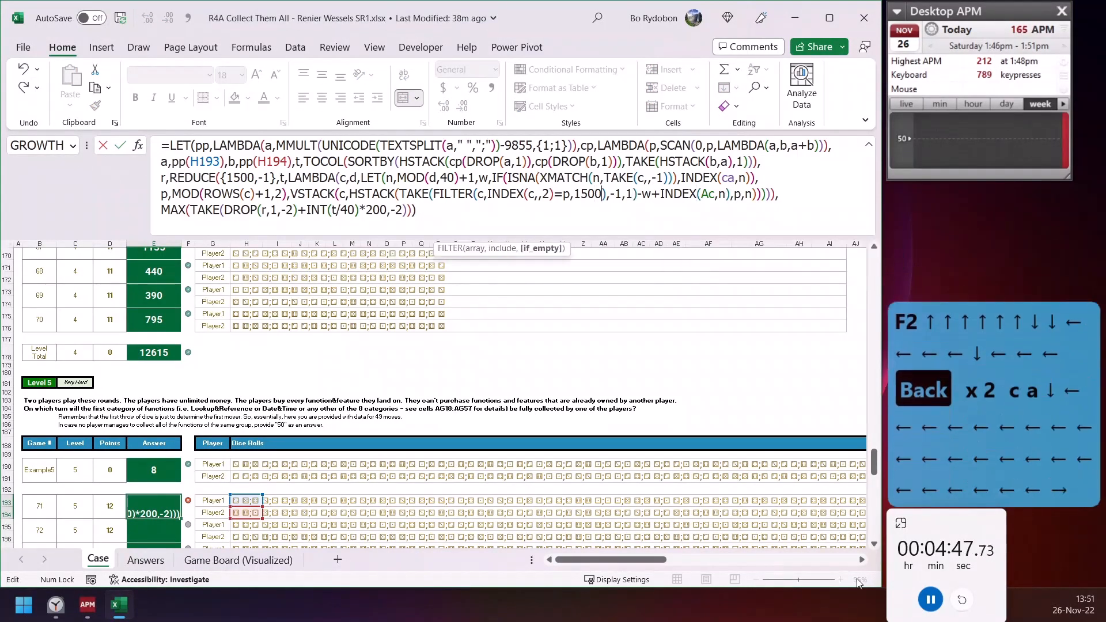
key(shift+Left)
key(shift+Left)
key(shift+Left)
key(BackSpace)
key(BackSpace)
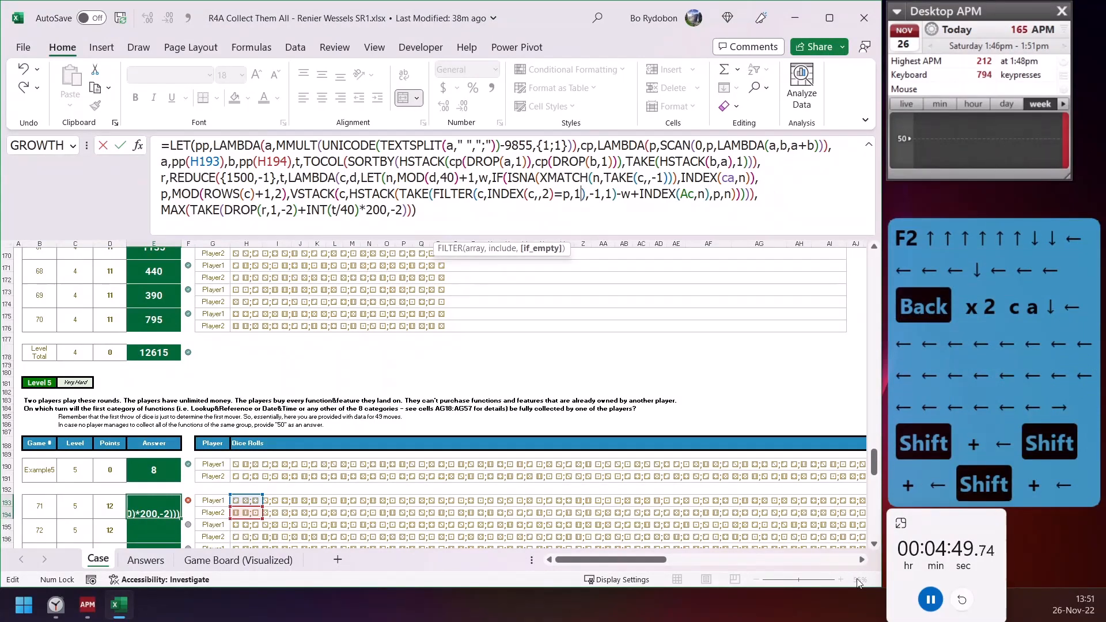
text(tex)
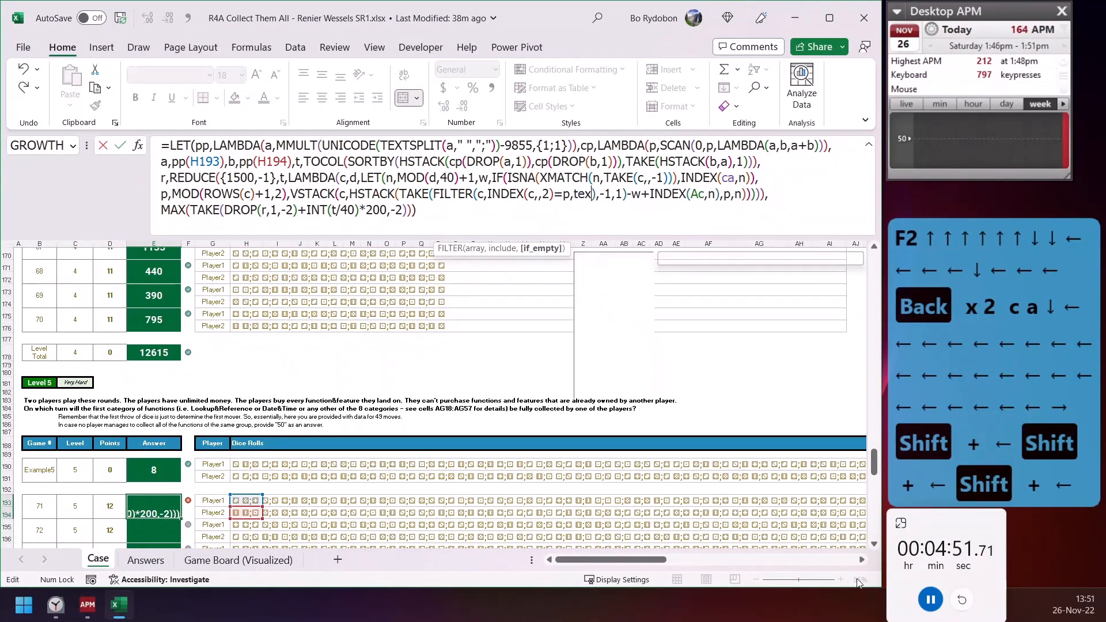
text(j)
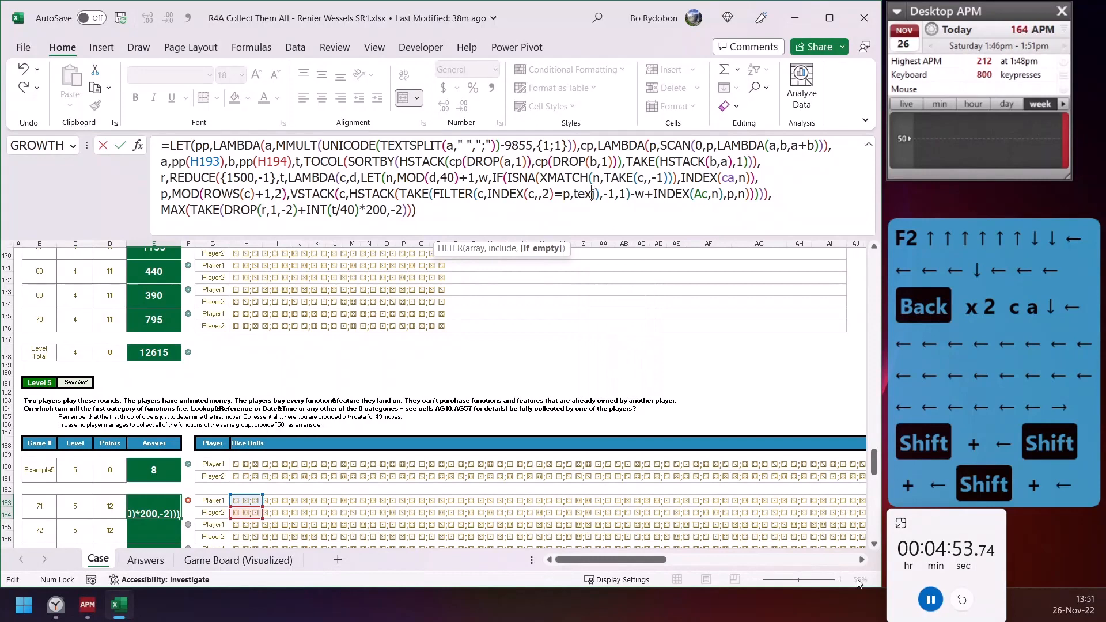
text(t)
key(Tab)
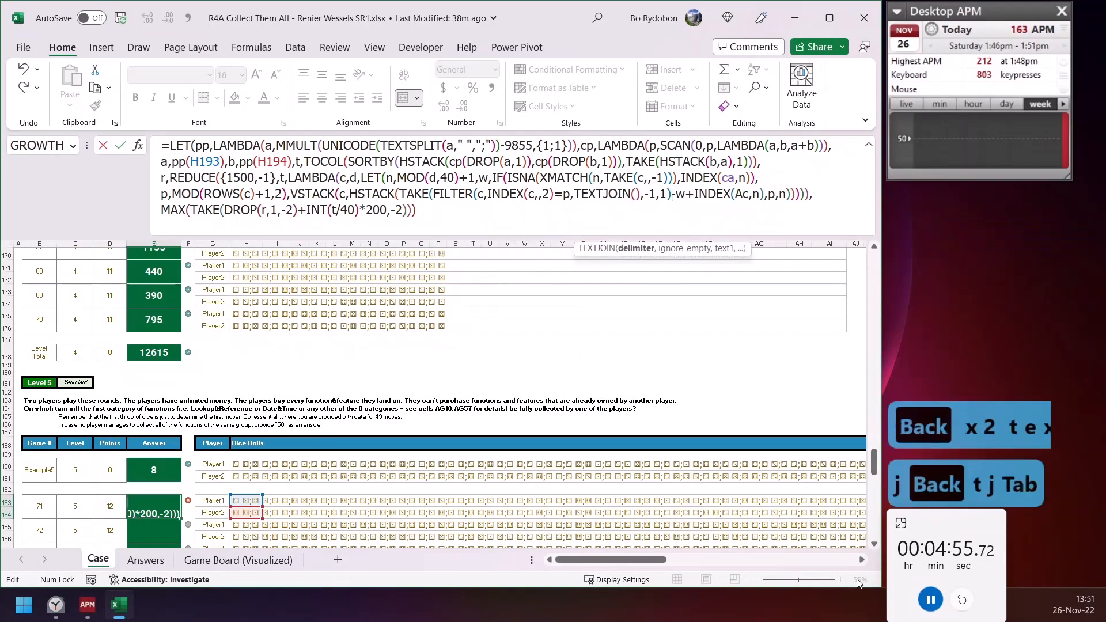
text(0,,)
text(ca)
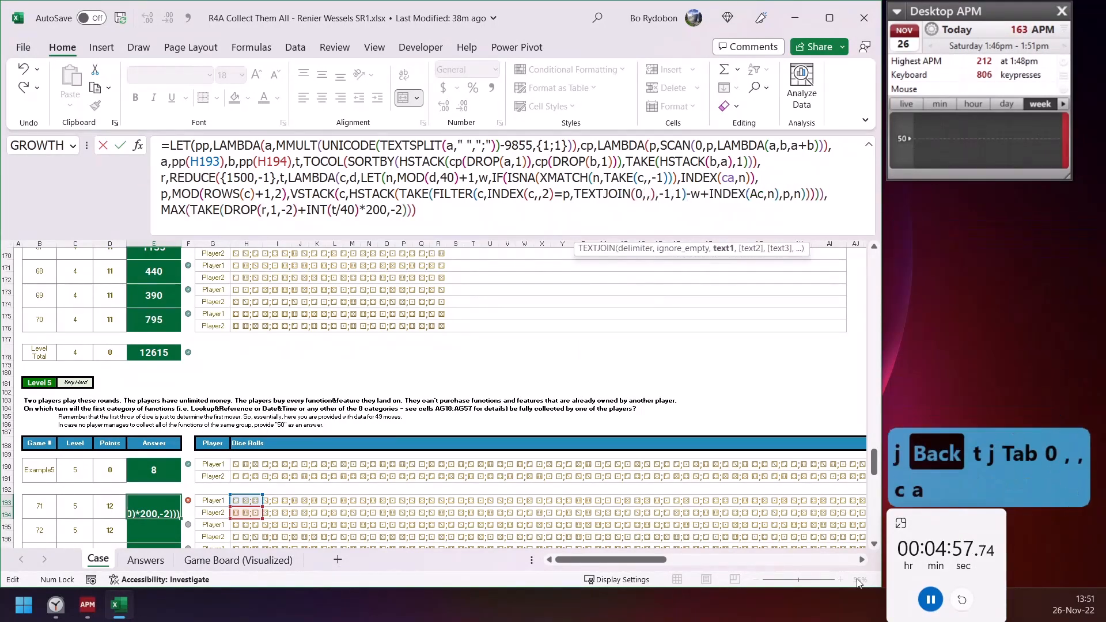
text())
Wrap TAKE in SUBSTITUTE and replace -w+INDEX(Ac,n) with ,w,,1)
key(Left)
key(Left)
key(Left)
key(Left)
key(Left)
key(Left)
key(Left)
key(Left)
key(Left)
key(Left)
key(Left)
key(Left)
key(Left)
key(Left)
key(Left)
key(Left)
key(Left)
key(Left)
key(Left)
key(Left)
key(Left)
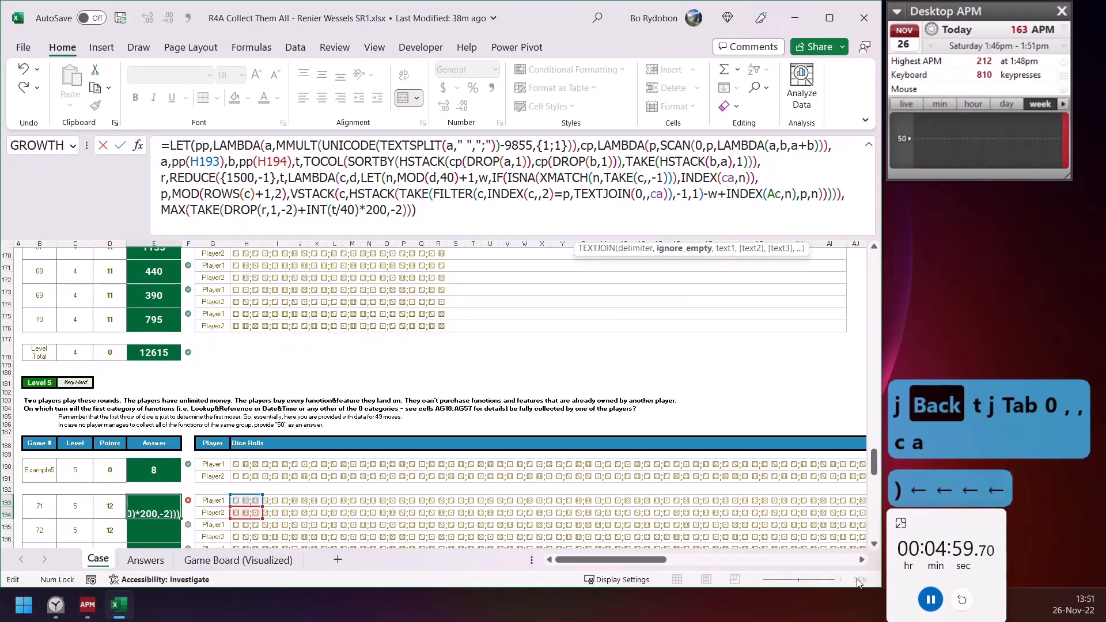
key(Left)
key(Left)
key(Left)
key(Left)
key(Left)
key(Left)
key(Left)
key(Left)
key(Left)
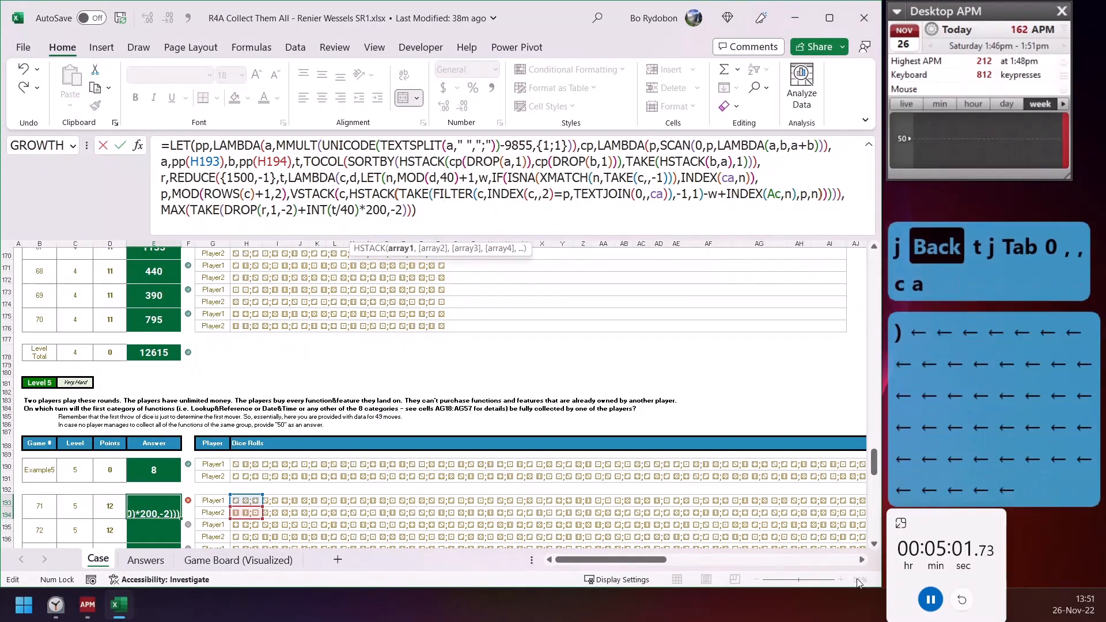
key(Right)
key(Right)
text(sub)
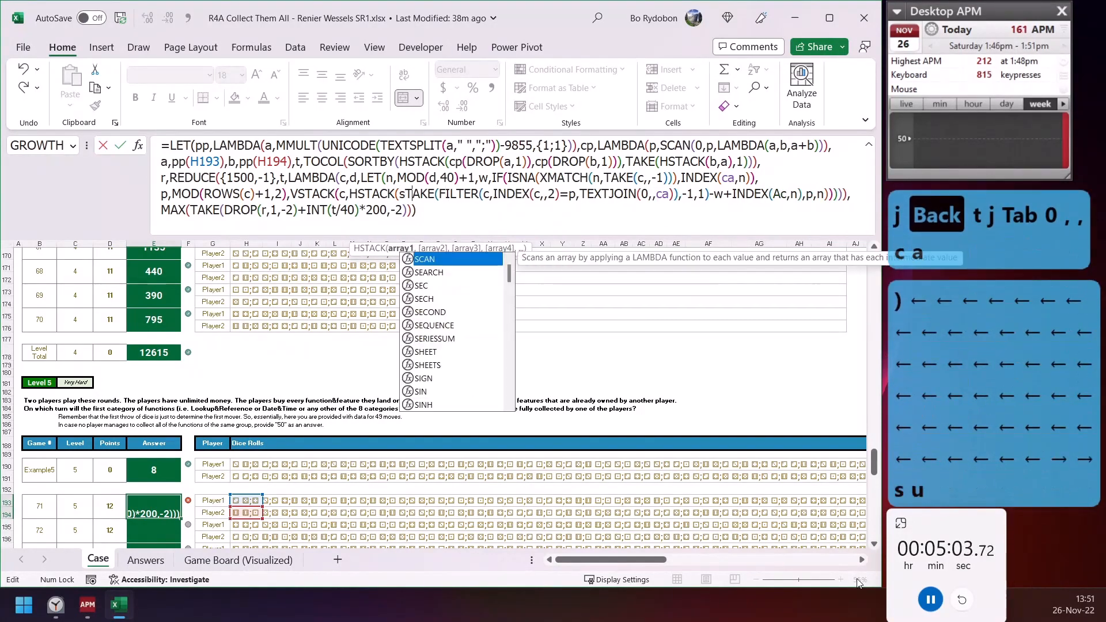
key(Tab)
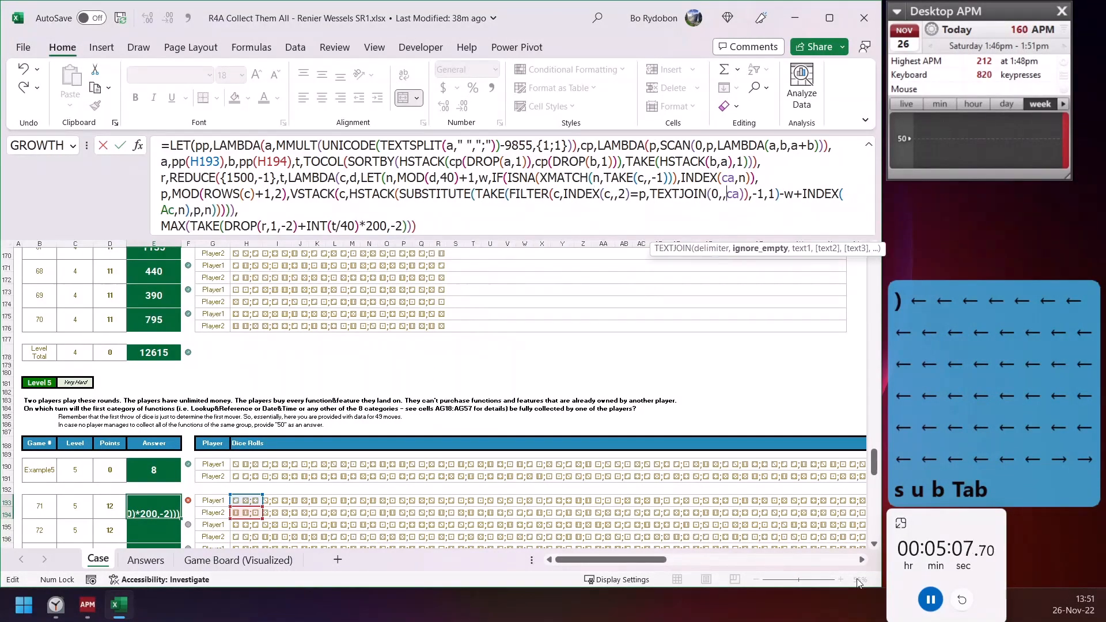
key(Right)
key(Right)
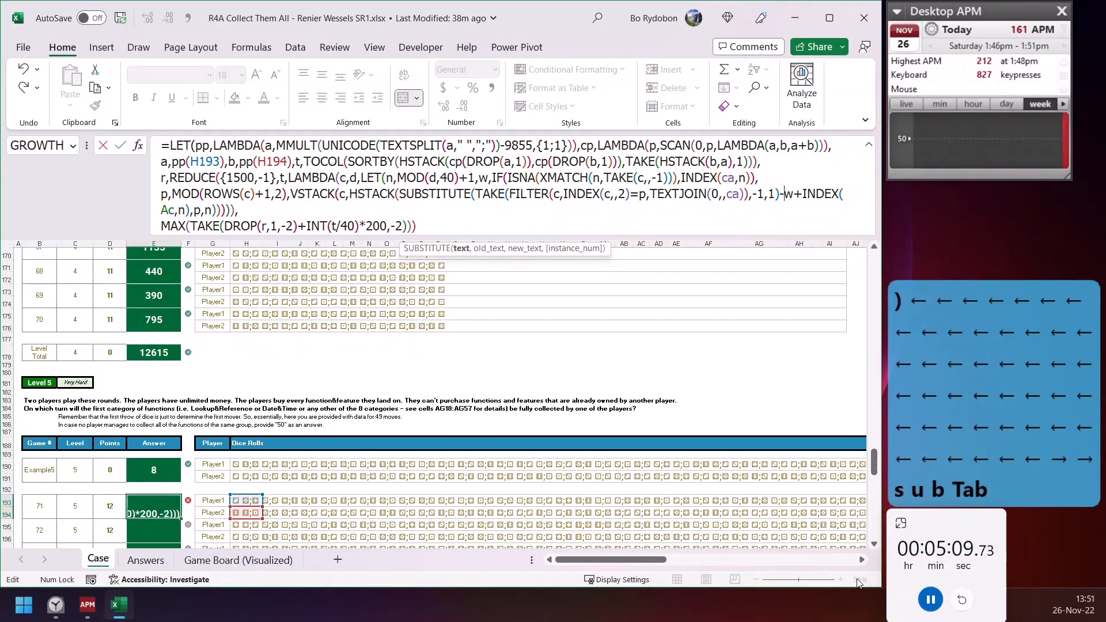
key(Delete)
text(,w)
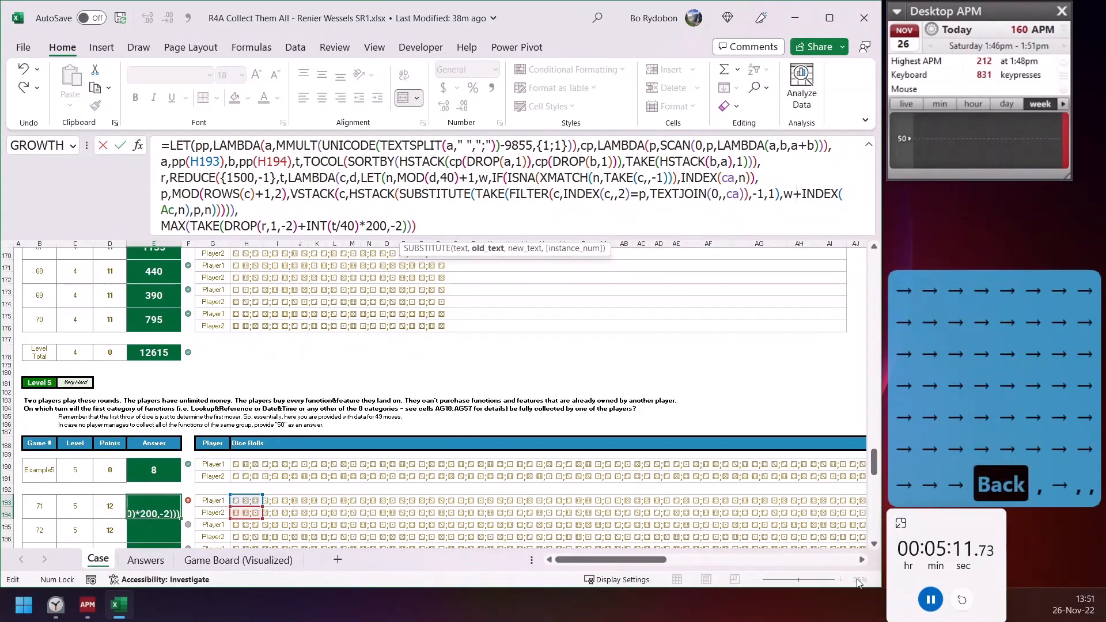
text(,,1)
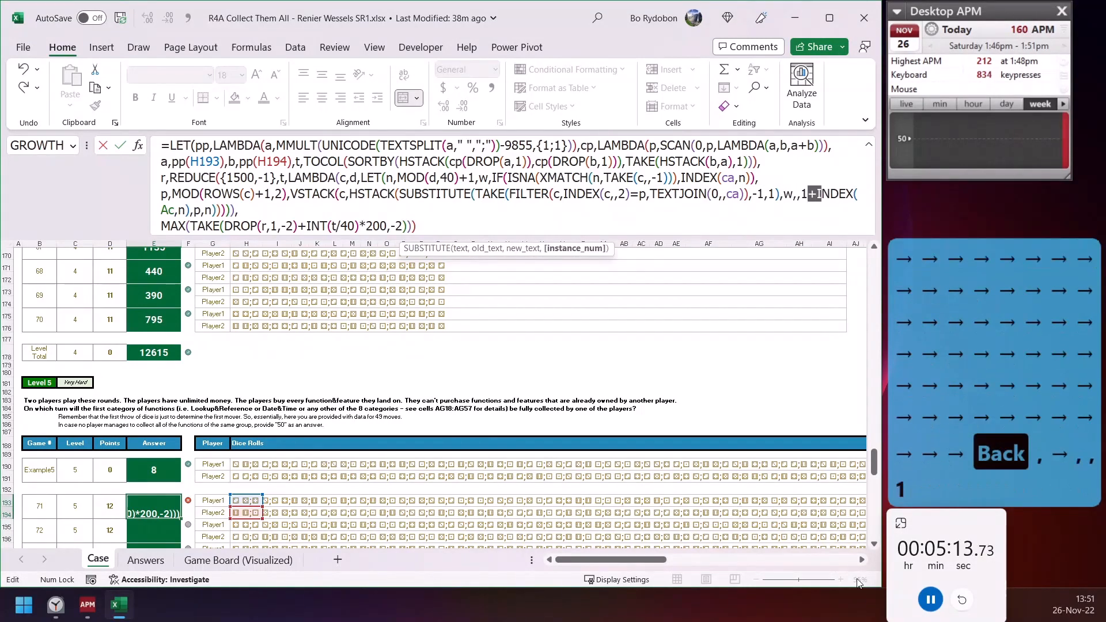
key(ctrl+shift+Right)
key(ctrl+shift+Right)
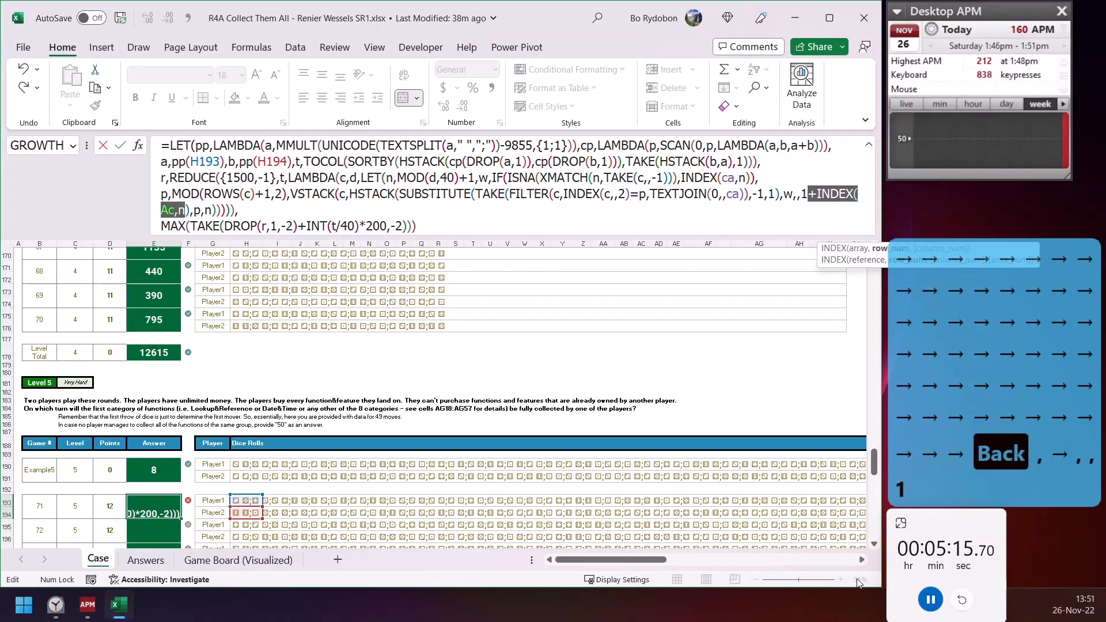
key(Delete)
key(Down)
key(Down)
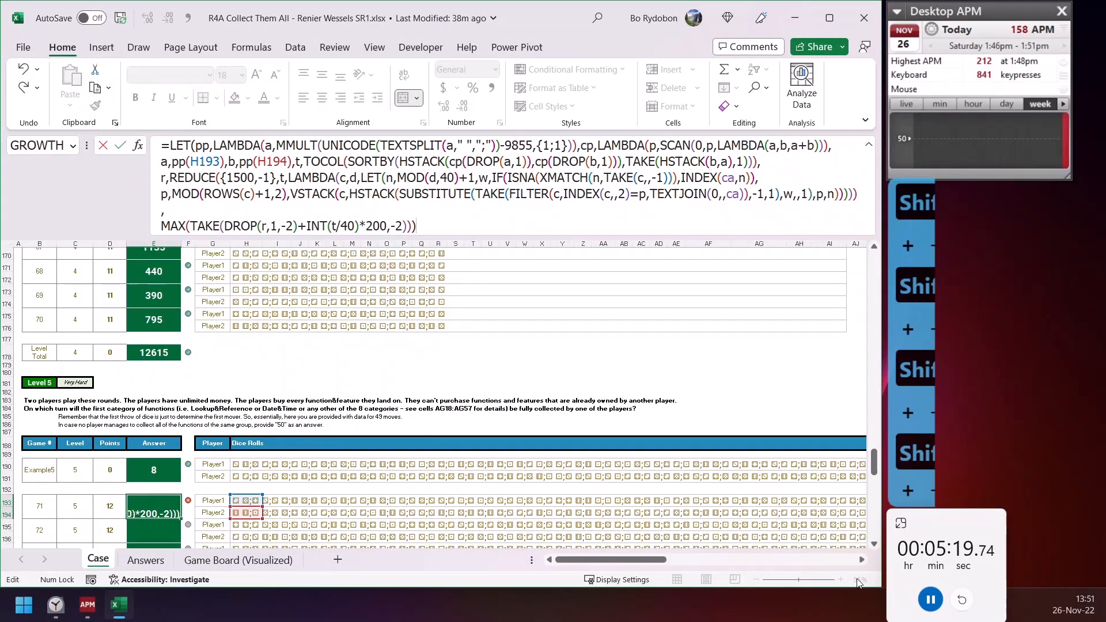
Wrap the final line in IFNA(INT(XMATCH(7, and change MAX to MAP
key(Home)
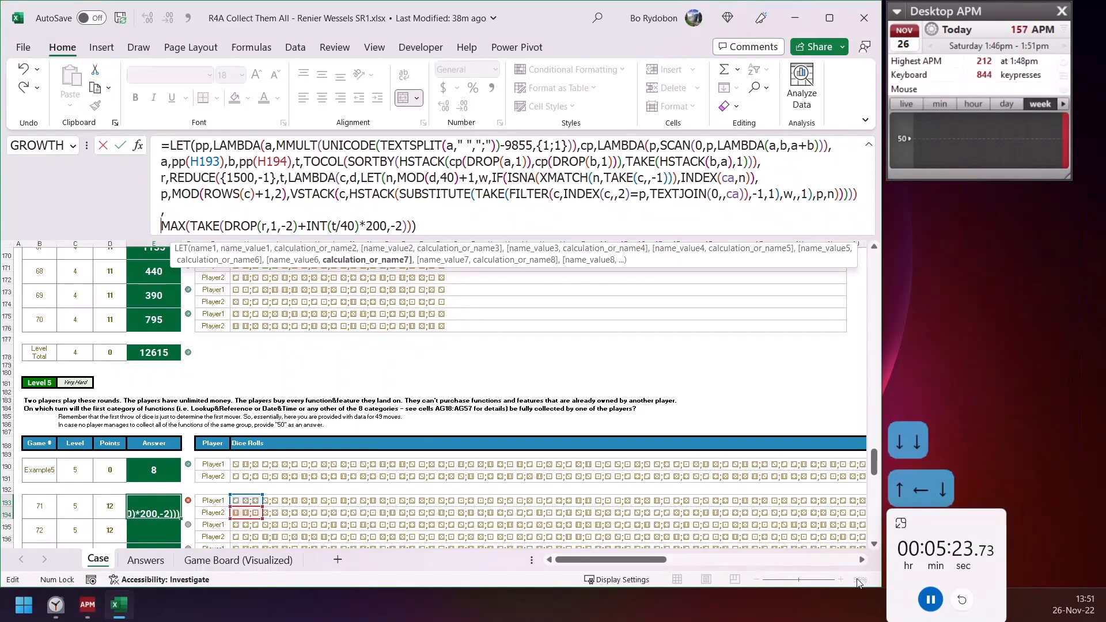
text(fn)
key(BackSpace)
key(BackSpace)
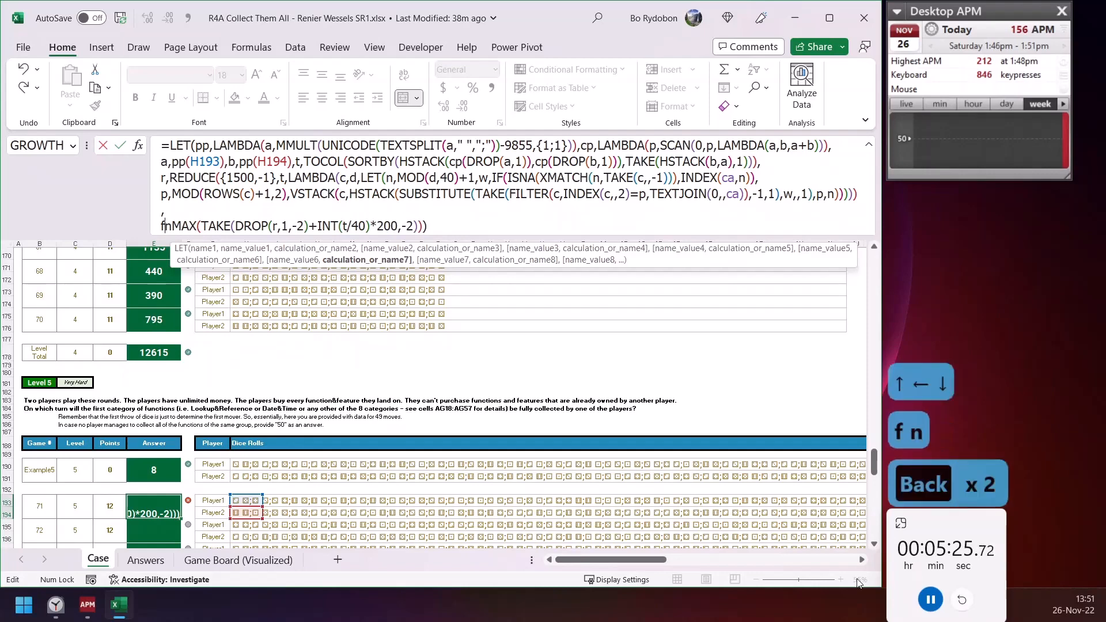
text(ifn)
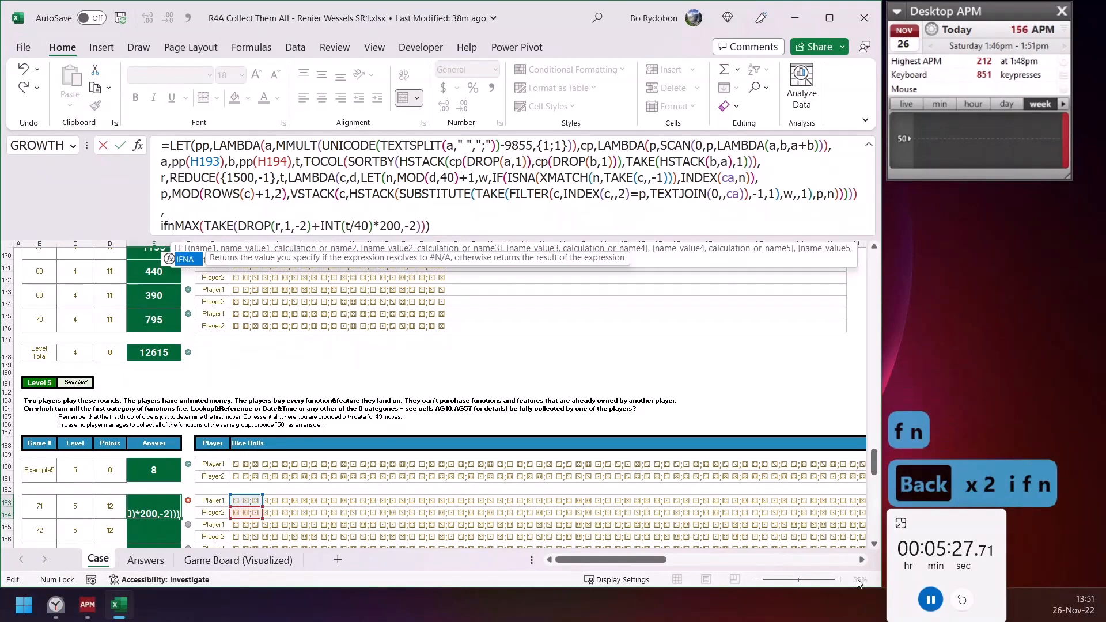
key(Tab)
text(i)
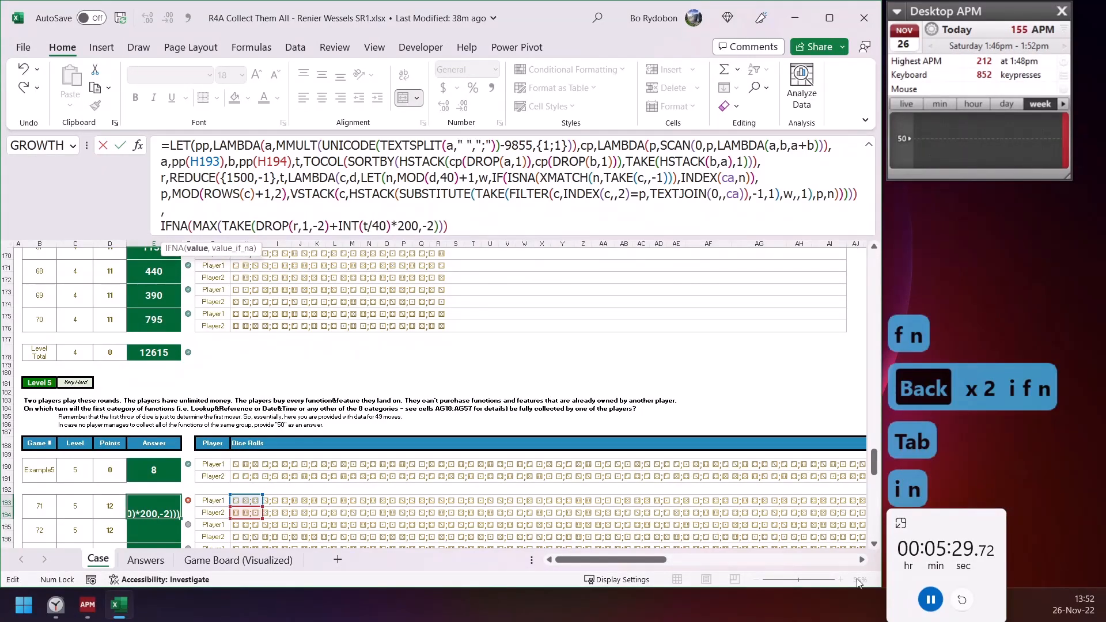
text(nt)
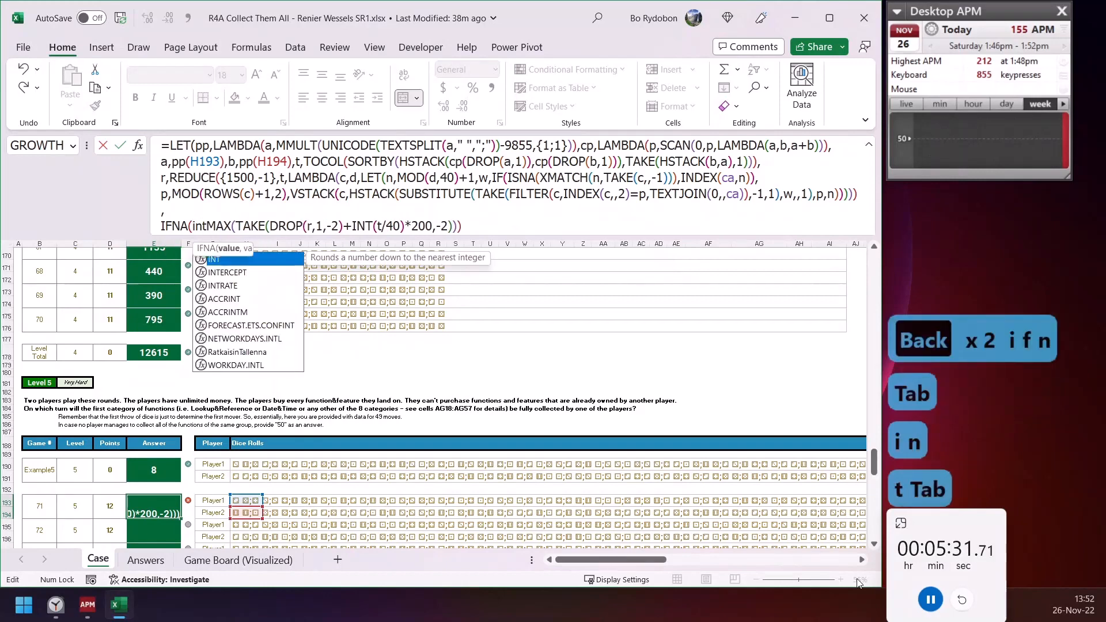
key(Tab)
text(xm)
key(Tab)
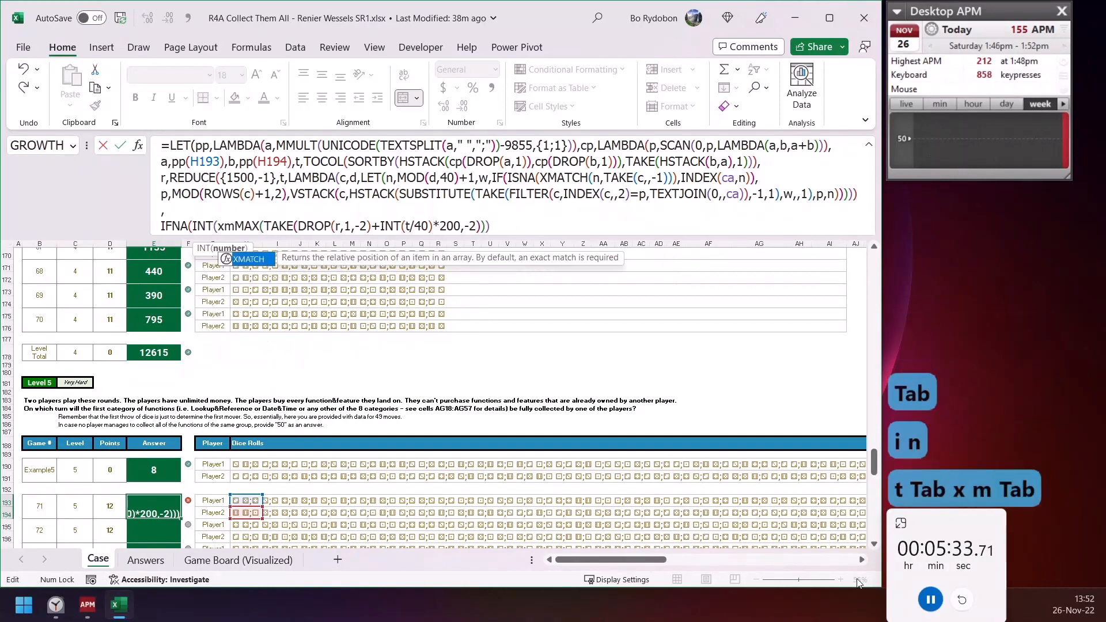
text(7,)
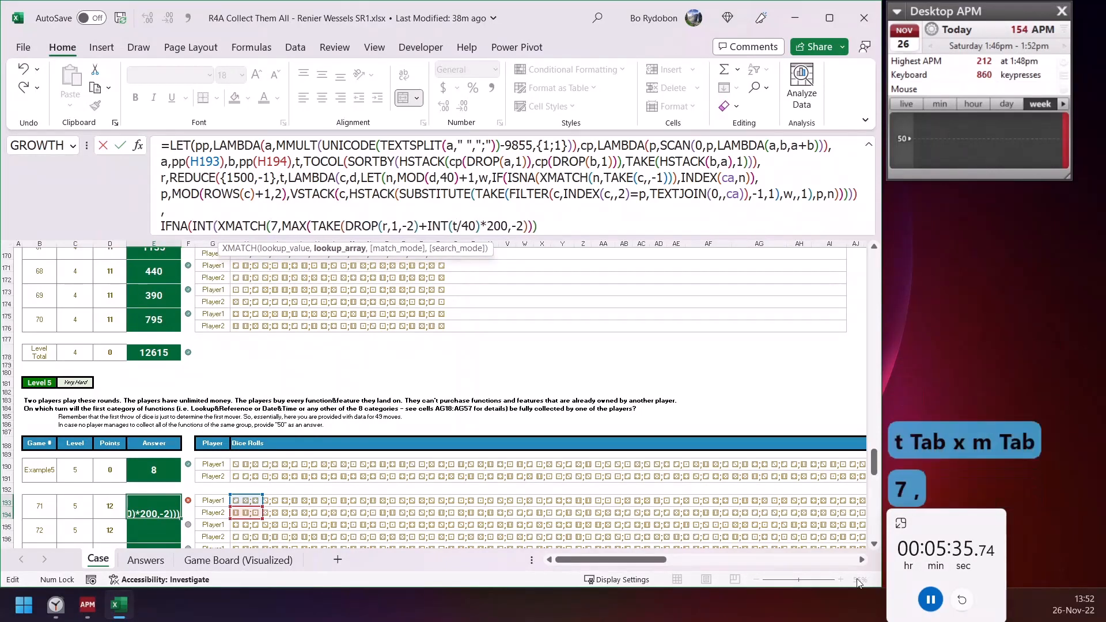
key(Right)
key(Right)
key(Delete)
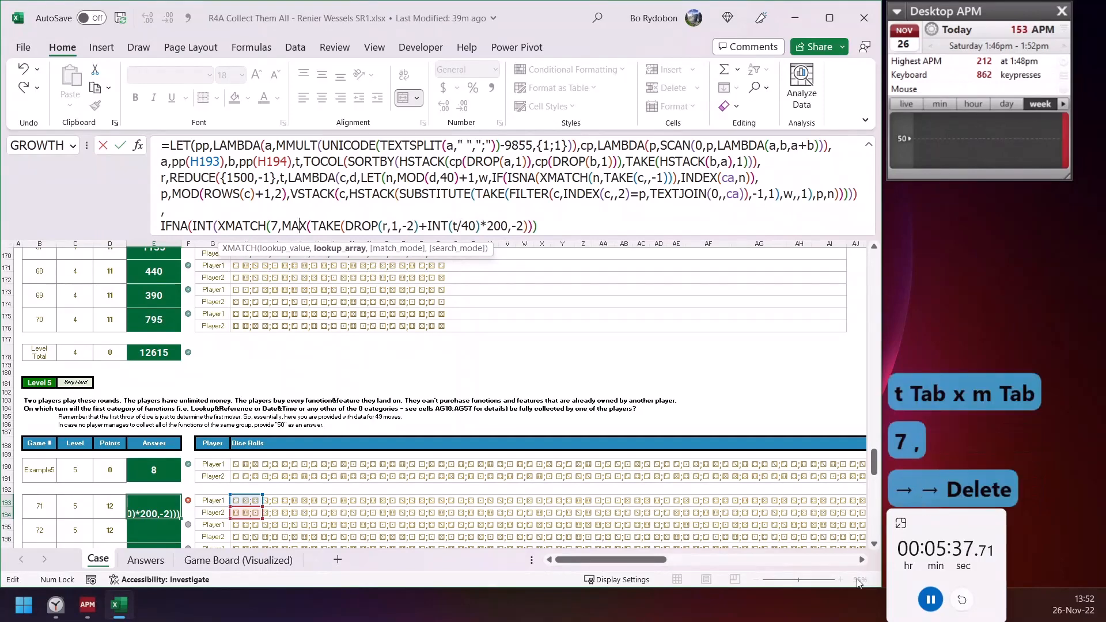
text(p)
Replace TAKE with DROP(r,,-2) and add LAMBDA(x,ROWS(UNIQUE(TEXTSPLIT(x,,0,1))))
key(Right)
key(shift+Right)
key(shift+Right)
key(shift+Right)
key(shift+Right)
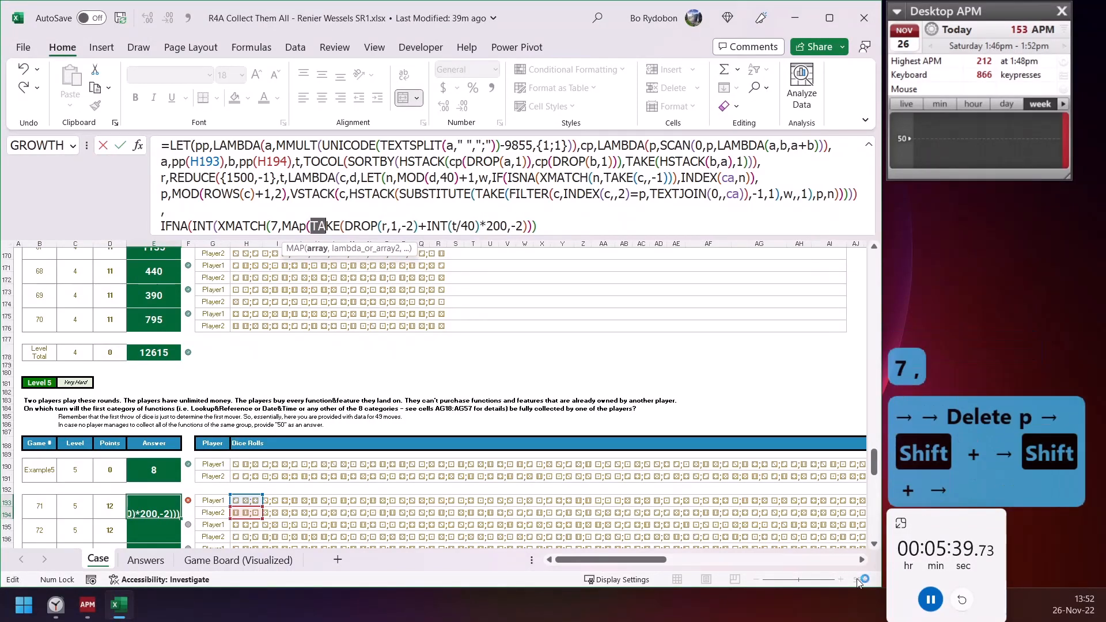
key(Delete)
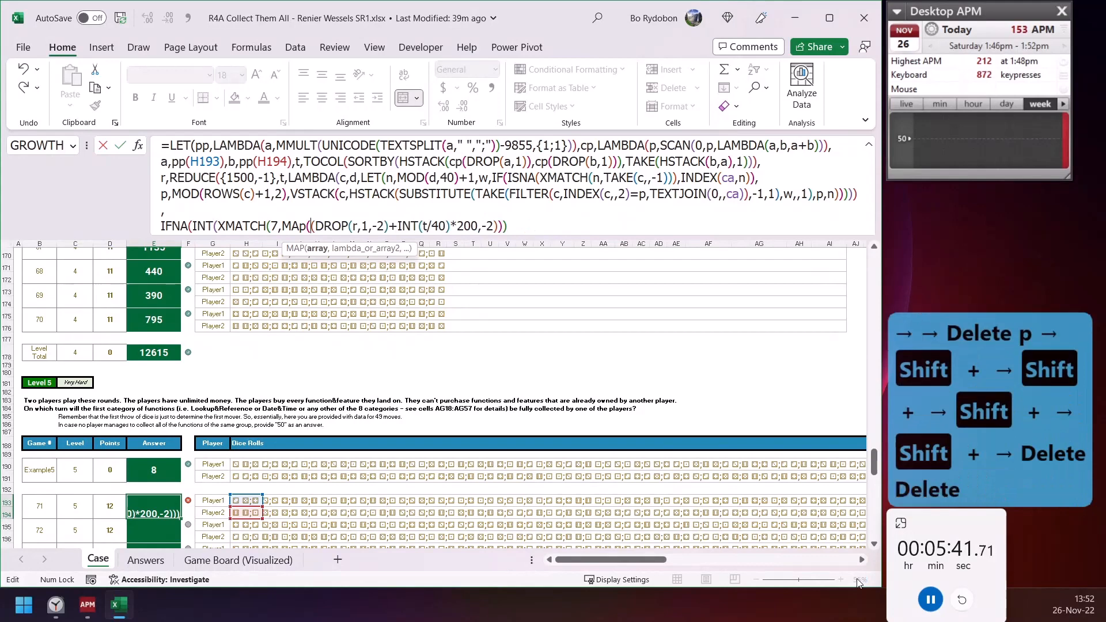
key(Delete)
key(Right)
key(Right)
key(Right)
key(Right)
key(Right)
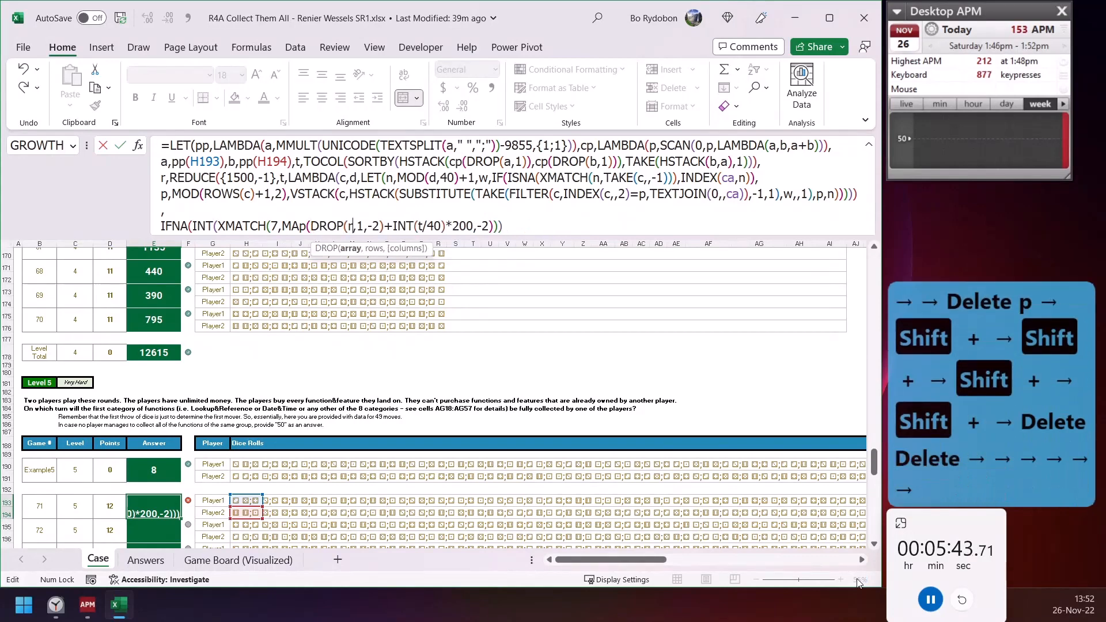
key(Delete)
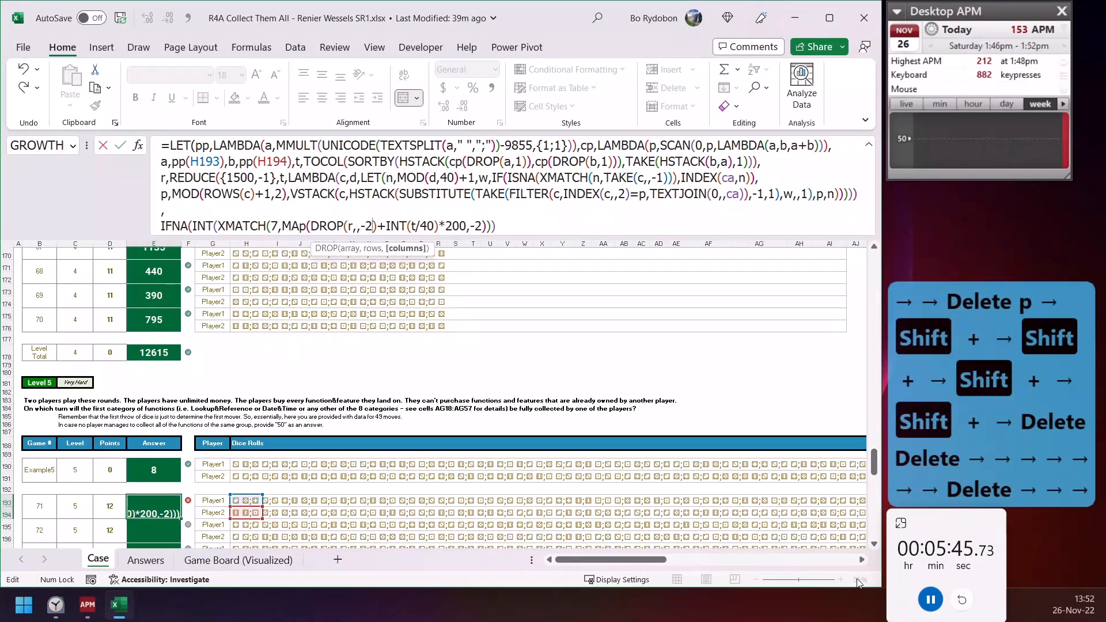
key(Right)
text(,lm)
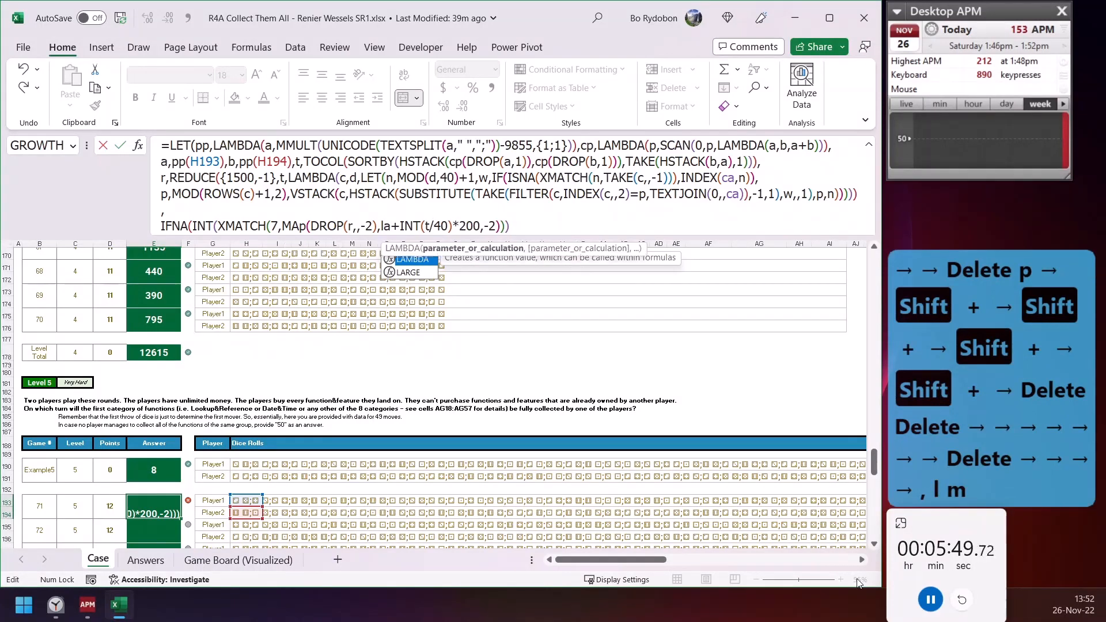
key(Tab)
text(x,)
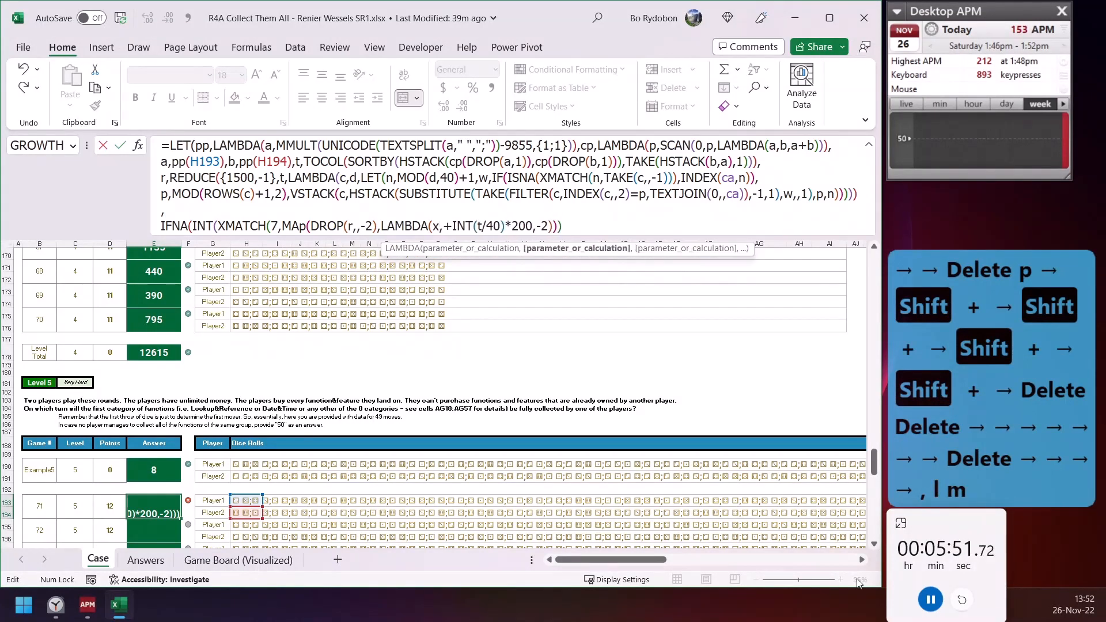
text(row)
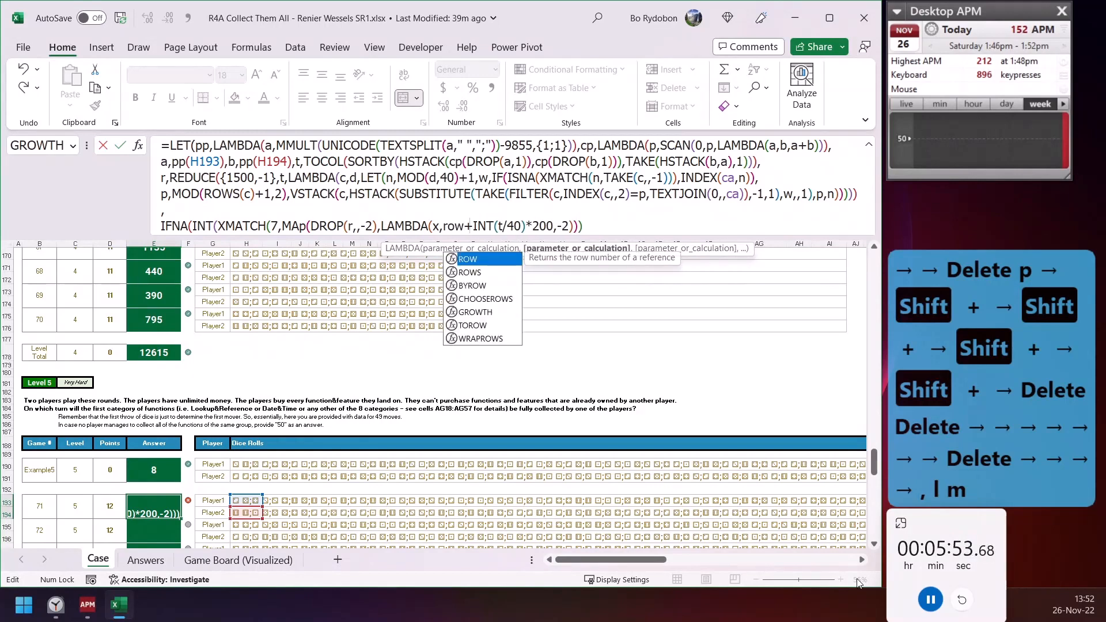
text(s()
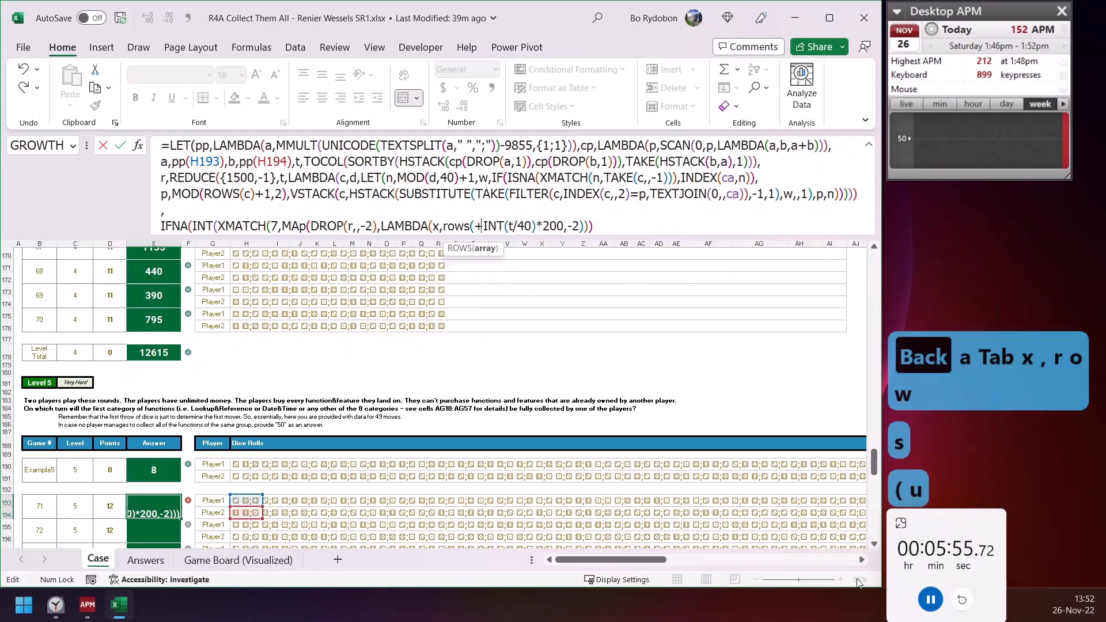
text(uni)
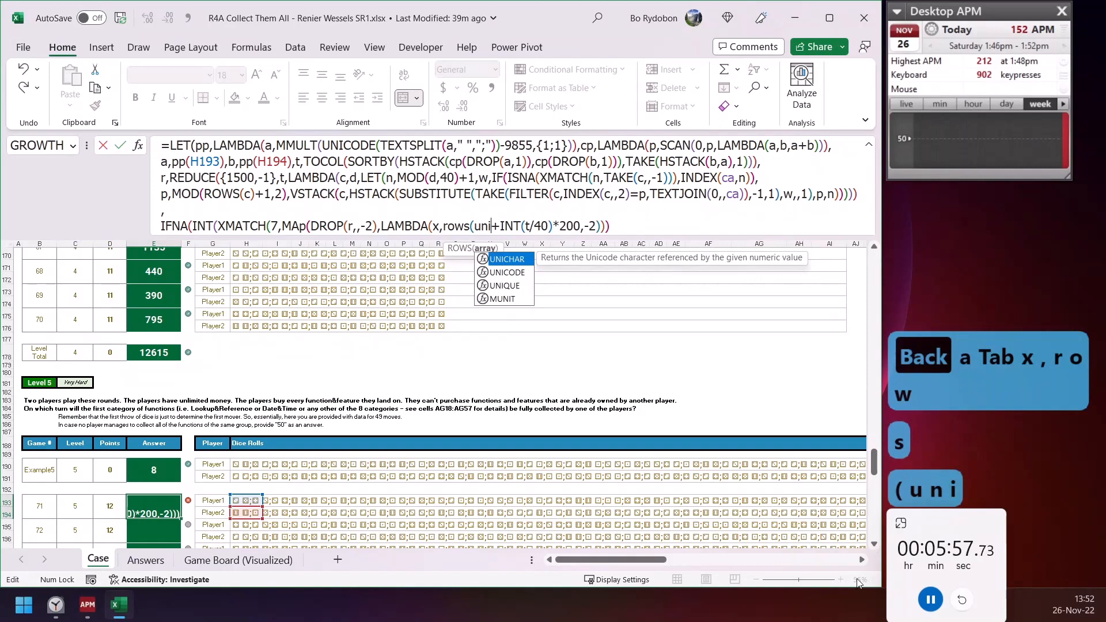
key(Down)
key(Down)
key(Tab)
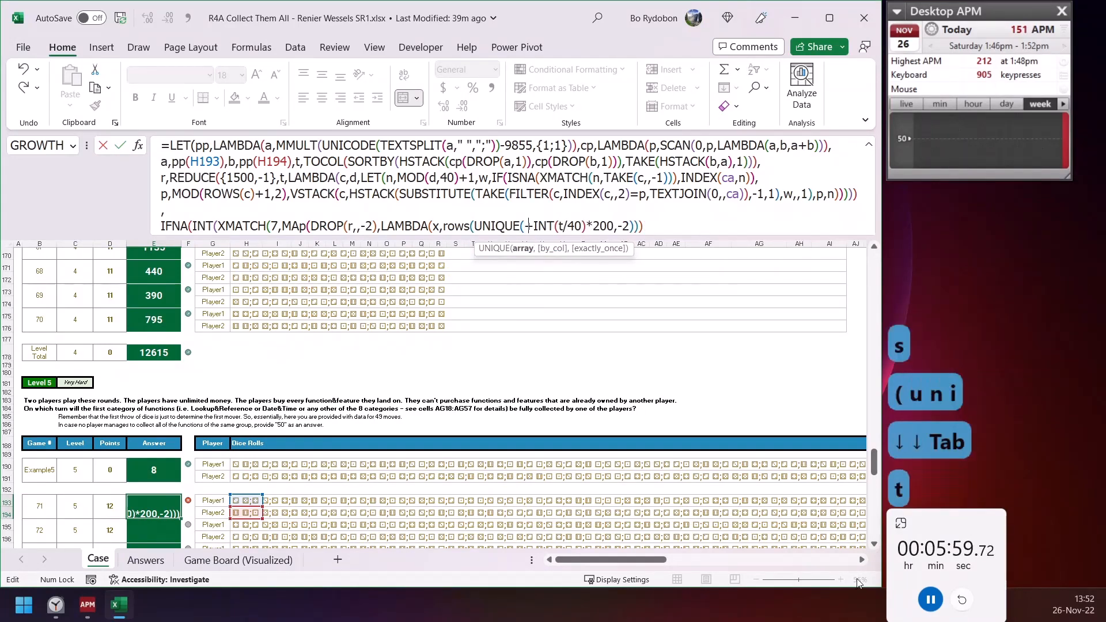
text(tex)
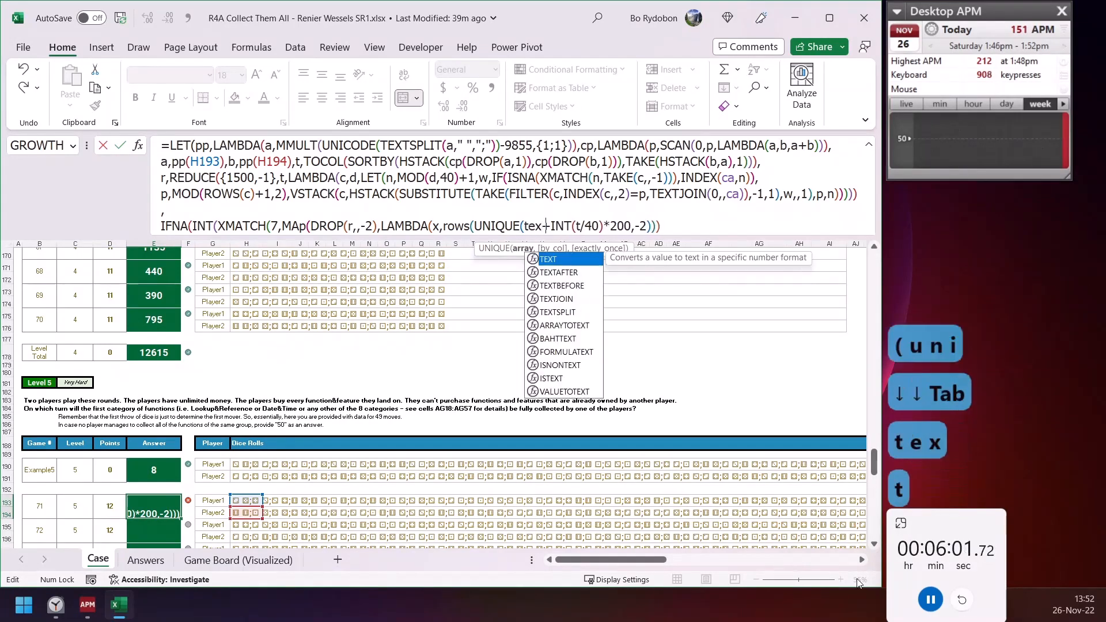
text(ts)
key(Tab)
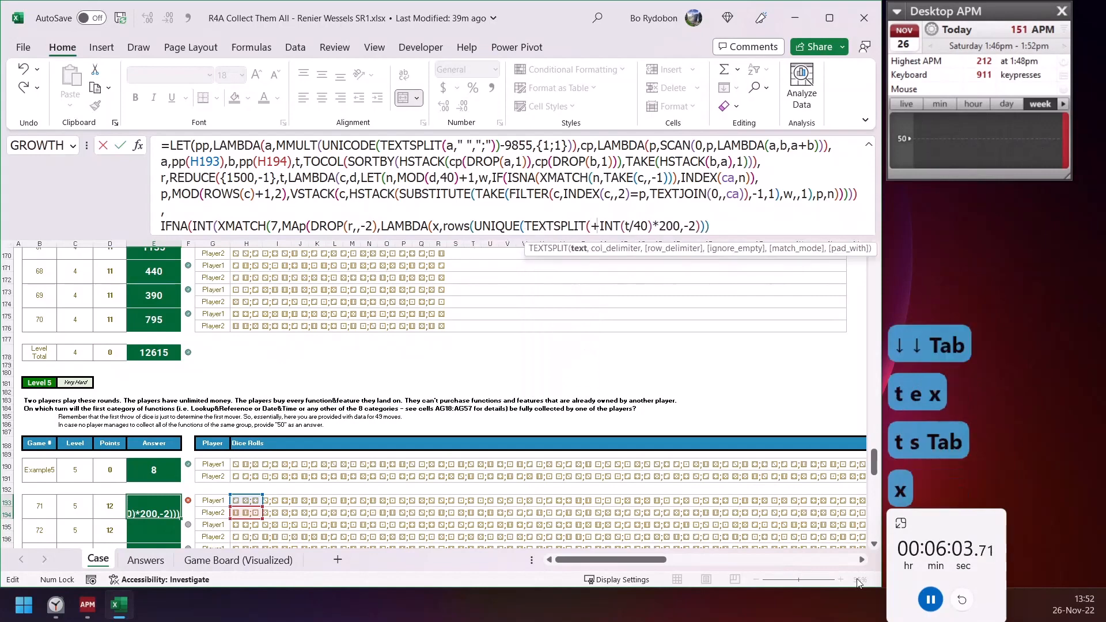
text(x,,0,1)
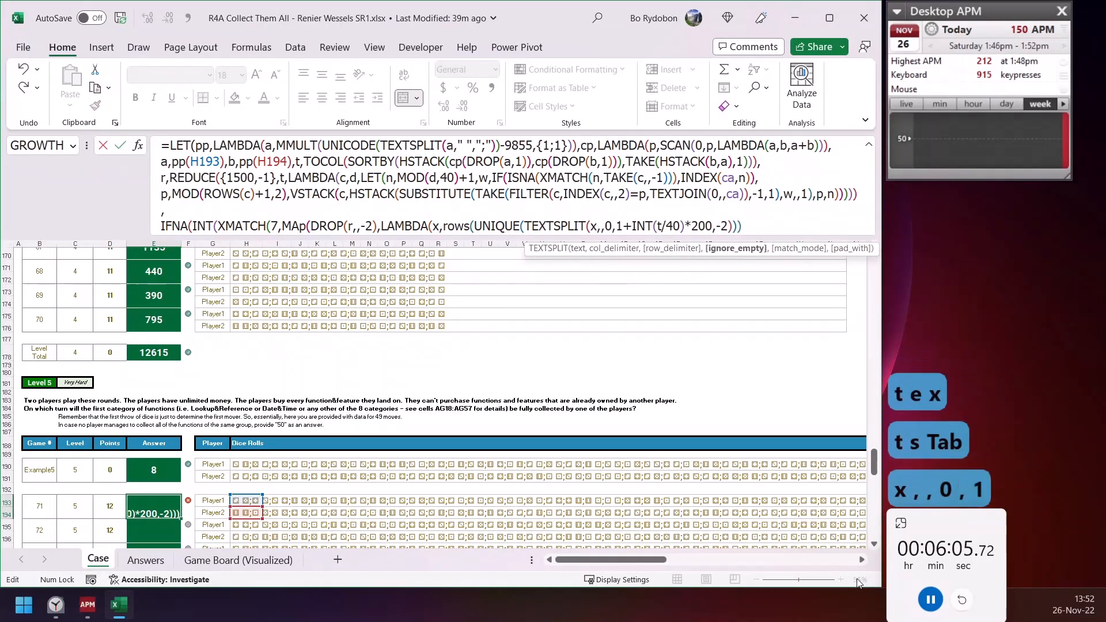
text())
Remove the leftover INT(t/40)*200,-2 part, close with /2),50, and enter the formula
key(shift+Right)
key(shift+Right)
key(shift+Right)
key(shift+Right)
key(shift+Right)
key(shift+Right)
key(shift+Right)
key(shift+Right)
key(shift+Right)
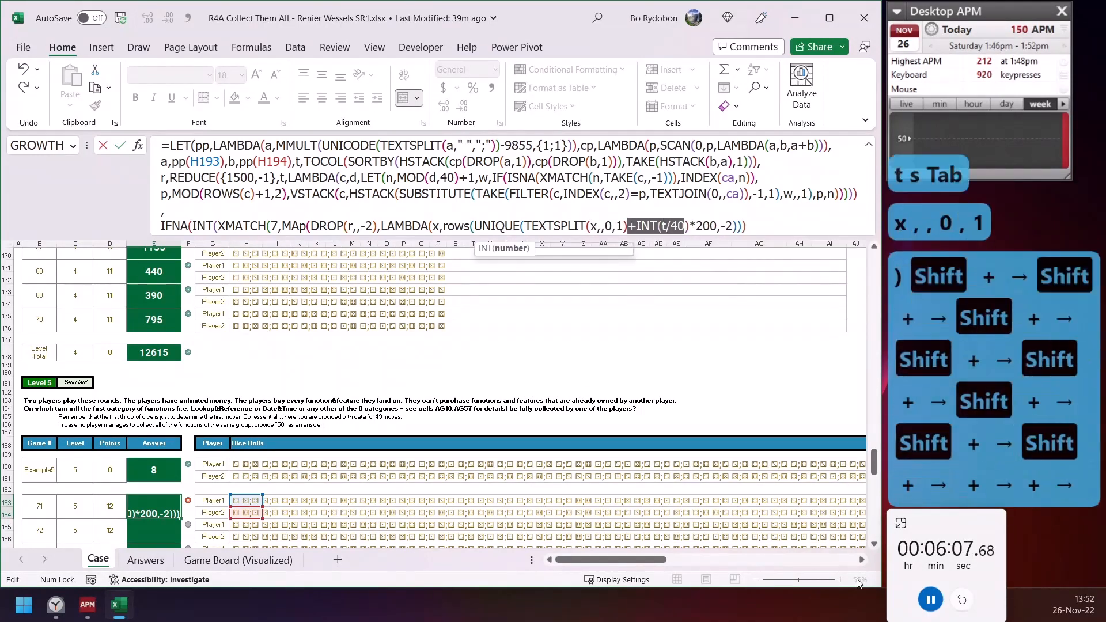
key(shift+Right)
key(shift+Right)
key(shift+Right)
key(shift+Right)
key(shift+Right)
key(shift+Right)
key(shift+Right)
key(shift+Right)
key(Delete)
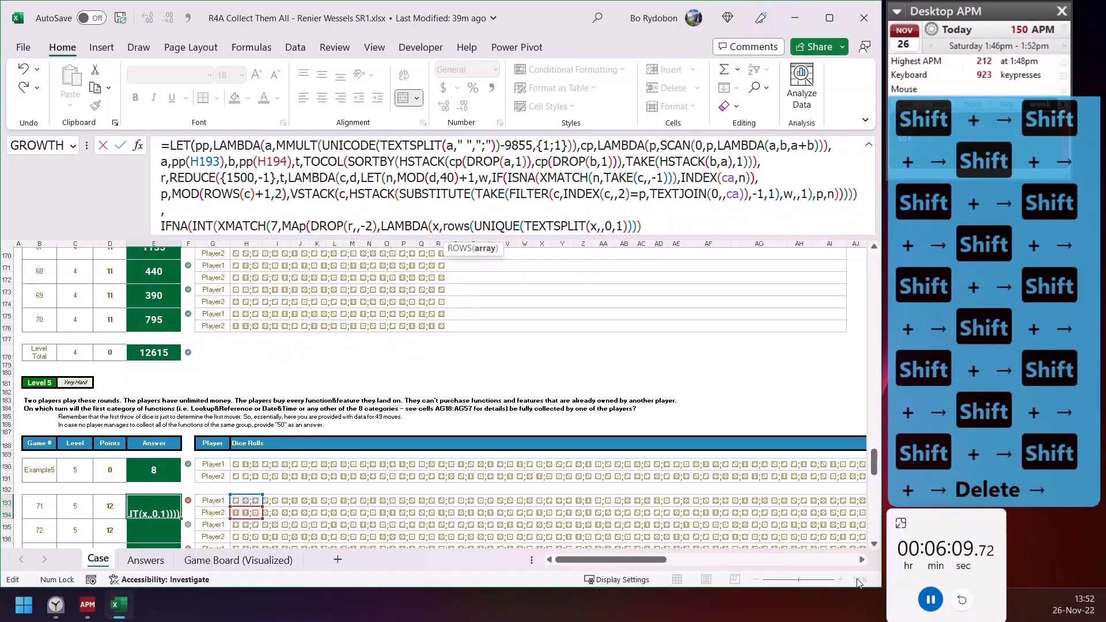
key(Right)
key(Right)
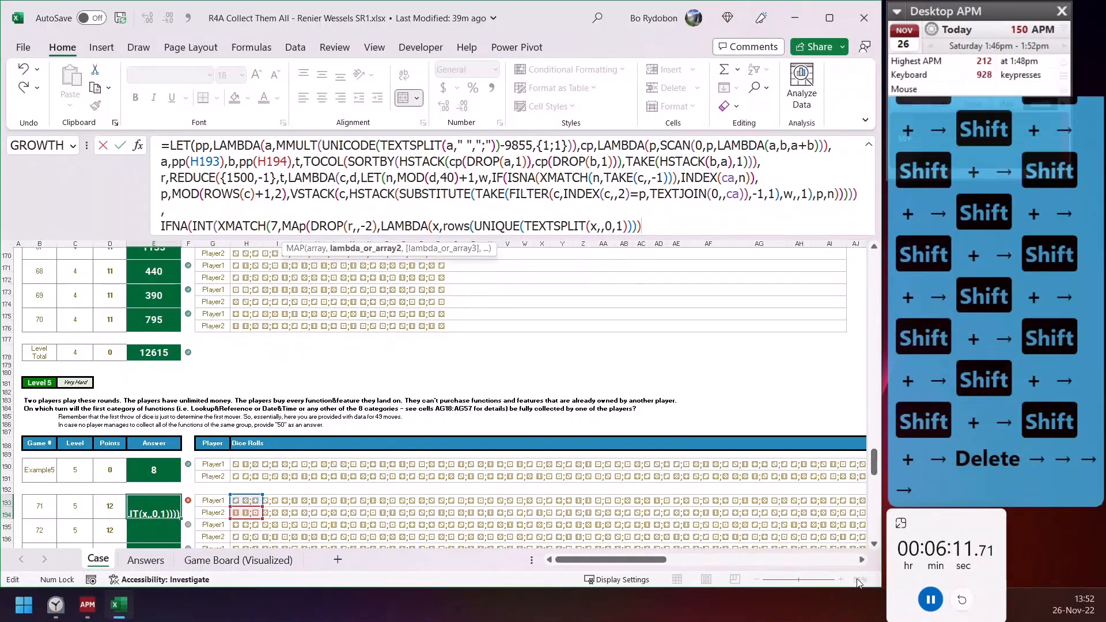
text())
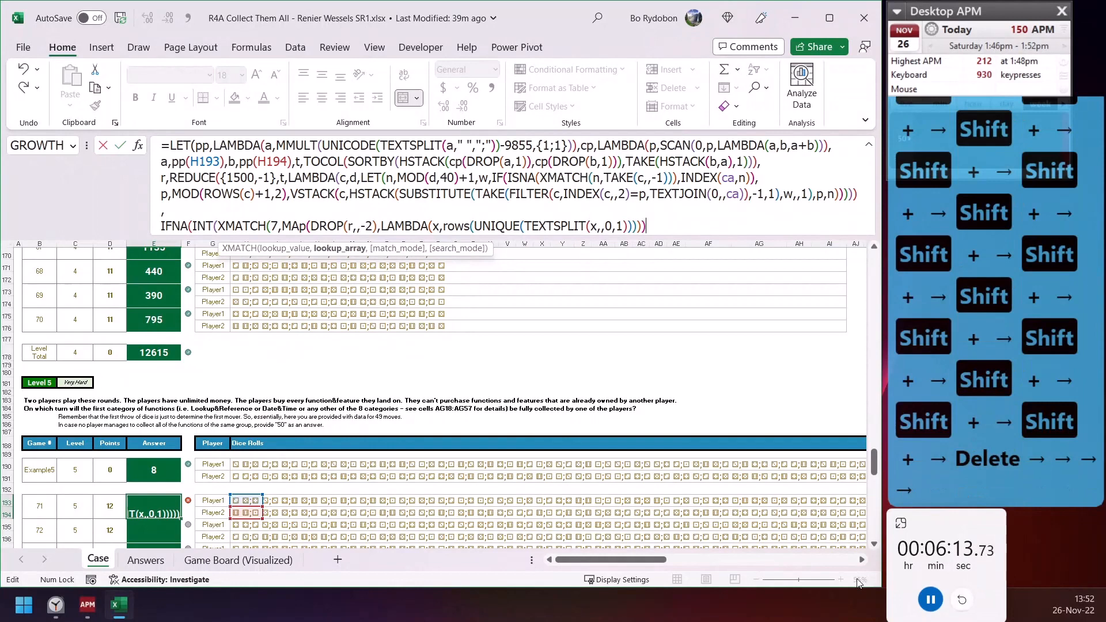
text())
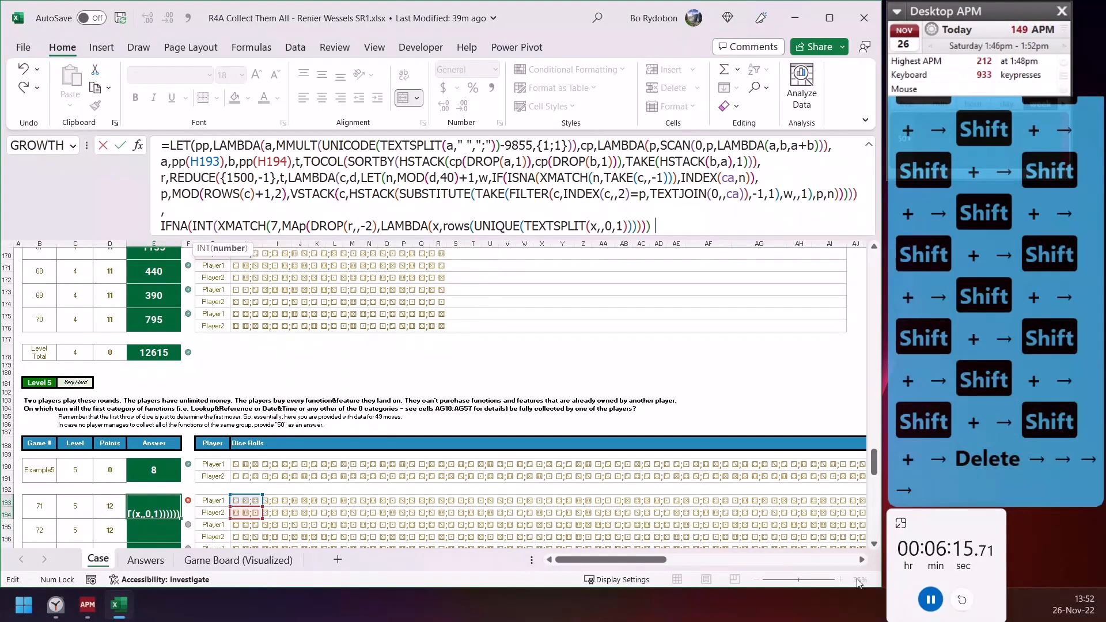
text(/2),)
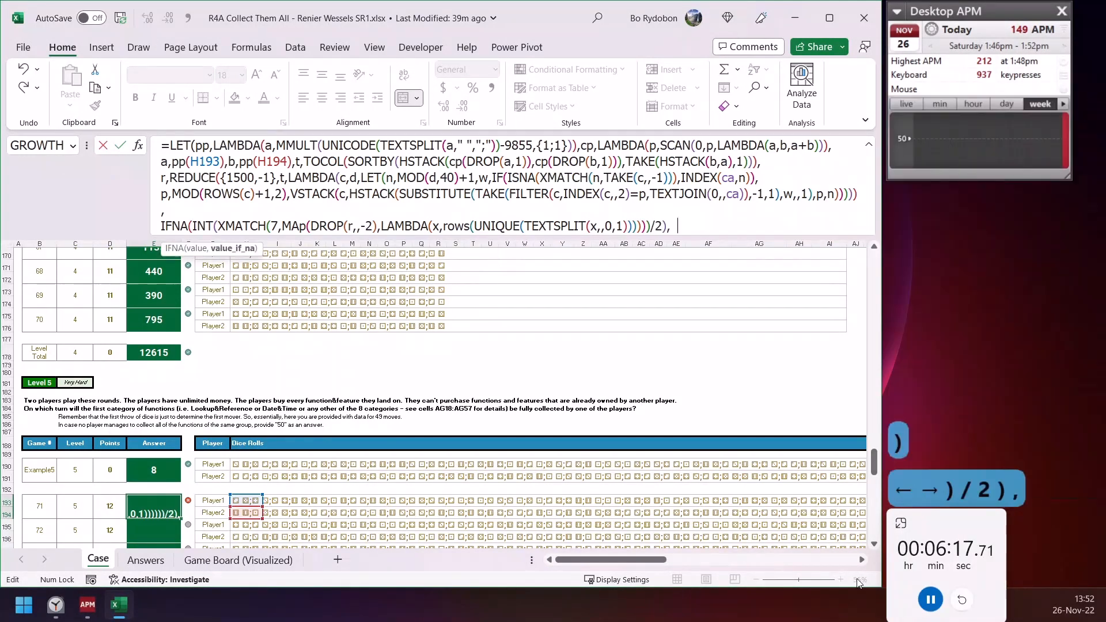
text(50)))
key(ctrl+Return)
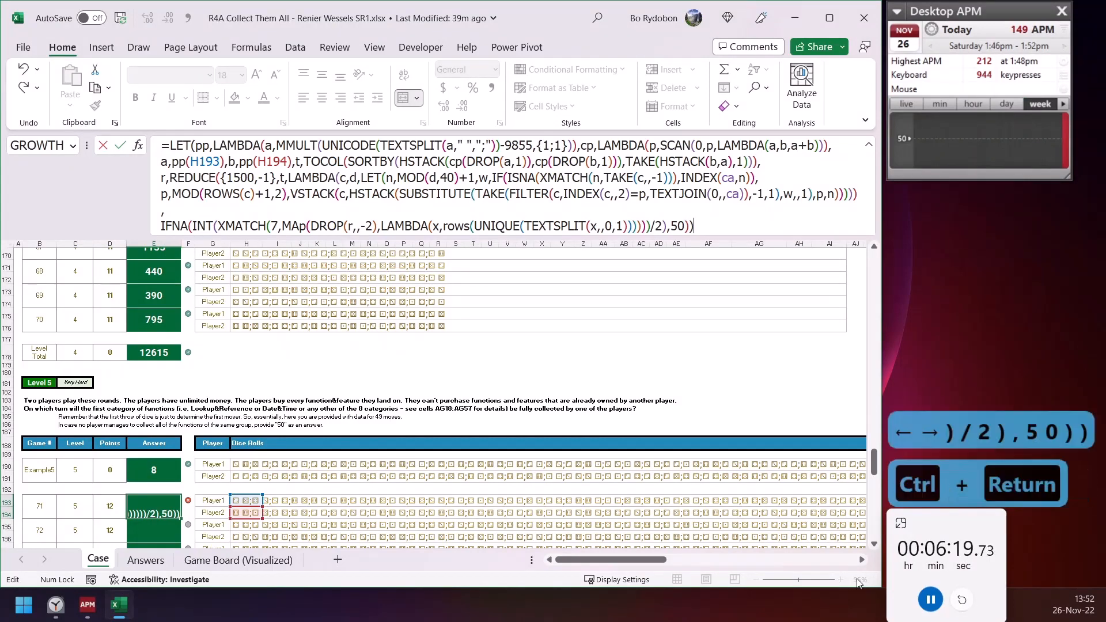
Fill the game 71 formula down through game 100, giving a Level 5 total of 839
key(ctrl+shift+Down)
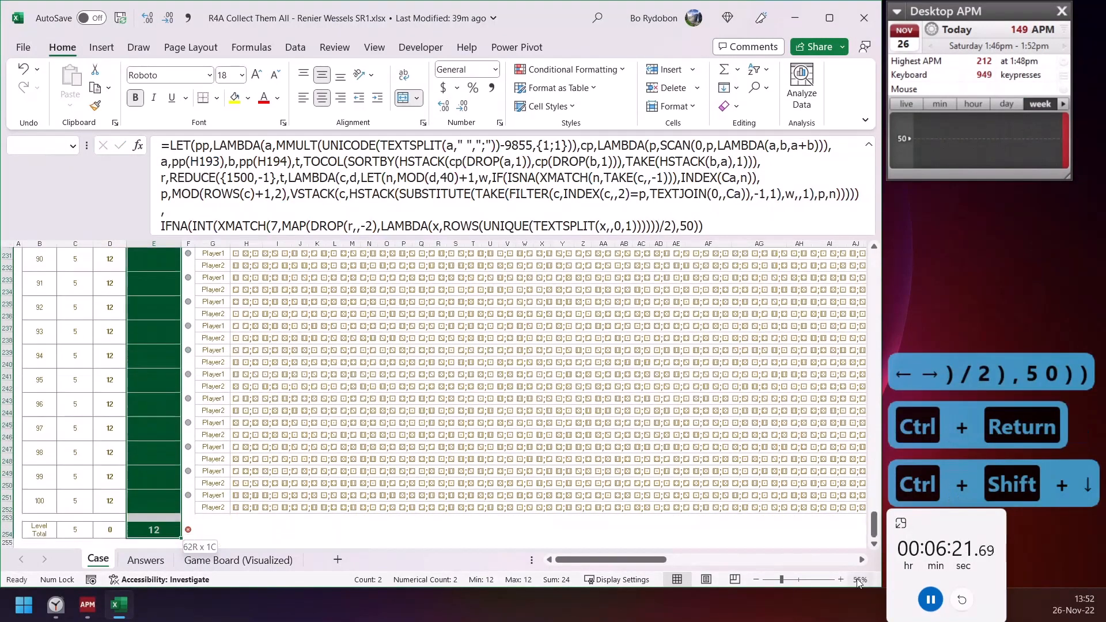
key(shift+Up)
key(shift+Up)
key(ctrl+d)
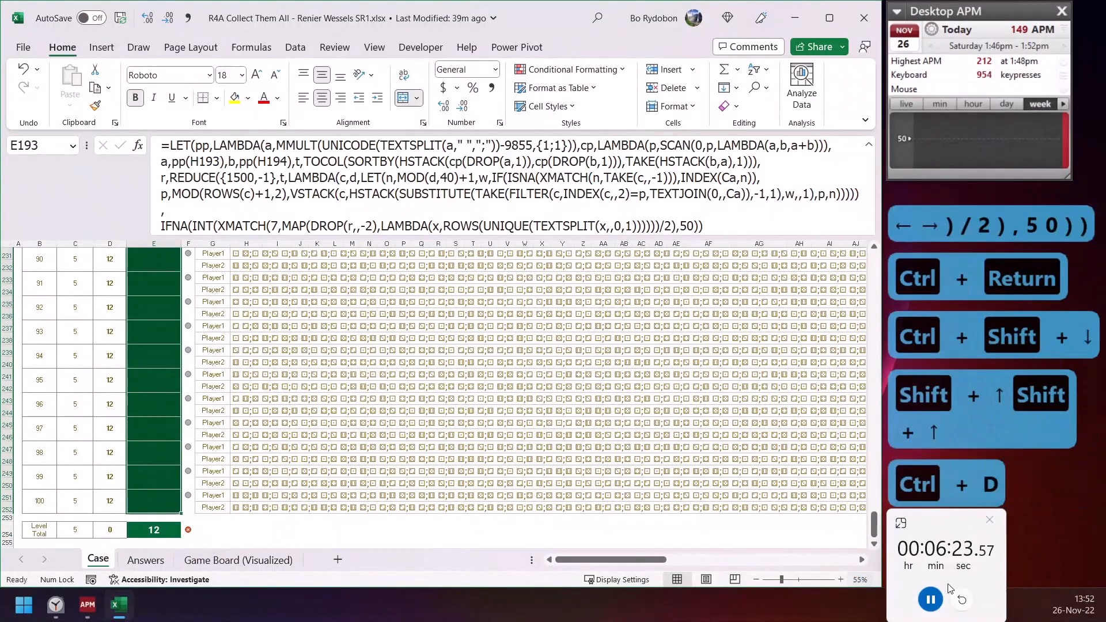
click(930, 600)
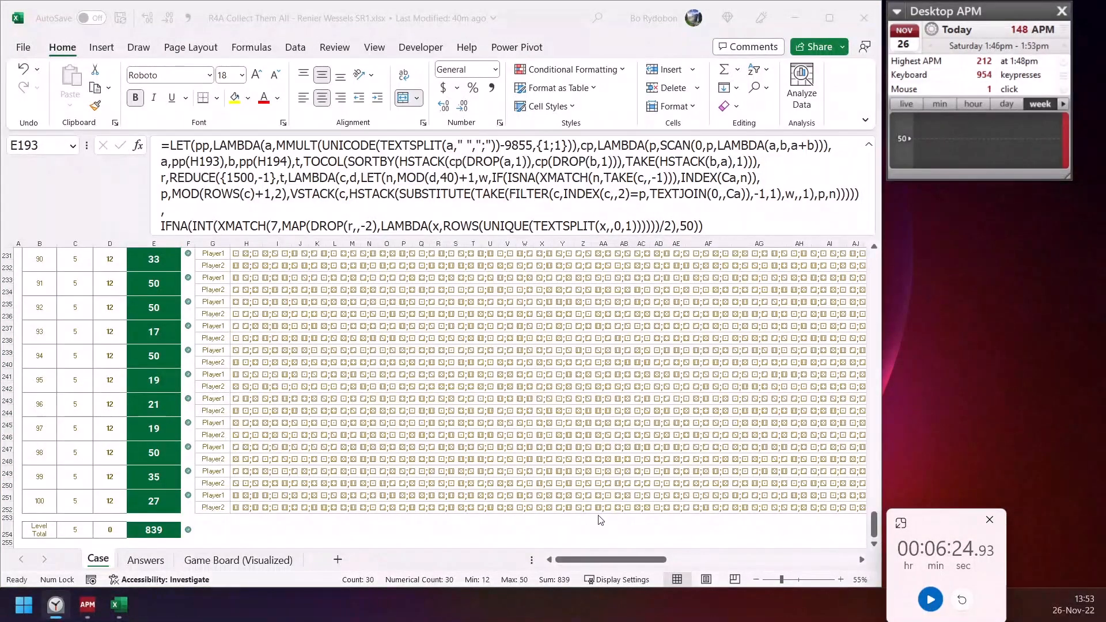
key(alt+Tab)
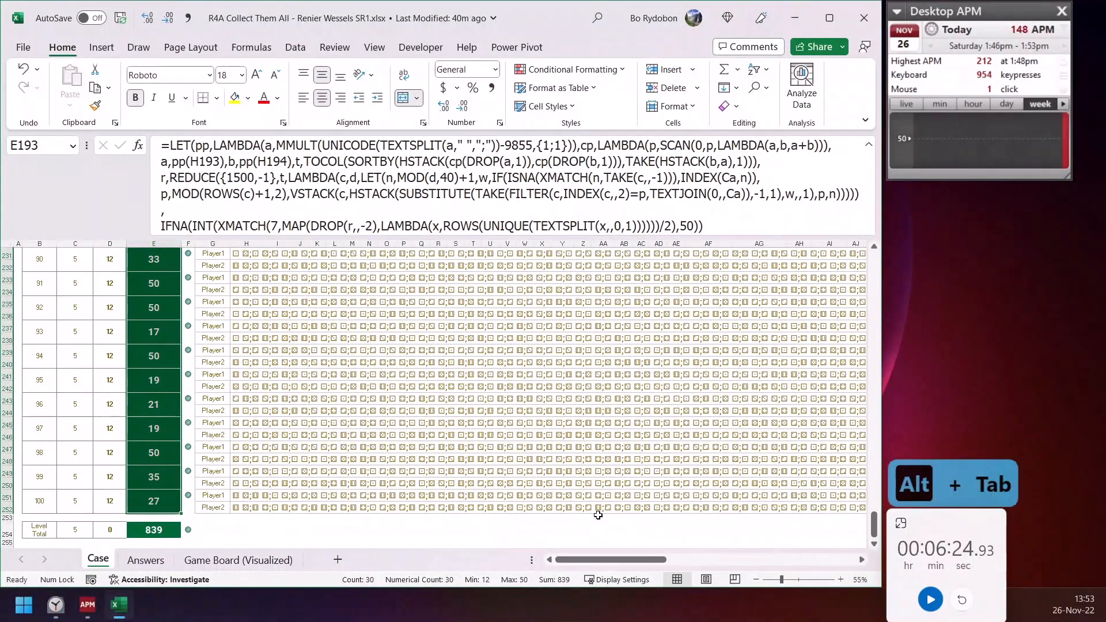
Move from the sheet top past the Bonus answers and select Level 1 dice cells G48:G57
key(ctrl+Home)
key(Down)
key(Right)
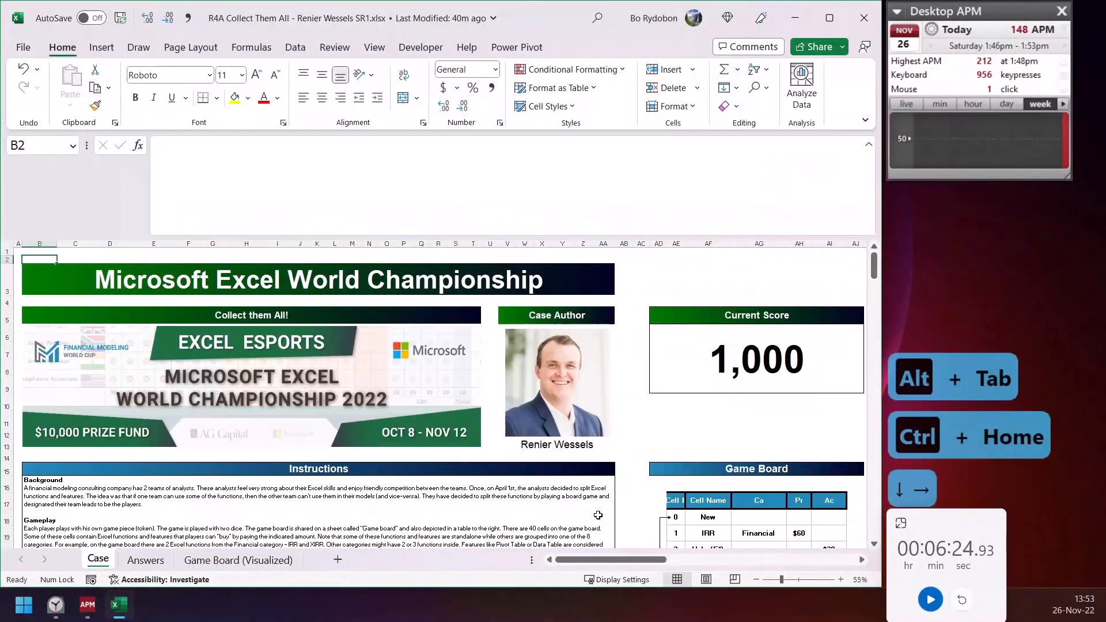
key(Right)
key(ctrl+Down)
key(Right)
key(Down)
key(Down)
key(Down)
key(Down)
key(Down)
key(Down)
key(Down)
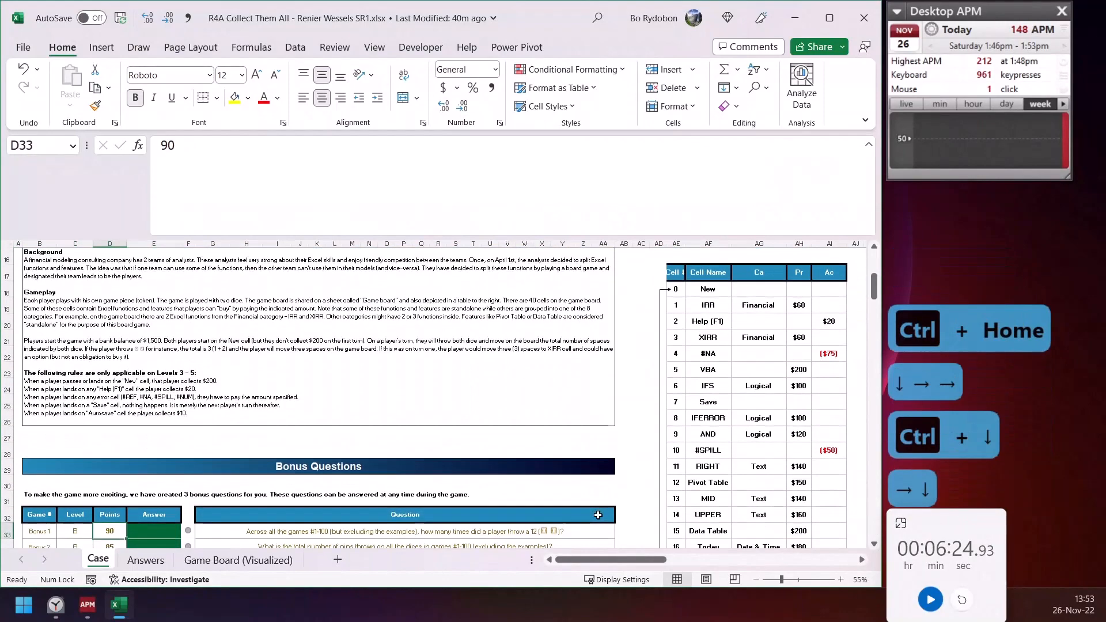
key(Right)
key(Up)
key(Up)
key(Up)
key(Up)
key(Up)
key(Up)
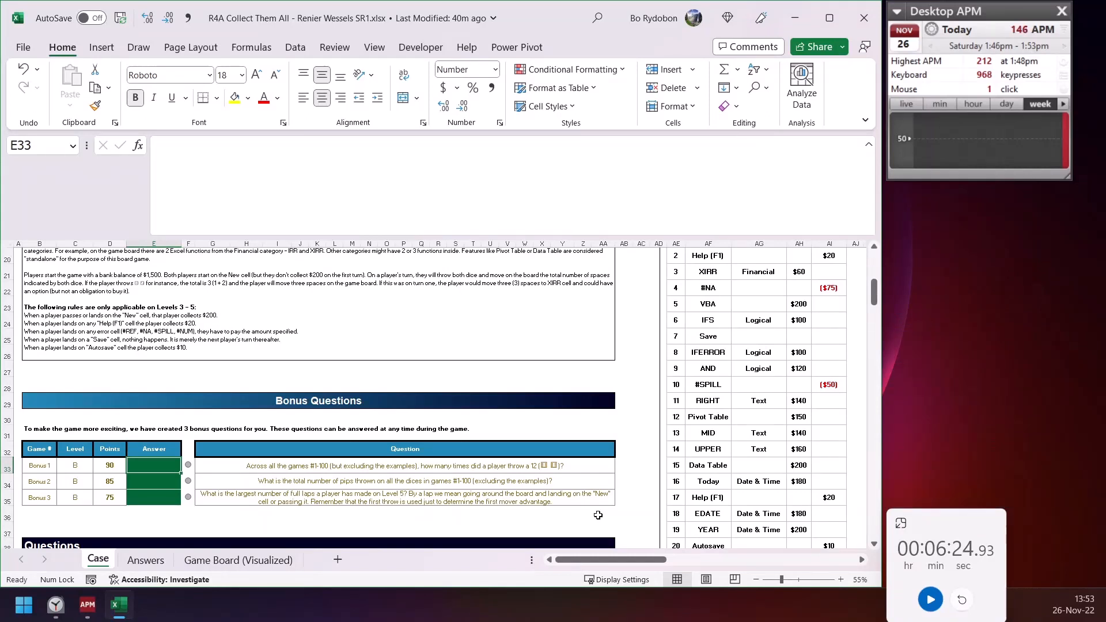
key(Down)
key(Up)
key(Down)
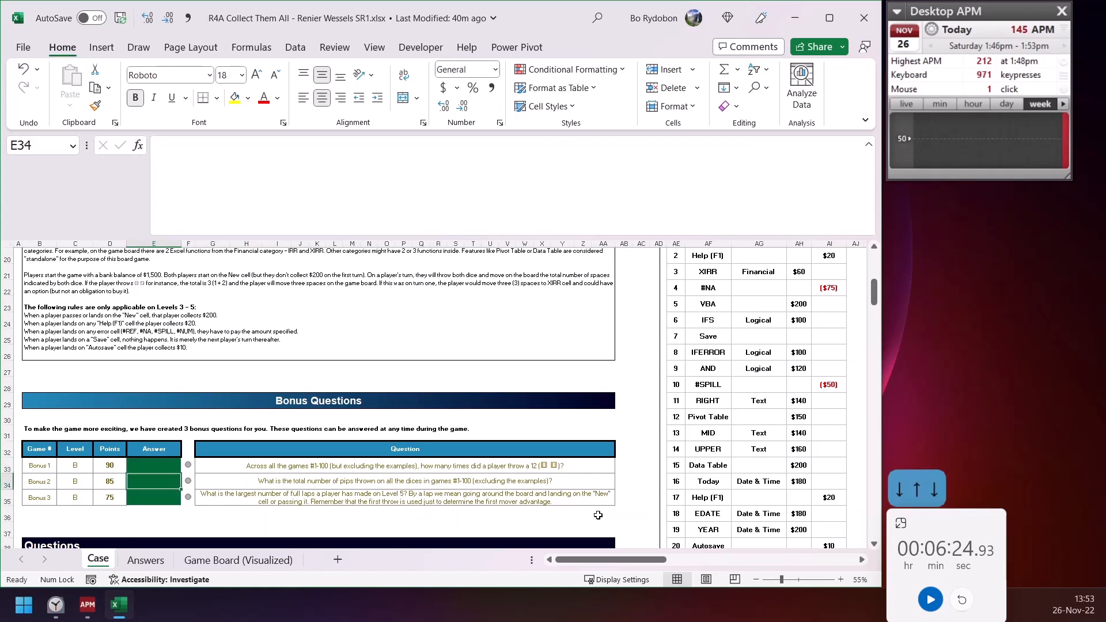
key(Down)
key(Down)
key(Down)
key(Down)
key(Down)
key(Down)
key(Down)
key(Down)
key(Down)
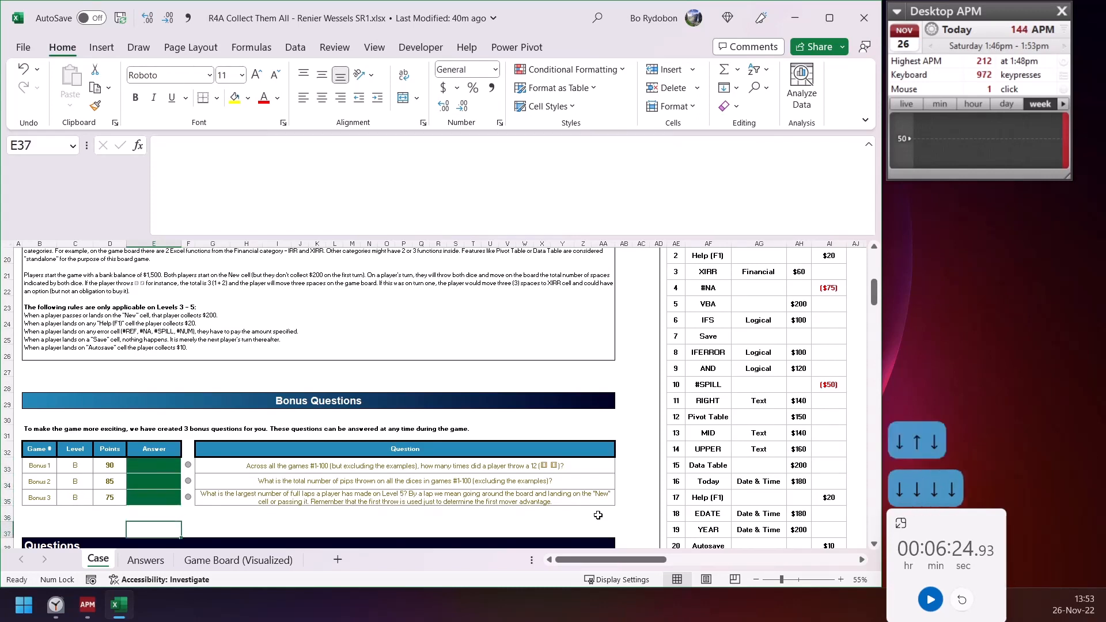
key(Down)
key(Down)
key(Down)
key(Down)
key(Down)
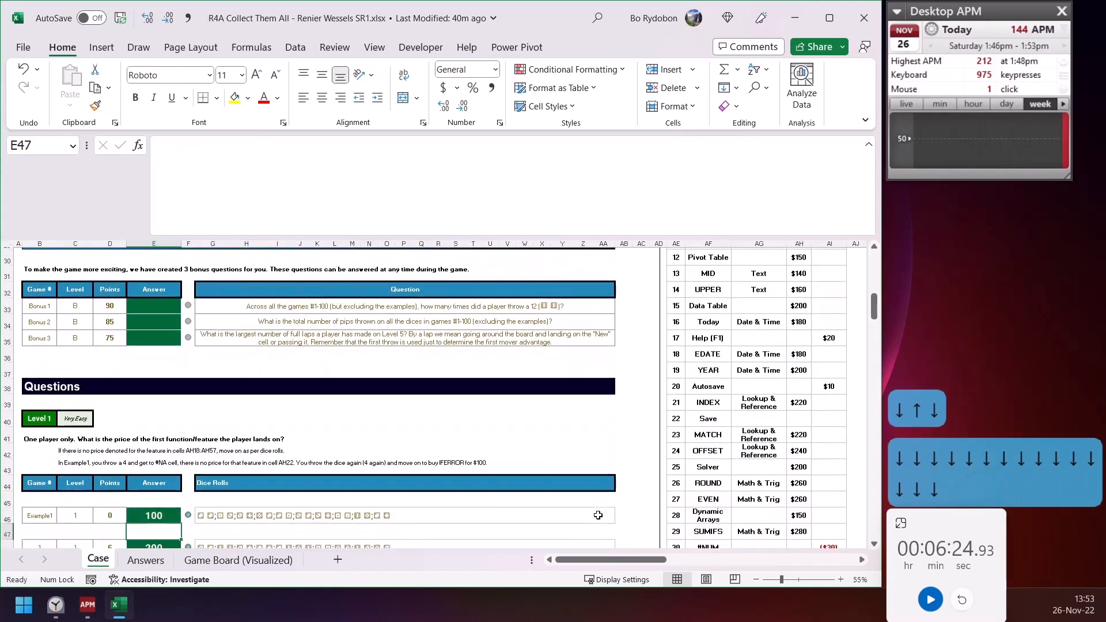
key(Right)
key(Right)
key(ctrl+shift+Down)
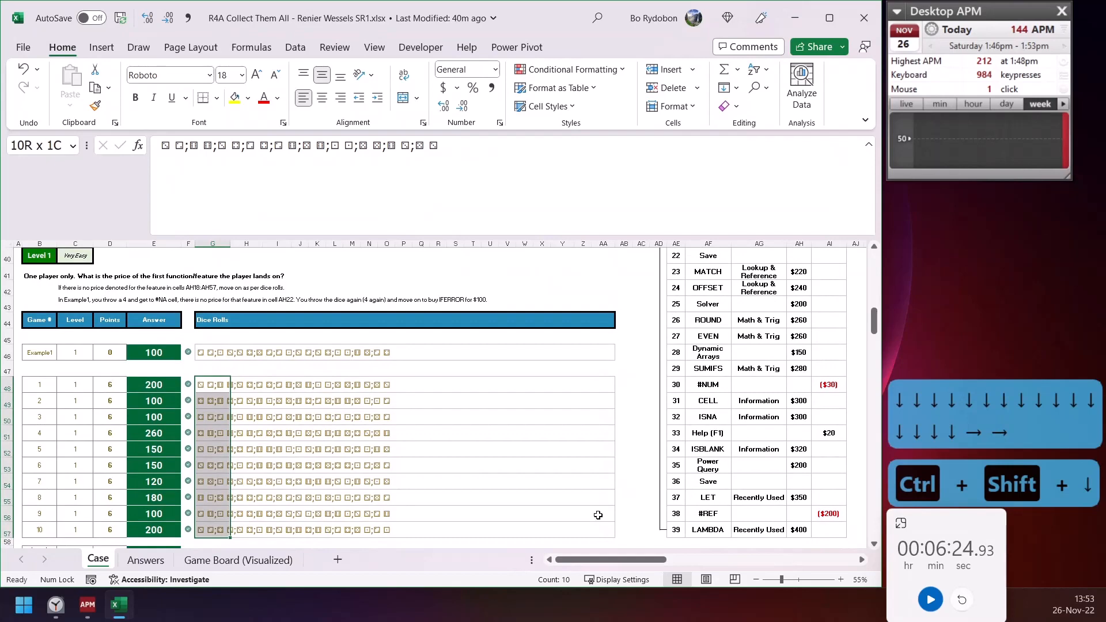
Name the Level 1 dice range La and the twenty Level 2 dice cells Lb
key(alt+F3)
text(La)
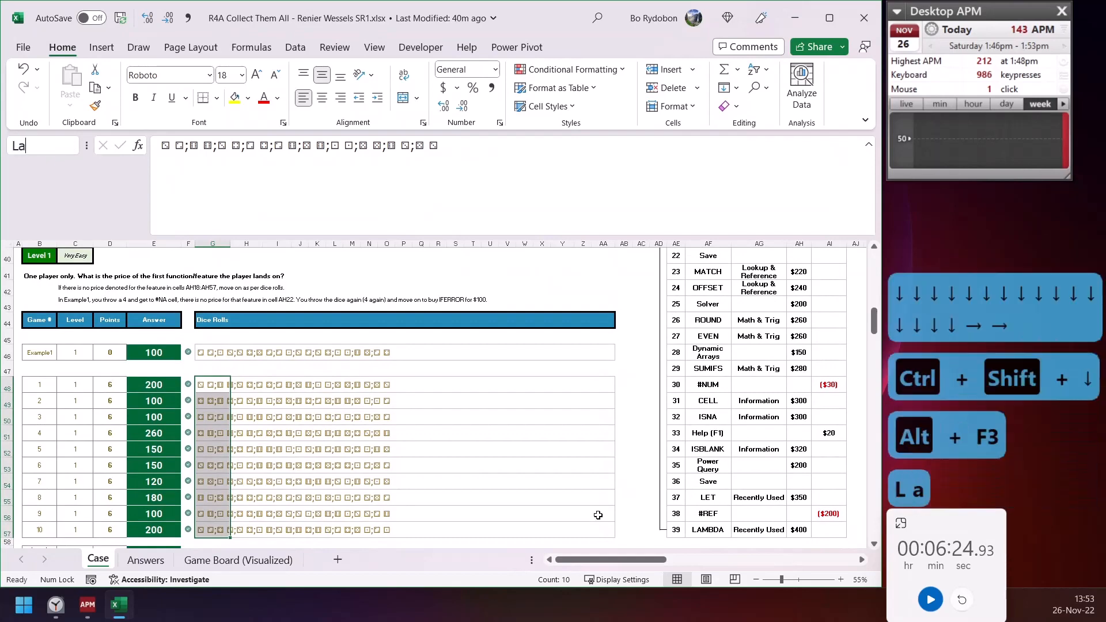
key(Return)
key(ctrl+Down)
key(ctrl+Down)
key(ctrl+Down)
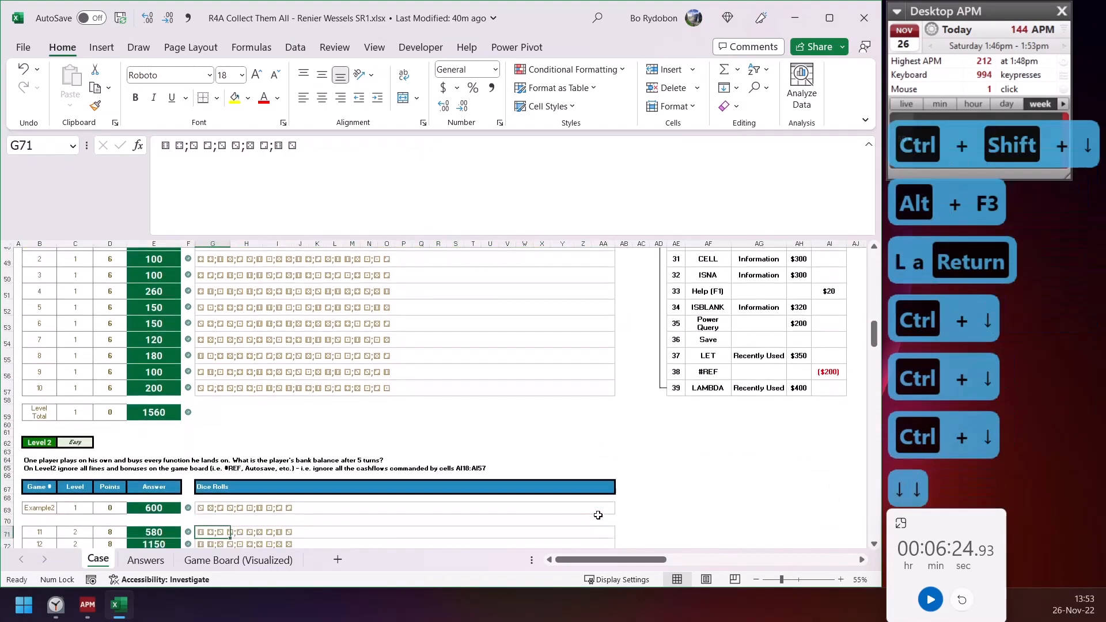
key(ctrl+shift+Down)
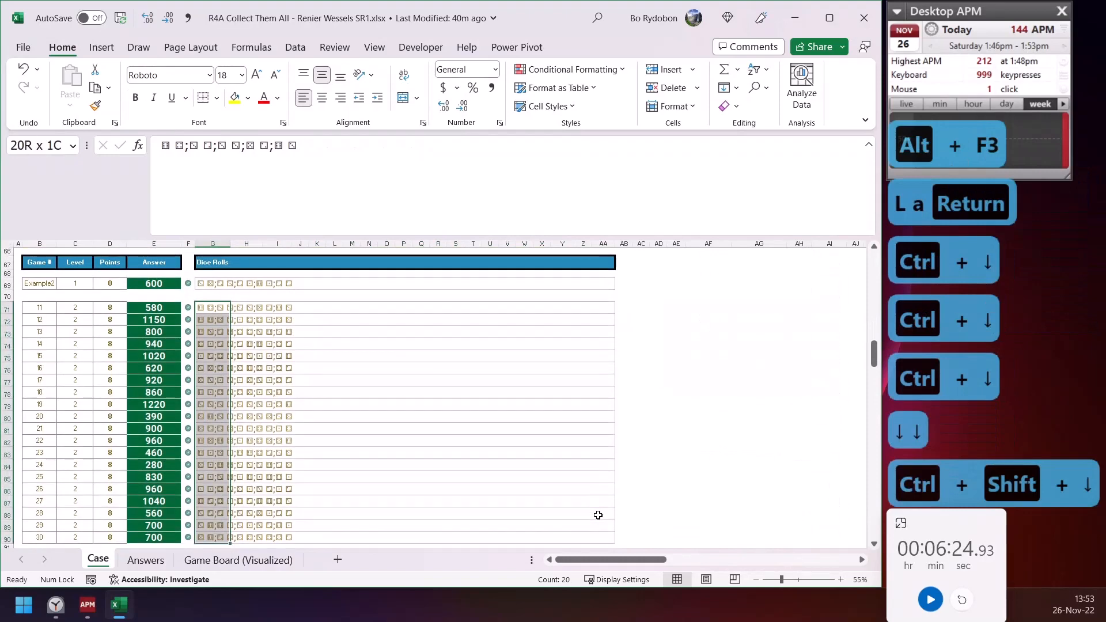
key(alt+F4)
key(Escape)
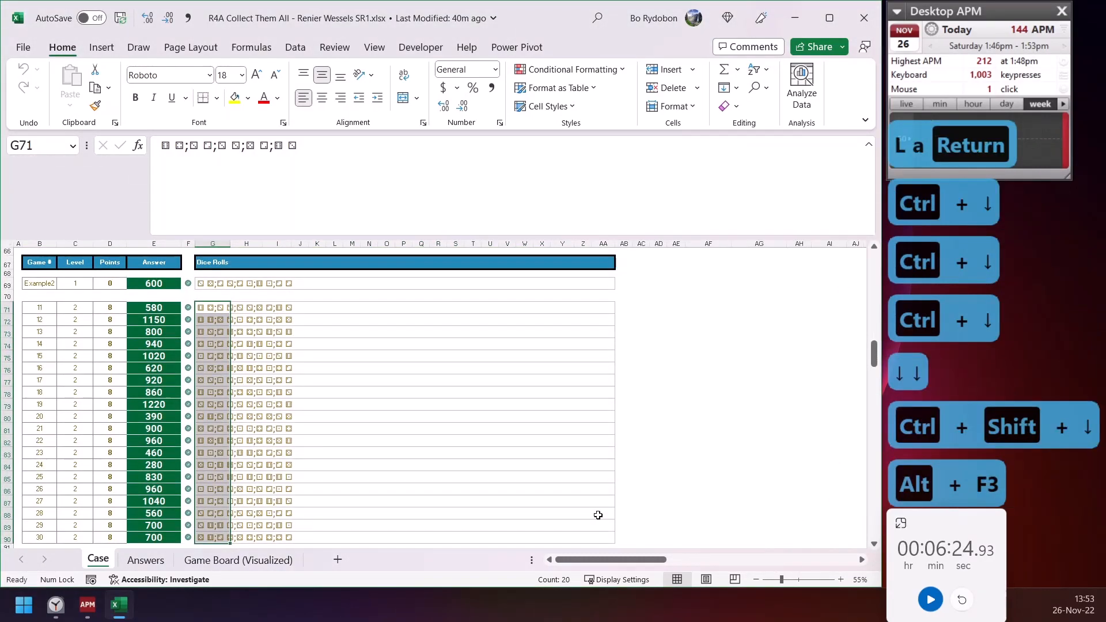
key(alt+F3)
text(Lb)
key(Return)
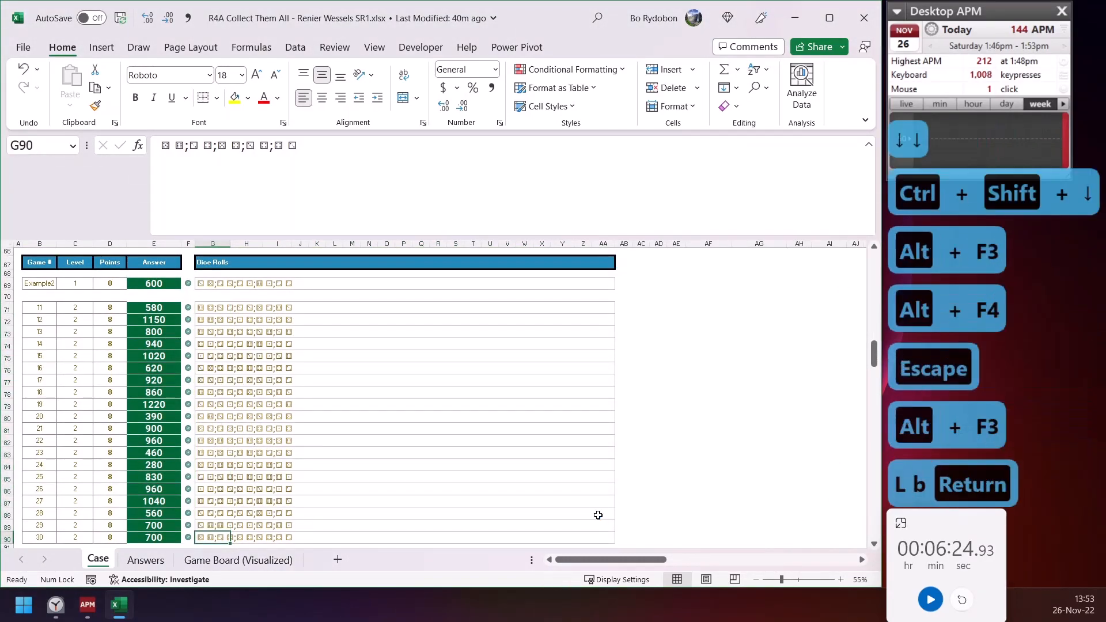
Name the Level 3 dice range Lc and the 40 Level 4 dice cells Ld
key(ctrl+Down)
key(ctrl+Down)
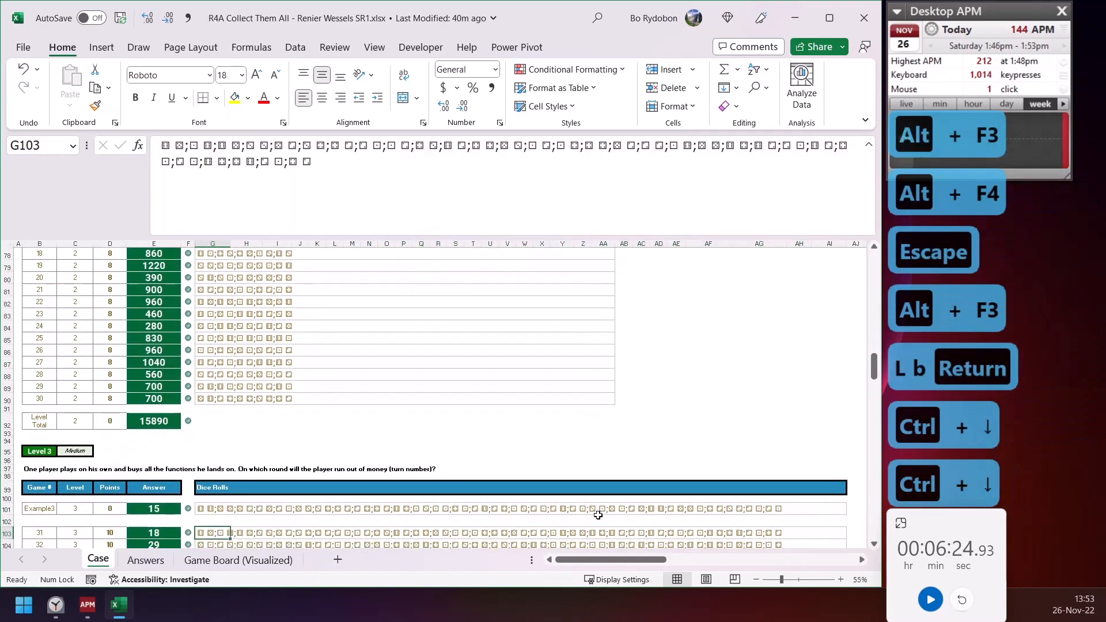
key(ctrl+shift+Down)
key(alt+F3)
text(Lc)
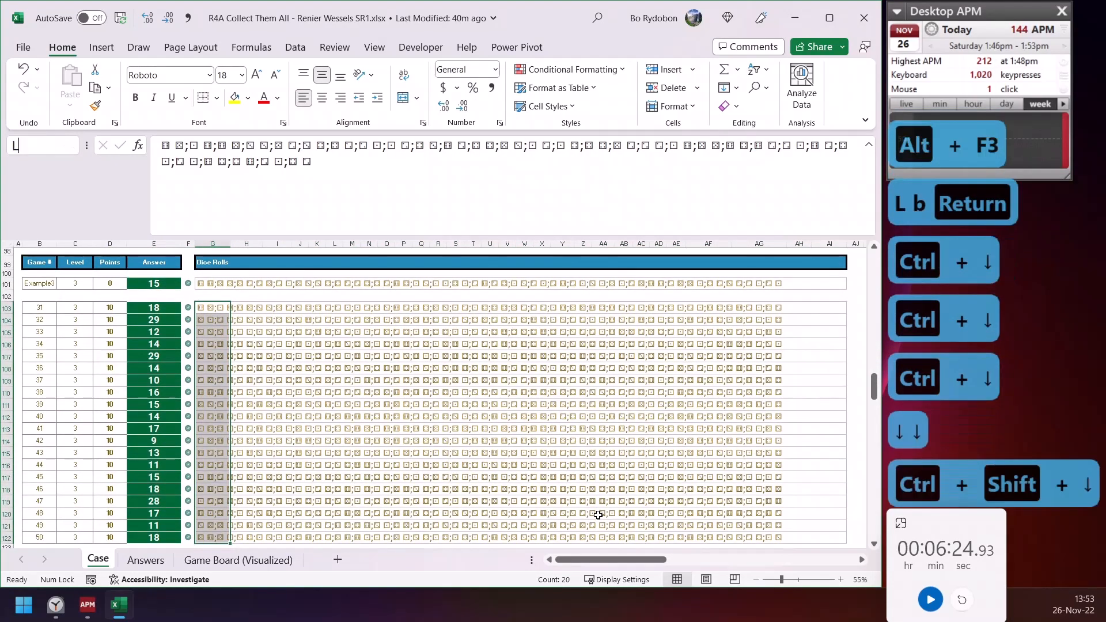
key(Return)
key(ctrl+Down)
key(ctrl+Down)
key(ctrl+Down)
key(ctrl+Down)
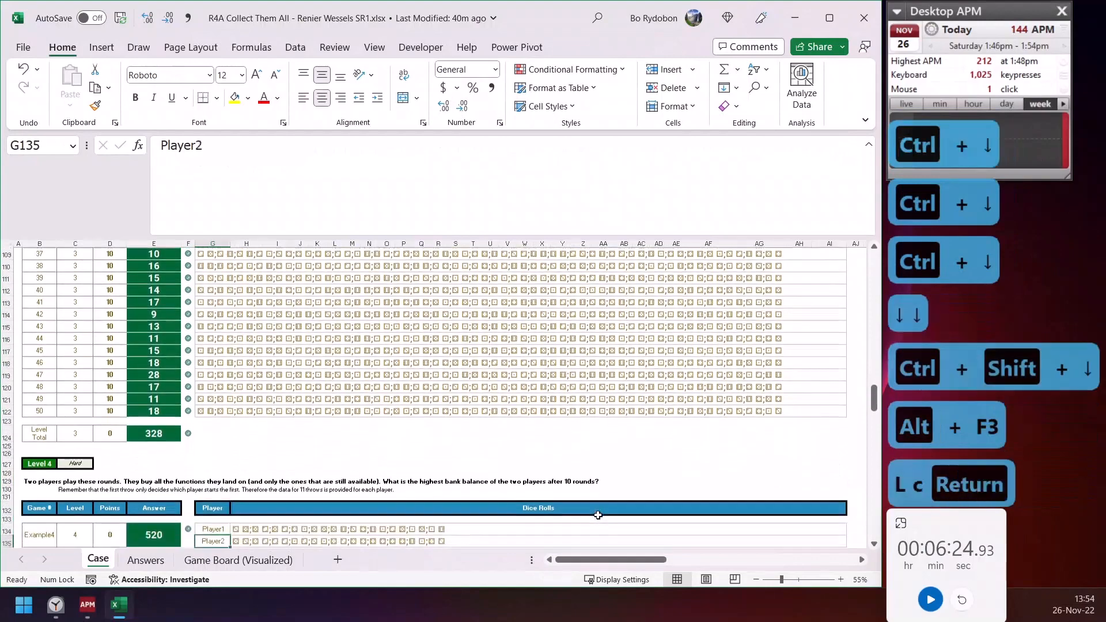
key(Down)
key(ctrl+Down)
key(Right)
key(ctrl+shift+Down)
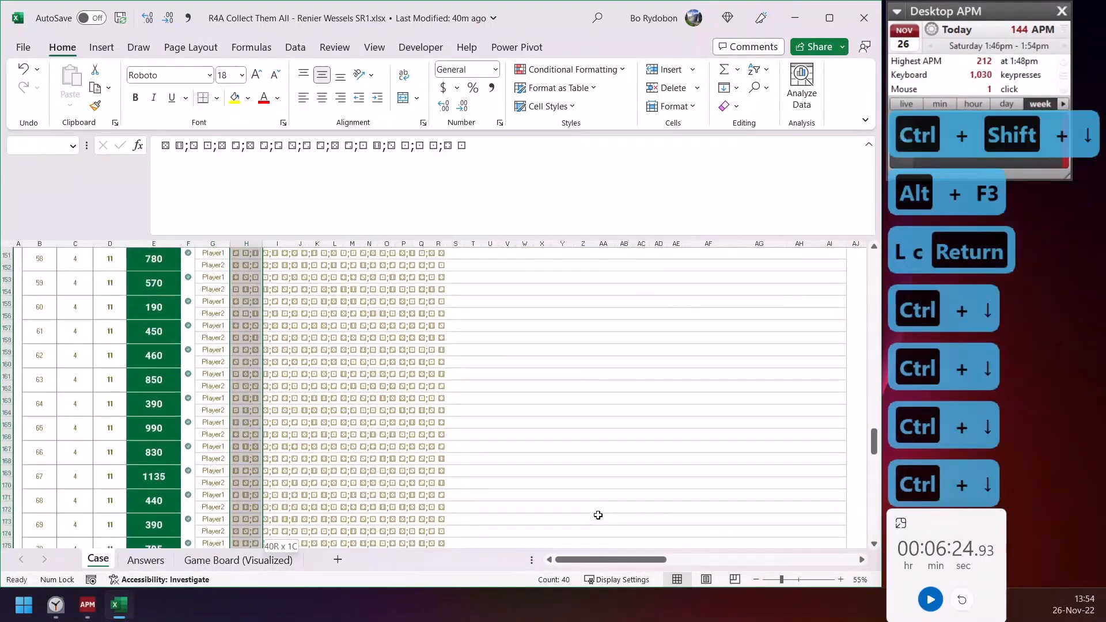
key(alt+F3)
text(Ld)
key(Return)
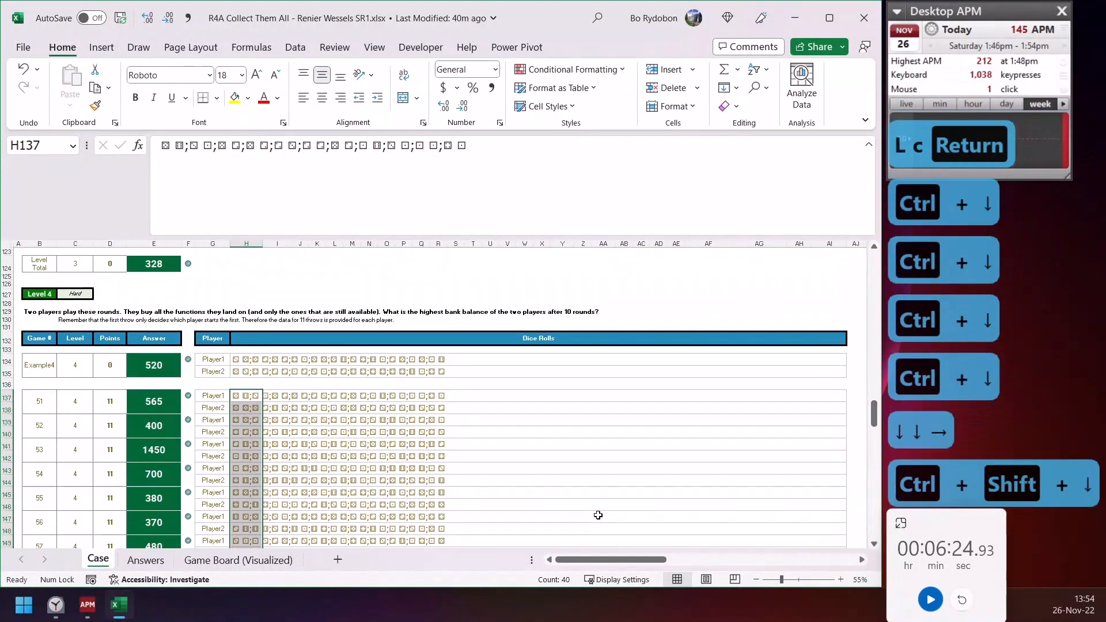
Name the 60 Level 5 dice-roll cells Le, then return to the top of the sheet
key(ctrl+Down)
key(ctrl+Down)
key(Down)
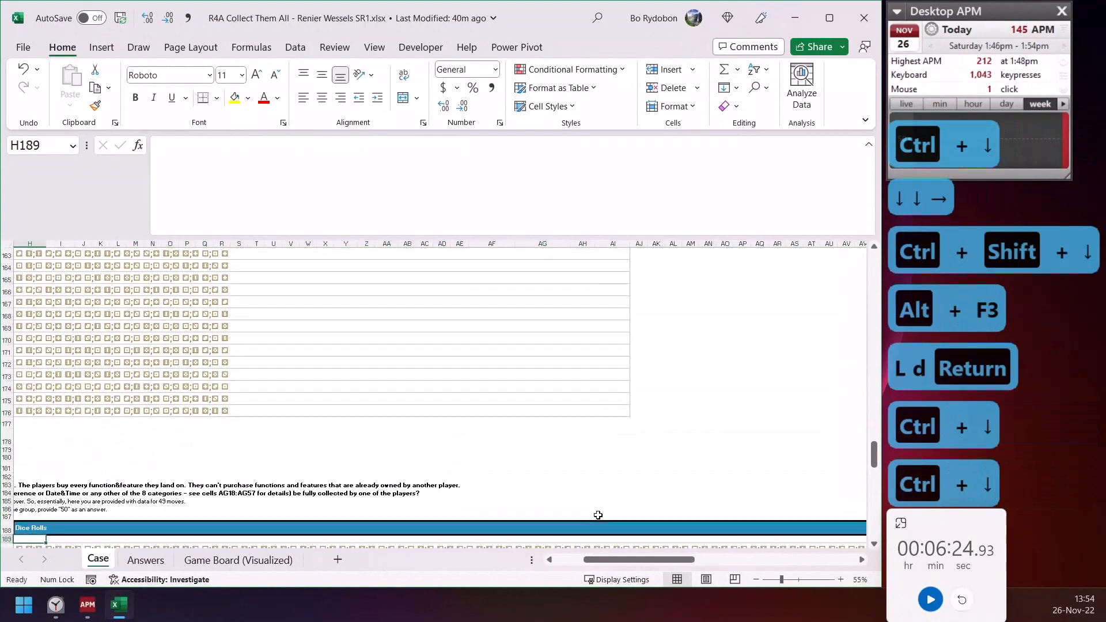
key(Down)
key(Down)
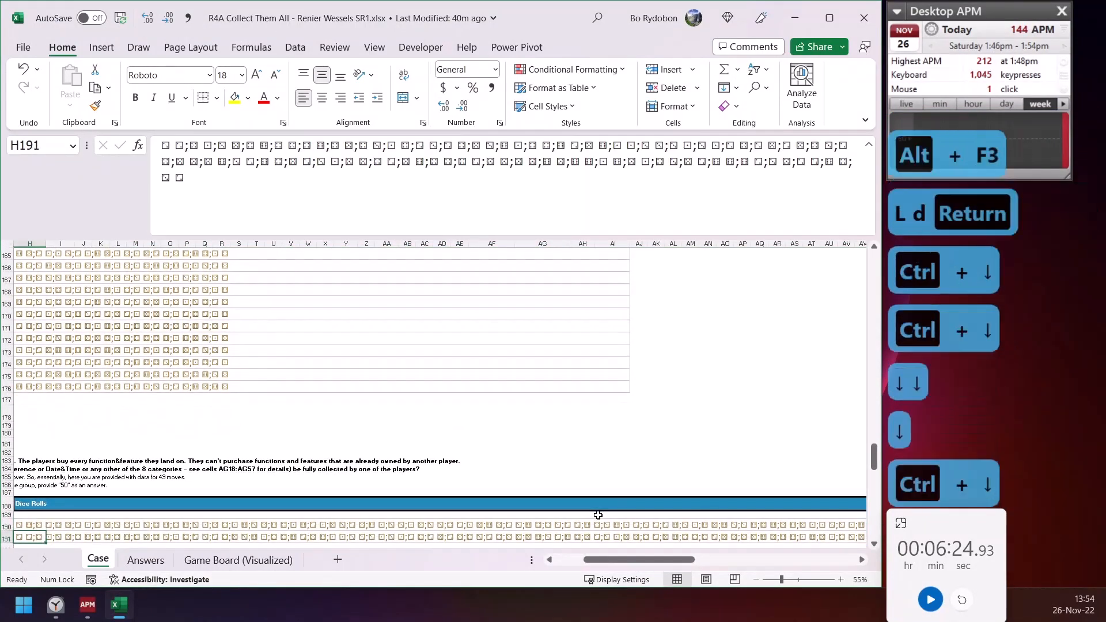
key(ctrl+Down)
key(ctrl+shift+Down)
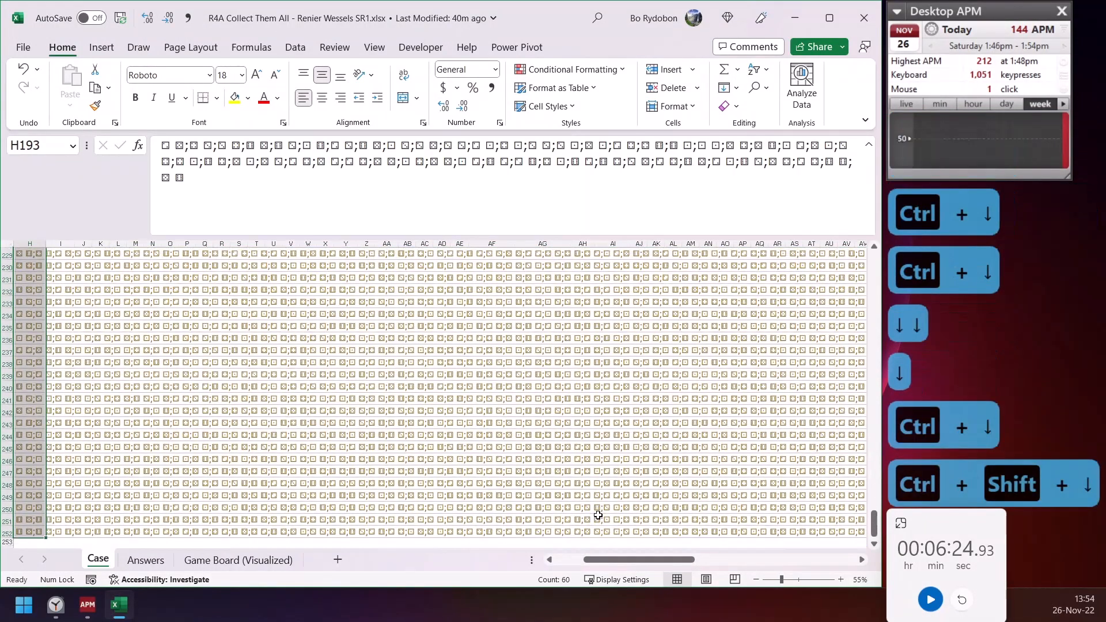
key(alt+F3)
text(Le)
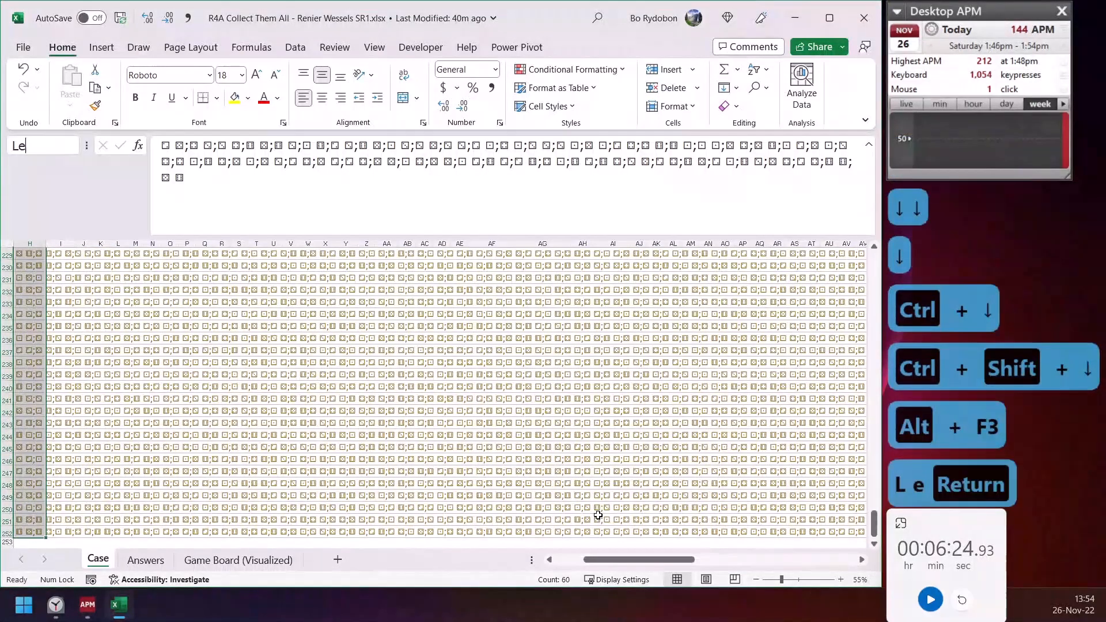
key(Return)
key(ctrl+Home)
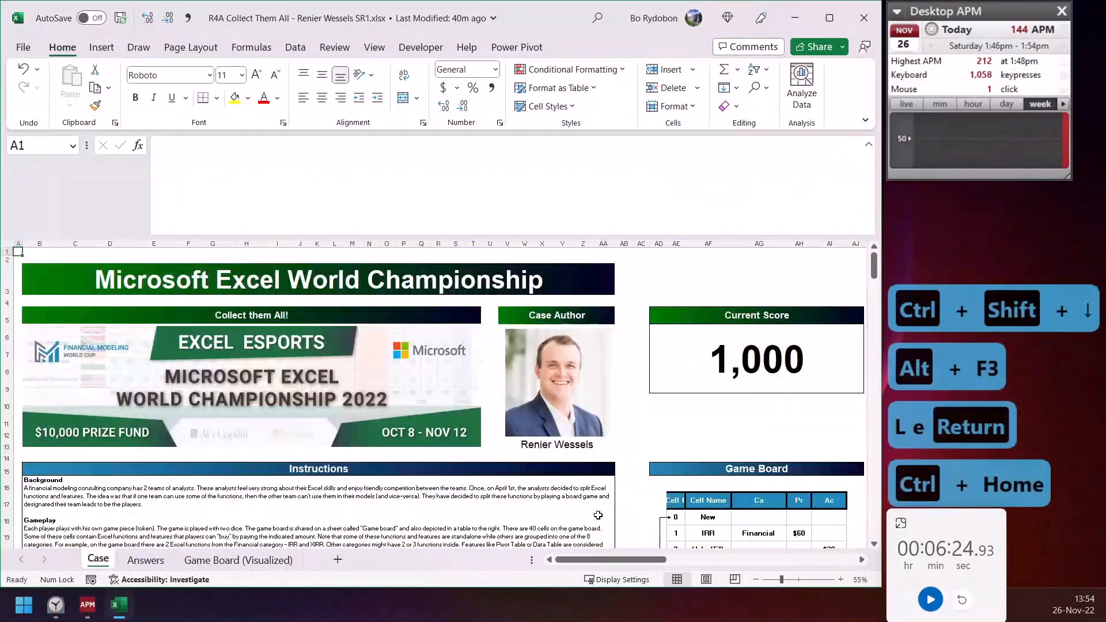
Copy the Level 1 answer formula from E48 into the Bonus 1 cell E33
key(Right)
key(Right)
key(ctrl+Down)
key(ctrl+Down)
key(ctrl+Down)
key(ctrl+Down)
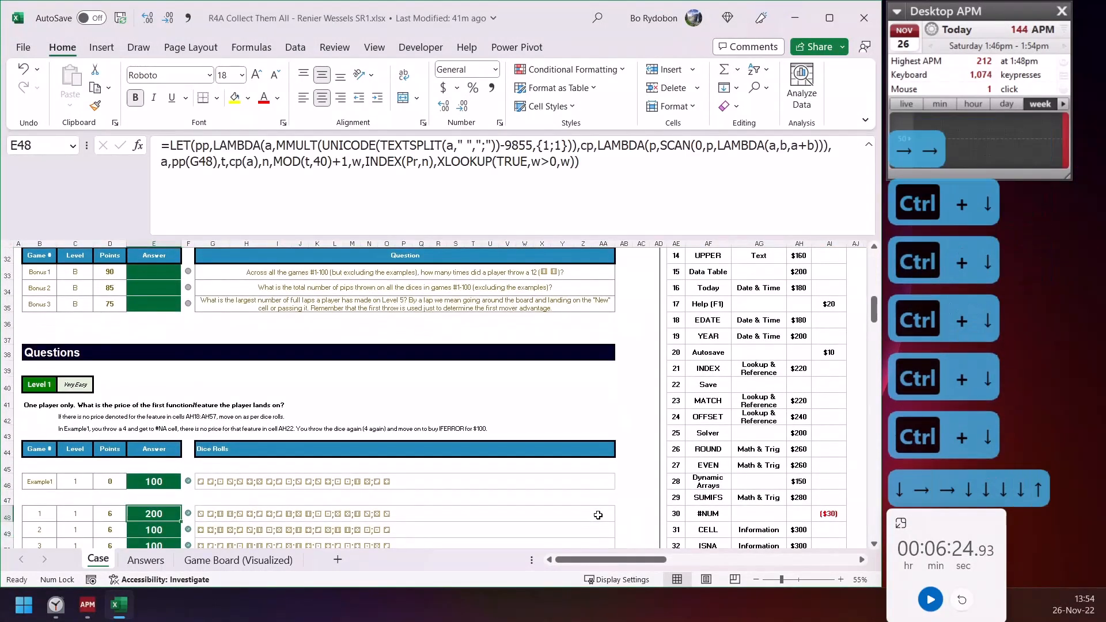
key(ctrl+c)
key(Up)
key(Up)
key(Up)
key(Up)
key(Up)
key(Up)
key(Up)
key(Up)
key(Up)
key(Up)
key(Up)
key(Up)
key(Up)
key(Up)
key(Up)
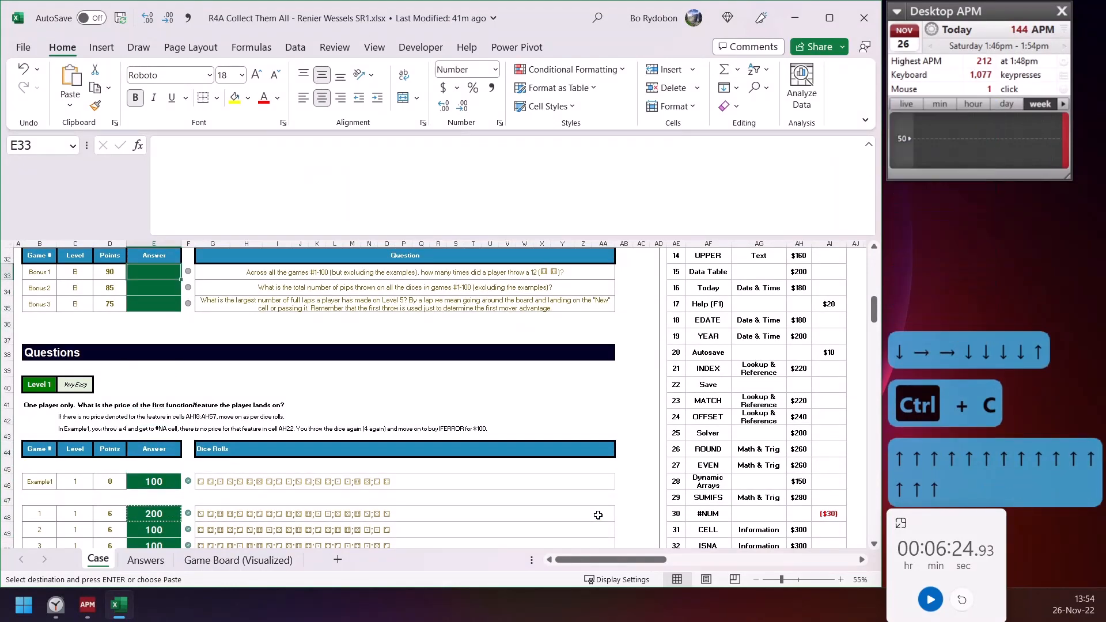
key(ctrl+v)
key(Up)
key(Down)
Delete everything after the pp LAMBDA definition, leaving a new blank line
key(F2)
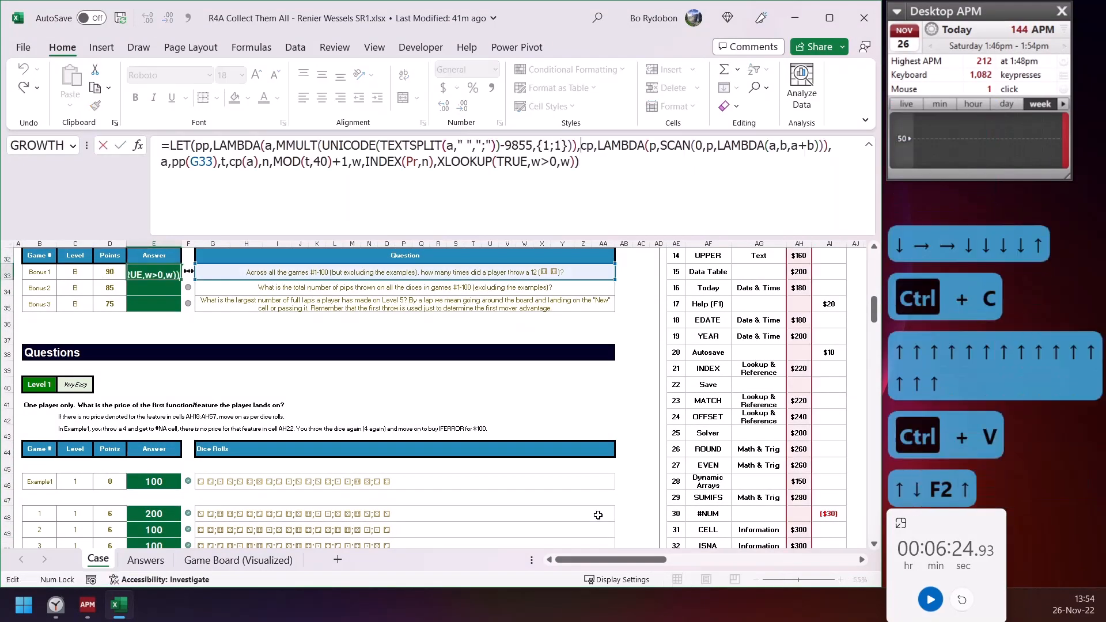
key(Up)
key(Up)
key(Down)
key(Up)
key(Up)
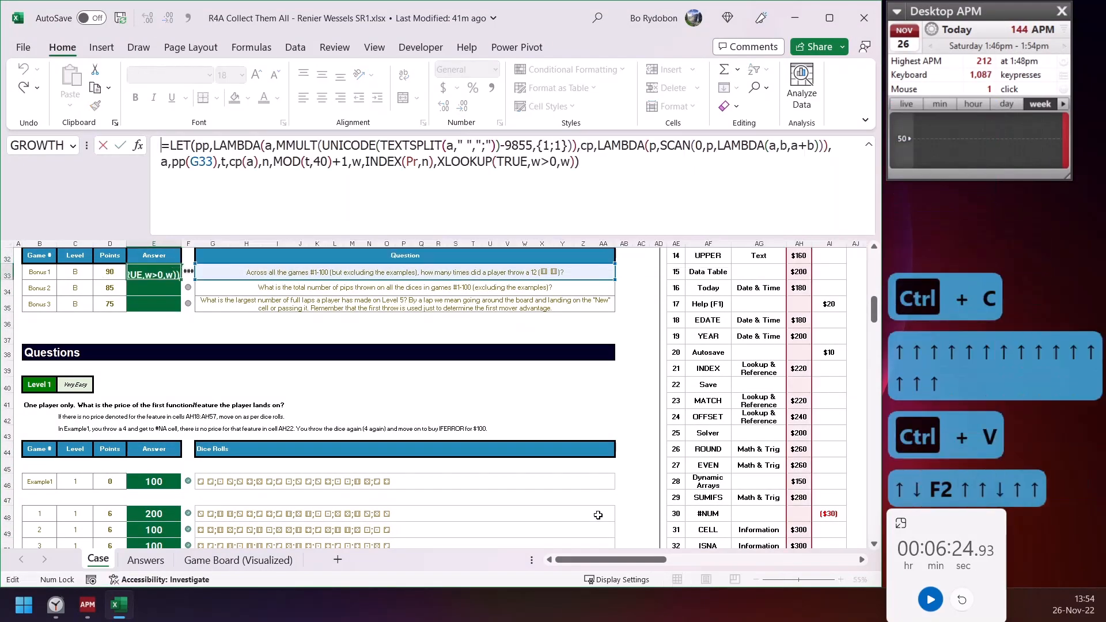
key(Down)
key(Up)
key(Down)
key(Left)
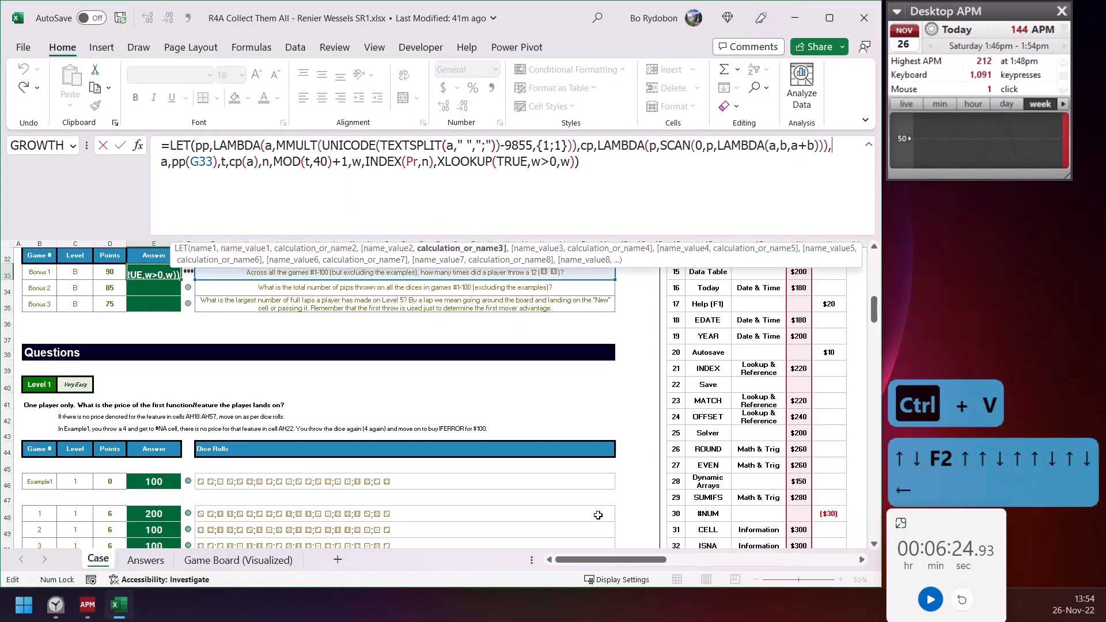
key(Left)
key(Left)
key(Left)
key(Left)
key(Left)
key(Left)
key(Left)
key(Left)
key(Left)
key(Left)
key(Left)
key(Left)
key(Left)
key(Left)
key(Left)
key(Left)
key(Left)
key(Left)
key(Left)
key(Left)
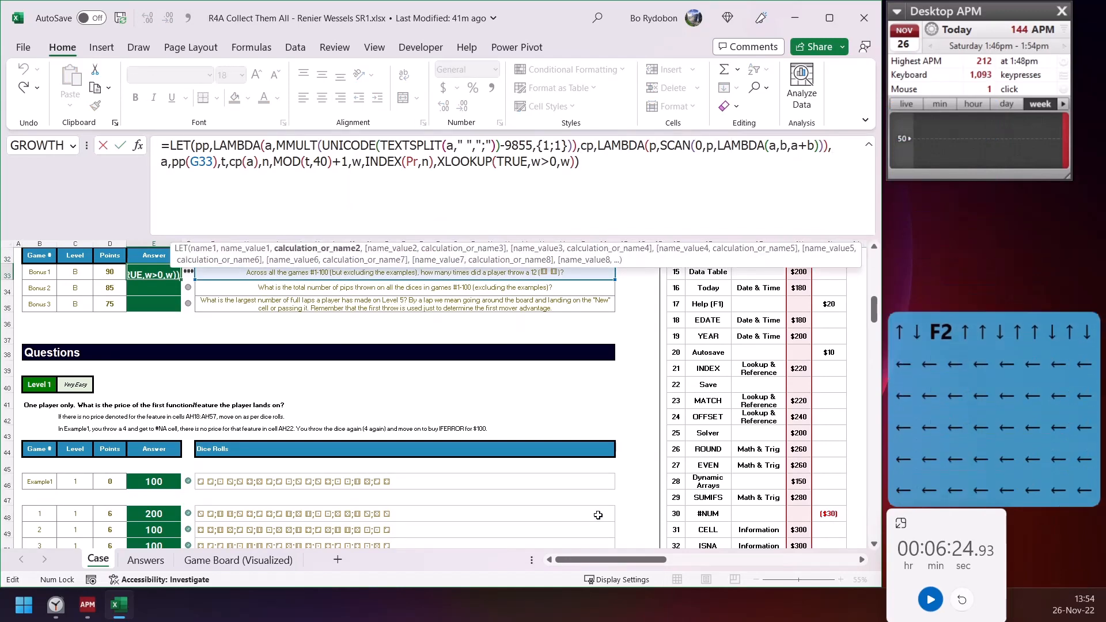
key(Right)
key(shift+Down)
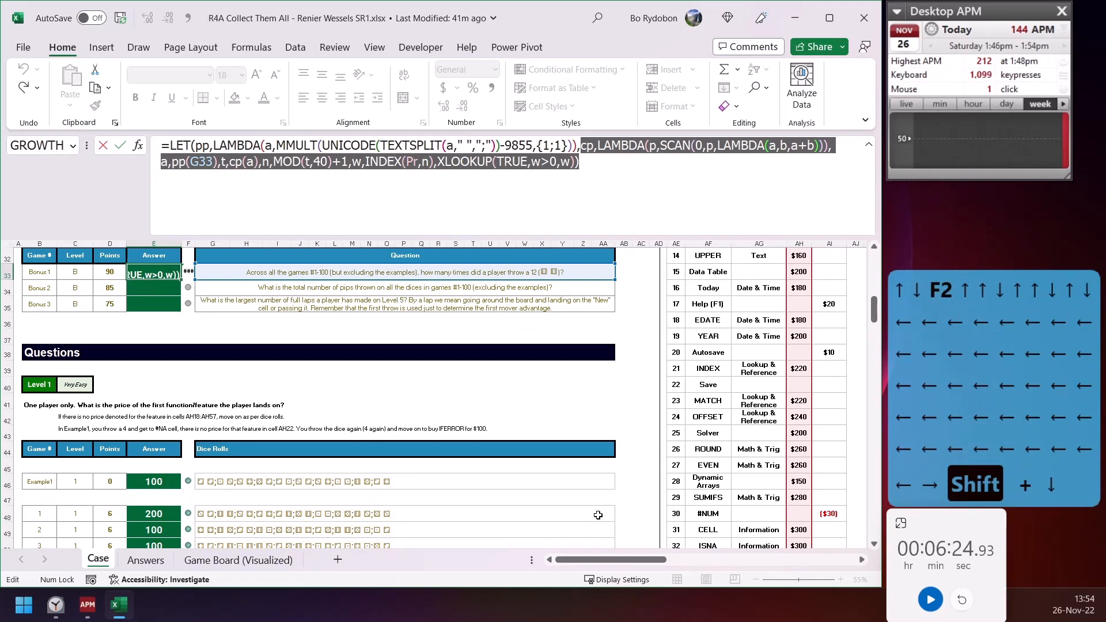
key(alt+Return)
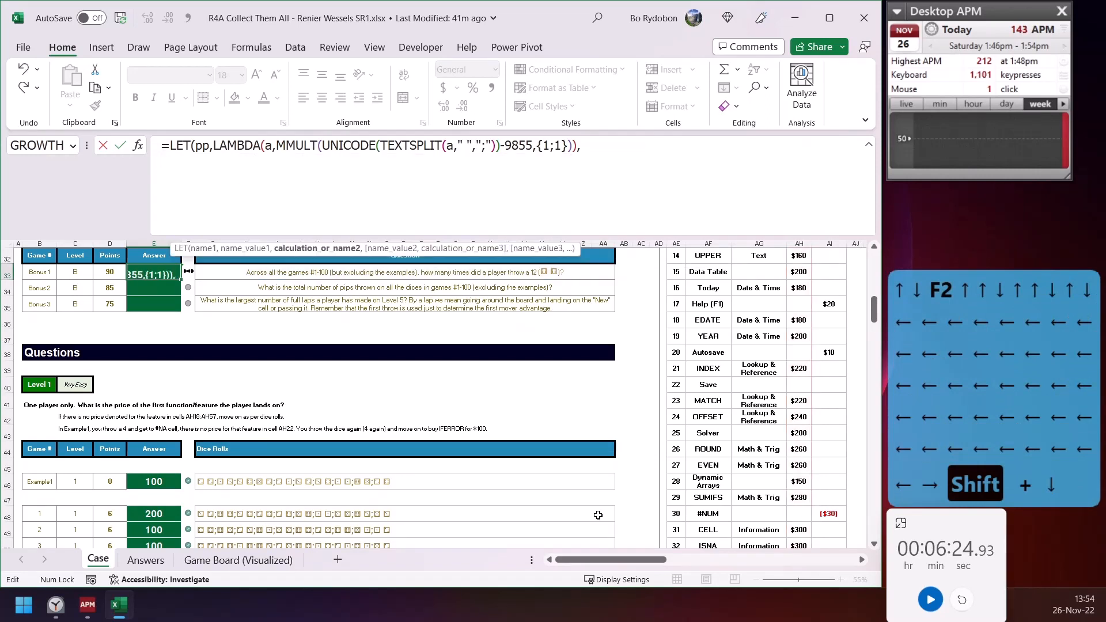
Define pip as pp(TEXTJOIN(";",,La,Lb,Lc,Ld,Le)) and return SUM(N(p=12)) in E33
text(pi)
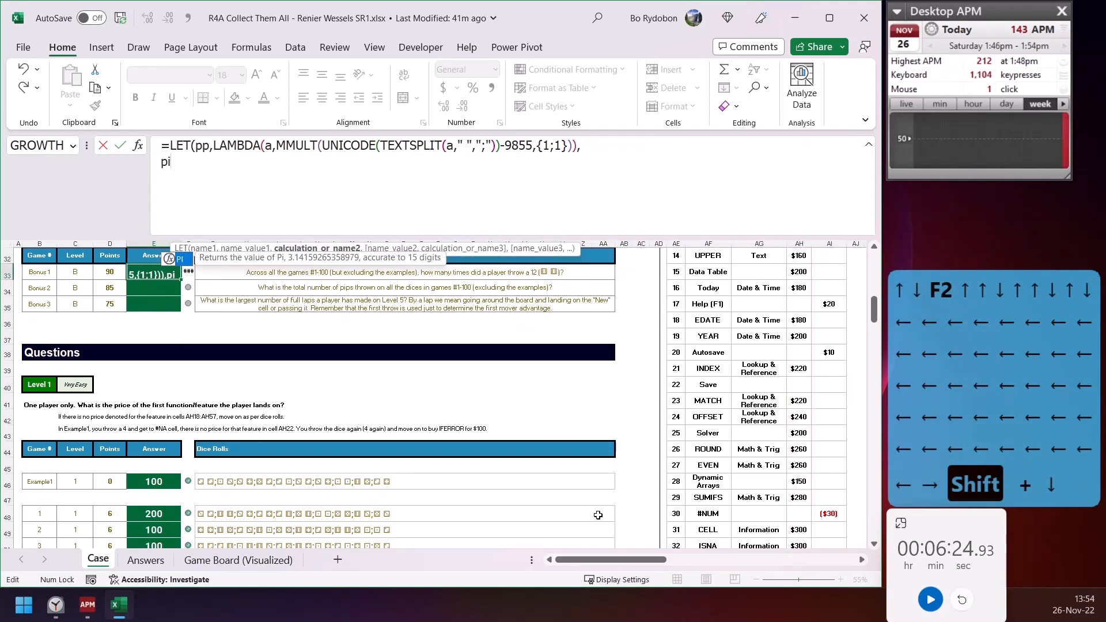
text(p,)
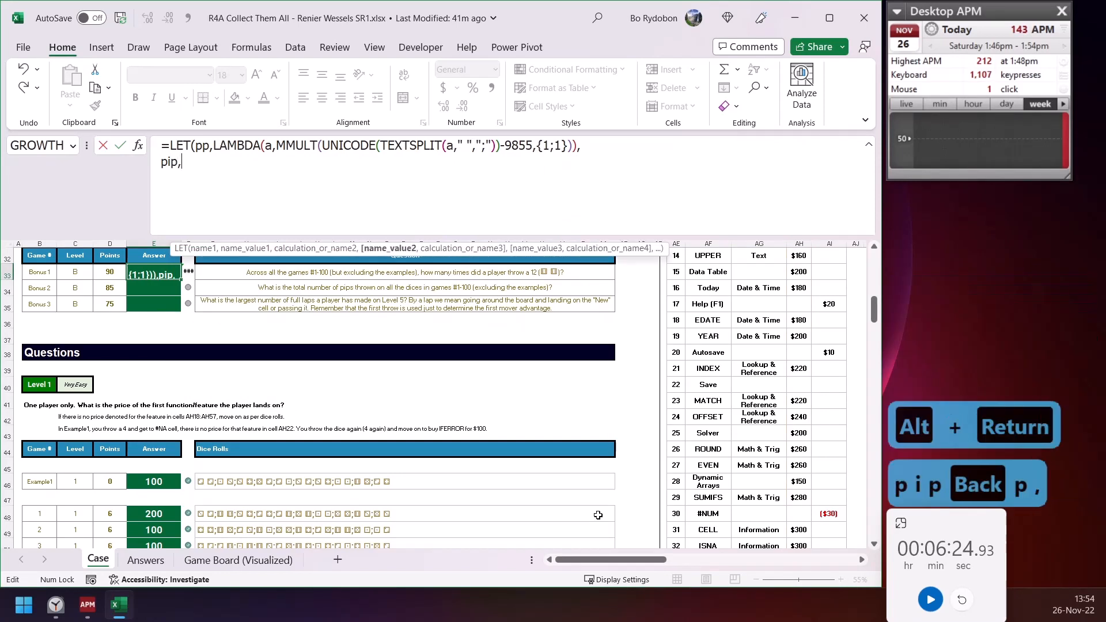
text(pp()
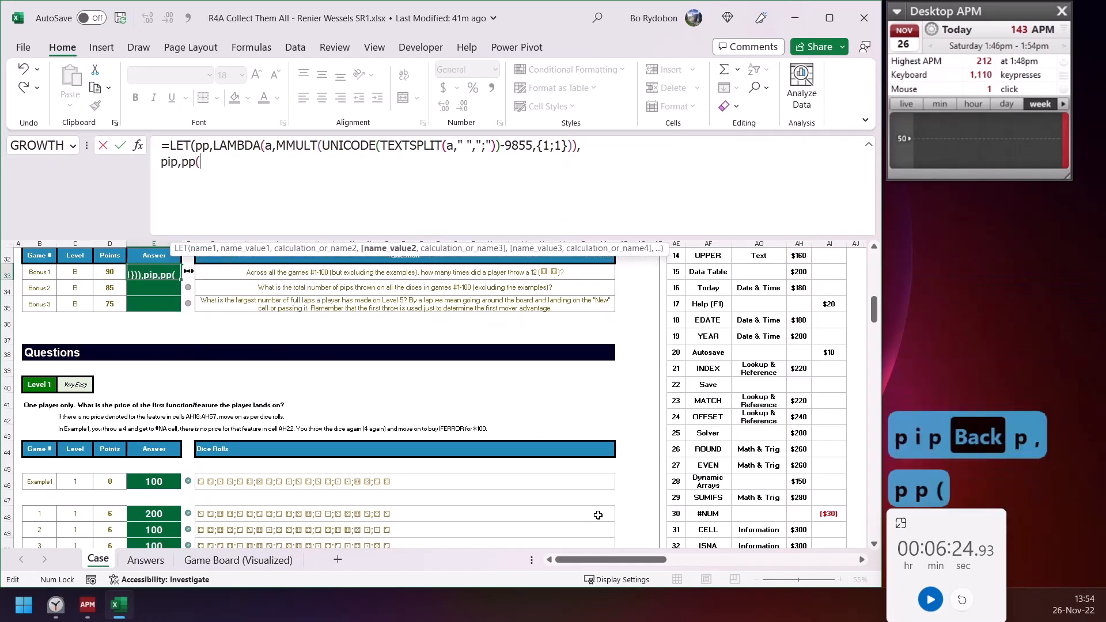
text(textj)
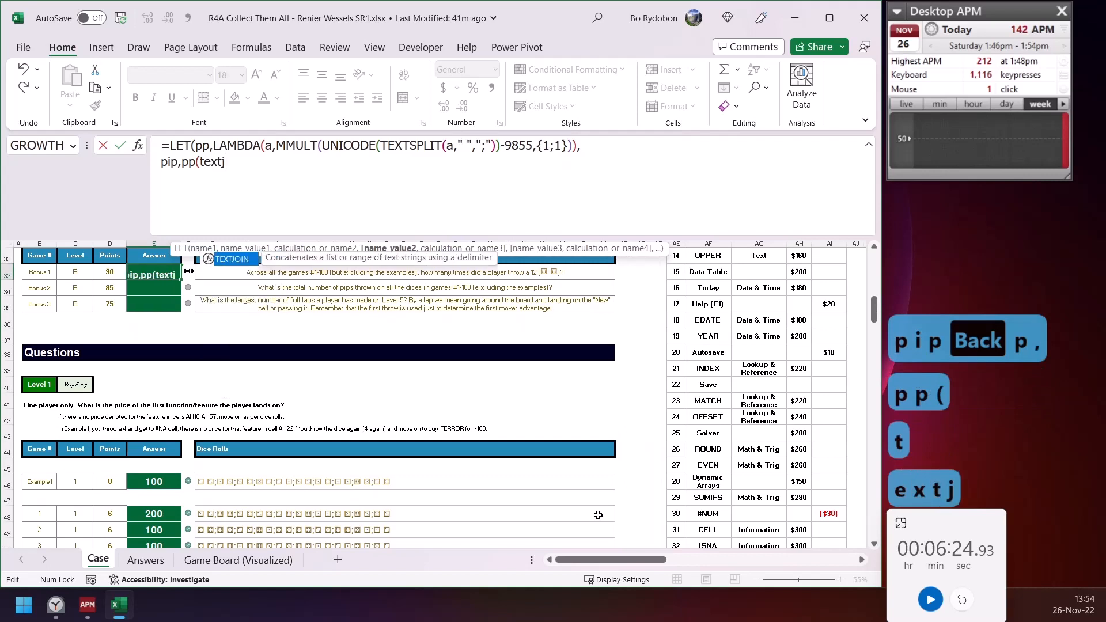
key(Tab)
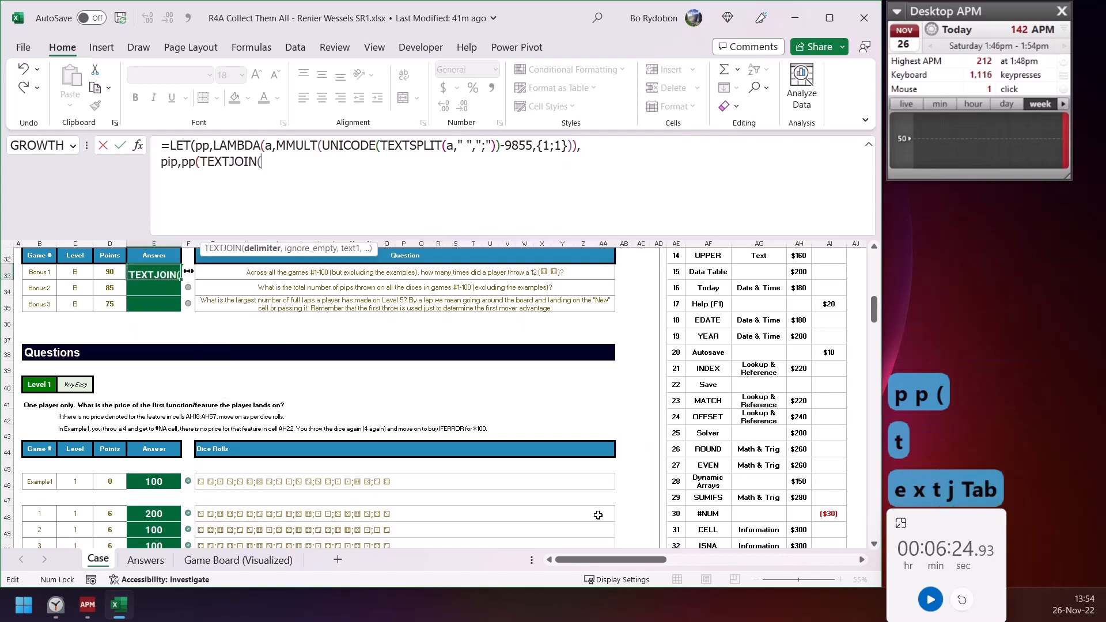
text(")
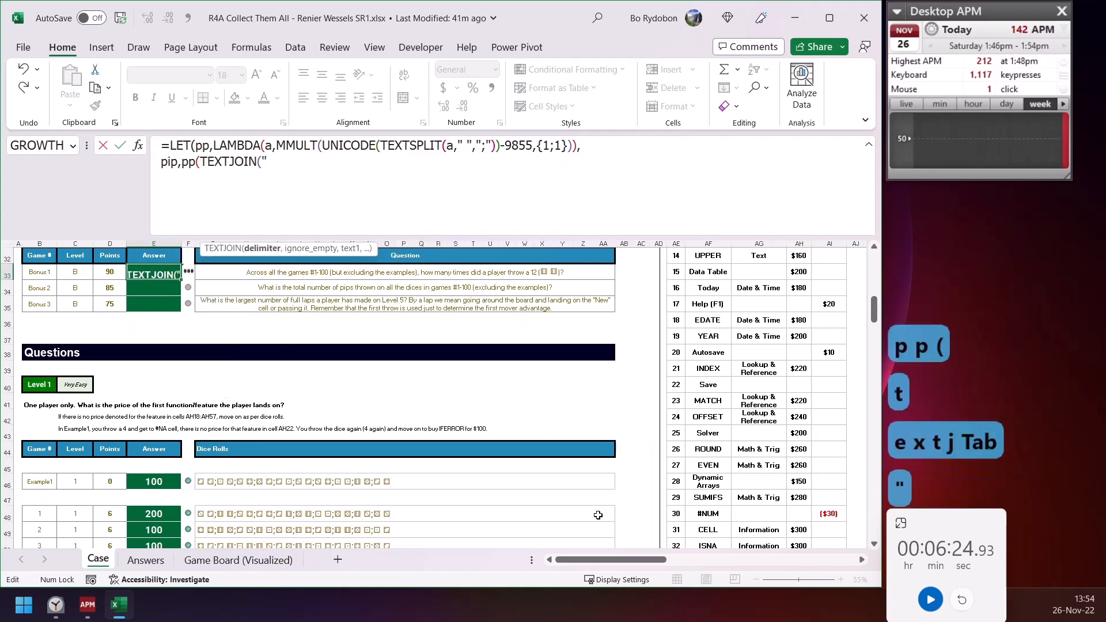
text(;",,)
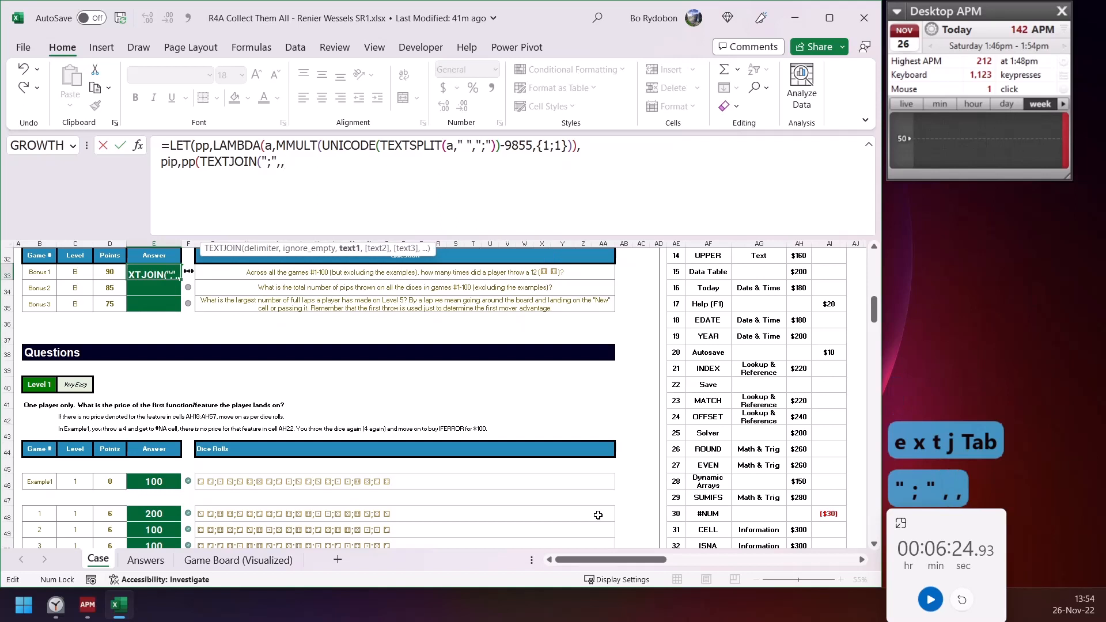
text(la,la)
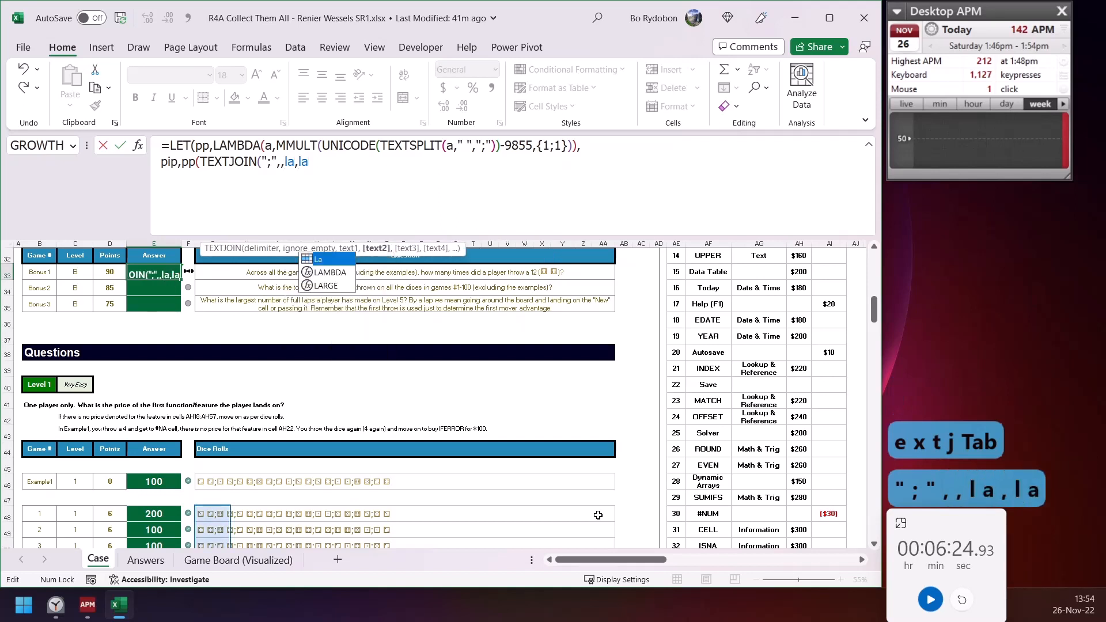
key(BackSpace)
text(b,lc,)
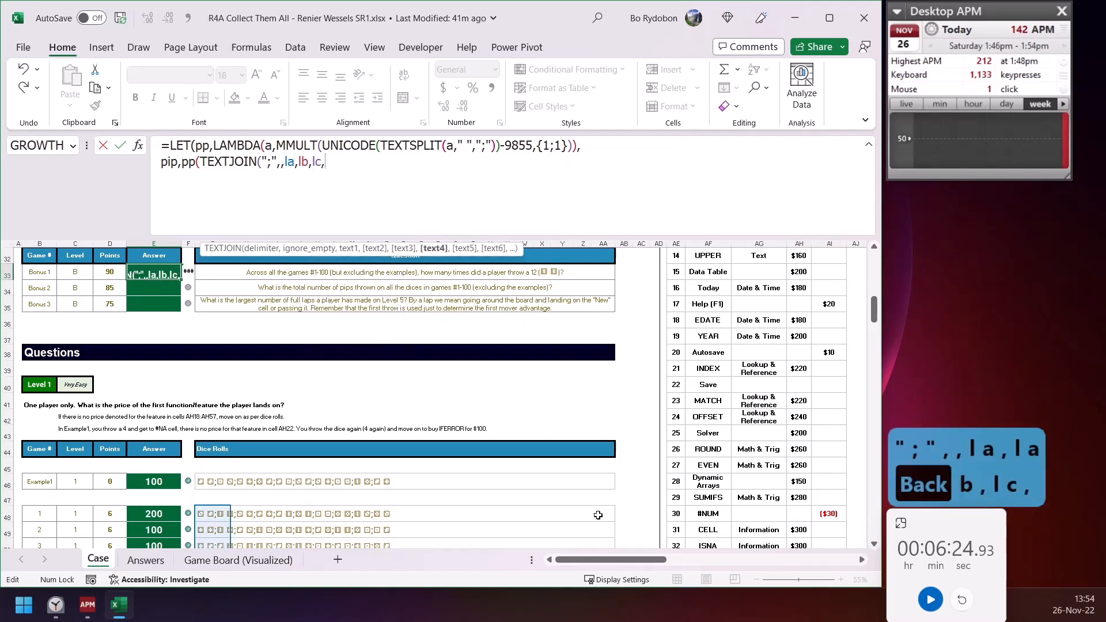
text(ld,le)))
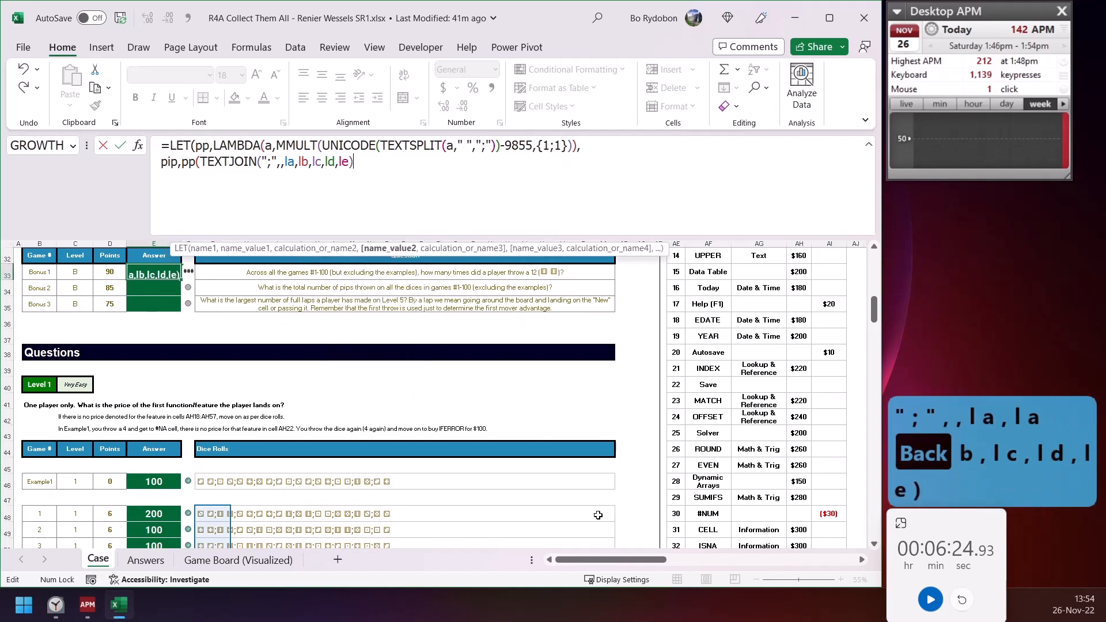
text(,)
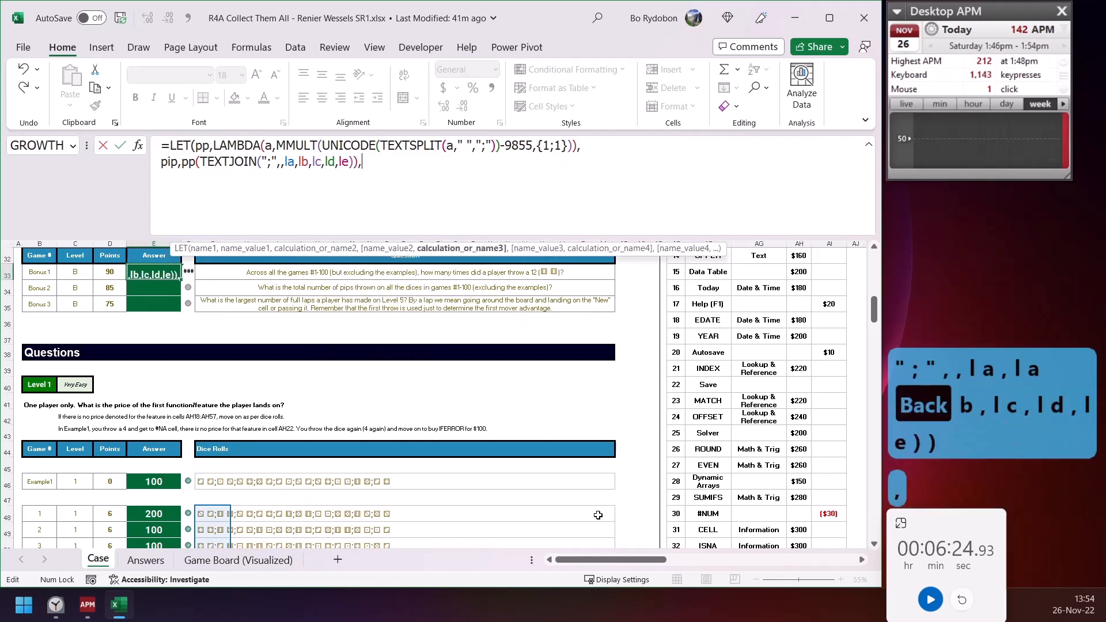
key(Left)
key(Left)
key(Right)
key(Right)
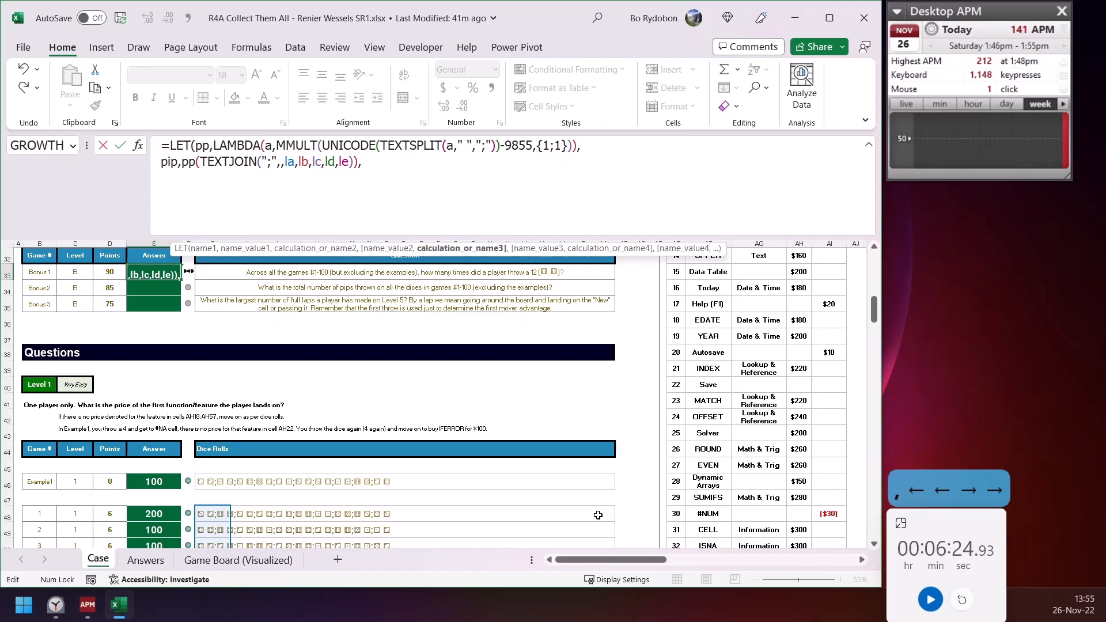
text(sum)
key(Tab)
text(n)
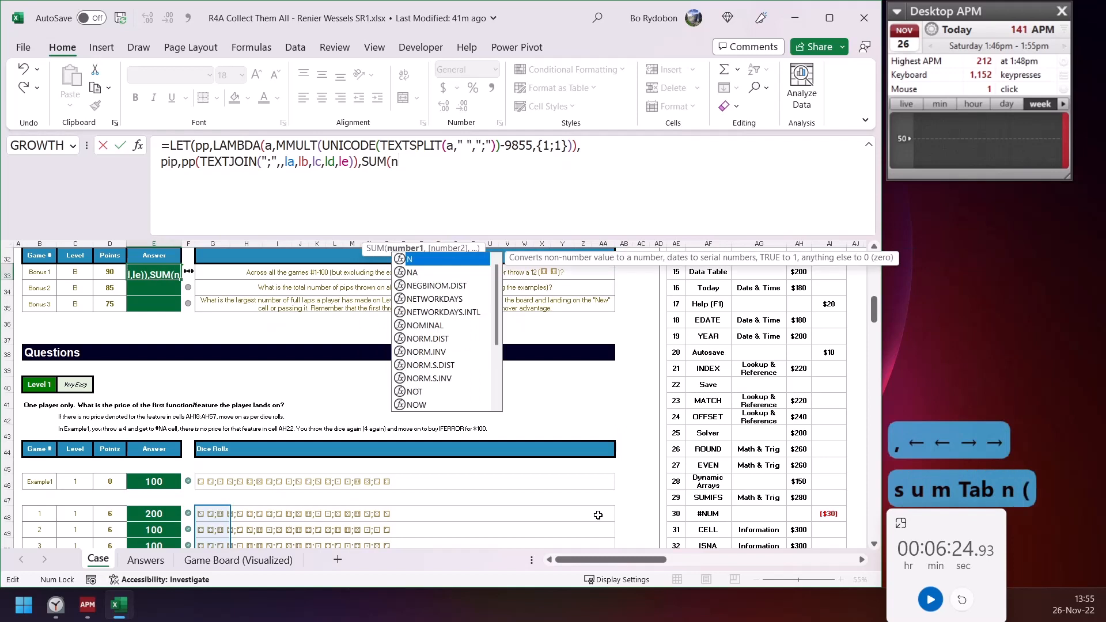
text((p=12)
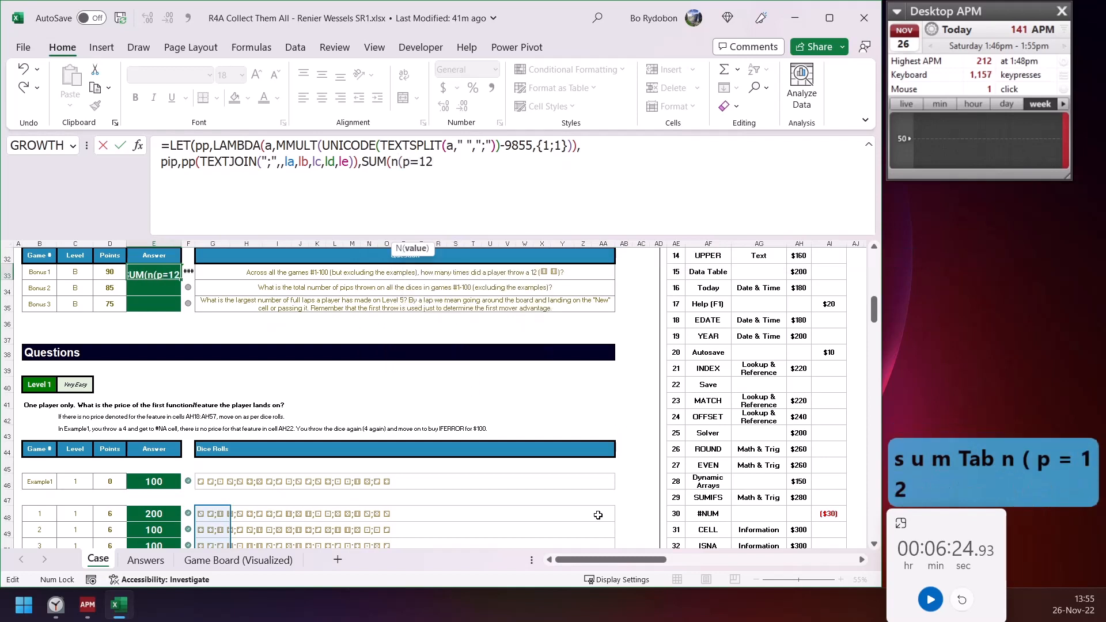
text())))
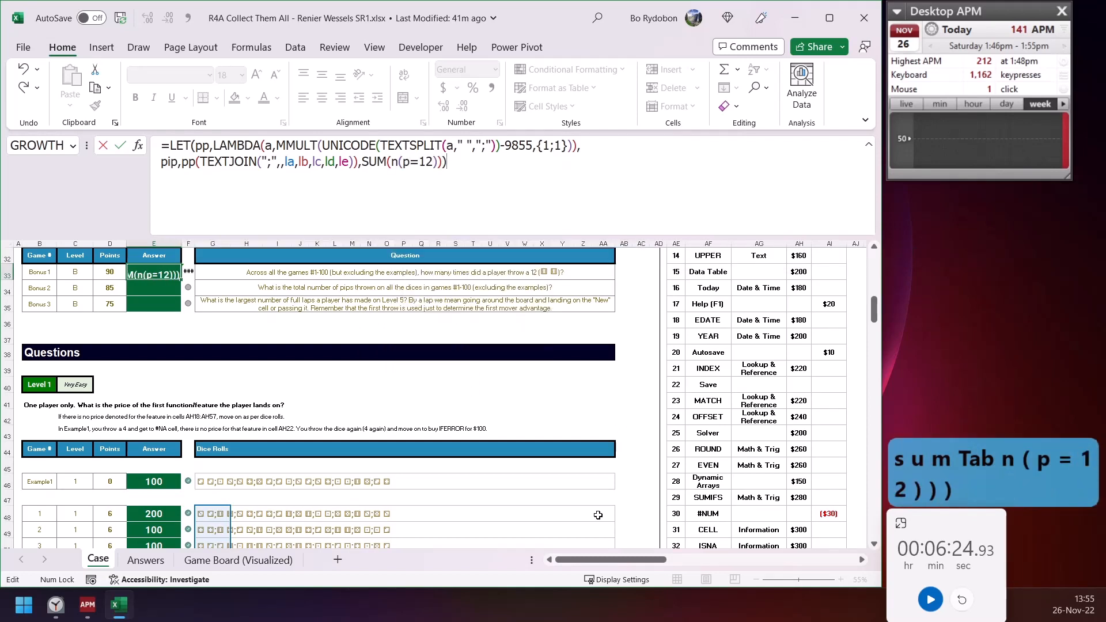
key(ctrl+Return)
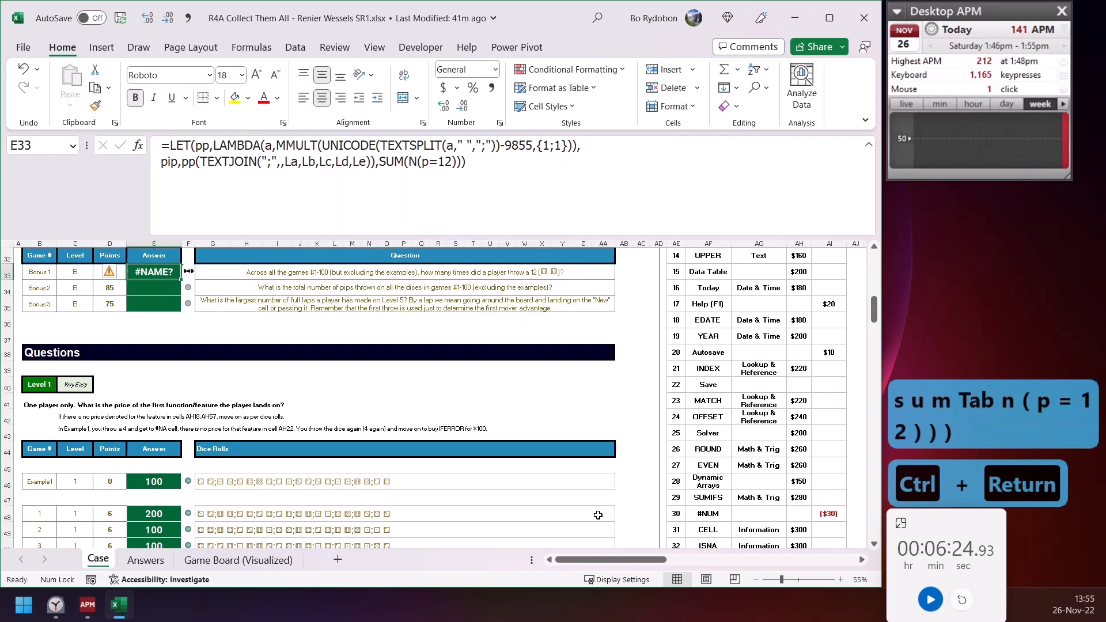
Correct p to pip inside the SUM so E33 returns 119
key(F2)
key(Left)
key(Left)
key(Left)
key(Left)
key(Left)
key(Left)
key(Left)
key(Left)
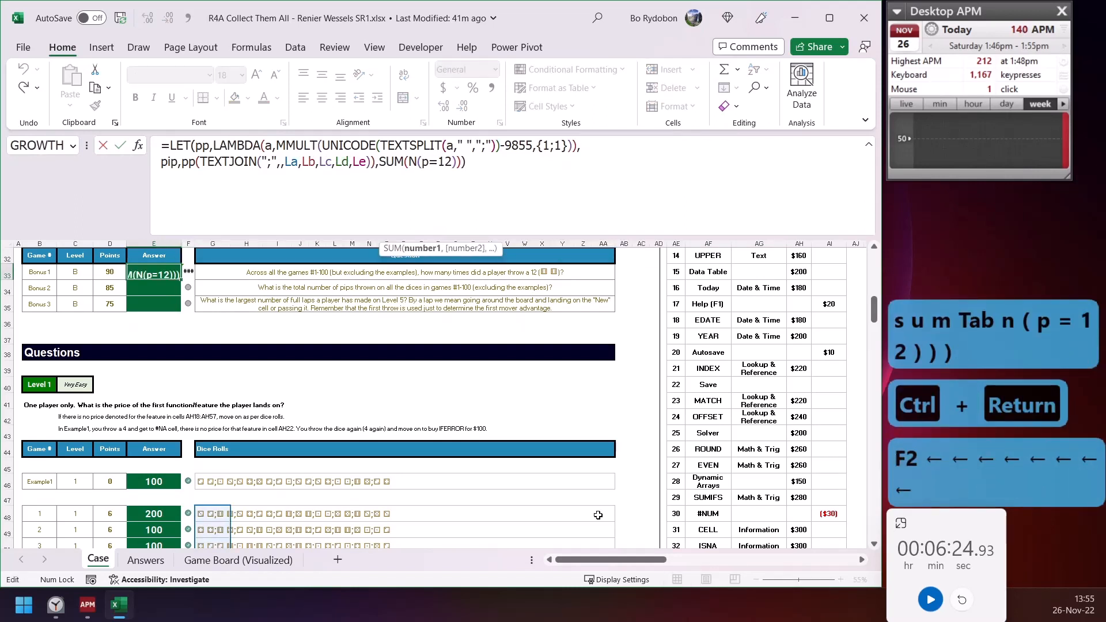
key(Up)
key(Down)
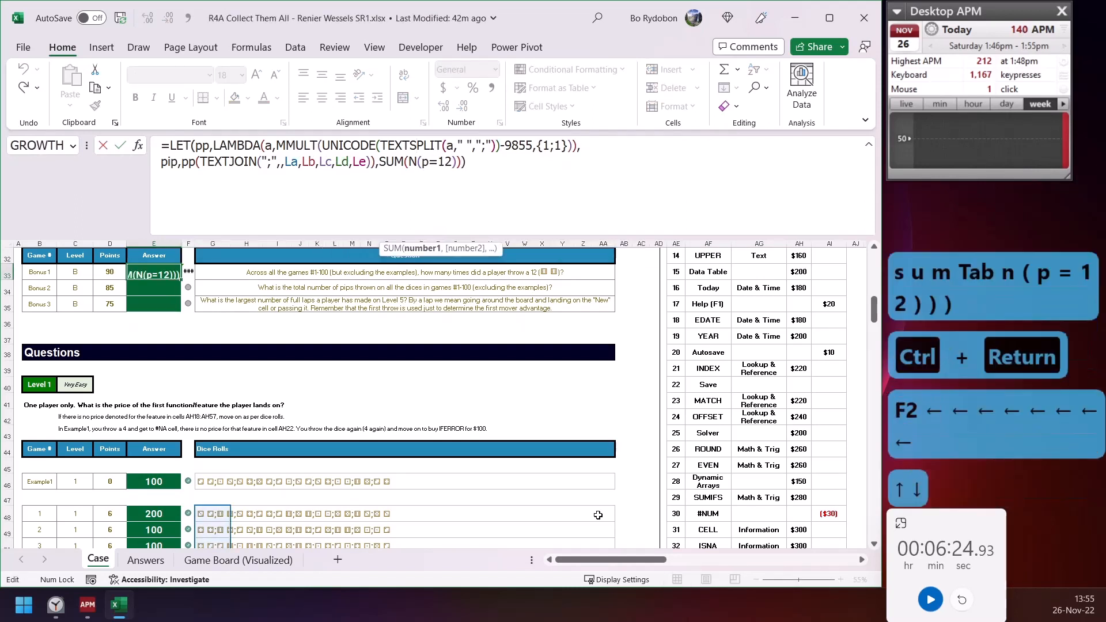
key(Up)
key(Down)
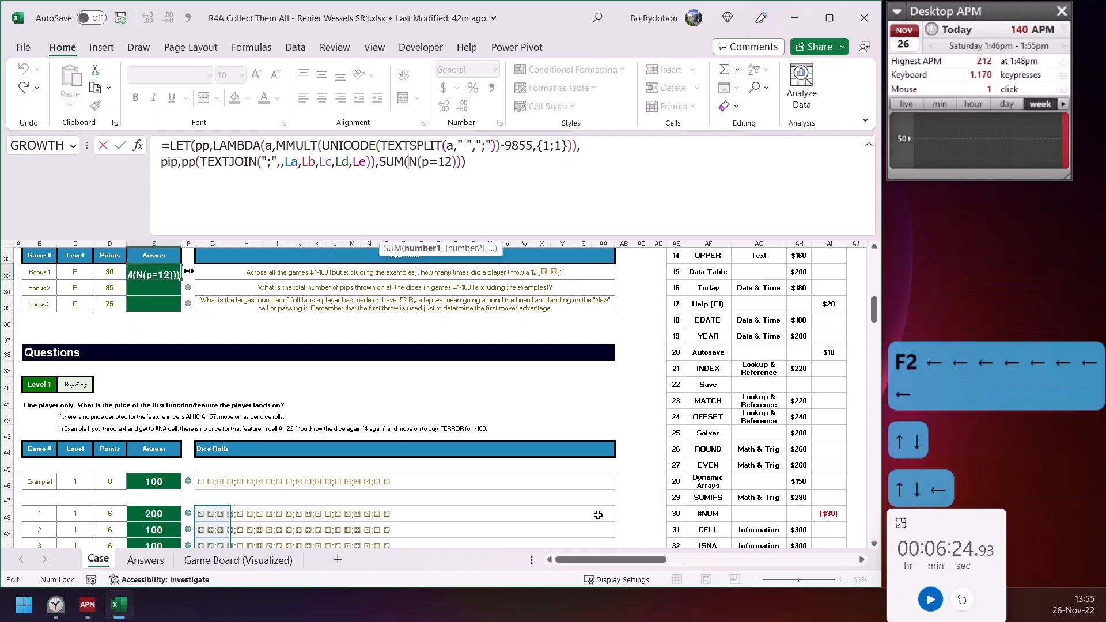
key(Left)
key(Left)
key(Left)
key(Left)
key(Left)
key(Left)
key(Left)
key(Left)
key(Left)
key(Left)
key(Left)
key(Left)
key(Left)
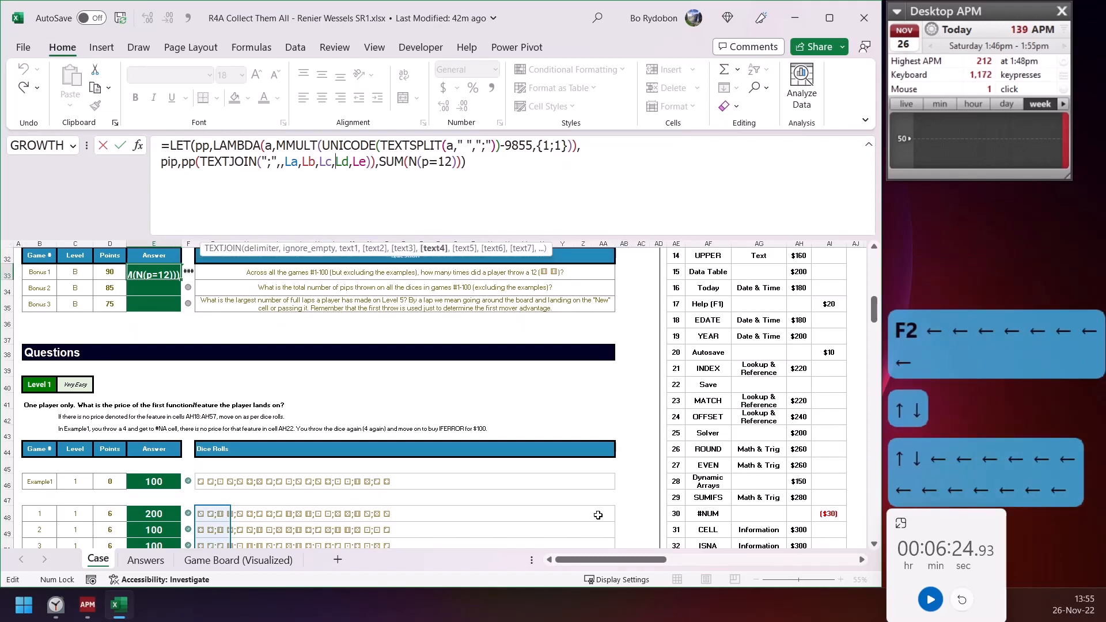
key(Right)
key(Right)
key(Right)
key(Right)
key(Right)
key(Right)
key(Right)
key(Right)
key(Right)
key(Right)
key(Right)
key(Right)
key(Right)
key(Right)
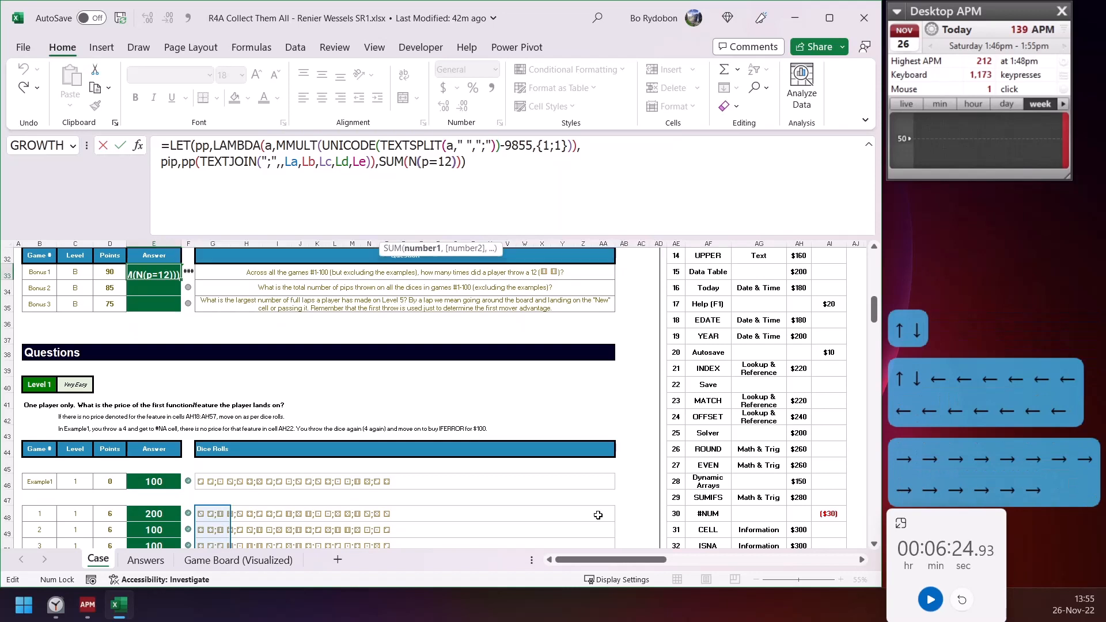
key(Right)
text(i)
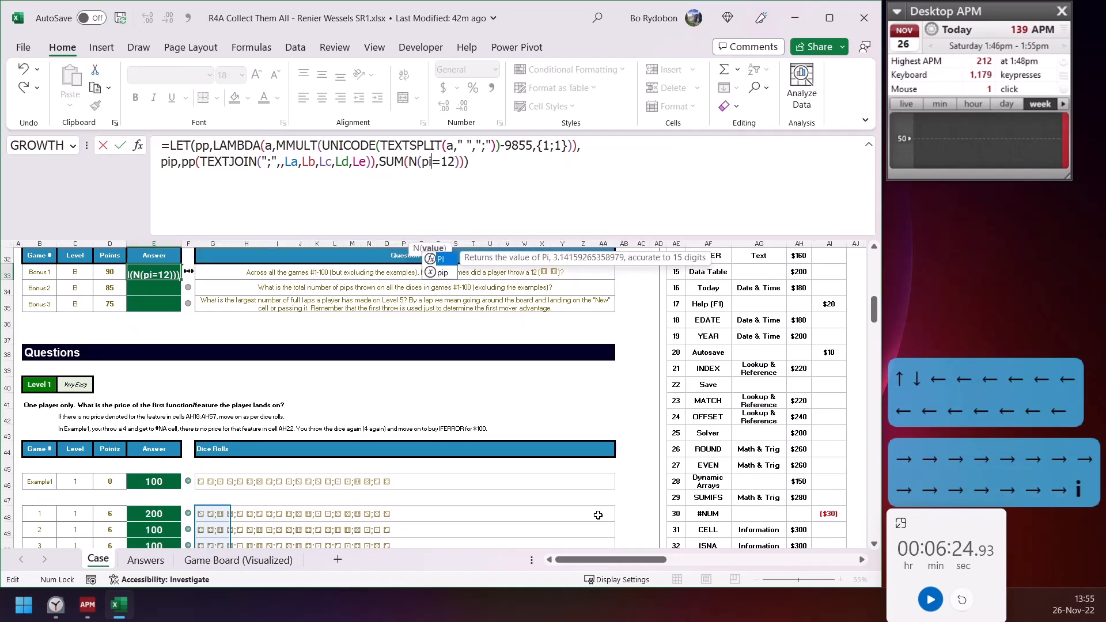
text(p)
key(Return)
key(Up)
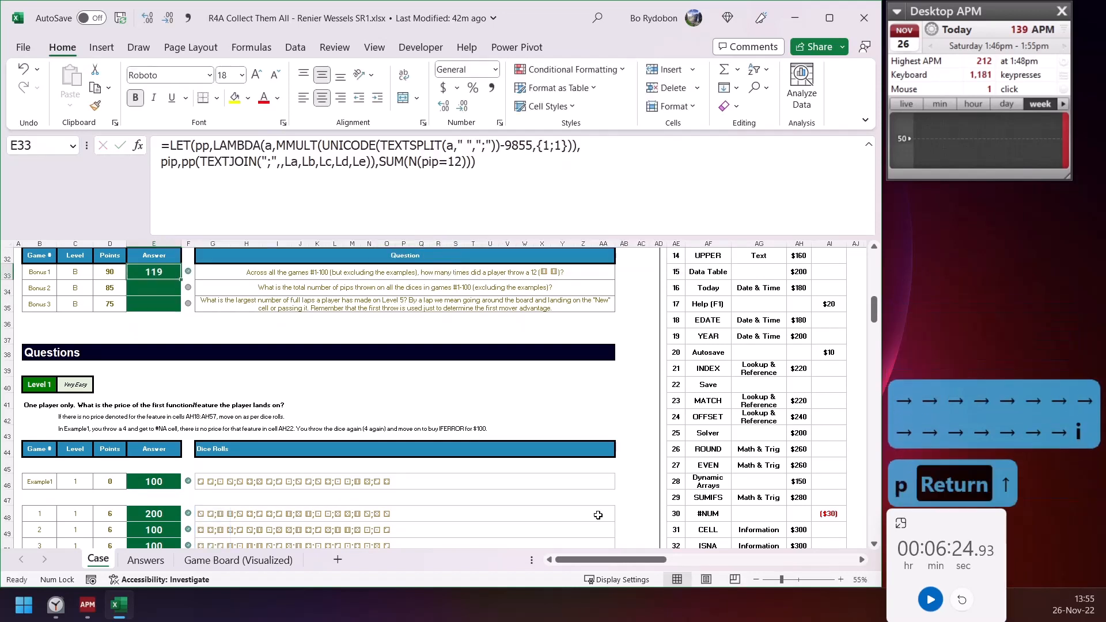
Copy the Bonus 1 formula from E33 down into E34
key(shift+Down)
key(ctrl+d)
key(Down)
Change SUM(N(pip=12)) to SUM(pip) in E34 so it totals all pips, returning 29843
key(F2)
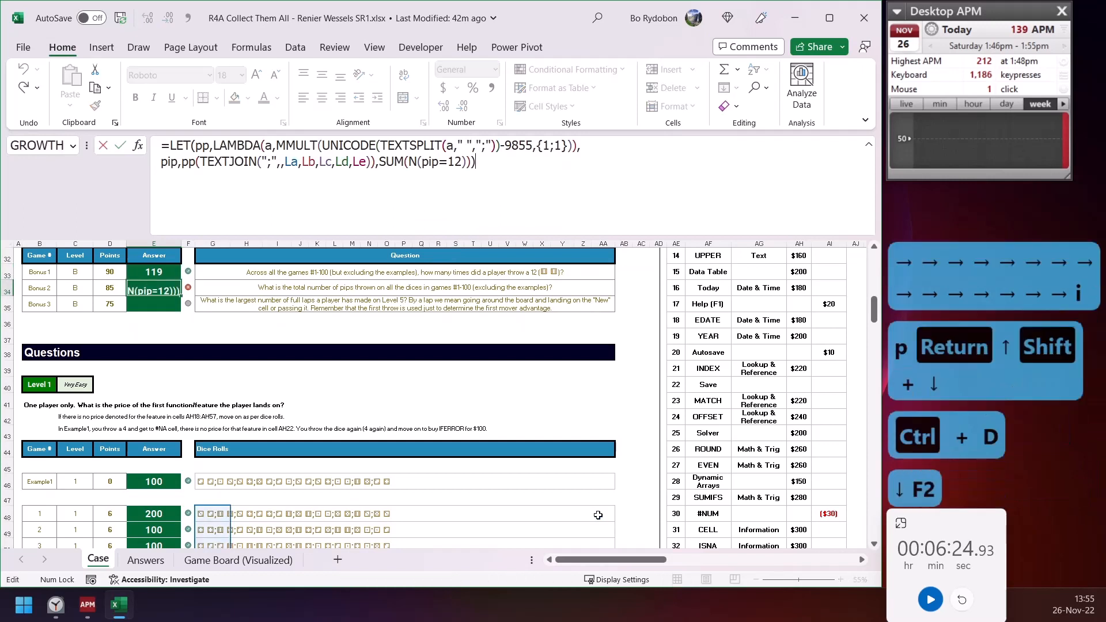
key(Left)
key(Left)
key(Left)
key(Left)
key(Left)
key(Left)
key(Left)
key(Left)
key(Left)
key(Left)
key(Left)
key(Left)
key(Left)
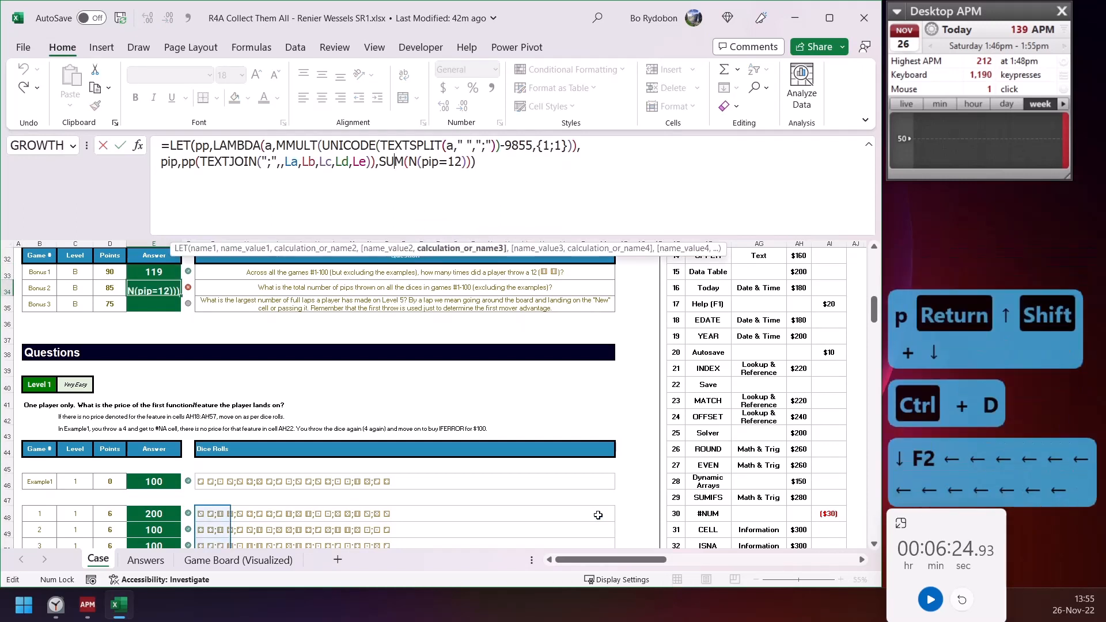
key(Right)
key(Right)
key(Right)
key(Right)
key(BackSpace)
key(BackSpace)
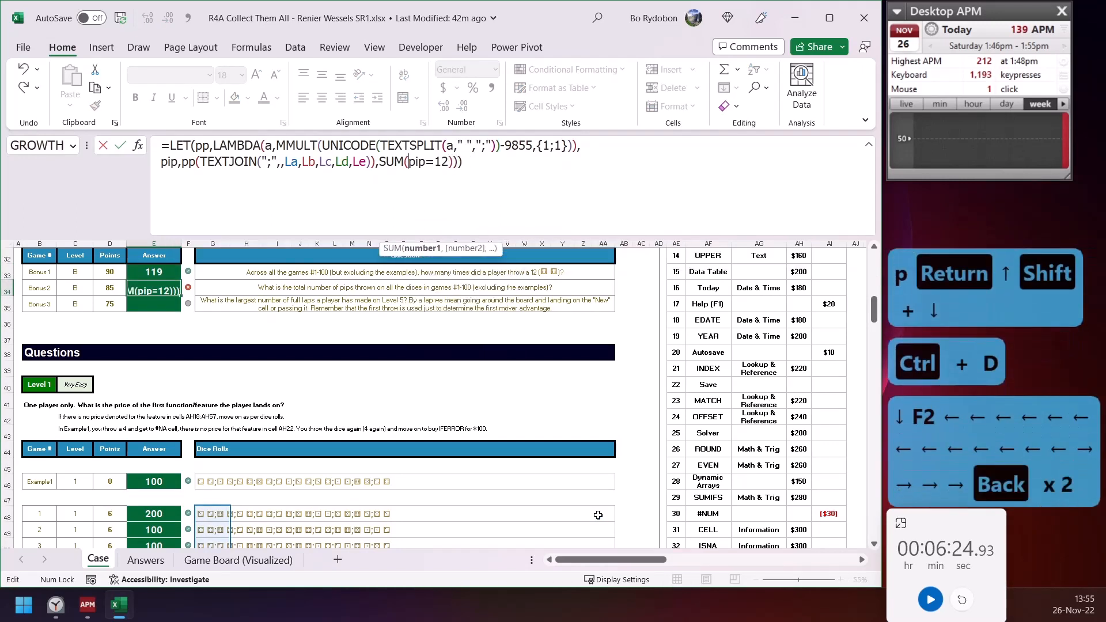
key(BackSpace)
text(()
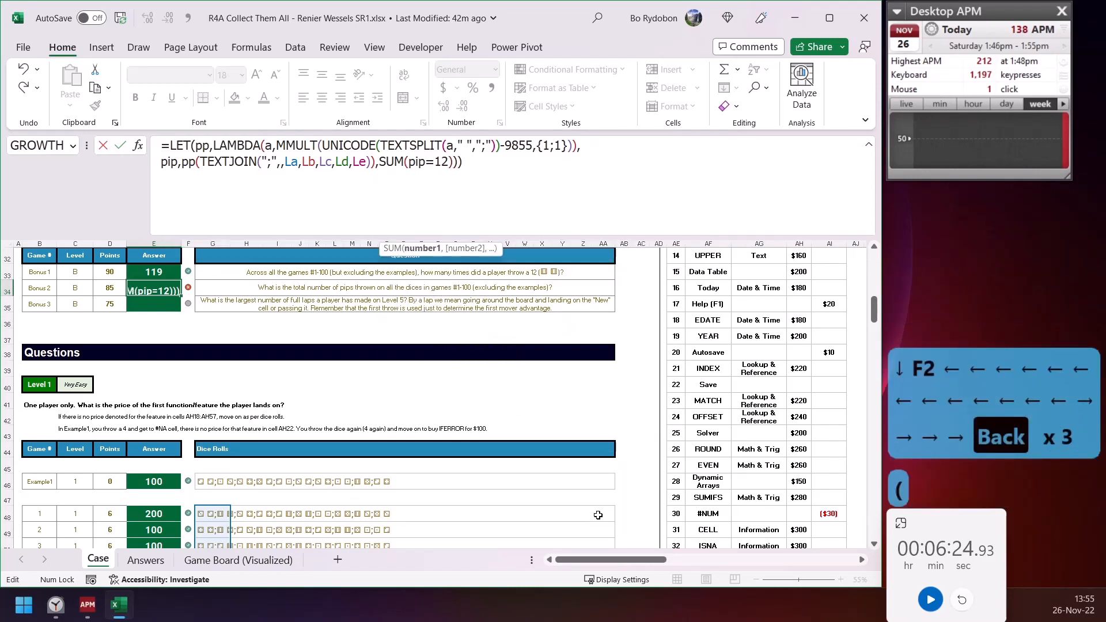
key(Right)
key(Right)
key(Right)
key(Delete)
key(Delete)
key(Delete)
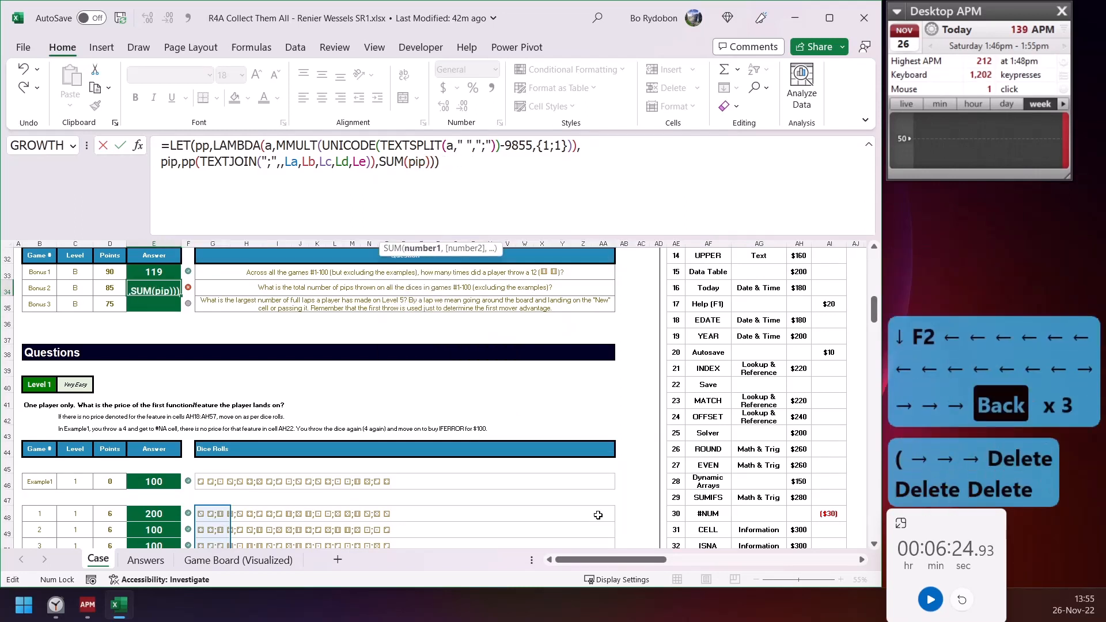
key(Right)
key(Right)
key(Delete)
key(Return)
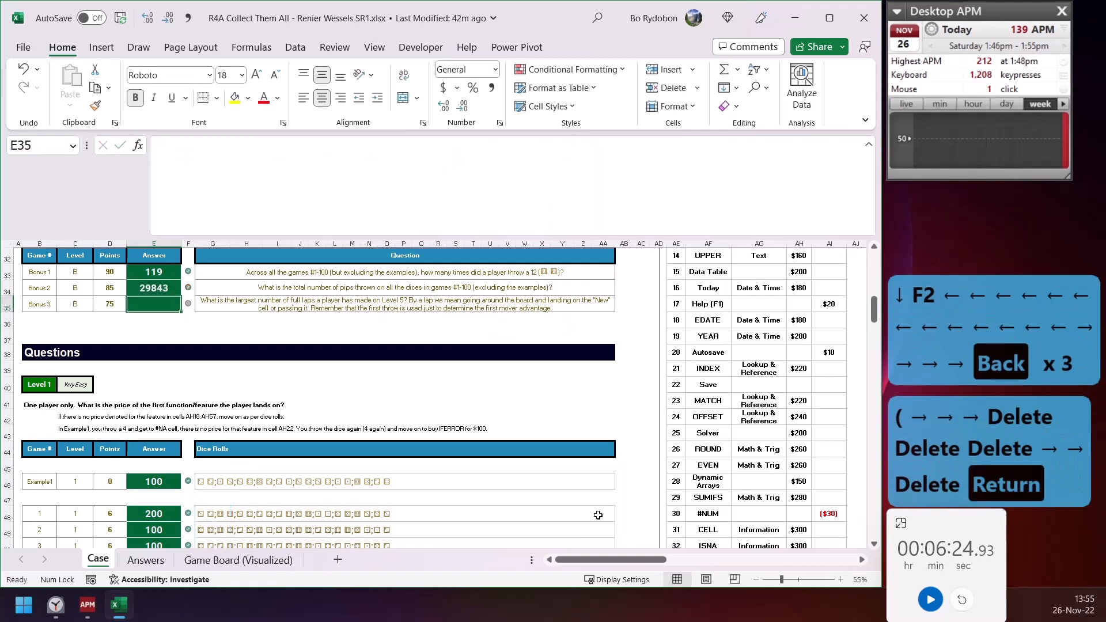
key(Up)
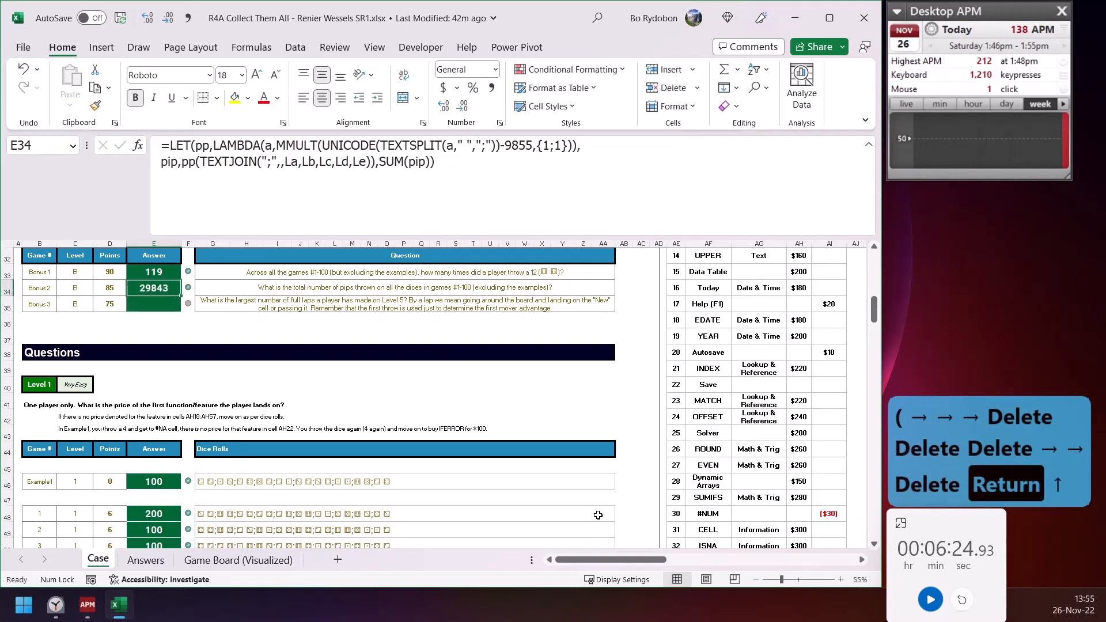
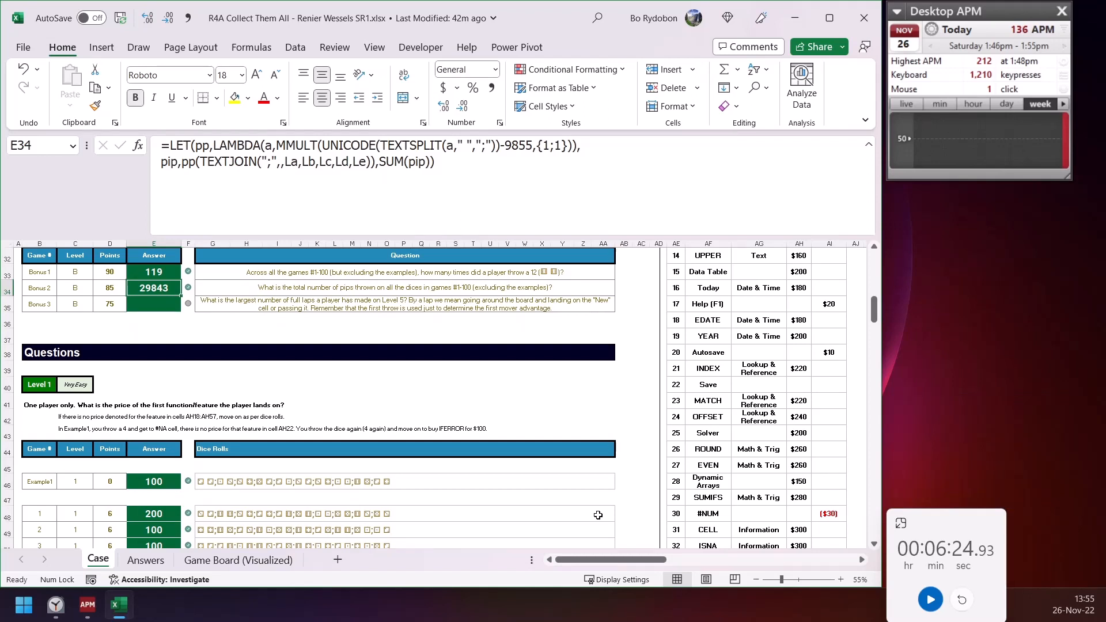
Fill the E34 formula down into E35 and select its second formula line for editing
key(shift+Down)
key(ctrl+d)
key(Down)
key(F2)
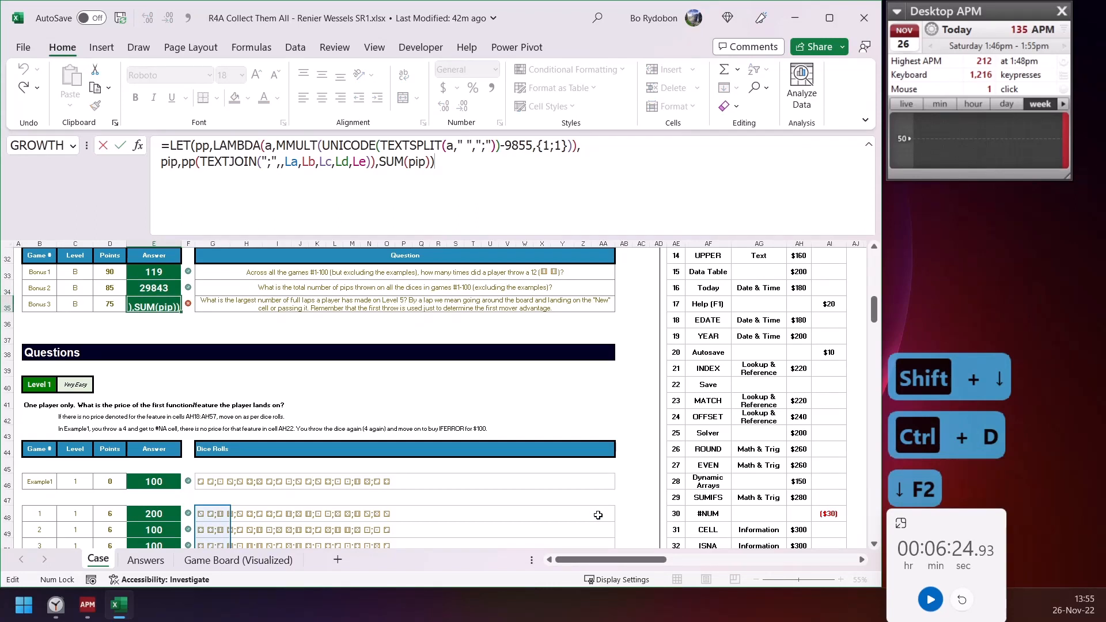
key(Left)
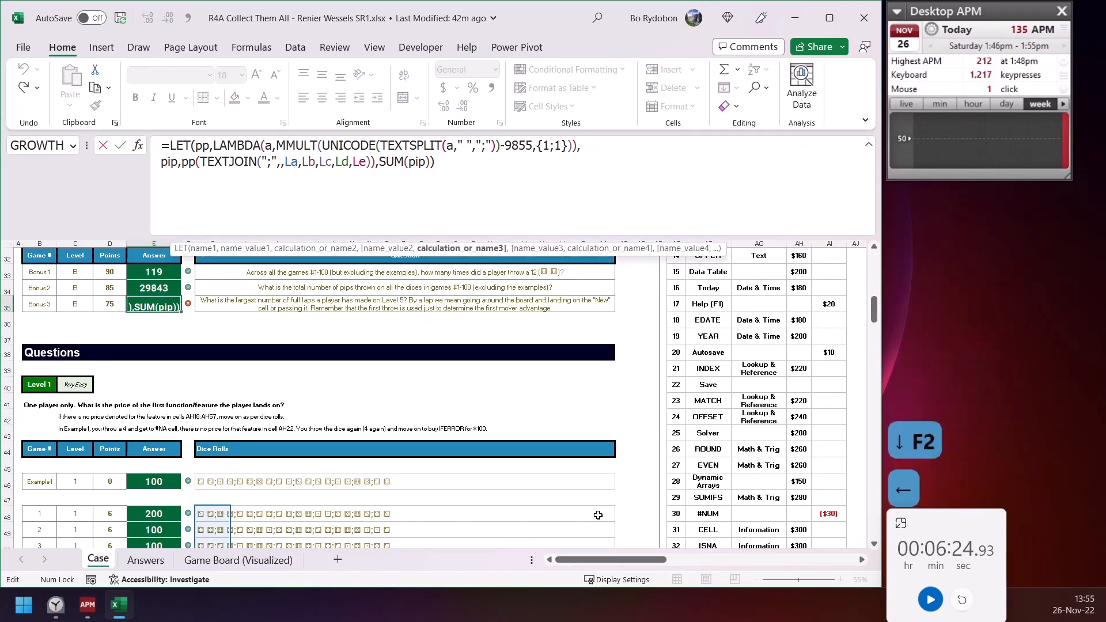
key(Right)
key(shift+Left)
key(shift+Left)
key(shift+Left)
key(shift+Left)
key(shift+Left)
key(shift+Left)
key(shift+Left)
key(shift+Left)
key(shift+Left)
key(shift+Left)
key(shift+Left)
key(shift+Left)
key(shift+Left)
key(shift+Left)
key(shift+Left)
key(shift+Left)
key(shift+Left)
key(shift+Left)
key(shift+Left)
key(shift+Left)
key(shift+Left)
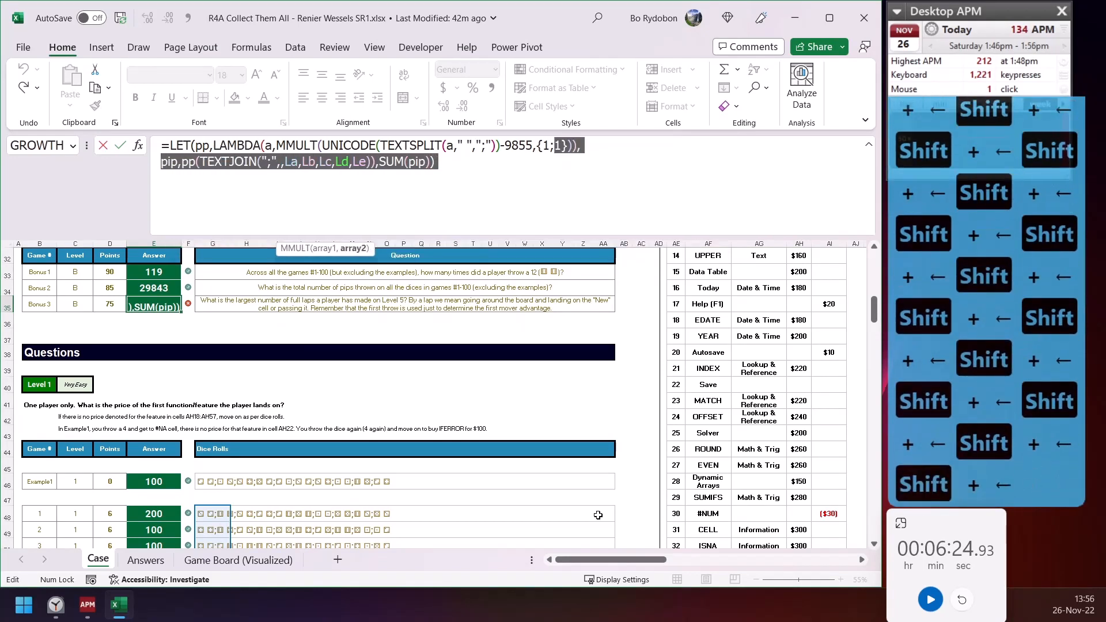
key(Right)
key(Right)
key(Up)
key(Up)
key(Down)
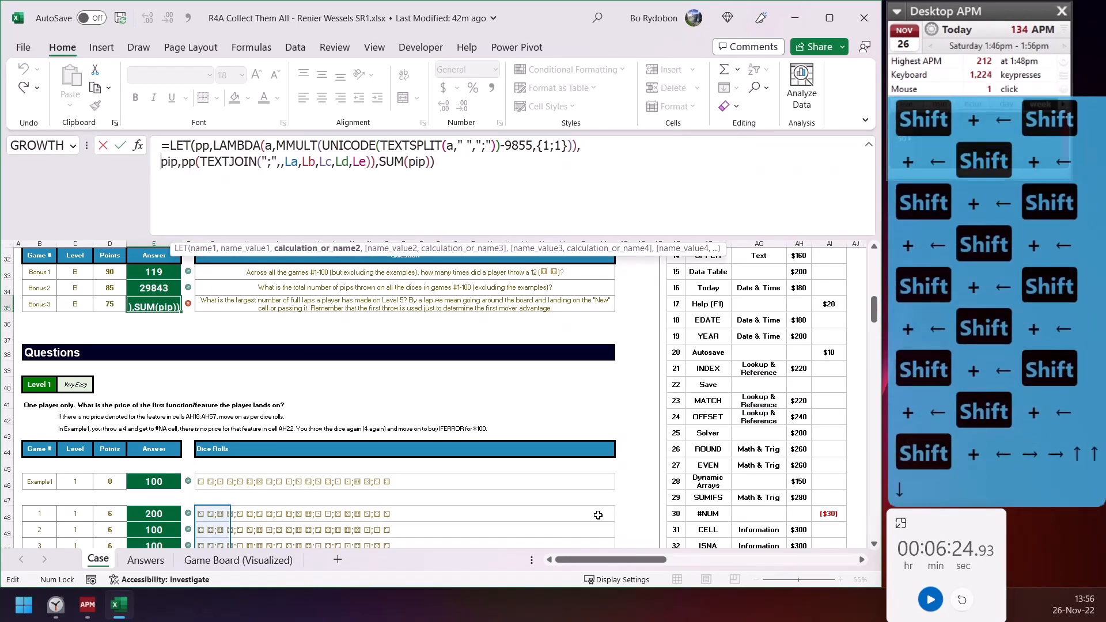
key(shift+End)
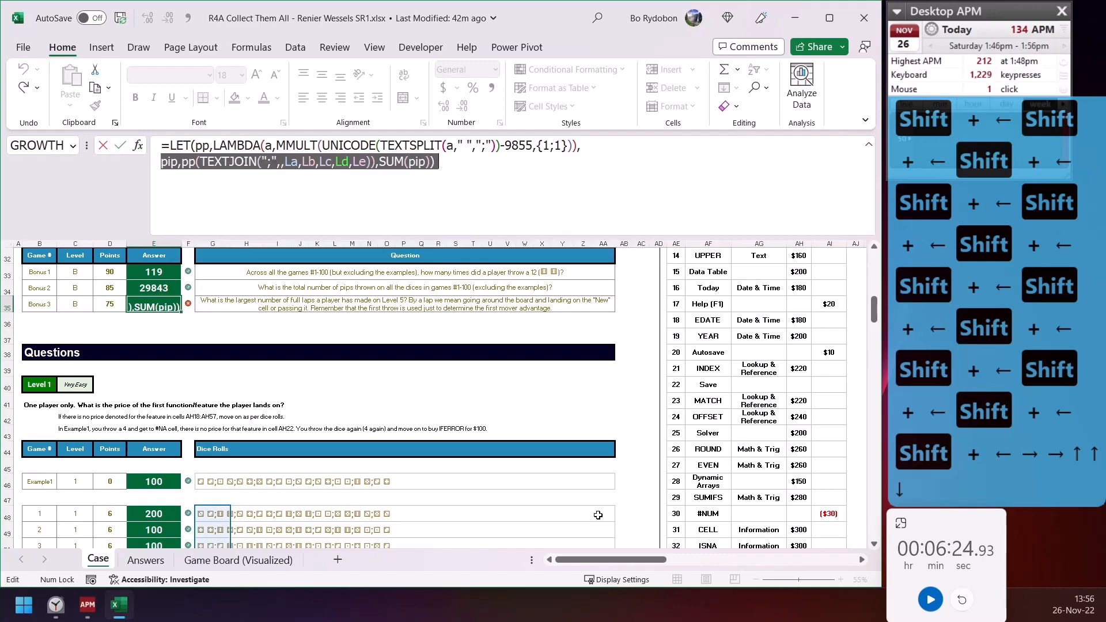
Replace that line with MAP(Le,LAMBDA(x,INT(SUM(pp(x))/40)))
text(by)
key(BackSpace)
key(BackSpace)
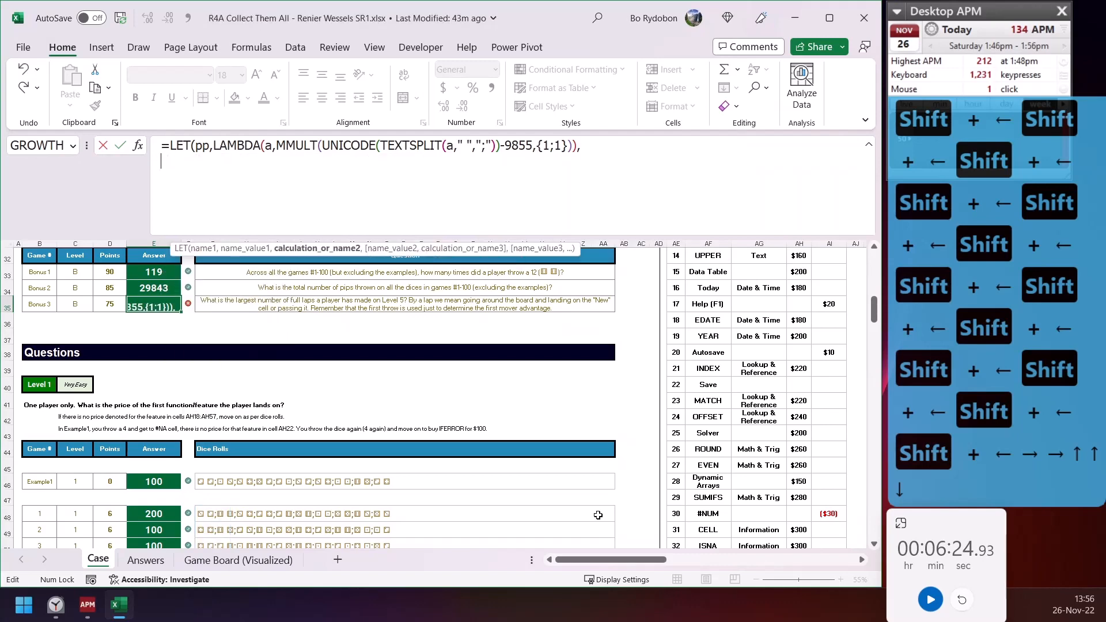
text(map)
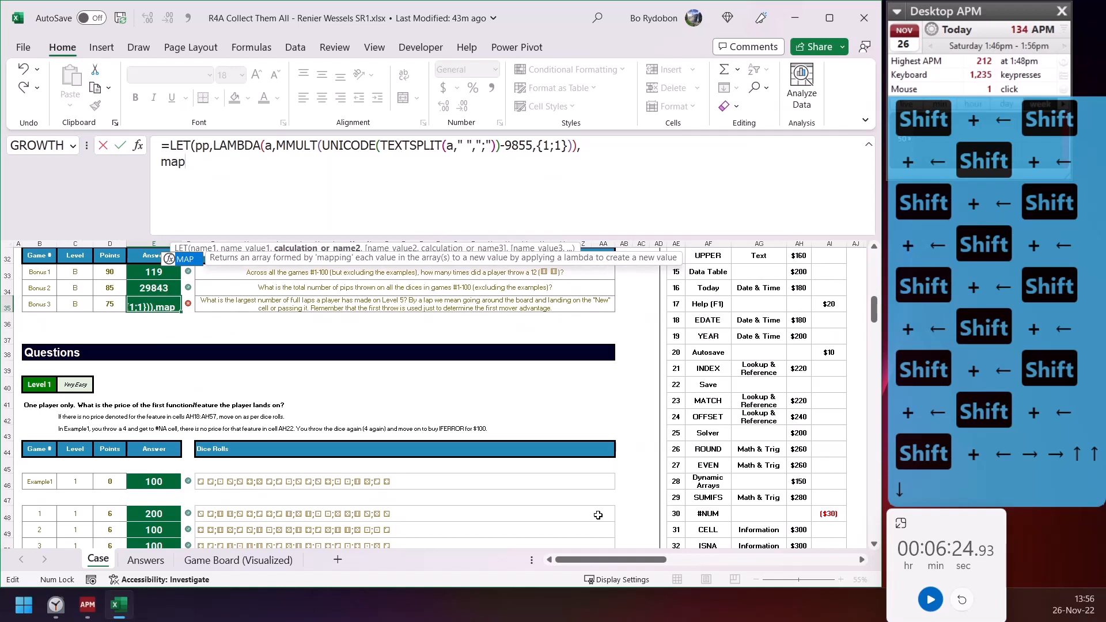
text(()
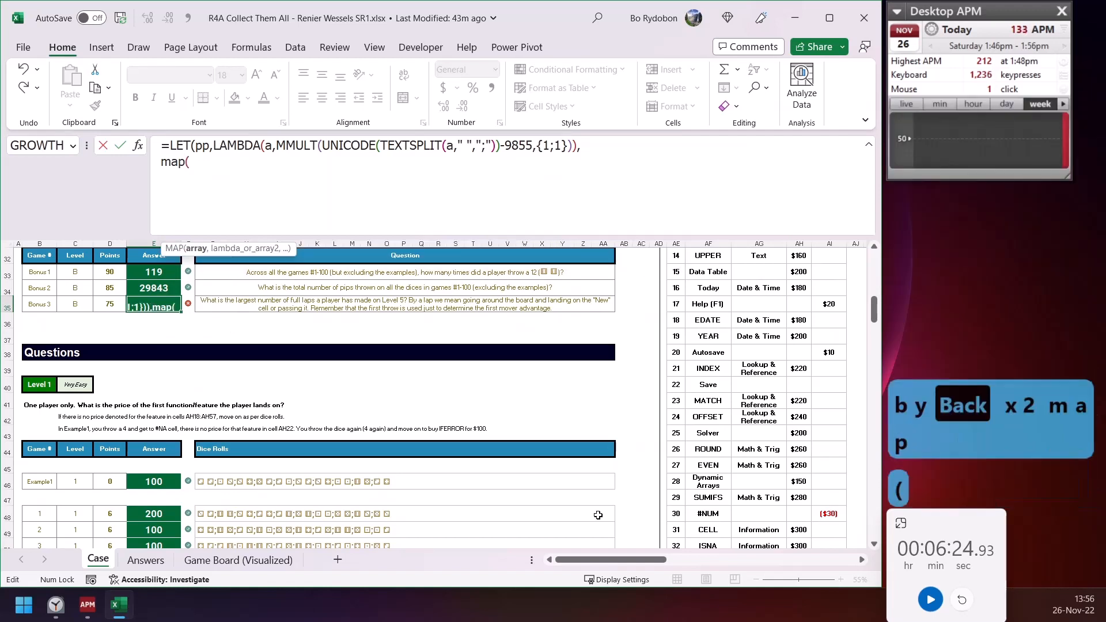
text(l)
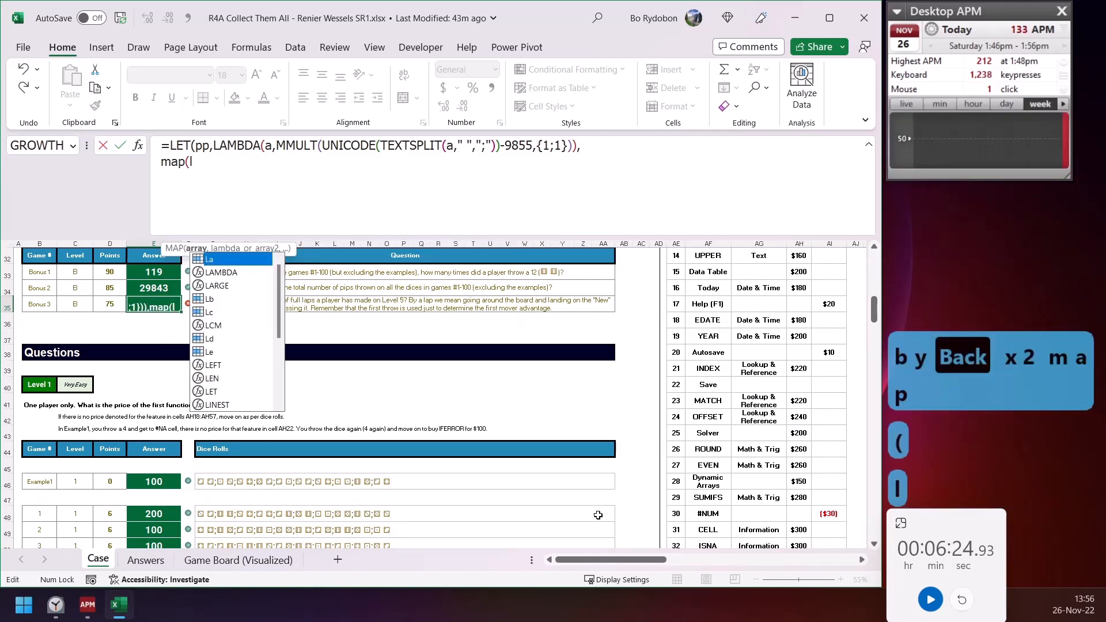
text(e,)
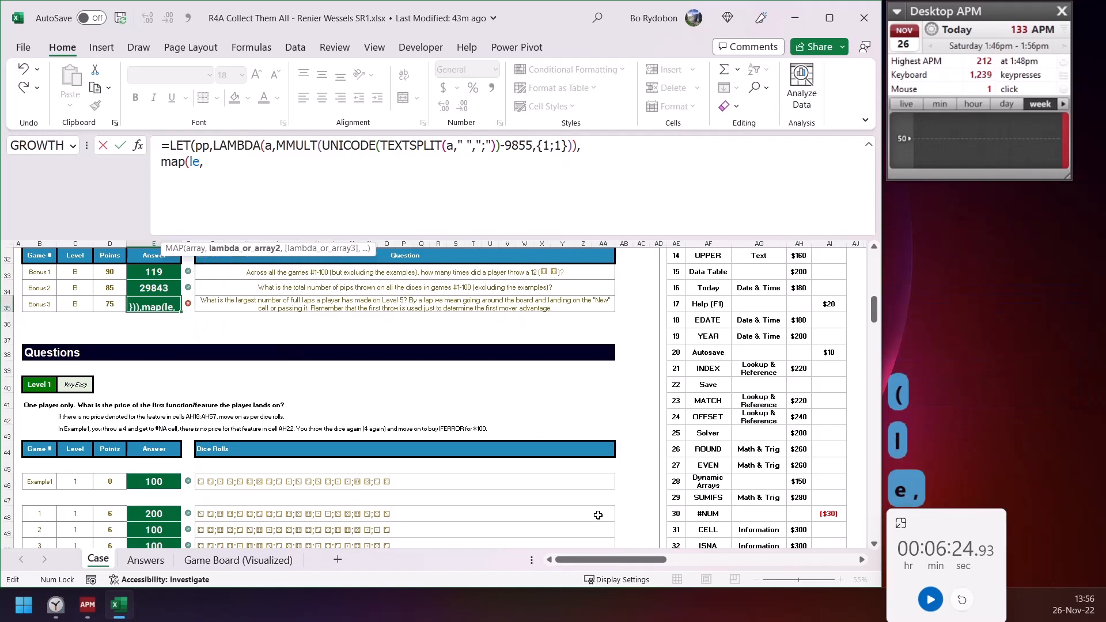
text(lamb)
key(Tab)
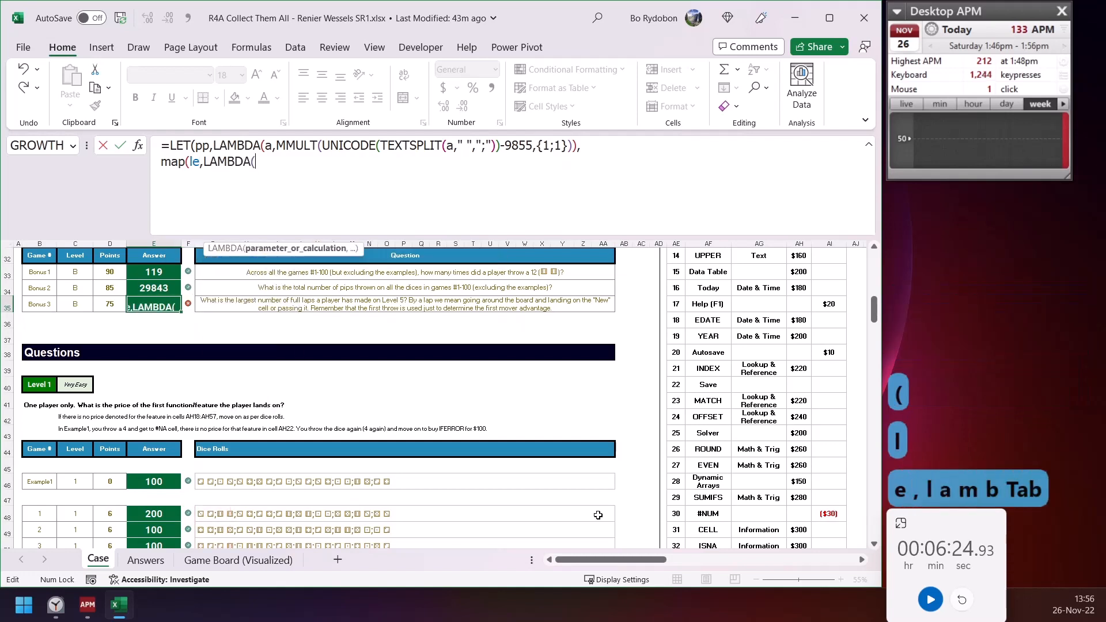
text(x,)
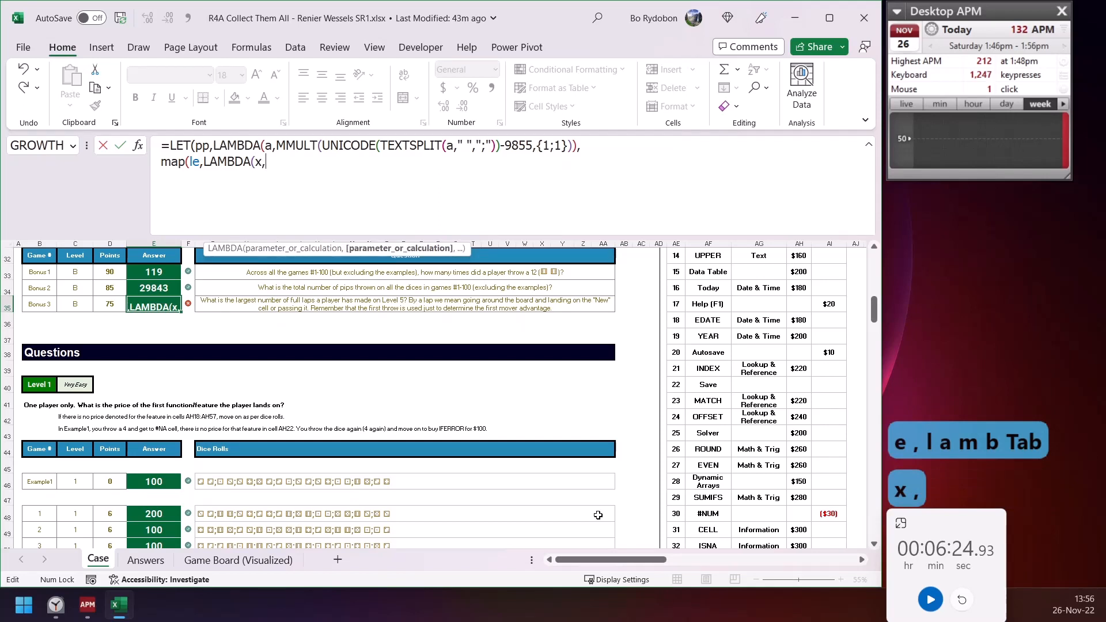
text(int)
key(Tab)
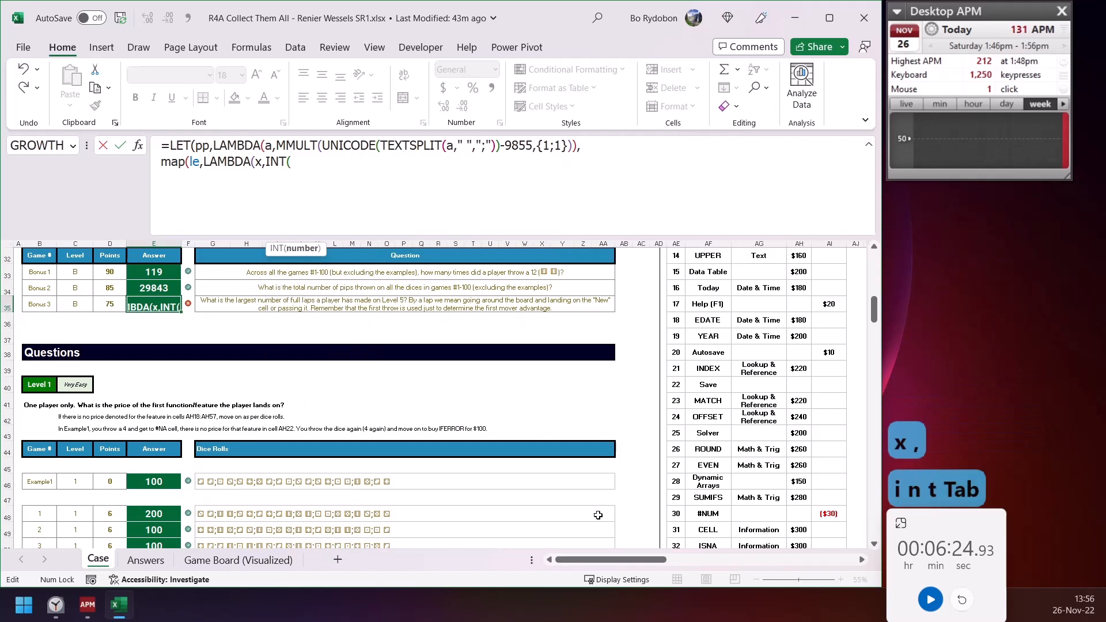
text(sum)
key(Tab)
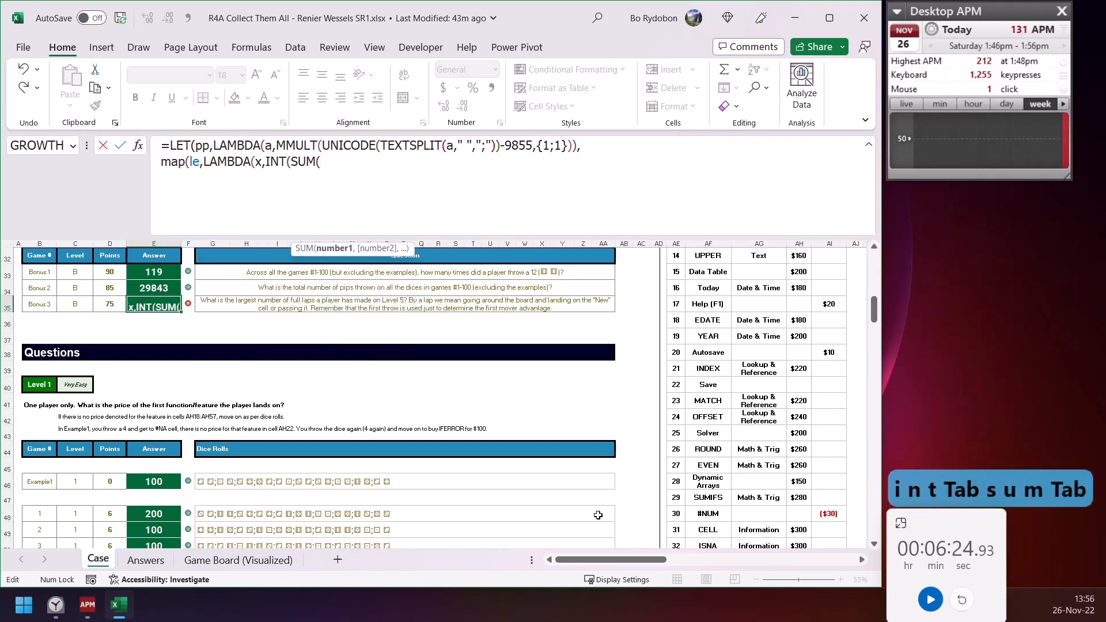
text(pp()
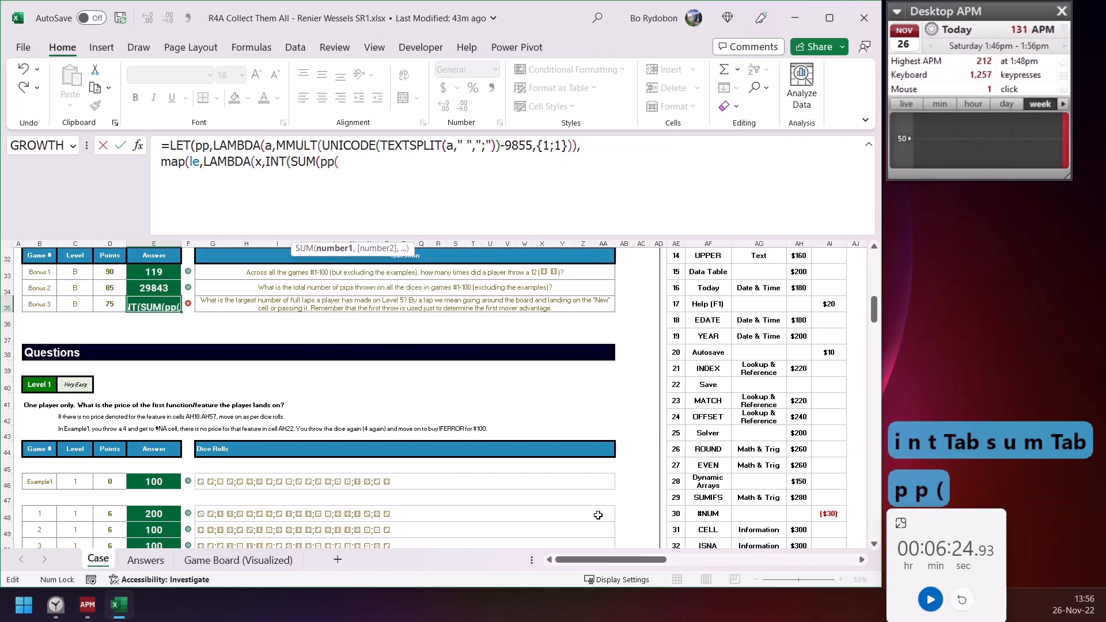
text(x)))
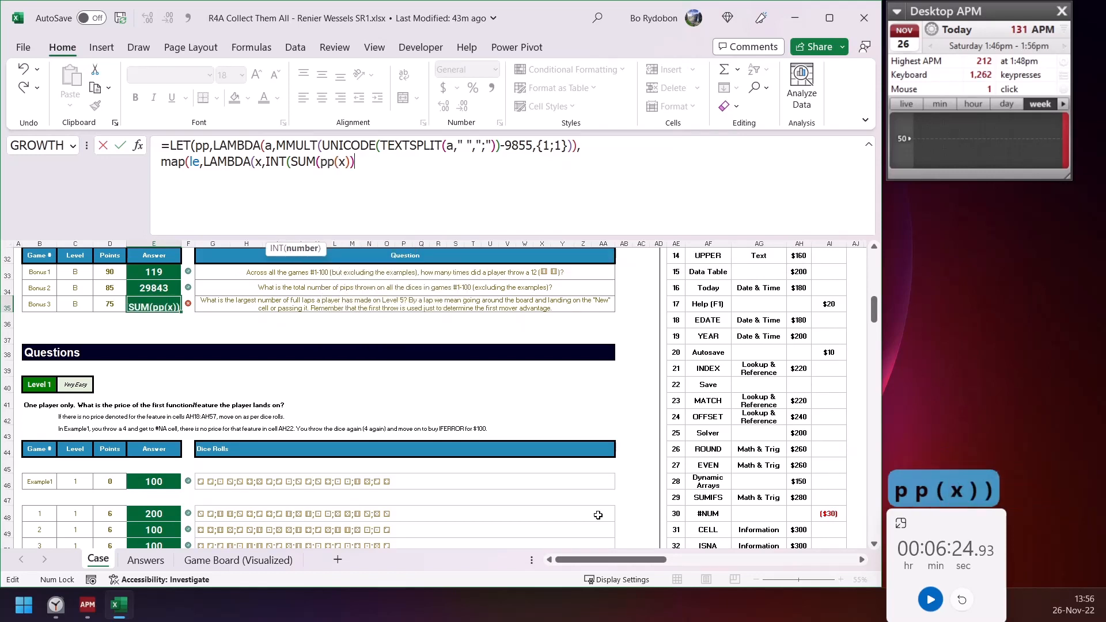
text(/)
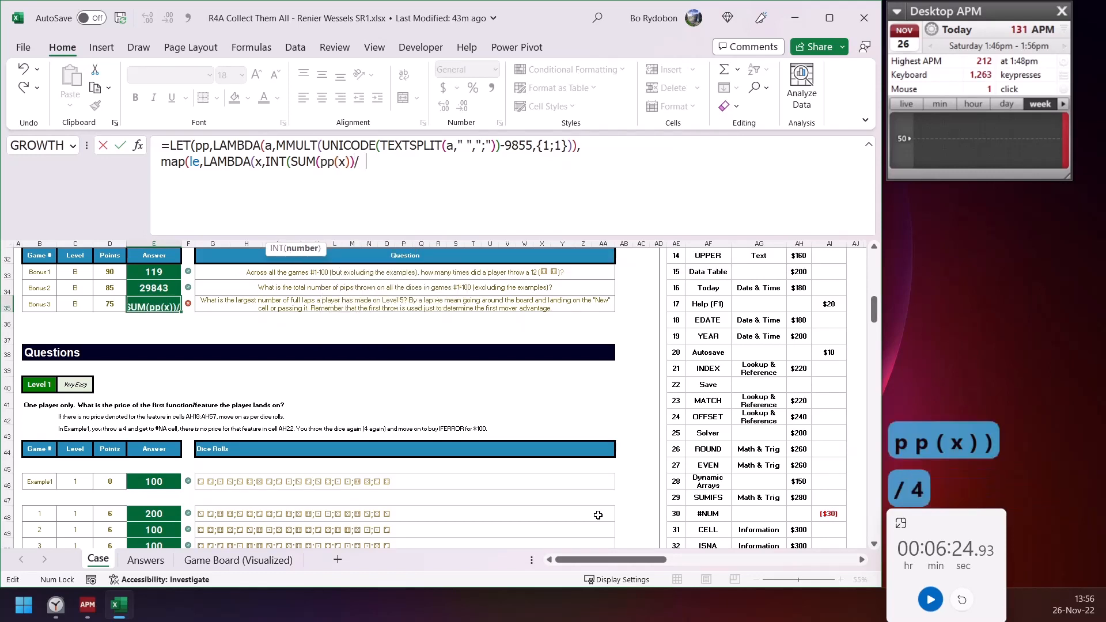
text(40))))
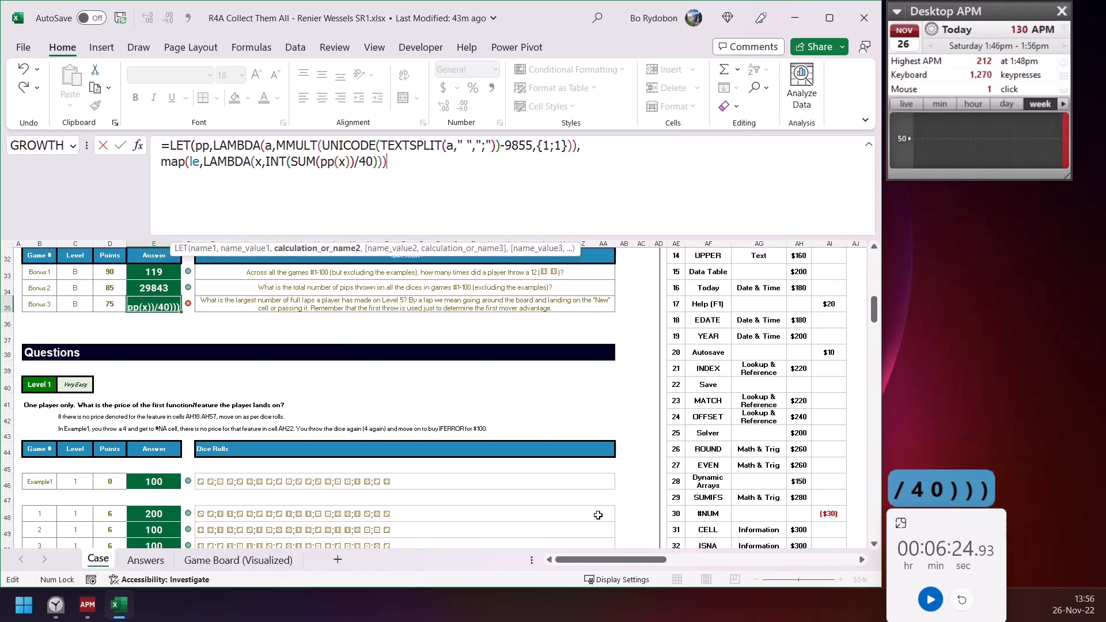
key(Left)
key(Right)
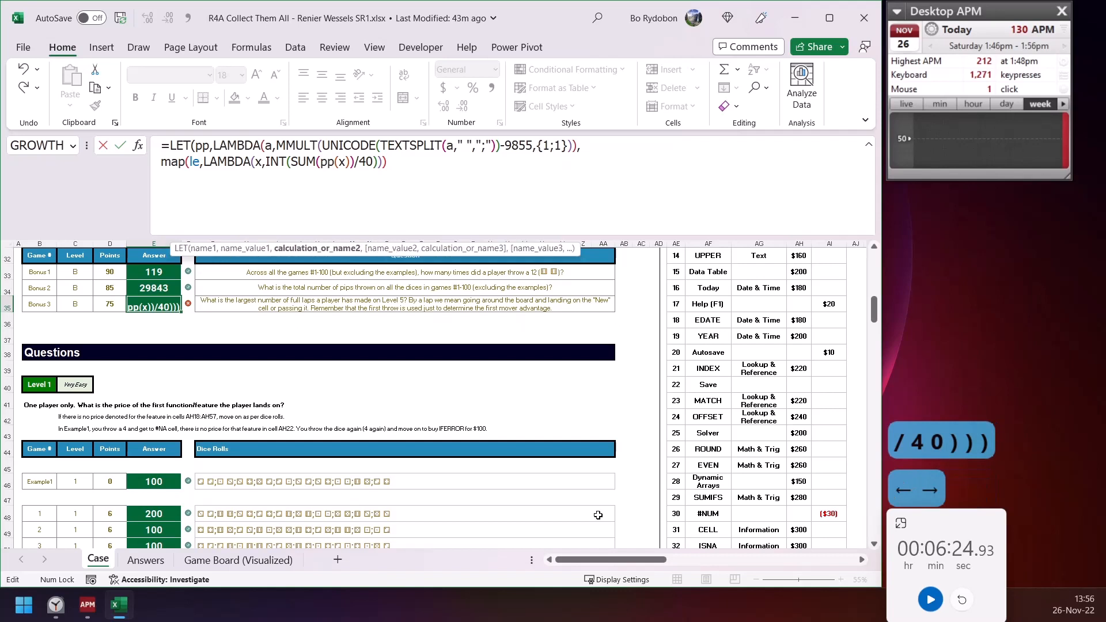
text())
Wrap the MAP in MAX and commit, so E35 returns 9
key(Up)
key(Down)
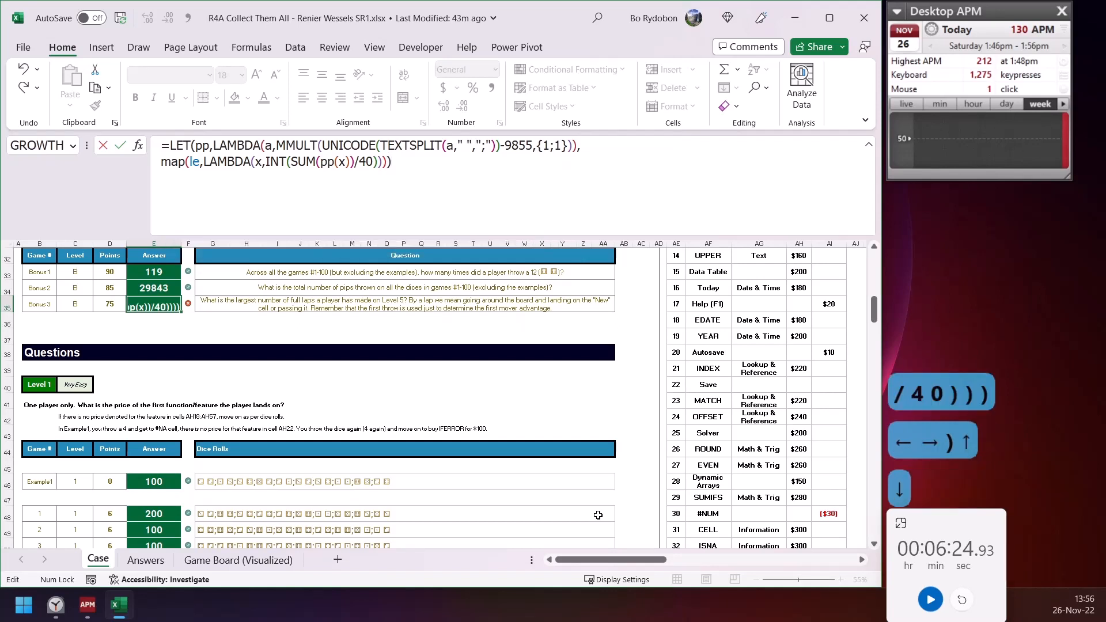
key(Up)
key(Up)
key(Up)
key(Down)
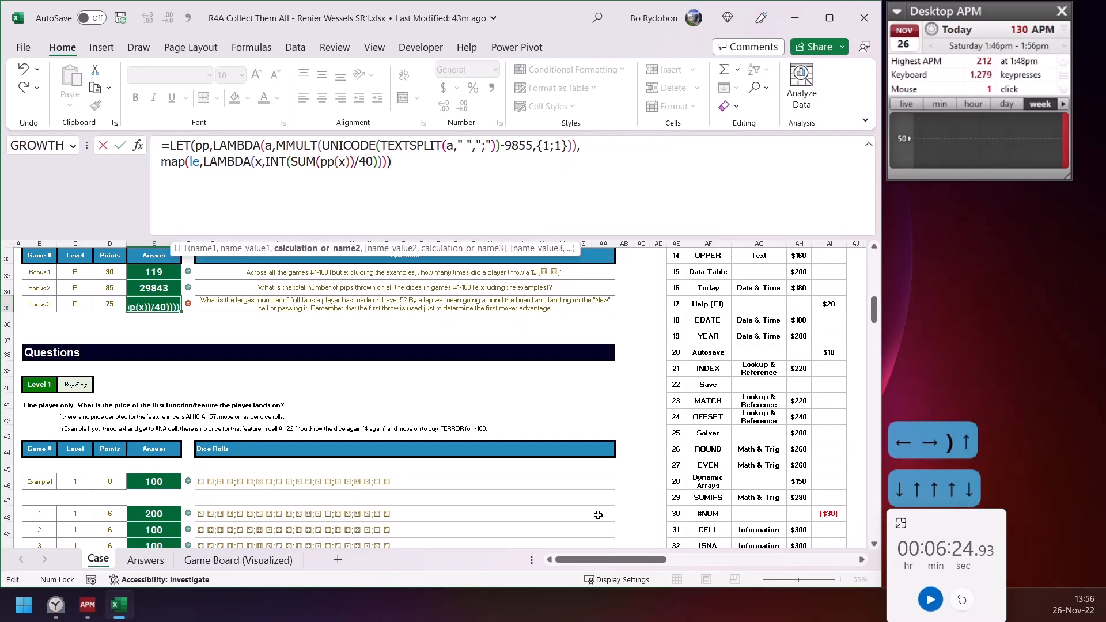
text(max)
key(Tab)
key(Down)
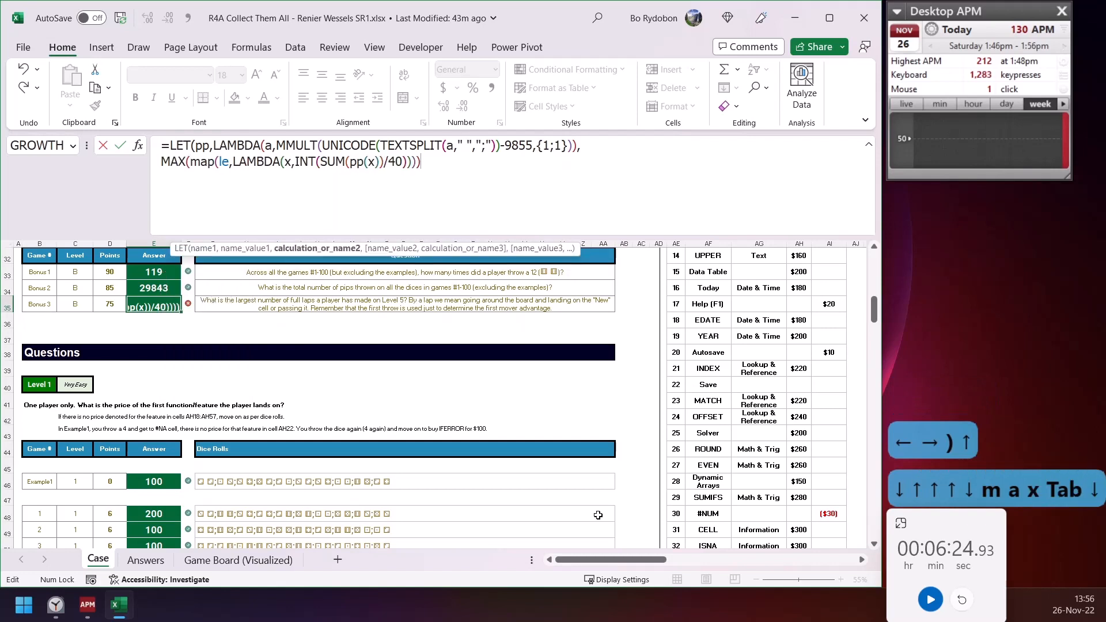
text())
key(Return)
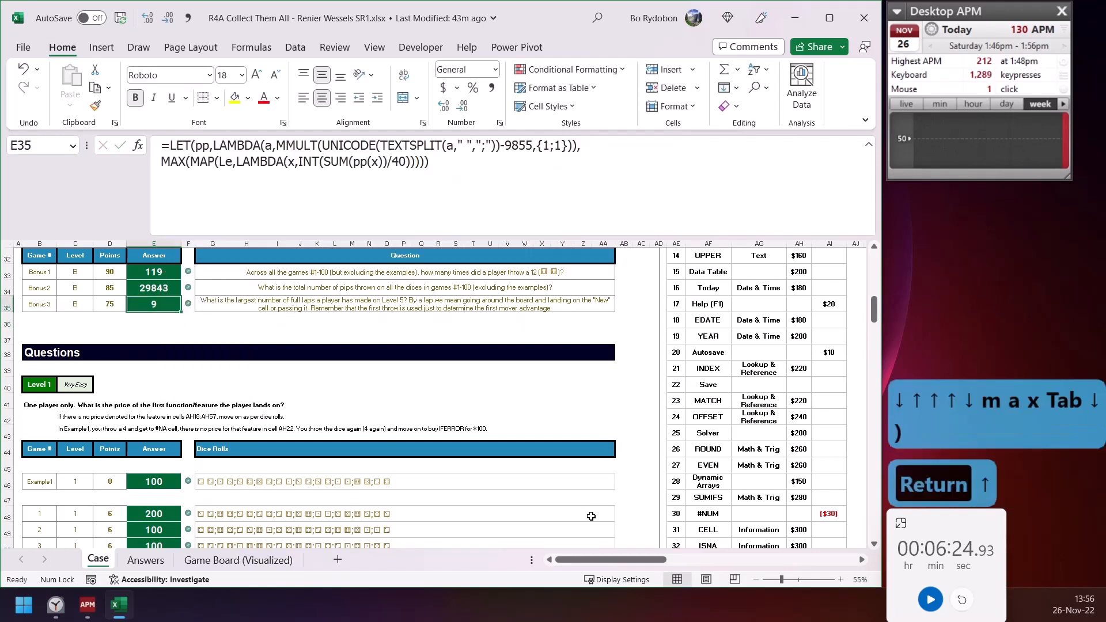
Copy game 1's LET formula text from answer cell E48
scroll(509, 464, down, 2)
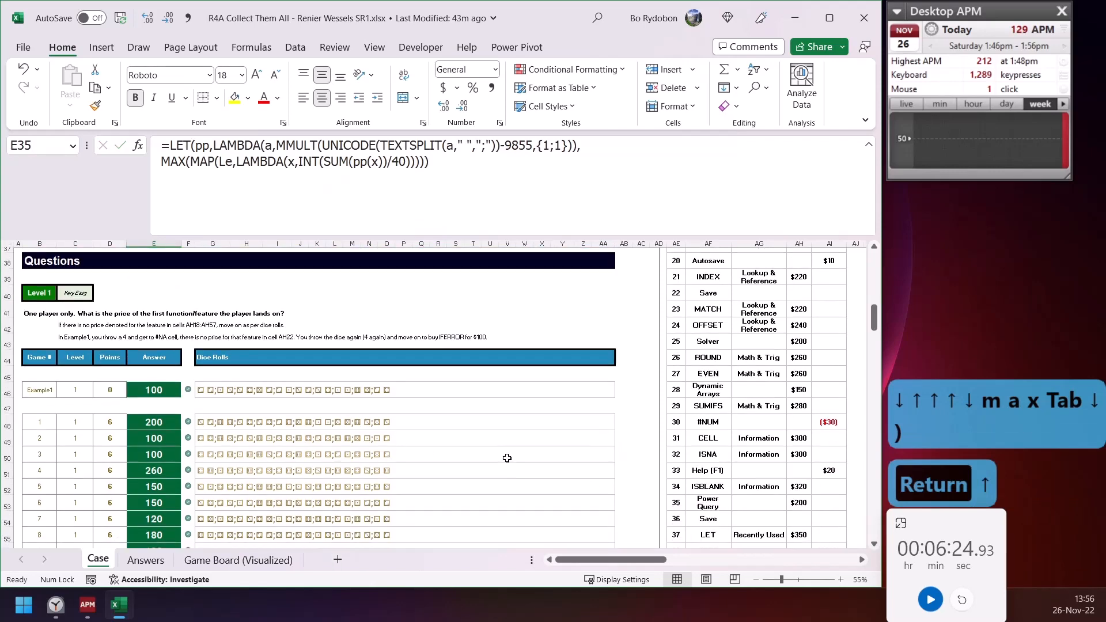
click(212, 415)
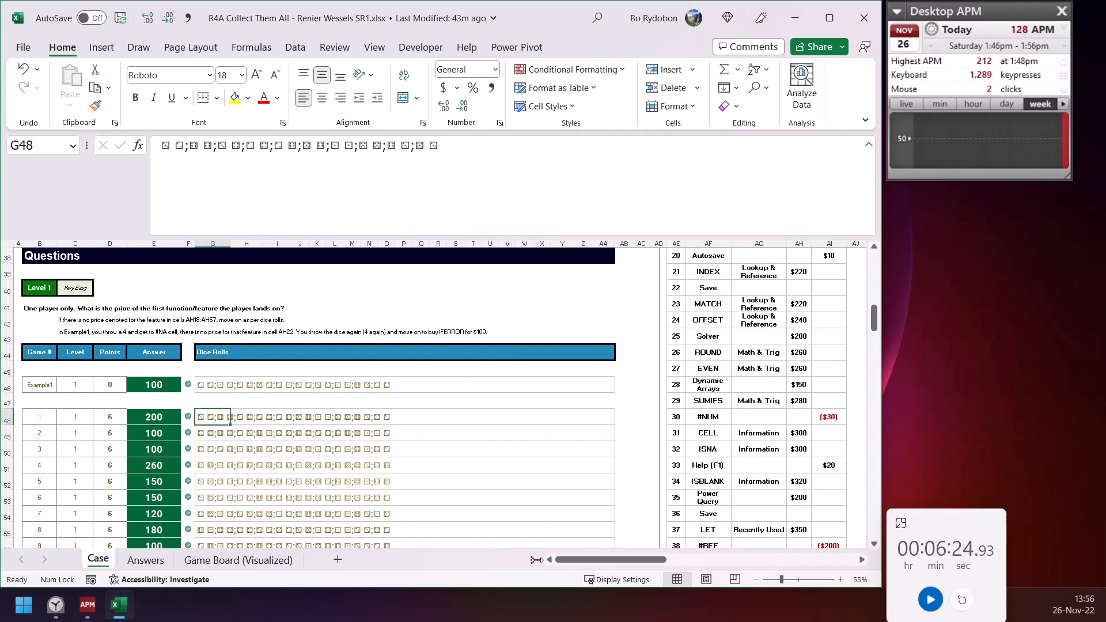
scroll(570, 565, up, 2)
scroll(604, 568, left, 3)
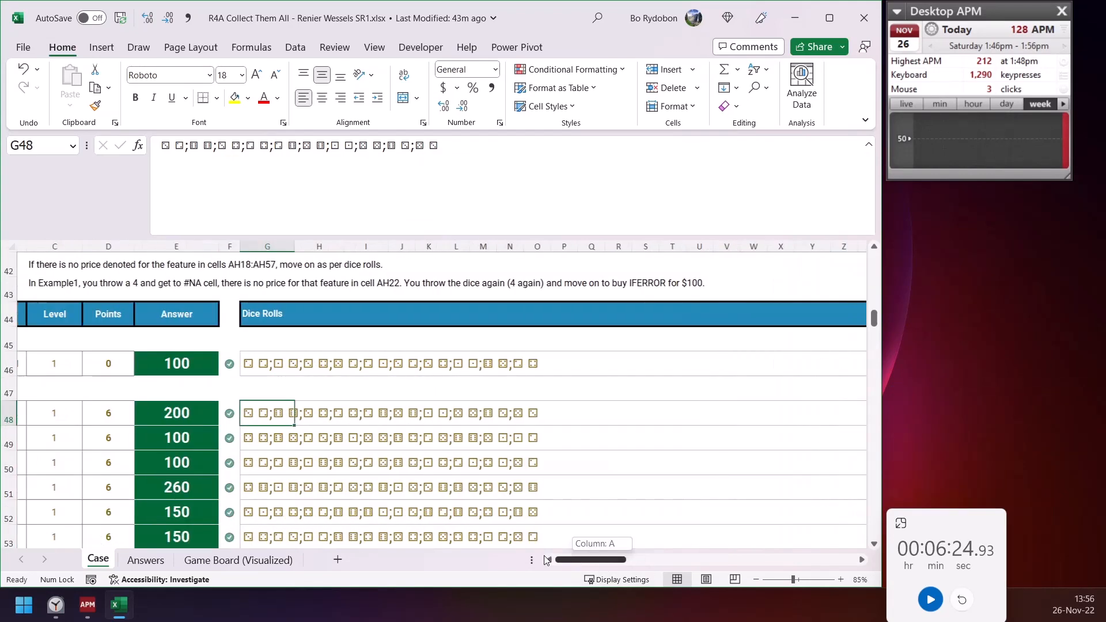
click(243, 415)
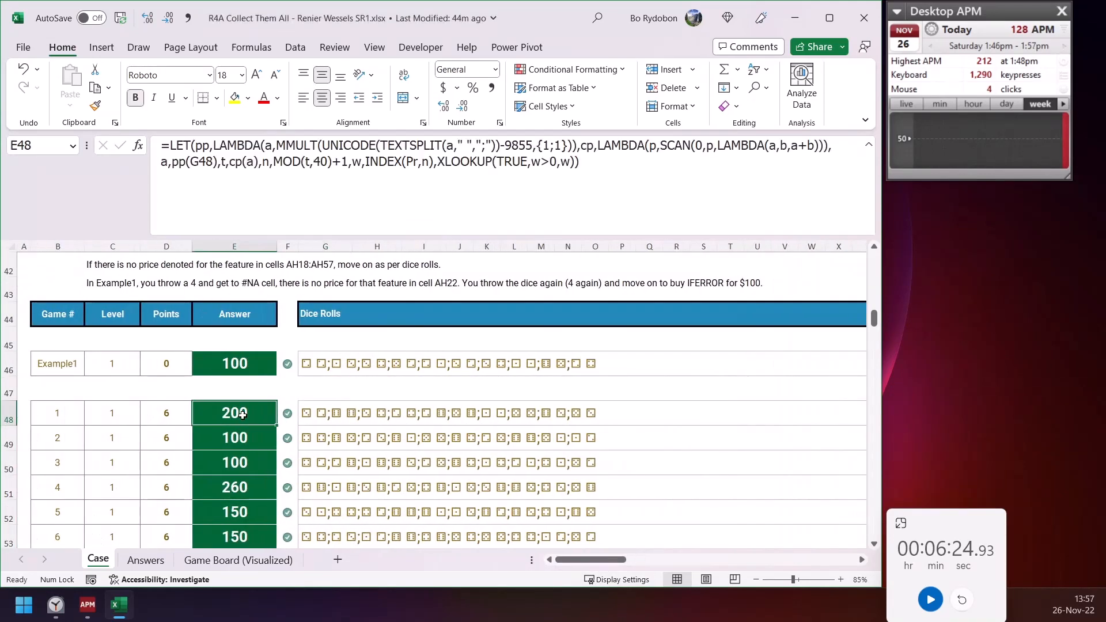
triple_click(588, 209)
key(ctrl+c)
key(Escape)
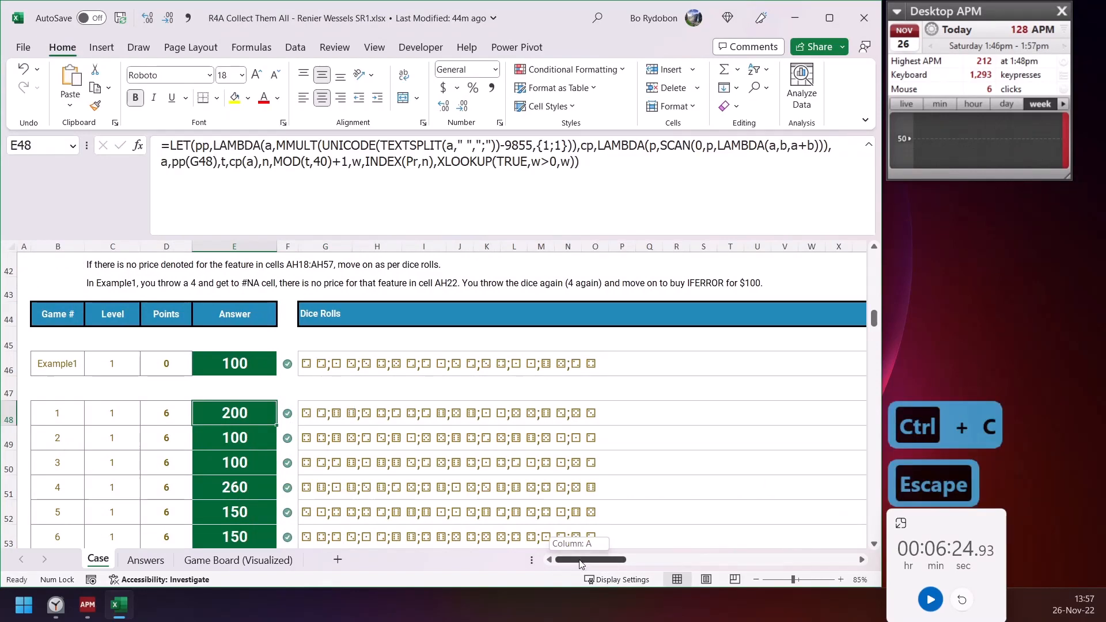
Begin a formula entry in the empty helper cell AM48
drag(581, 563, 656, 560)
click(638, 416)
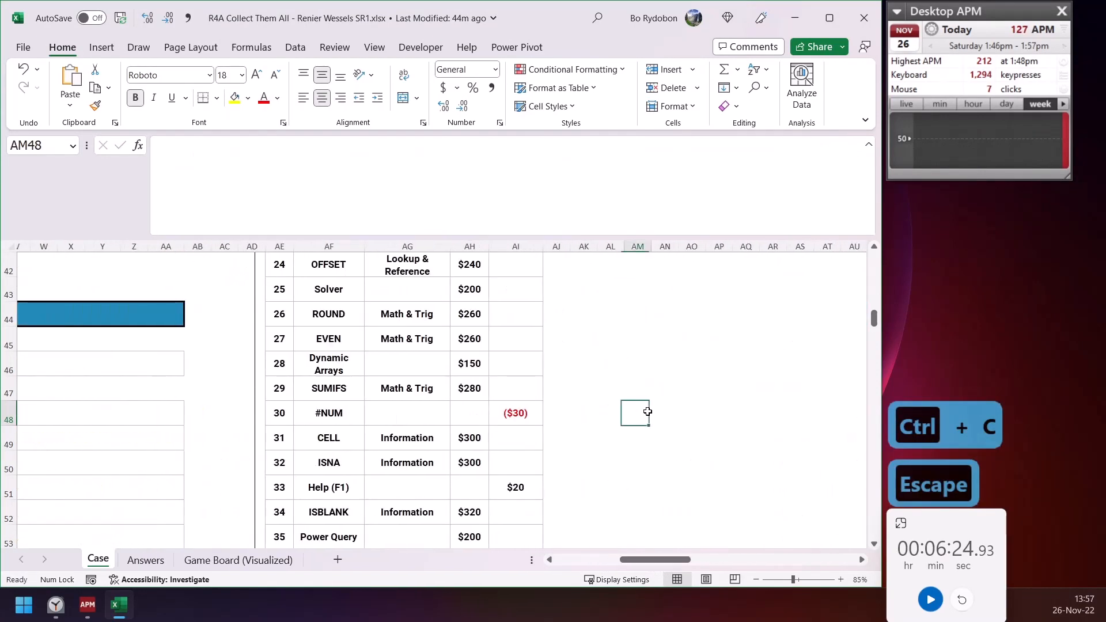
click(563, 190)
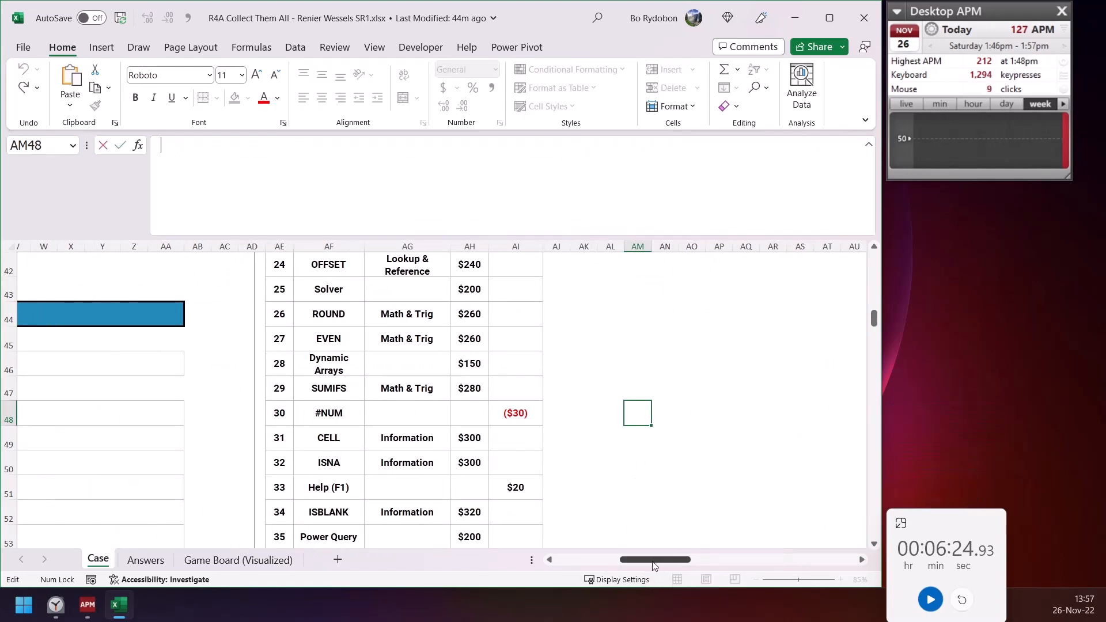
drag(655, 560, 578, 501)
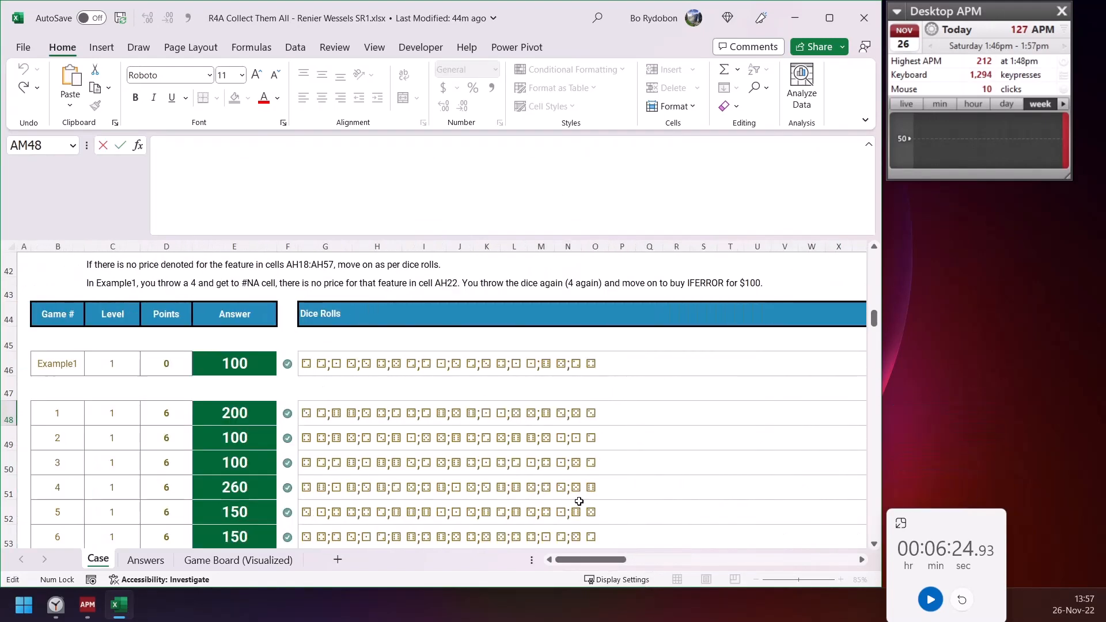
Paste the copied LET formula into helper cell Q48
click(638, 413)
click(579, 181)
key(ctrl+v)
key(Return)
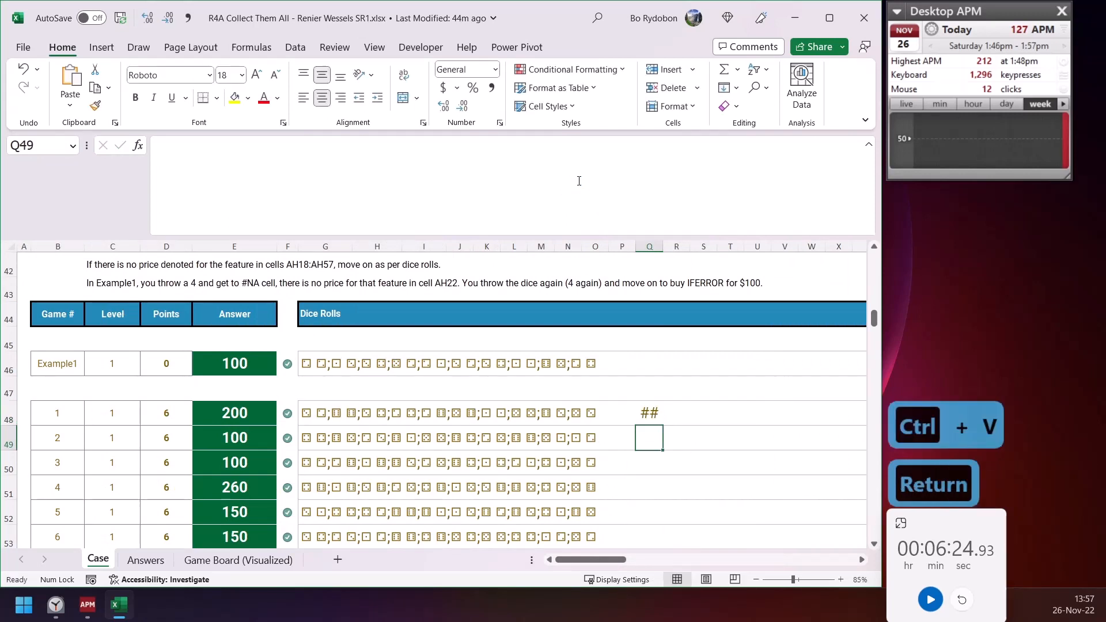
key(shift+Return)
Replace the final XLOOKUP(TRUE,w>0,w) with a so Q48 spills 5, 12, 7, 6…
click(637, 176)
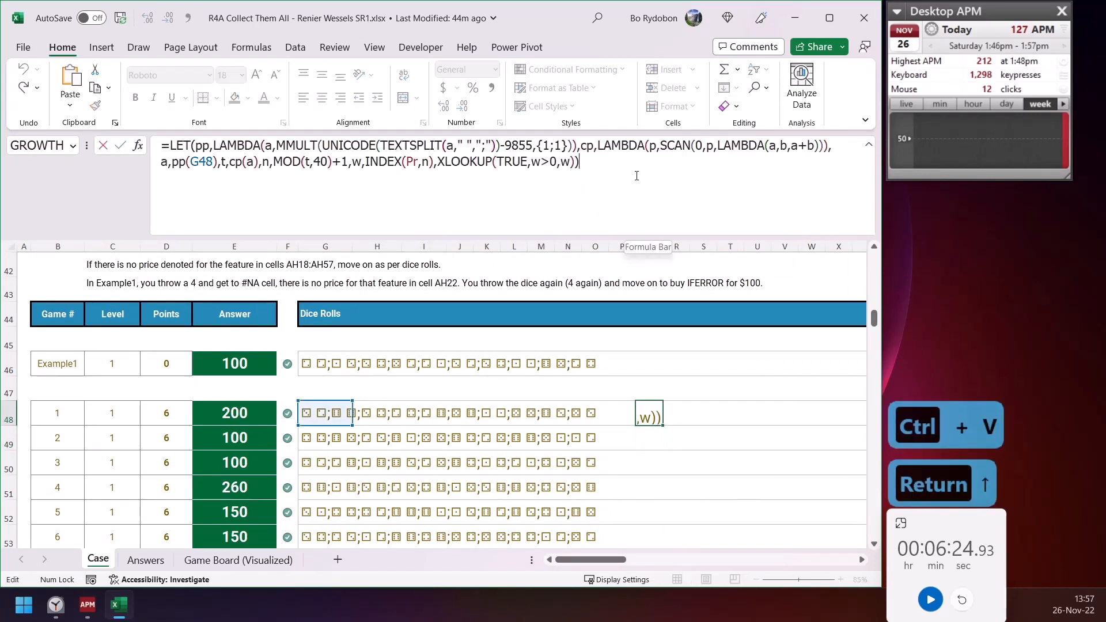
key(Escape)
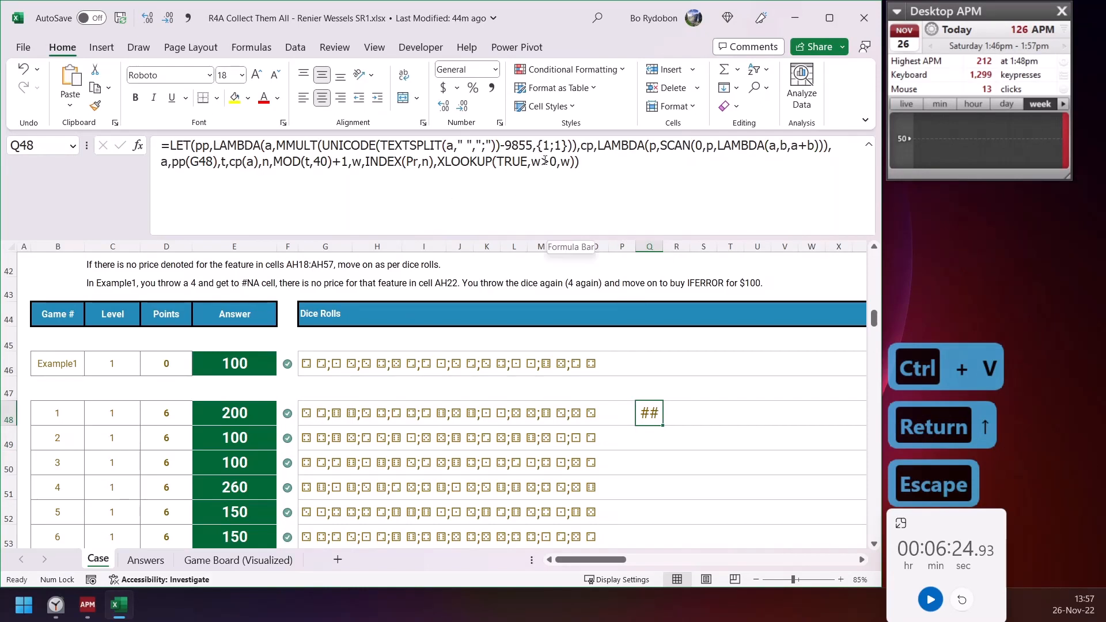
drag(570, 161, 277, 167)
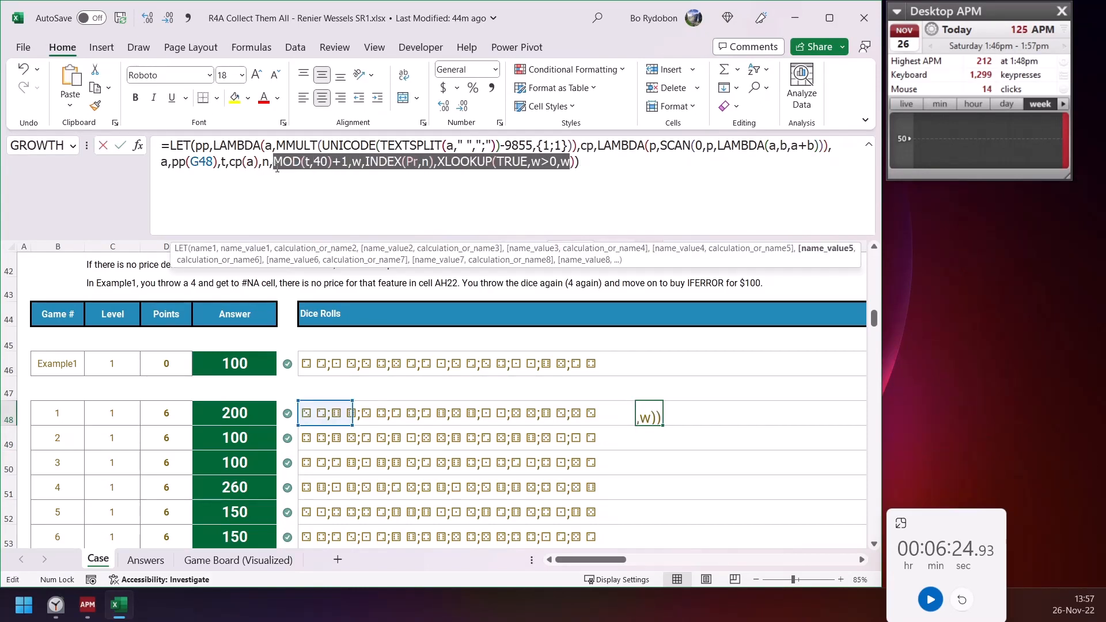
click(431, 164)
click(439, 163)
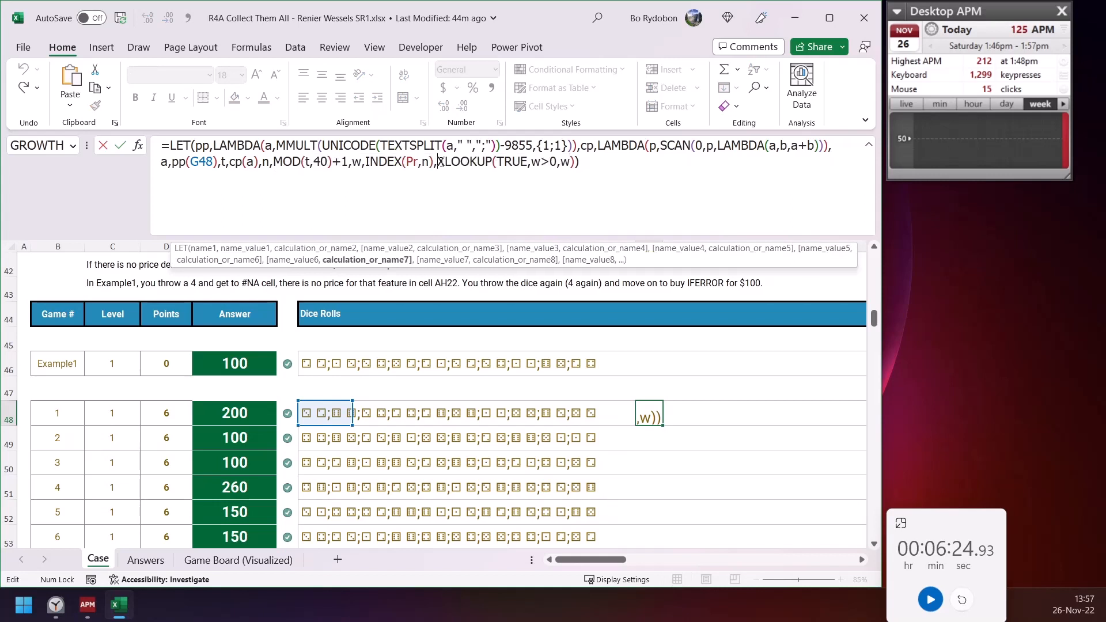
click(364, 262)
text(a)
key(Return)
key(Up)
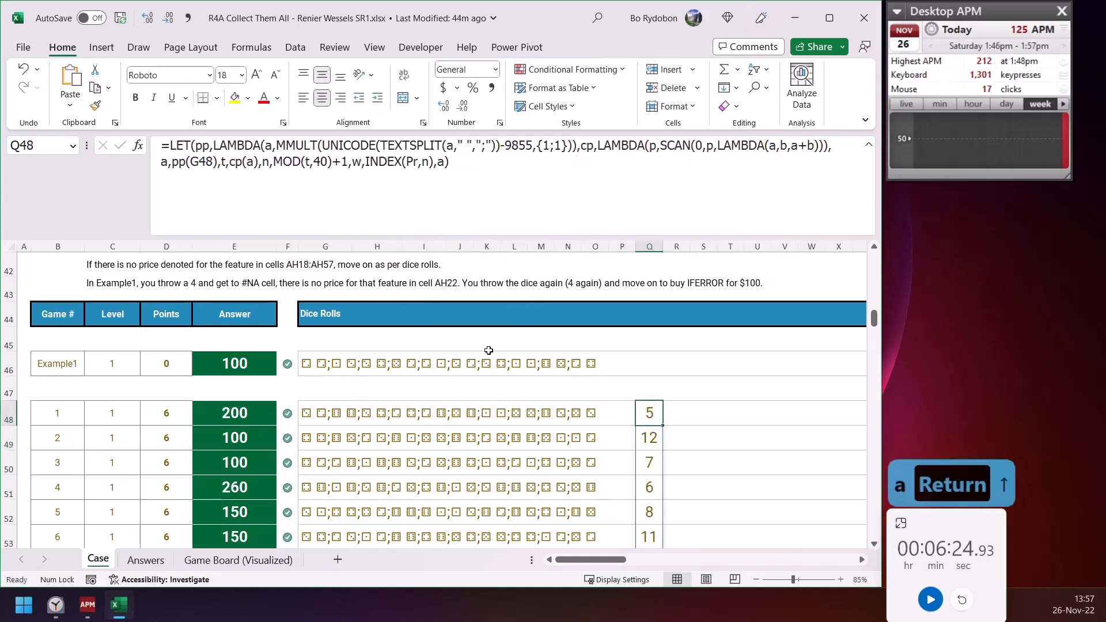
scroll(360, 392, down, 1)
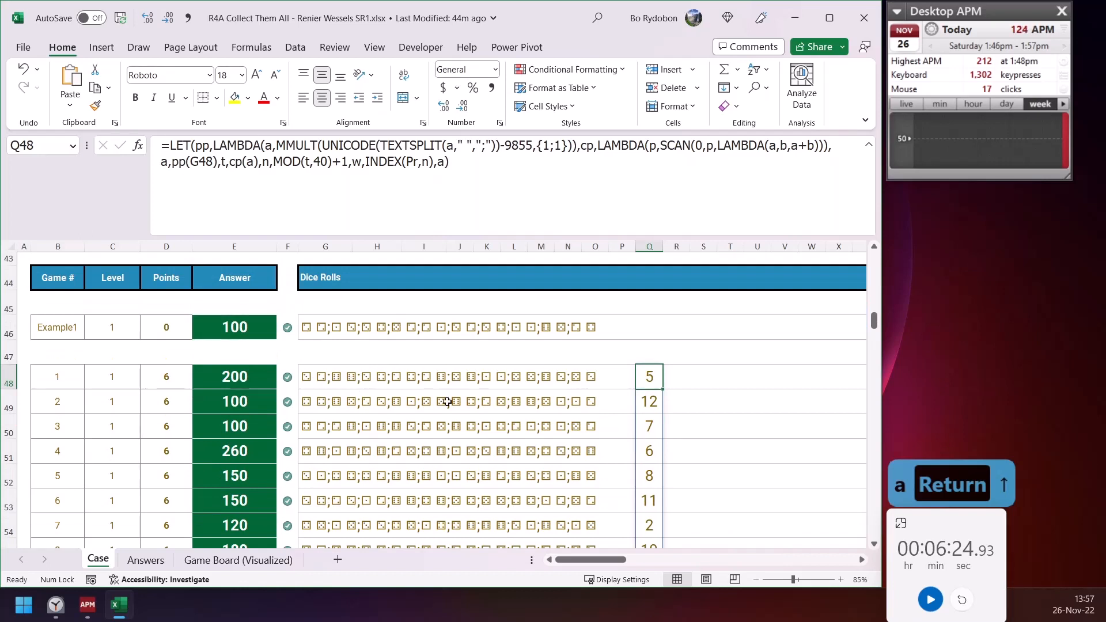
Copy the TEXTSPLIT expression out of the LET formula via cell O48
triple_click(486, 189)
key(ctrl+c)
key(Escape)
click(610, 382)
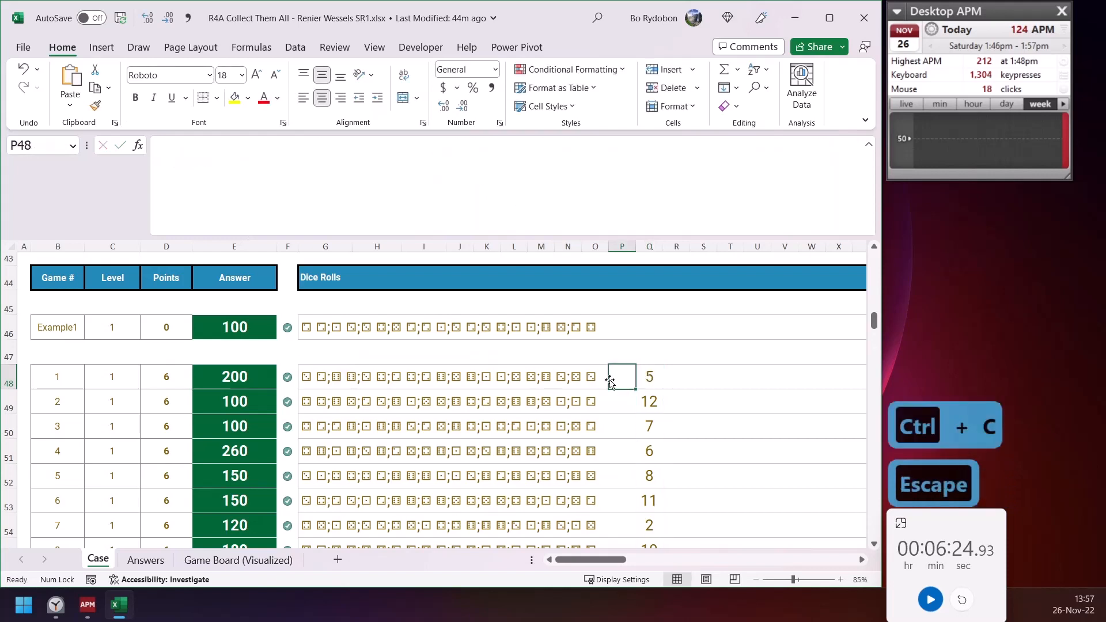
click(588, 379)
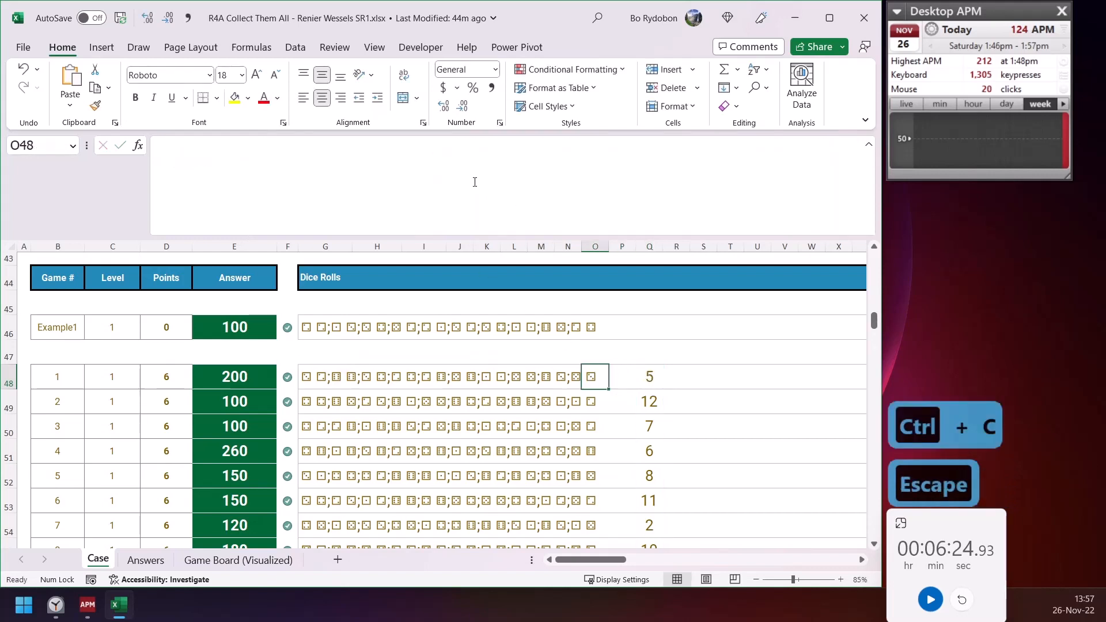
click(475, 182)
key(ctrl+v)
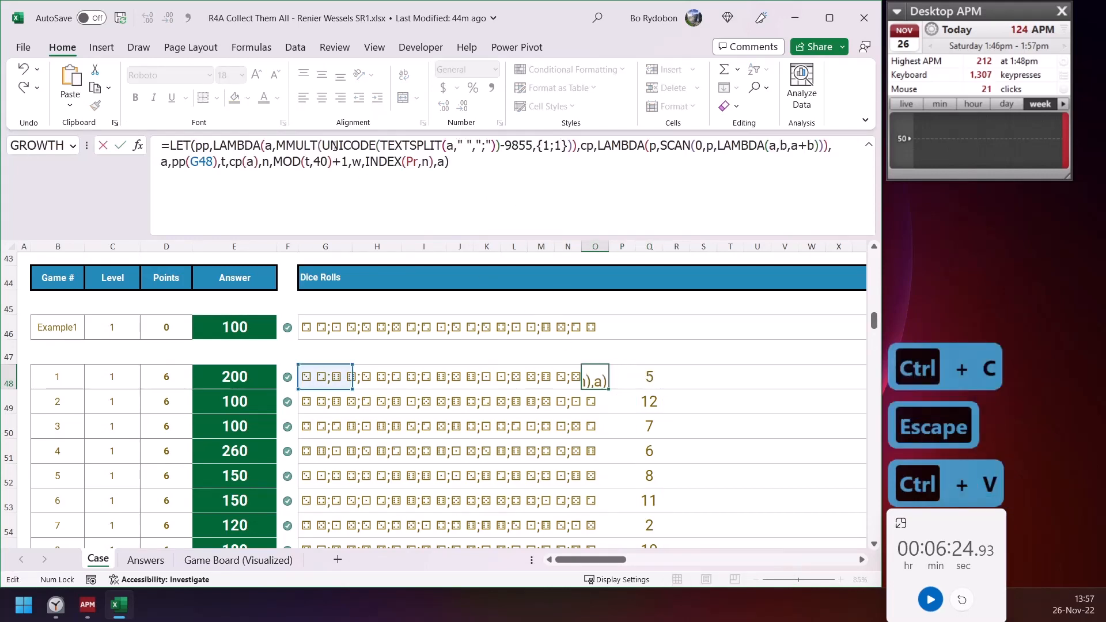
click(397, 146)
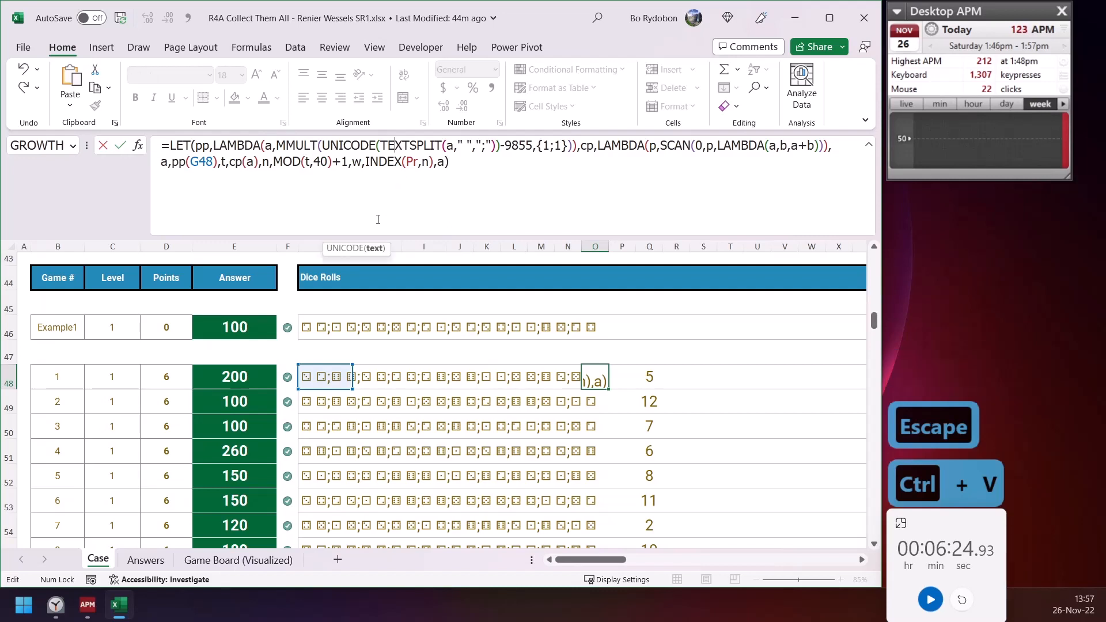
click(373, 249)
key(ctrl+c)
key(Escape)
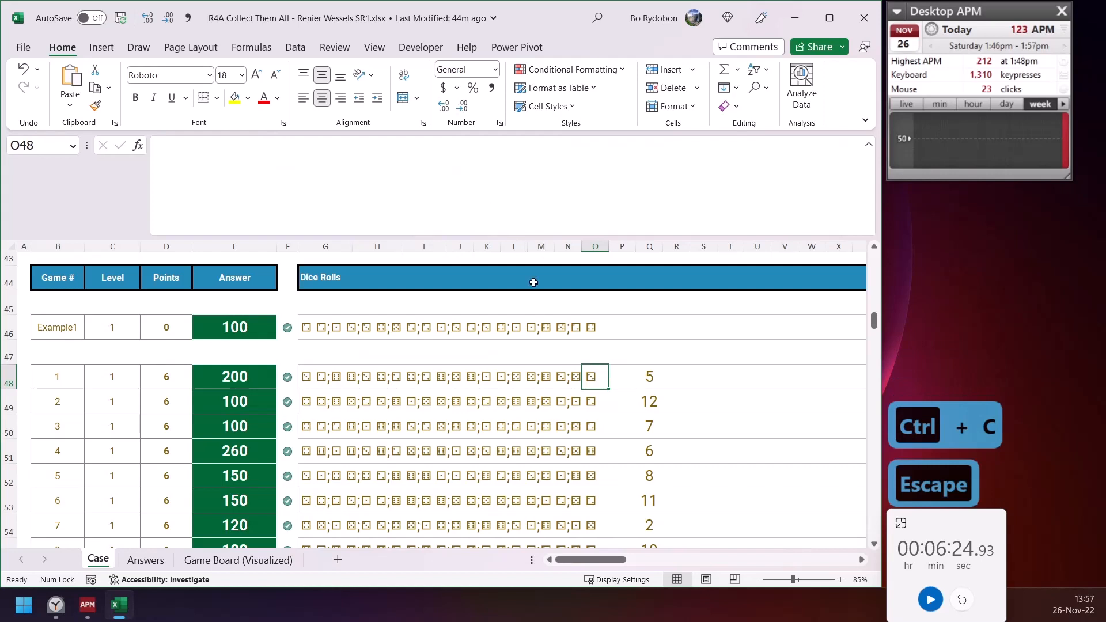
Enter =TEXTSPLIT(G48," ",";") in O48 to split game 1's dice rolls
click(452, 157)
text(=)
key(ctrl+v)
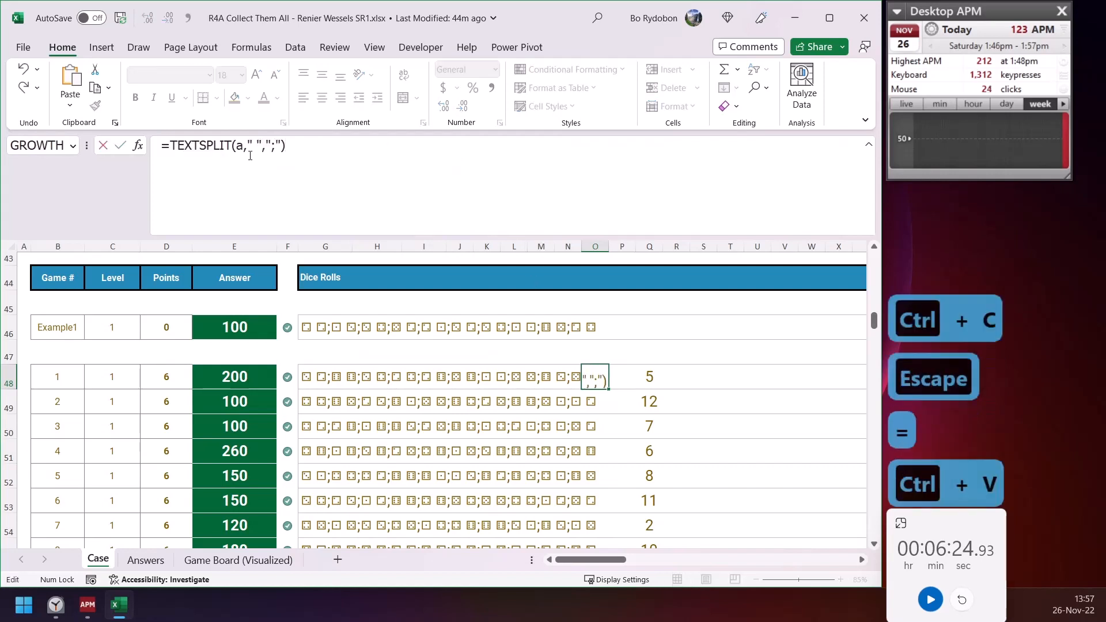
double_click(239, 146)
click(302, 376)
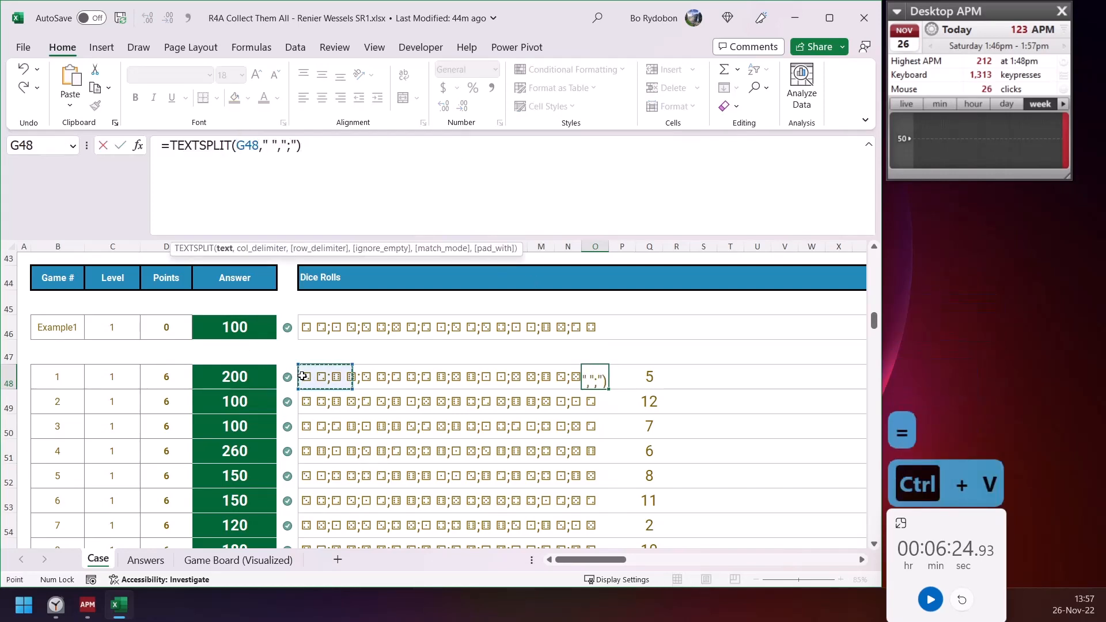
key(Return)
Move the Q48 LET results two columns right to column S
click(650, 376)
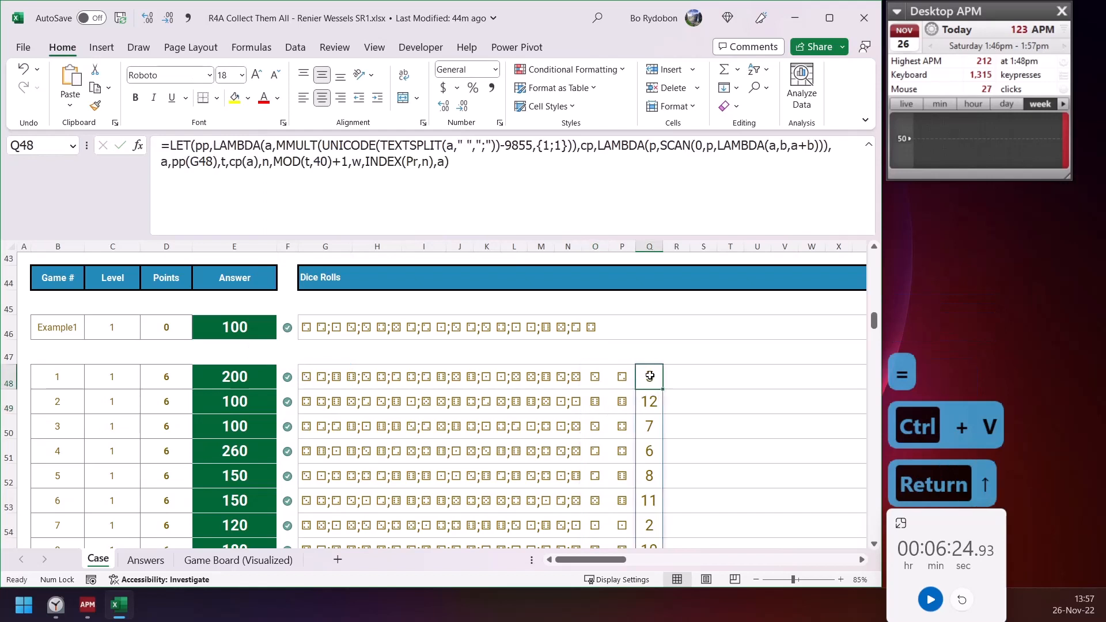
click(650, 362)
click(647, 366)
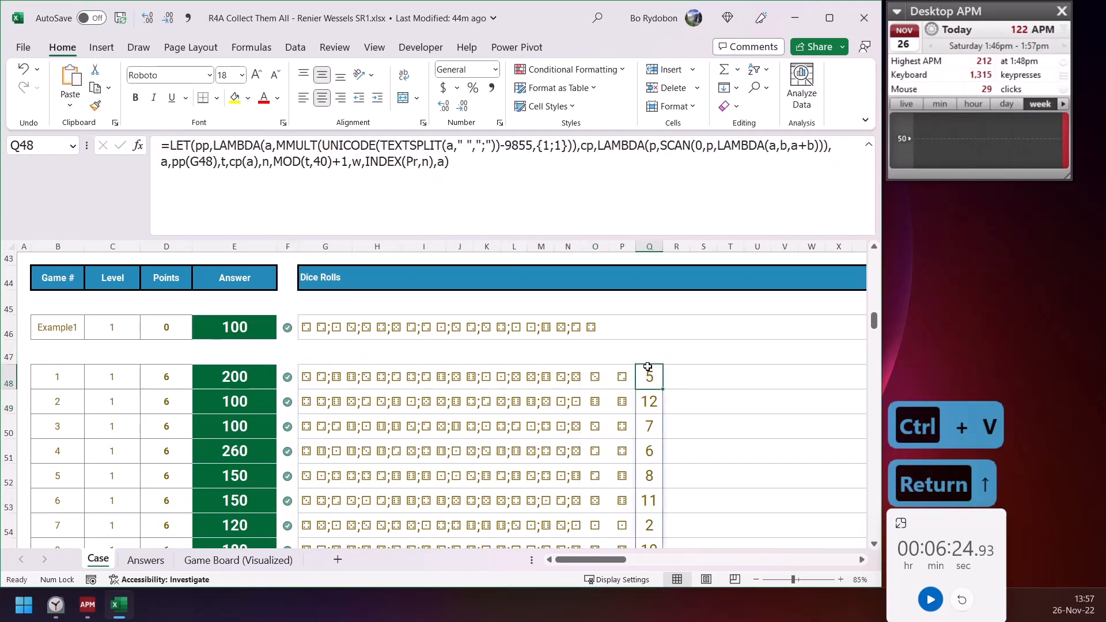
click(647, 358)
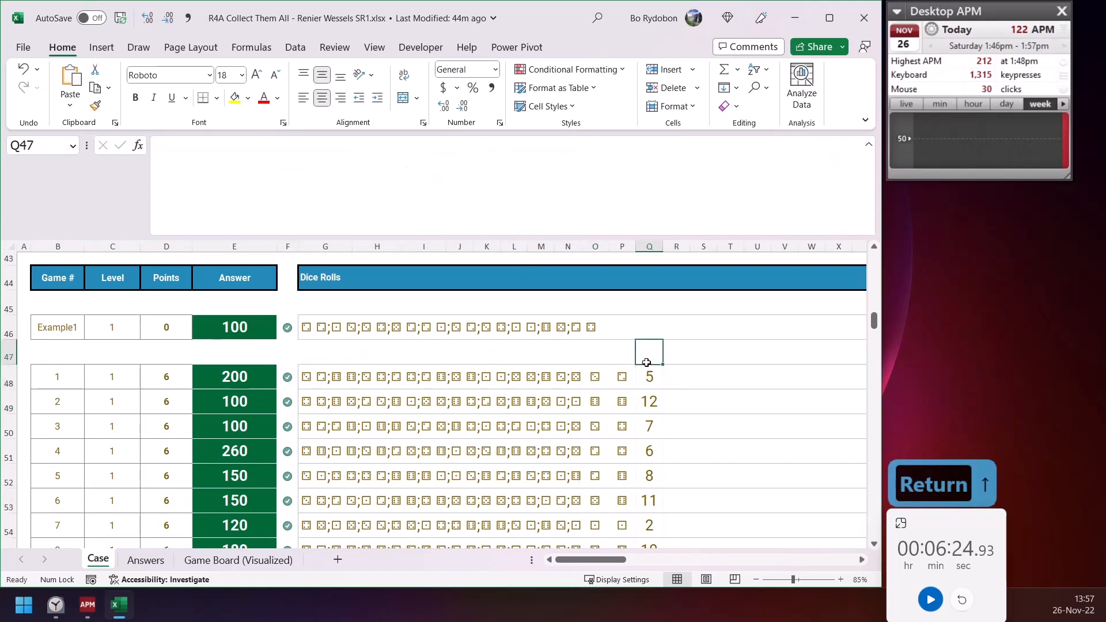
click(647, 371)
drag(661, 380, 688, 380)
click(598, 381)
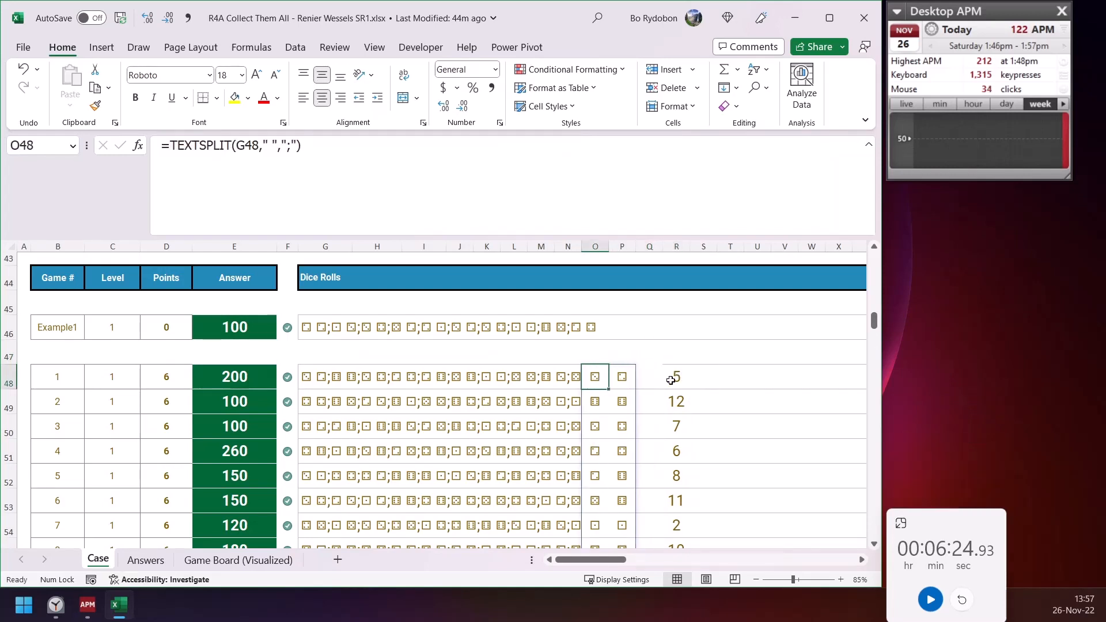
click(670, 380)
drag(689, 380, 715, 380)
Copy O48's TEXTSPLIT formula and paste it into Q48's formula bar
double_click(593, 379)
click(593, 377)
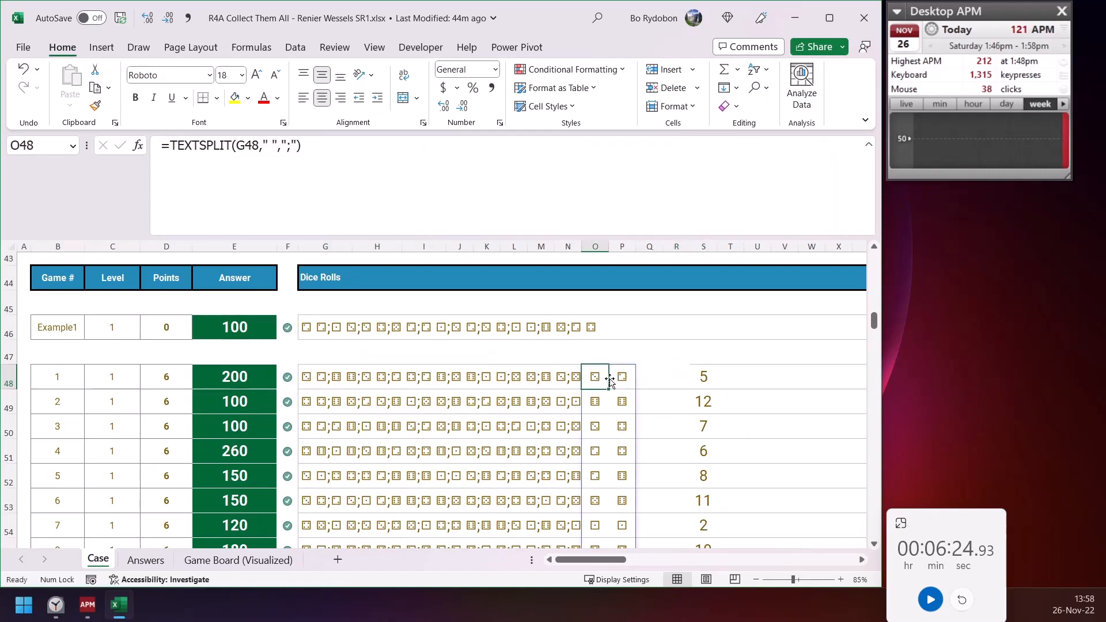
drag(322, 155, 160, 147)
key(ctrl+c)
key(Escape)
click(646, 376)
click(411, 199)
key(ctrl+v)
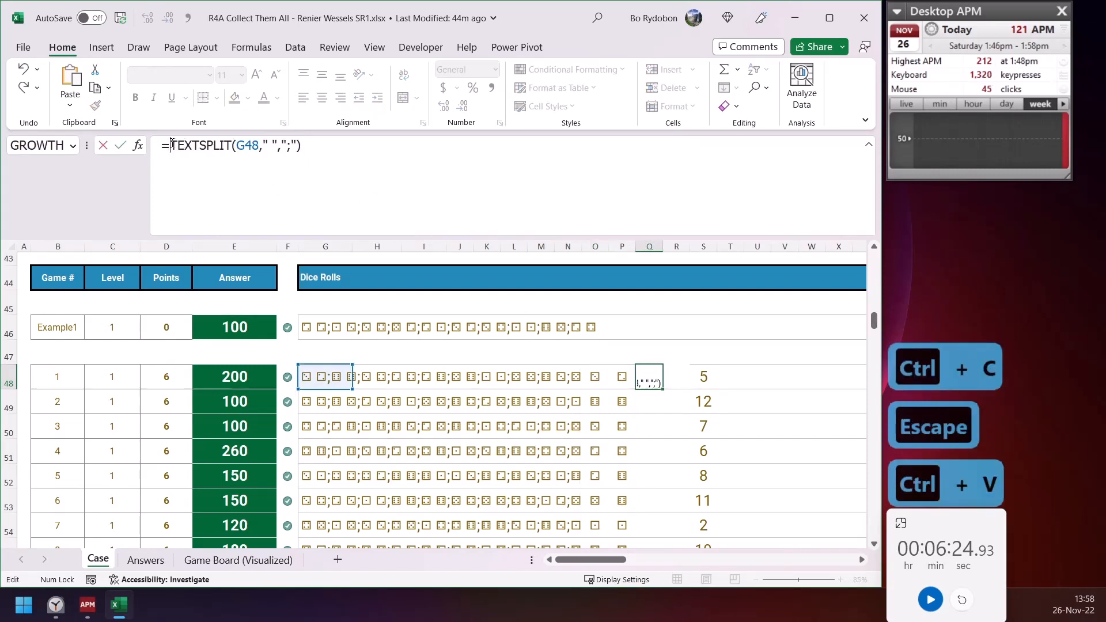
Make Q48 =UNICODE(TEXTSPLIT(G48," ",";"))-9855, spilling die values 3 2, 6 6, 3 4…
text(cu)
key(BackSpace)
key(BackSpace)
text(uni)
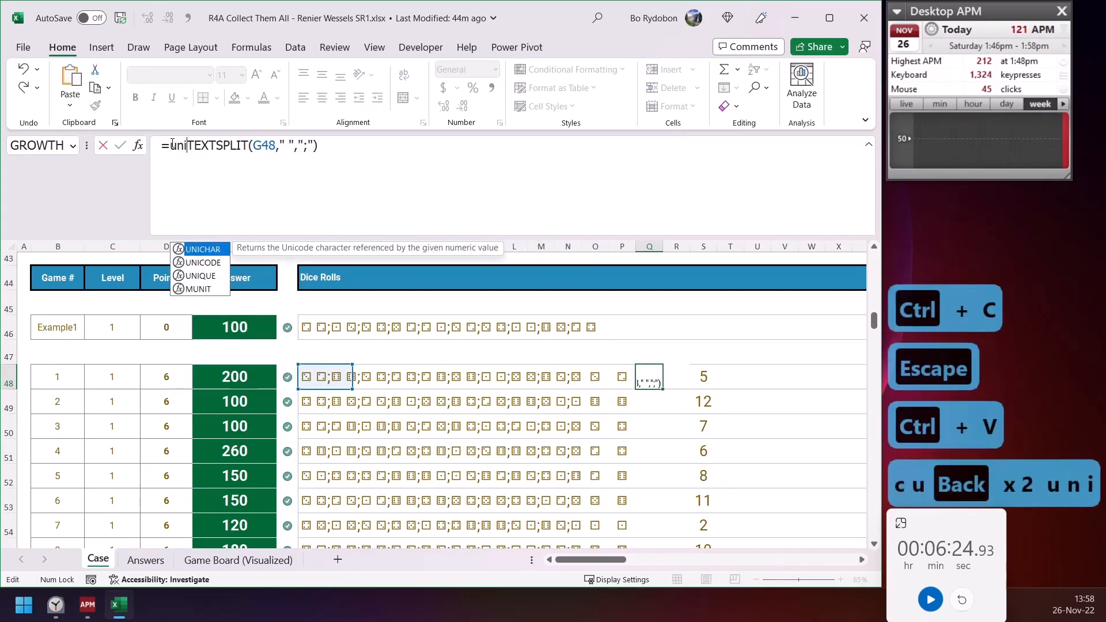
text(co)
key(Tab)
key(Down)
text())
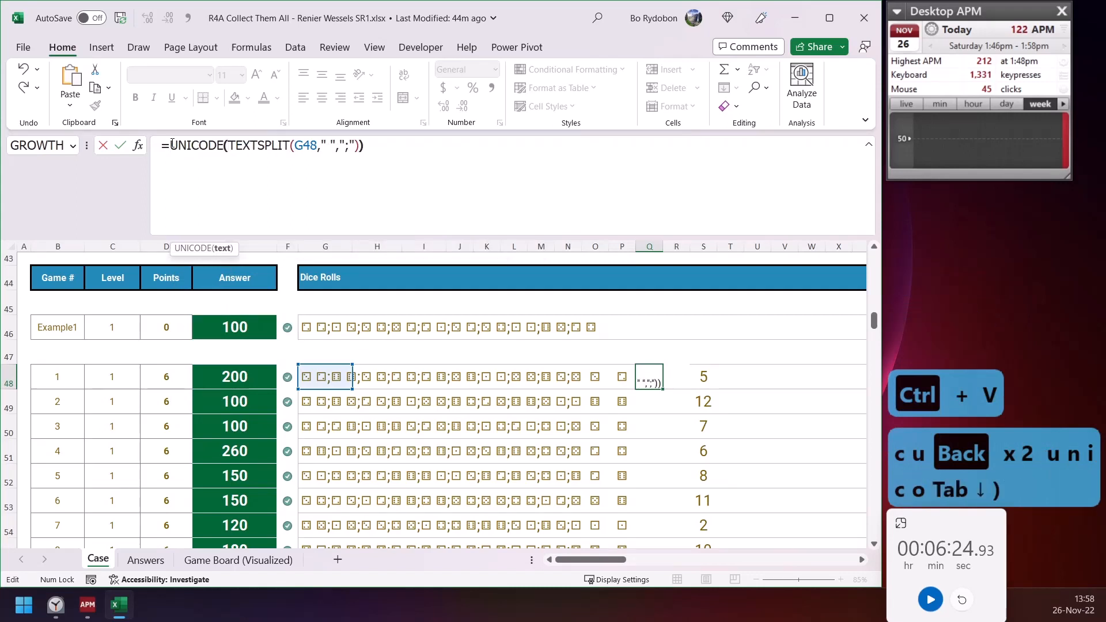
text(-9855)
key(Return)
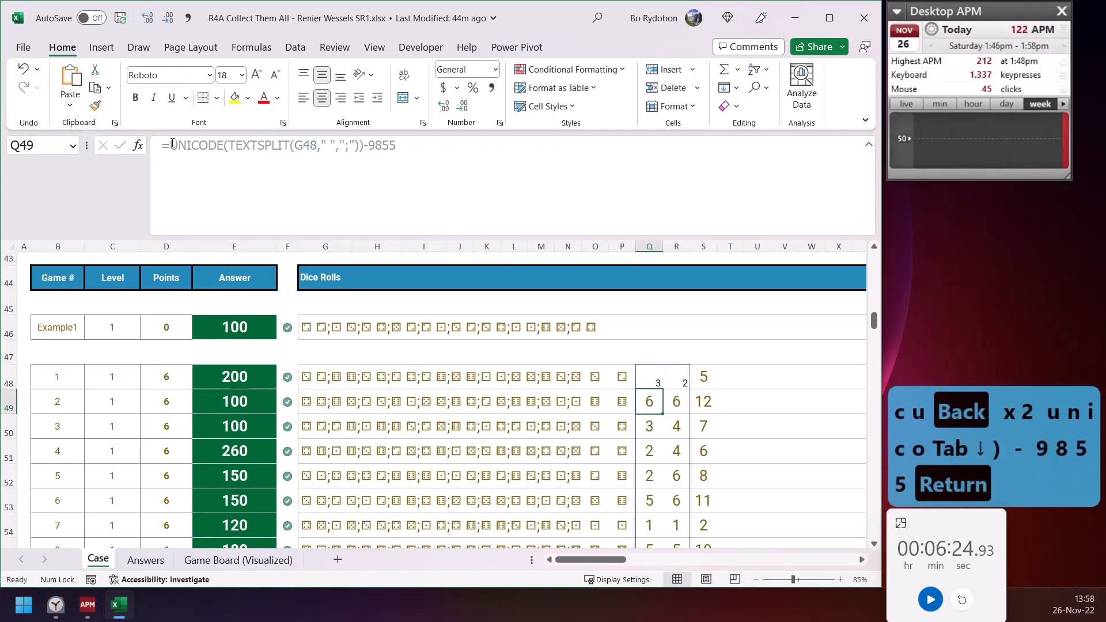
Paste Q49:R49's formats onto Q48:R48
drag(649, 402, 675, 402)
key(ctrl+c)
click(654, 377)
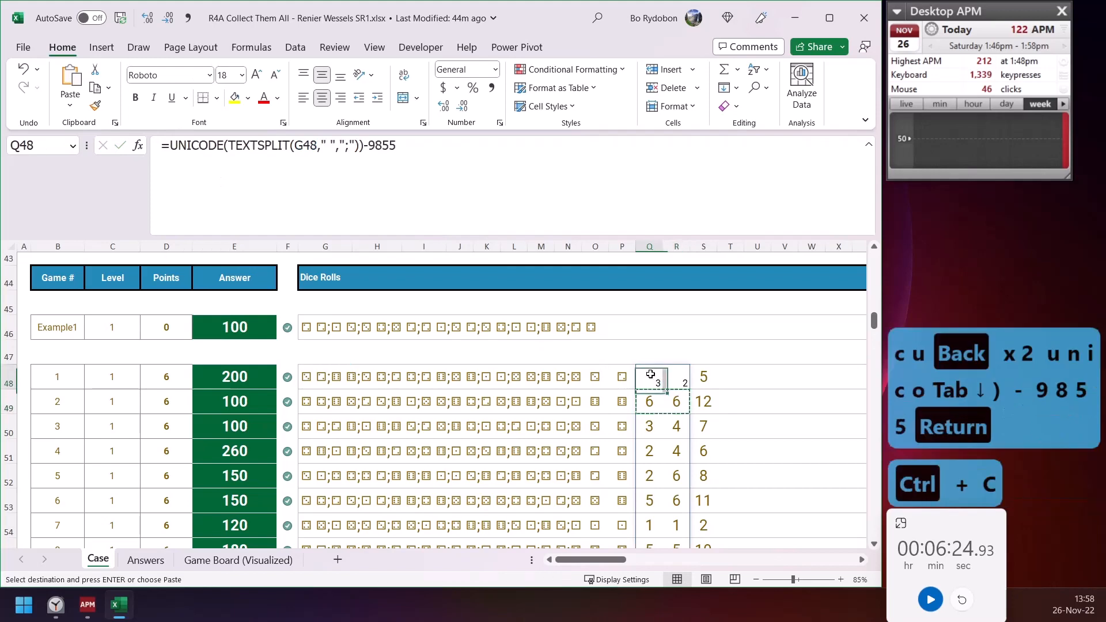
key(ctrl+alt+v)
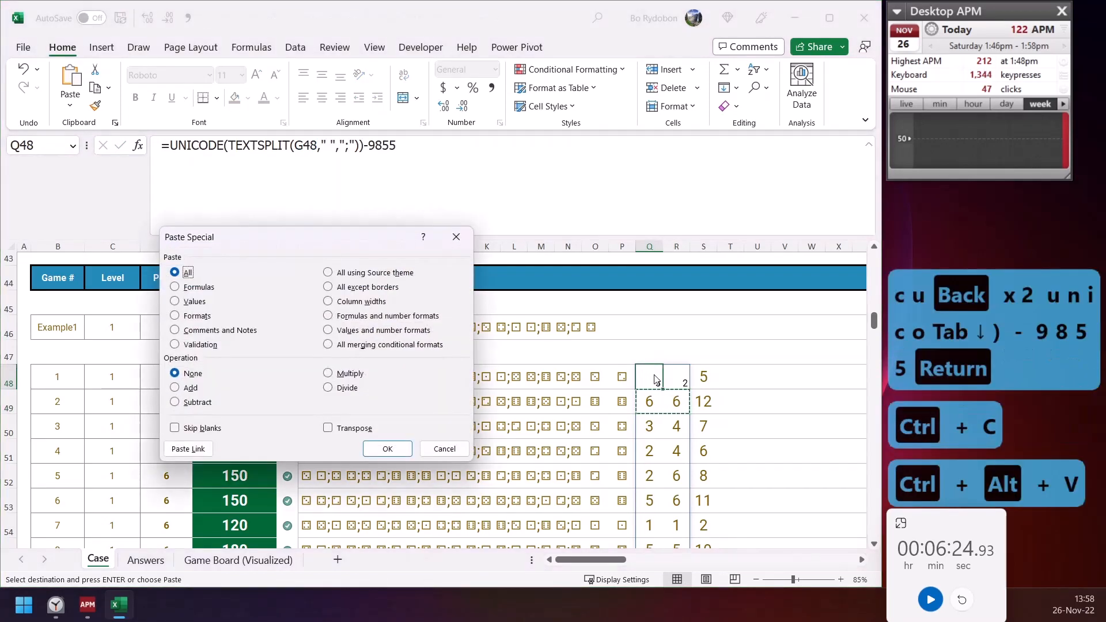
key(t)
key(Return)
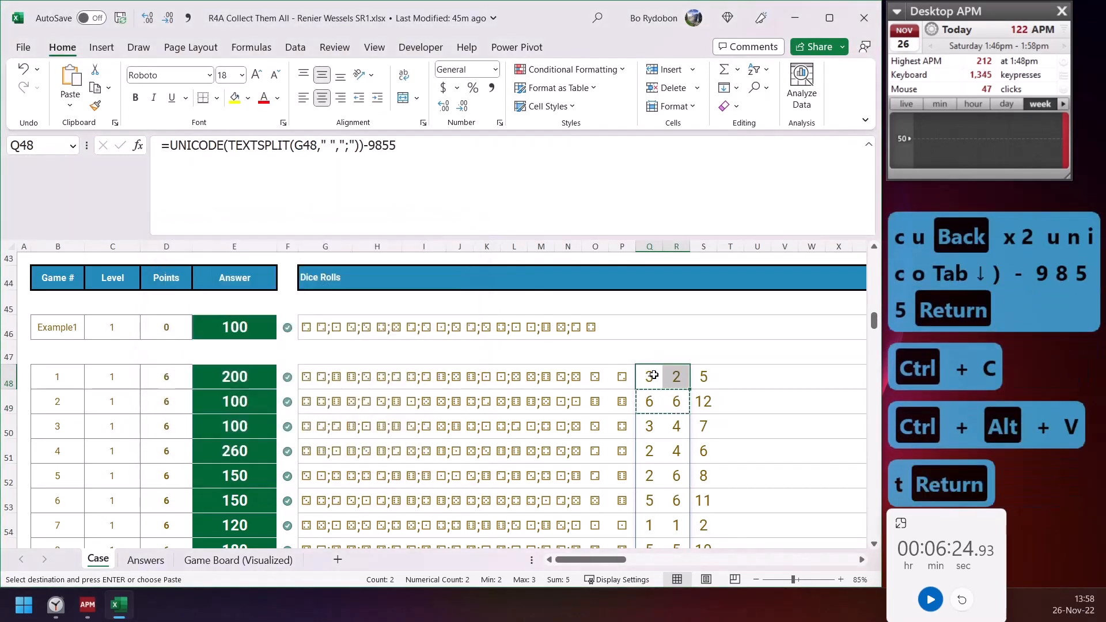
key(Escape)
click(703, 377)
drag(660, 377, 676, 376)
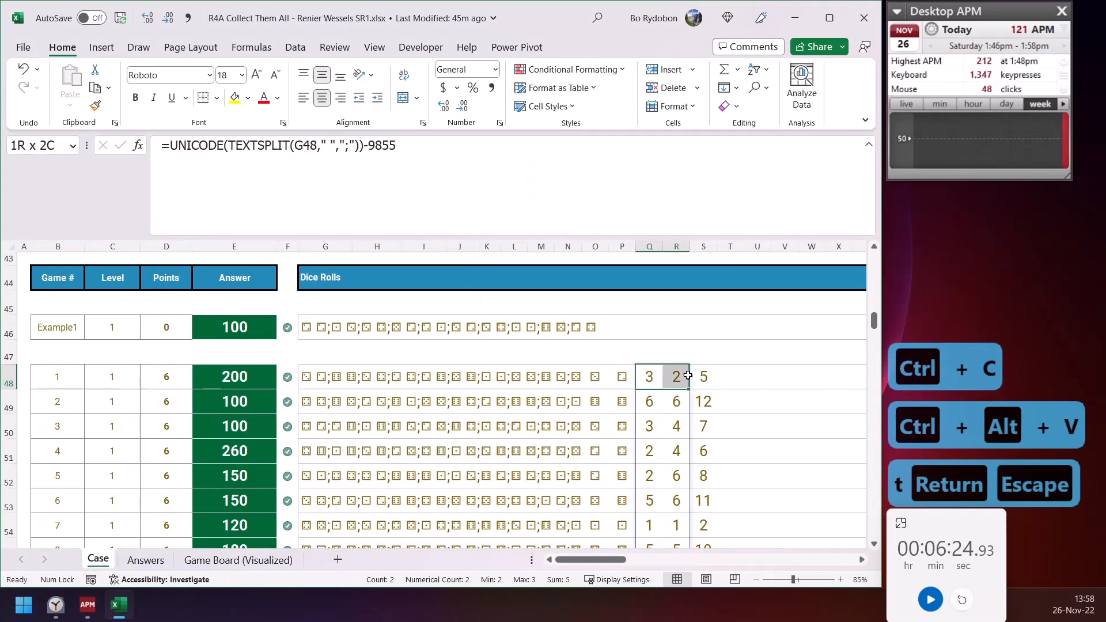
click(703, 377)
Copy S48's LET formula into the empty helper cell T48
click(276, 148)
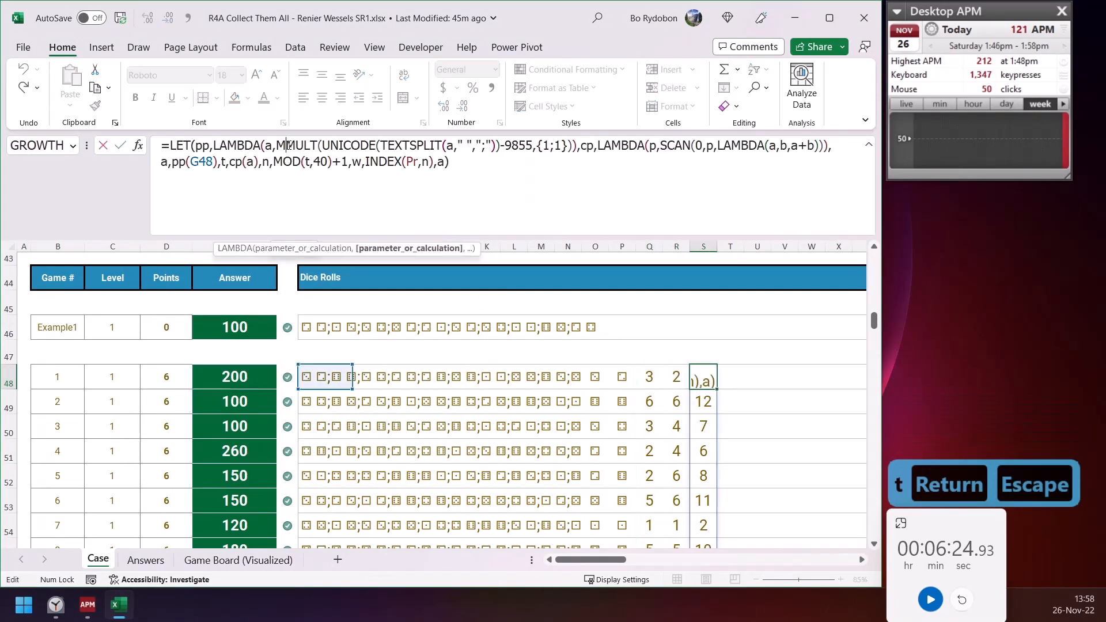
click(391, 248)
key(Escape)
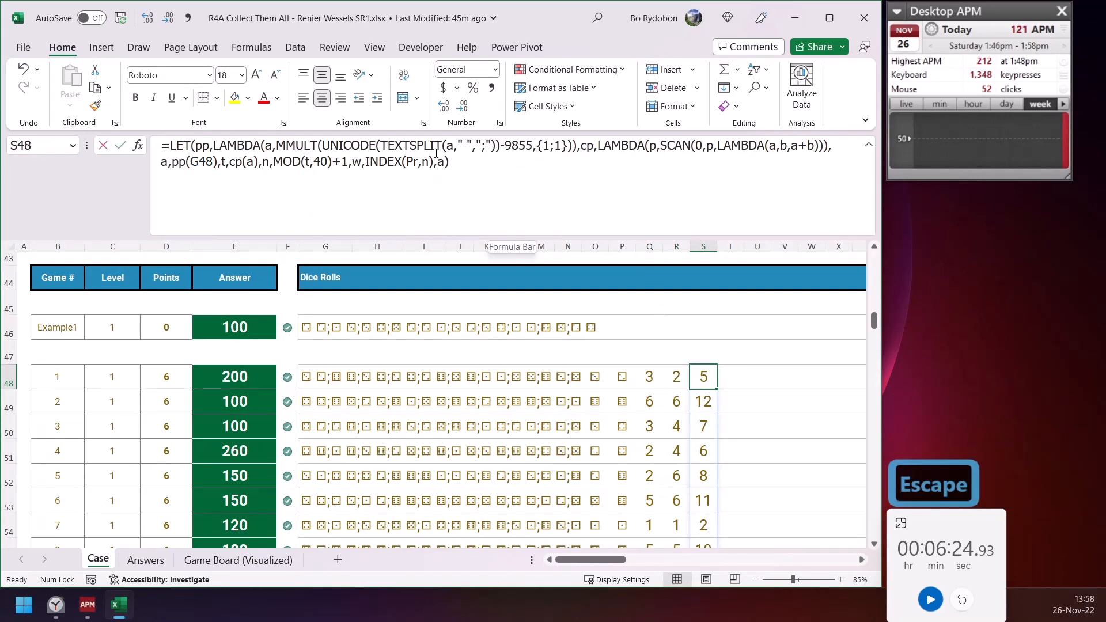
triple_click(530, 154)
key(ctrl+c)
key(Escape)
click(728, 381)
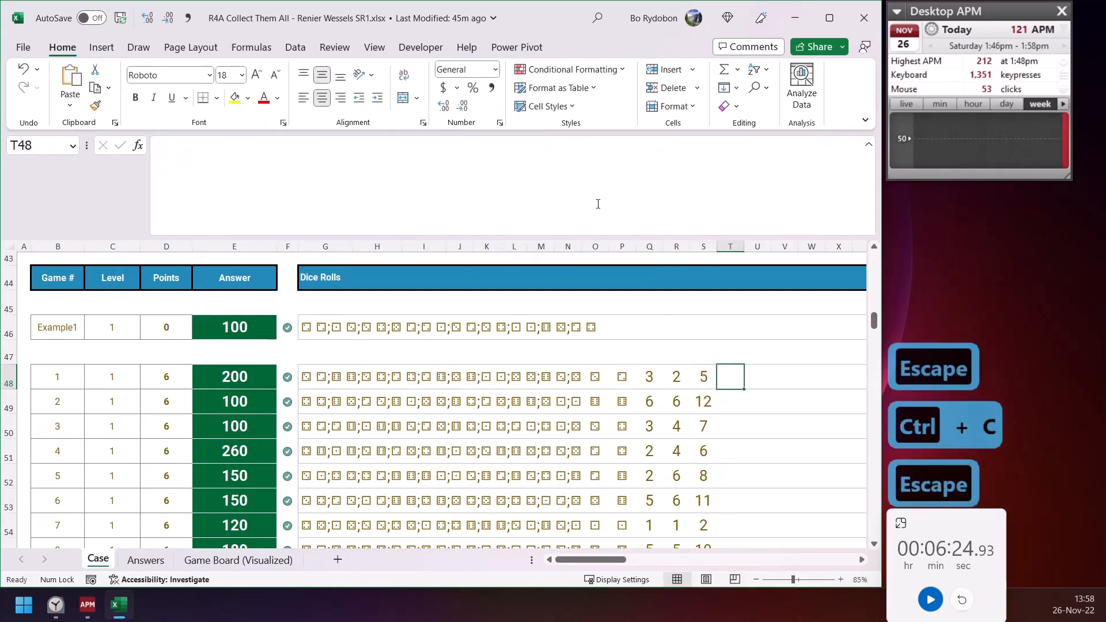
key(ctrl+v)
Change T48's final LET argument to t so it returns running totals 5, 17, 24…
click(589, 147)
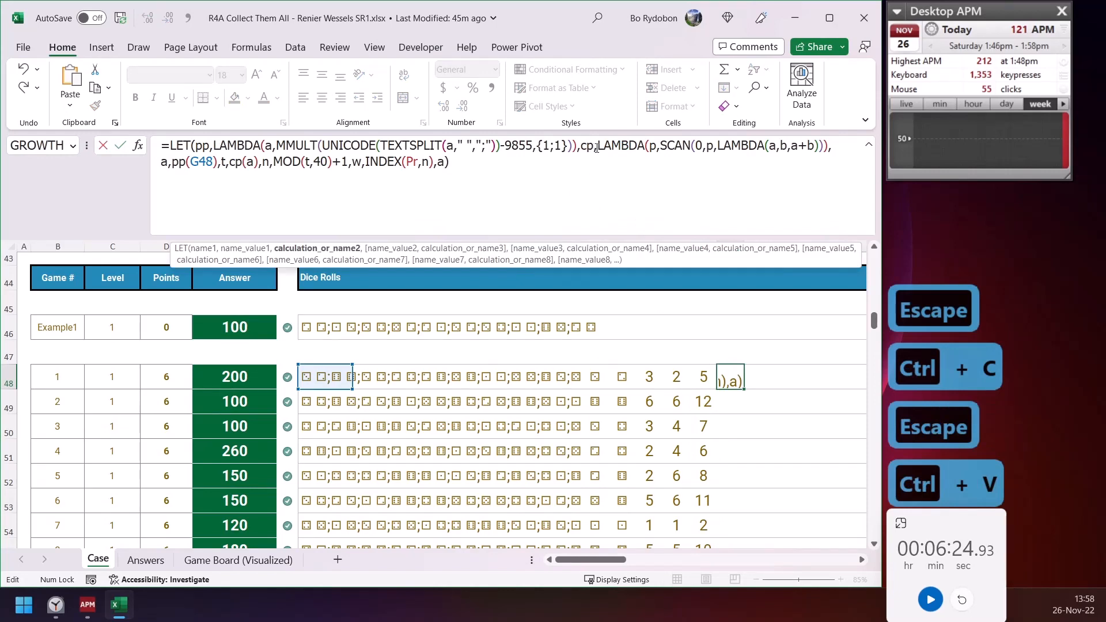
double_click(586, 146)
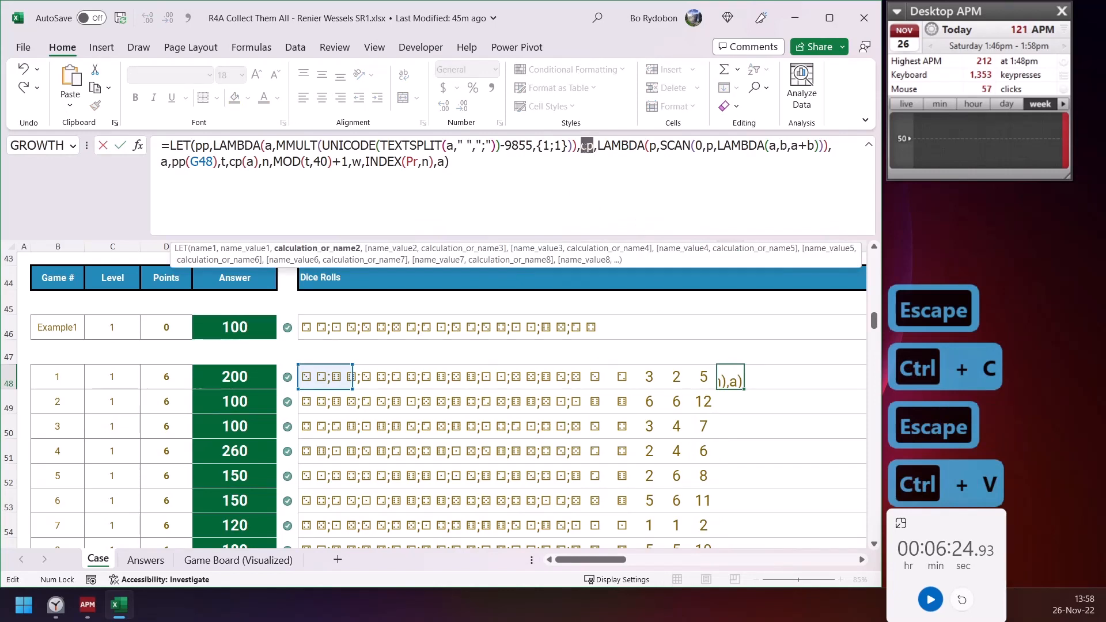
double_click(442, 162)
text(c)
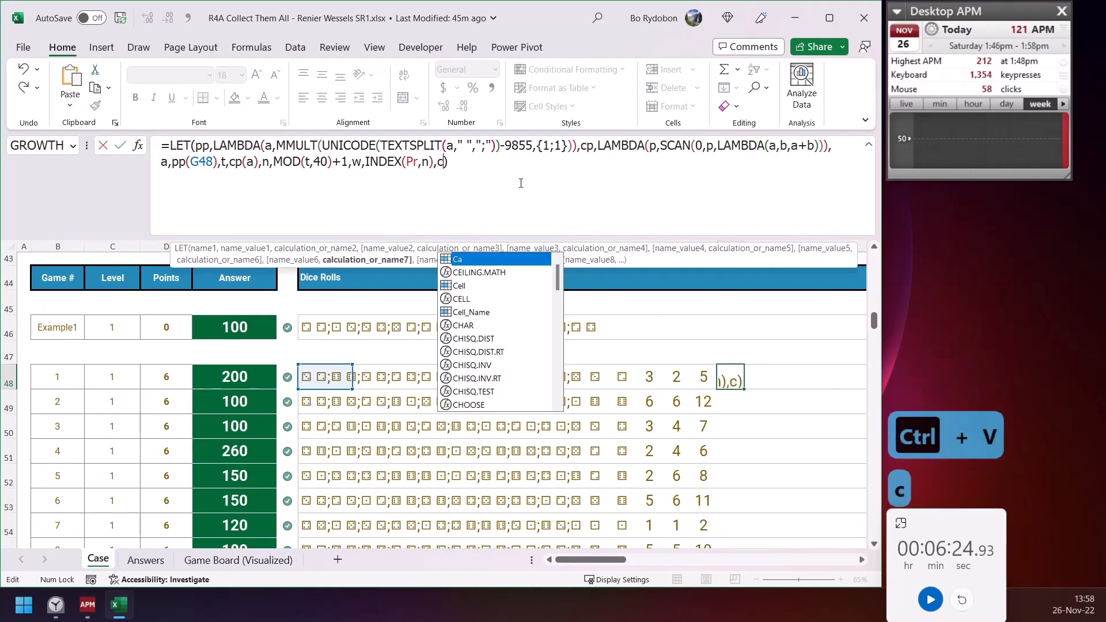
key(BackSpace)
text(t)
key(Return)
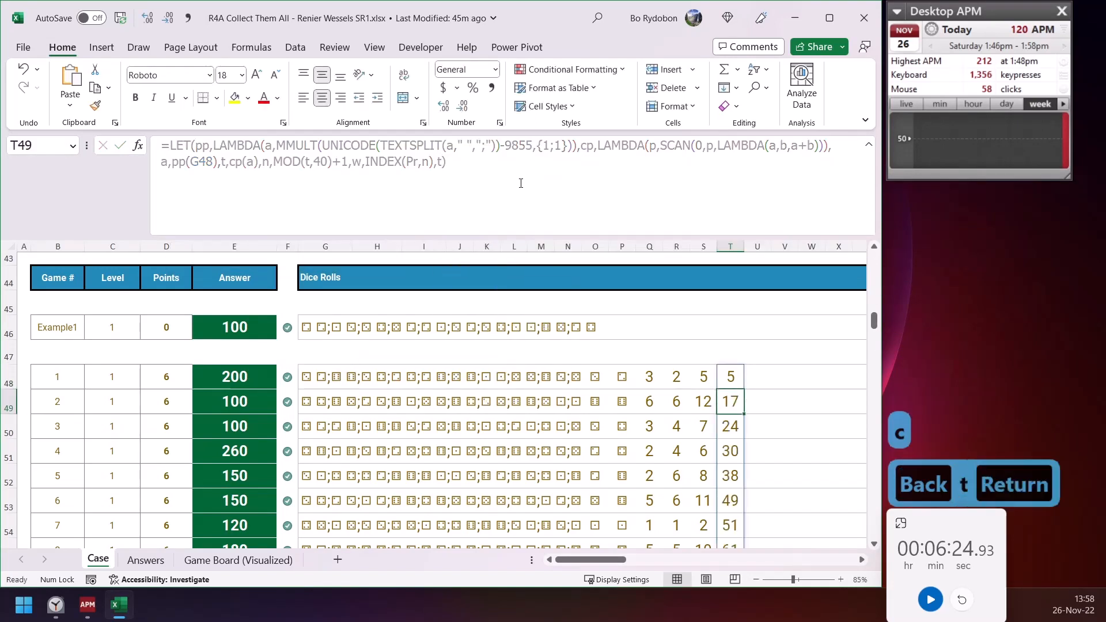
click(701, 376)
drag(732, 396, 730, 377)
click(729, 401)
click(703, 379)
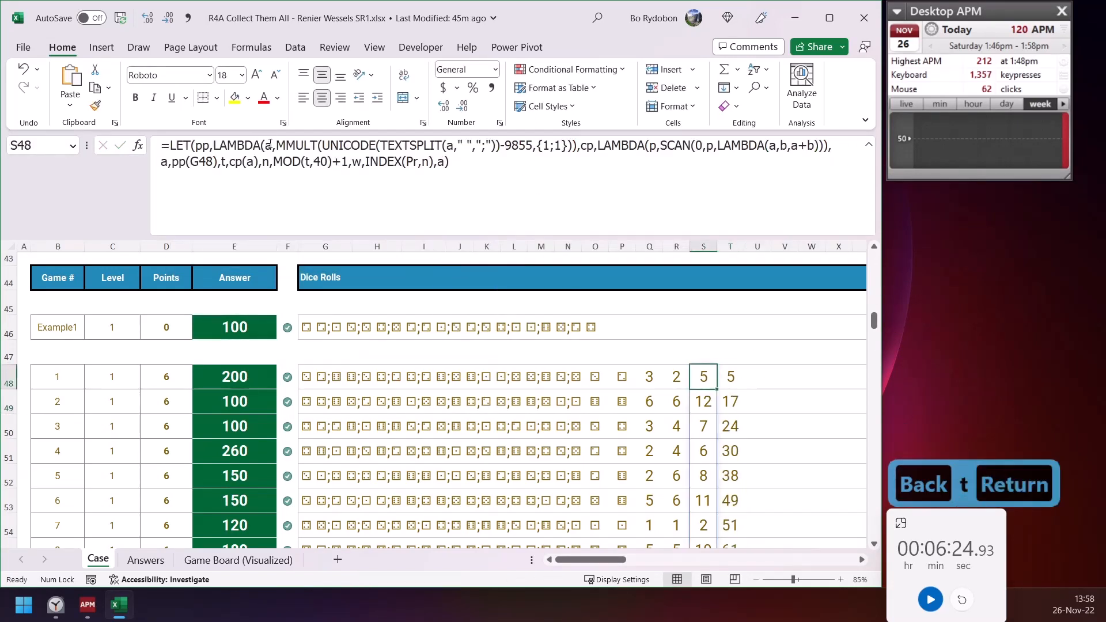
Paste the LET formula into U48 with final argument n, returning board squares 6, 18, 25…
click(733, 376)
click(755, 371)
click(313, 190)
key(ctrl+v)
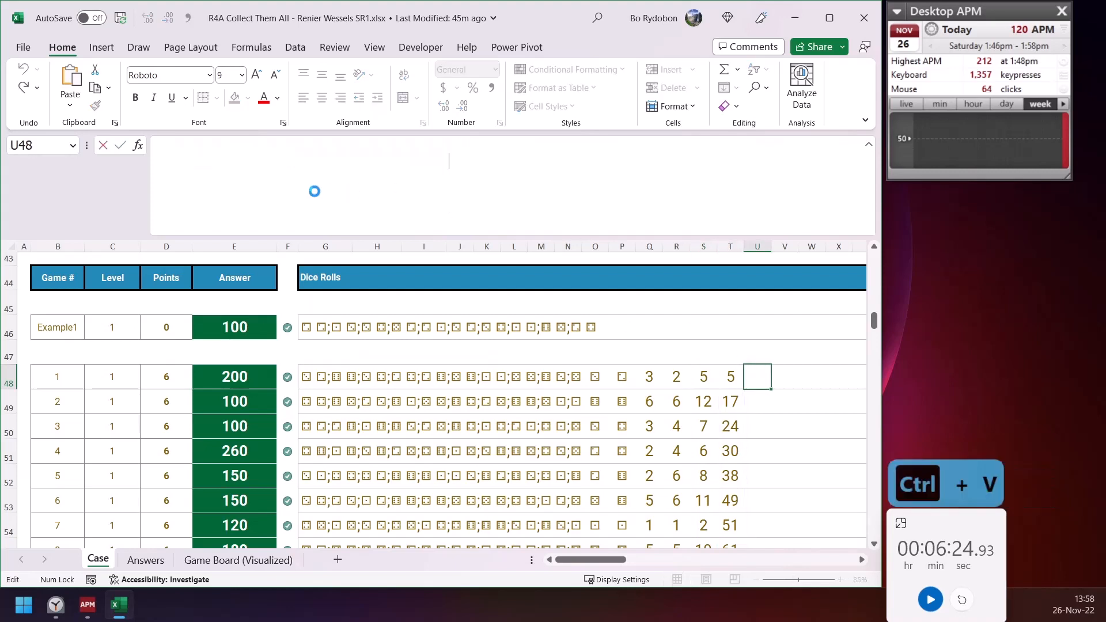
click(440, 166)
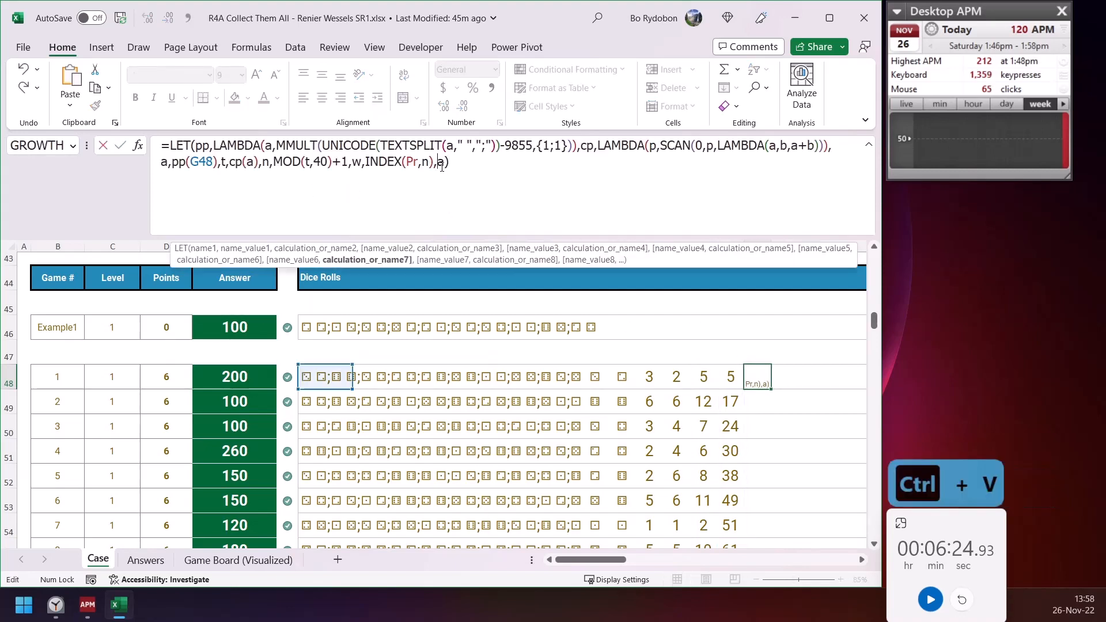
key(BackSpace)
text(n)
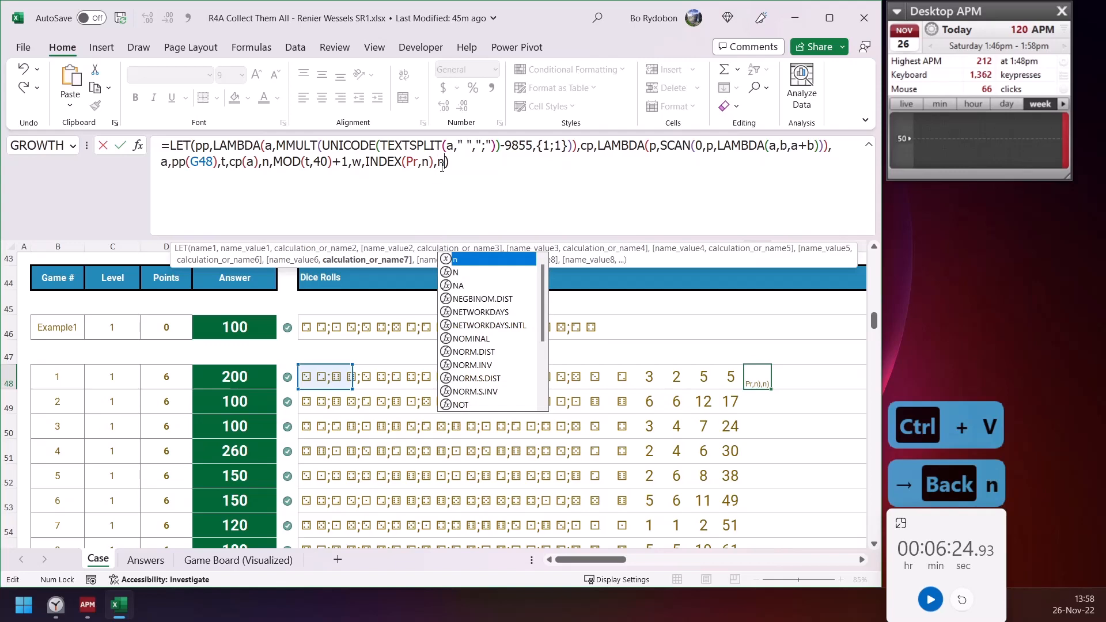
key(Return)
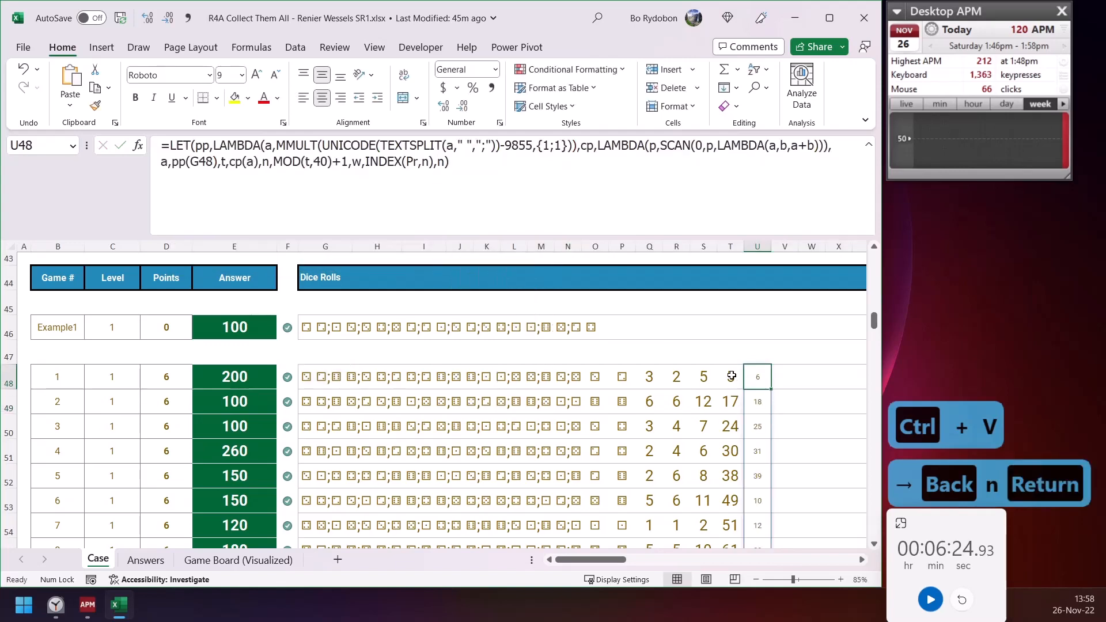
Paste Special the formats of T48:T57 onto U48:AD57
click(740, 378)
key(ctrl+shift+Down)
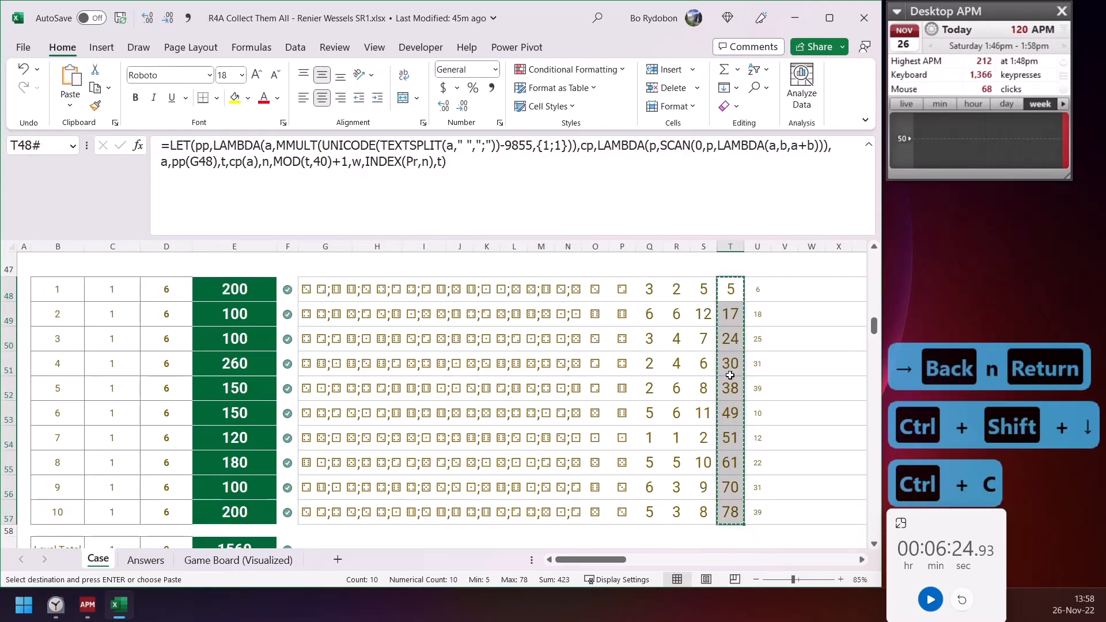
key(ctrl+c)
key(Right)
key(ctrl+shift+Down)
key(ctrl+shift+Right)
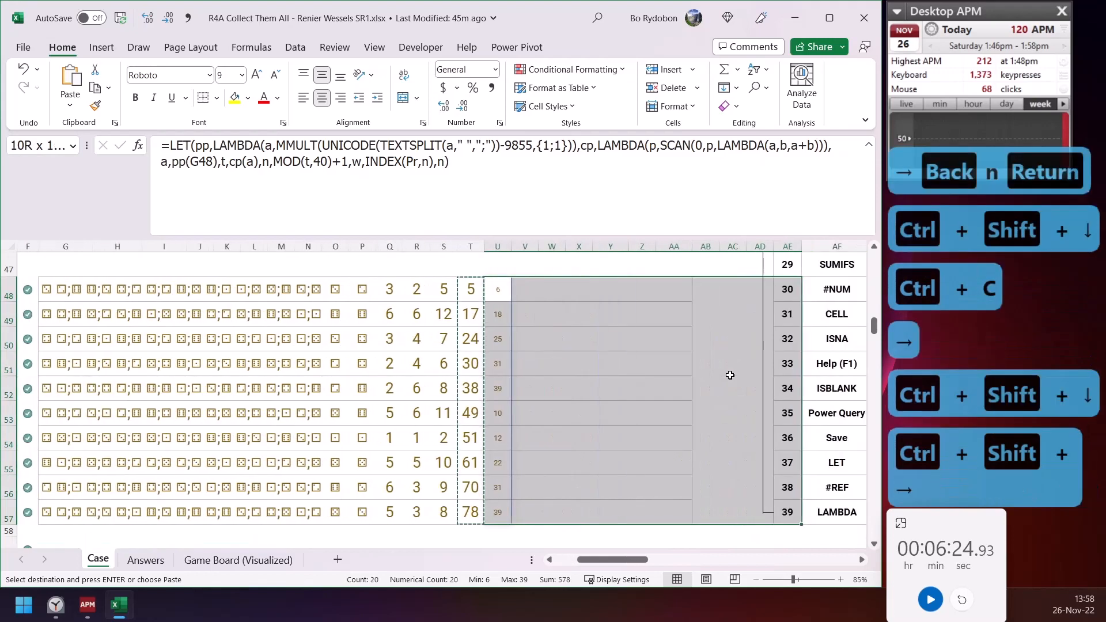
key(shift+Left)
key(ctrl+alt+v)
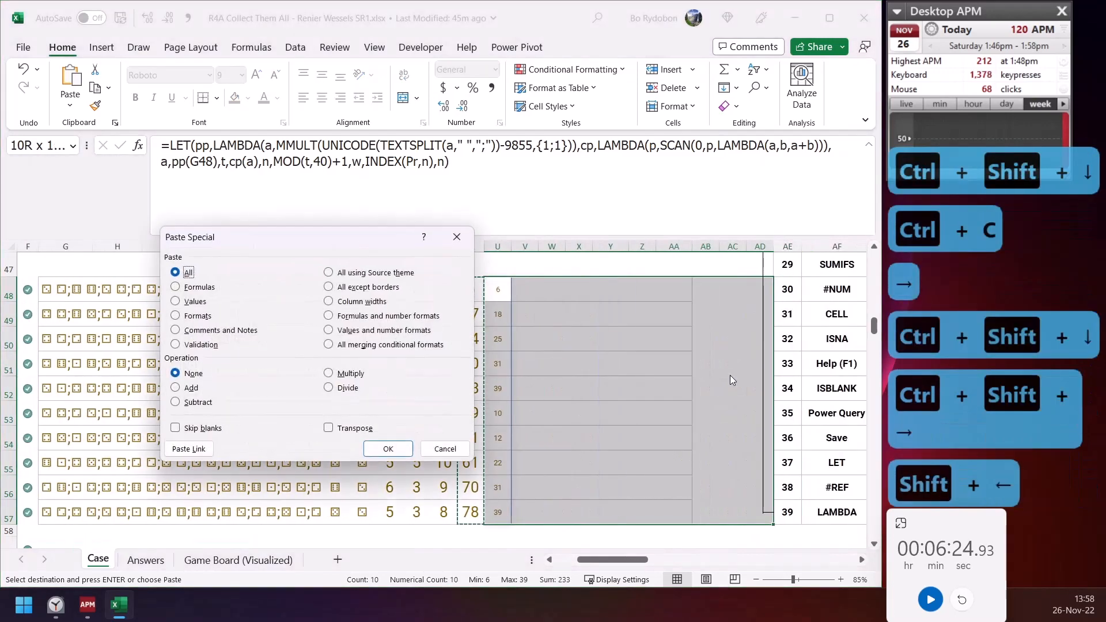
key(t)
key(Return)
click(641, 364)
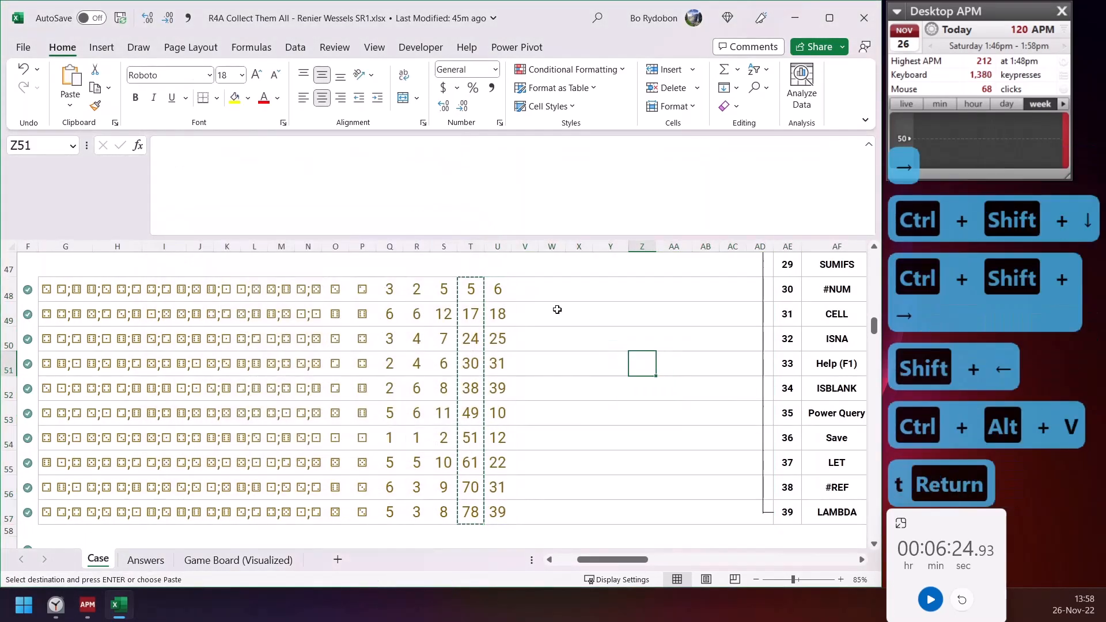
click(498, 288)
click(440, 266)
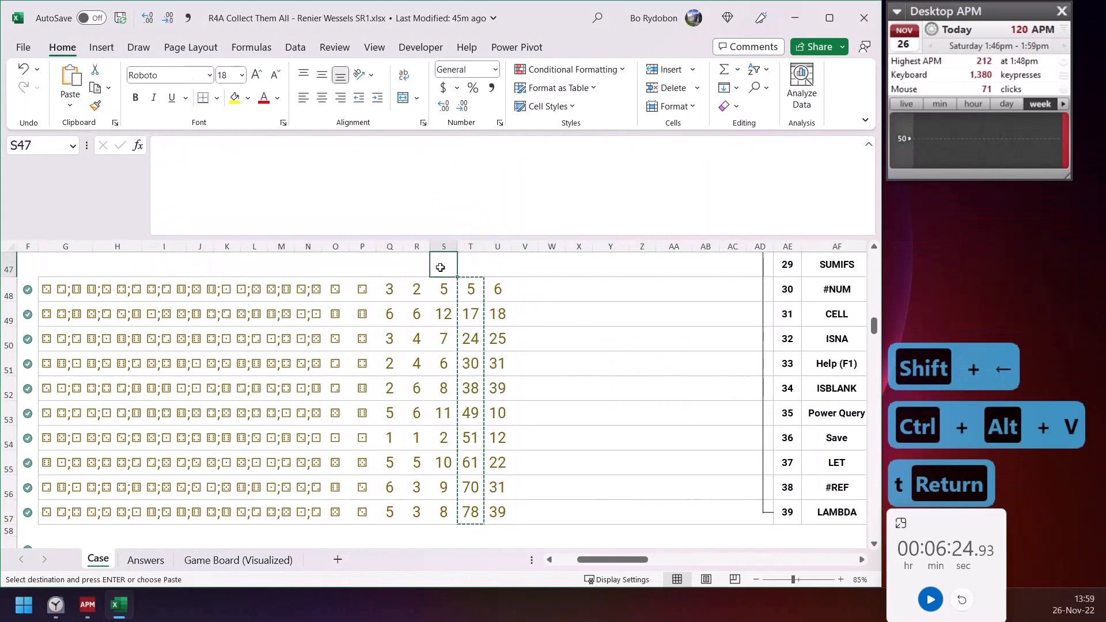
key(Right)
key(Right)
key(Down)
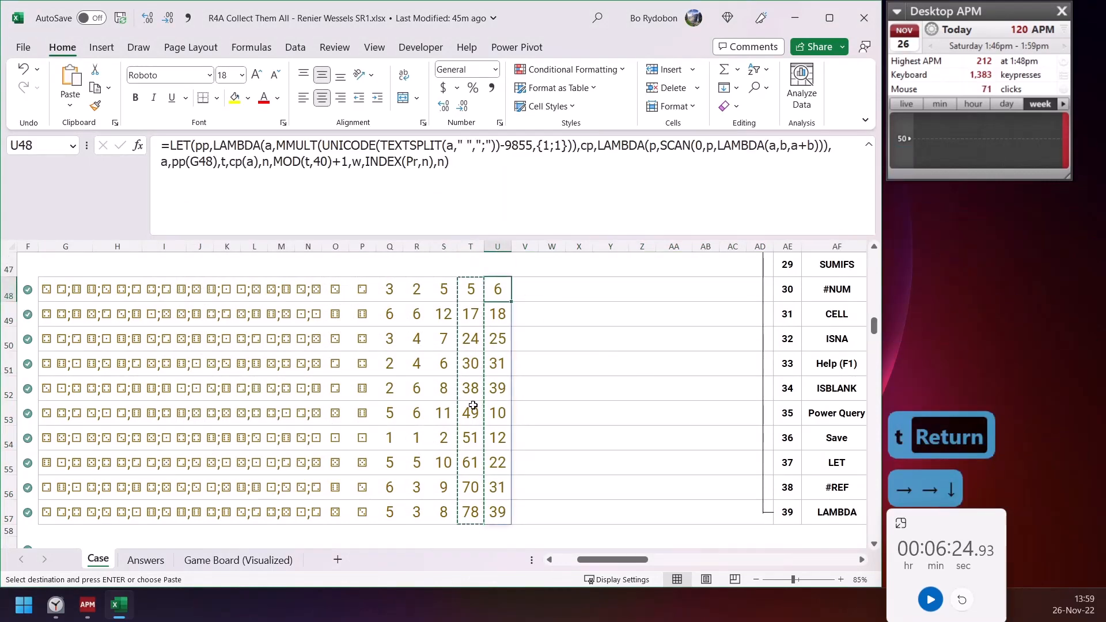
Copy the complete LET formula text from U48
drag(475, 289, 496, 292)
click(489, 367)
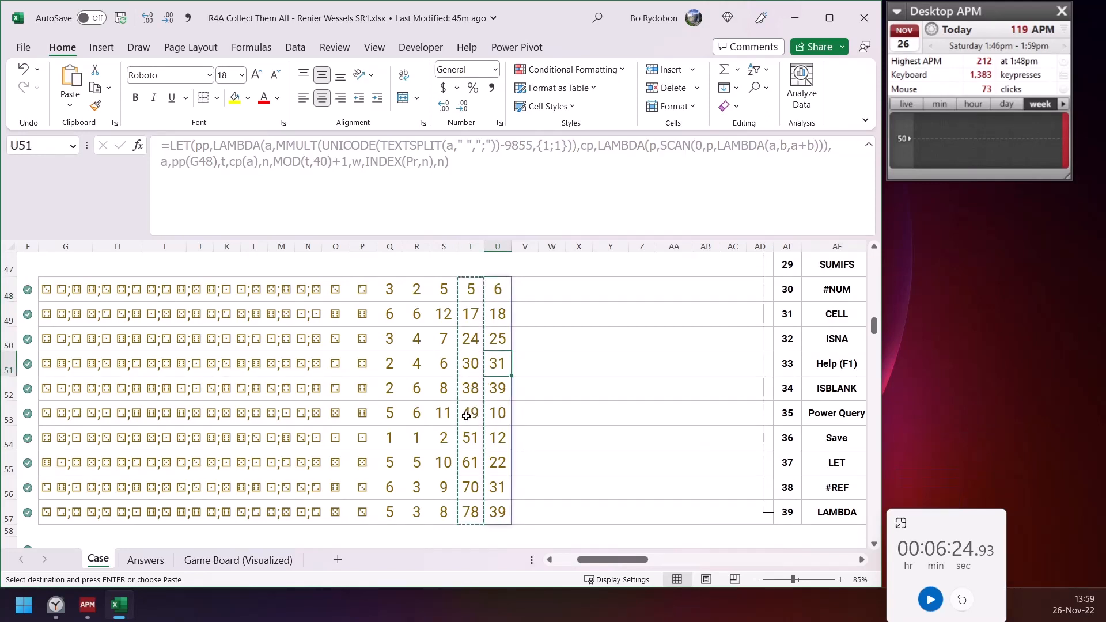
click(506, 291)
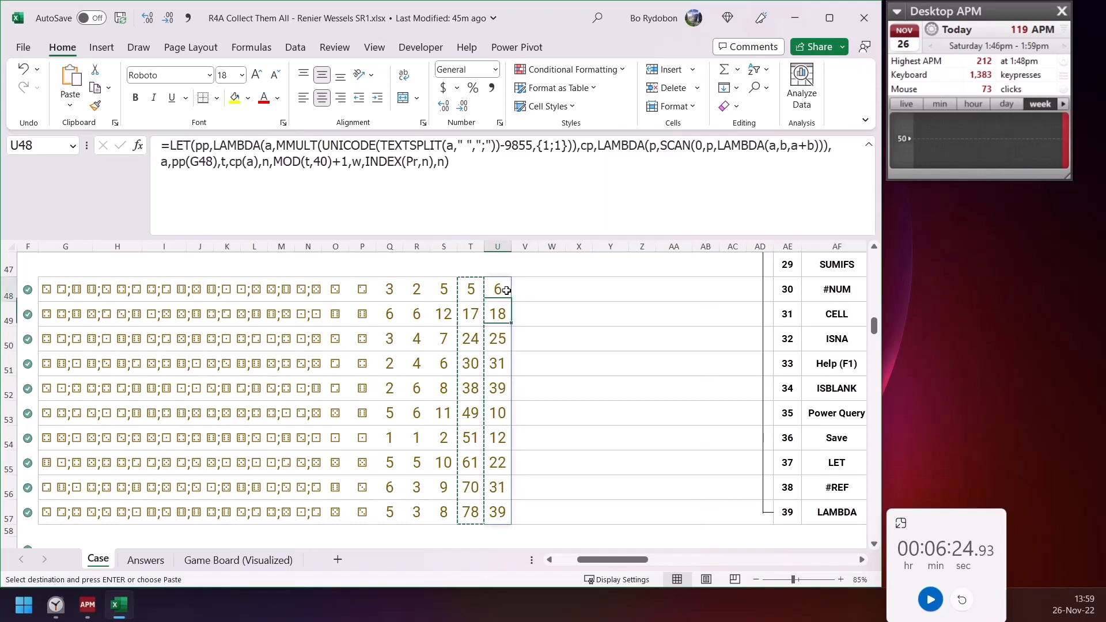
click(400, 190)
key(Escape)
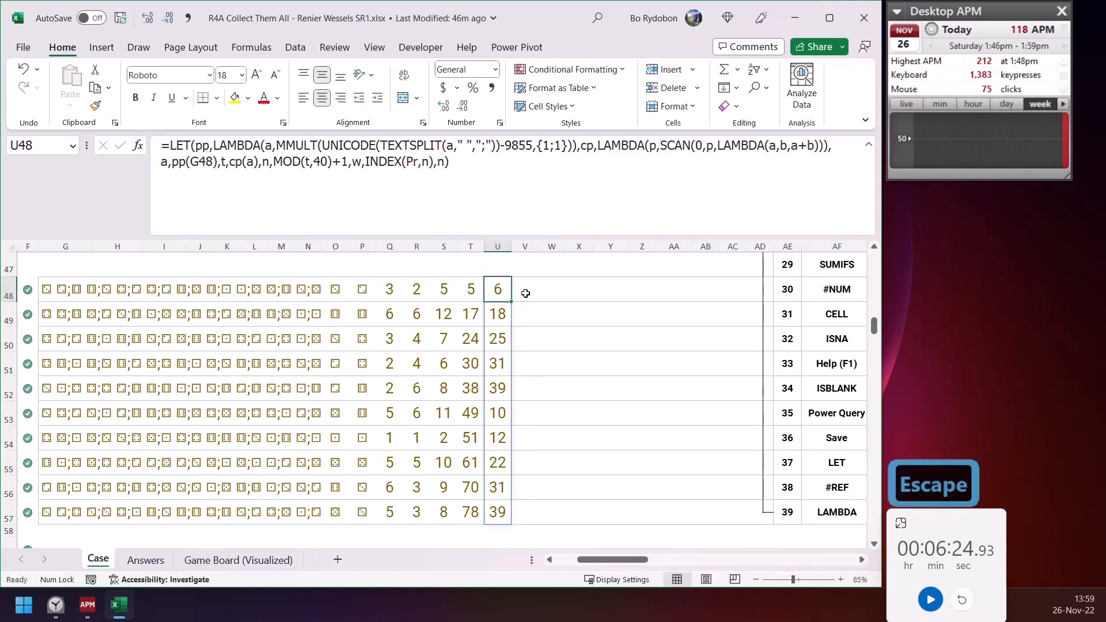
click(524, 289)
click(493, 289)
drag(492, 194, 156, 142)
key(ctrl+c)
key(Escape)
Paste the formula into V48 with final argument w, returning 200, 0, 240…
click(526, 287)
click(444, 174)
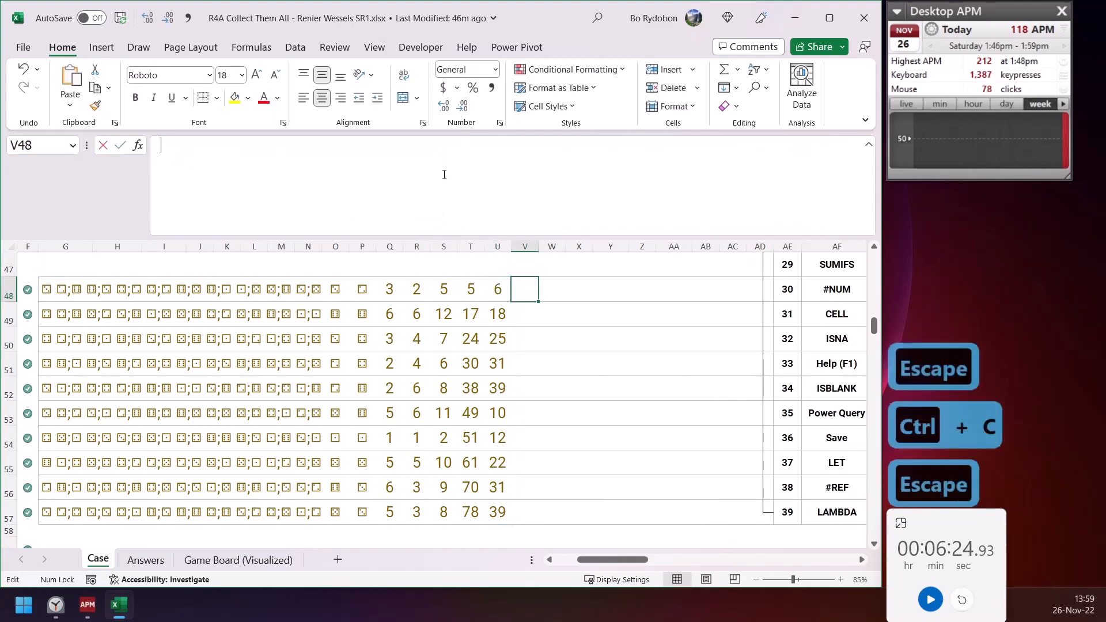
key(ctrl+v)
double_click(435, 164)
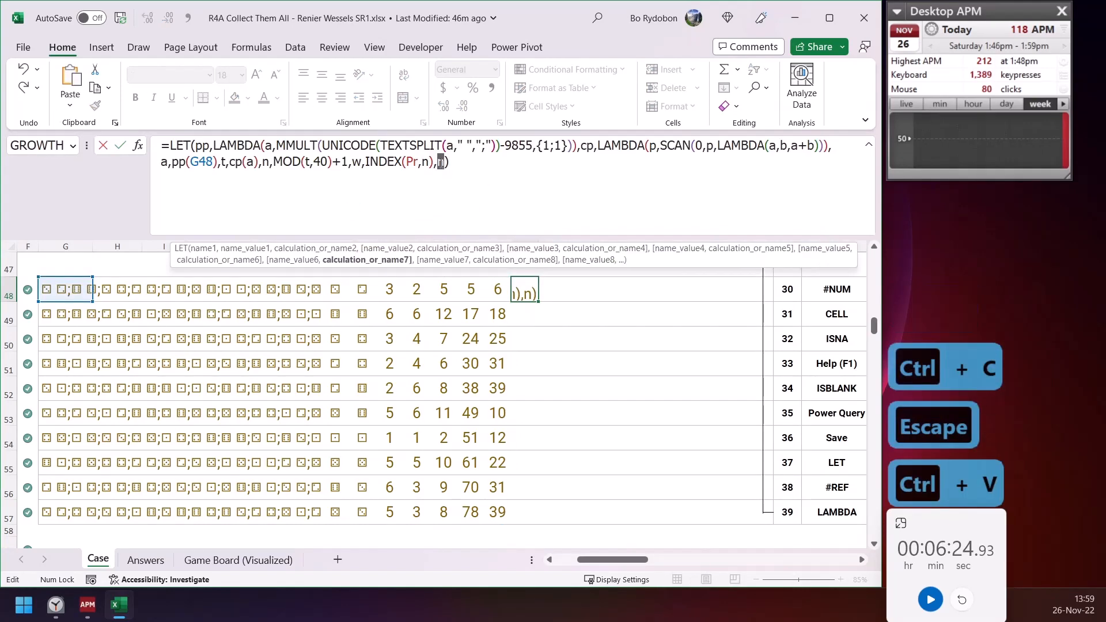
text(w)
key(Return)
key(Up)
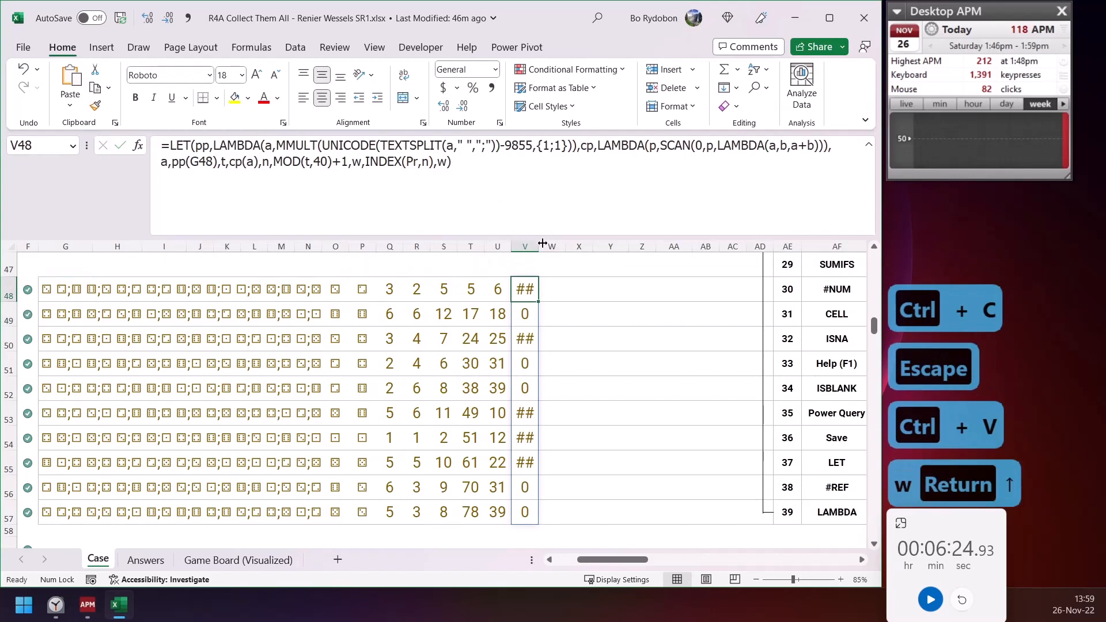
Widen column V so the w values display fully
click(543, 247)
drag(538, 247, 547, 246)
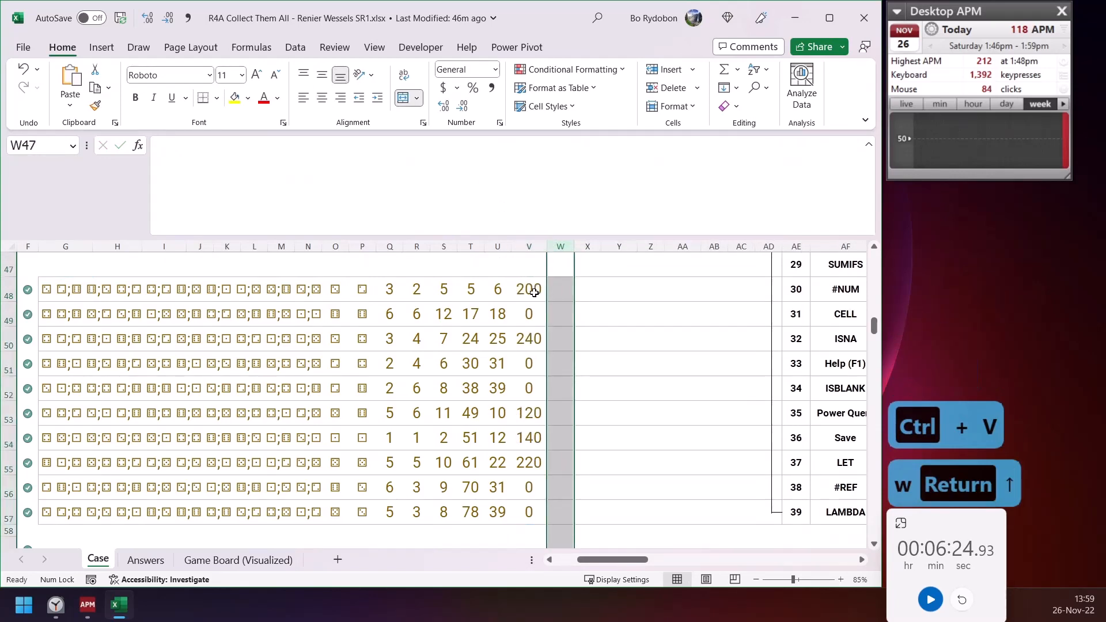
click(530, 291)
drag(608, 559, 587, 563)
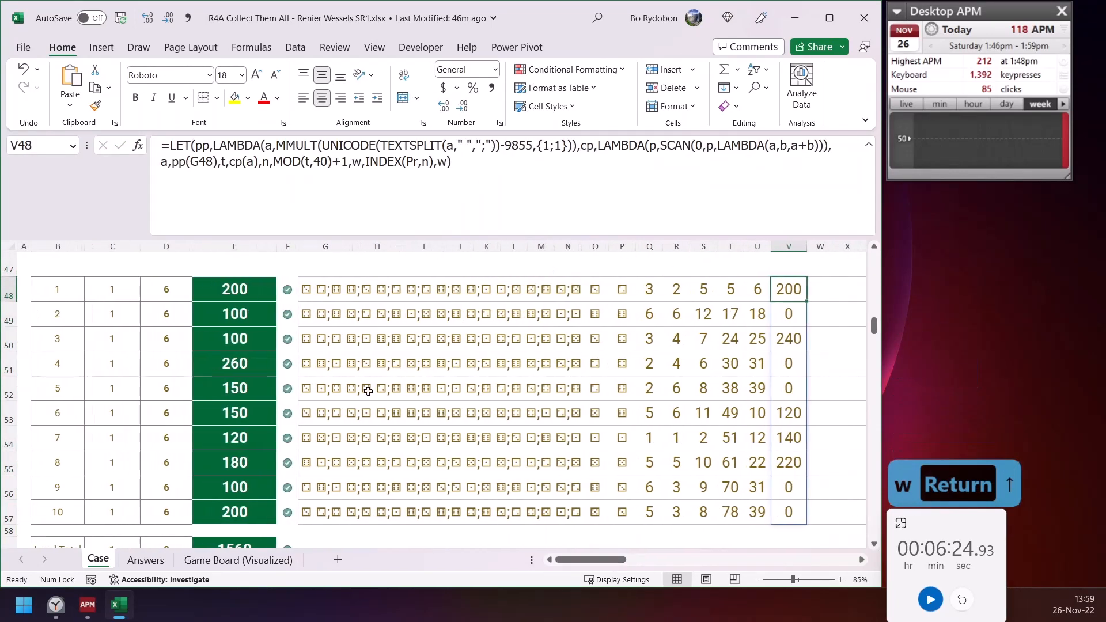
click(231, 288)
Read E48's original formula, checking its TRUE and w>0 lookup arguments
click(468, 162)
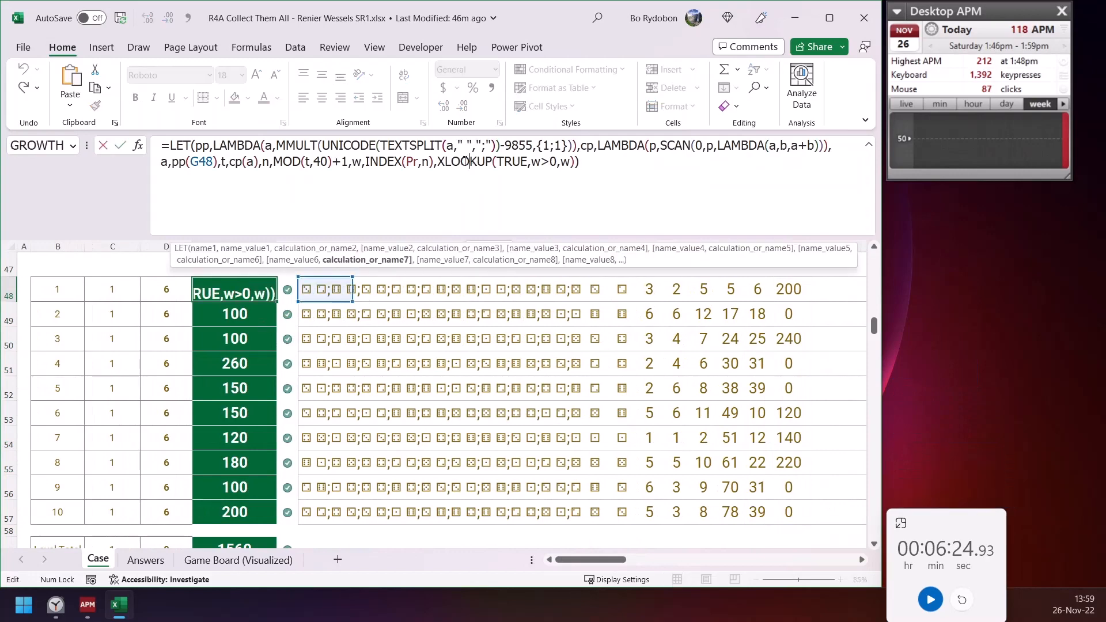
click(512, 162)
click(534, 162)
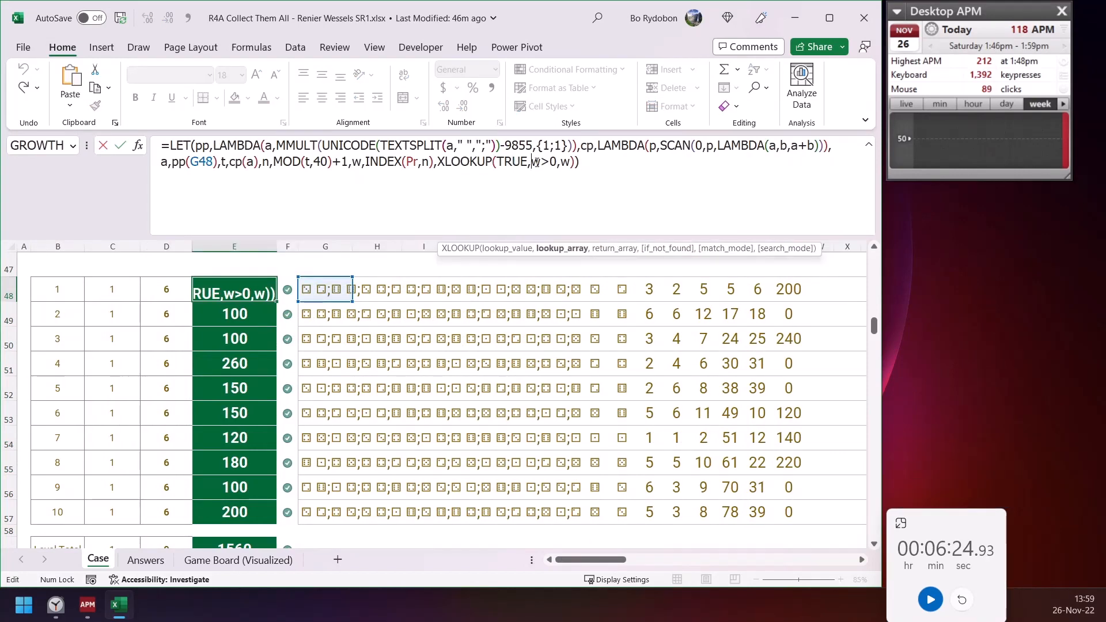
key(Escape)
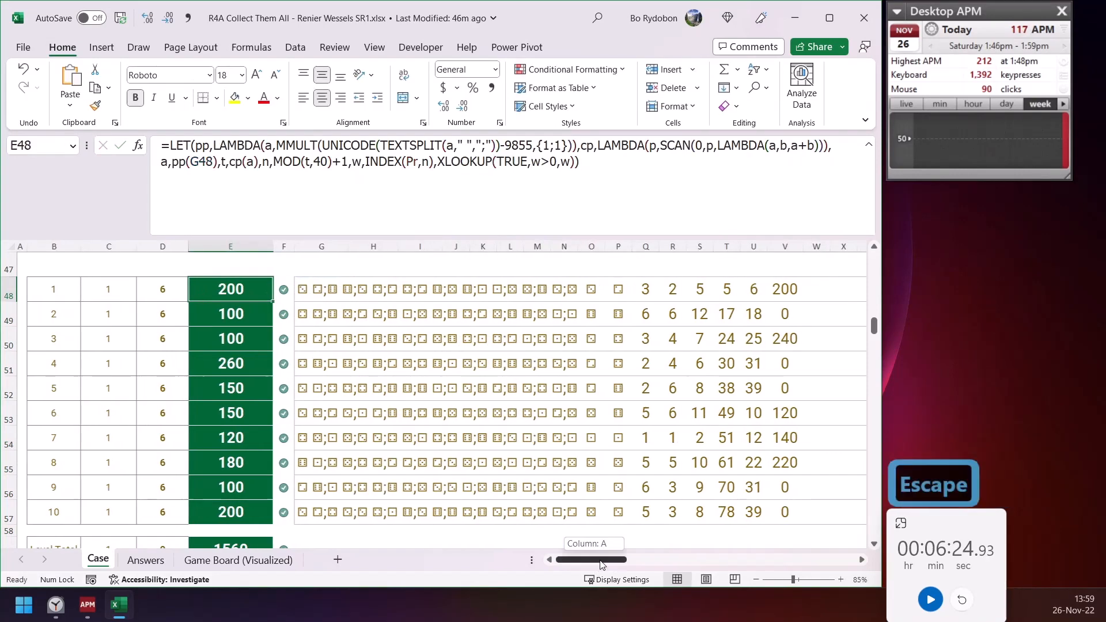
Copy the Q48:V48 helper formulas into the Example1 row starting at Q46
scroll(540, 343, right, 3)
click(564, 290)
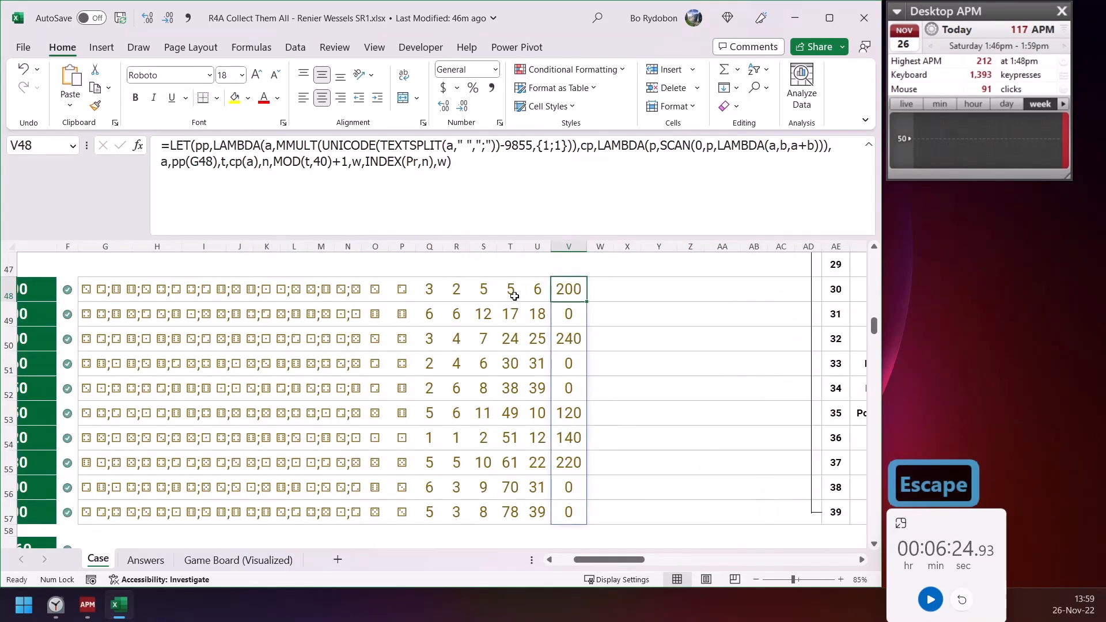
drag(426, 291, 571, 314)
click(570, 313)
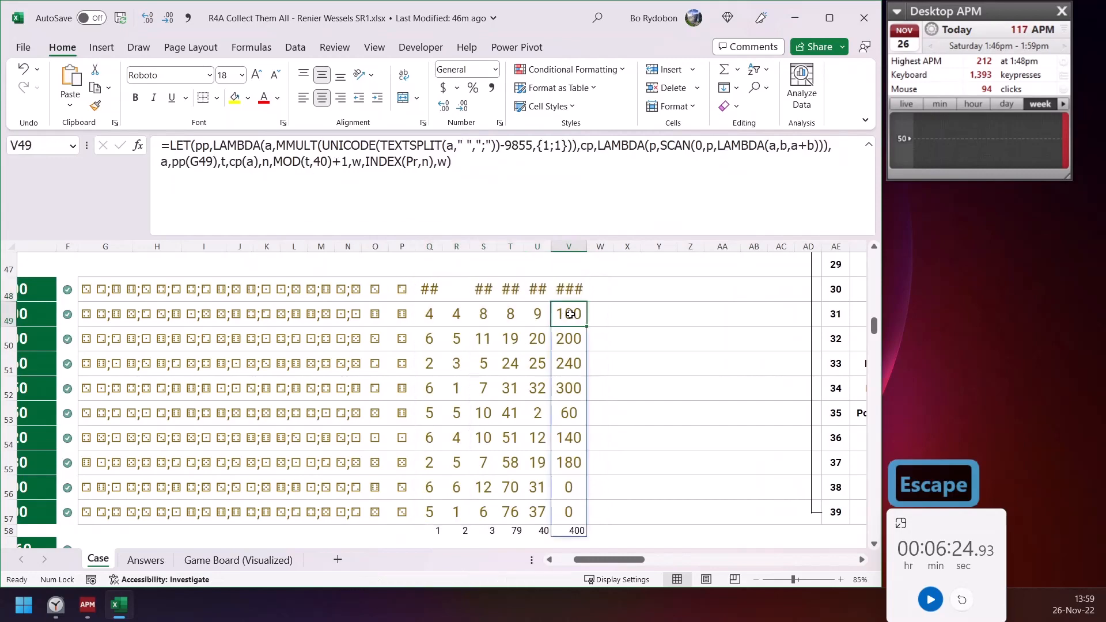
key(ctrl+z)
drag(429, 289, 569, 289)
key(ctrl+c)
scroll(509, 323, up, 2)
click(430, 383)
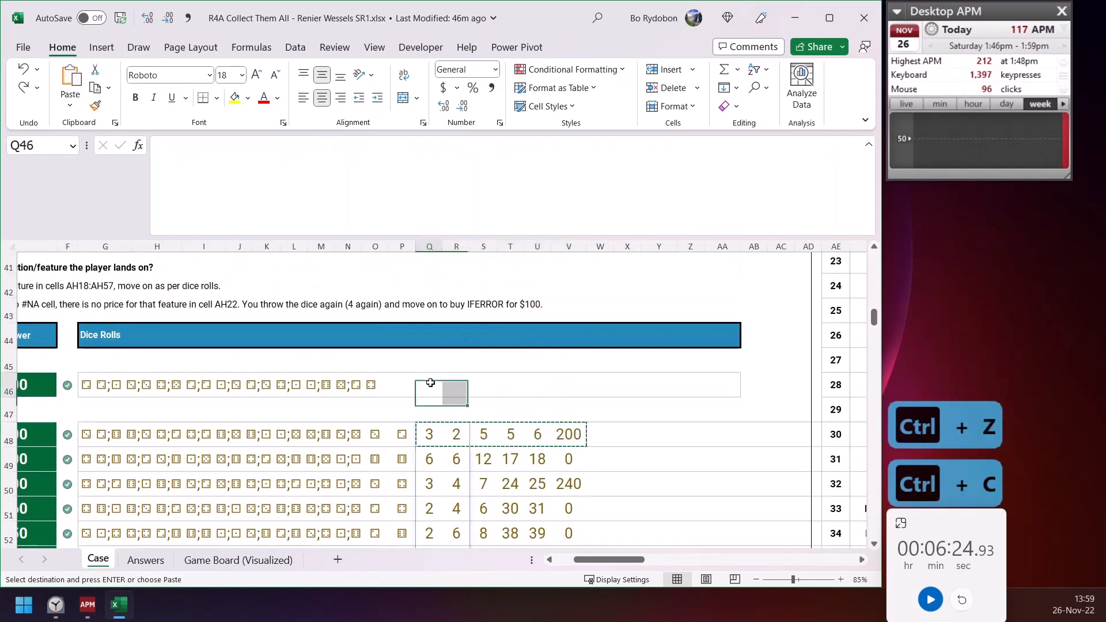
key(ctrl+v)
Clear V48 so V46 spills its square values 0, 100, 200…
click(569, 384)
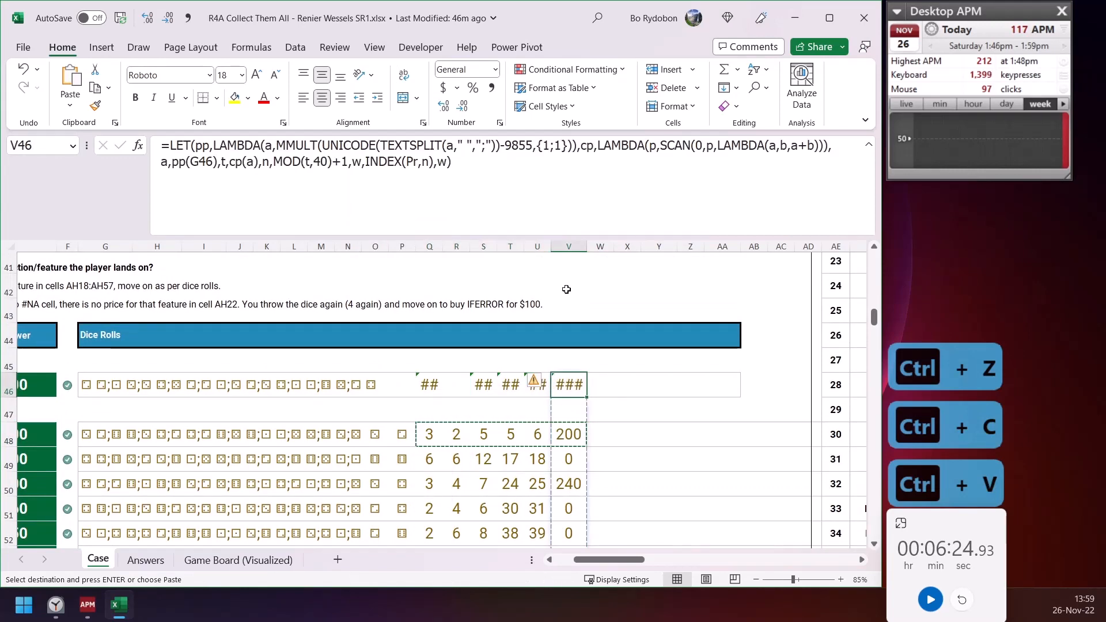
click(564, 434)
key(Delete)
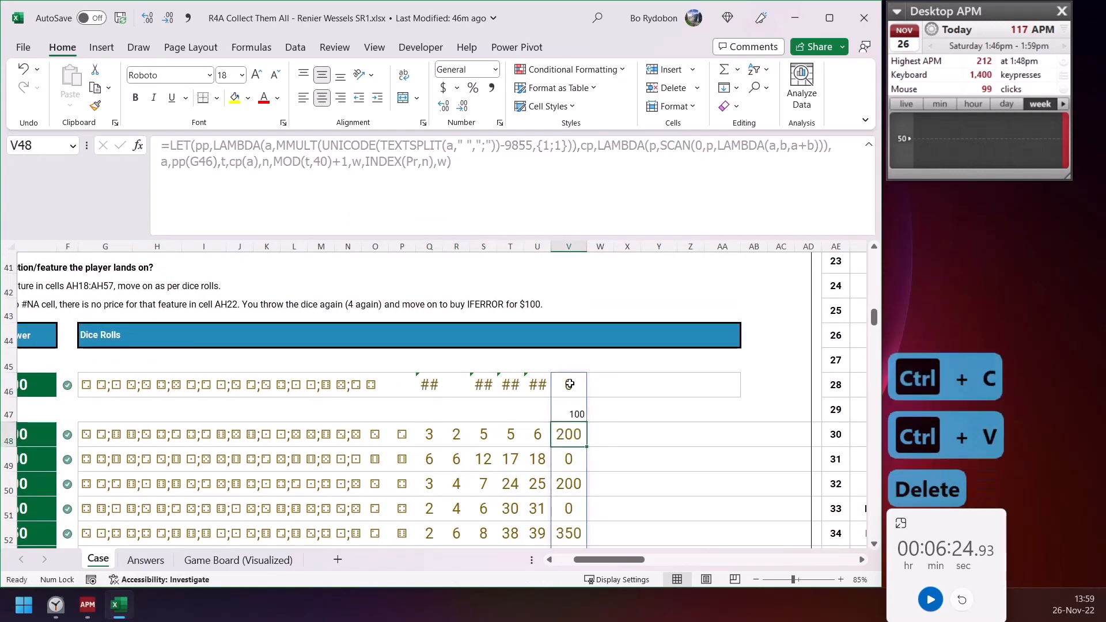
click(569, 384)
drag(600, 563, 584, 564)
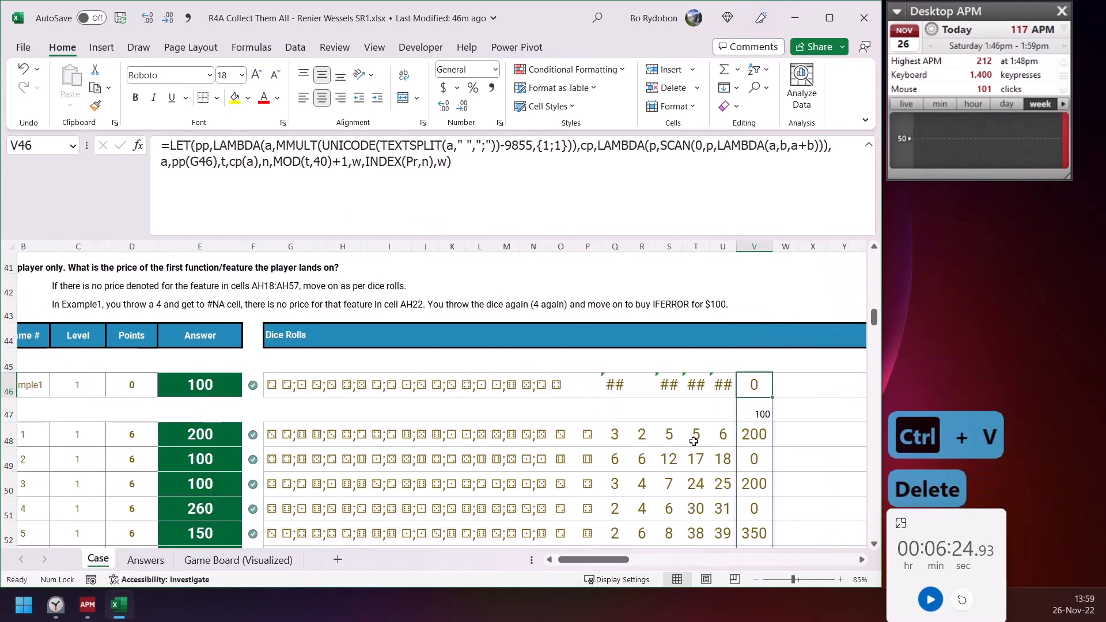
click(749, 412)
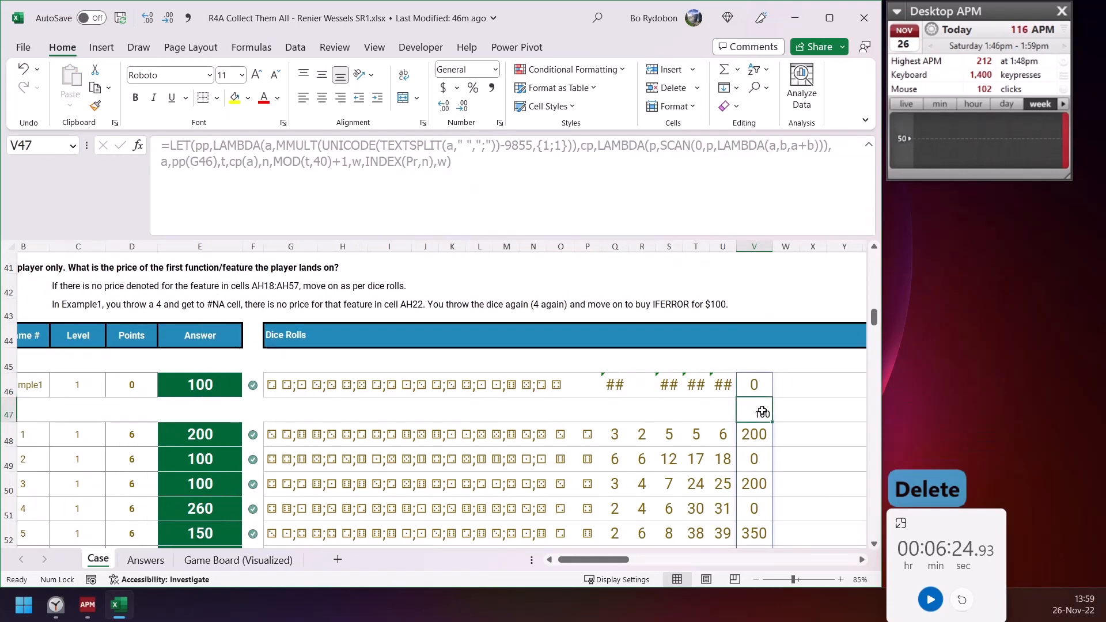
Scroll down to the Level 2 table
scroll(344, 384, down, 4)
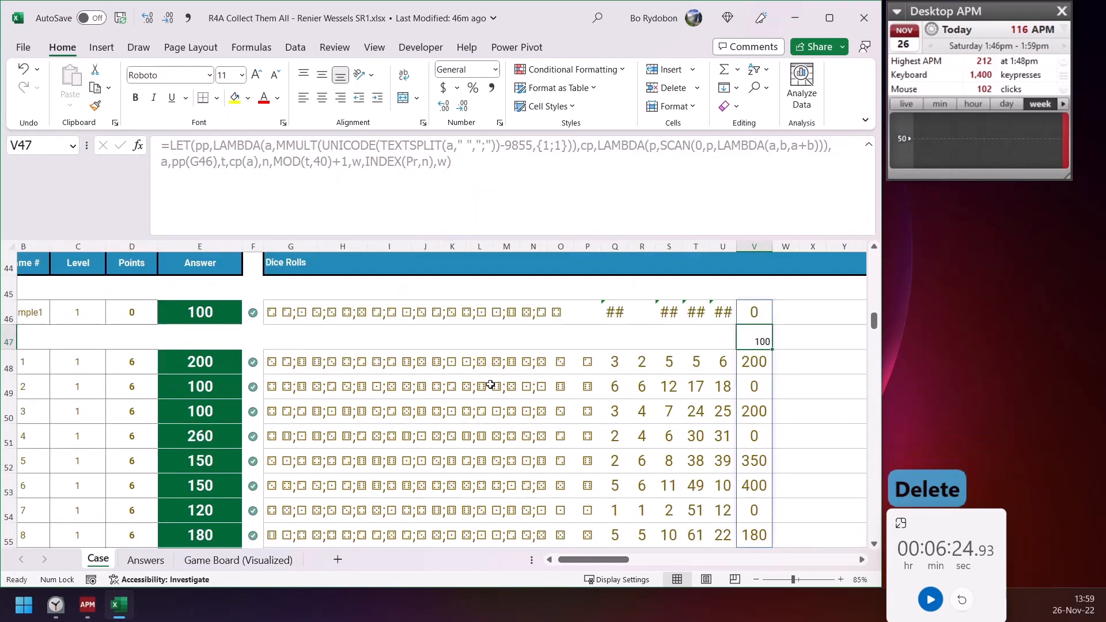
scroll(424, 389, up, 3)
scroll(420, 395, up, 1)
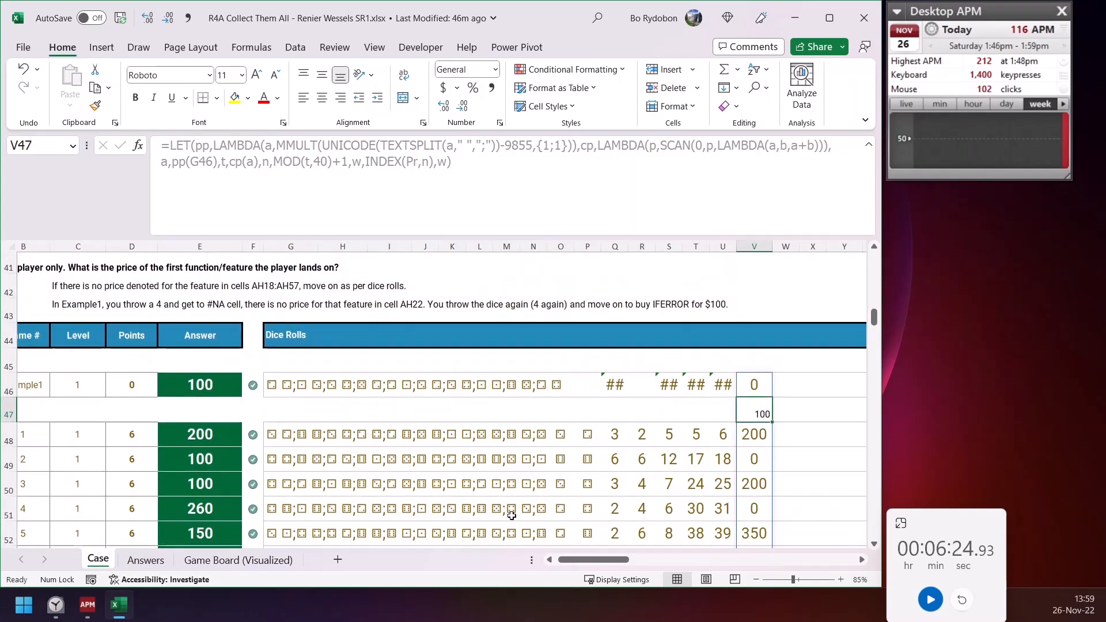
scroll(469, 469, left, 1)
scroll(470, 472, down, 2)
scroll(471, 473, down, 3)
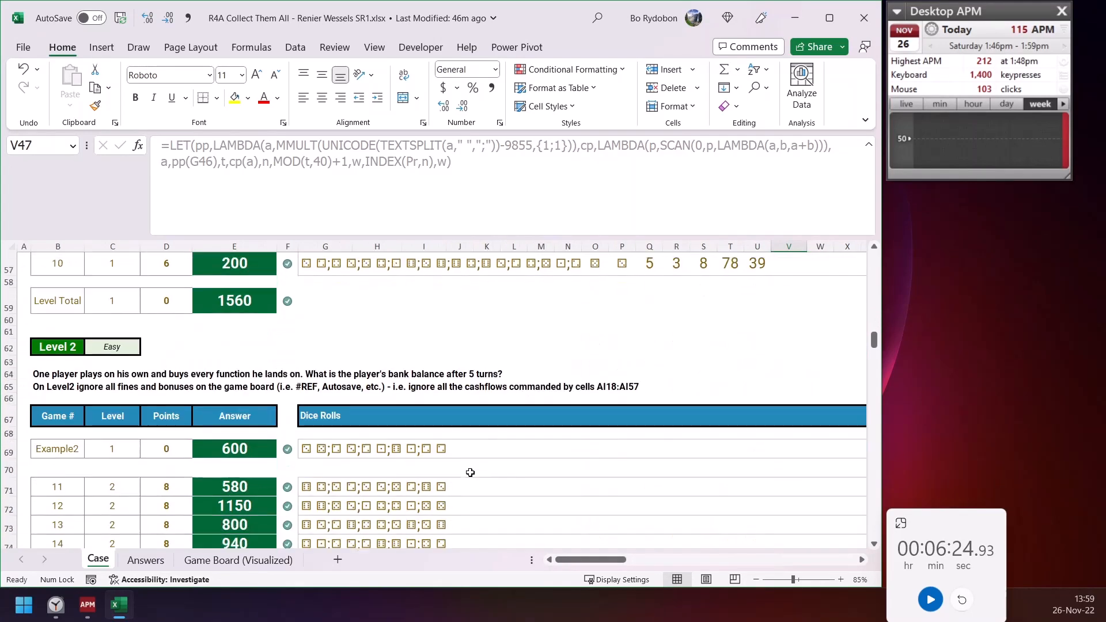
Inspect E71's Level 2 formula, noting the SUM(w) part and 1500 starting balance
click(252, 487)
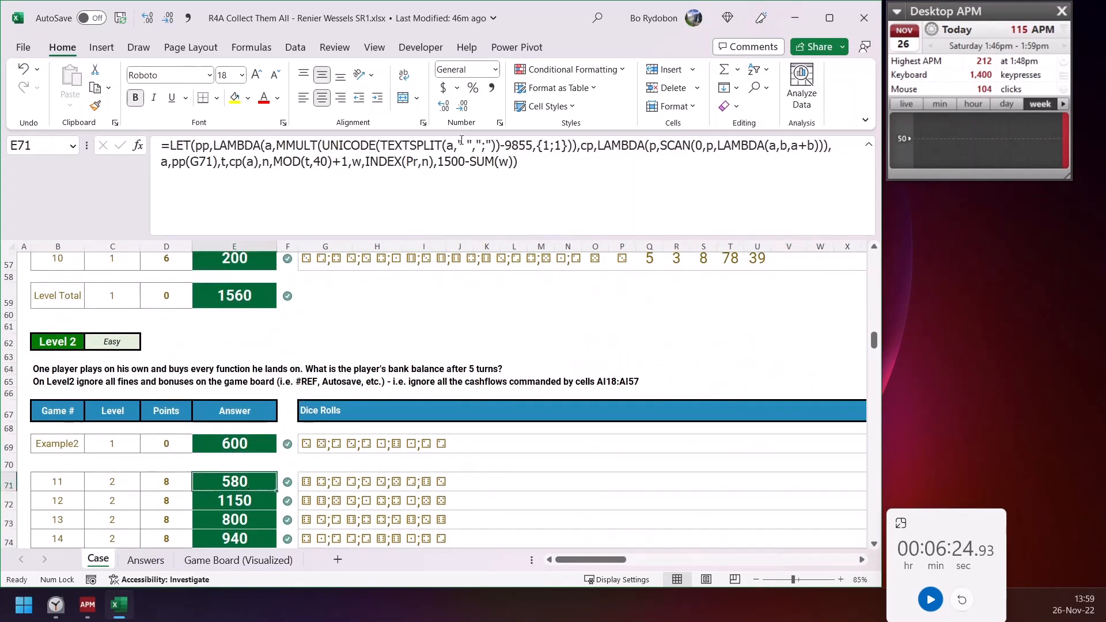
click(473, 163)
drag(467, 161, 512, 162)
drag(440, 163, 461, 161)
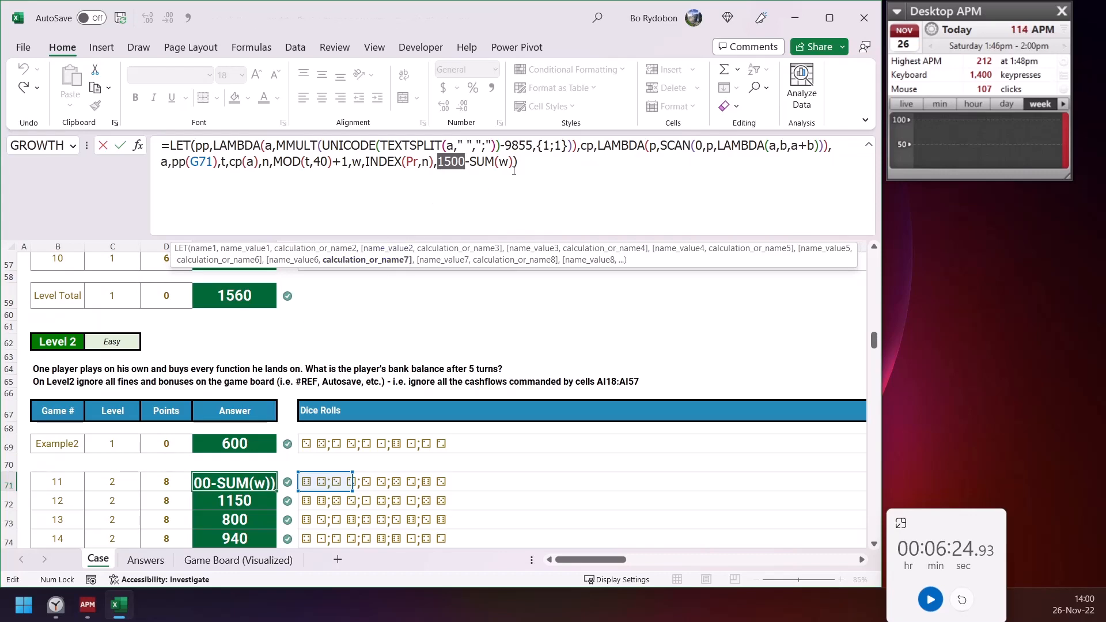
key(Escape)
Copy the Level 3 REDUCE formula text from E103, then scroll right to the empty columns
scroll(485, 247, down, 2)
scroll(472, 268, down, 11)
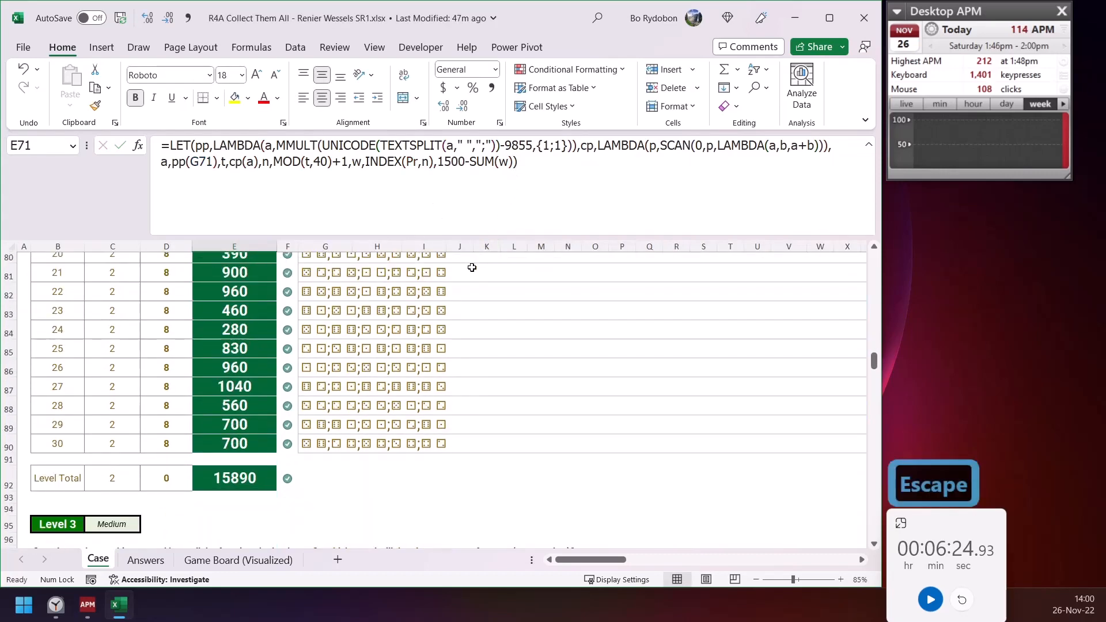
click(264, 361)
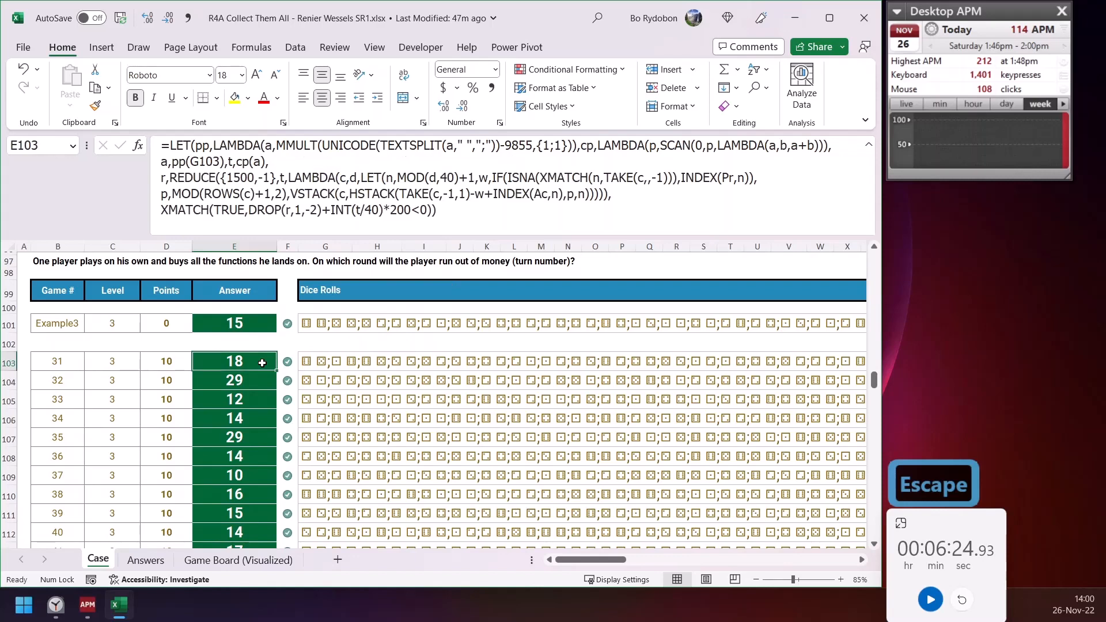
drag(460, 212, 227, 126)
key(ctrl+c)
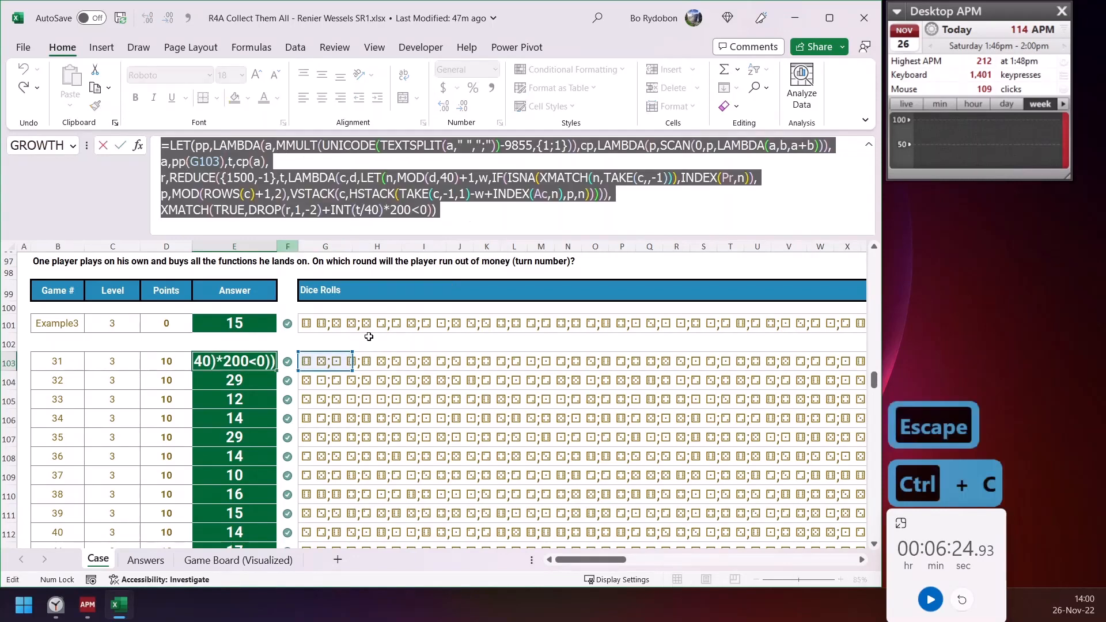
key(Escape)
drag(609, 559, 726, 556)
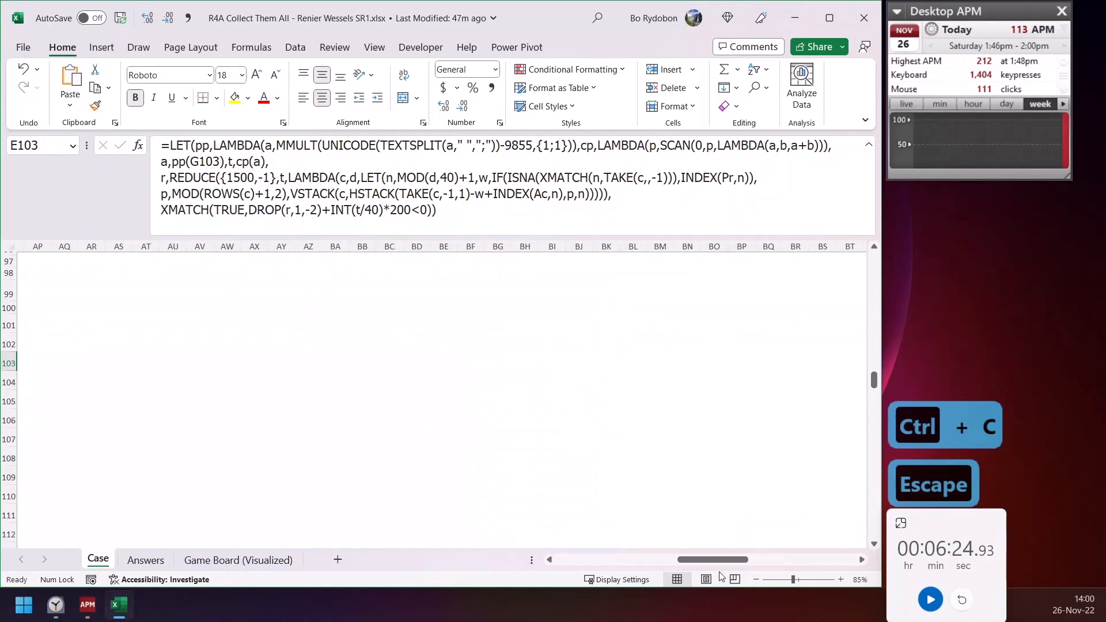
Paste the Level 3 formula into AU103, which returns 18
click(173, 361)
click(286, 173)
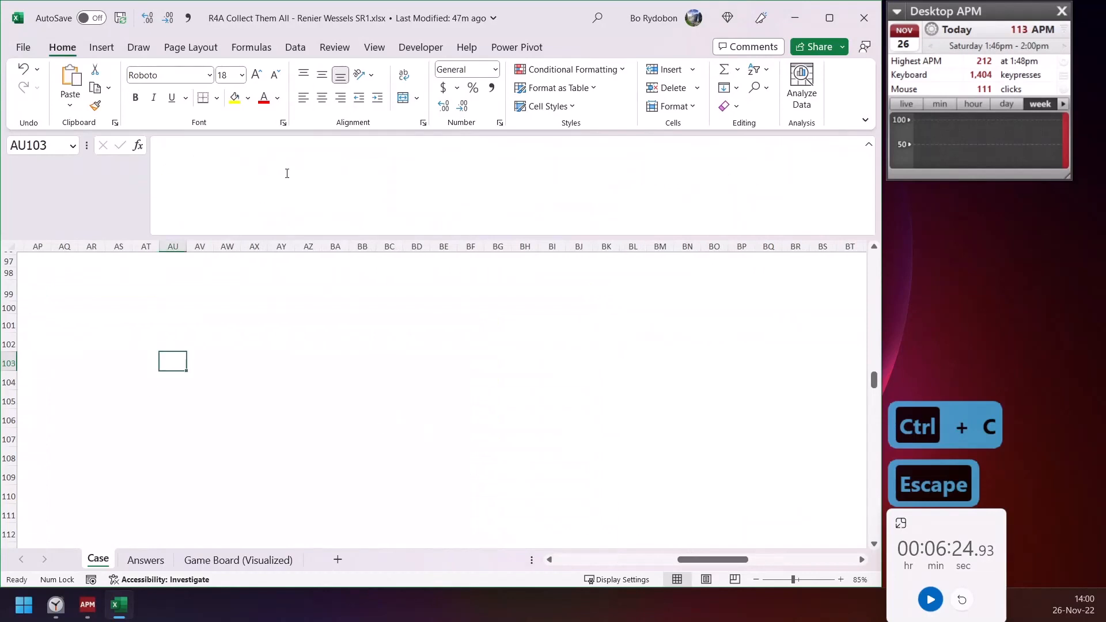
key(ctrl+v)
key(Return)
key(Up)
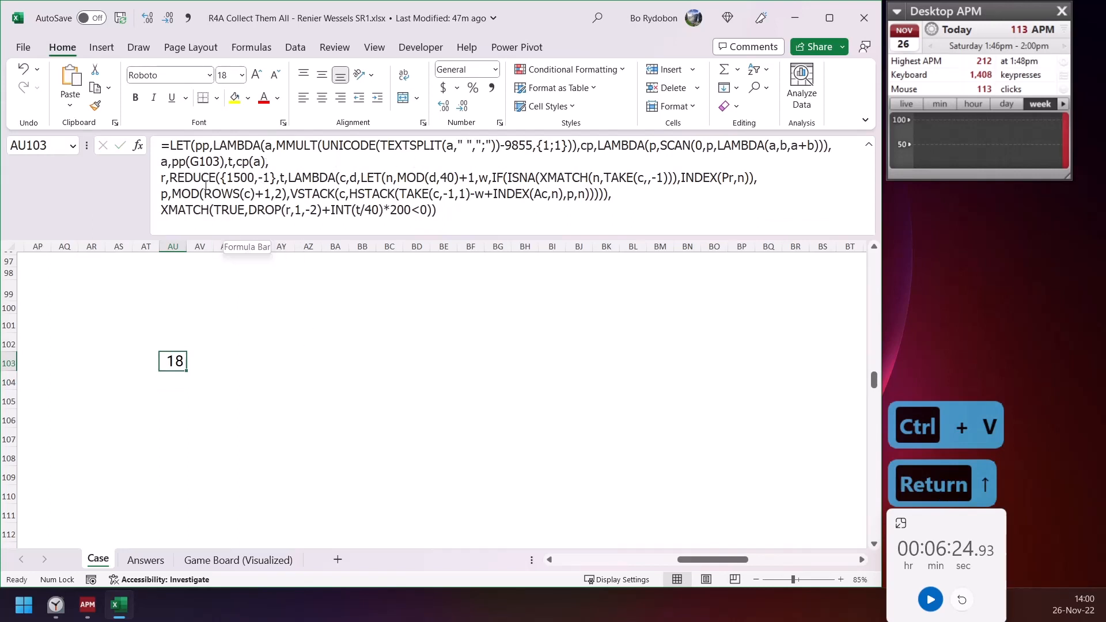
click(169, 204)
key(Escape)
In AV103, replace the final XMATCH expression with r to spill balances 1500, 1360, 1180…
click(210, 363)
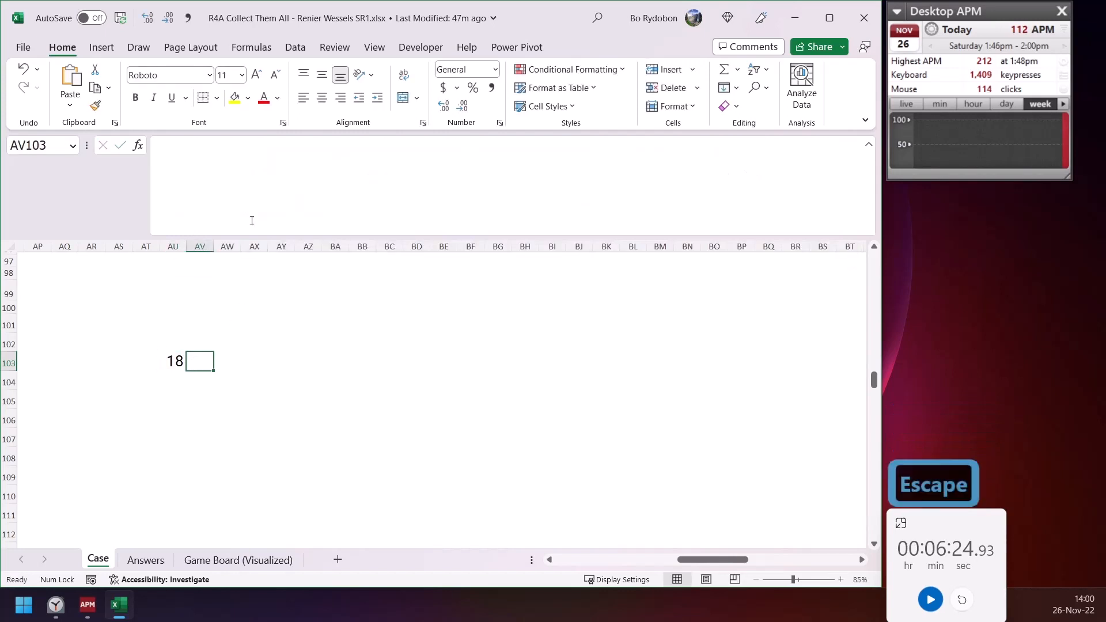
click(257, 182)
key(ctrl+v)
drag(162, 209, 433, 209)
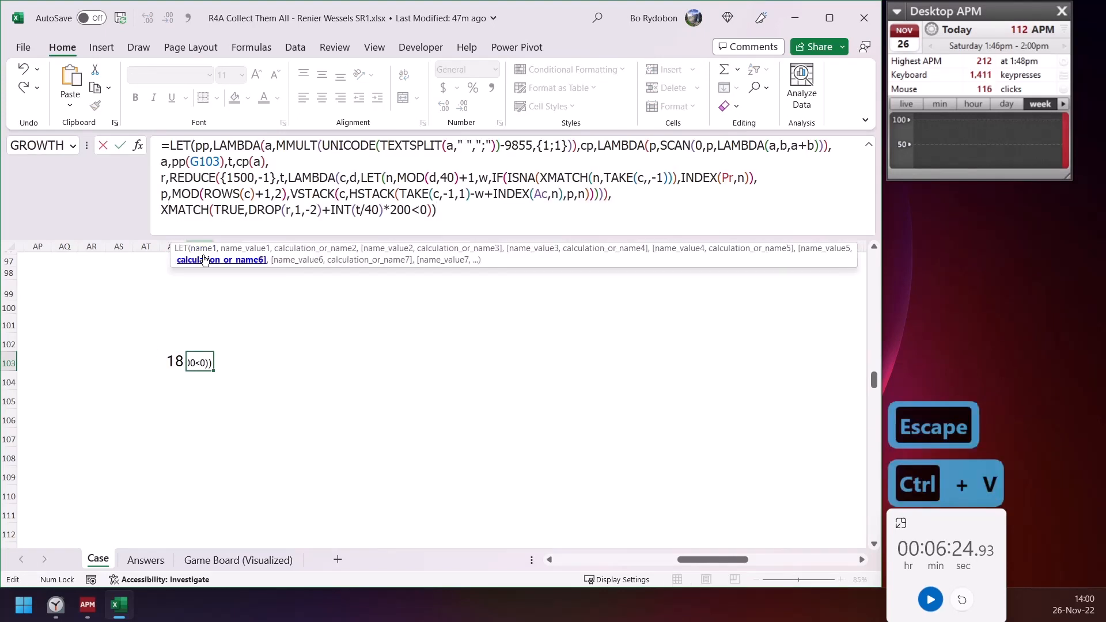
text(r)
key(Return)
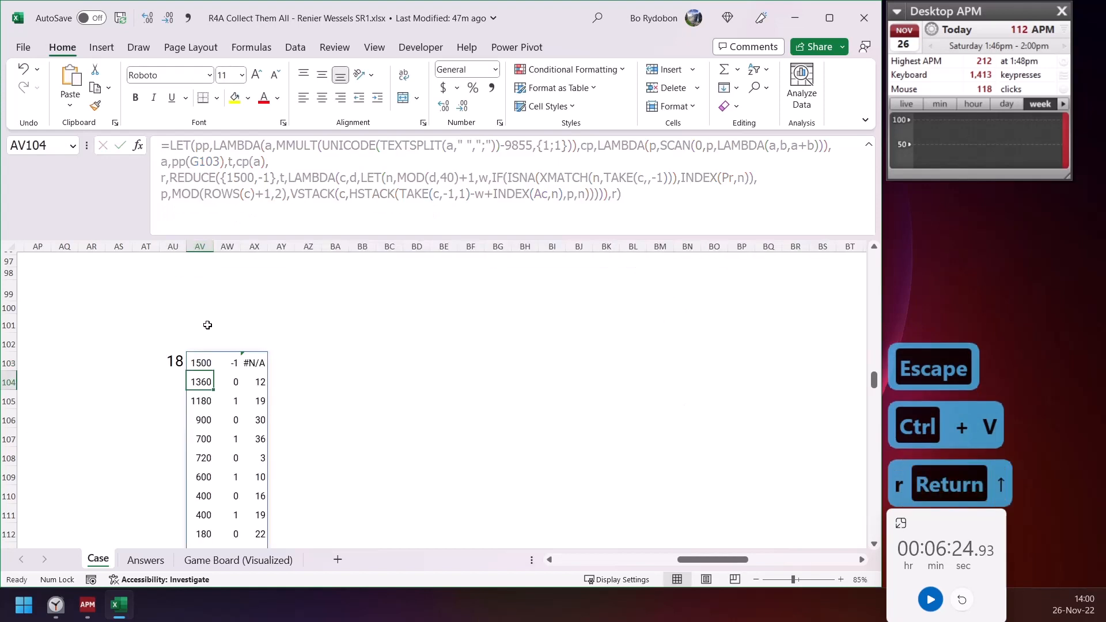
key(Up)
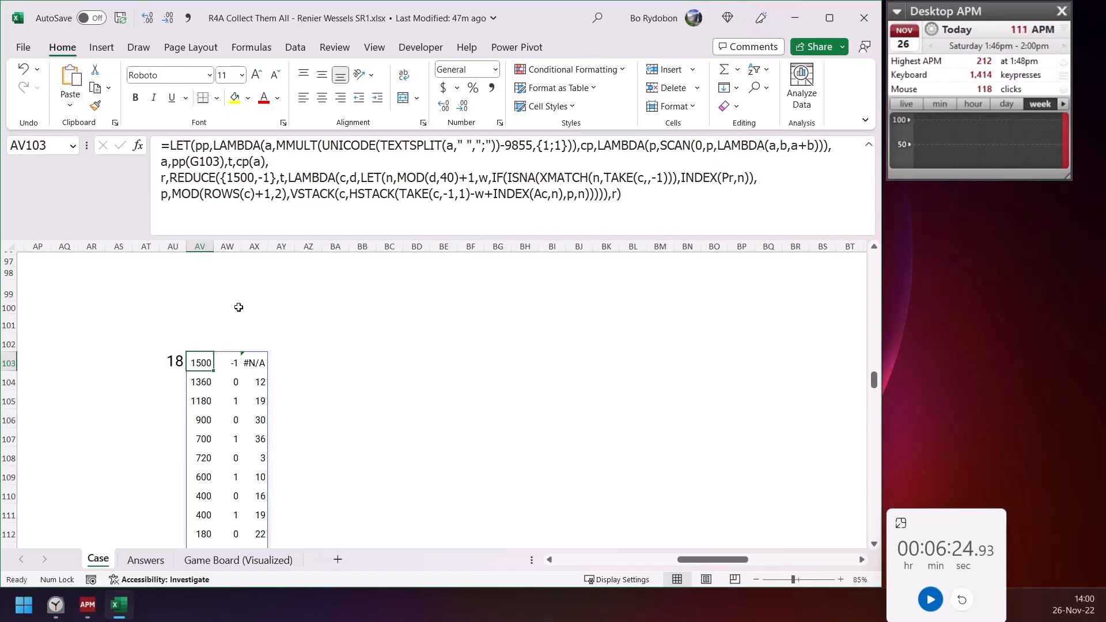
Copy the {1500,-1} starting value from AV103's formula and enter it as ={1500,-1} in AZ103
drag(277, 177, 221, 177)
key(ctrl+c)
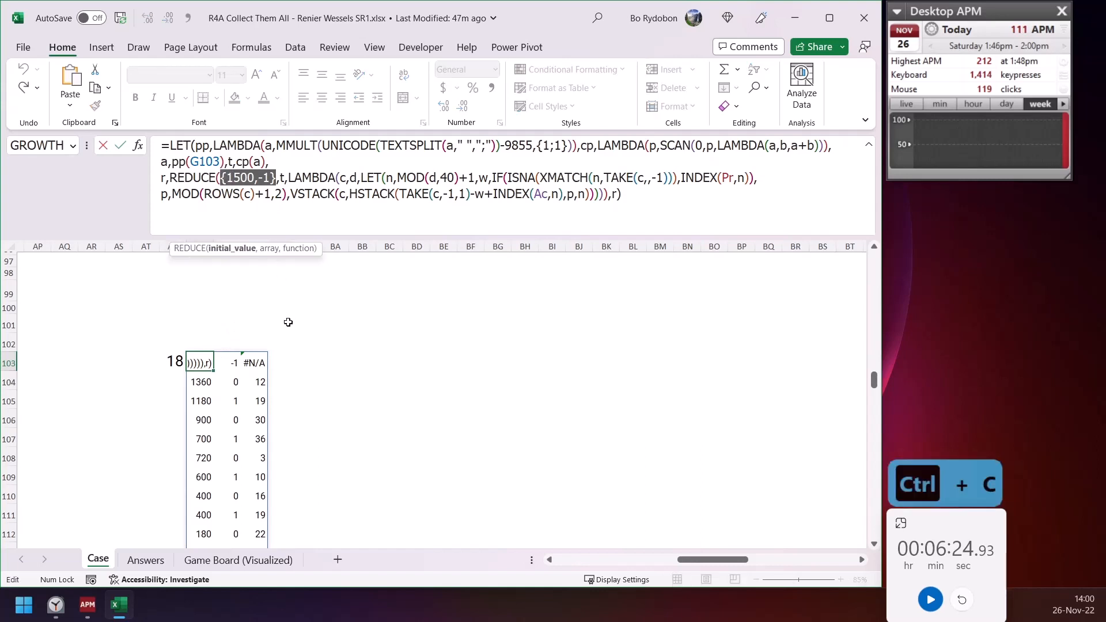
key(Escape)
click(318, 360)
click(306, 192)
key(ctrl+v)
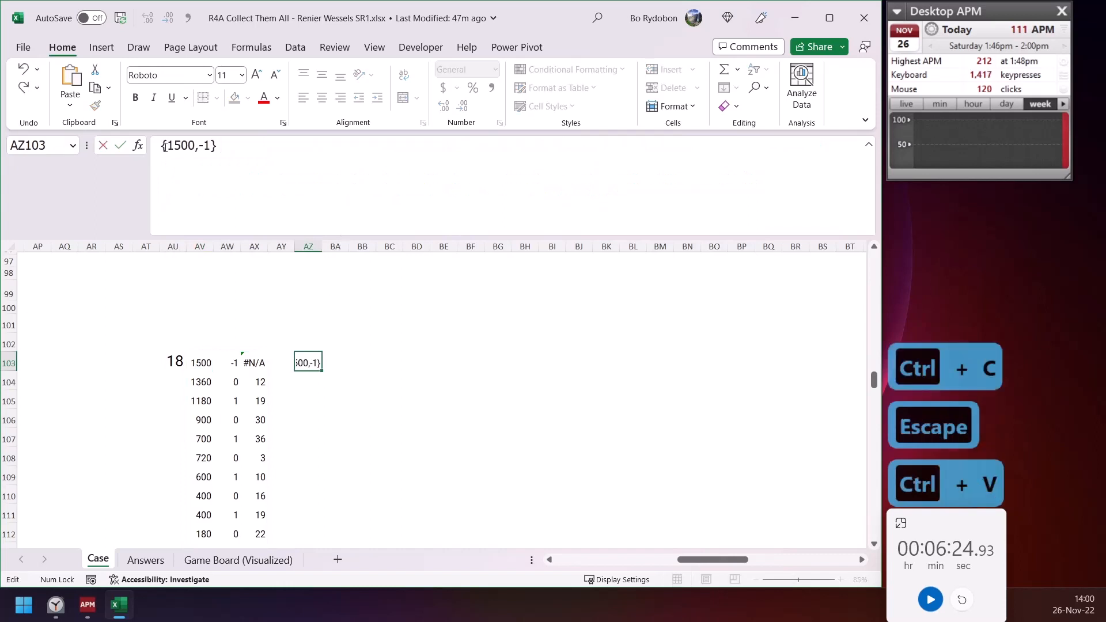
click(163, 145)
text(=)
key(Return)
key(Up)
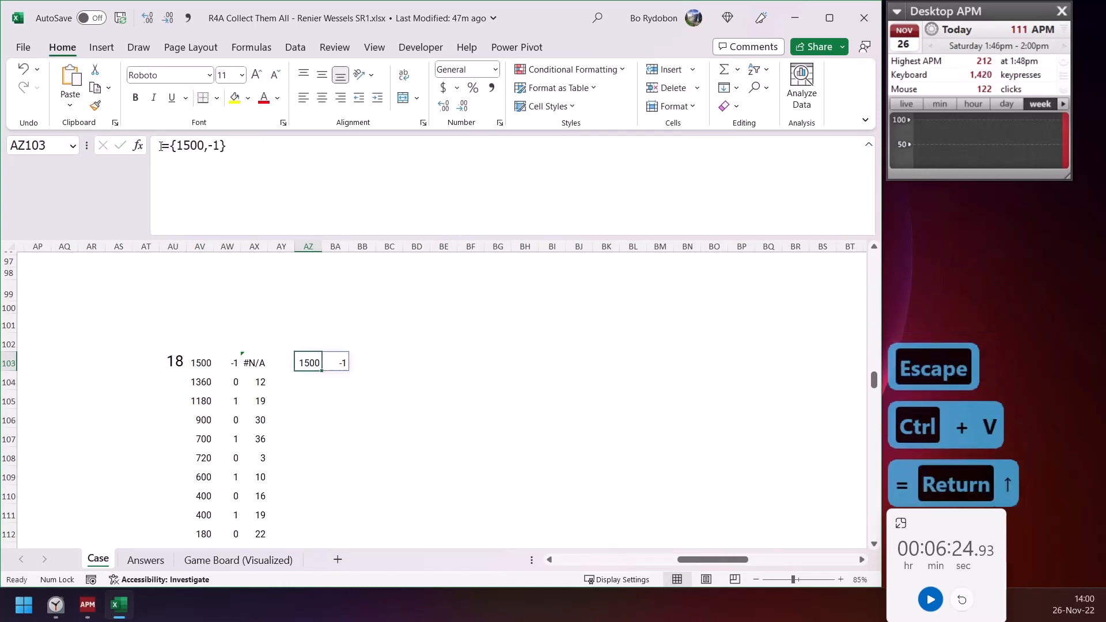
Inspect the VSTACK and REDUCE arguments in AV103's formula, including the initial value and t array
click(201, 363)
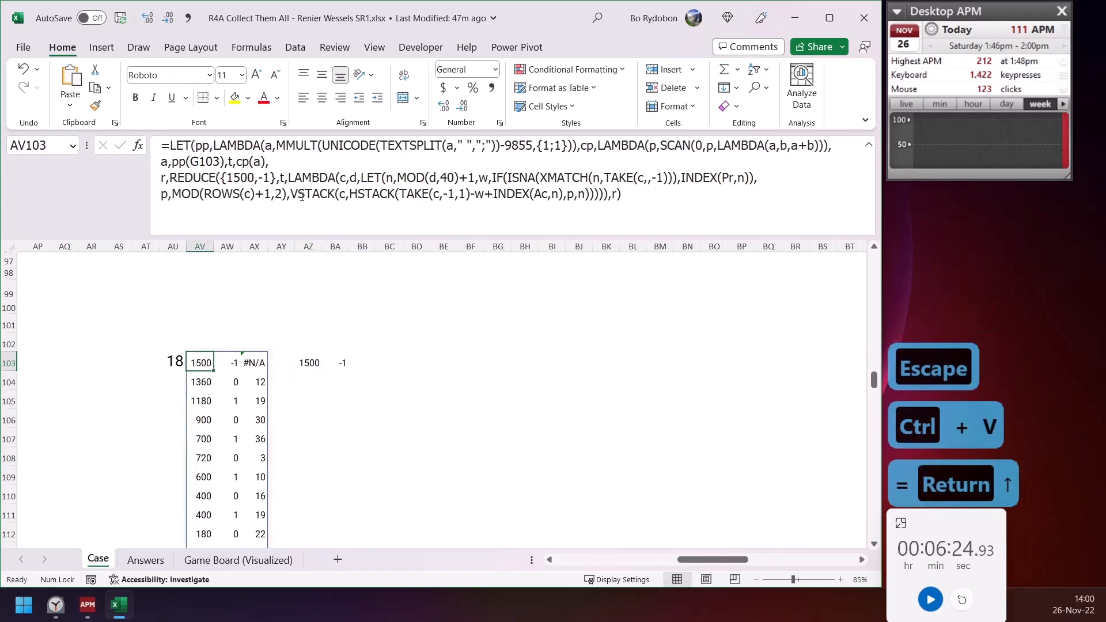
click(302, 197)
double_click(307, 198)
click(342, 198)
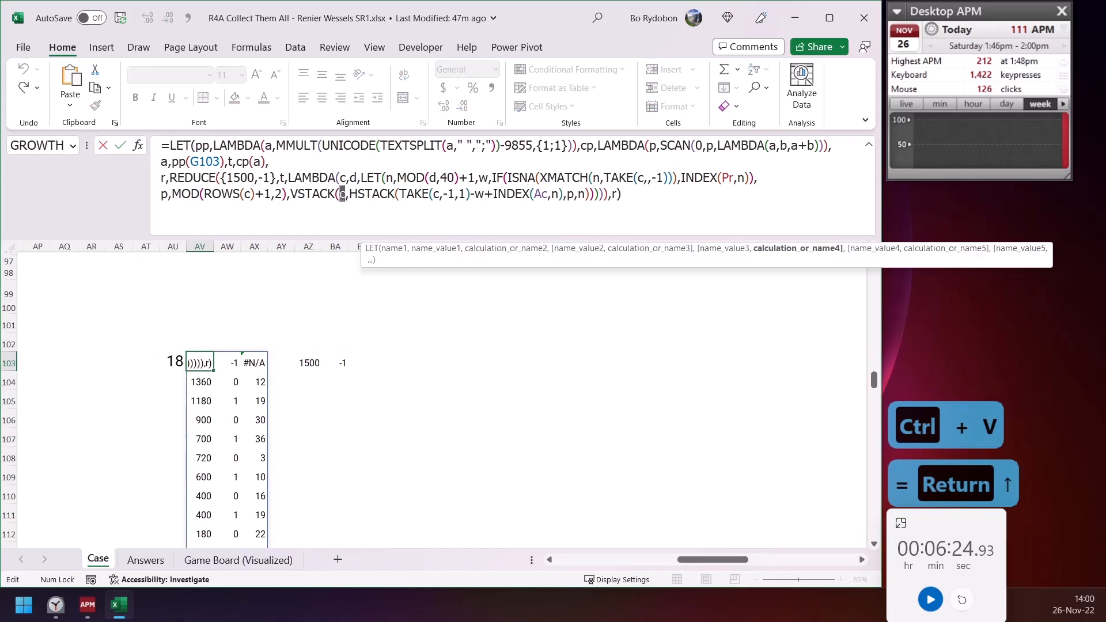
key(Escape)
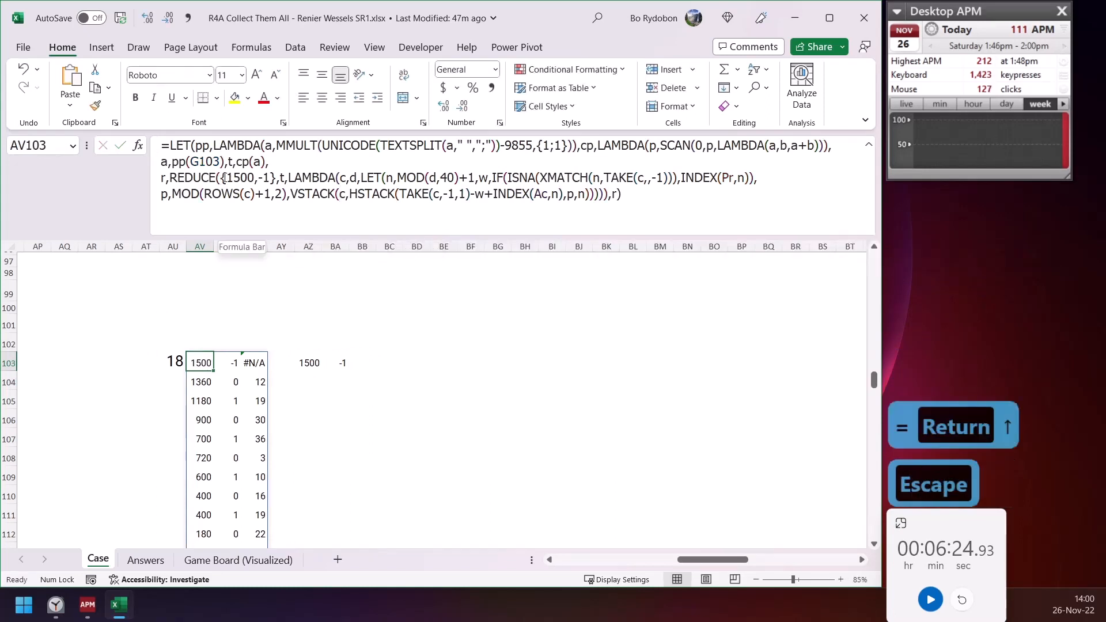
click(222, 177)
drag(220, 177, 273, 177)
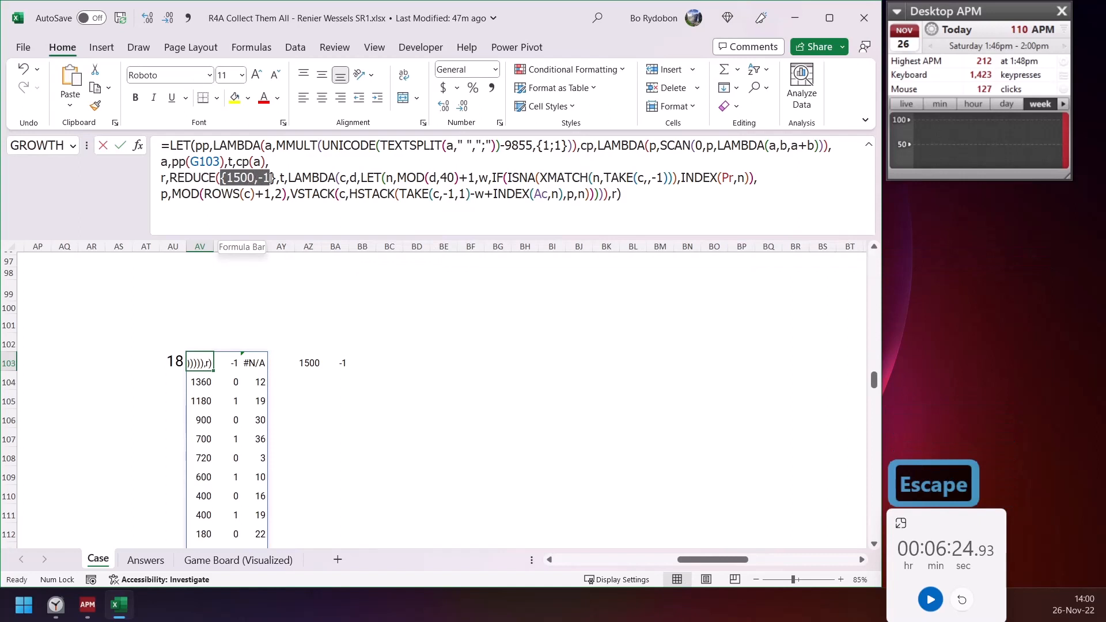
click(210, 177)
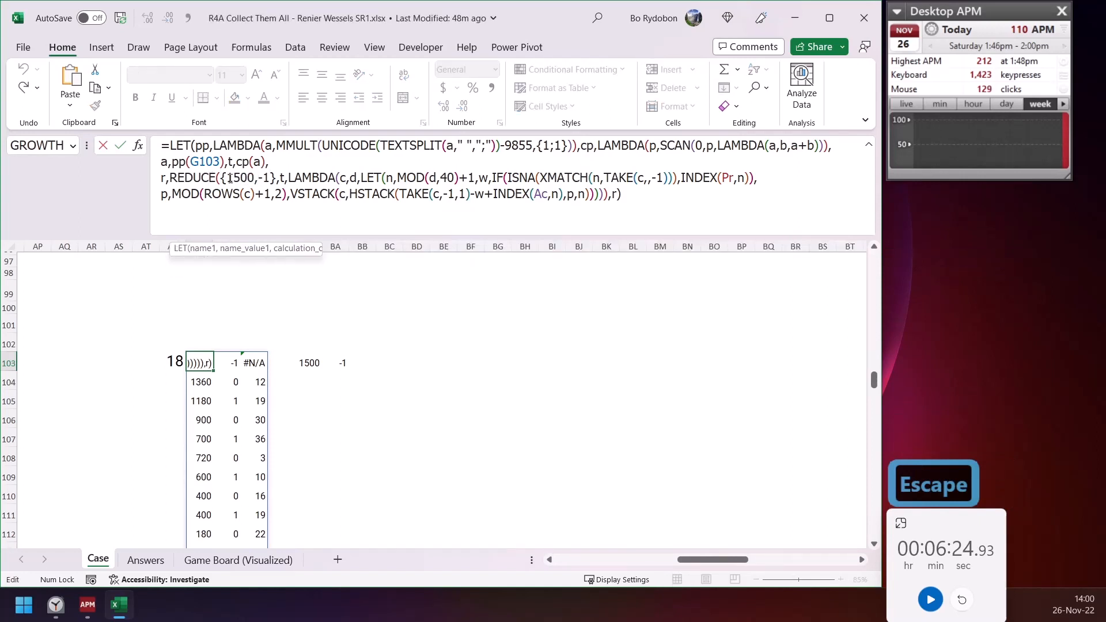
click(234, 249)
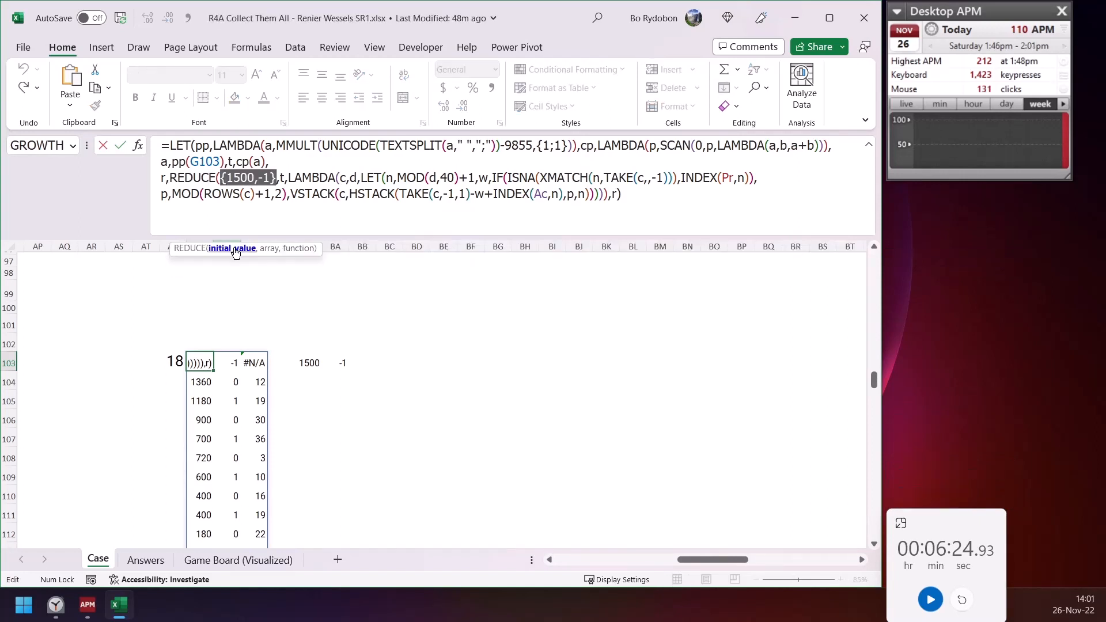
double_click(287, 183)
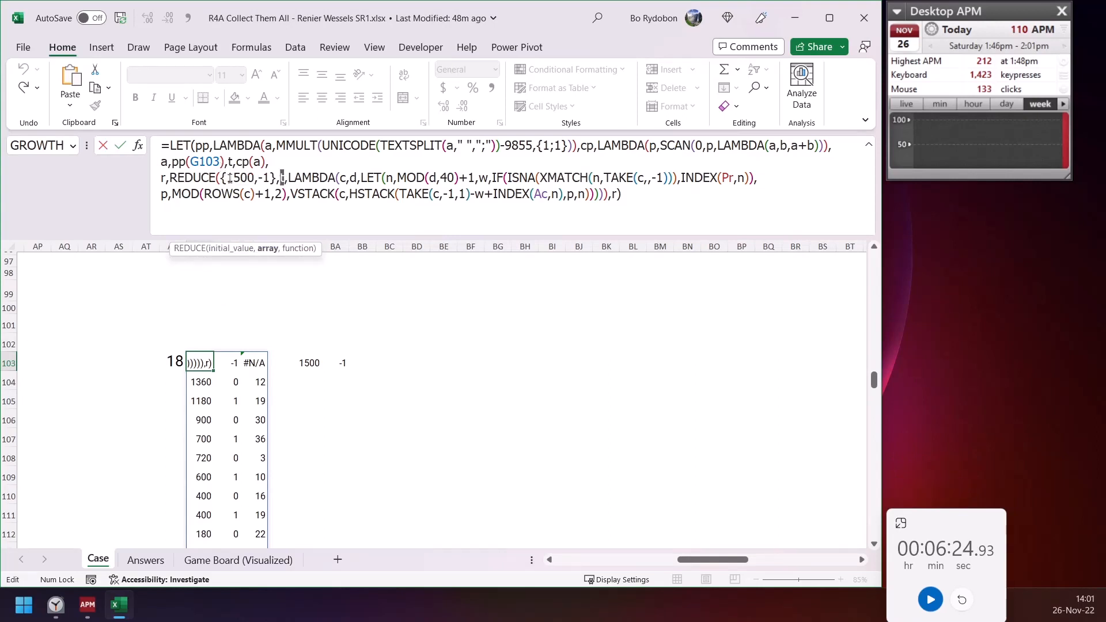
key(Escape)
Paste {1500,-1} into AY103, then cancel so AY103 stays empty
click(303, 362)
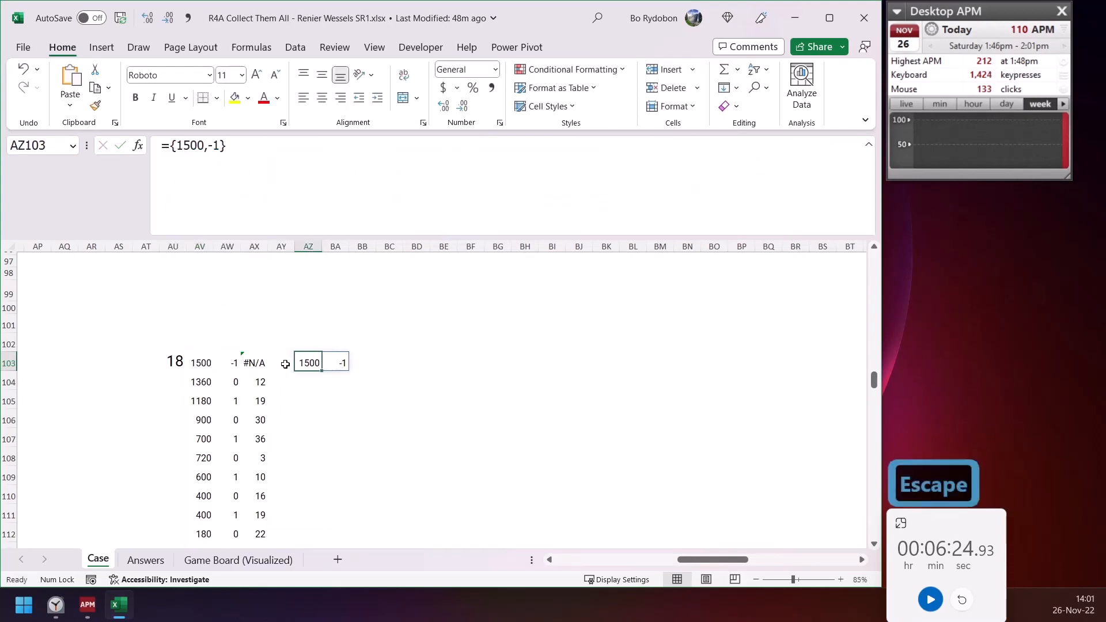
click(281, 363)
click(282, 200)
key(ctrl+v)
key(Escape)
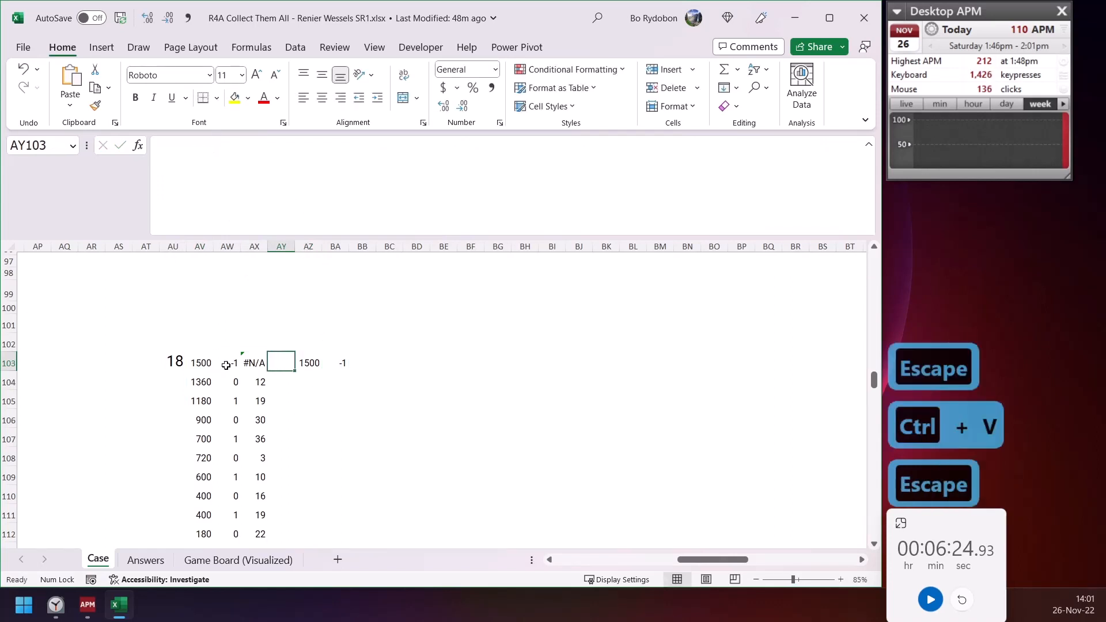
Paste AV103's whole LET formula into AY103 with its final result changed to t
click(203, 362)
drag(642, 206, 162, 145)
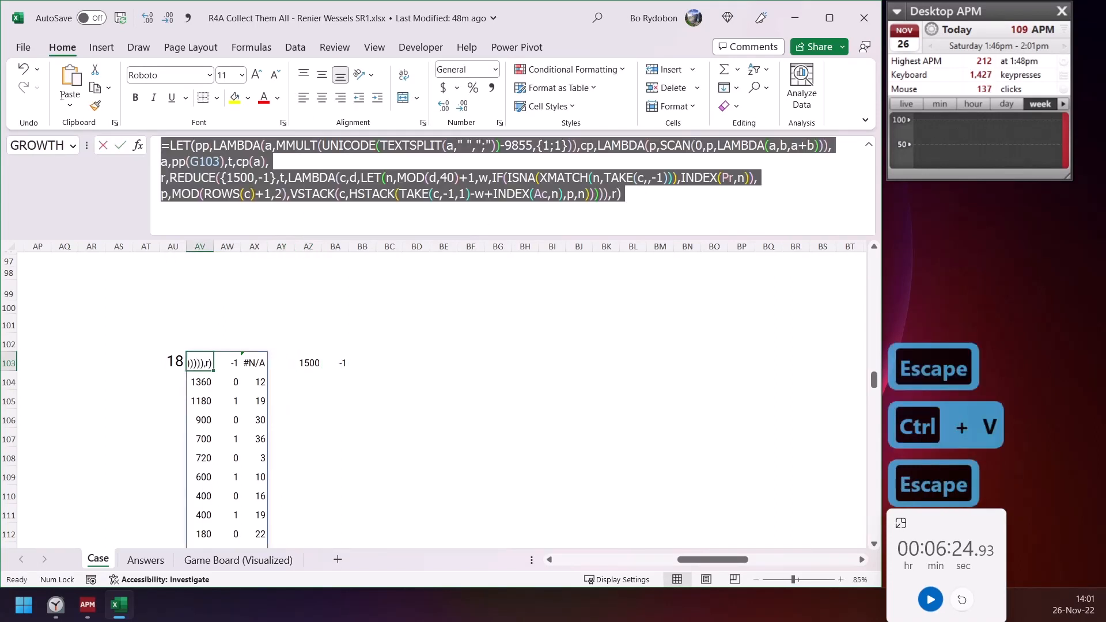
key(ctrl+c)
key(Escape)
click(281, 362)
click(295, 188)
key(ctrl+v)
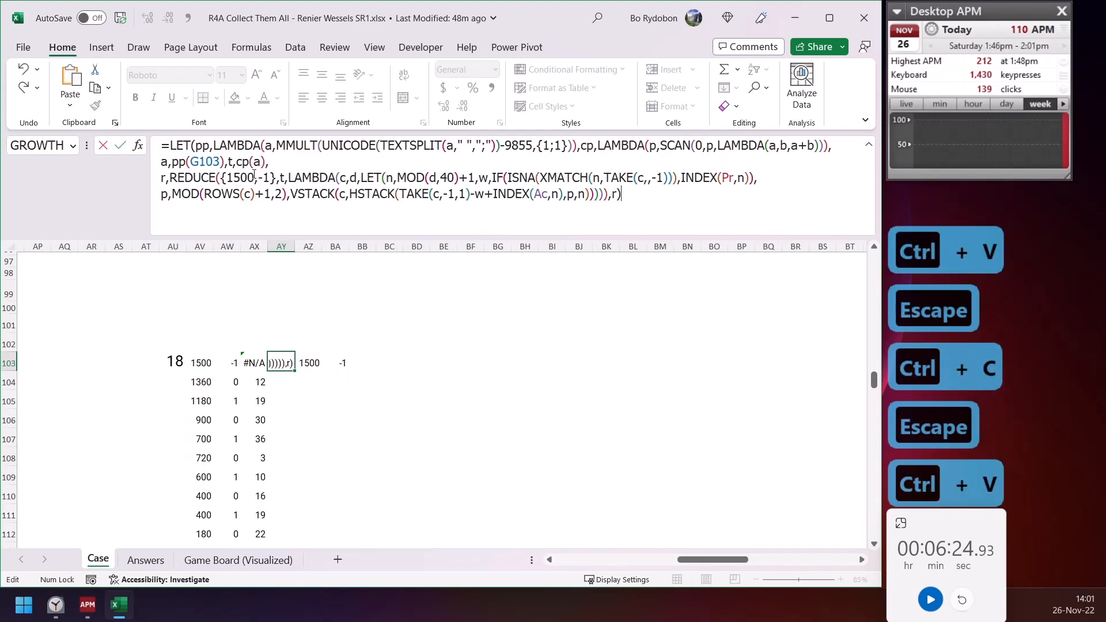
text(t)
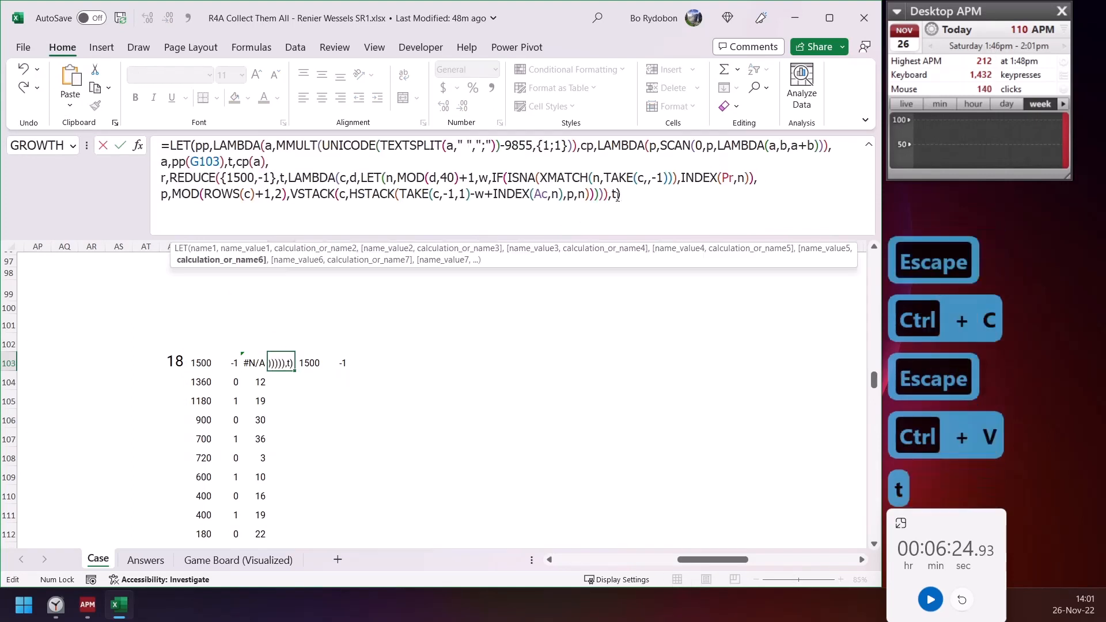
key(Return)
key(Up)
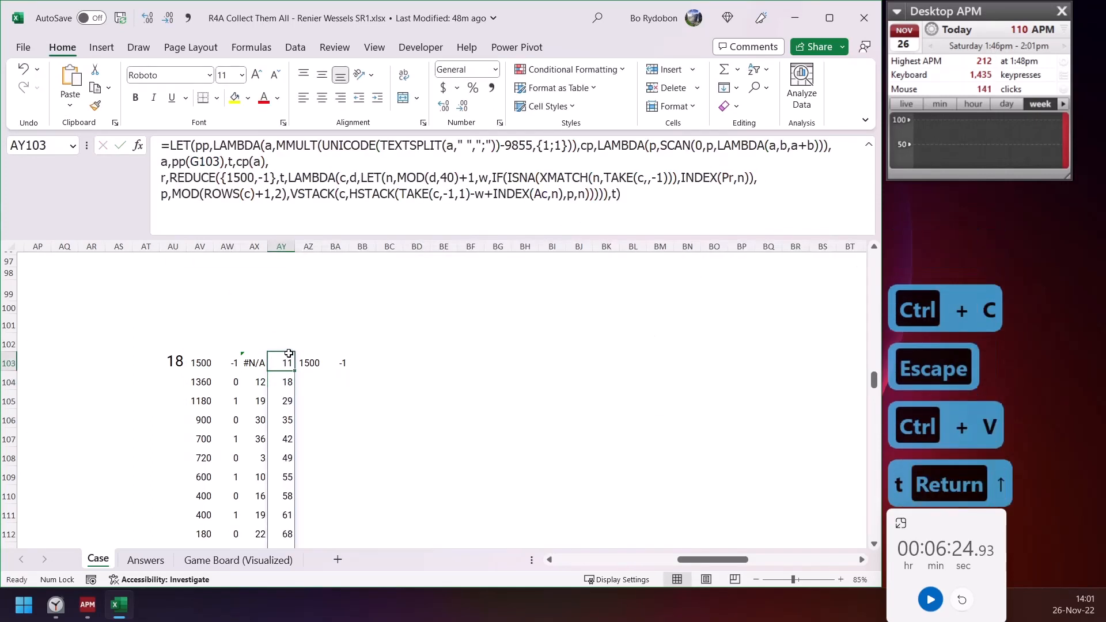
Move the t formula down to AY104 and copy AV103's formula text again
drag(286, 353, 282, 383)
click(209, 364)
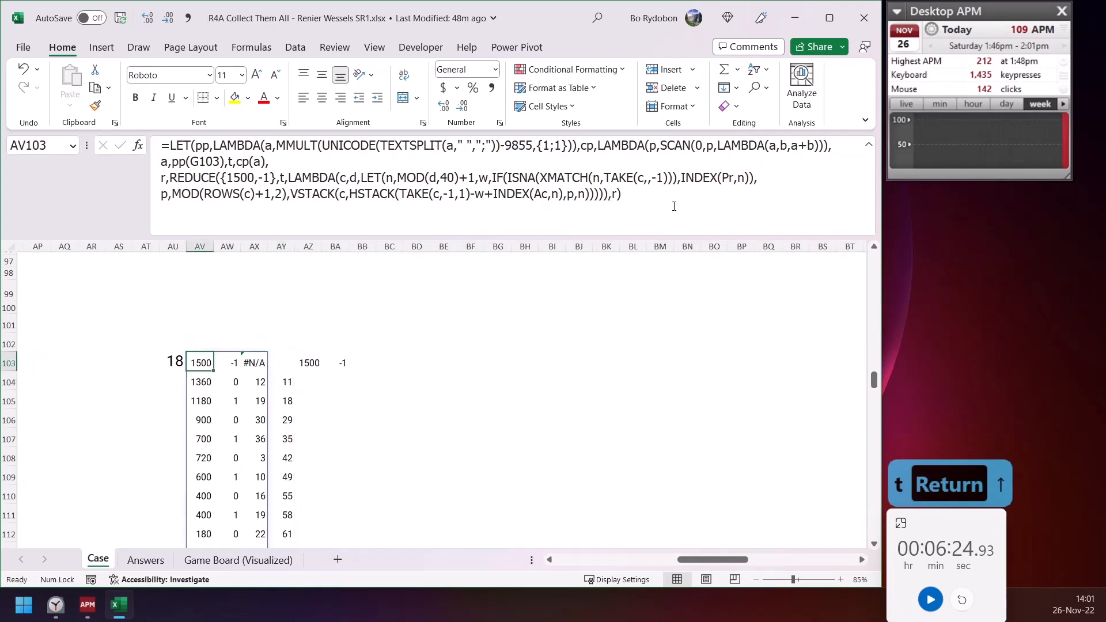
drag(674, 206, 162, 144)
key(ctrl+c)
key(Escape)
click(318, 362)
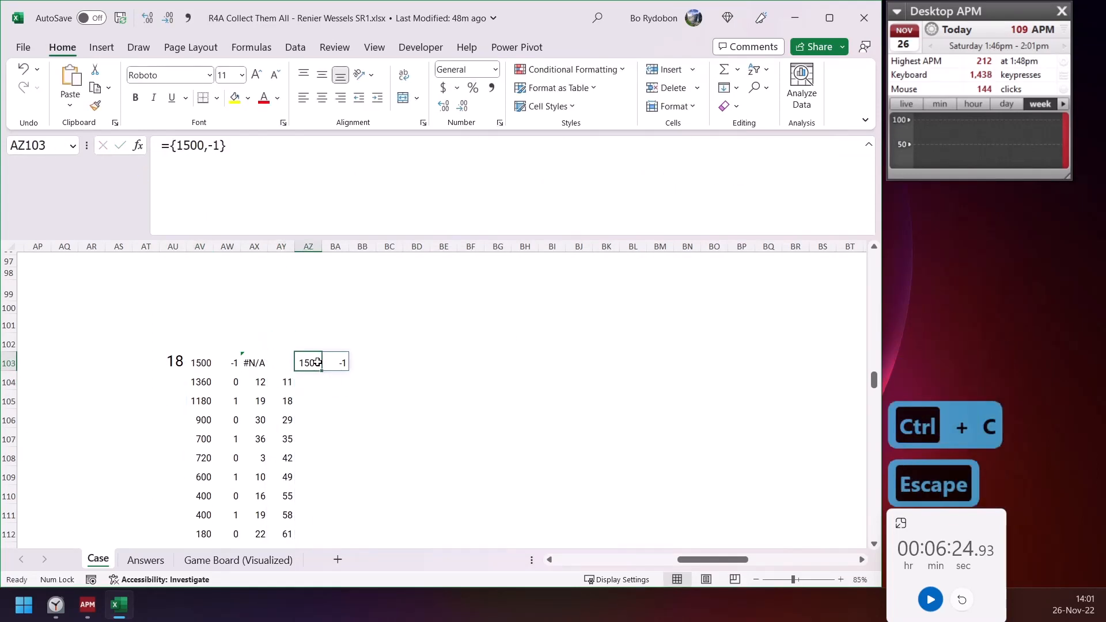
Review the MOD part of AV103's formula and move the 1500, -1 array to BB103
click(209, 362)
click(370, 178)
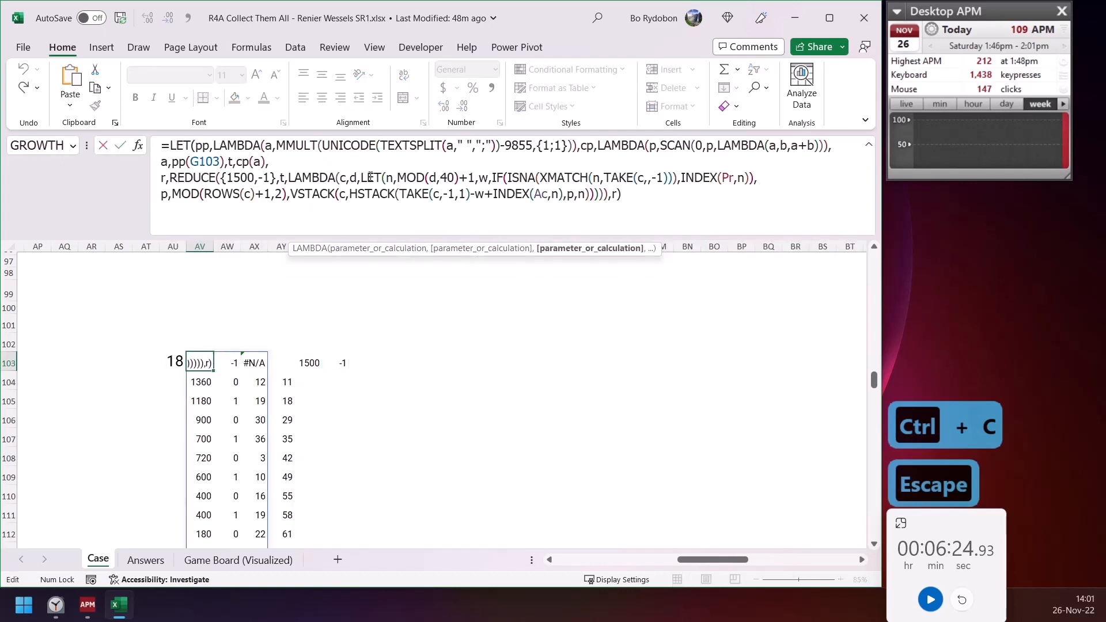
click(407, 175)
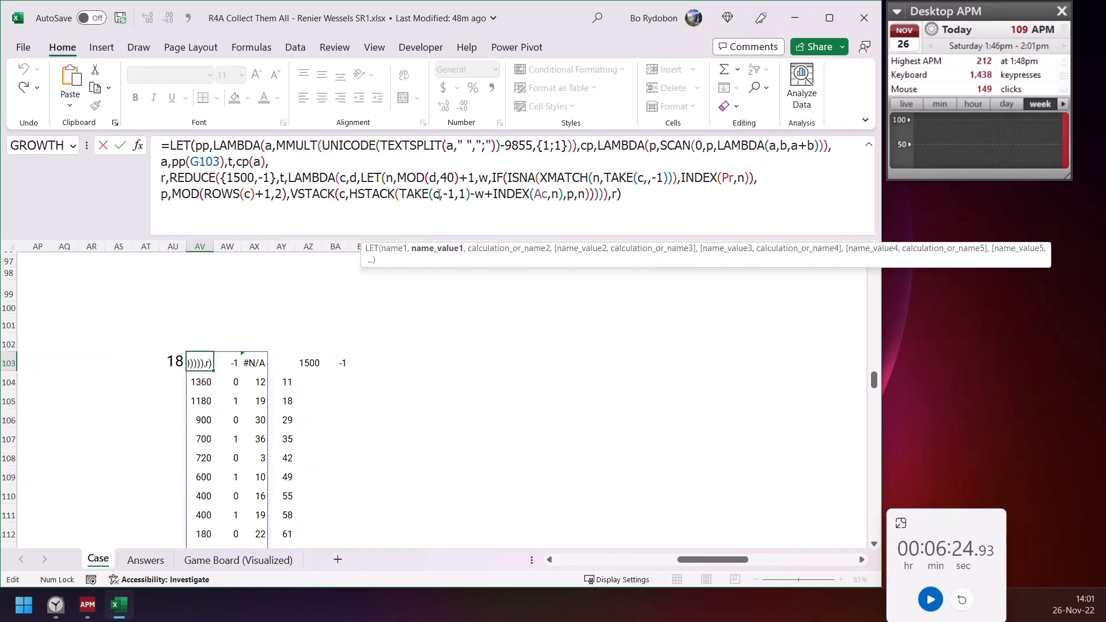
click(305, 362)
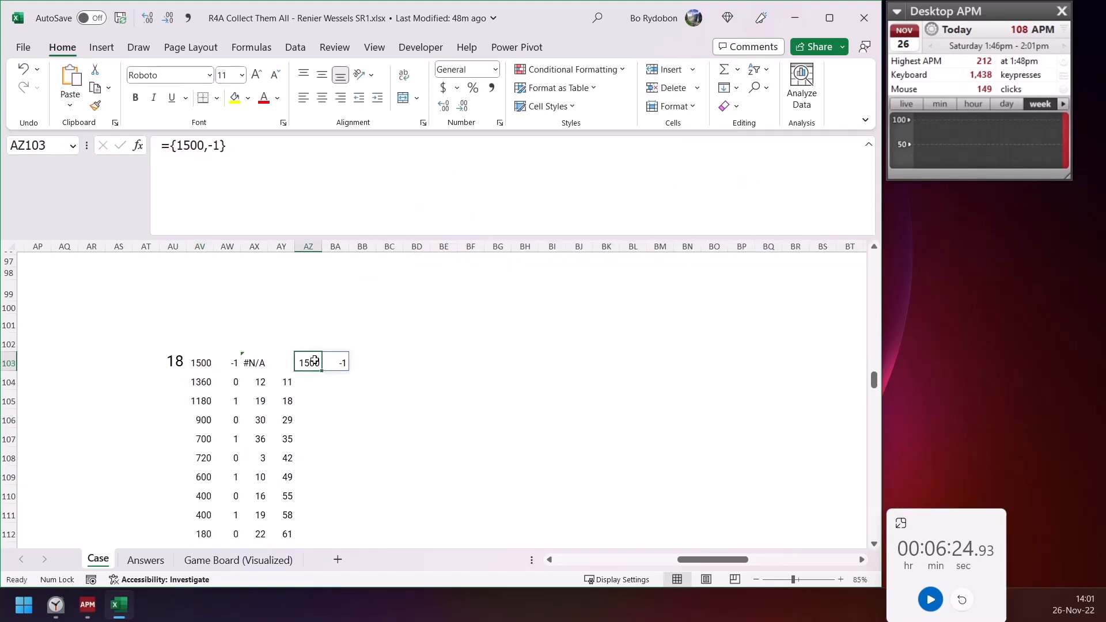
drag(312, 357, 365, 360)
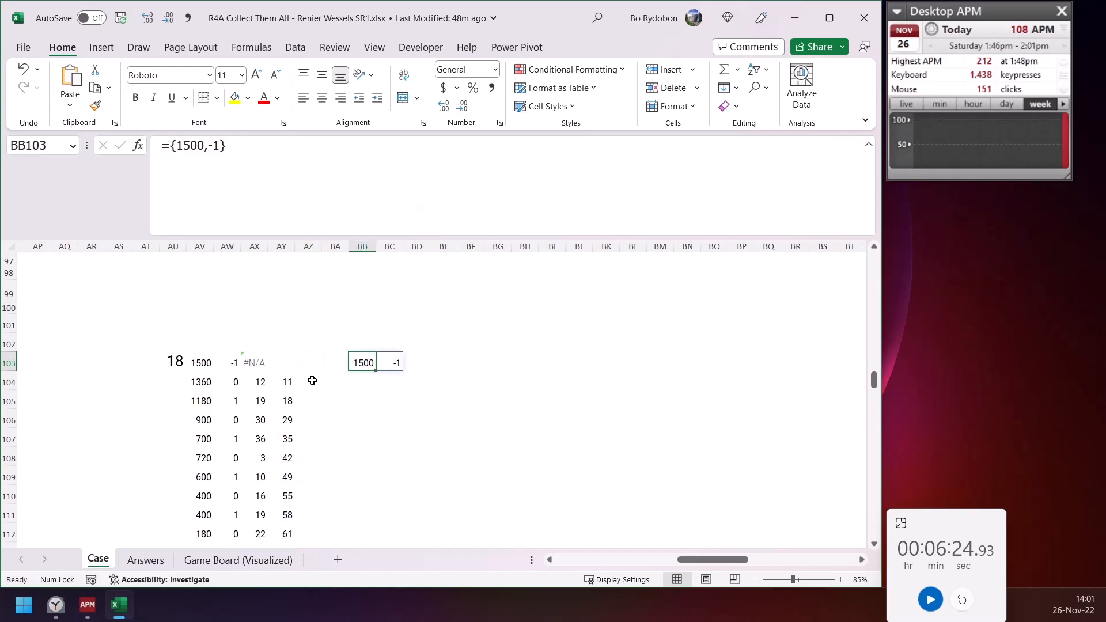
Add header N in BA103 and =MOD(AY104#,40)+1 in BA104, spilling 12, 19, 30…
click(288, 380)
click(329, 380)
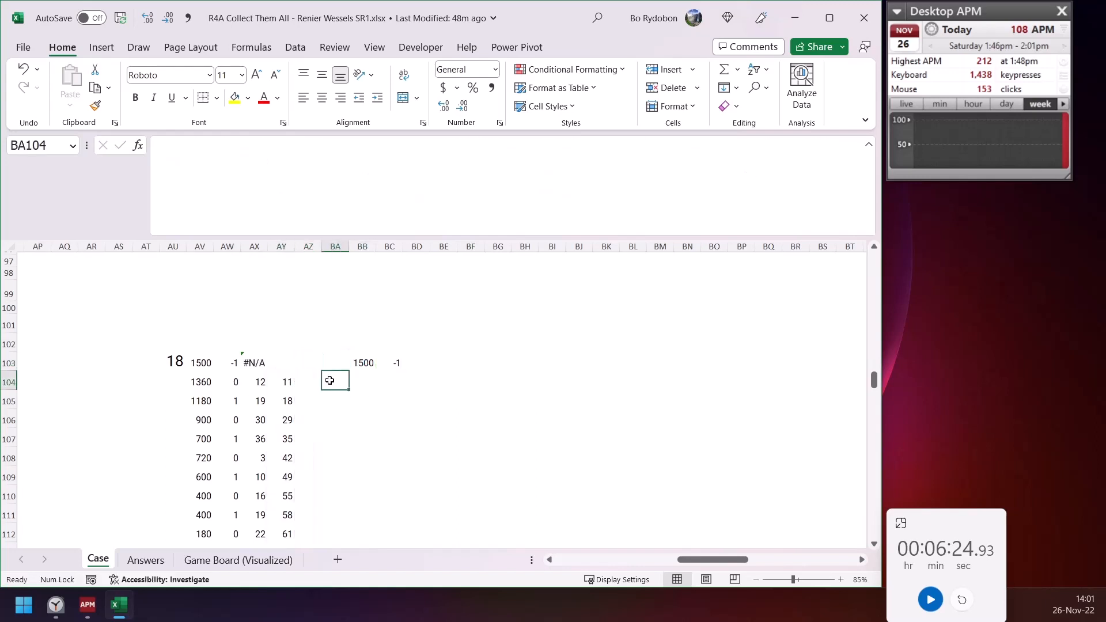
key(Up)
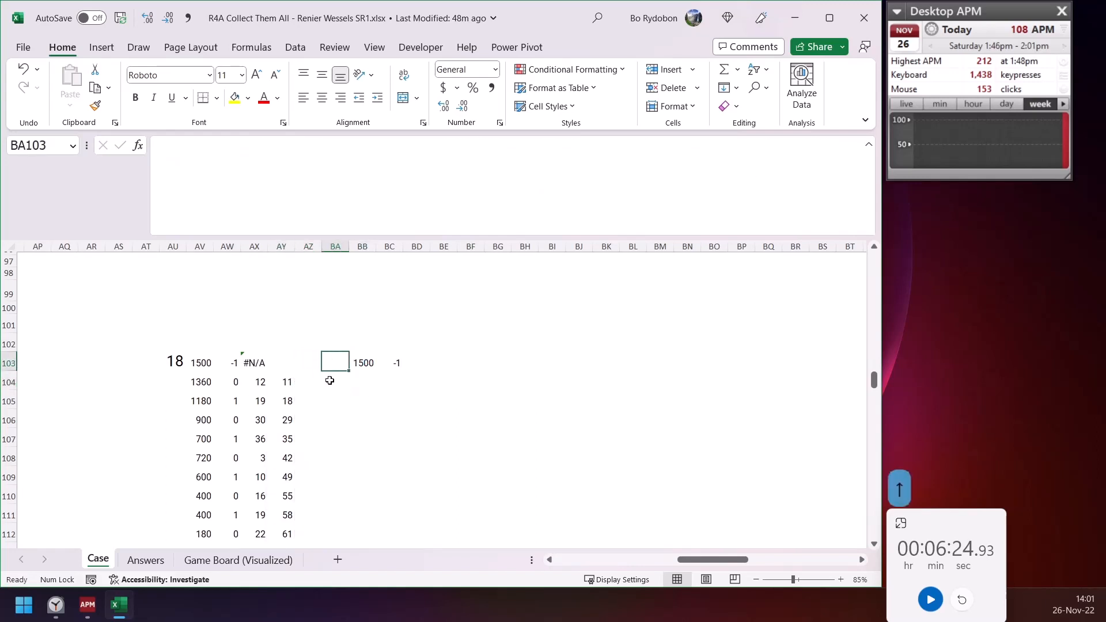
text(N)
key(Return)
text(=mod)
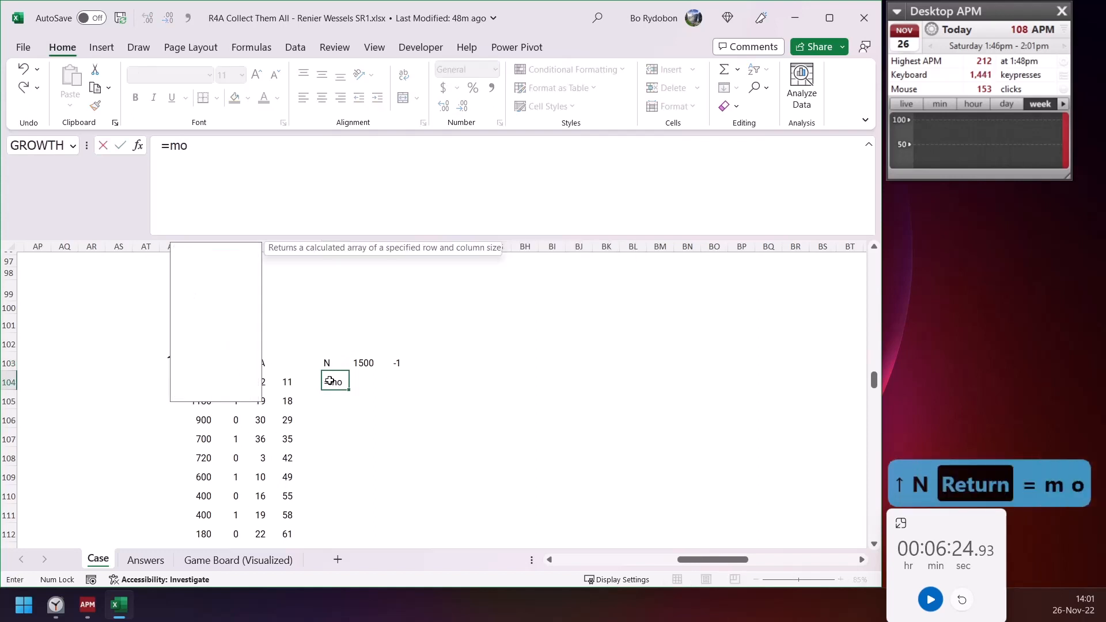
key(Tab)
key(Left)
key(Left)
text(#)
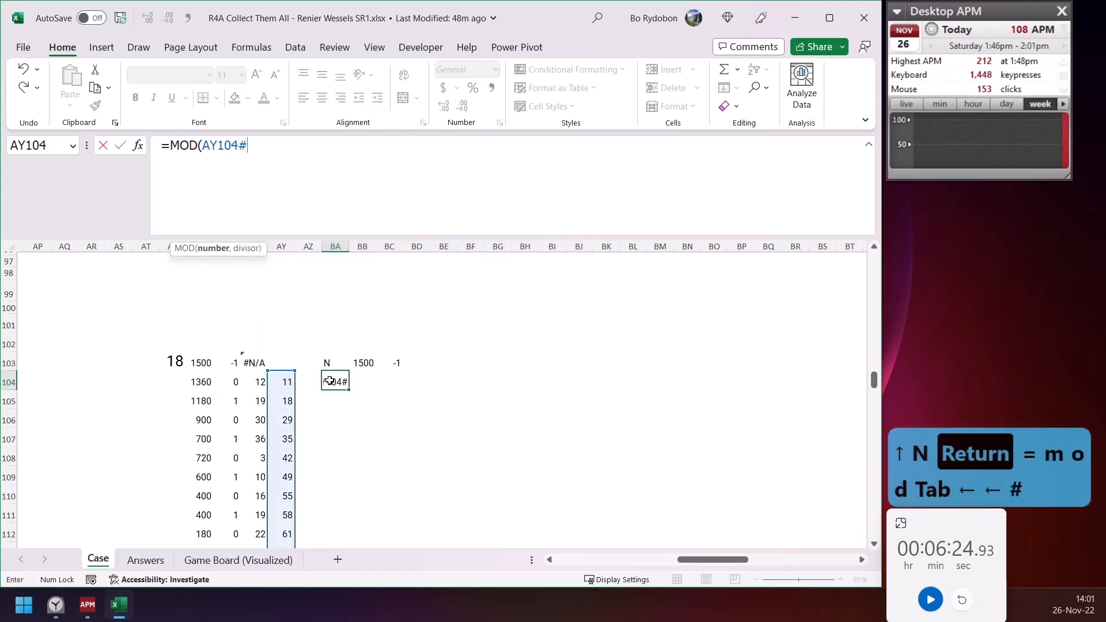
text(,40)+1)
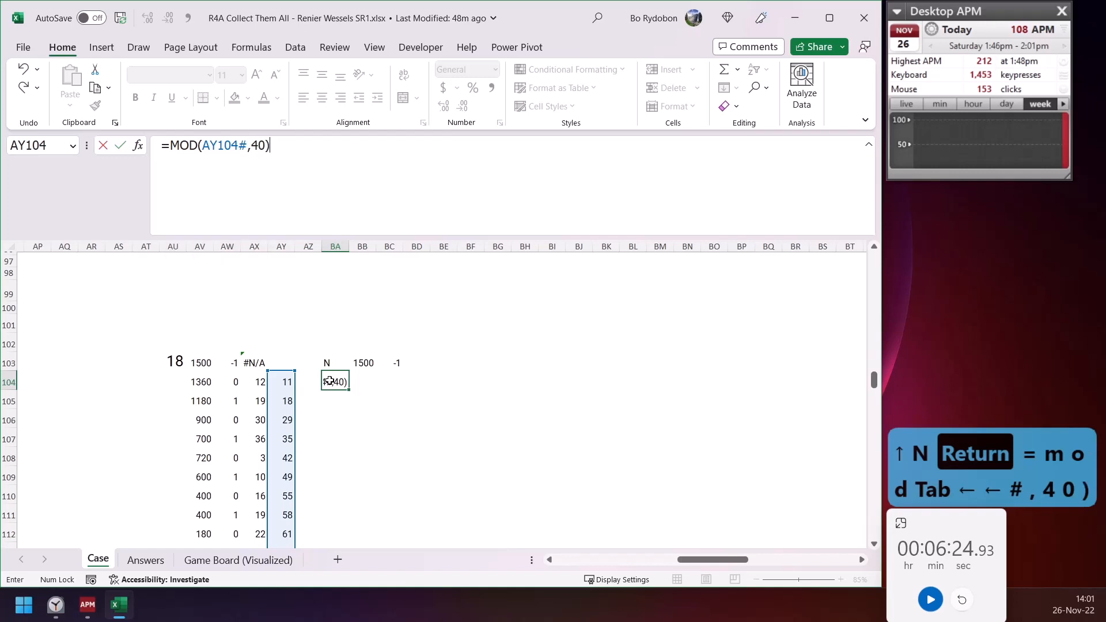
key(Return)
key(Up)
Shift the 1500, -1 array to BC103 and open AY104's formula at its IF part
click(361, 362)
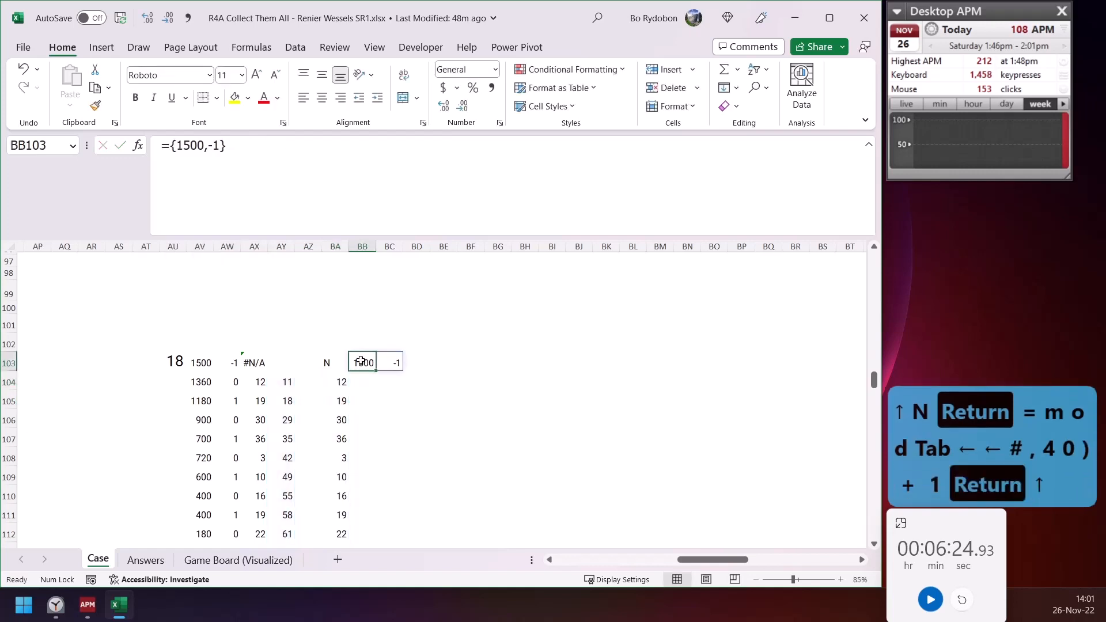
drag(362, 358, 390, 361)
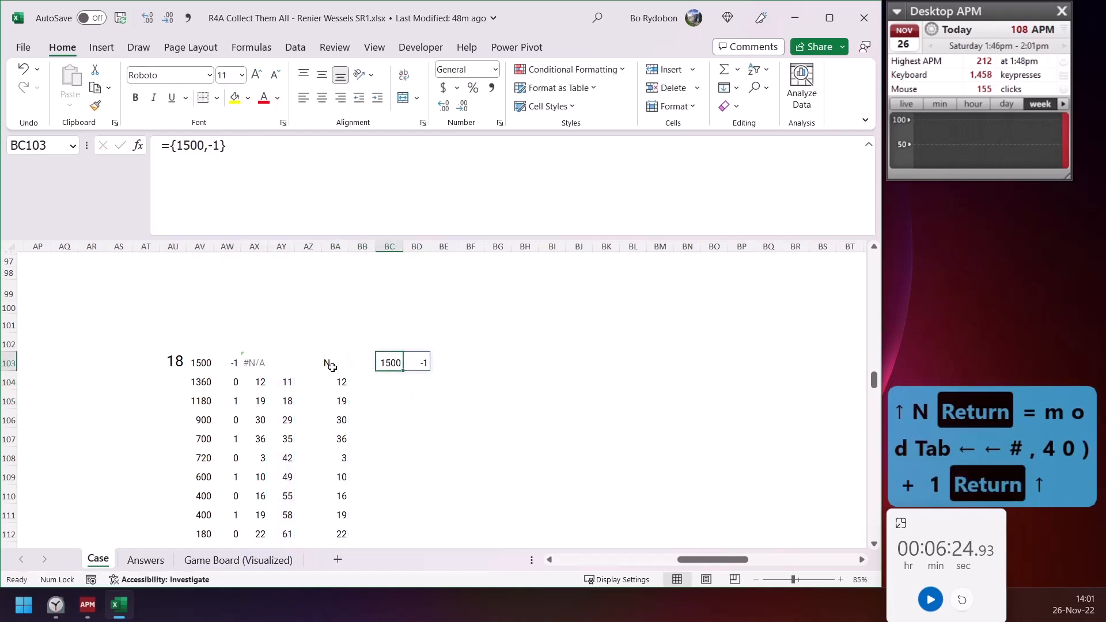
click(329, 363)
click(286, 376)
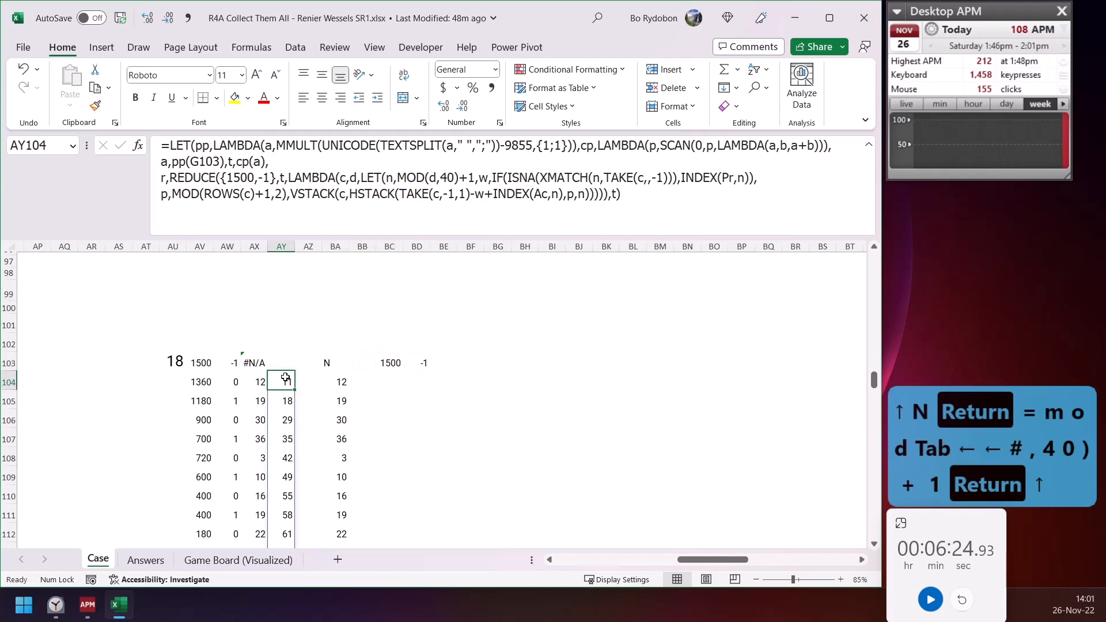
click(496, 177)
click(498, 178)
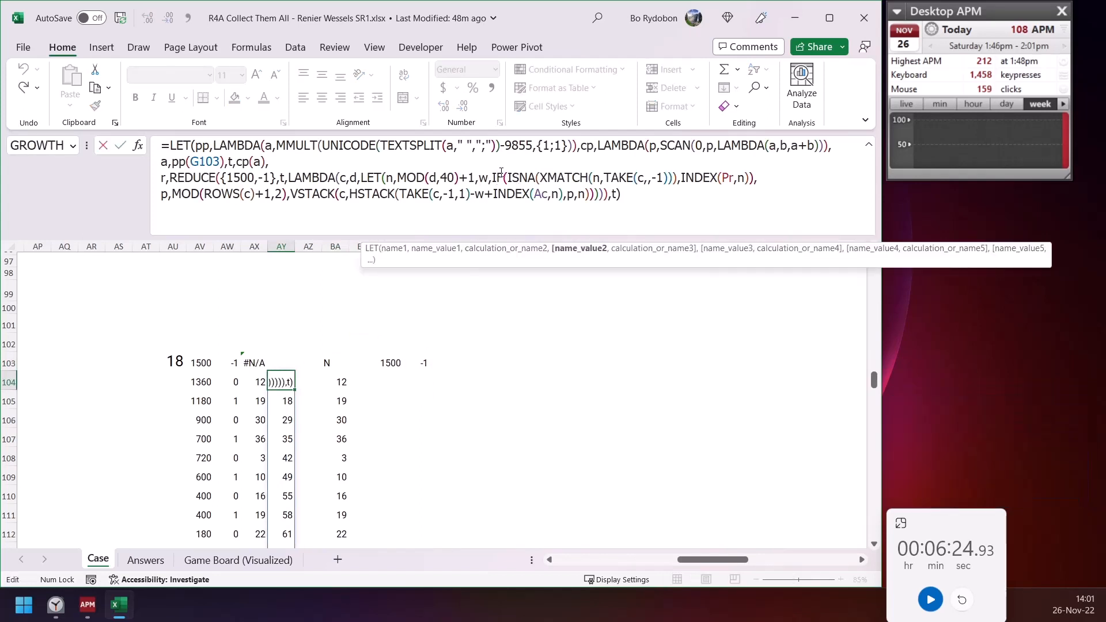
click(563, 248)
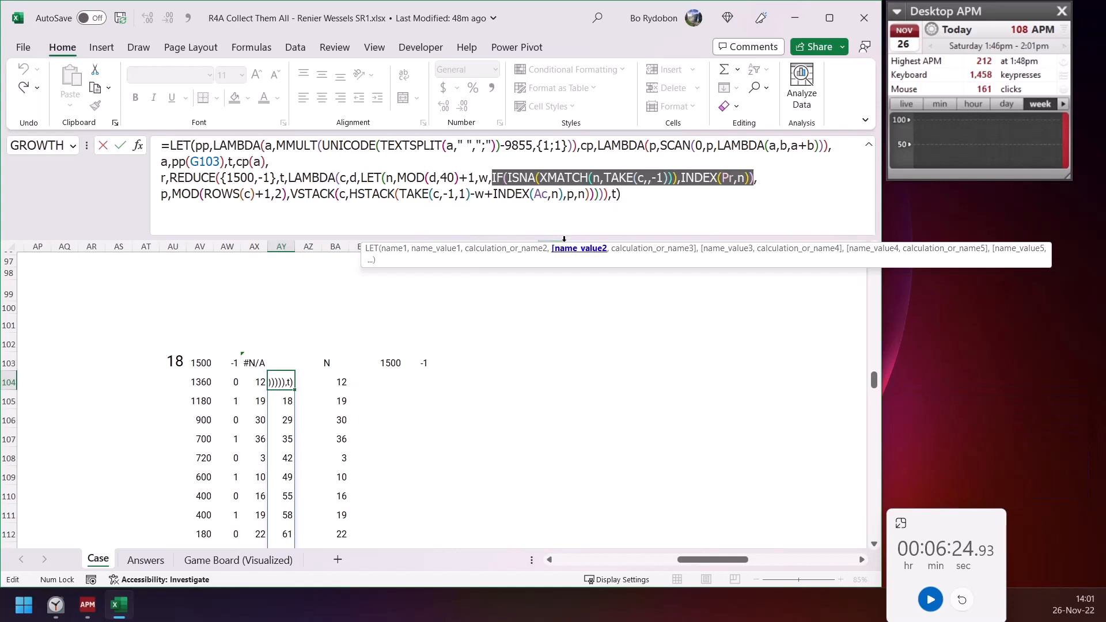
click(598, 178)
double_click(596, 177)
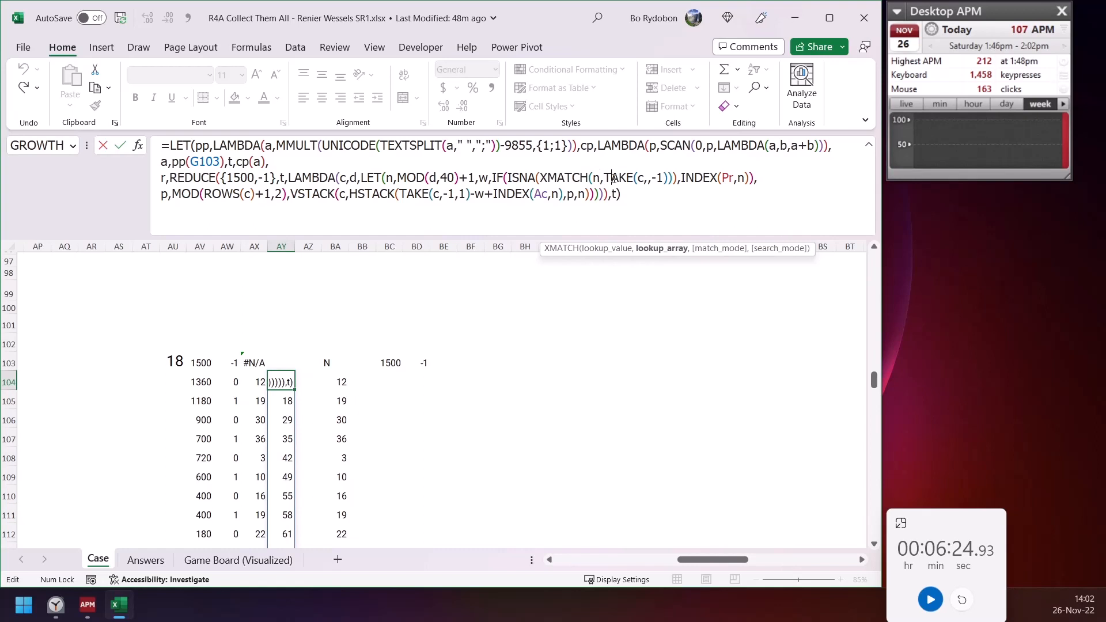
click(673, 256)
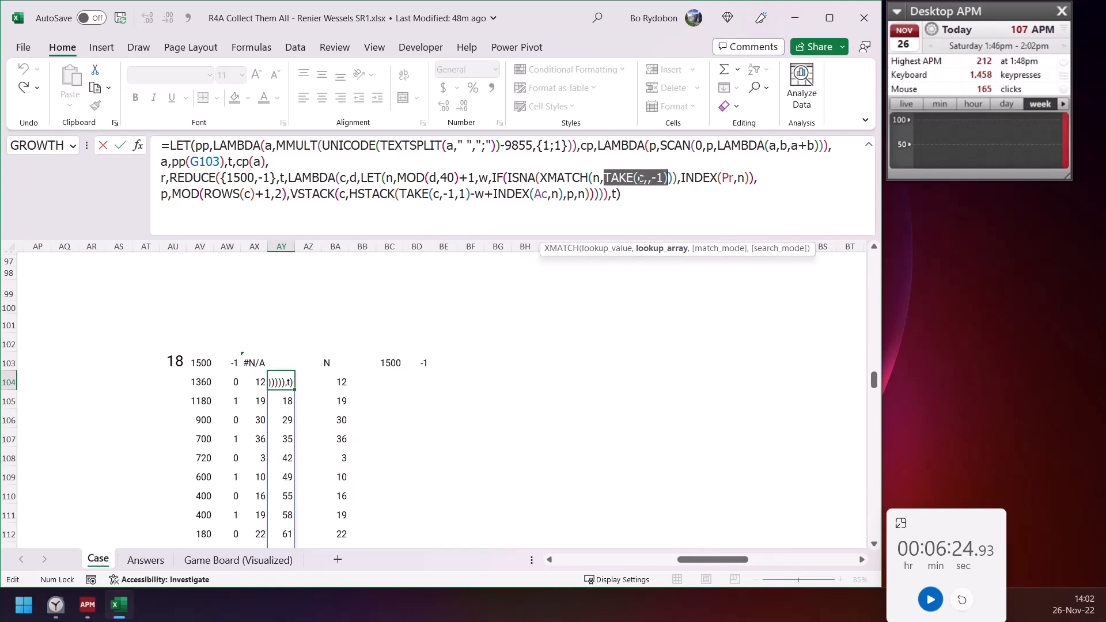
click(622, 177)
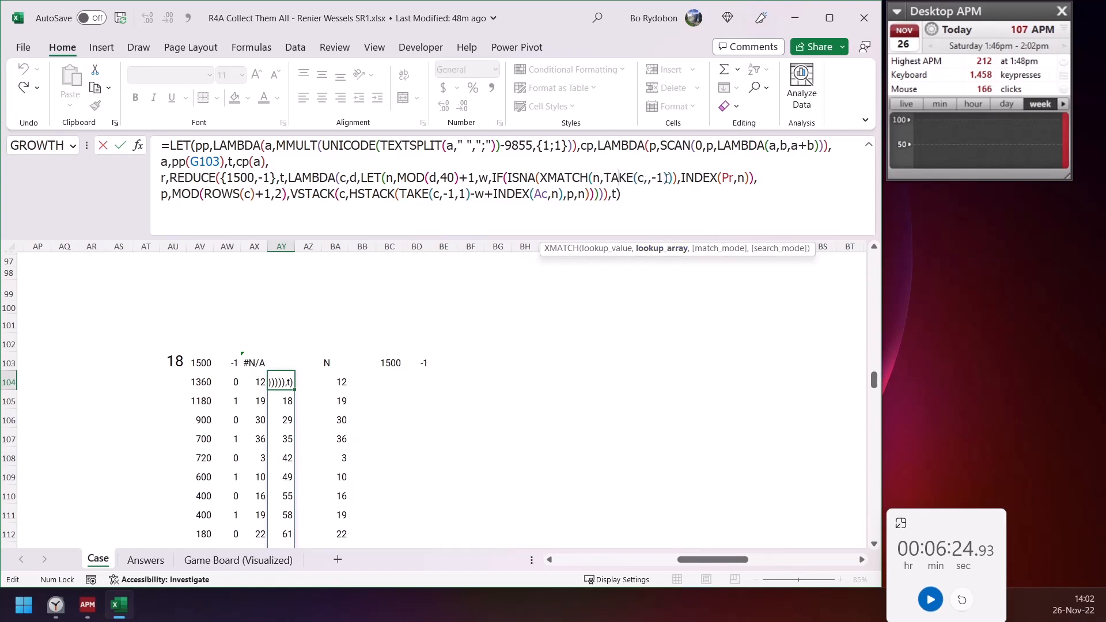
key(Escape)
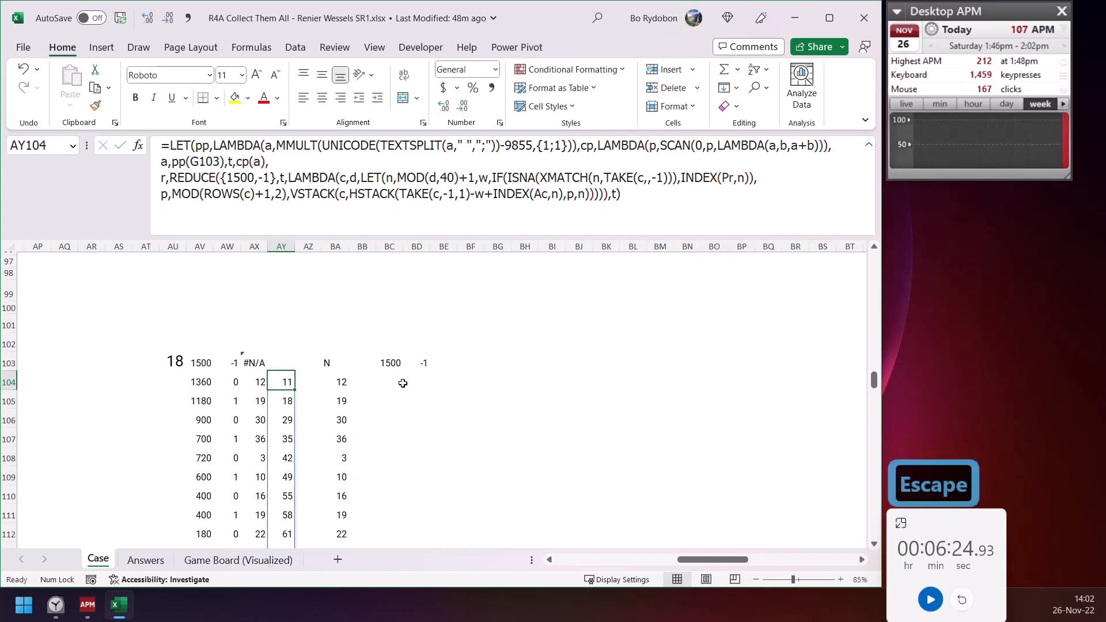
click(655, 177)
click(566, 177)
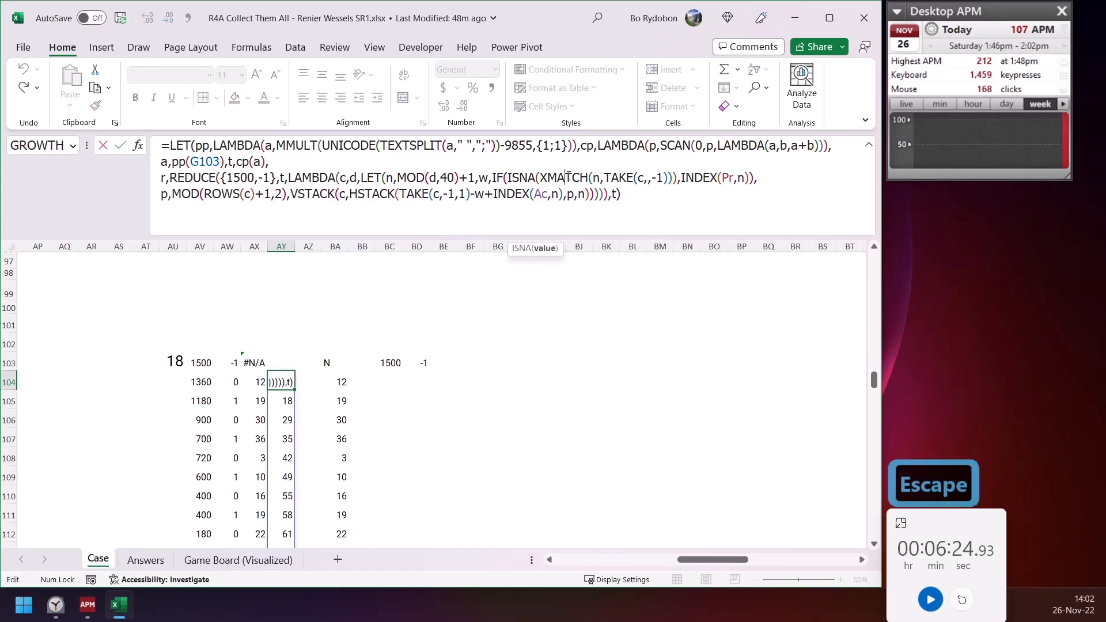
click(536, 177)
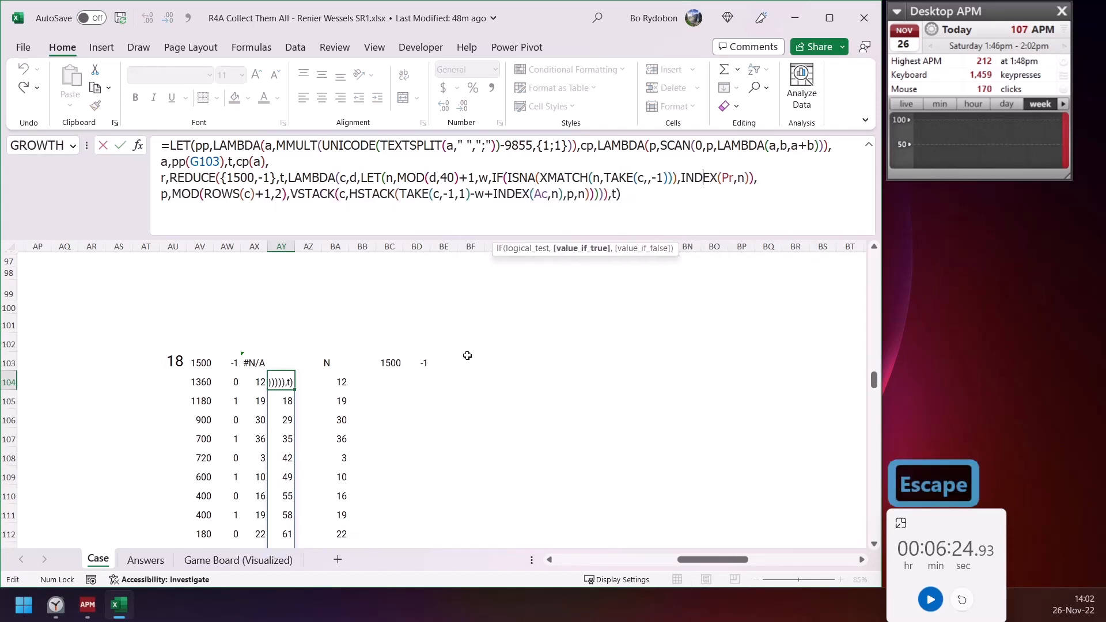
key(Escape)
click(421, 382)
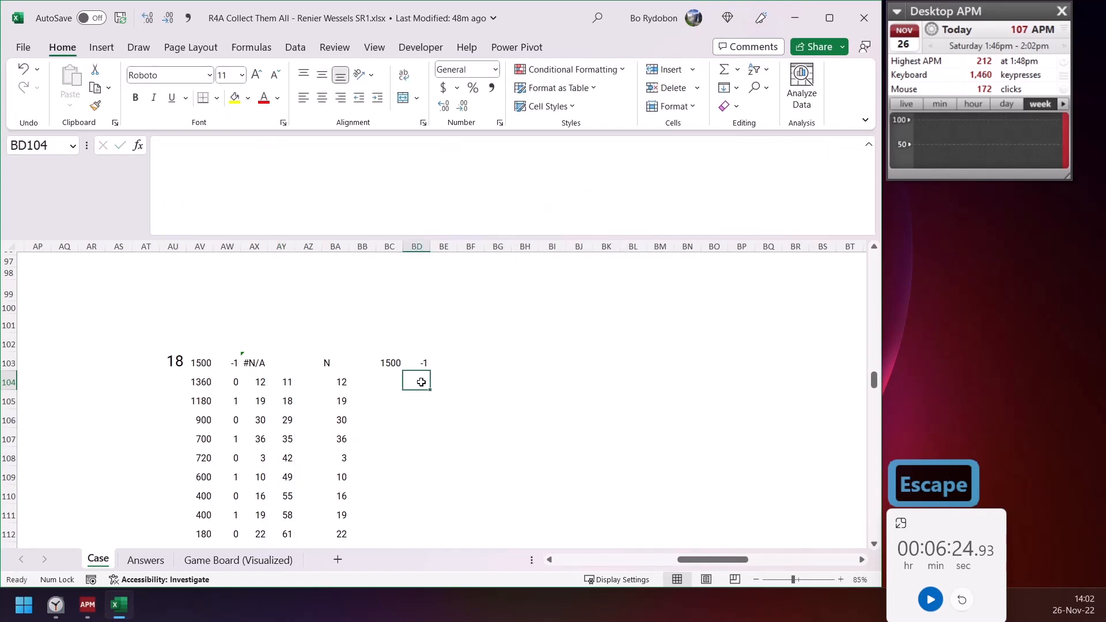
Start BD104 as =IF(ISNA(XMATCH(BA104, …)) with a row-anchored lookup range, copying the formula text
text(=if)
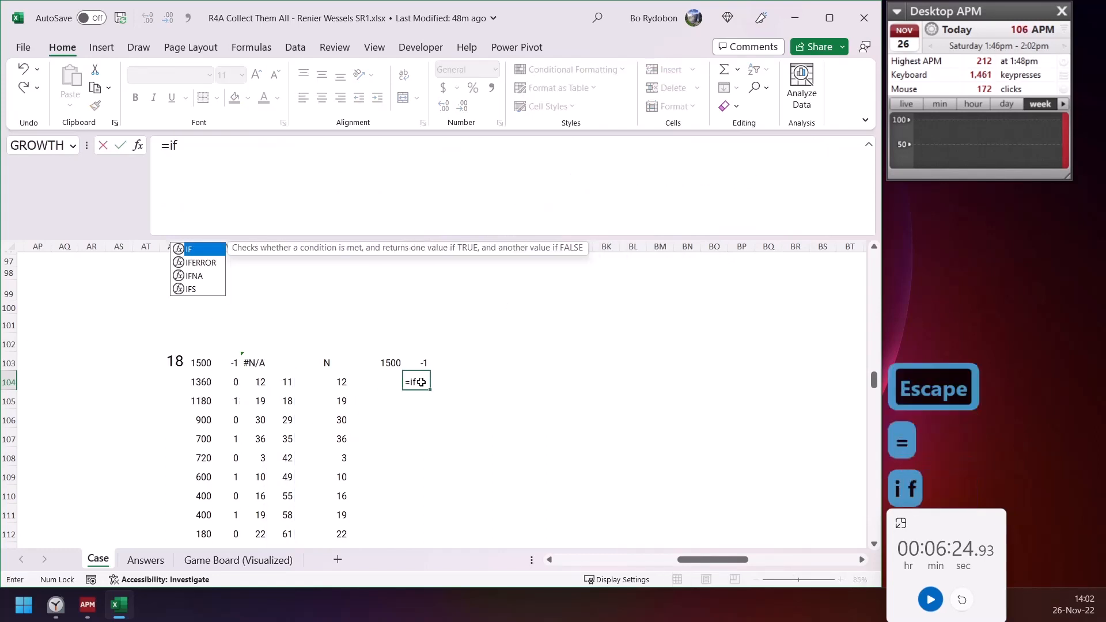
key(Tab)
text(isn)
key(Tab)
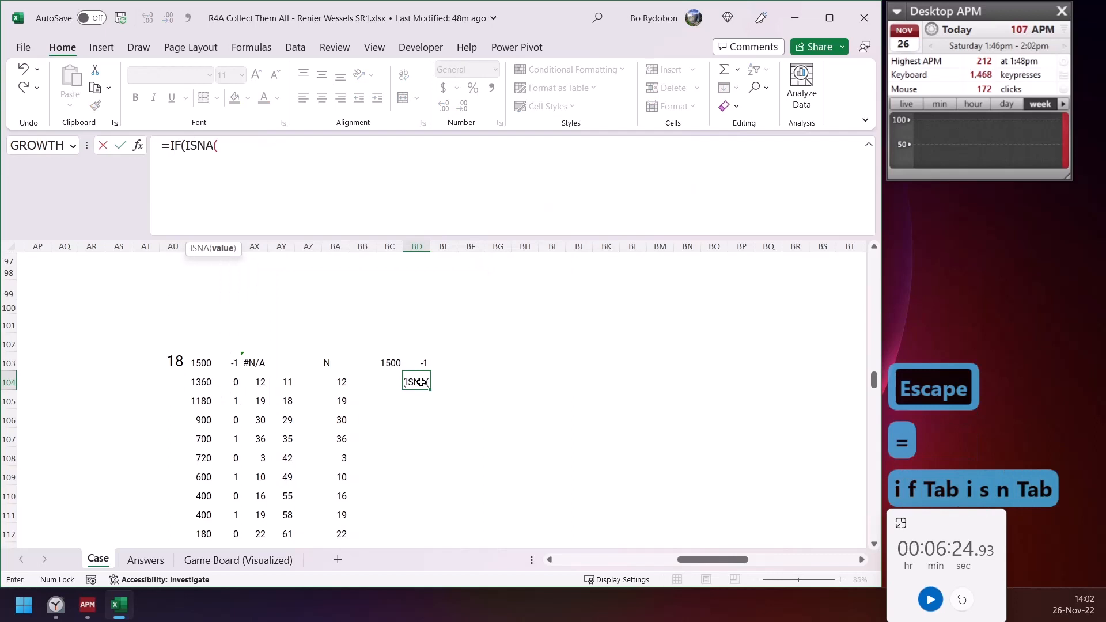
text(xm)
key(Tab)
key(Left)
key(Left)
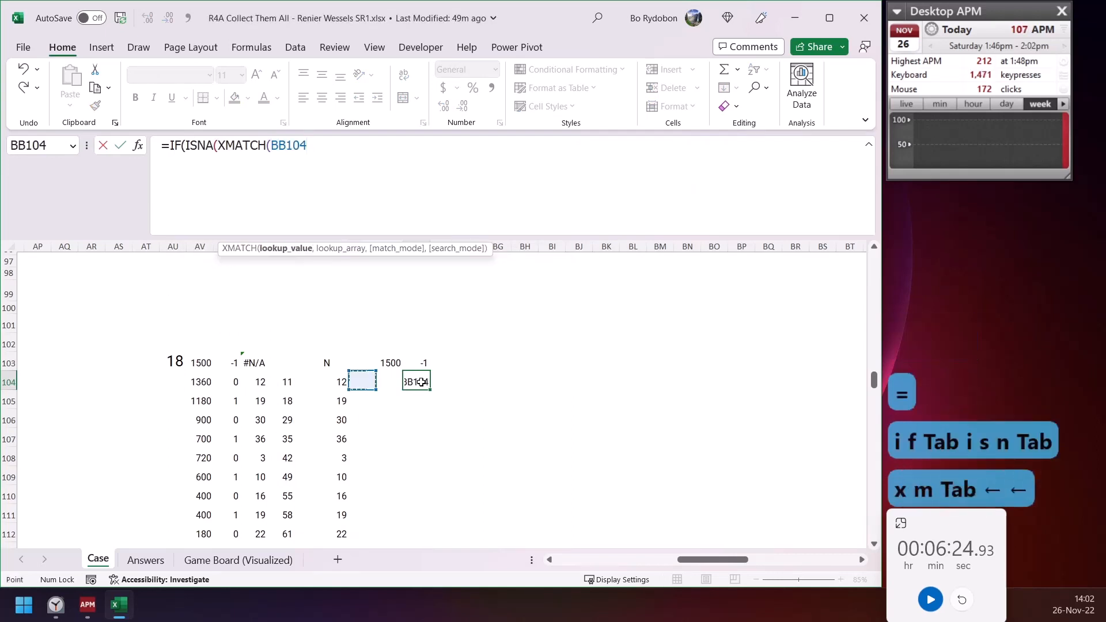
key(Left)
text(,)
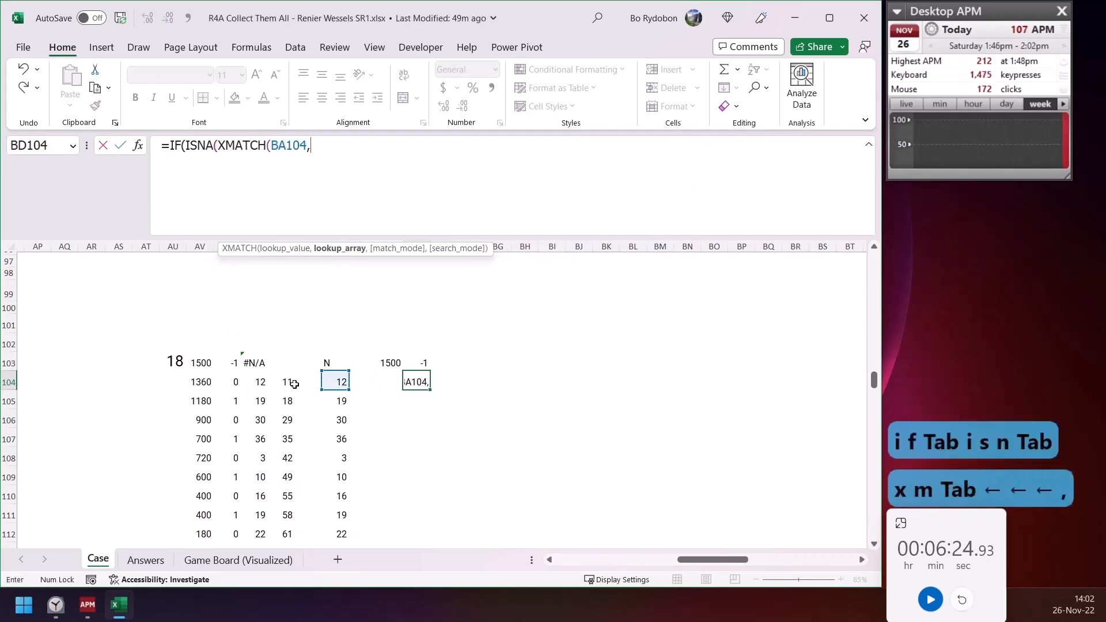
click(247, 364)
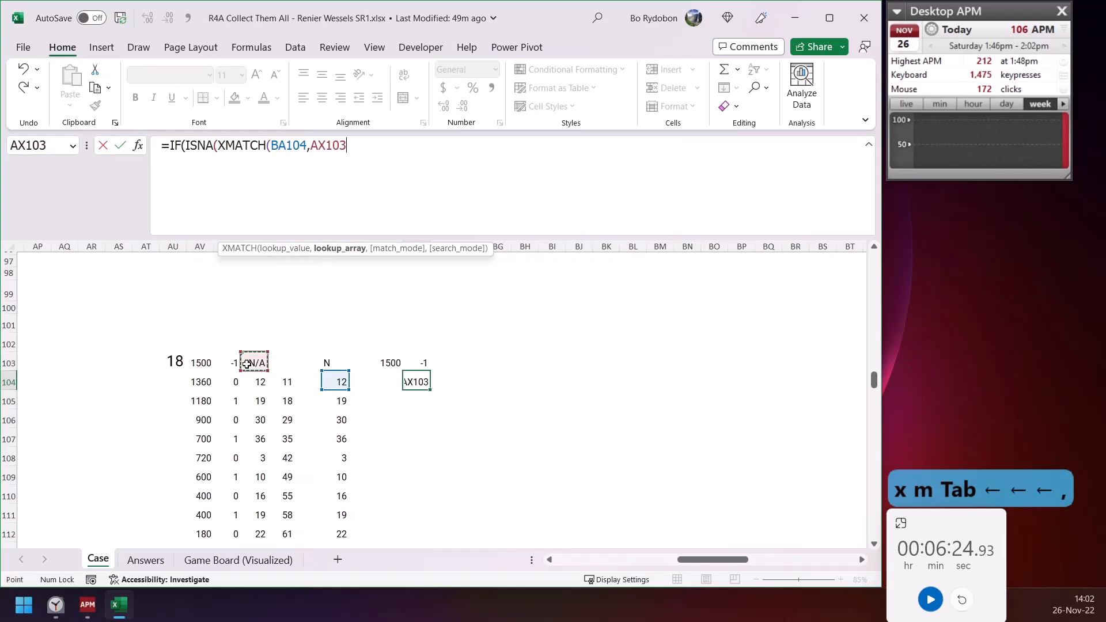
text(:)
text())
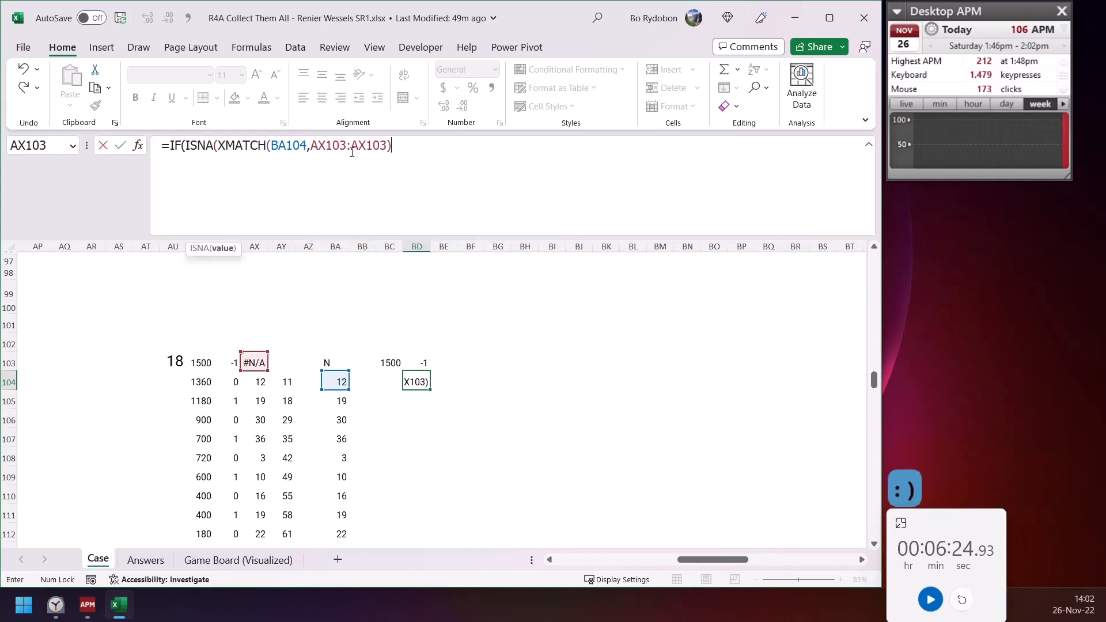
drag(311, 148, 160, 145)
key(F4)
key(F4)
click(412, 145)
key(ctrl+c)
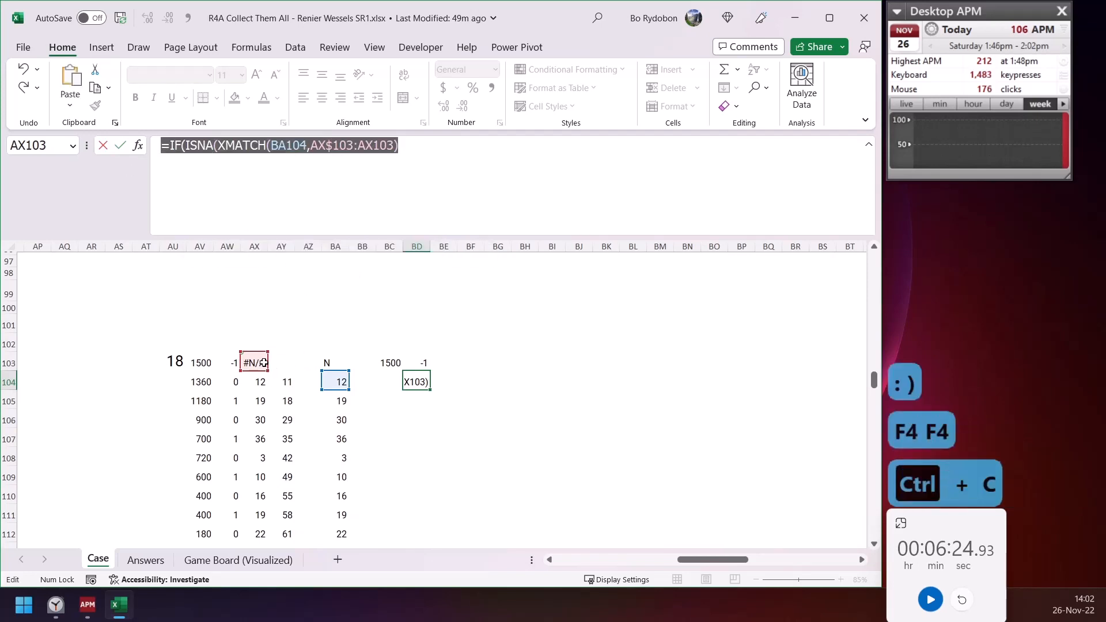
Point XMATCH at BA$103:BA103 and finish with INDEX(Pr,BA104), giving 140
drag(267, 366, 338, 365)
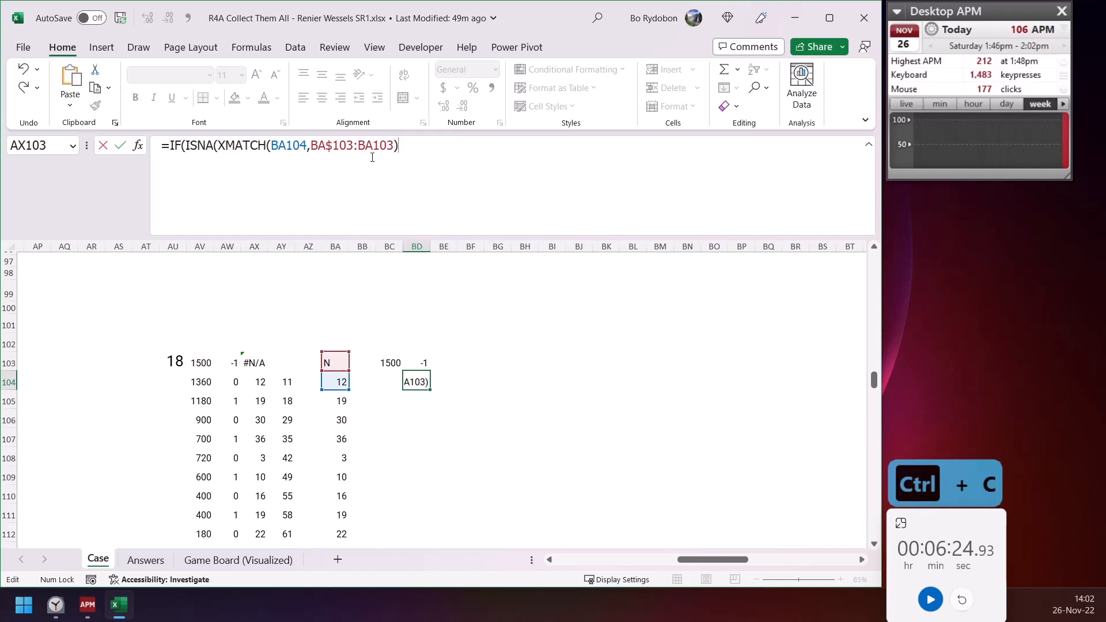
text(),)
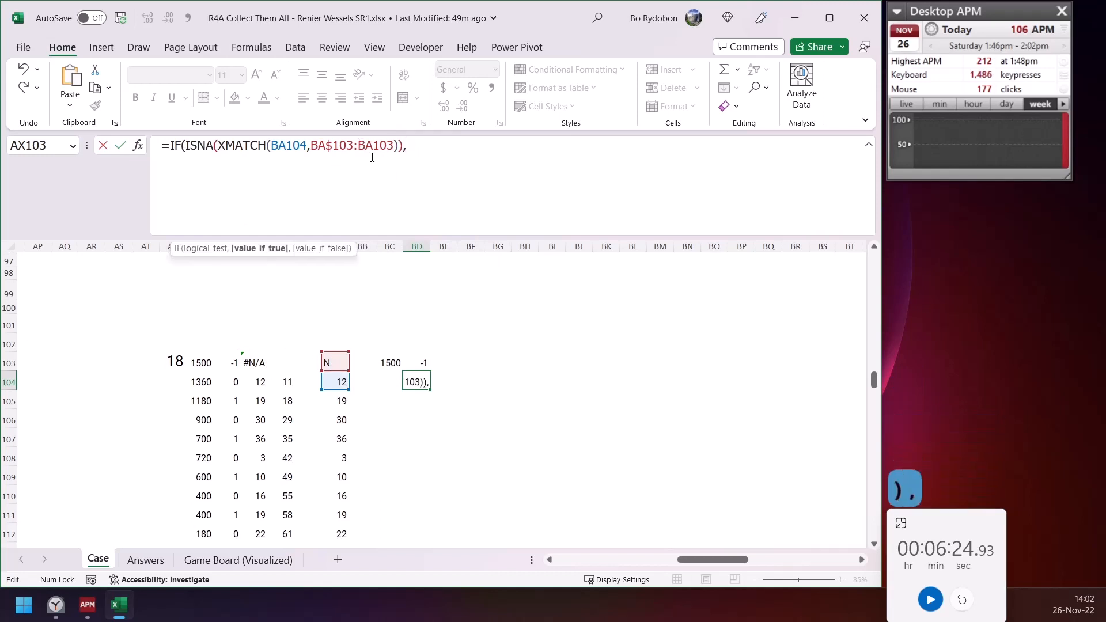
text(index)
key(Tab)
text(p)
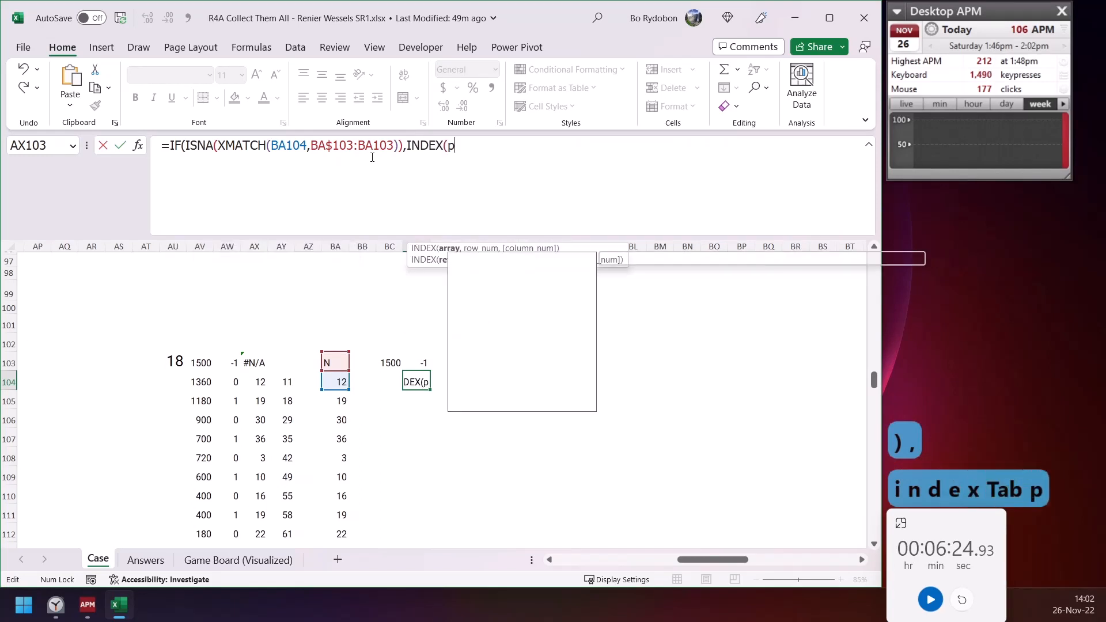
text(r,)
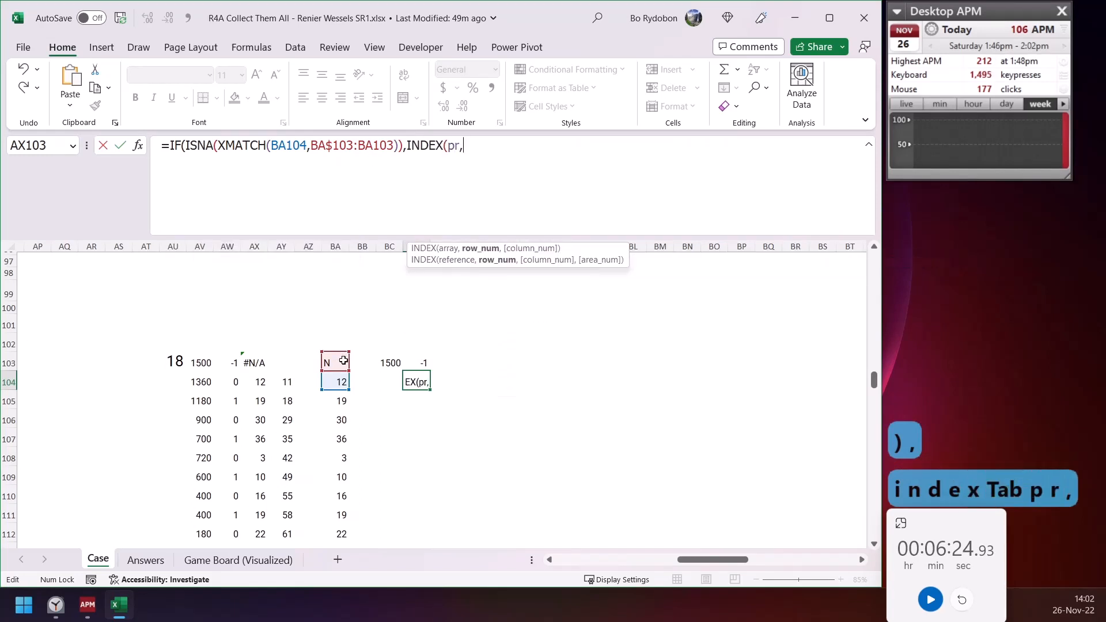
click(339, 381)
text())
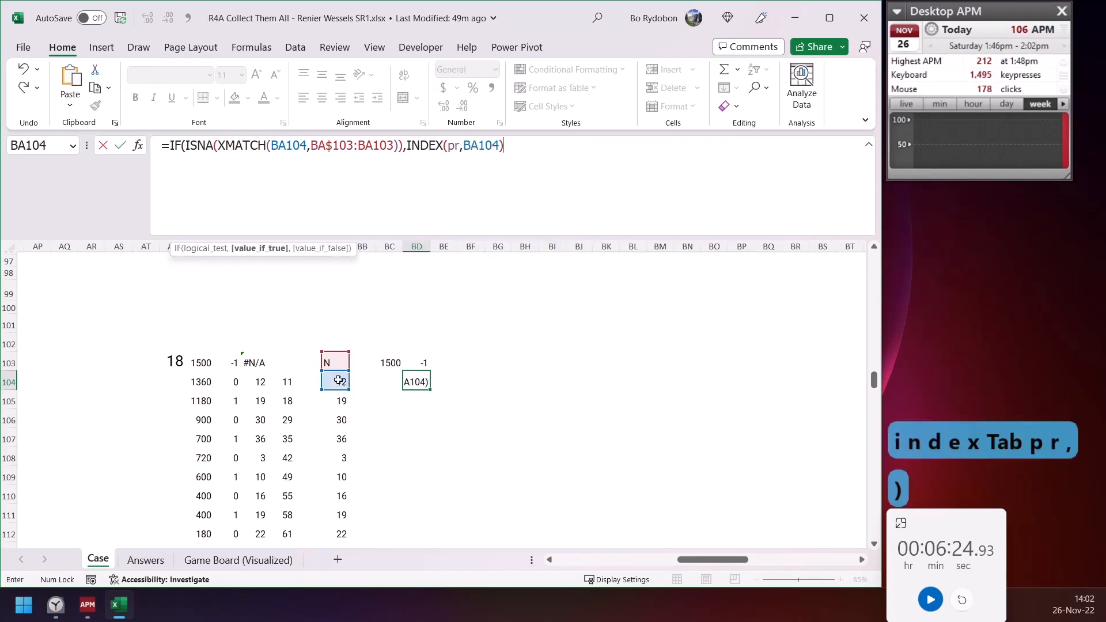
text())
key(Return)
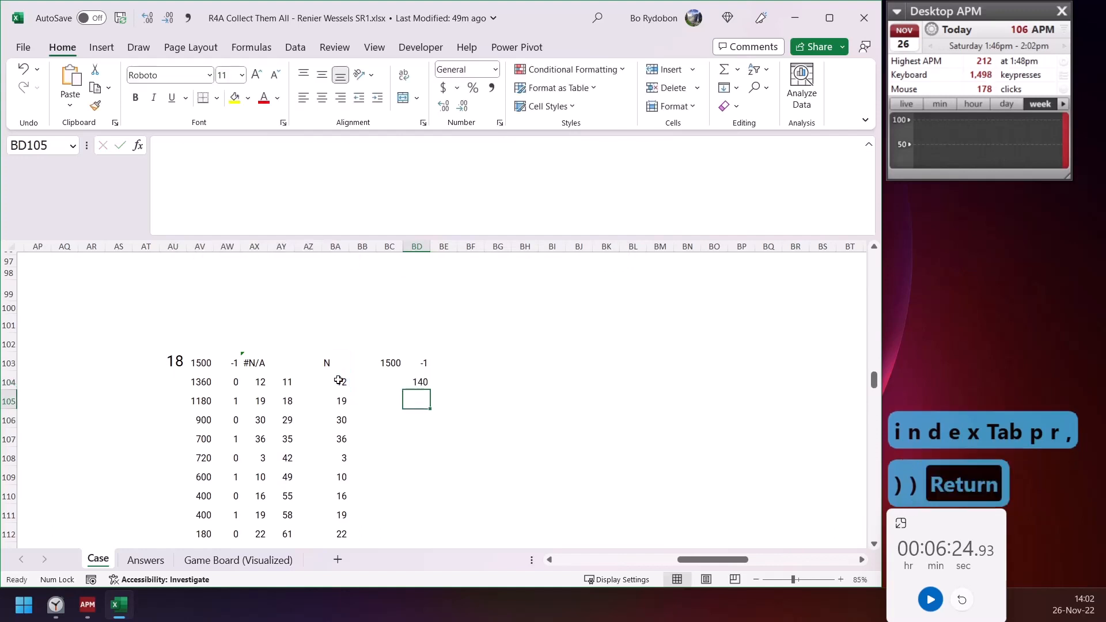
Move the 1500, -1 start values to BG103 and head column BD with W
key(Up)
drag(423, 365, 499, 357)
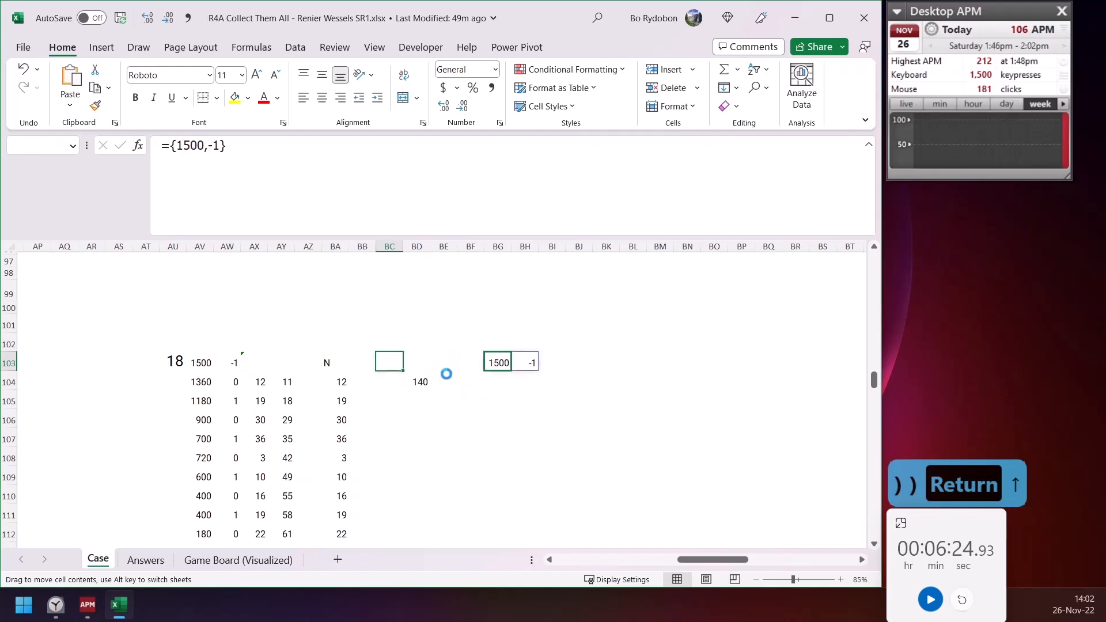
click(419, 378)
scroll(419, 377, down, 1)
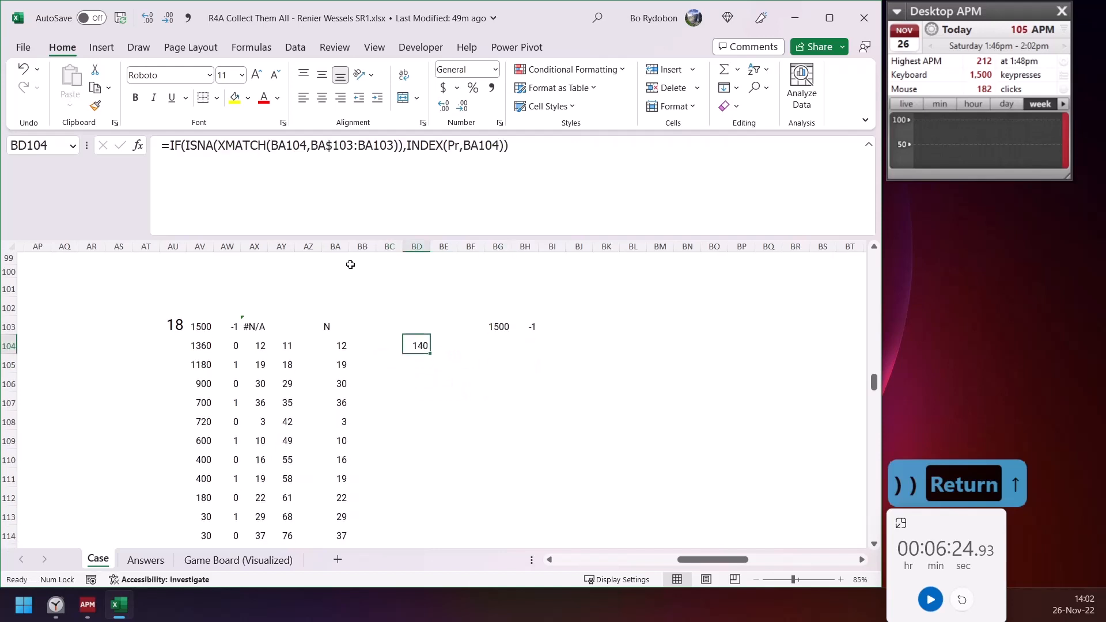
click(413, 327)
text(W)
key(Return)
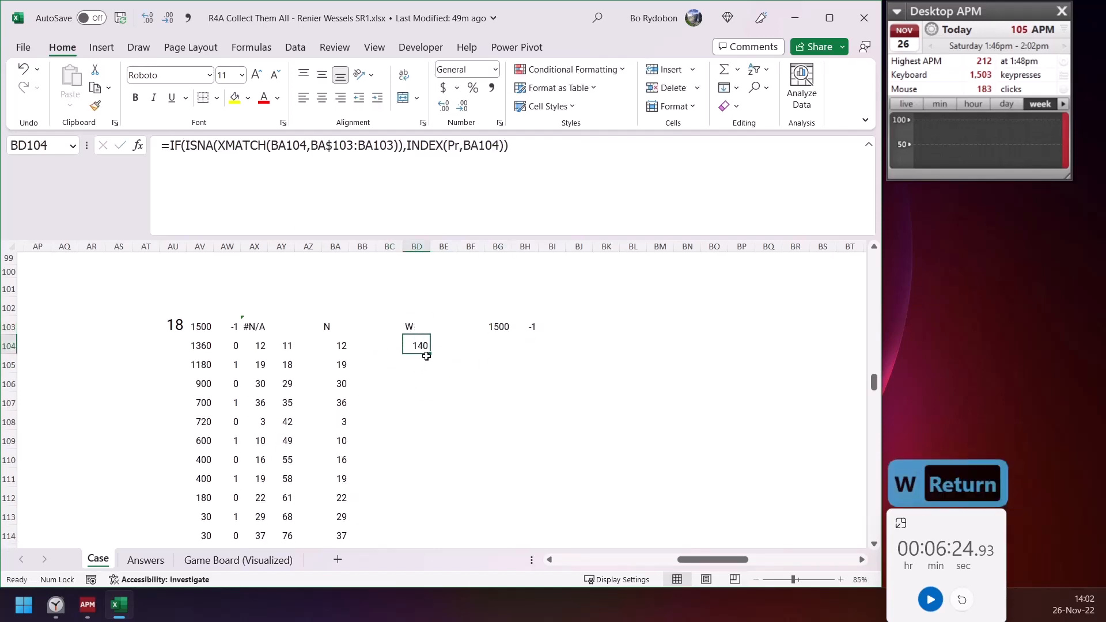
Fill the BD104 formula down, autofit column BD, and check why BD111 shows FALSE
drag(430, 356, 415, 536)
scroll(416, 518, down, 1)
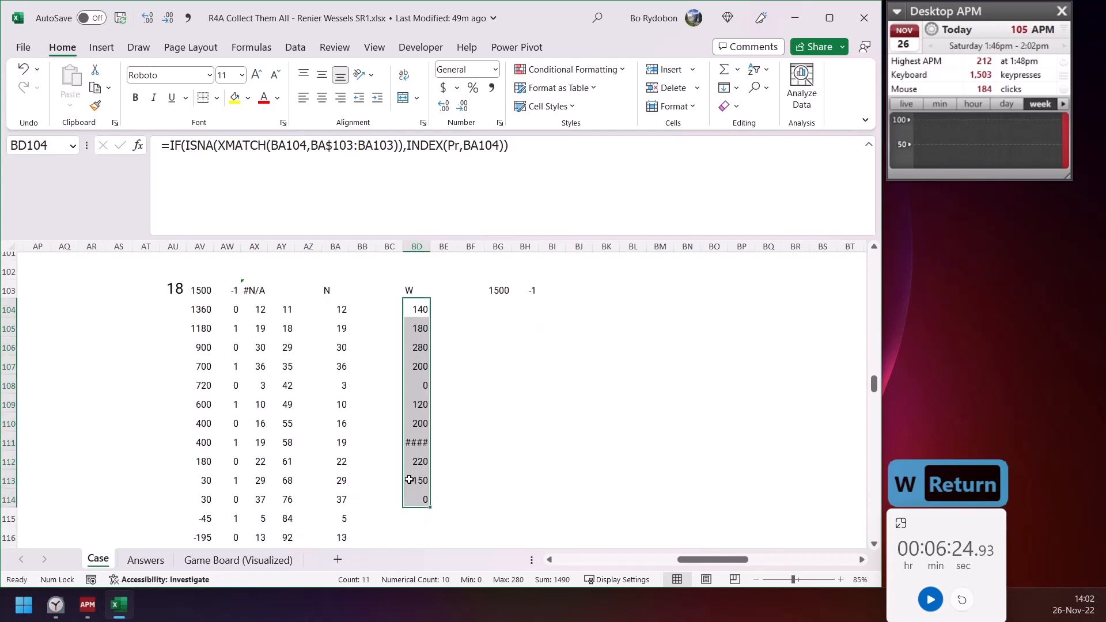
click(412, 438)
double_click(430, 247)
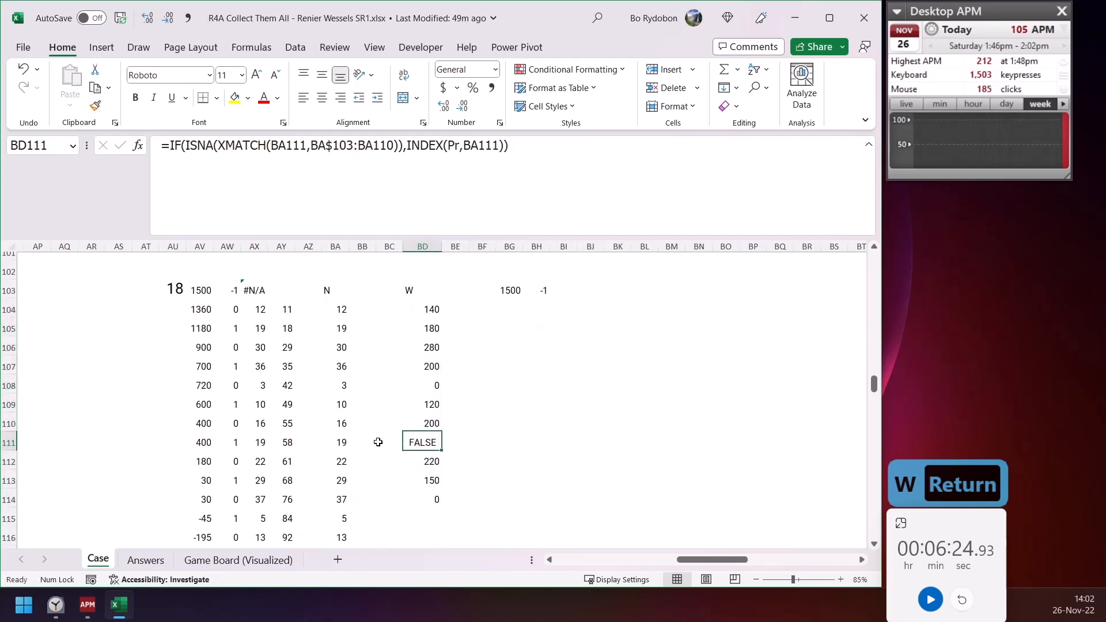
click(346, 444)
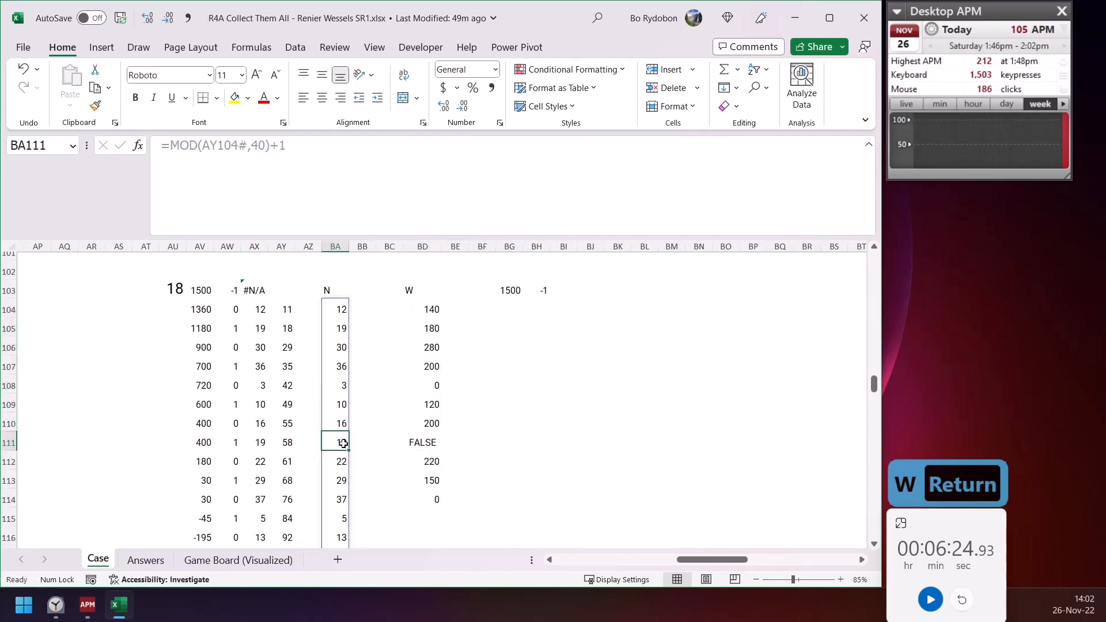
ctrl+click(341, 328)
click(337, 441)
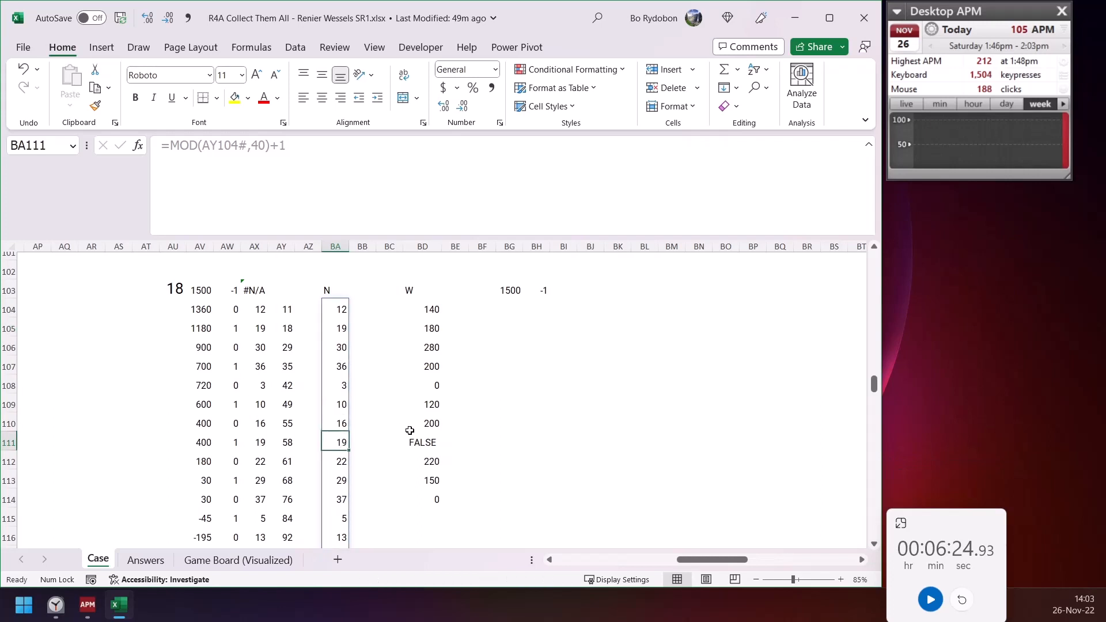
click(414, 442)
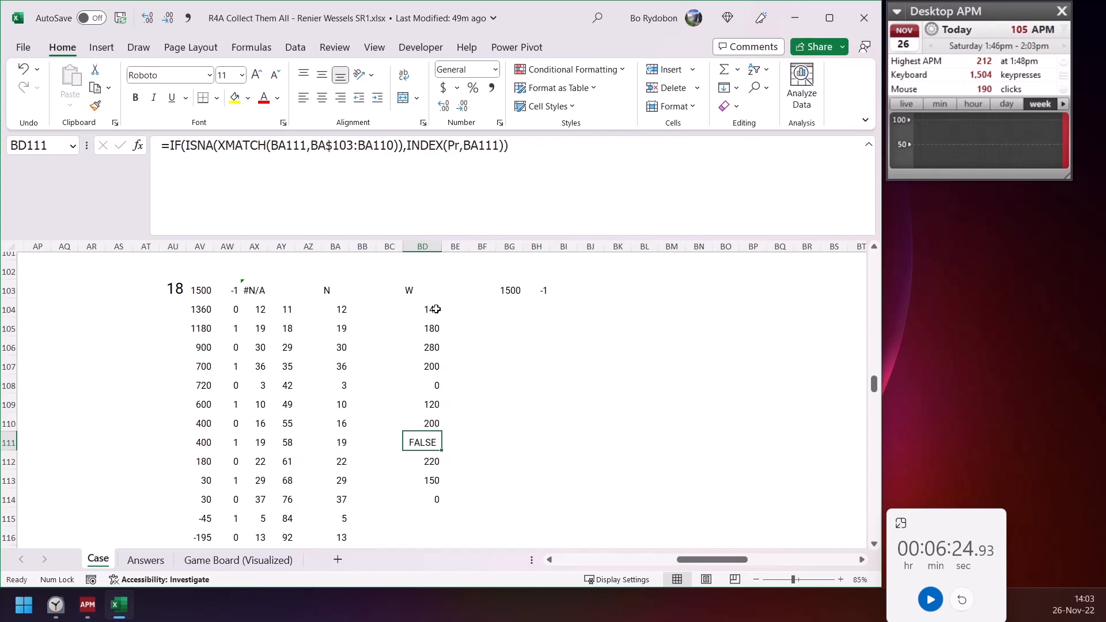
Extend the W formula down to row 133 and review the filled values
scroll(422, 447, down, 1)
click(425, 448)
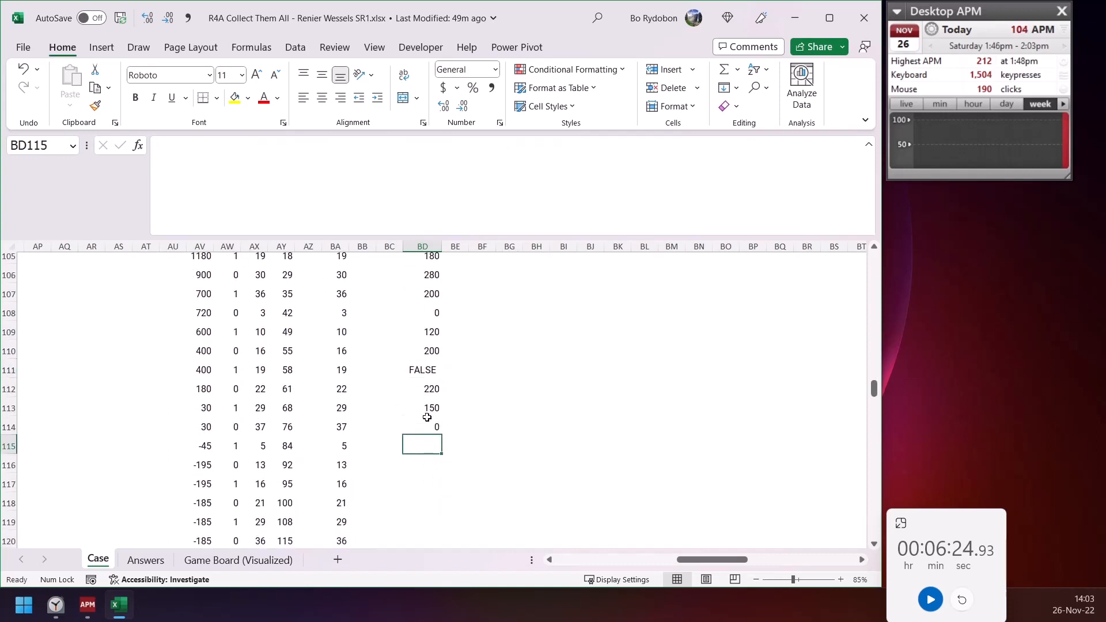
click(426, 417)
drag(441, 436, 427, 407)
click(427, 407)
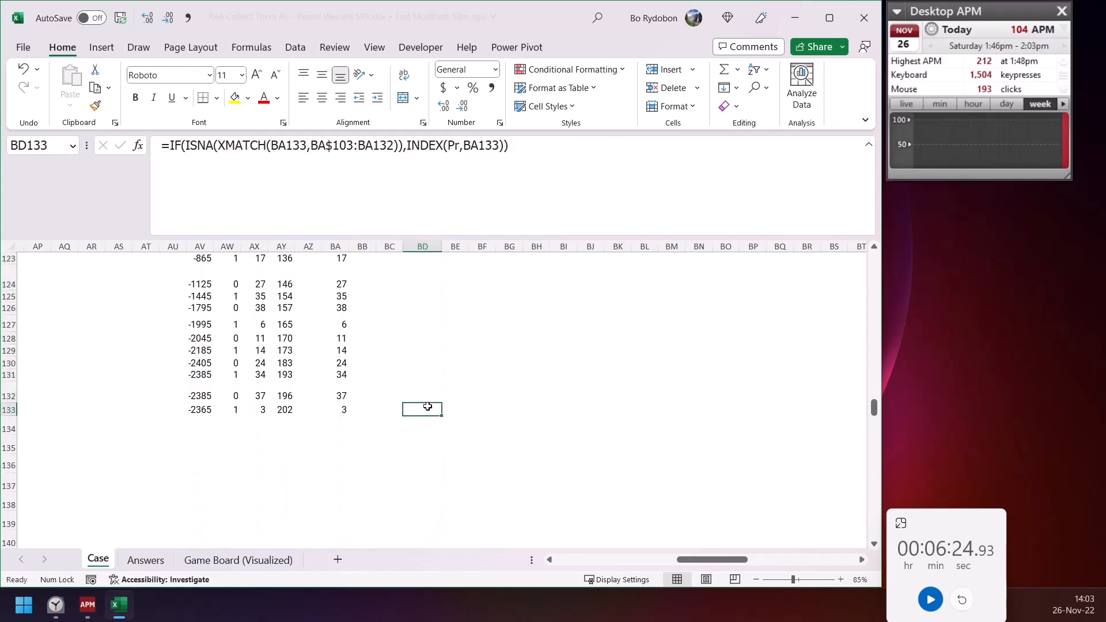
scroll(427, 408, up, 6)
scroll(429, 429, down, 3)
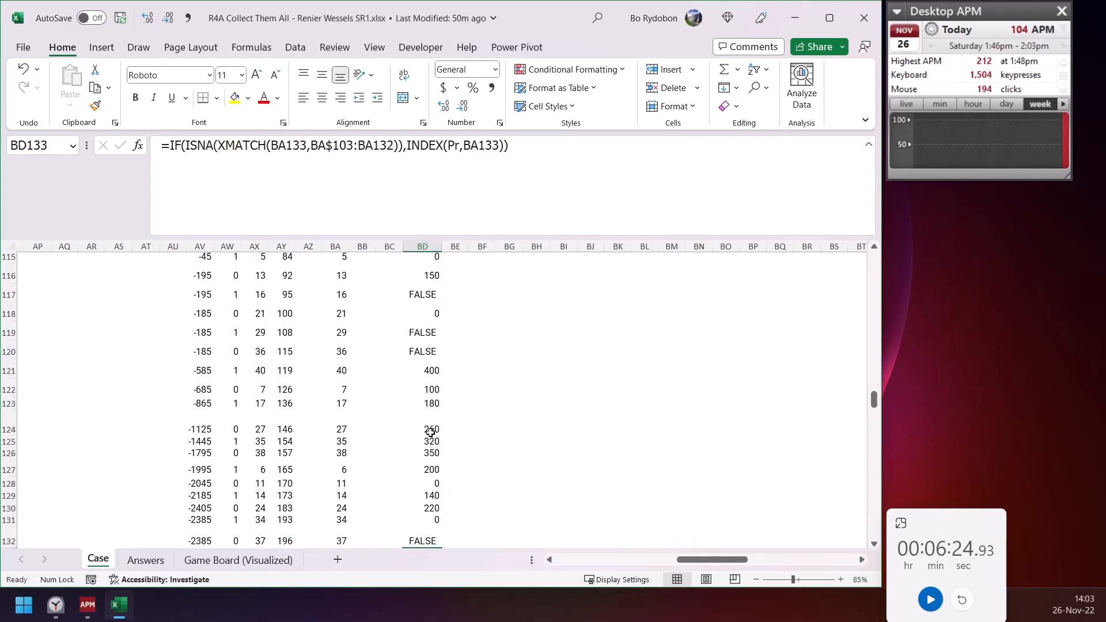
scroll(430, 432, down, 3)
scroll(432, 460, up, 12)
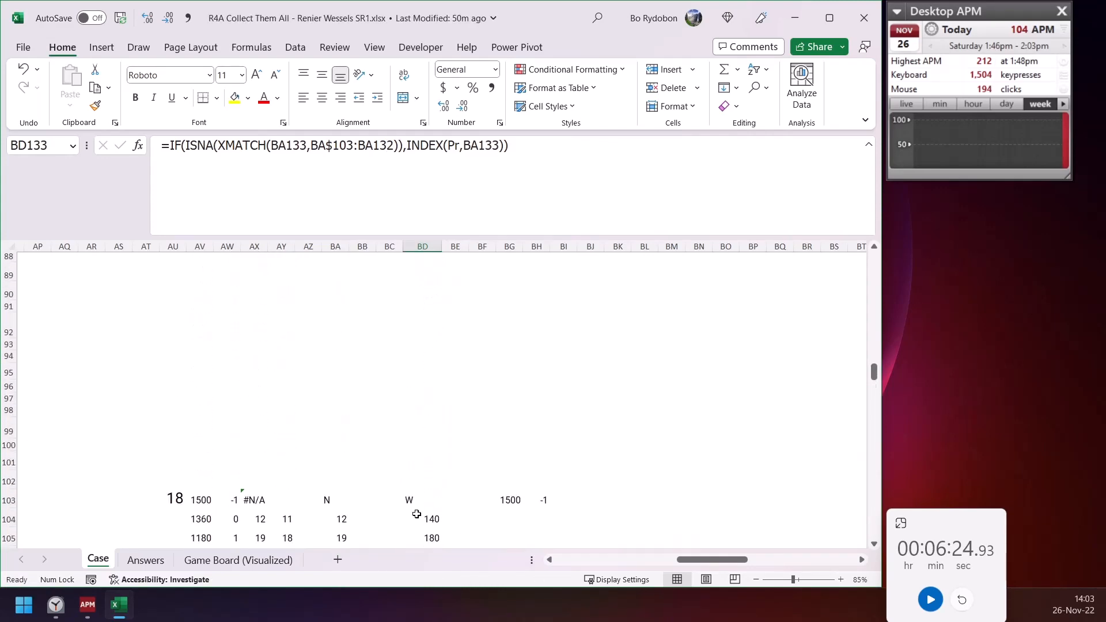
click(416, 514)
scroll(501, 475, down, 2)
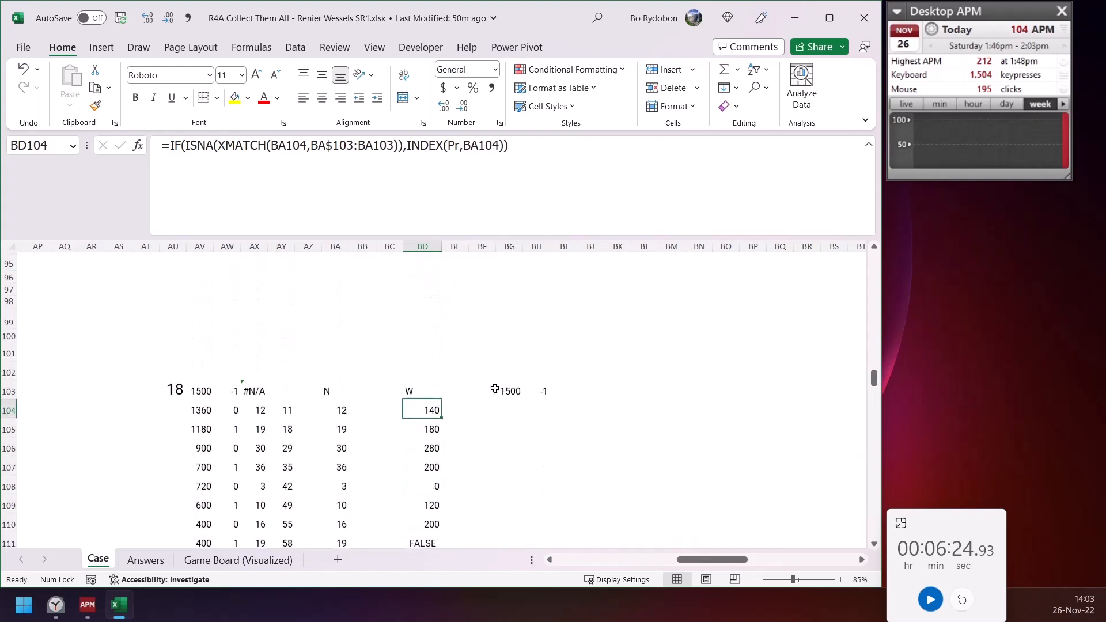
click(201, 392)
click(378, 179)
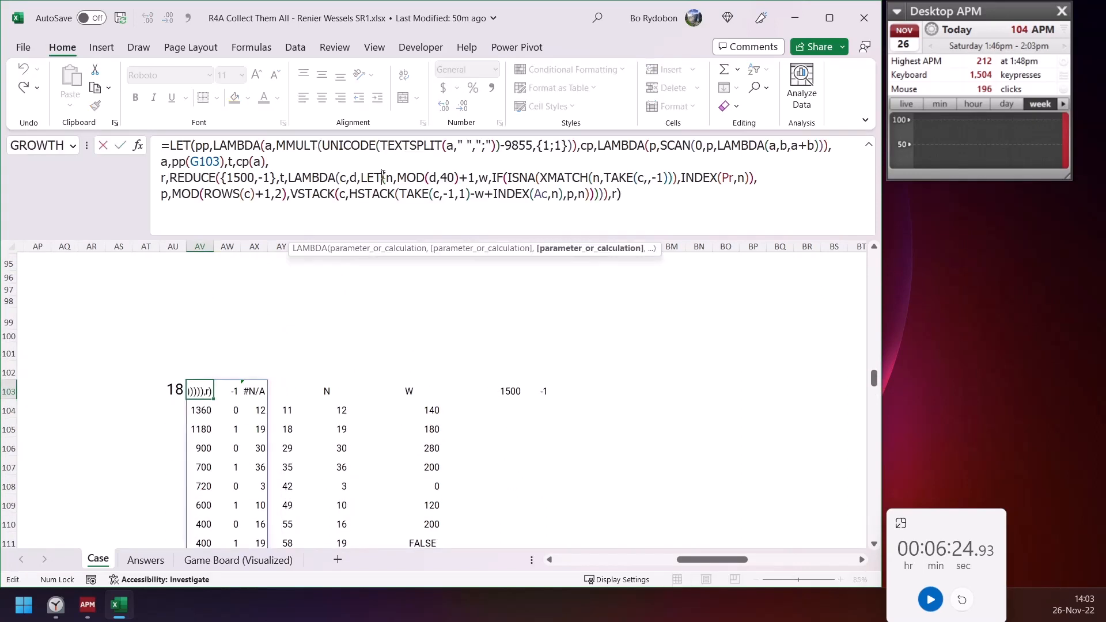
click(478, 178)
click(380, 193)
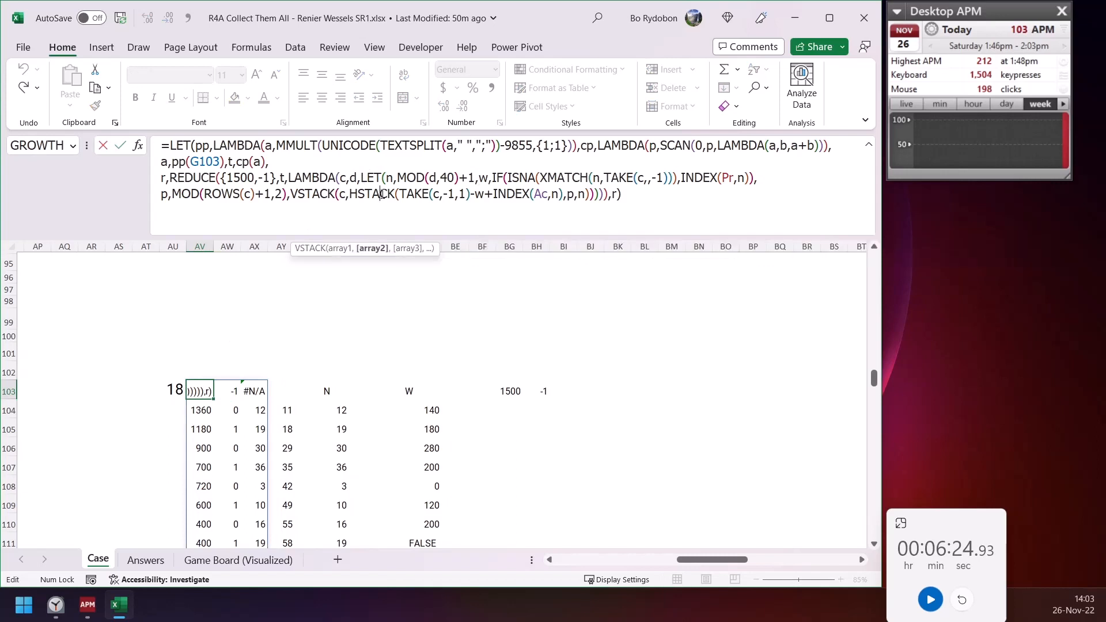
click(414, 195)
click(400, 249)
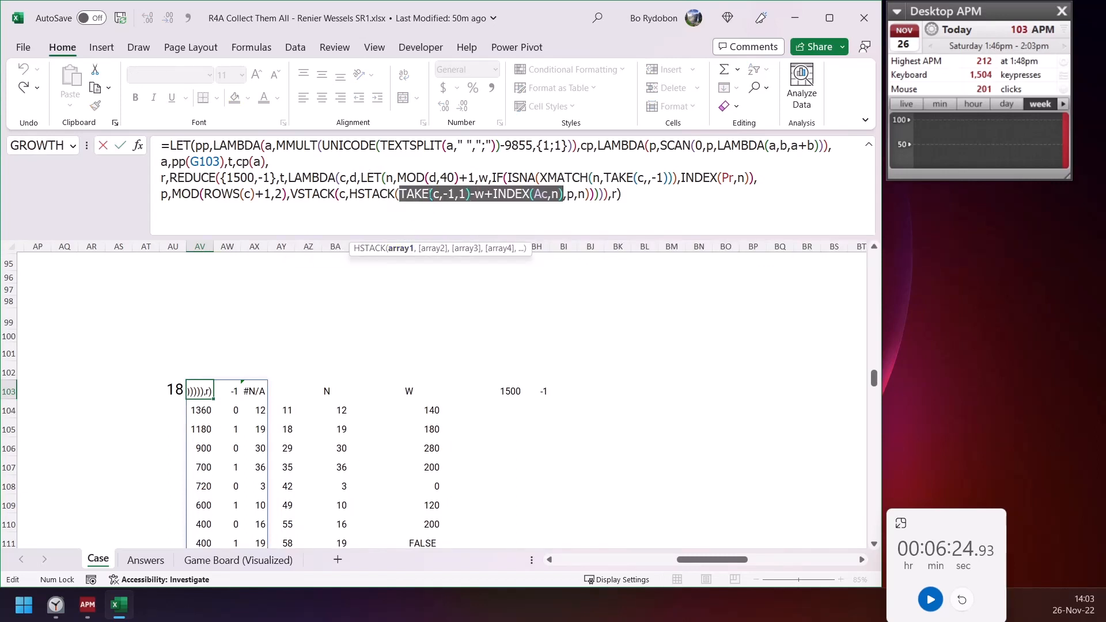
drag(444, 194, 452, 198)
click(465, 197)
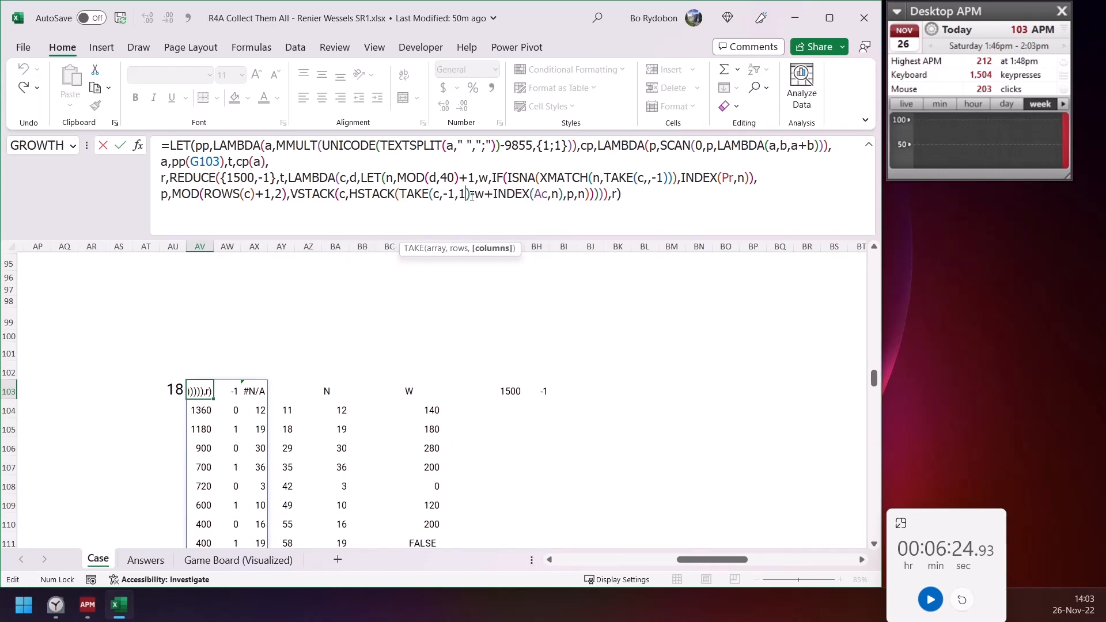
click(471, 196)
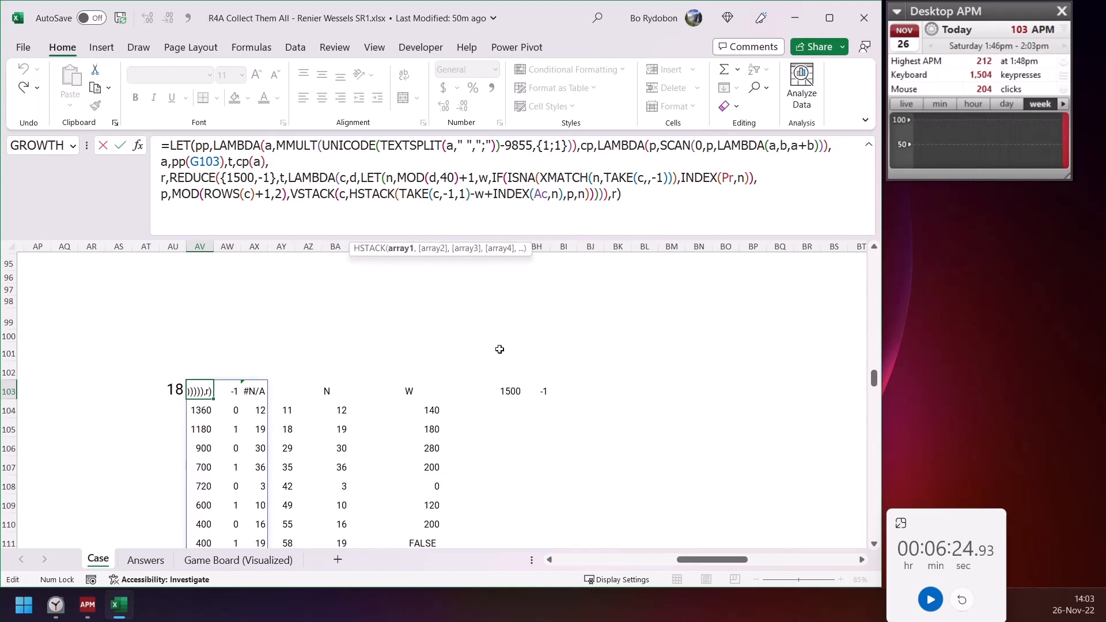
key(Escape)
Enter =BG103-BD104+INDEX(Ac,BA104) in BG104, giving 1360
click(509, 408)
text(=)
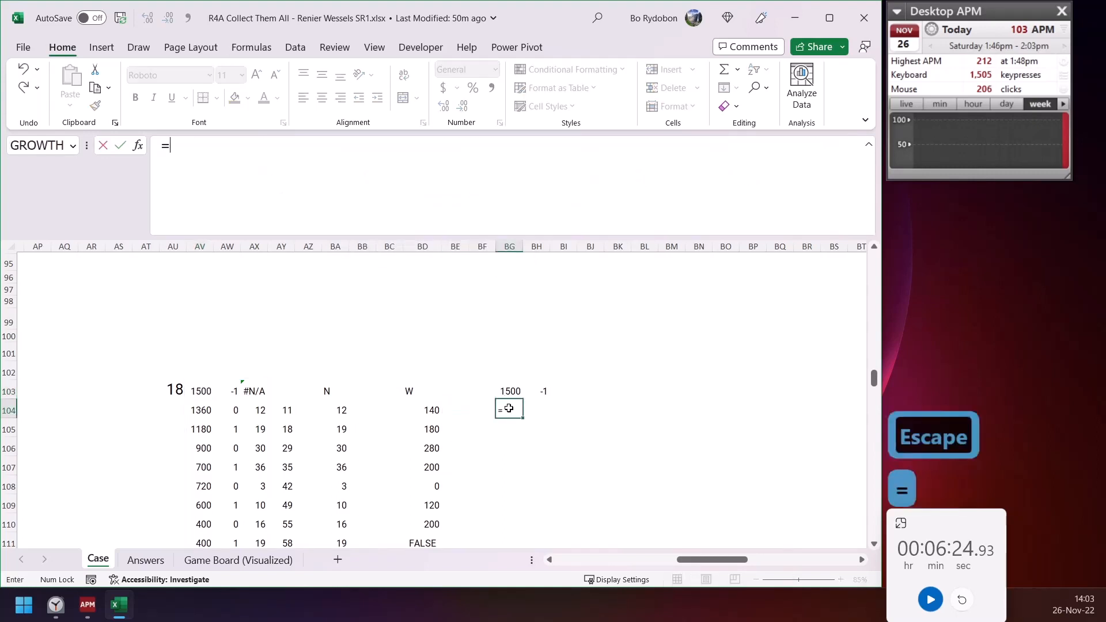
key(Up)
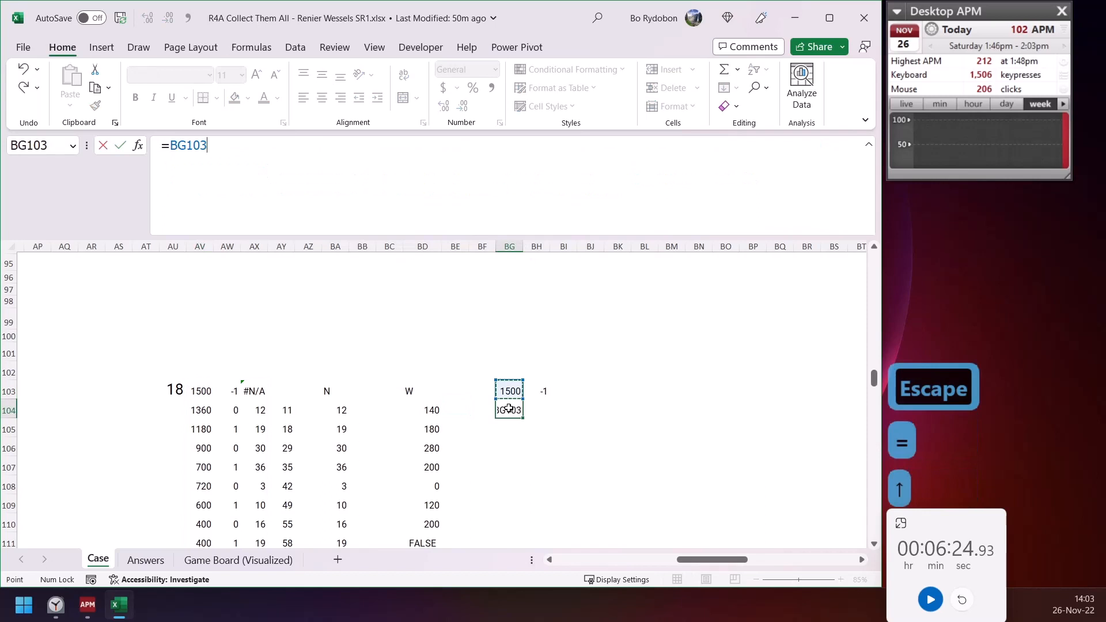
text(-)
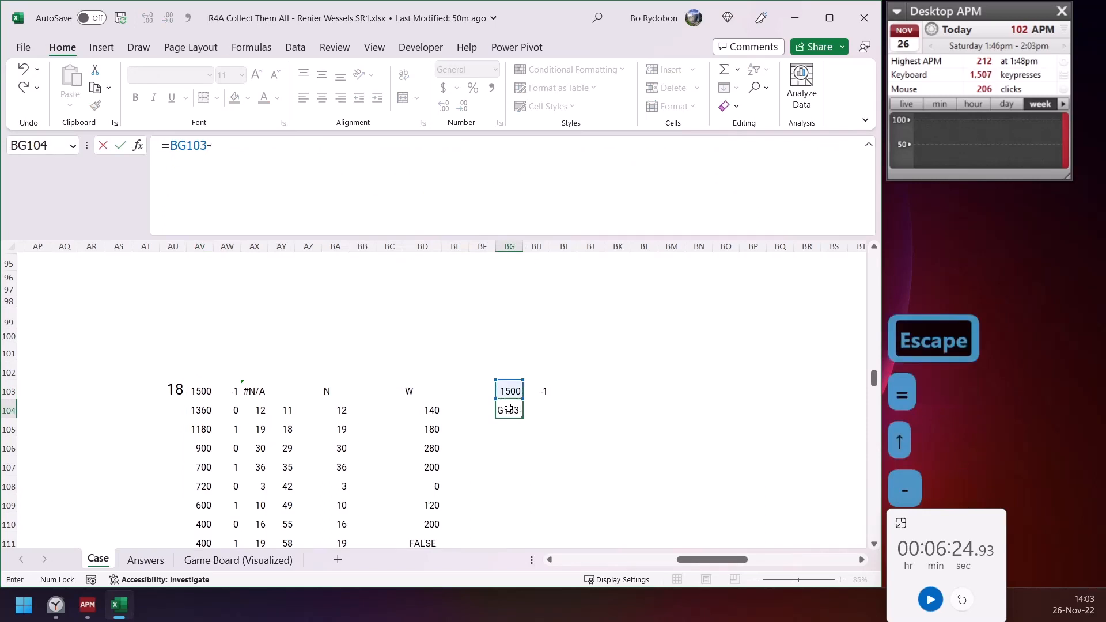
click(423, 410)
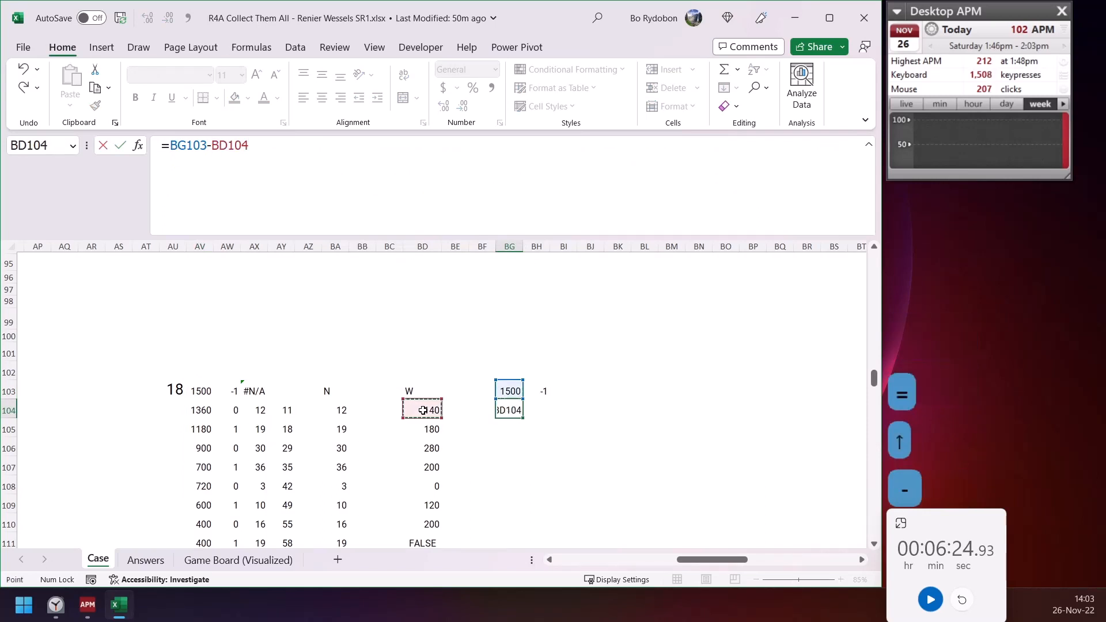
text(+index)
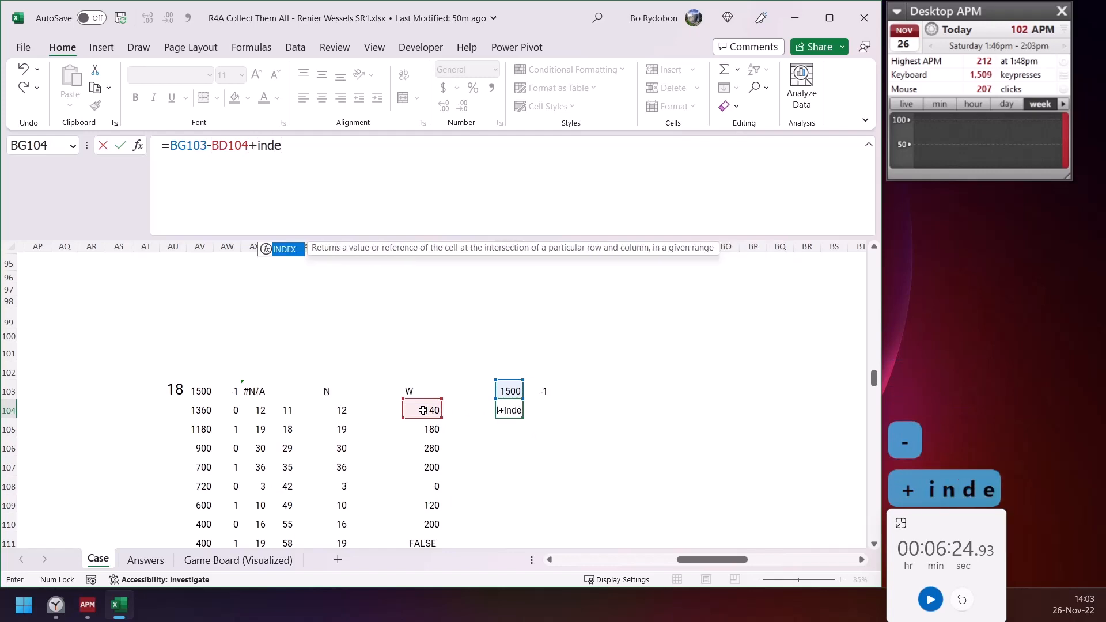
key(Tab)
text(ac,)
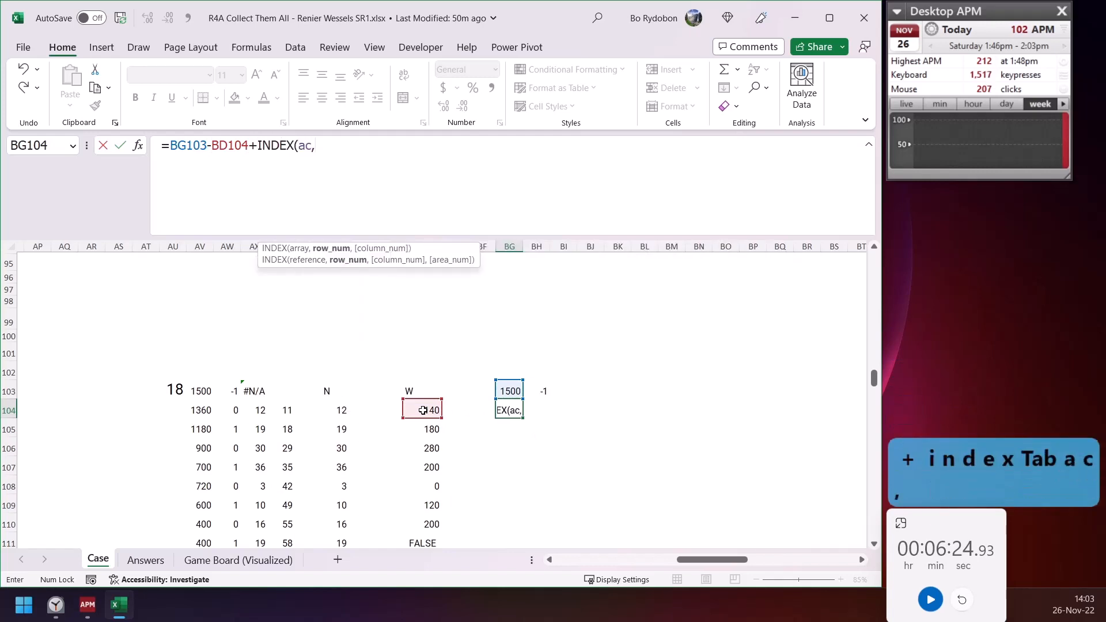
click(333, 409)
text())
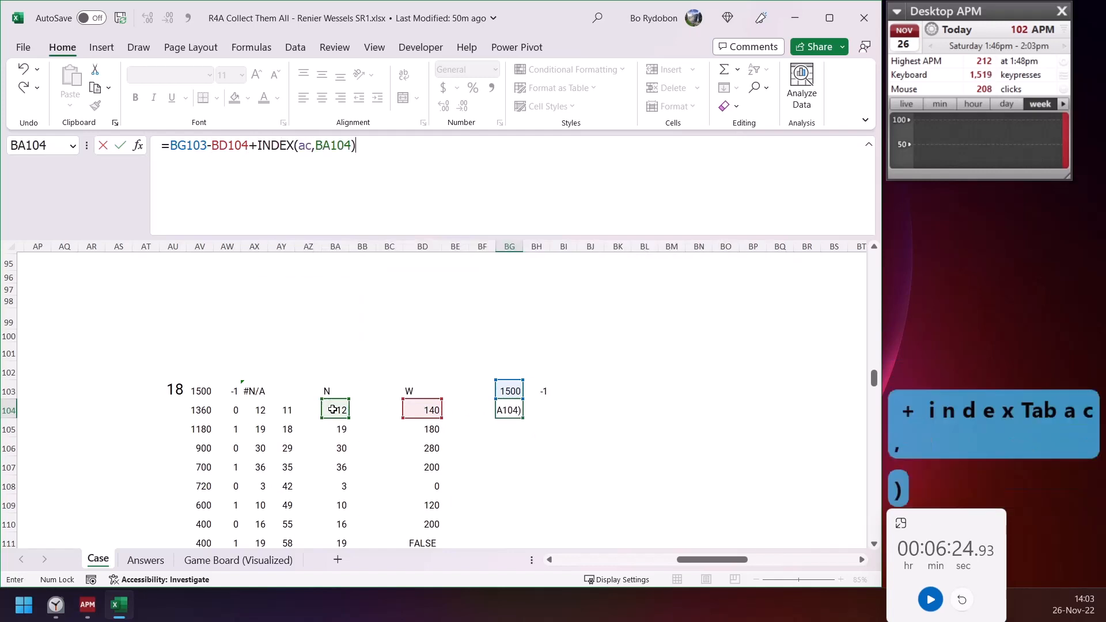
key(Return)
key(Up)
Fill the BG104 formula down to BG133 (-2365), clearing the extra BG134
scroll(331, 438, down, 3)
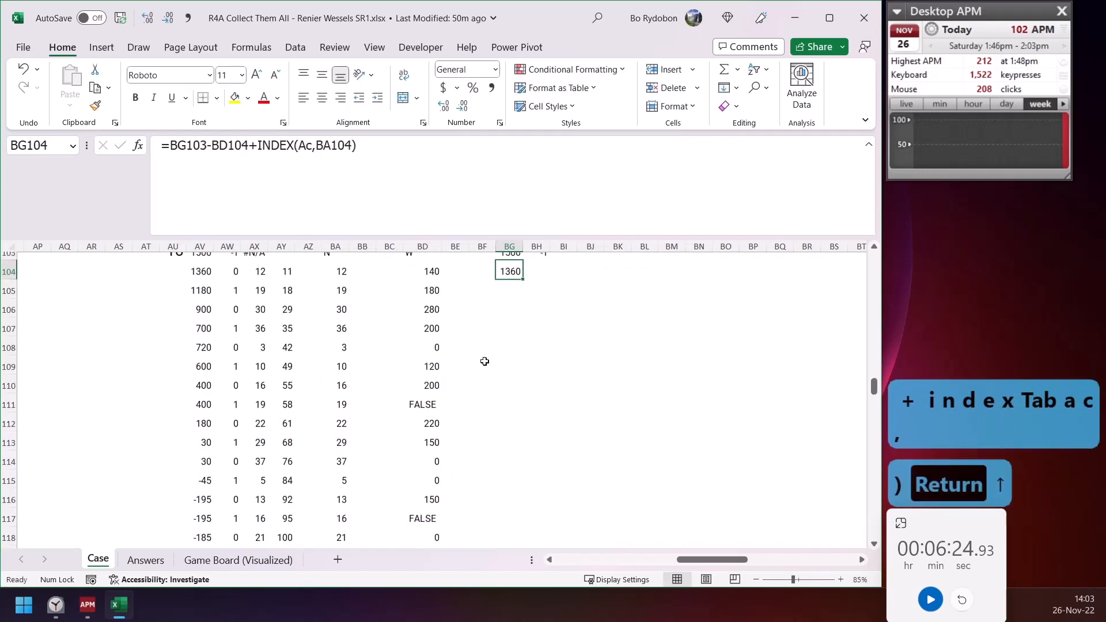
drag(522, 272, 502, 515)
click(502, 516)
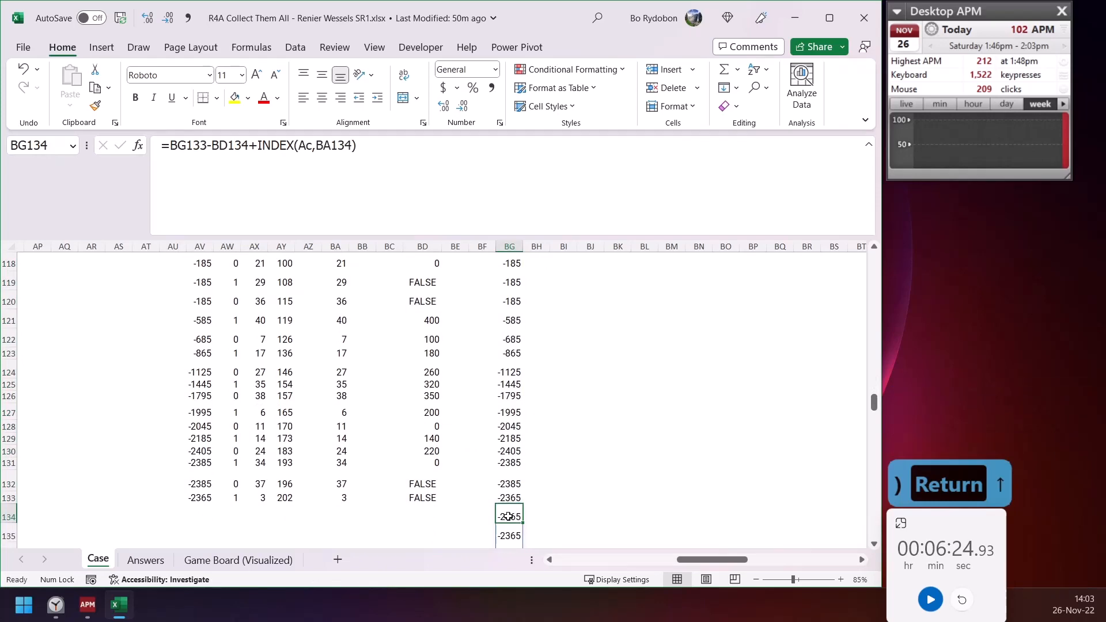
key(Delete)
click(507, 498)
Compare the BG104 running total with the AV104:AV109 values and check BH and BD cells
key(F2)
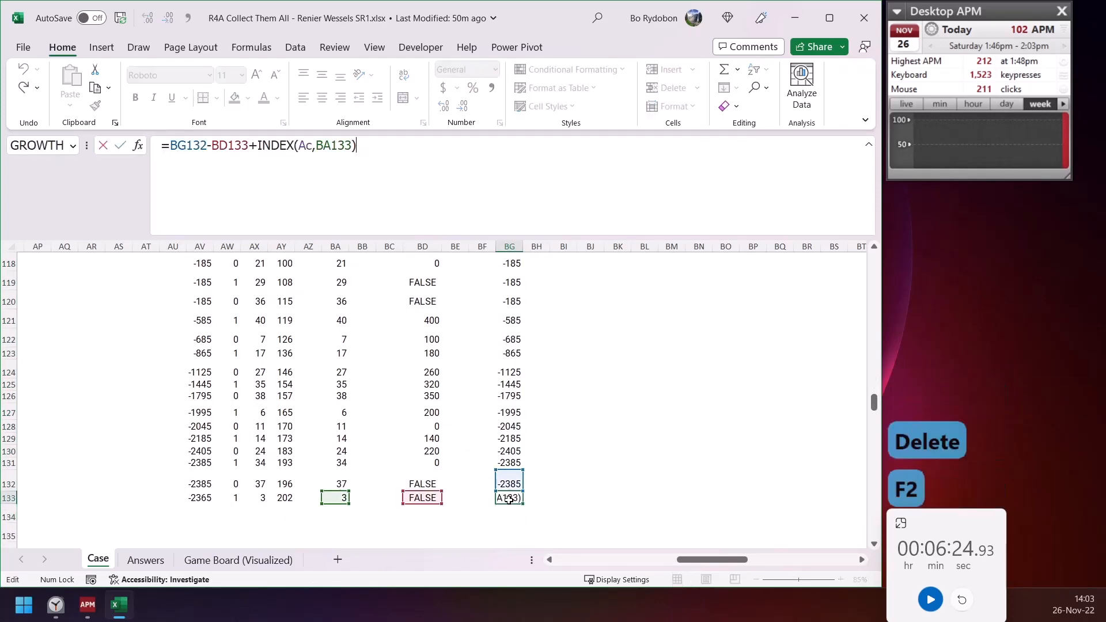
key(Escape)
scroll(506, 461, up, 7)
click(507, 397)
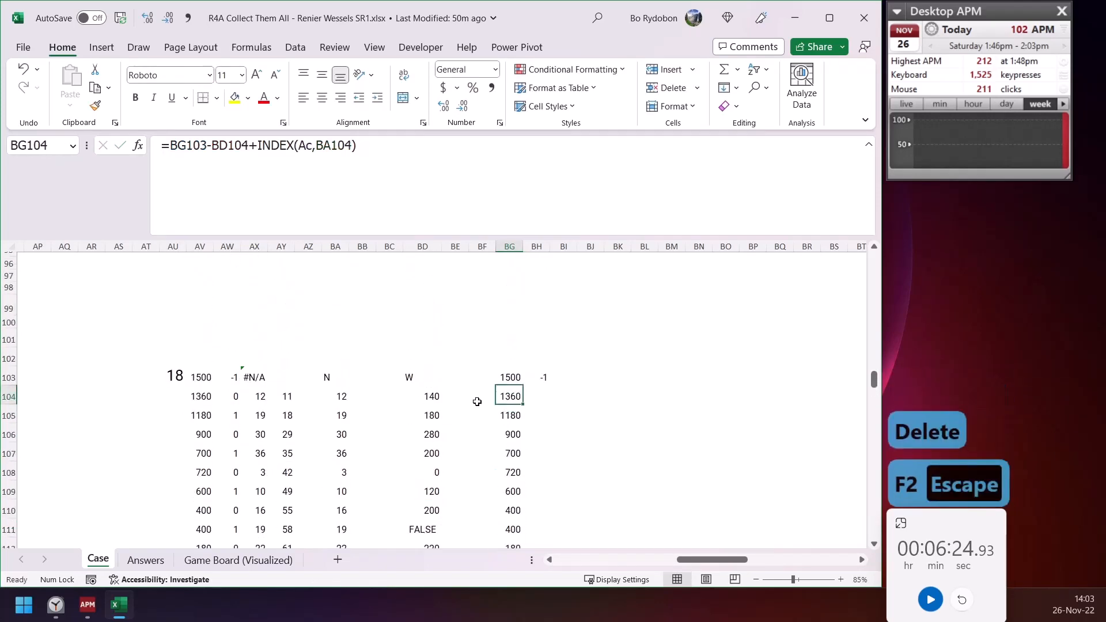
drag(203, 396, 203, 491)
click(509, 397)
click(537, 377)
click(535, 396)
click(509, 396)
click(417, 397)
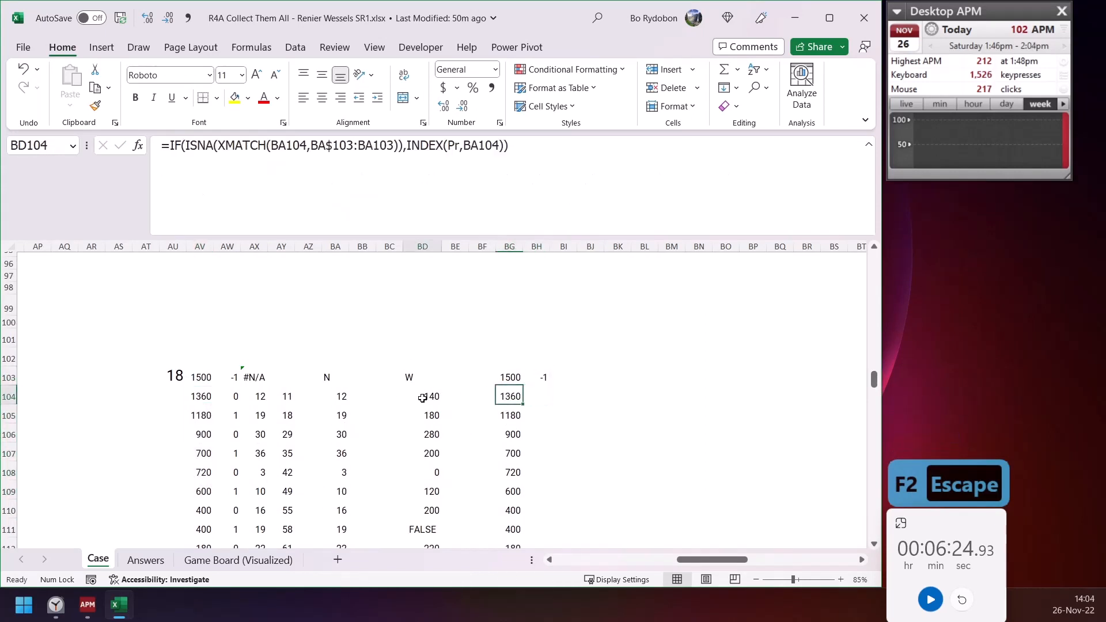
Copy the MOD(ROWS(c)+1,2) expression from the AV103 LET formula
click(200, 378)
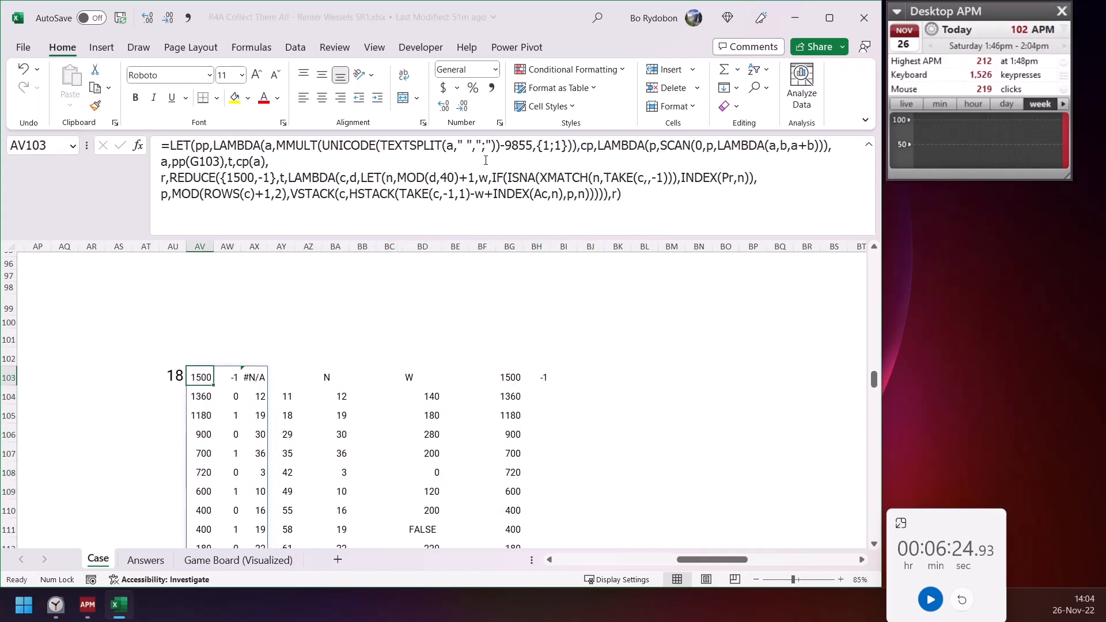
click(339, 178)
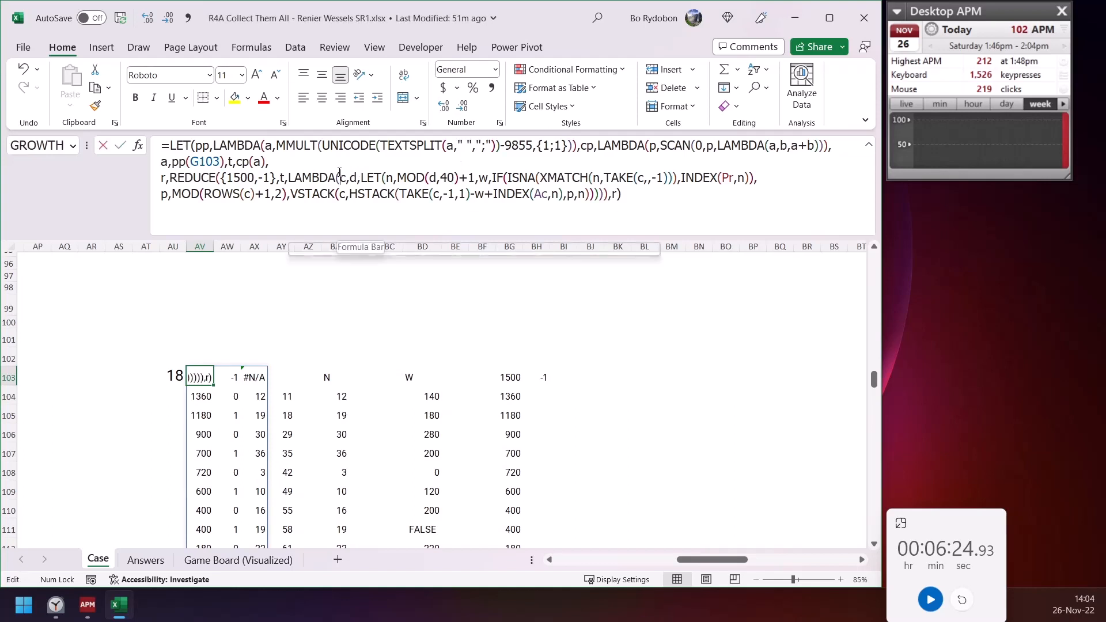
click(196, 193)
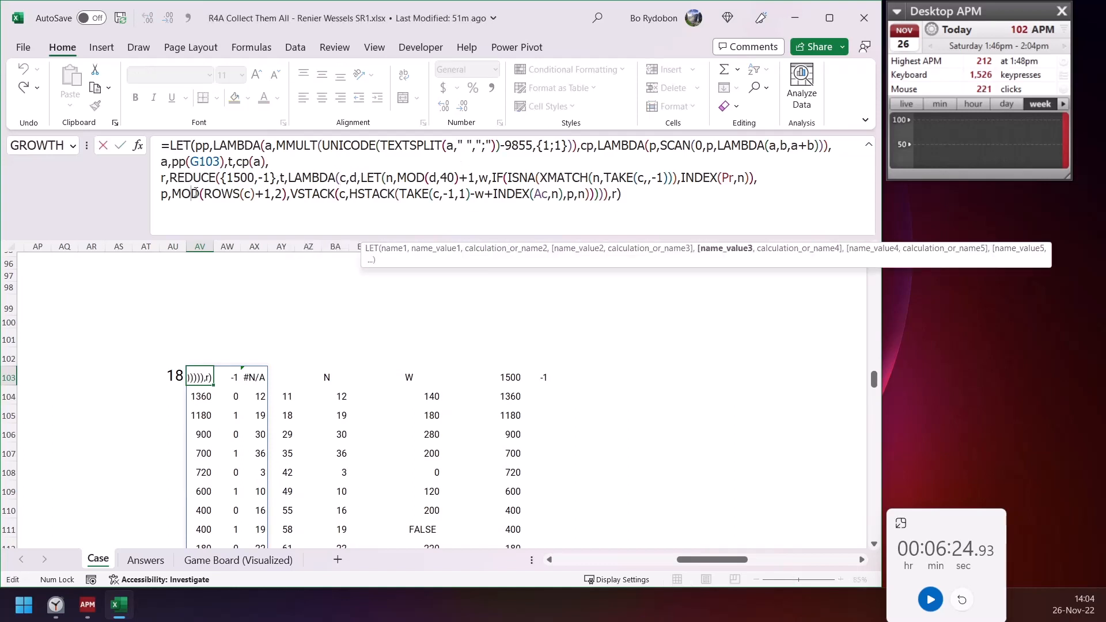
click(201, 245)
click(205, 392)
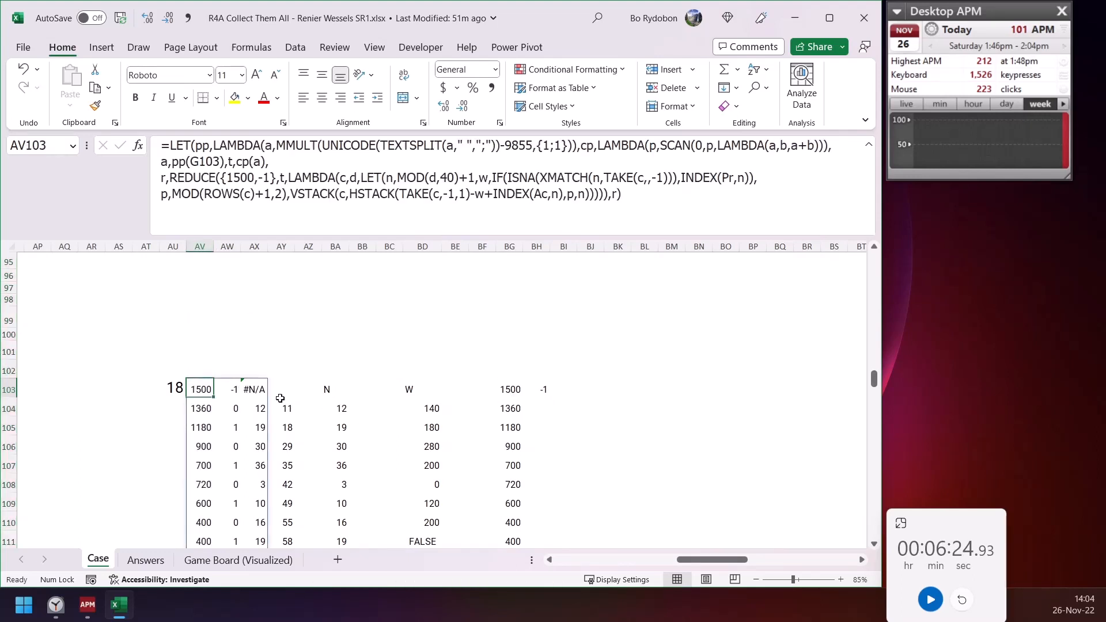
click(191, 196)
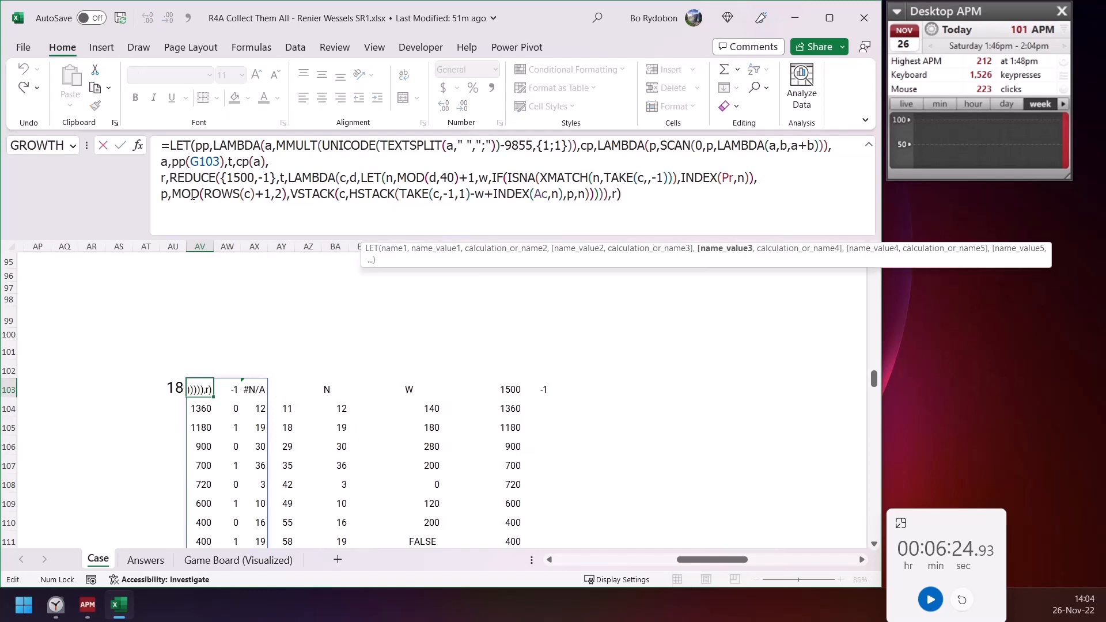
click(724, 248)
key(ctrl+c)
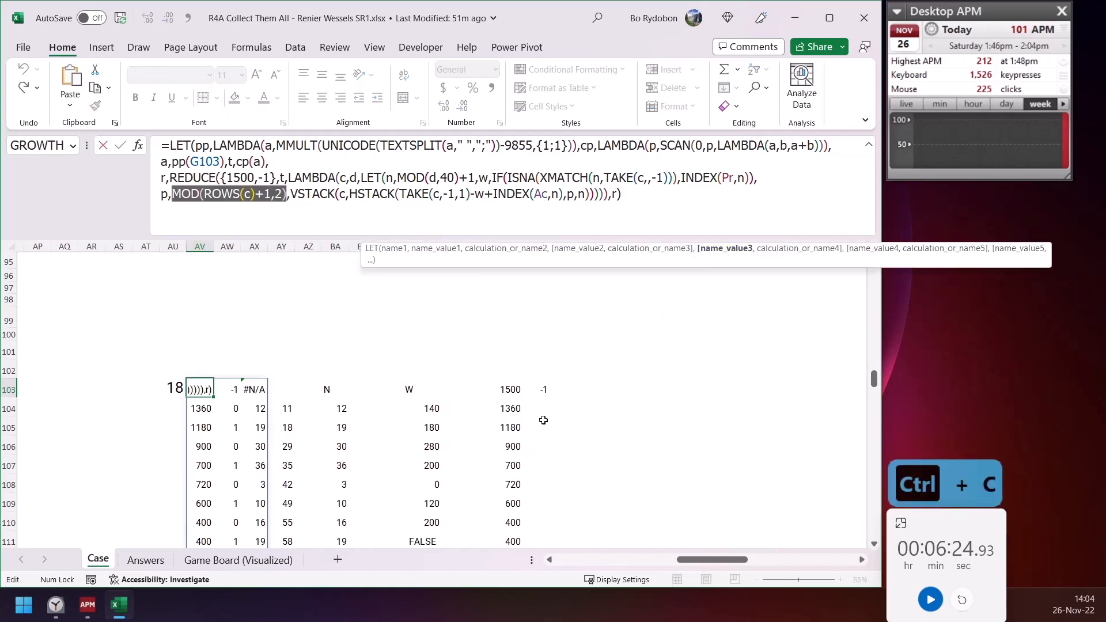
Enter =MOD(ROWS(BH$103:BH103)+1,2) in BH104, fixing the extra closing parenthesis
key(Escape)
click(540, 407)
click(237, 173)
key(ctrl+v)
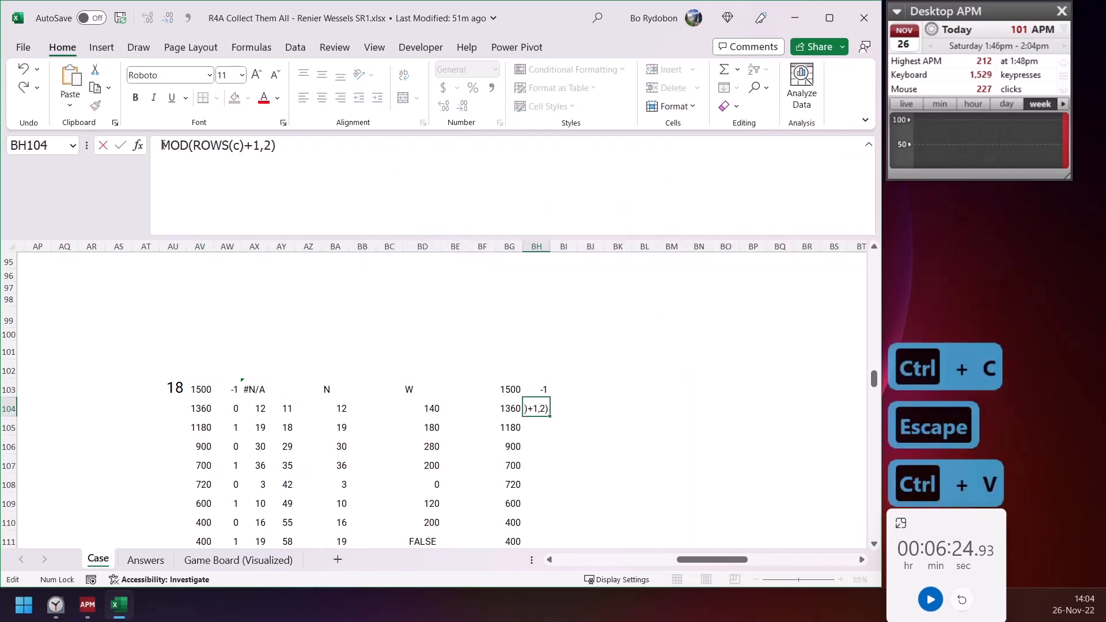
text(=)
click(248, 145)
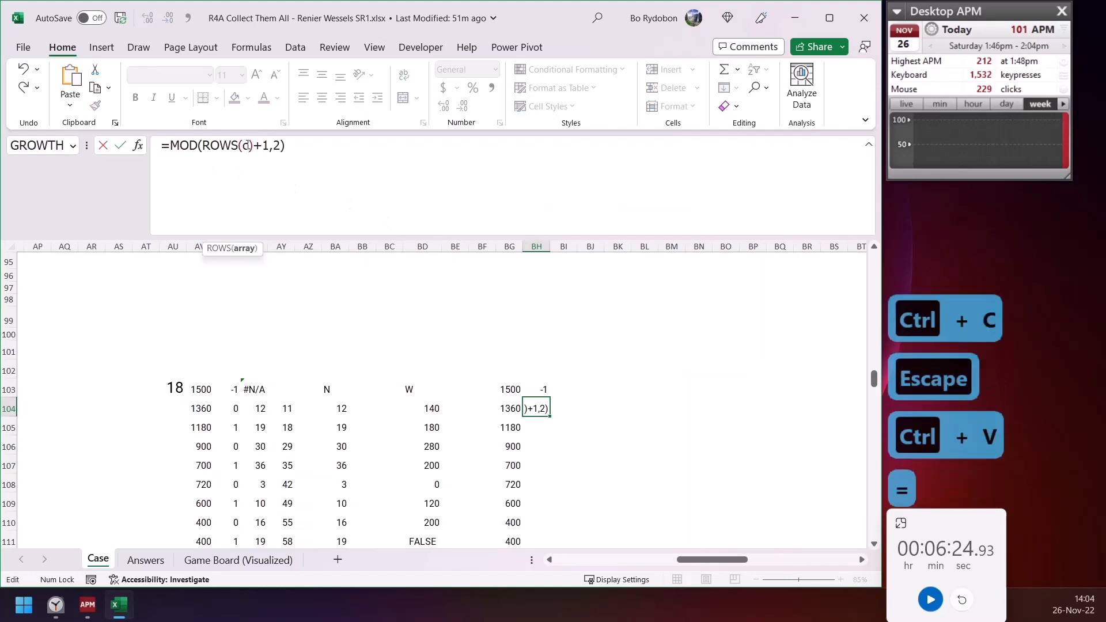
key(BackSpace)
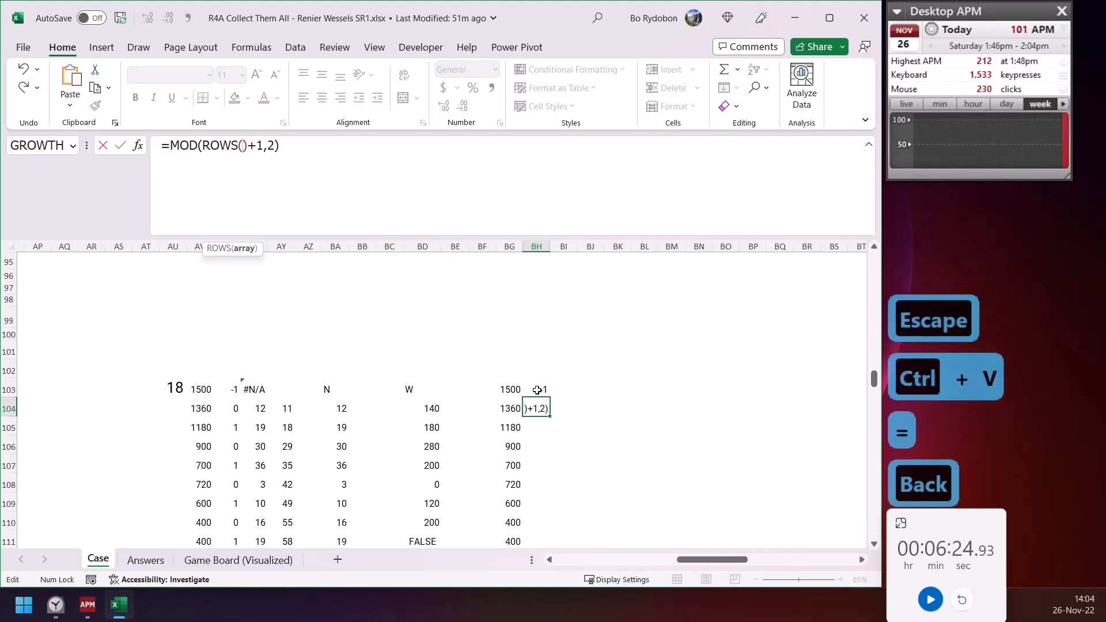
click(542, 388)
text(:)
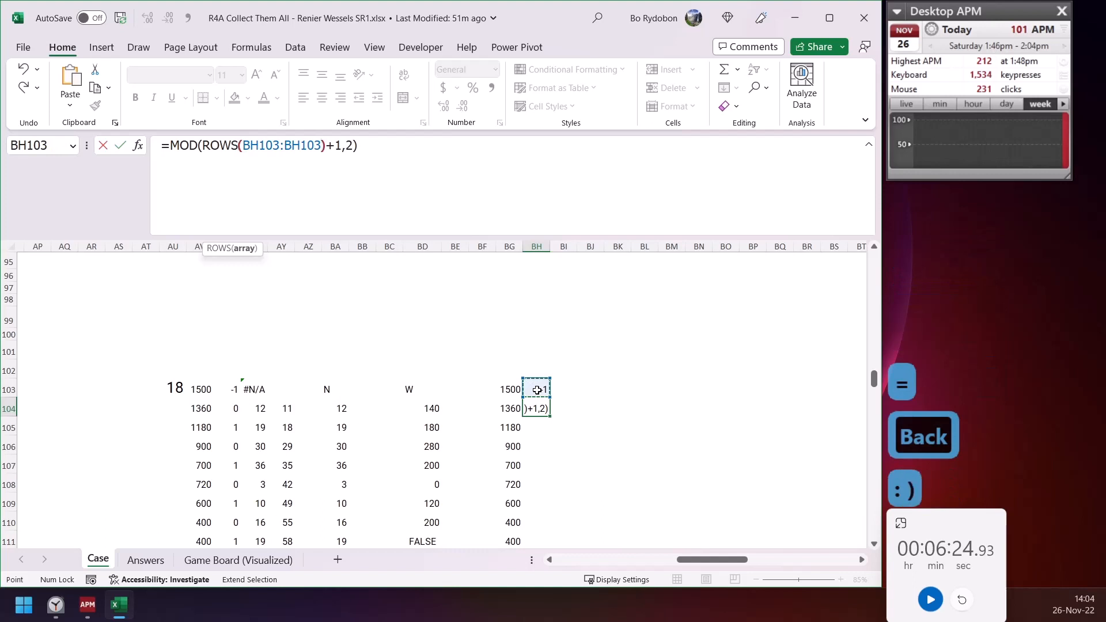
text())
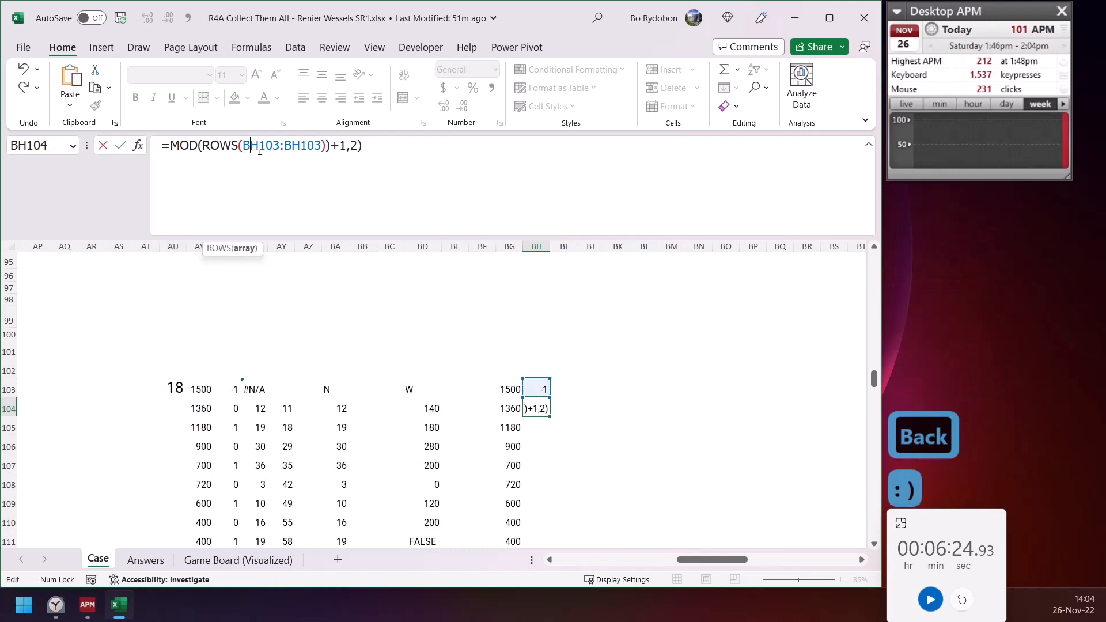
double_click(254, 149)
key(F4)
key(F4)
key(Return)
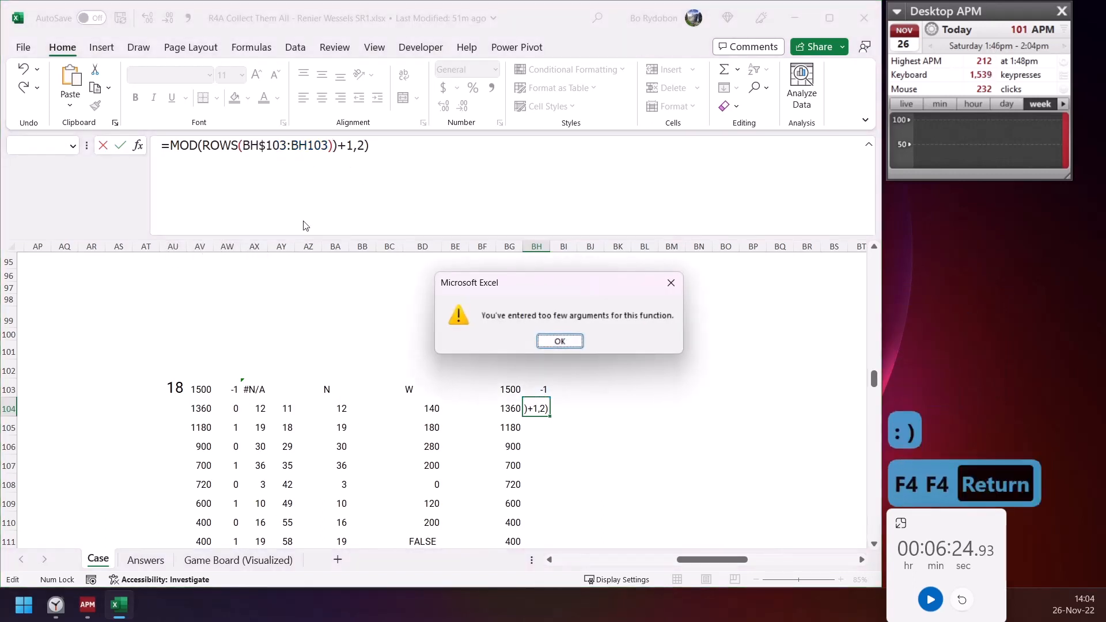
key(Return)
key(Delete)
key(Return)
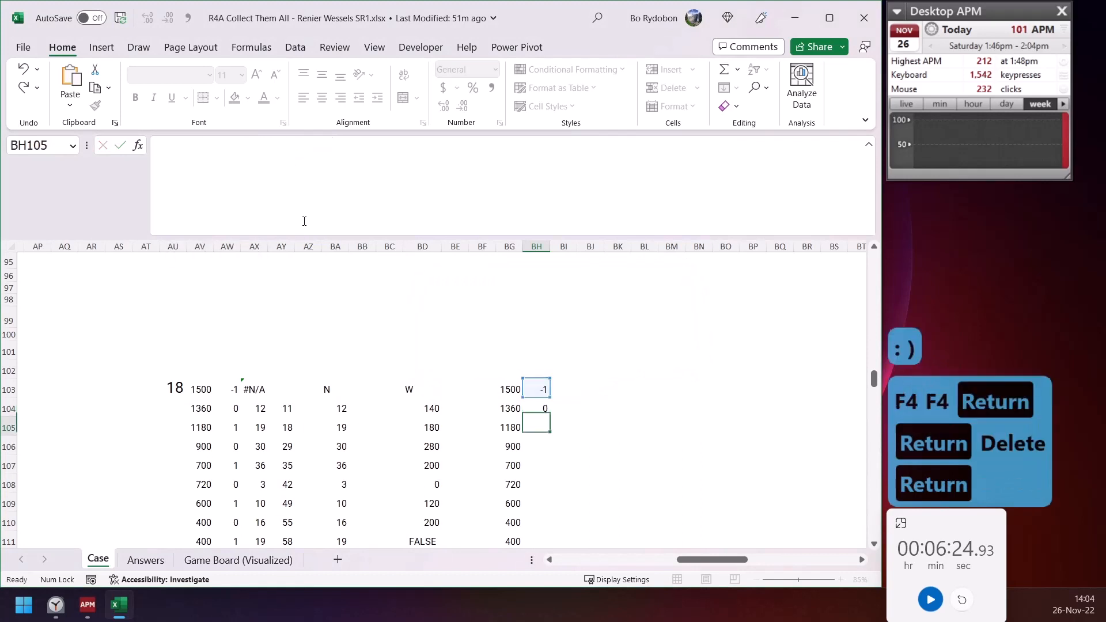
Fill the alternating 0/1 formula down column BH to row 115
key(Up)
scroll(438, 344, down, 1)
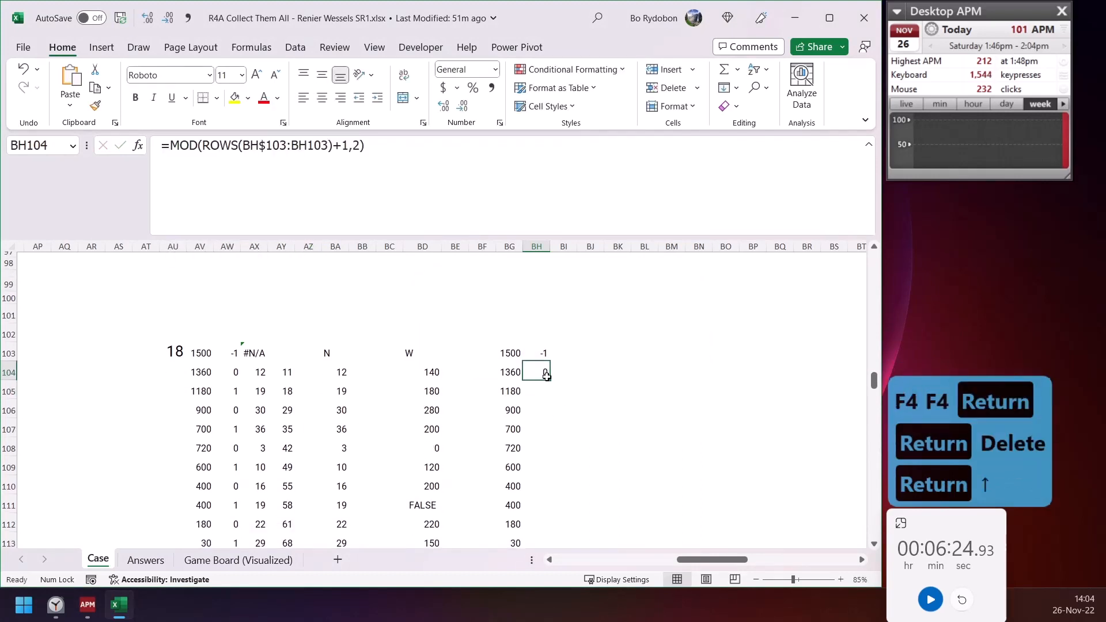
drag(549, 380, 550, 496)
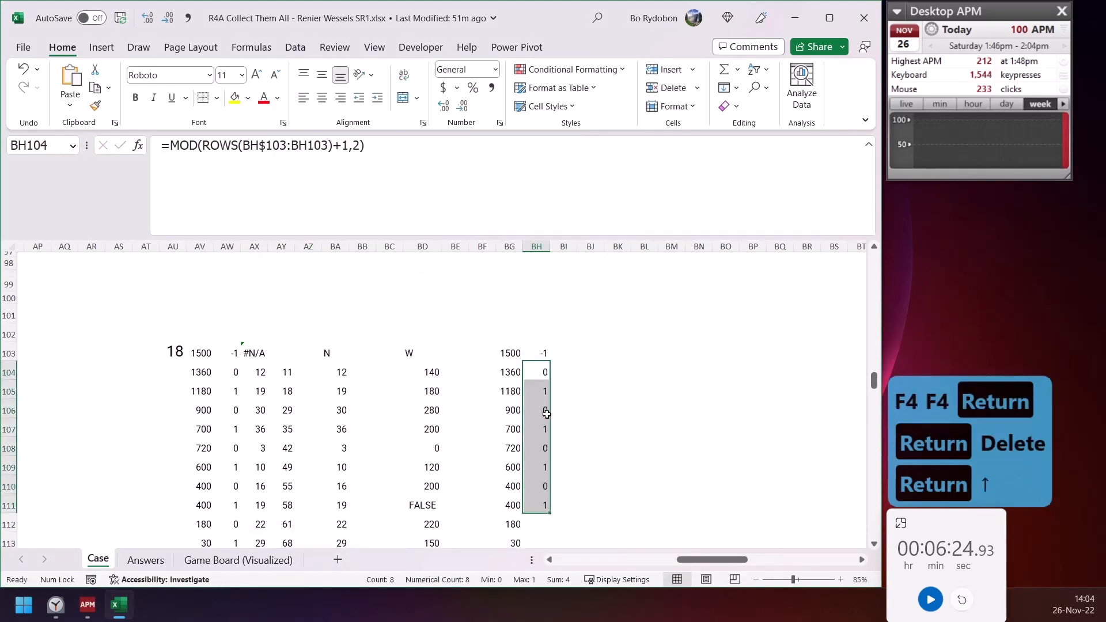
scroll(550, 429, down, 2)
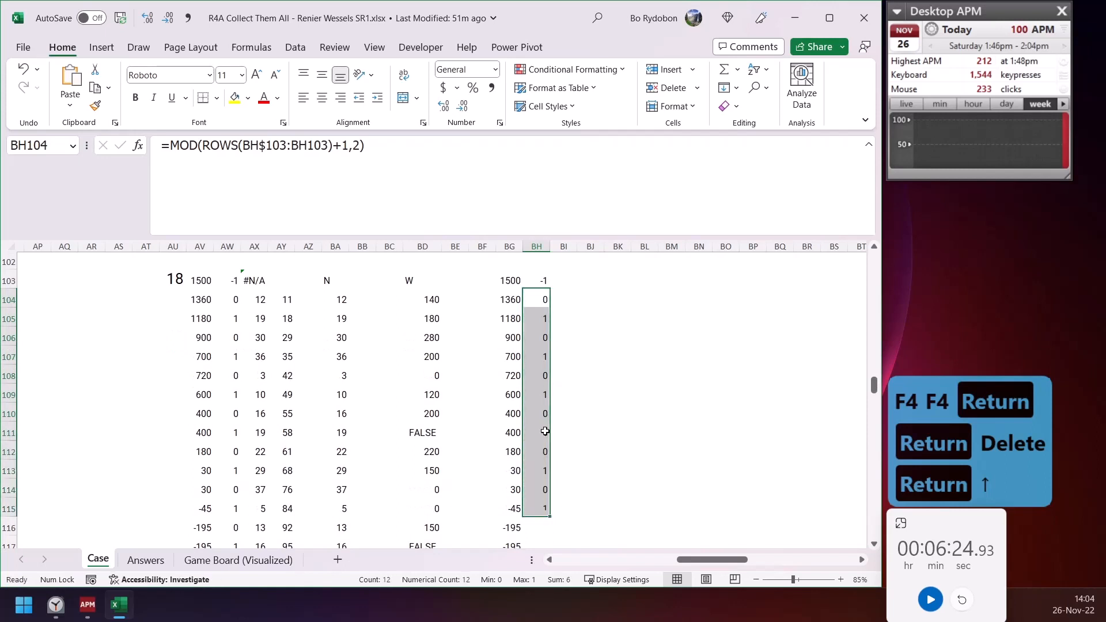
click(544, 433)
scroll(538, 395, up, 3)
click(538, 395)
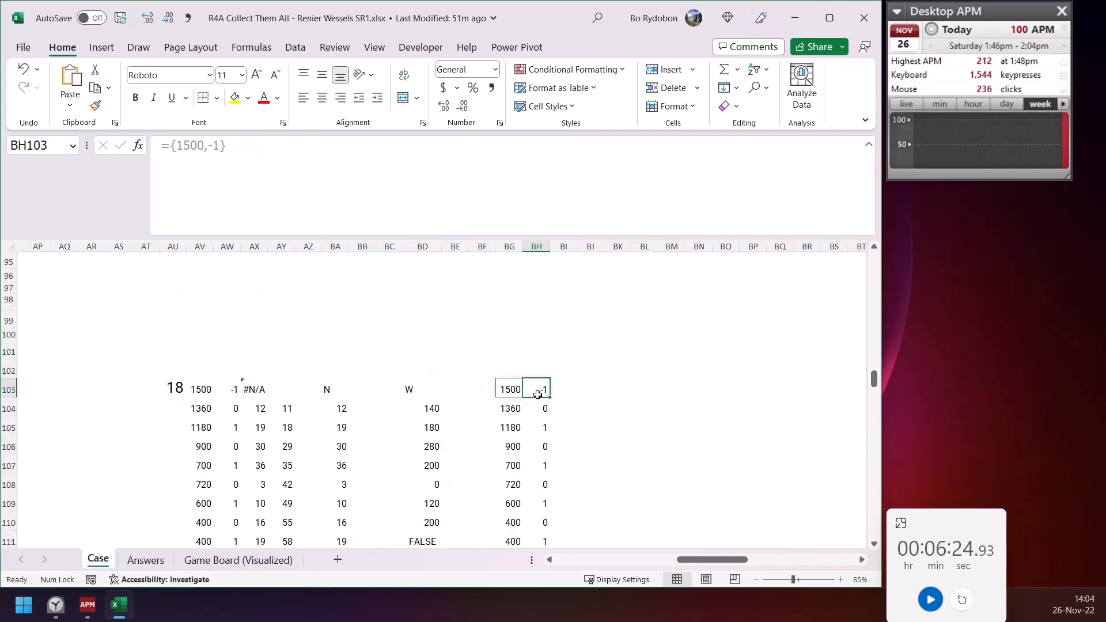
click(503, 387)
click(536, 388)
click(536, 408)
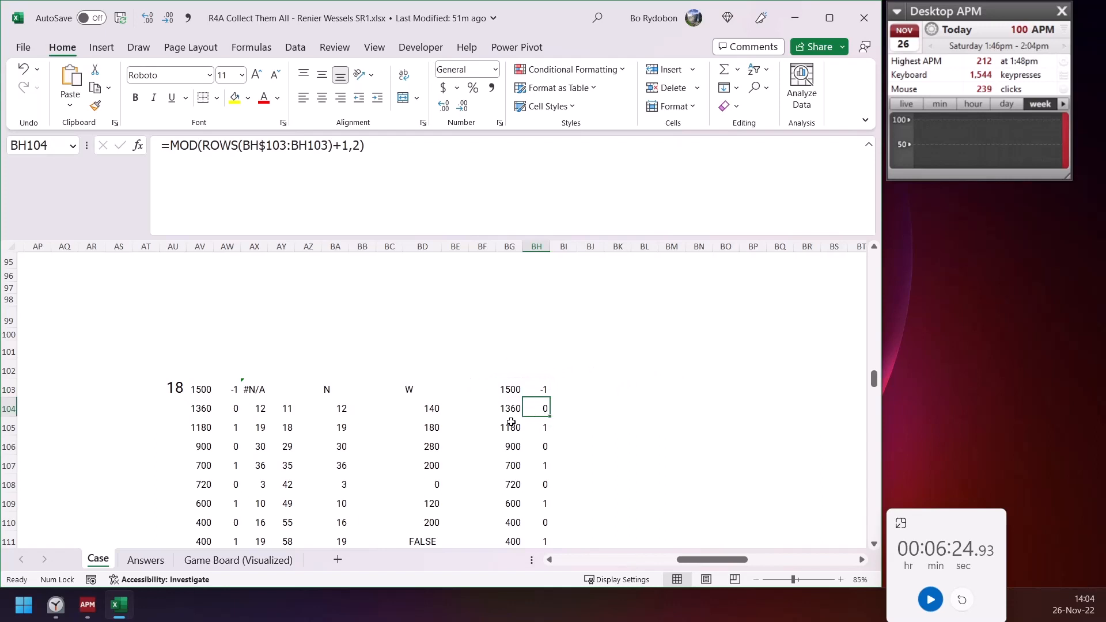
click(432, 408)
scroll(471, 376, down, 2)
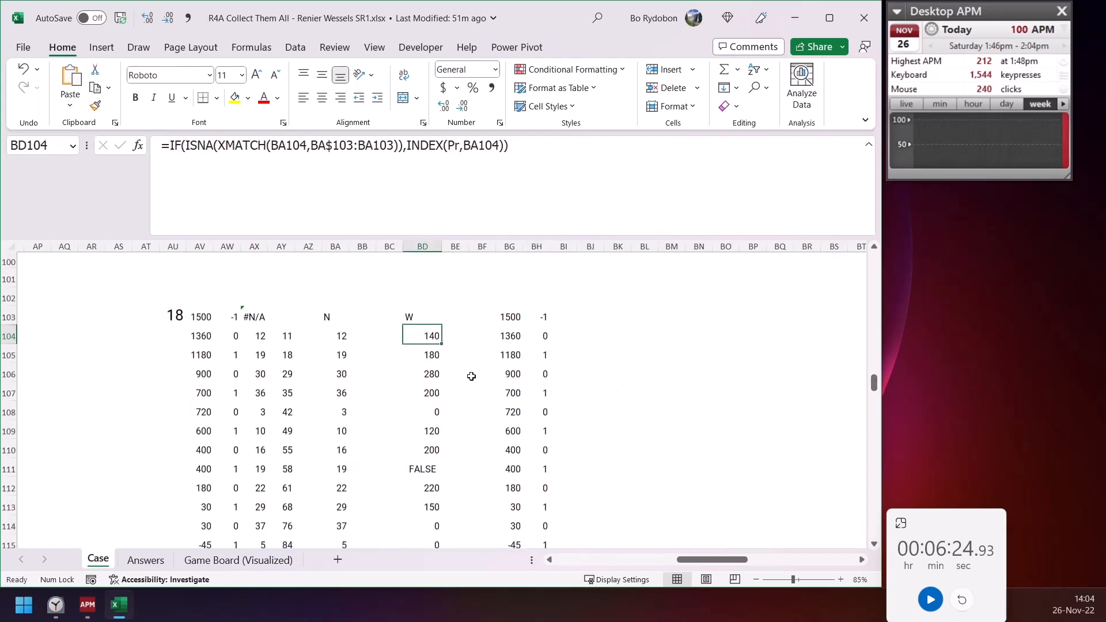
click(502, 337)
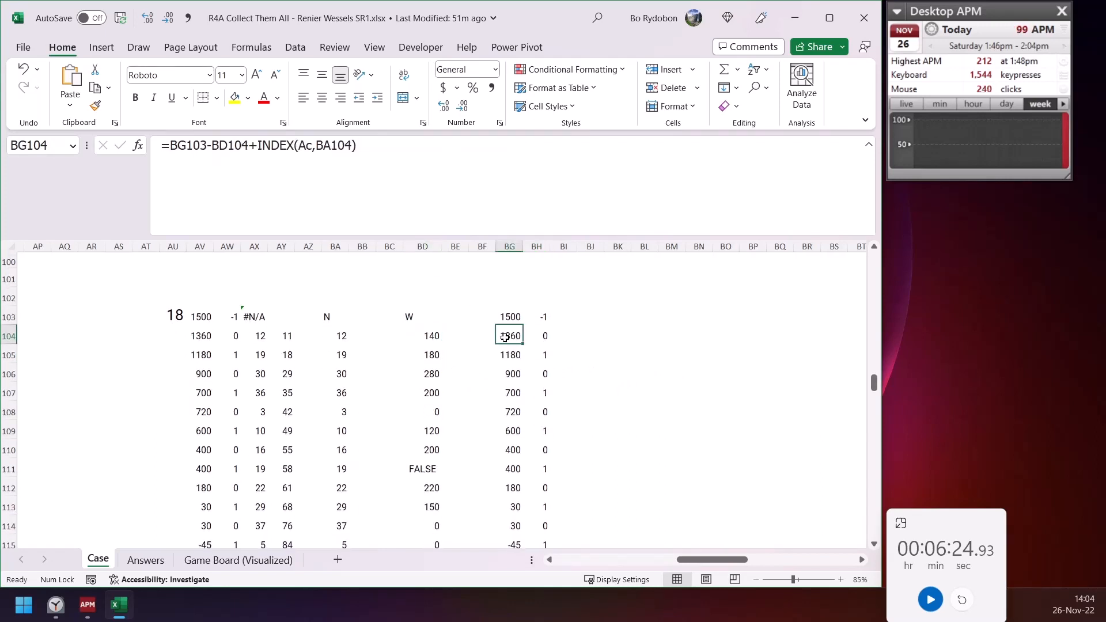
scroll(504, 339, down, 2)
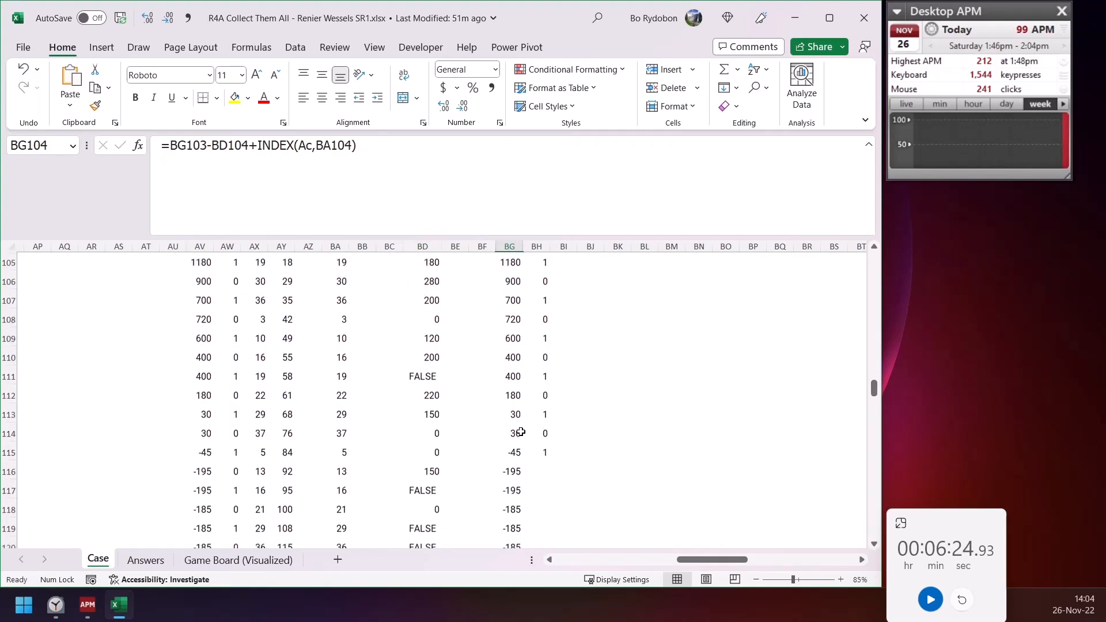
scroll(531, 388, up, 1)
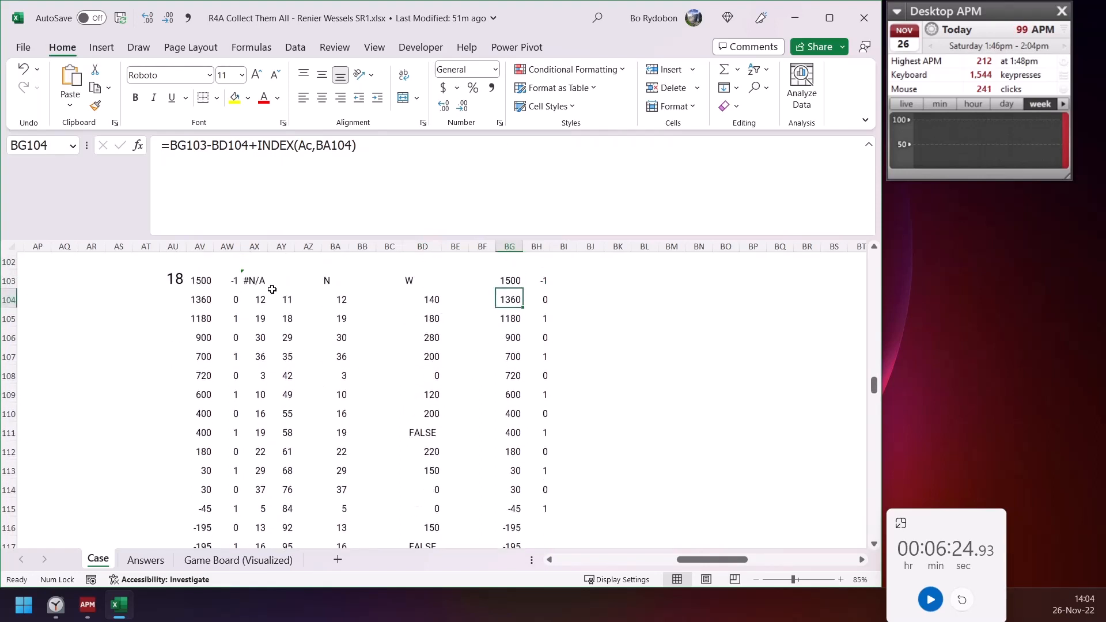
click(202, 281)
click(315, 195)
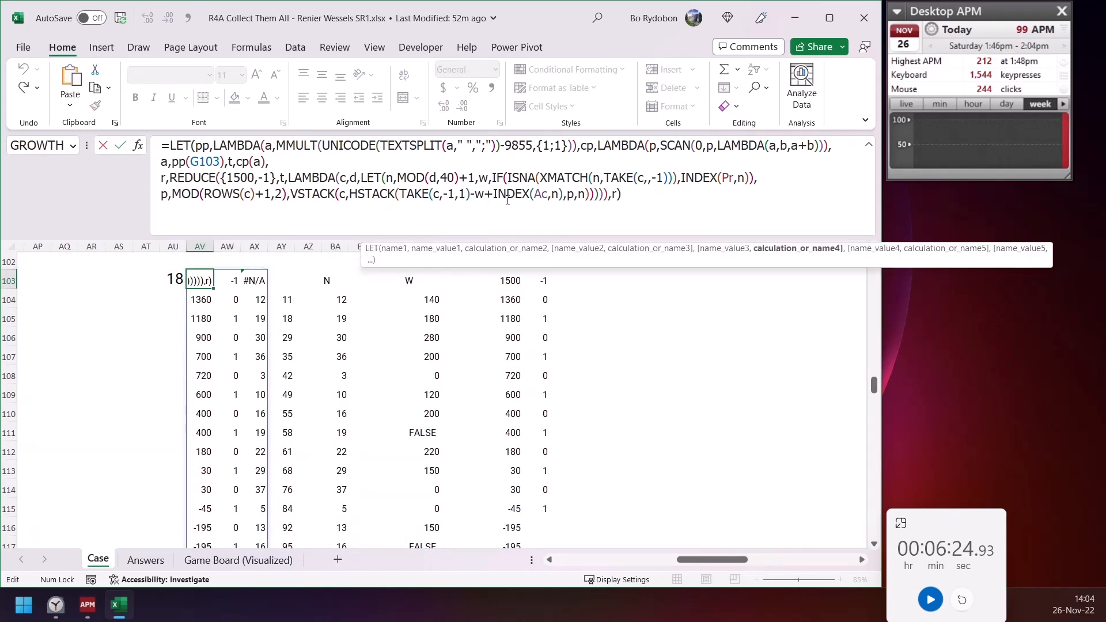
key(Escape)
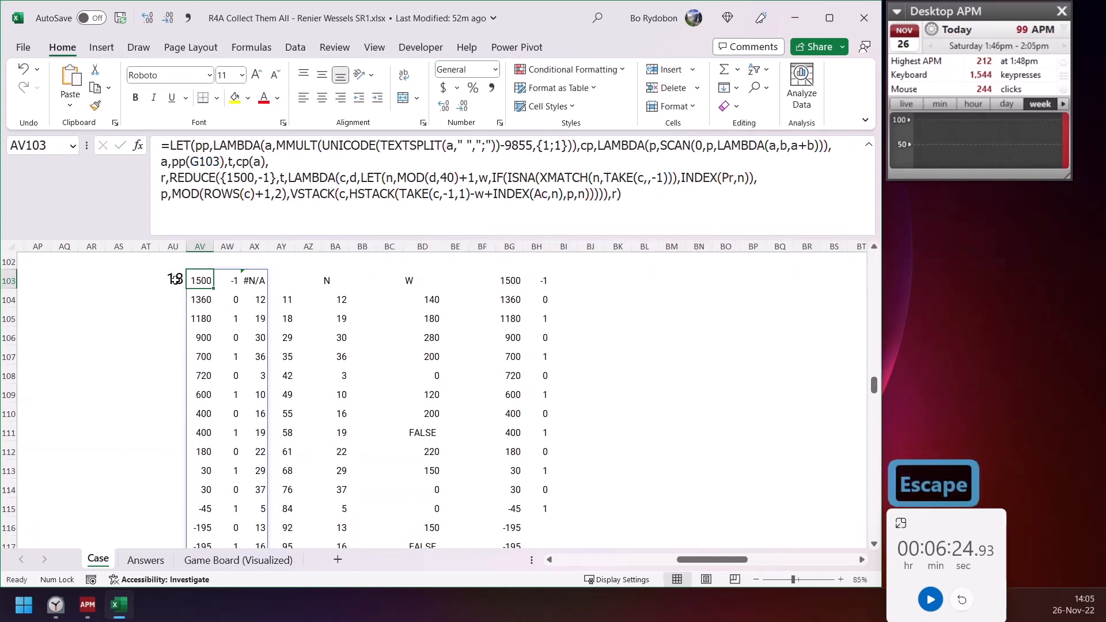
click(173, 280)
click(261, 211)
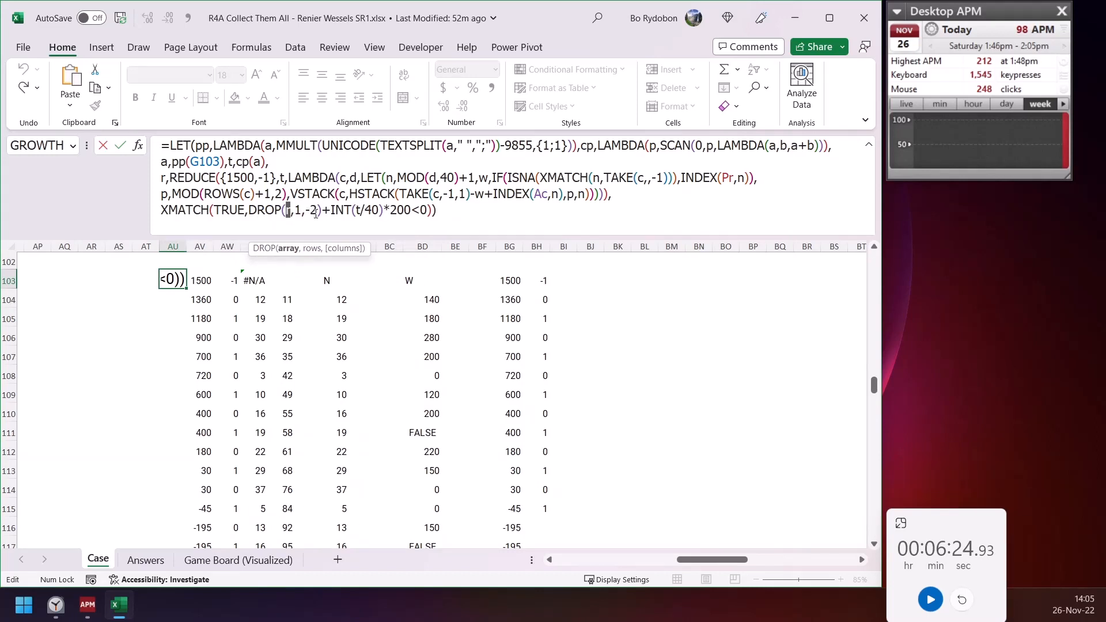
key(Escape)
click(586, 283)
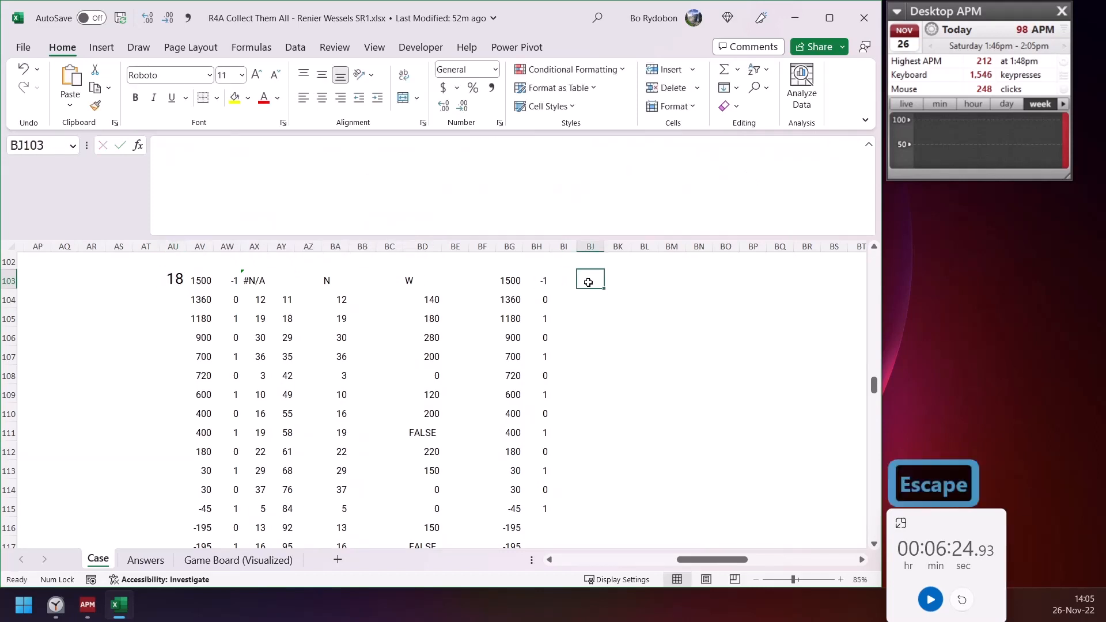
Enter =DROP(AV103#,1) in BJ104 to spill the AV103 results without the header row
key(Down)
text(=)
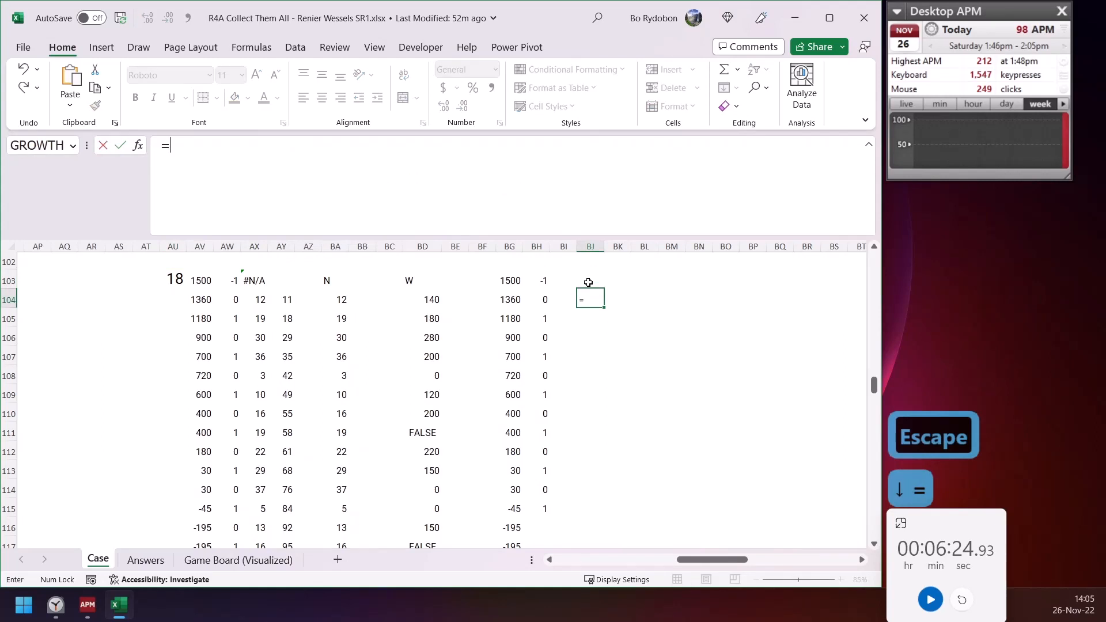
text(r)
key(BackSpace)
text(drop)
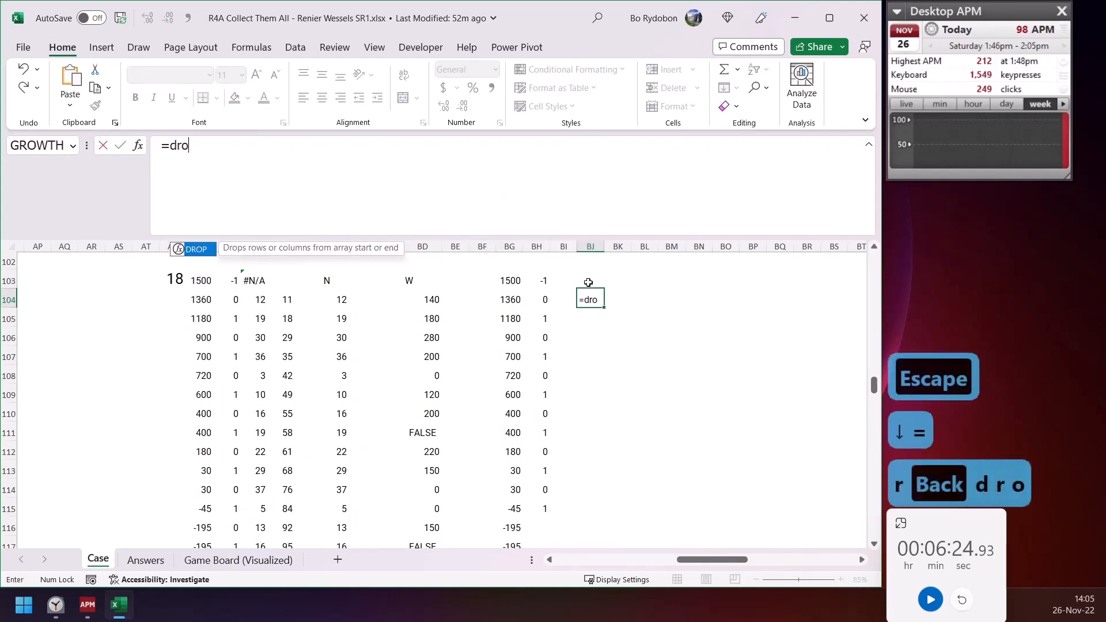
key(Tab)
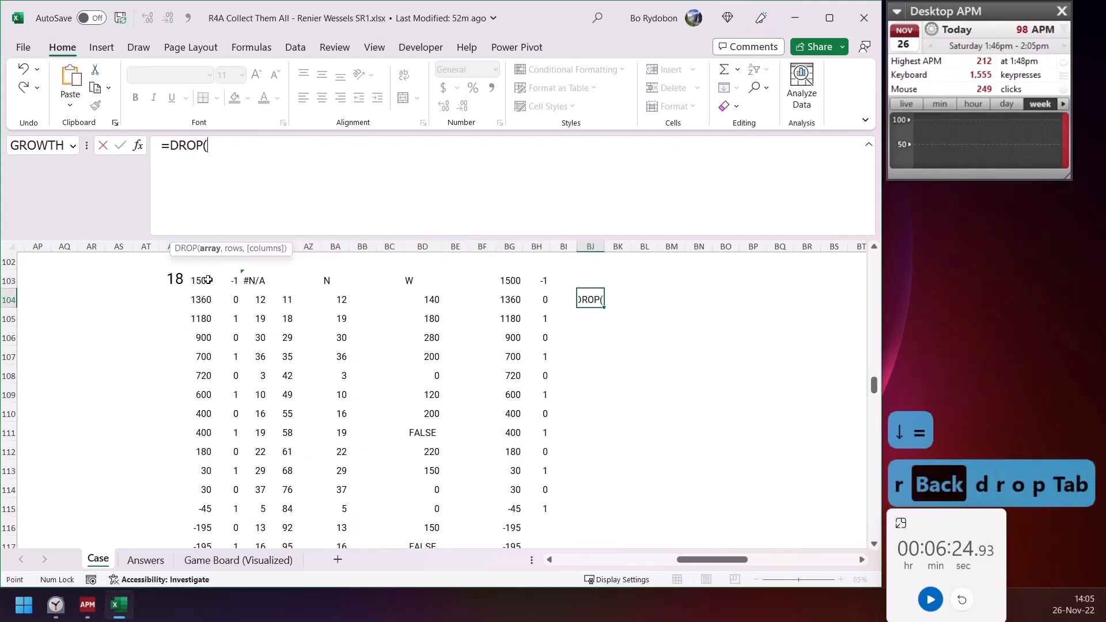
click(206, 280)
text(#,)
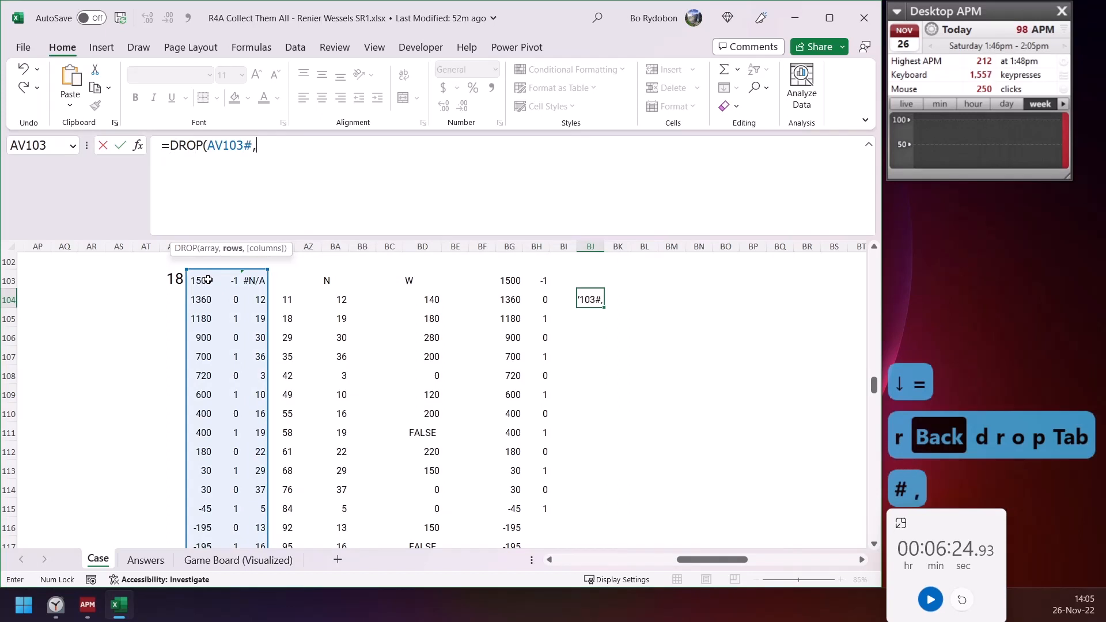
text(1)
text())
key(Return)
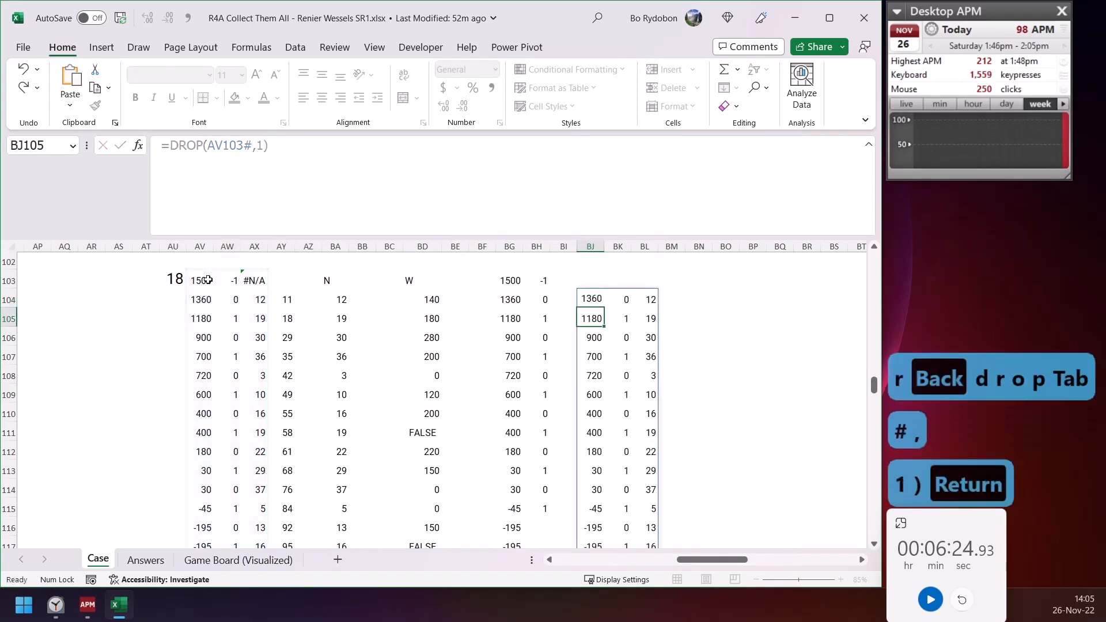
key(Up)
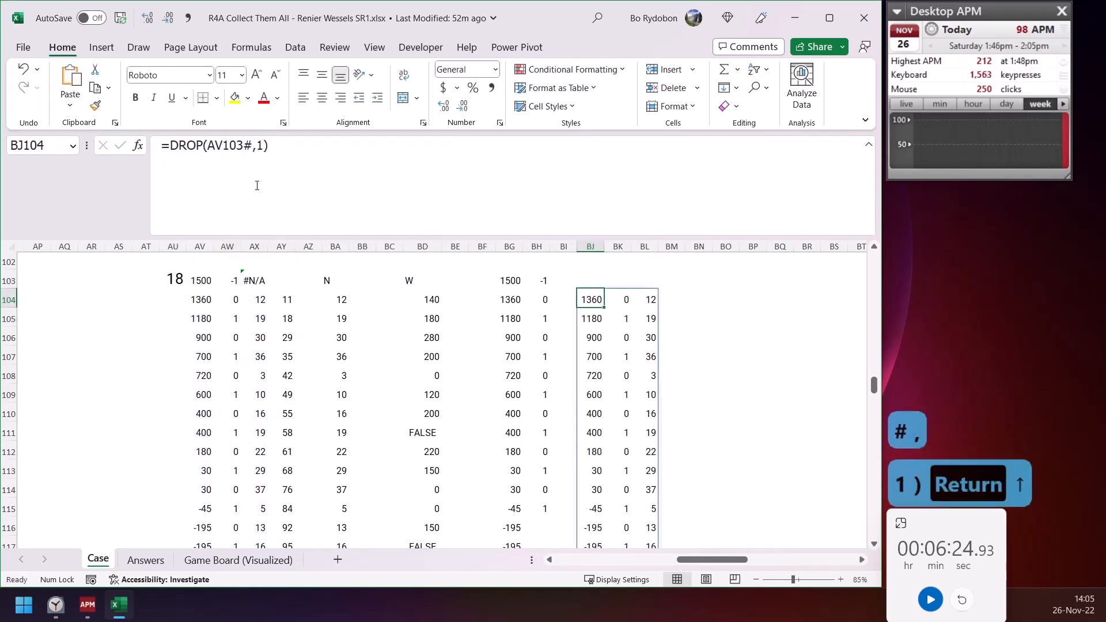
Change the BJ104 formula to =DROP(AV103#,1,-2) so only the first column spills
click(267, 147)
key(Left)
text(,-)
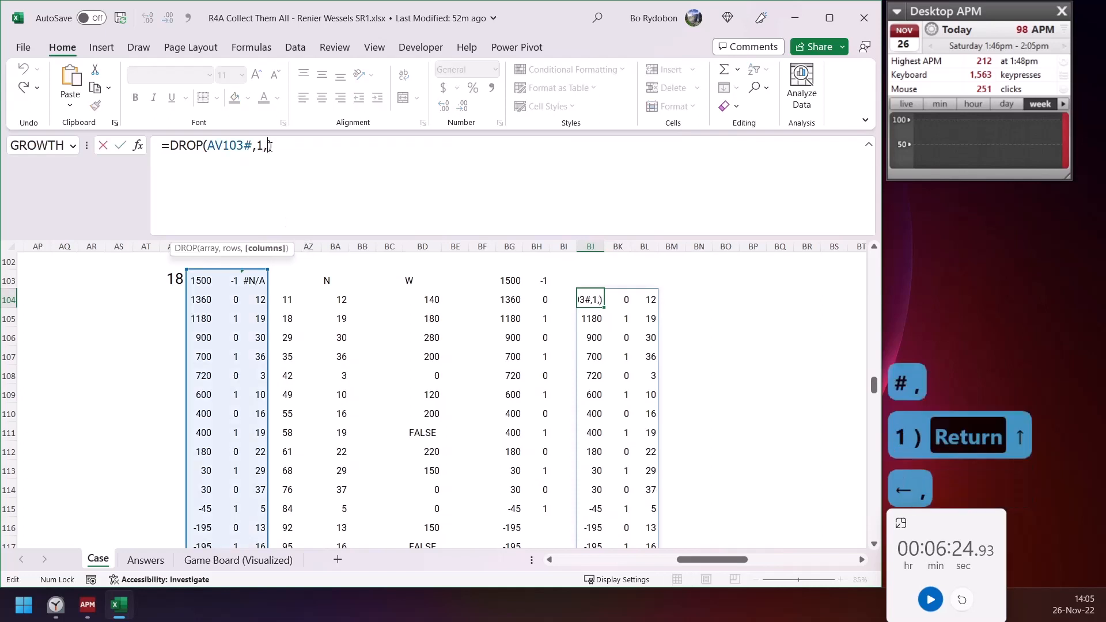
text(2)
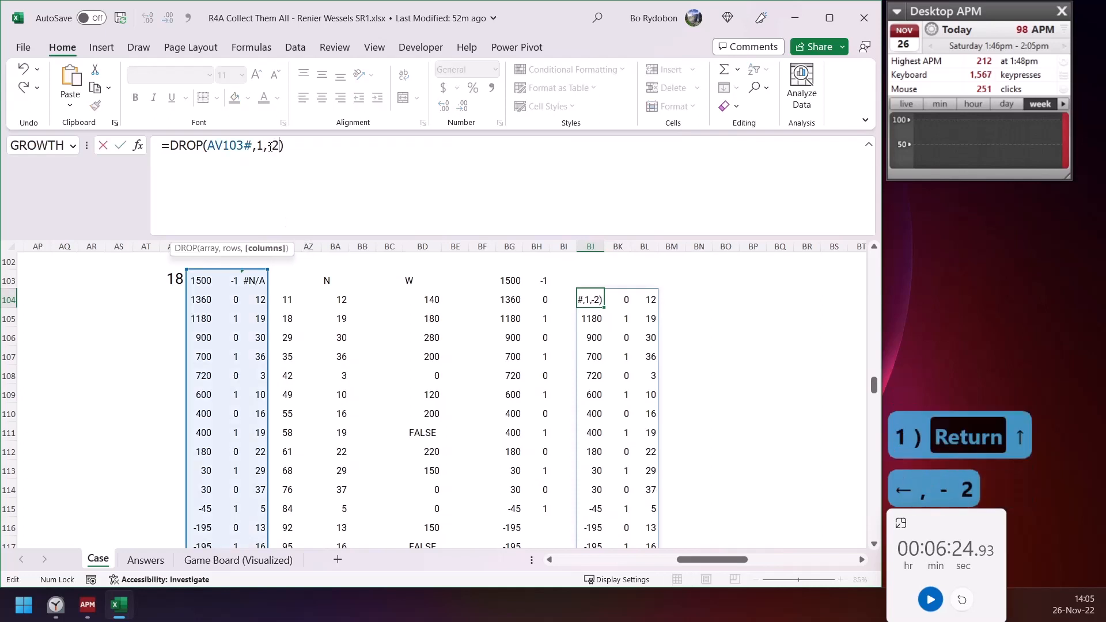
key(Return)
key(Up)
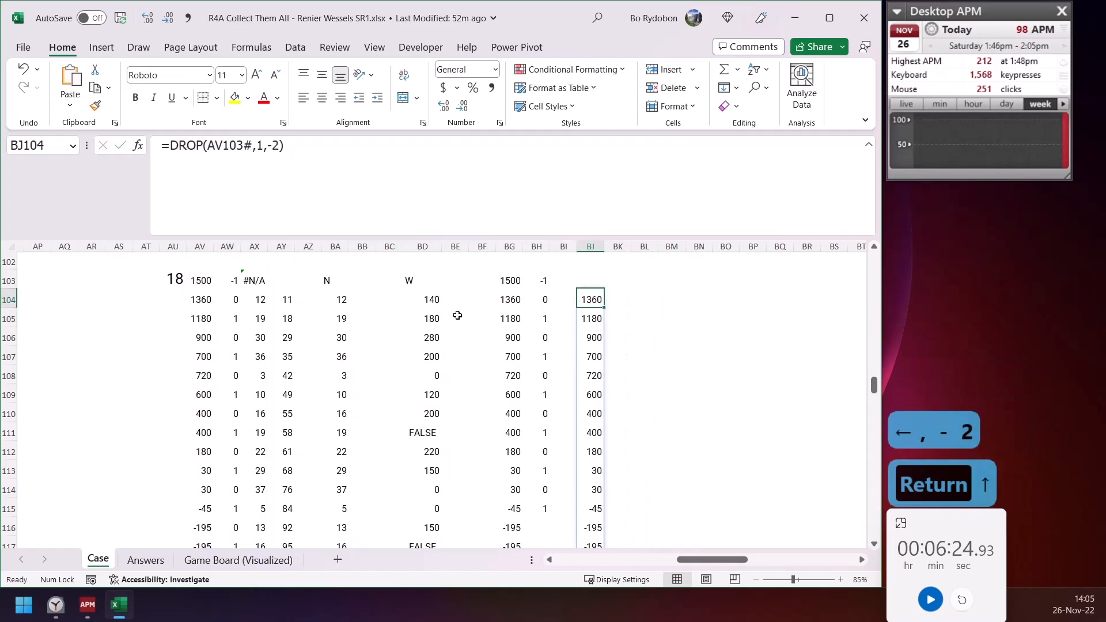
scroll(522, 347, down, 1)
scroll(526, 349, up, 2)
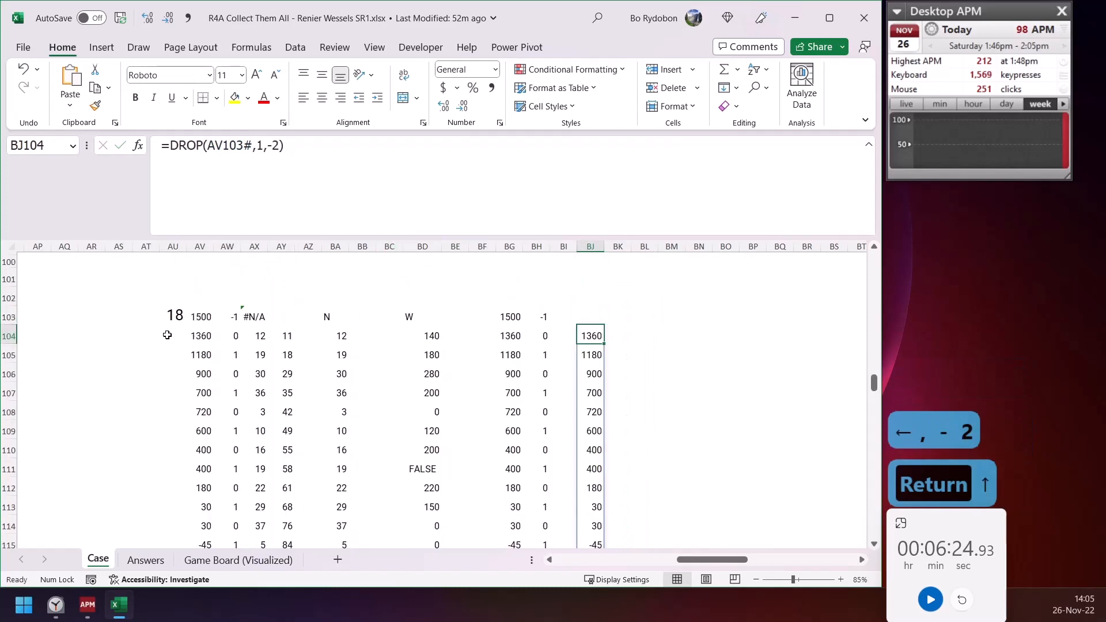
Copy the INT(t/40)*200 expression from the AU103 Level 3 formula
click(171, 316)
click(334, 209)
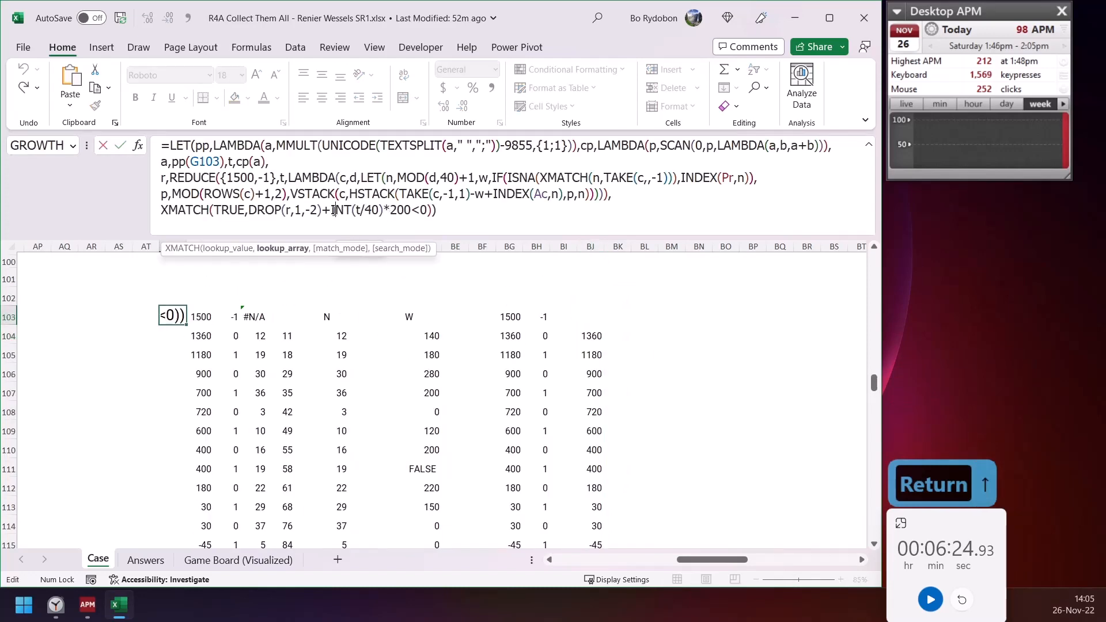
drag(330, 209, 409, 211)
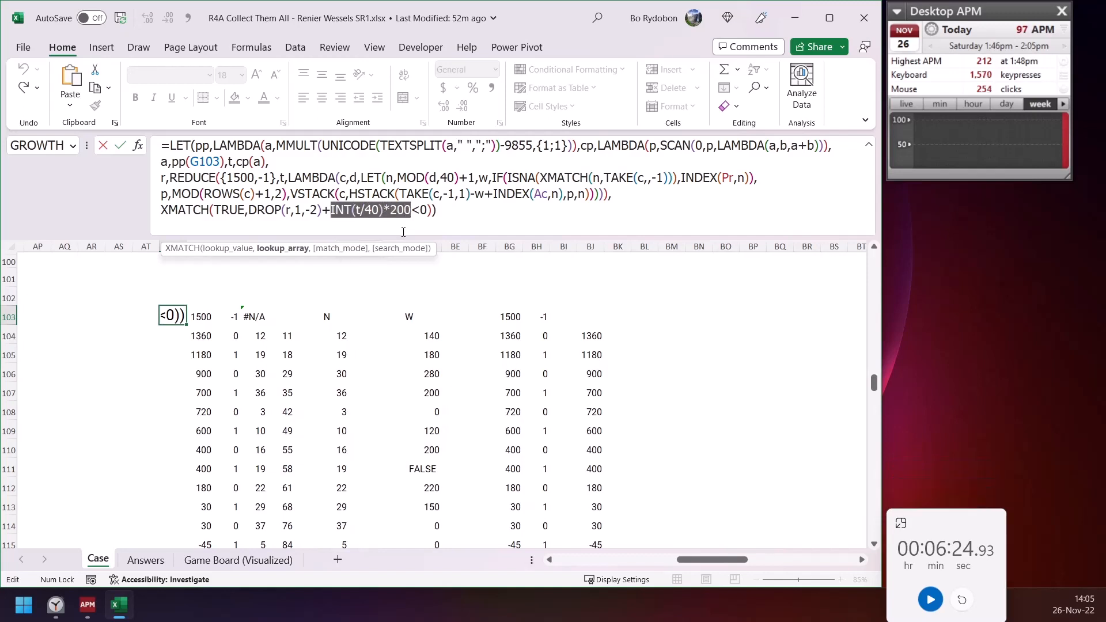
key(ctrl+c)
key(Escape)
Enter =INT(AY104#/40)*200 in BK104 to spill the lap bonuses
click(617, 335)
click(431, 201)
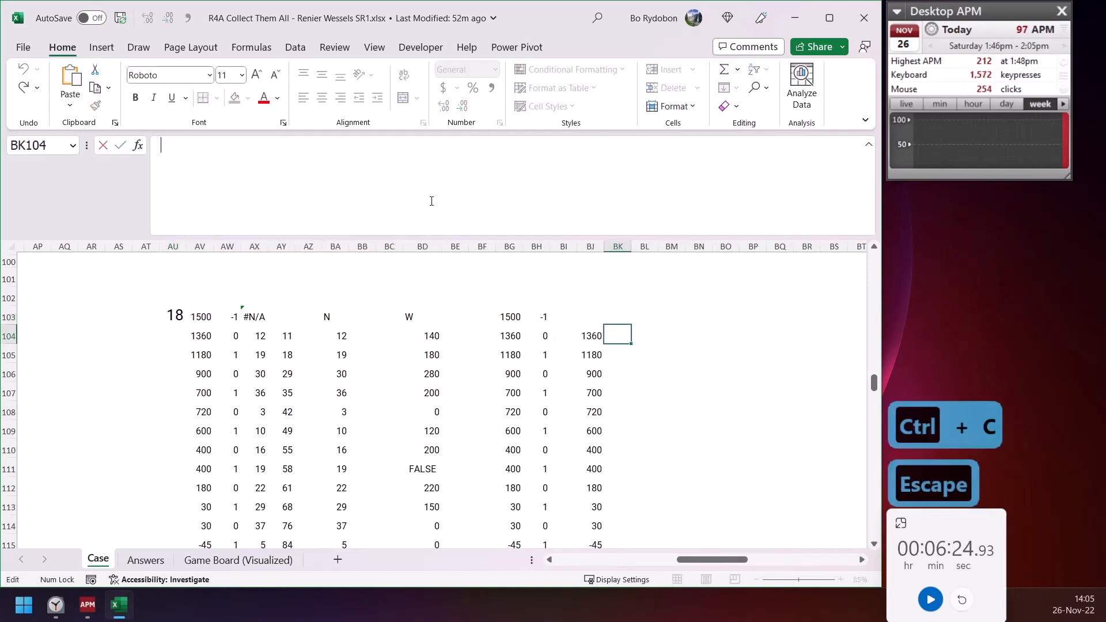
text(=)
key(ctrl+v)
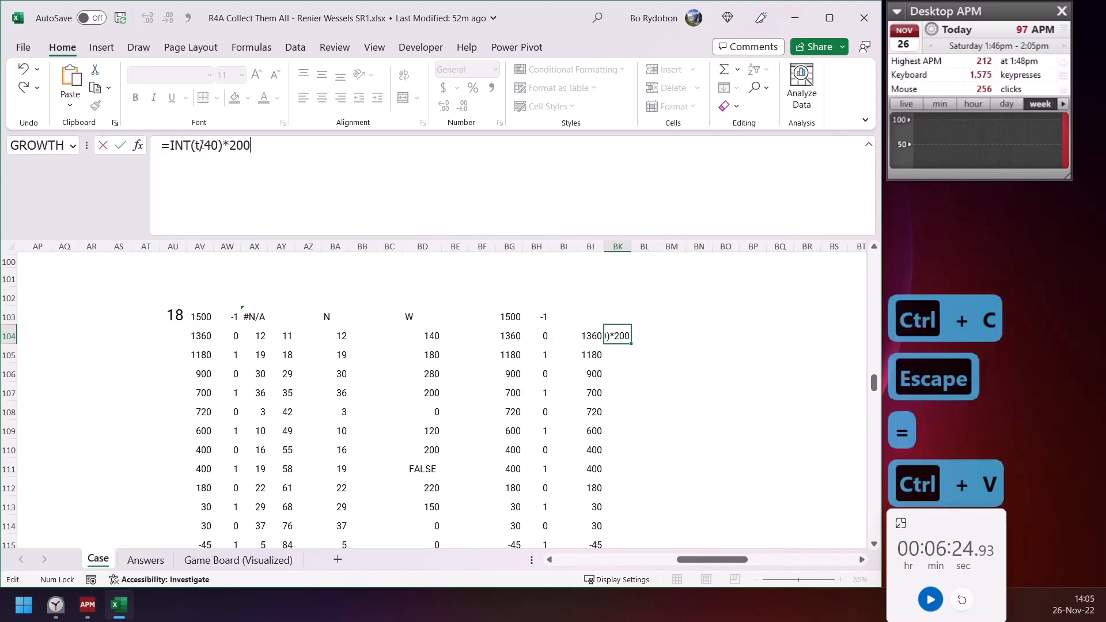
double_click(197, 144)
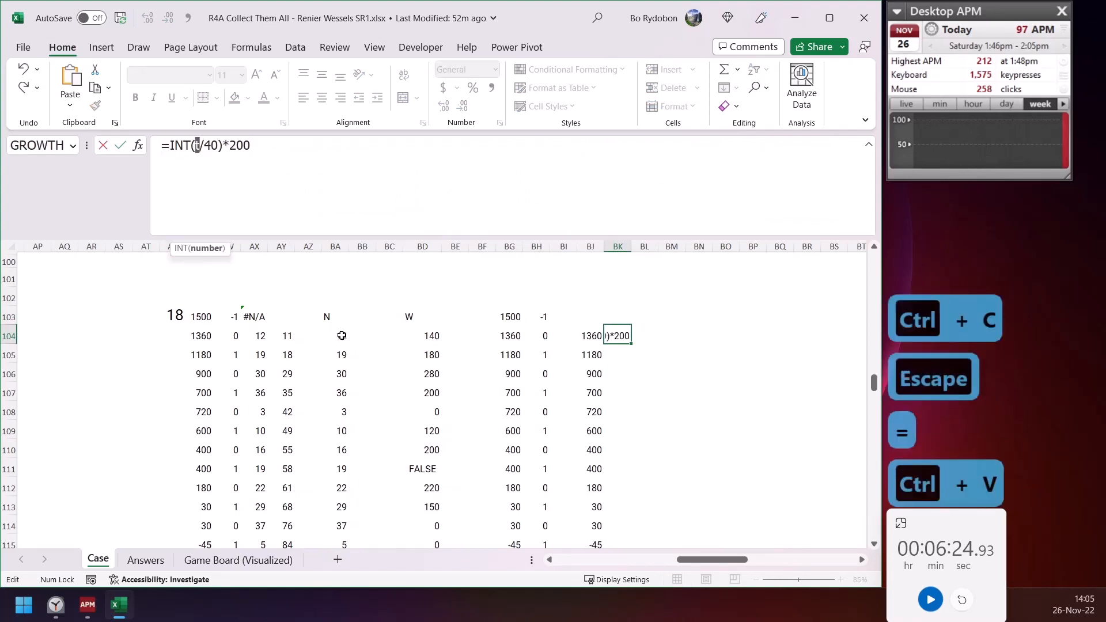
click(282, 337)
text(#)
key(Return)
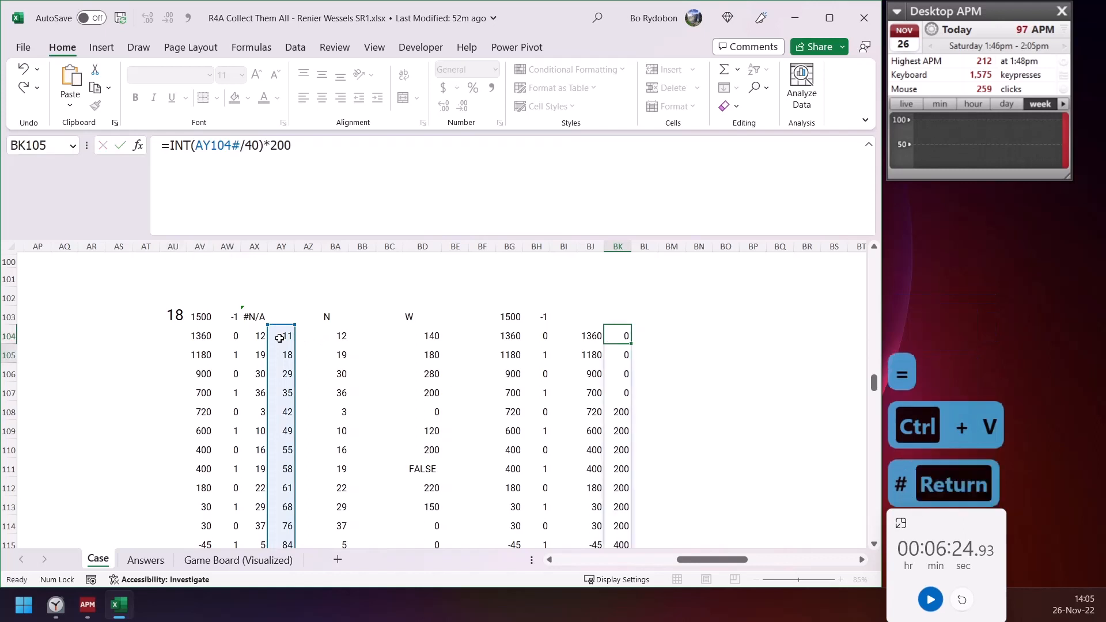
Label AY103 with the header T and recheck the BK104 formula
click(288, 318)
text(T)
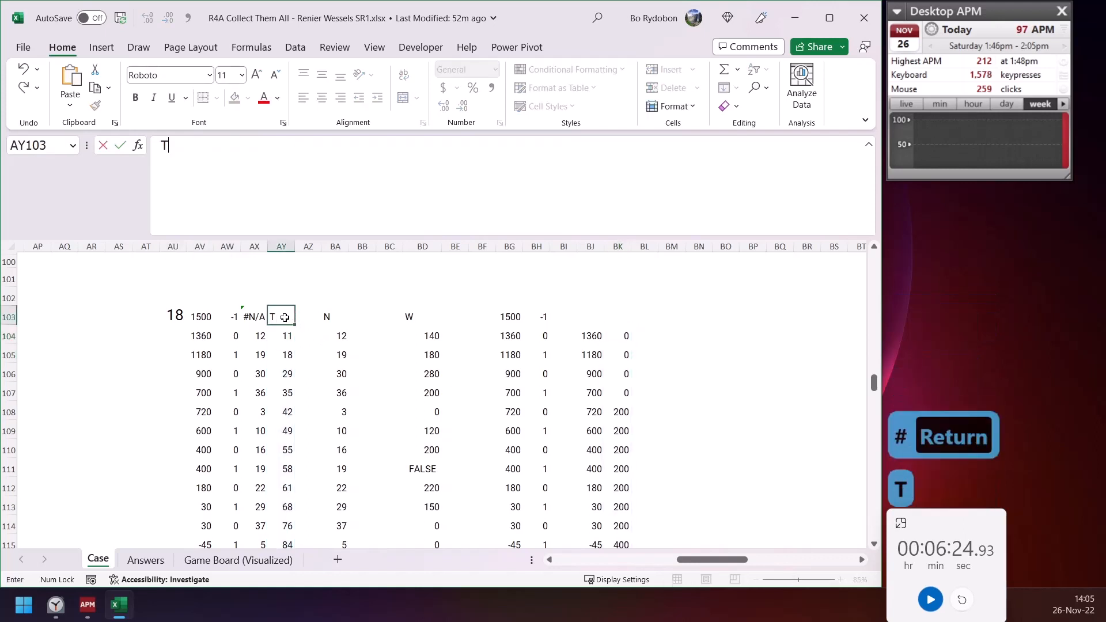
key(Return)
click(623, 340)
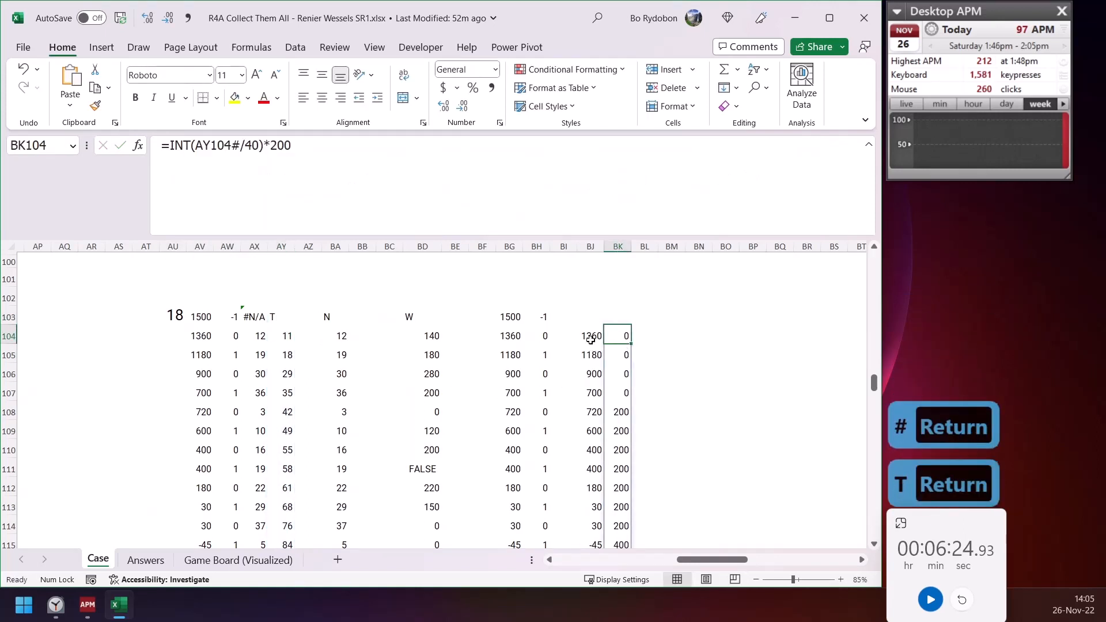
scroll(605, 334, down, 2)
scroll(622, 323, up, 1)
Enter =BJ104#+BK104# in BL104 to combine balances and lap bonuses
click(649, 296)
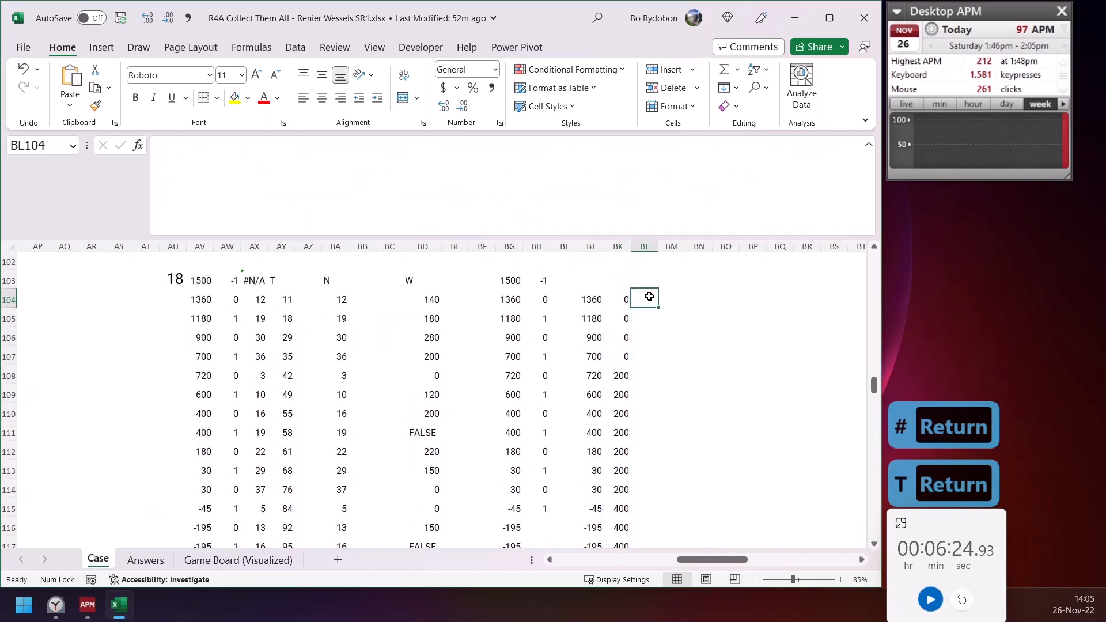
text(=)
key(Left)
key(Left)
text(#)
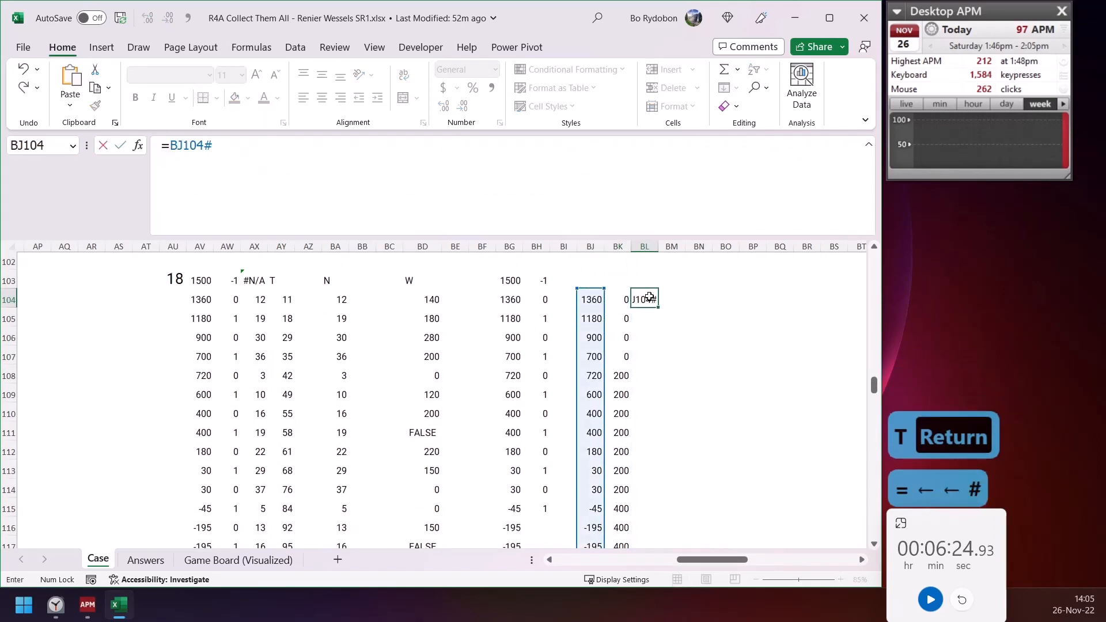
text(+)
key(Left)
text(#)
key(Return)
Check the BL results down to -185 at row 121, then scroll back to column A
scroll(651, 306, down, 4)
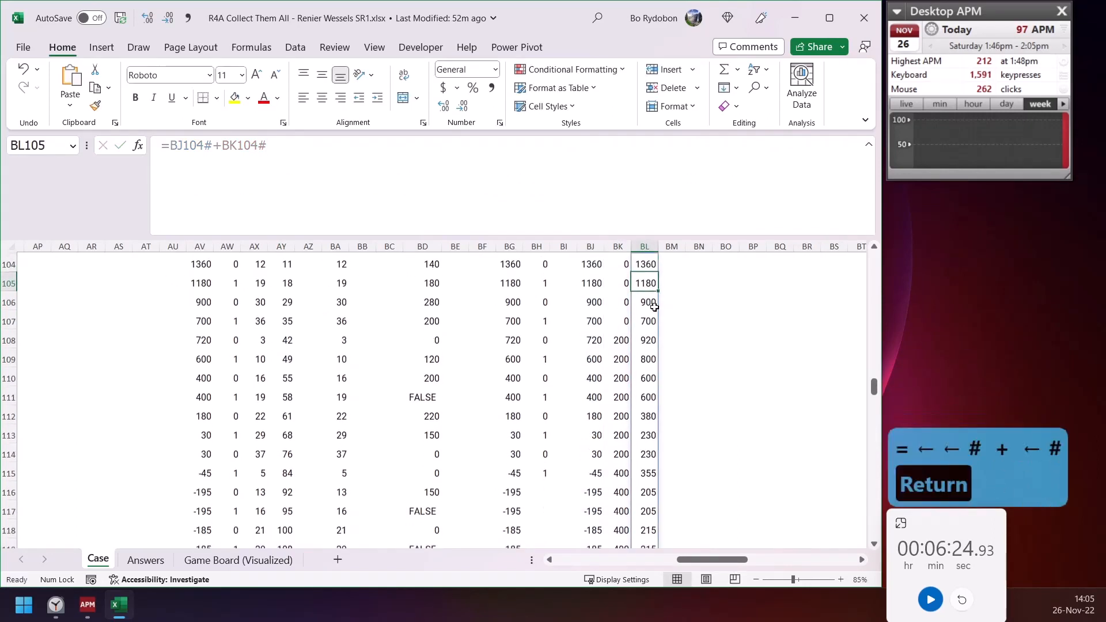
click(645, 405)
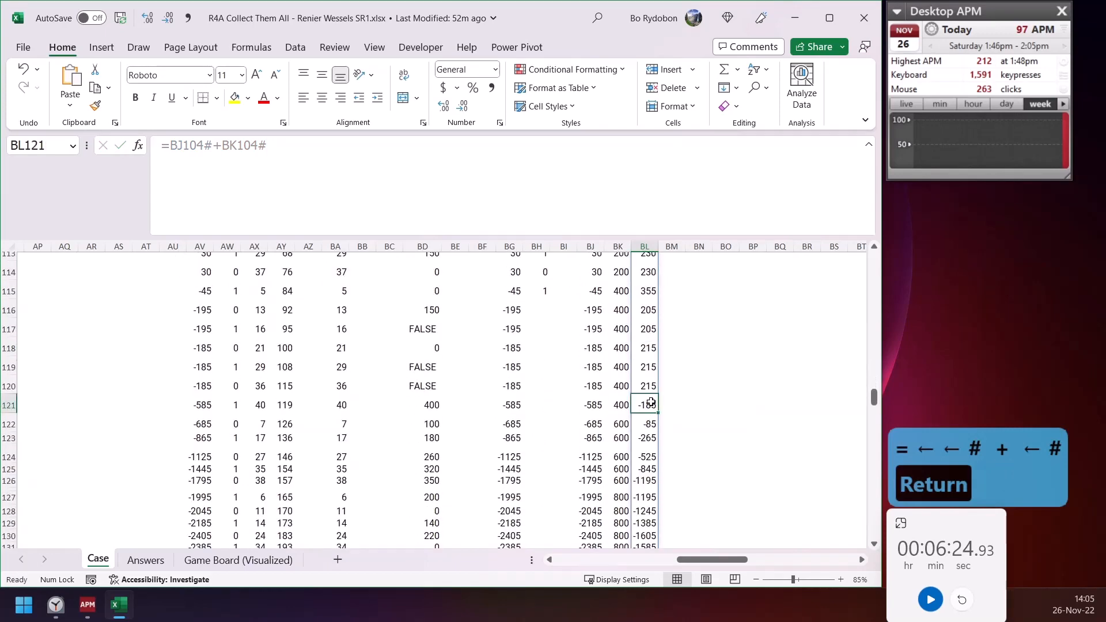
drag(648, 405, 648, 285)
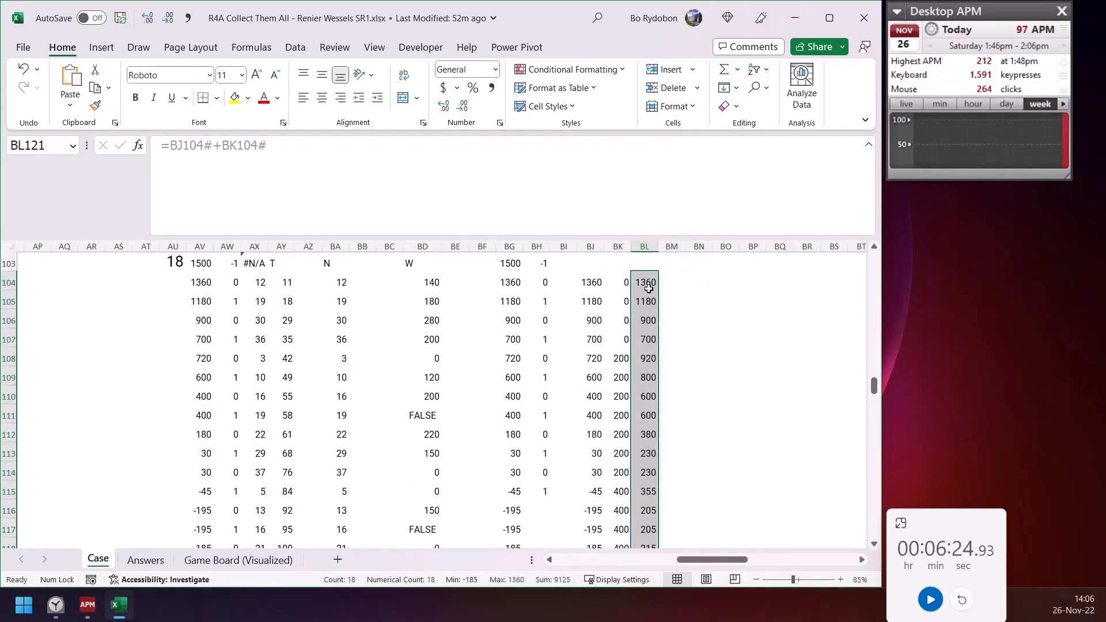
drag(703, 556, 578, 567)
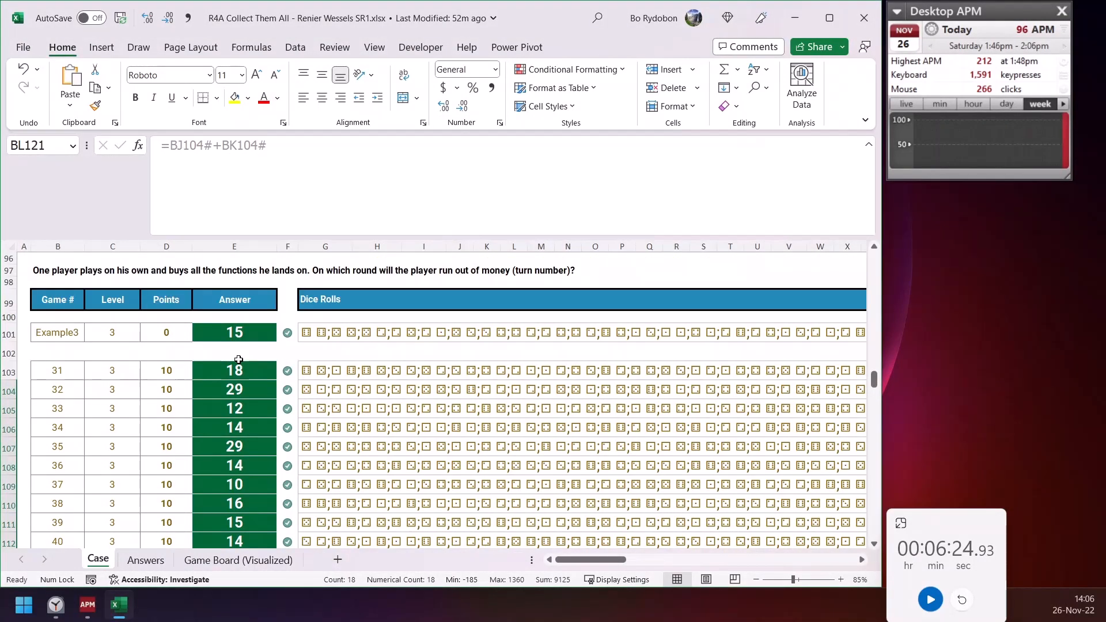
Copy game 51's Level 4 LET formula from E137 and scroll right to empty column AO
scroll(248, 361, up, 3)
scroll(286, 398, down, 10)
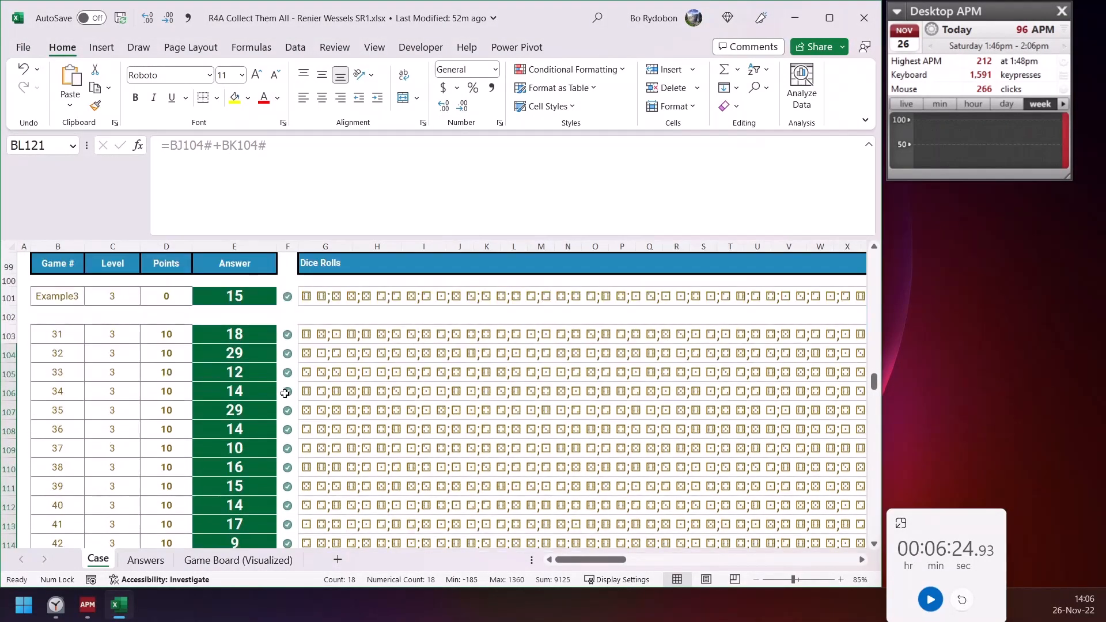
scroll(288, 403, down, 6)
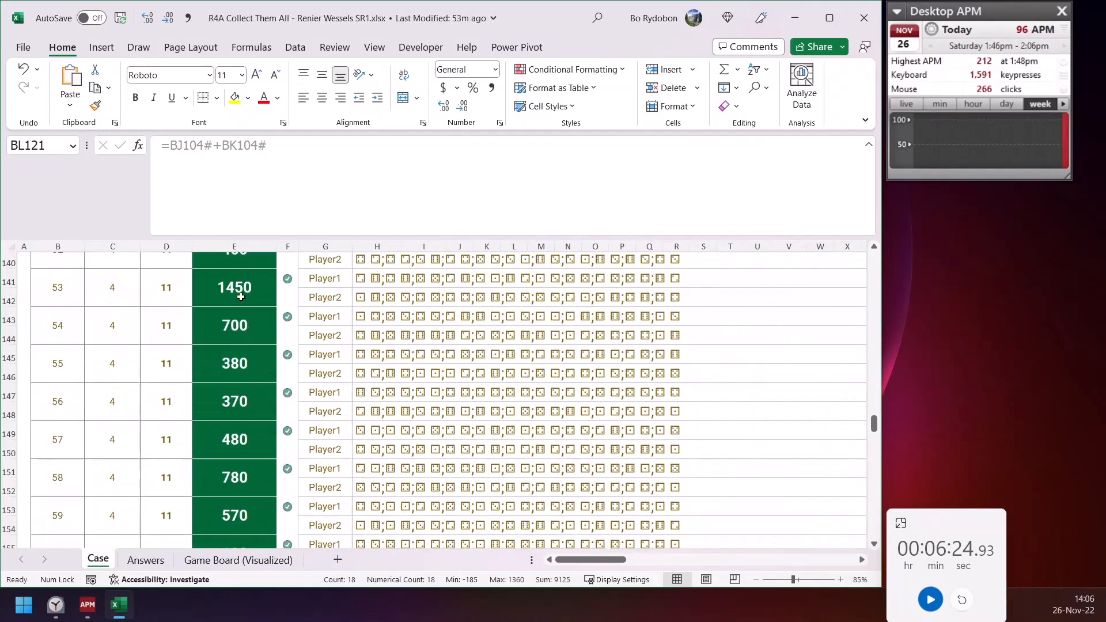
scroll(239, 294, up, 2)
click(242, 335)
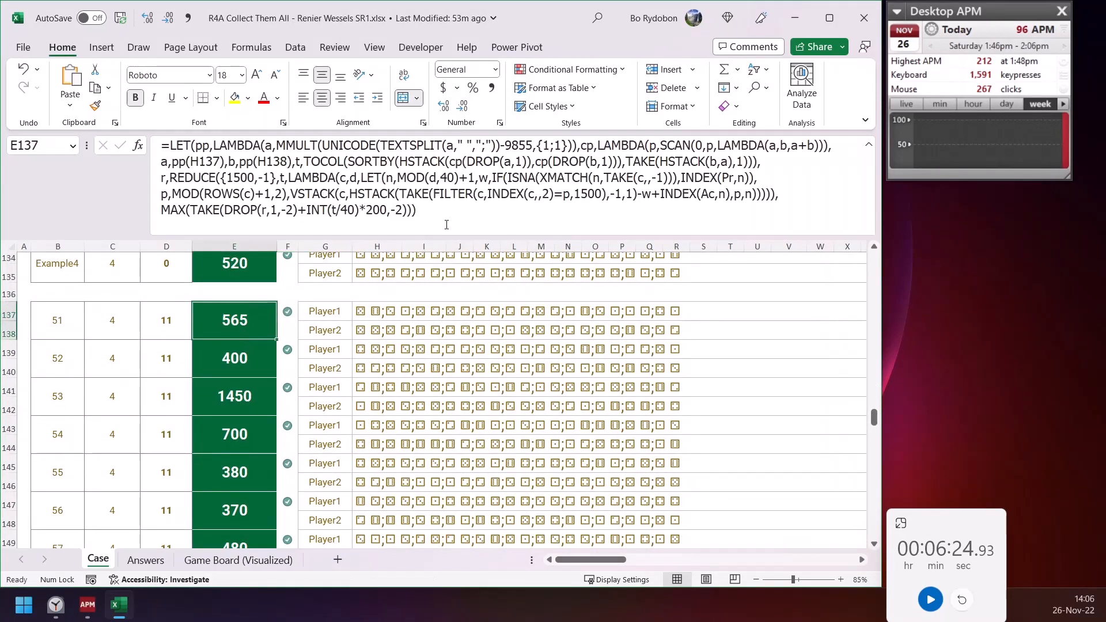
drag(446, 225, 161, 141)
key(ctrl+c)
key(Escape)
scroll(621, 565, right, 1)
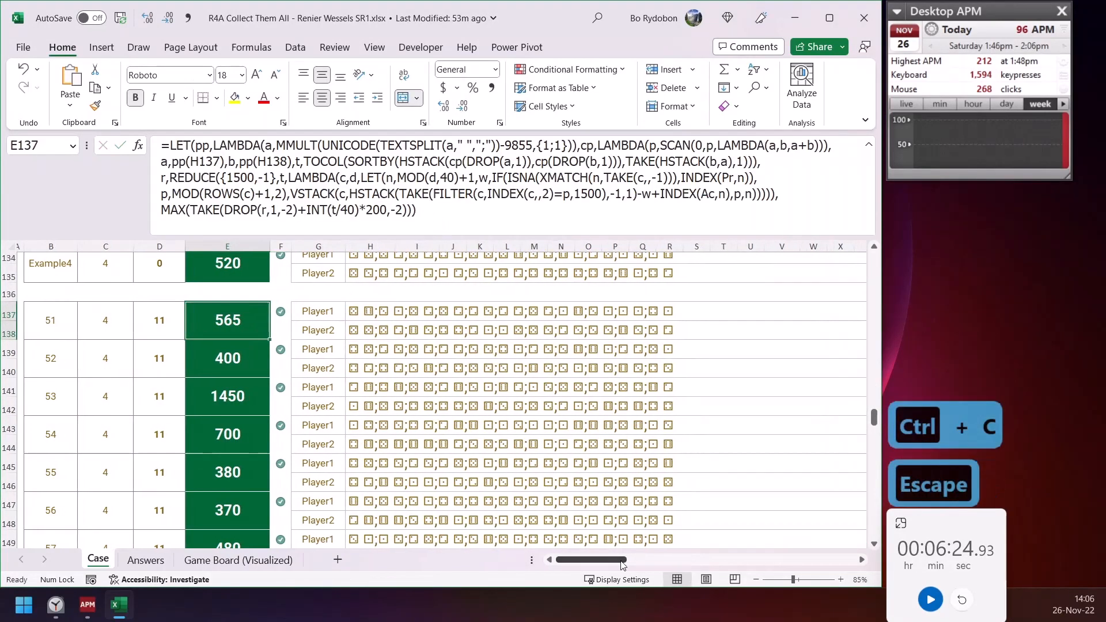
drag(621, 564, 708, 563)
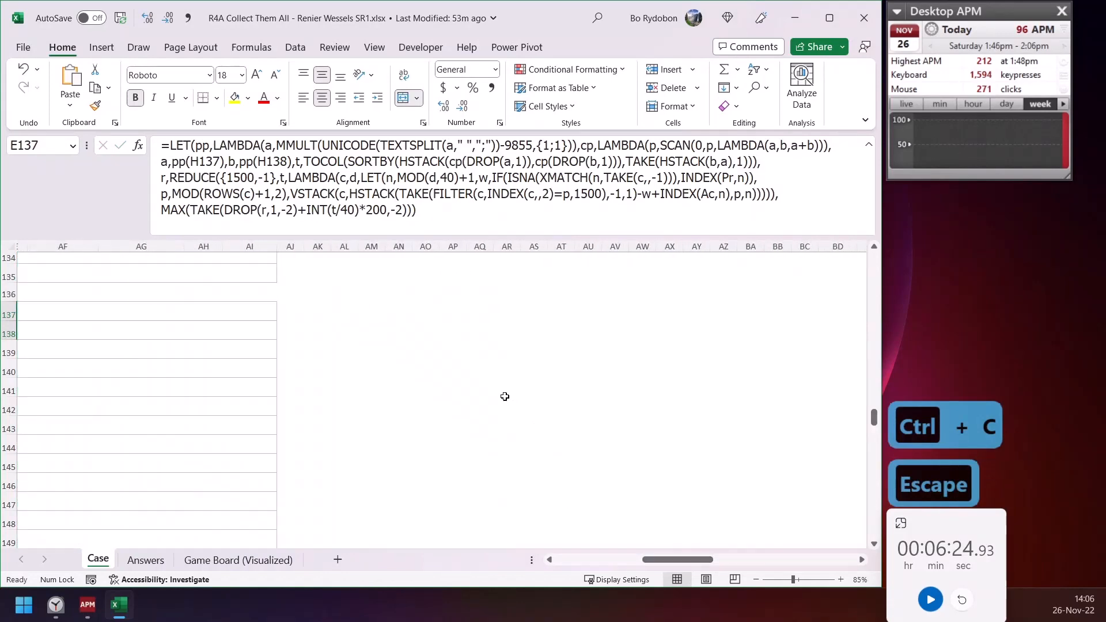
Paste the Level 4 formula into AO137 to get 565, then copy its full LET text
click(429, 311)
click(481, 194)
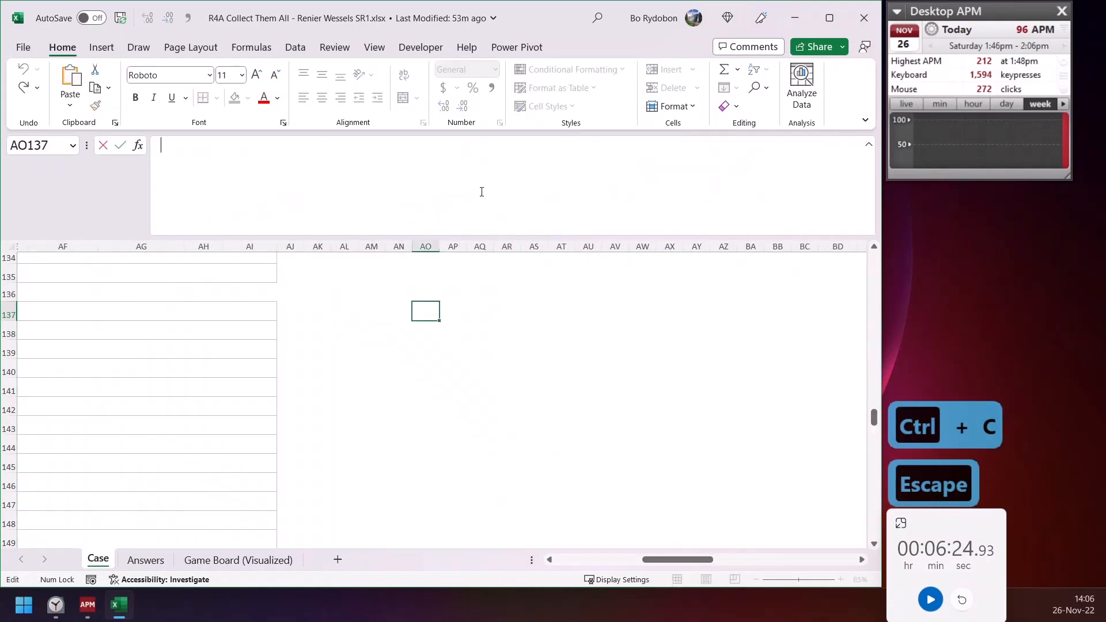
key(ctrl+v)
key(Return)
key(Up)
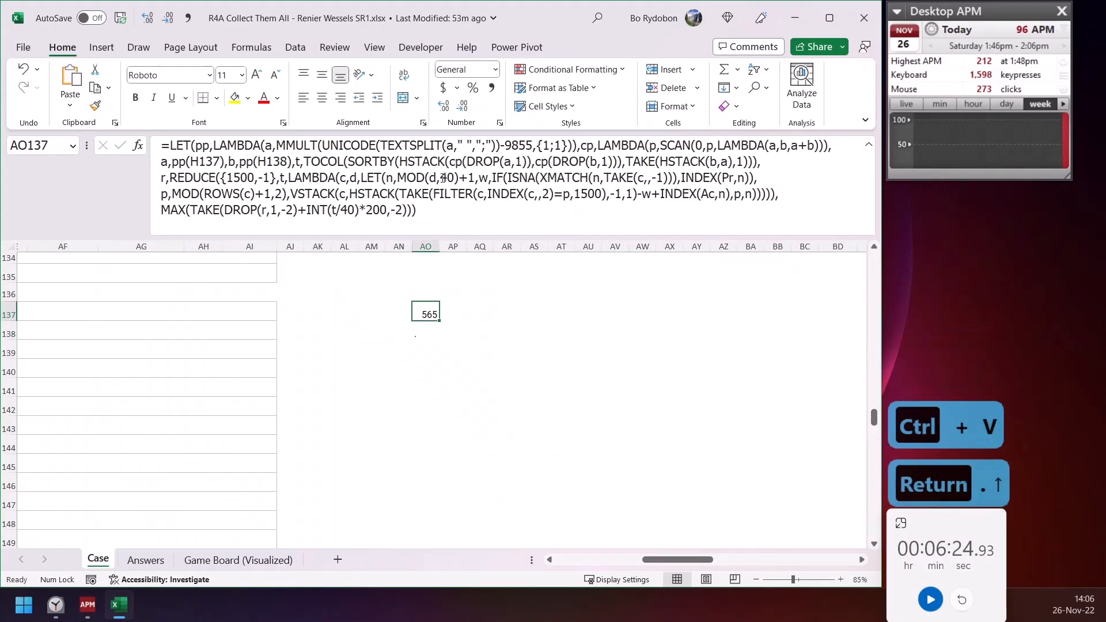
click(204, 163)
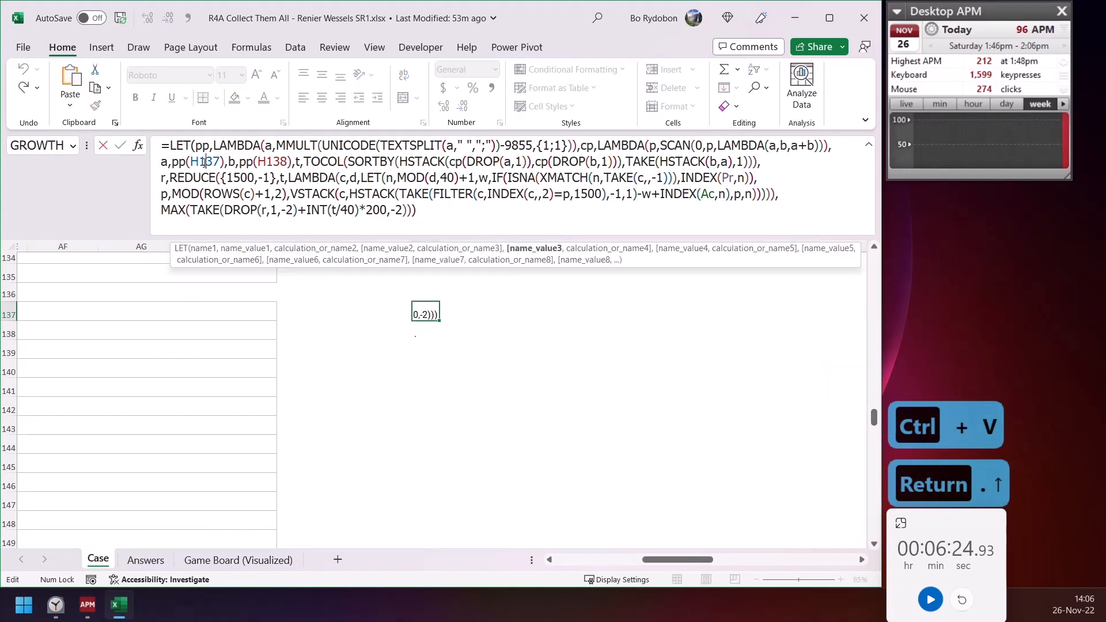
click(246, 162)
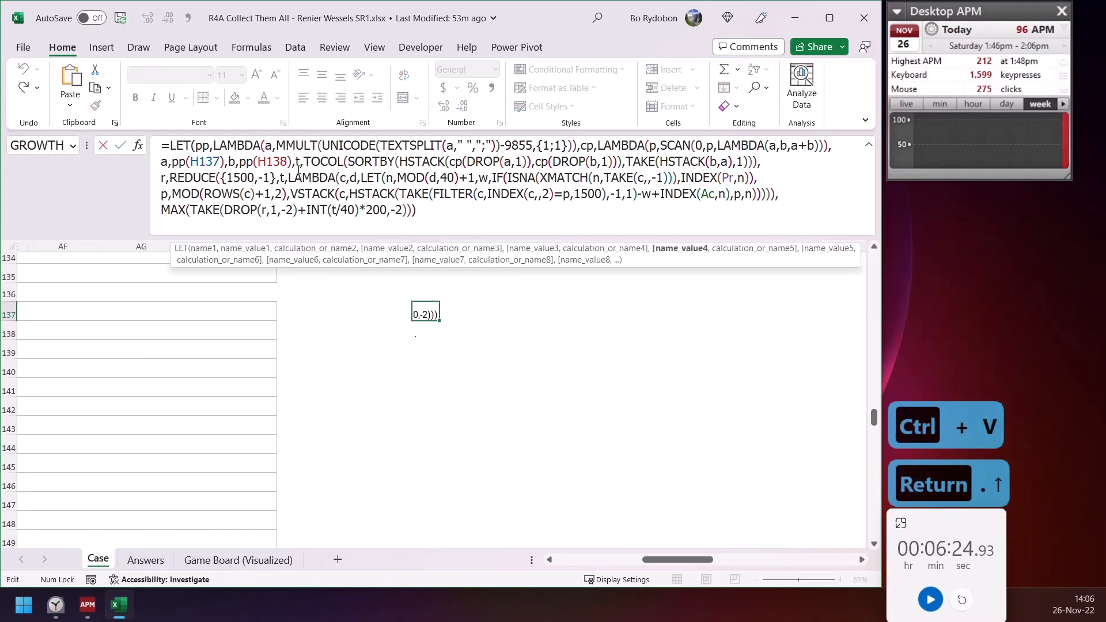
drag(417, 210, 86, 126)
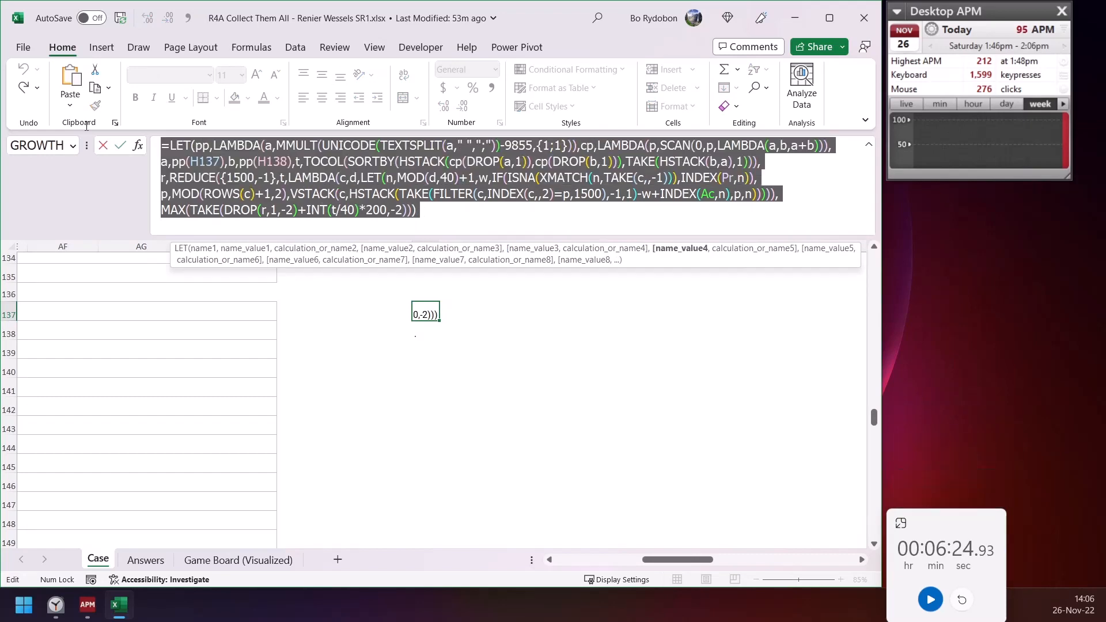
key(ctrl+c)
key(Escape)
In AP137 paste the formula ending in a instead of MAX, headed a
click(452, 308)
click(374, 196)
key(ctrl+v)
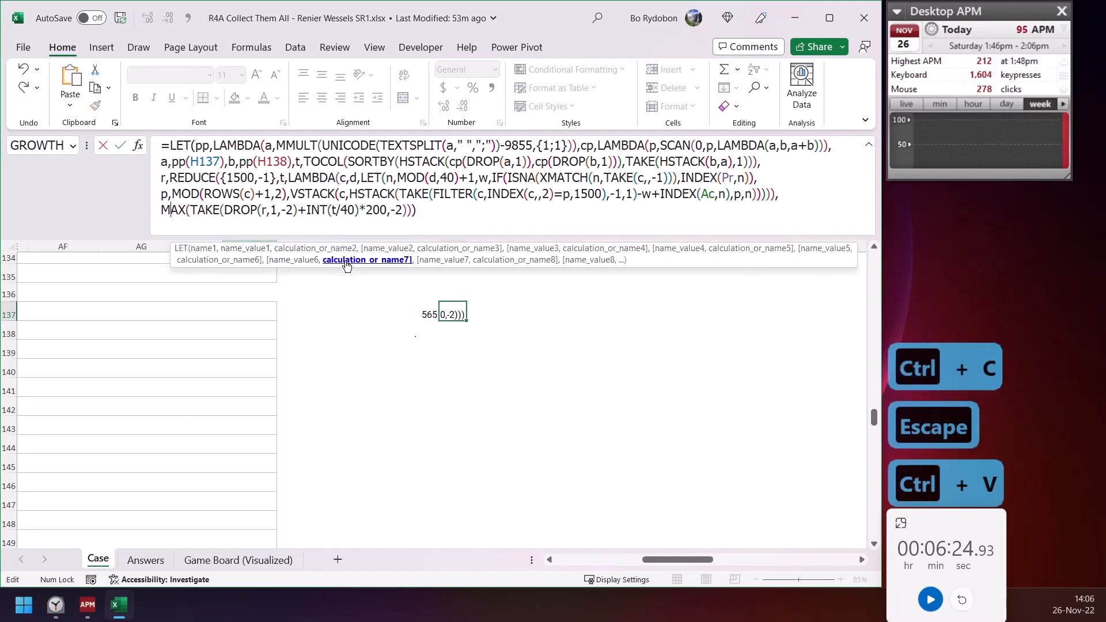
click(349, 262)
text(b)
key(BackSpace)
text(a)
key(Return)
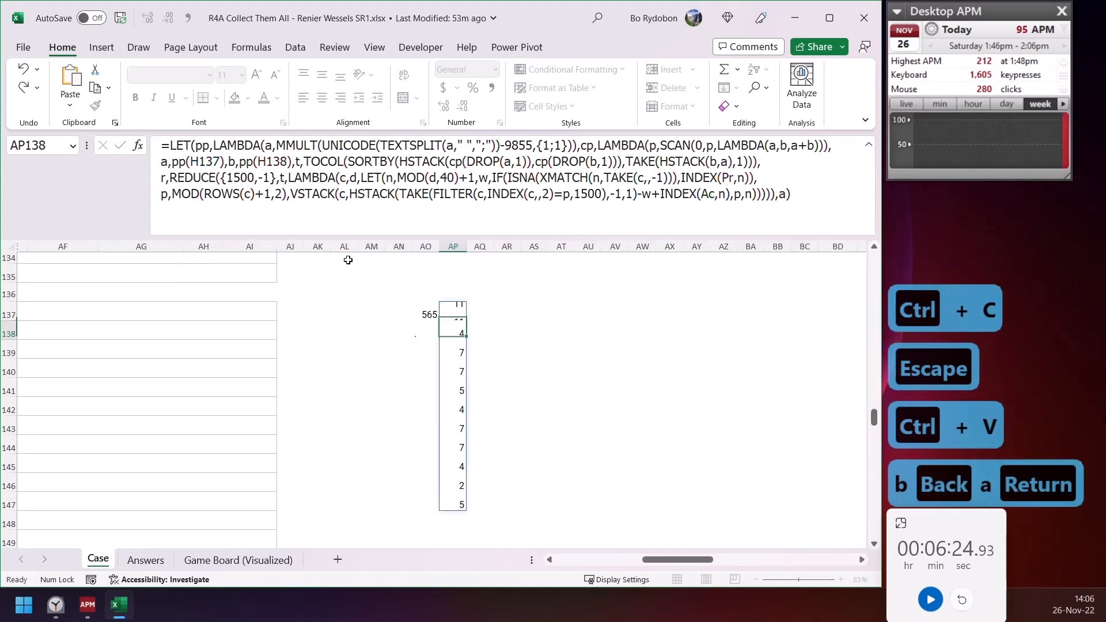
click(450, 289)
text(a)
In AQ137 paste the formula ending in b, spilling 10, 7, 9…, headed b
click(480, 314)
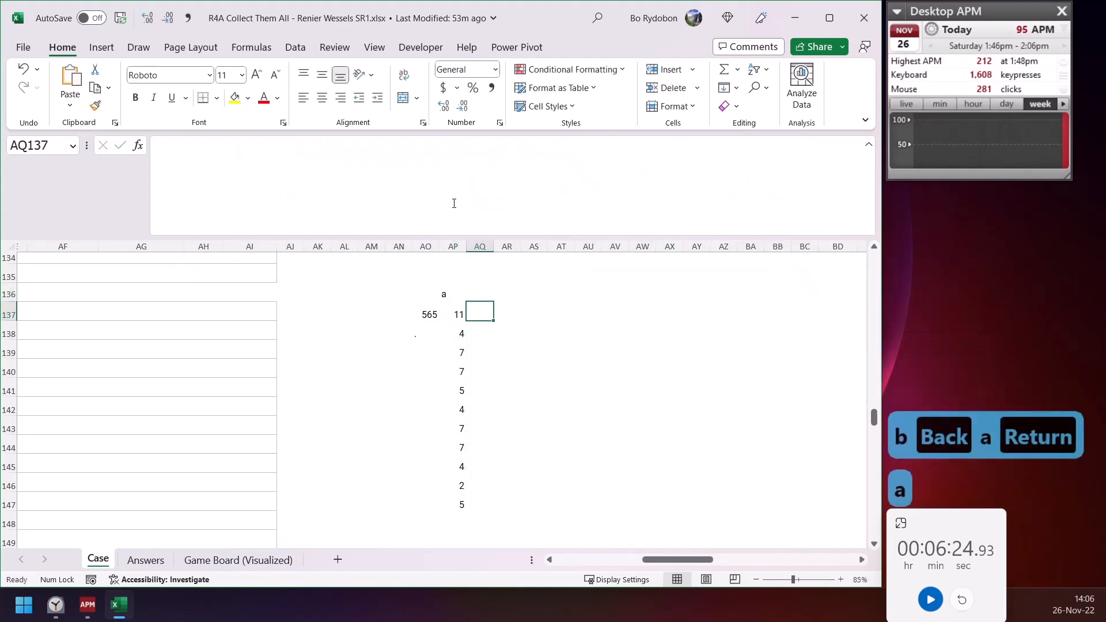
click(440, 181)
key(ctrl+v)
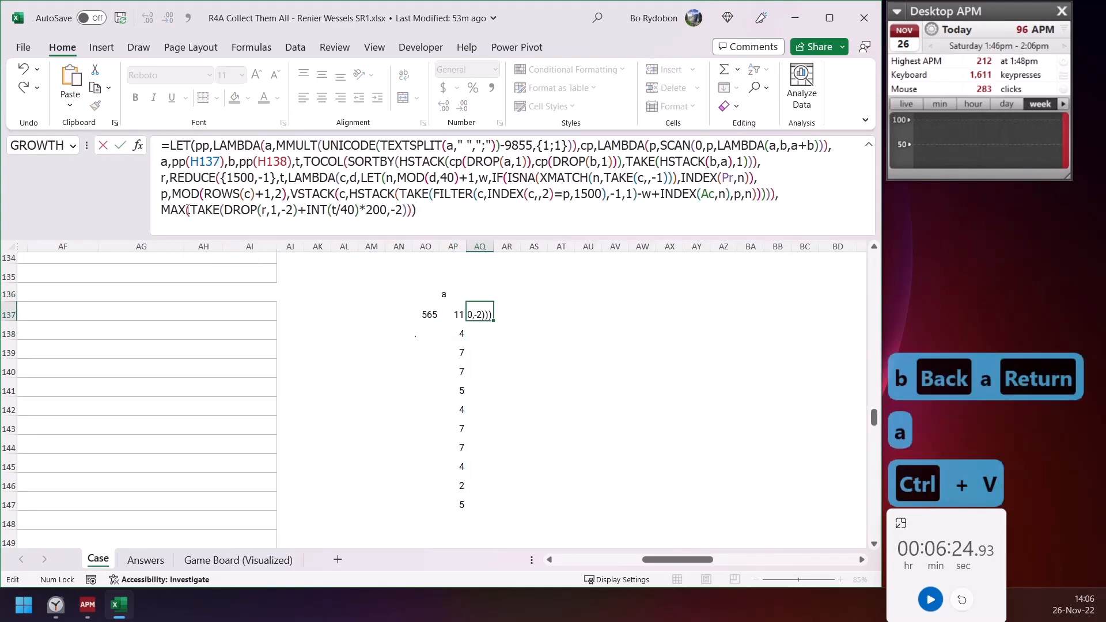
click(413, 210)
click(357, 262)
text(b)
key(Return)
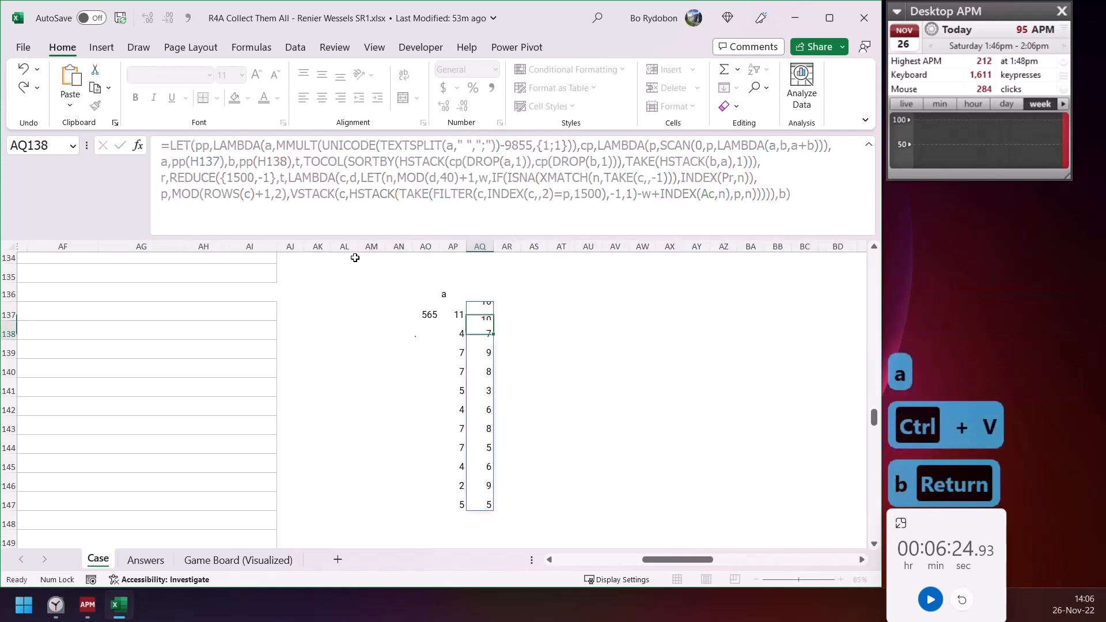
click(475, 311)
click(476, 295)
text(b)
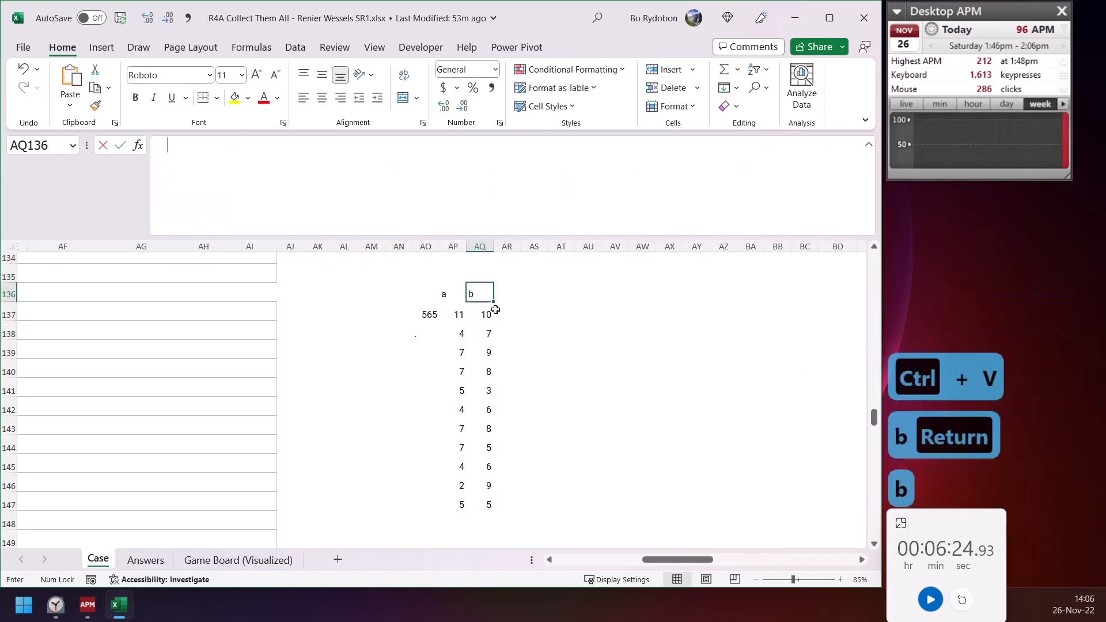
In AR137 paste the formula ending in t to spill running totals 4, 7, 11…
click(504, 310)
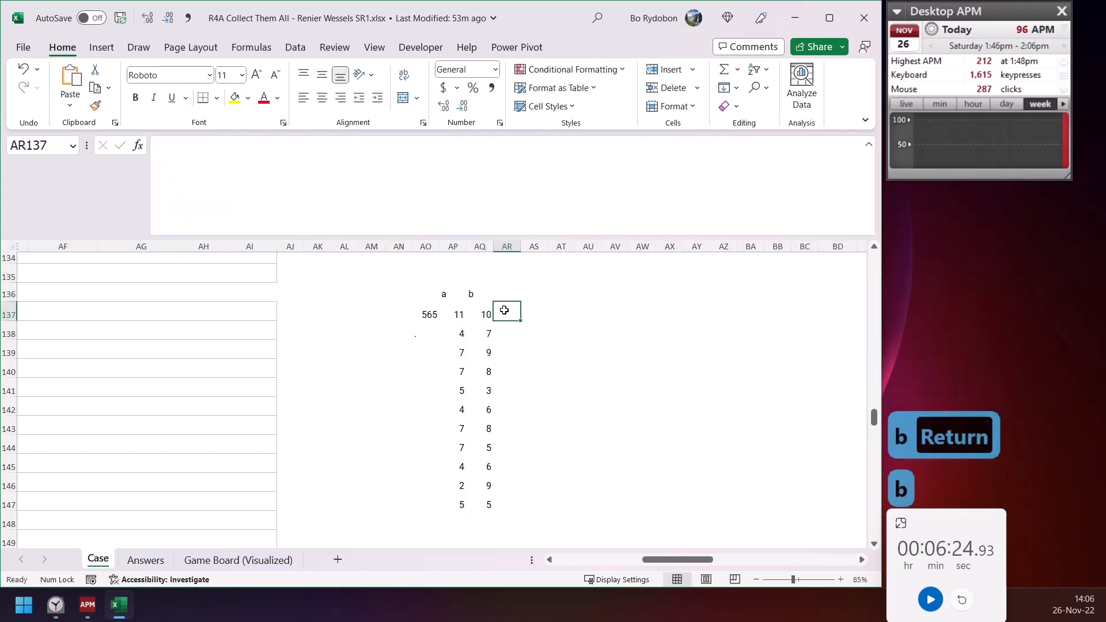
click(479, 186)
key(ctrl+v)
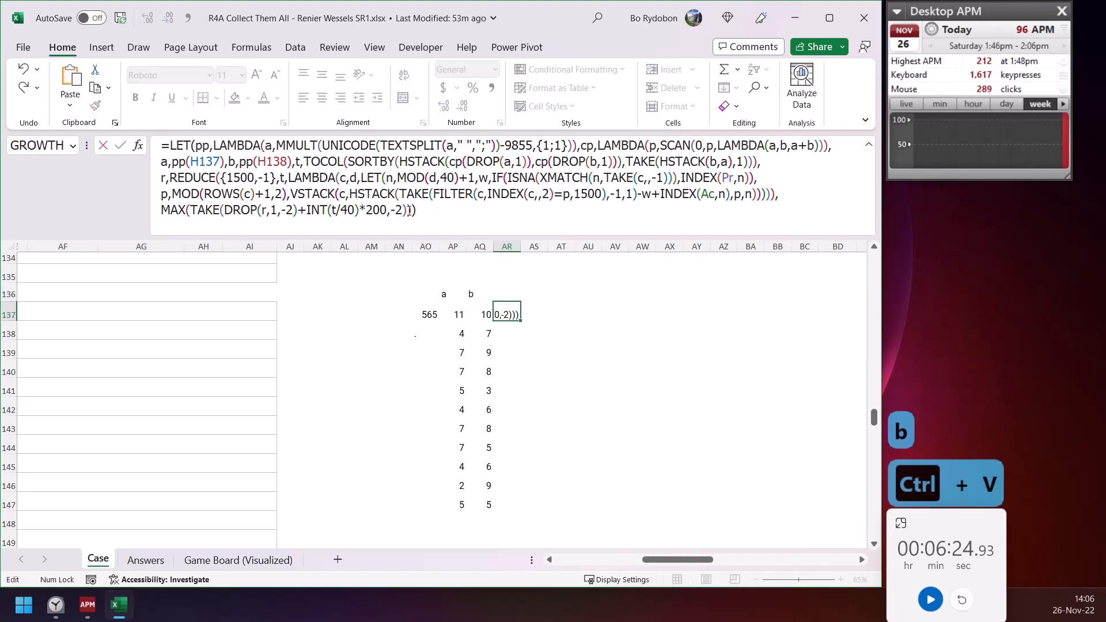
drag(412, 210, 151, 215)
text(t)
key(Return)
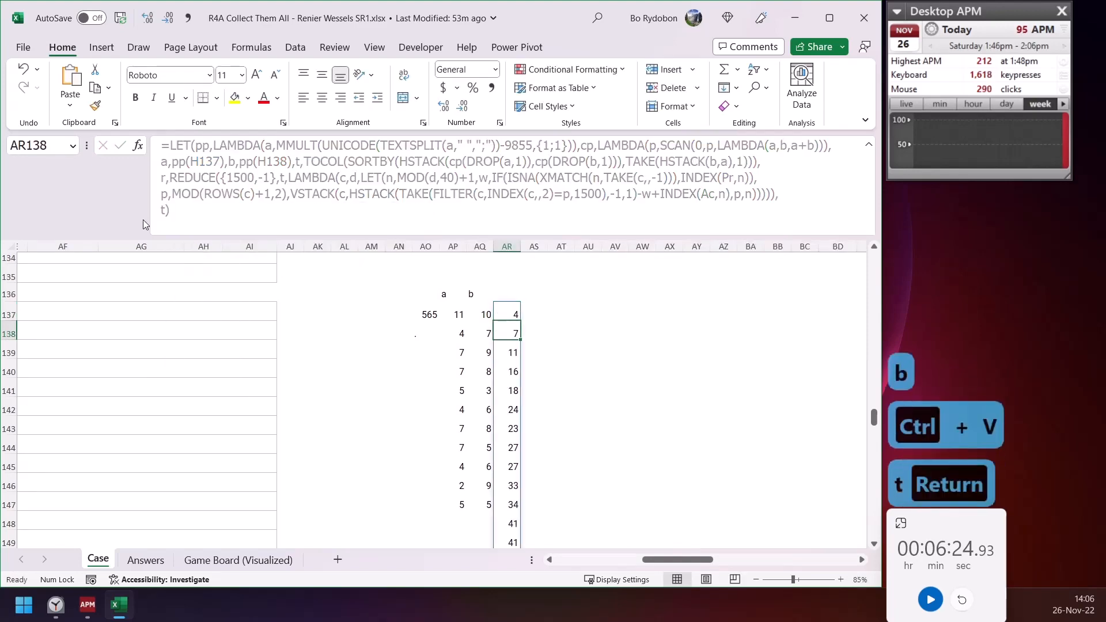
key(Up)
Paste the copied Level 4 helper formula into cell AS137
click(535, 313)
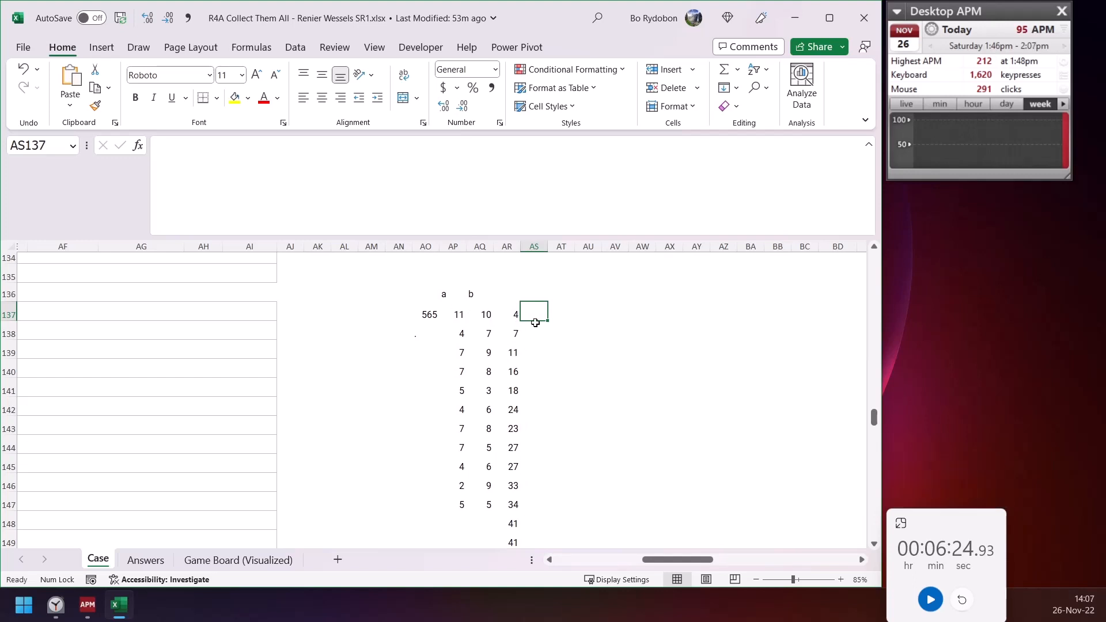
click(496, 198)
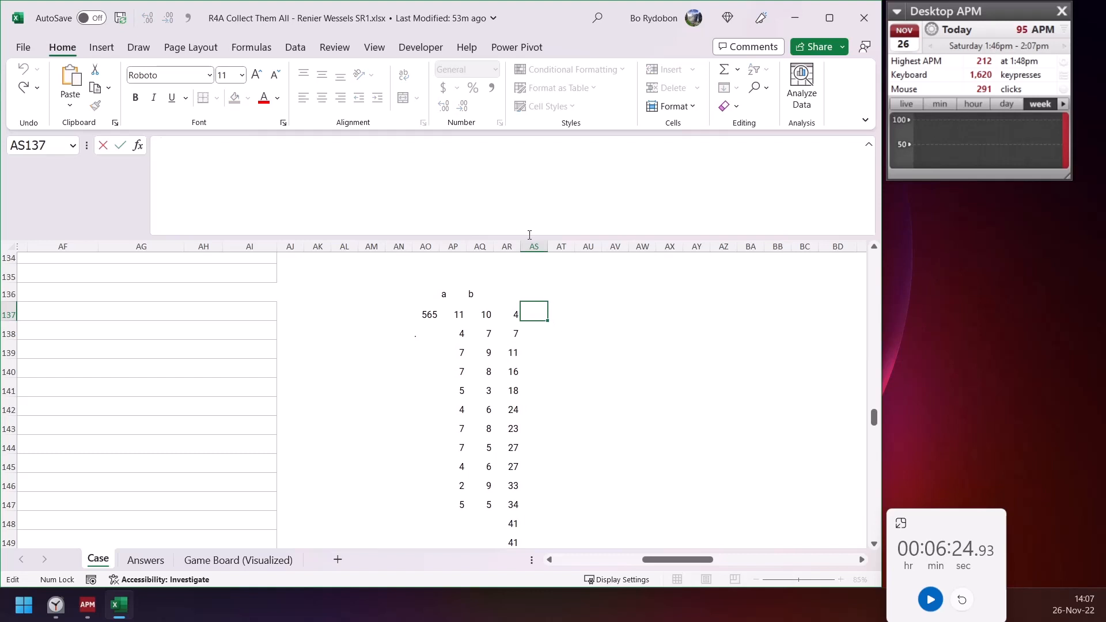
key(ctrl+v)
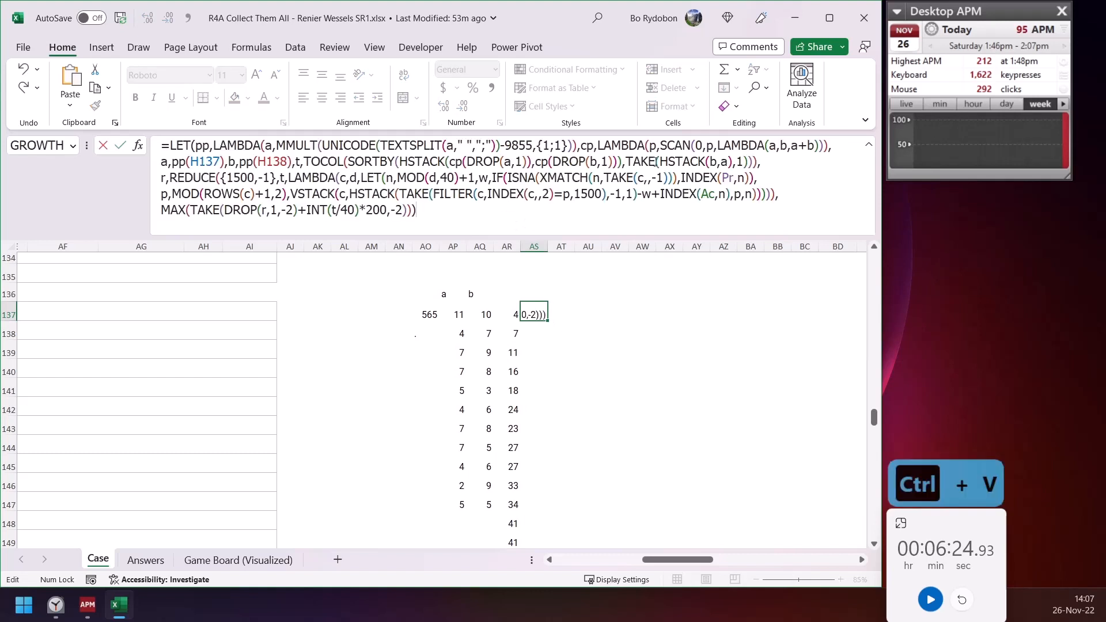
Replace the formula's final MAX line with TAKE(HSTACK(b,a),1) and enter it
drag(412, 210, 160, 232)
text(take)
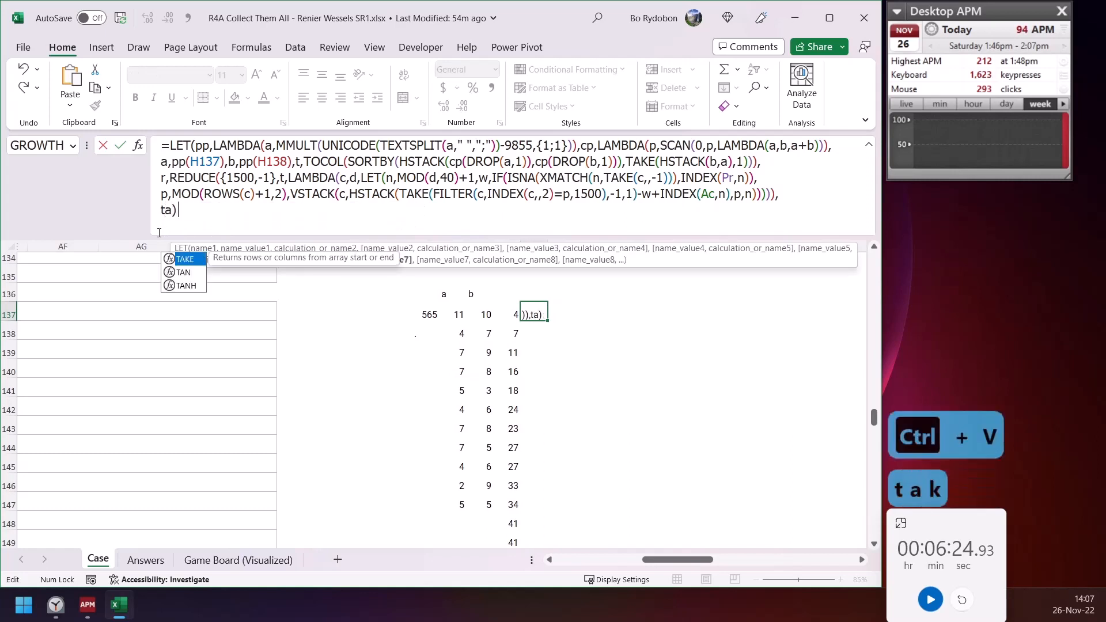
key(Tab)
text(hst)
key(Tab)
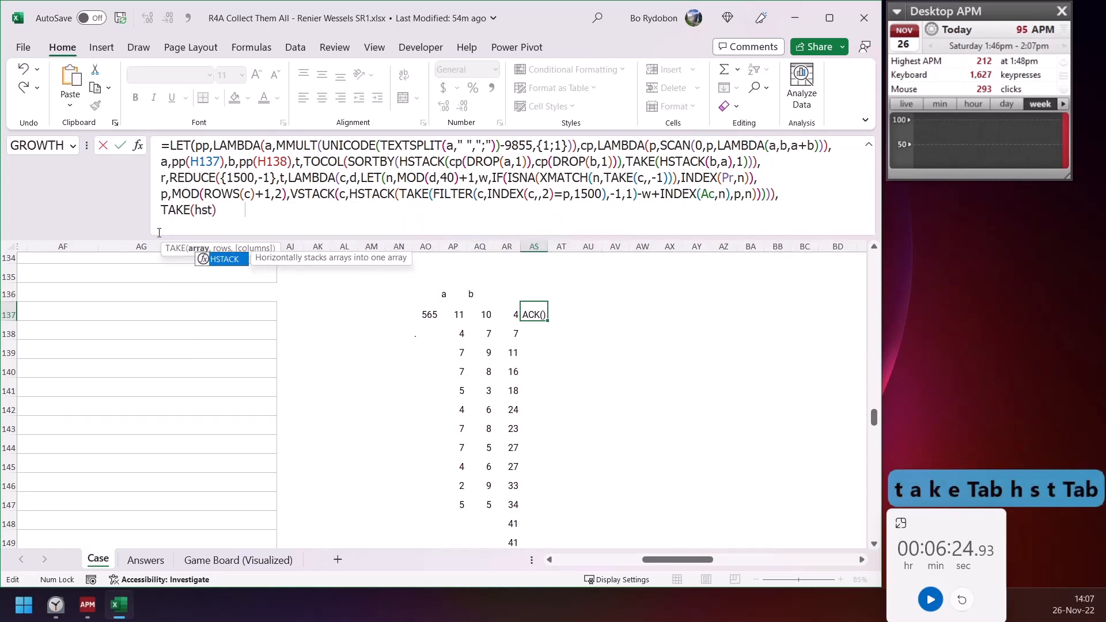
text(b,a))
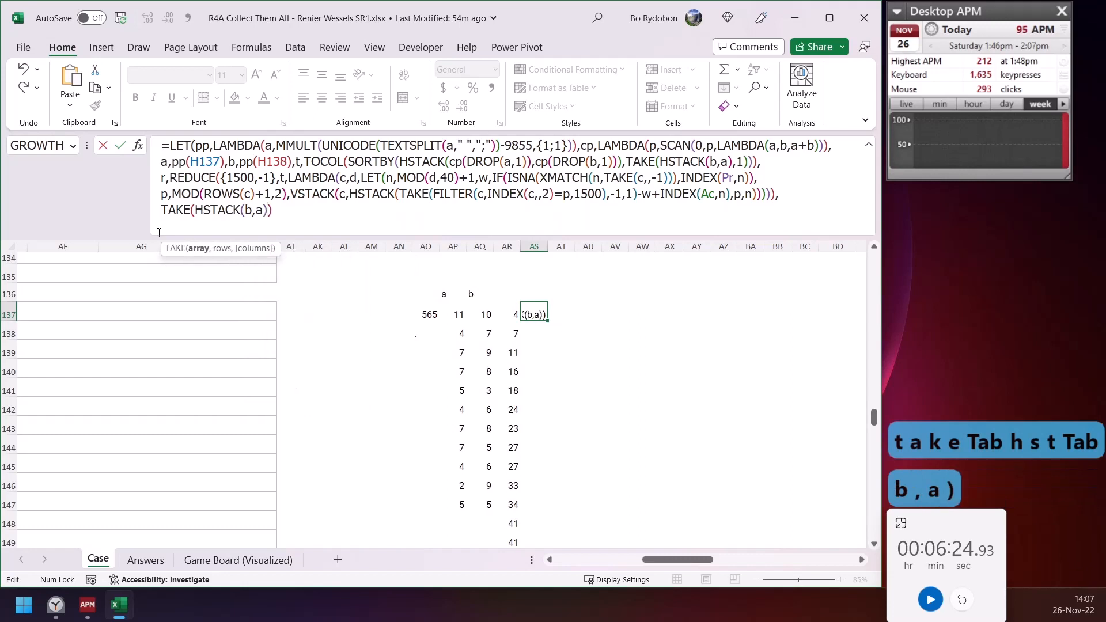
text(,1)
key(Return)
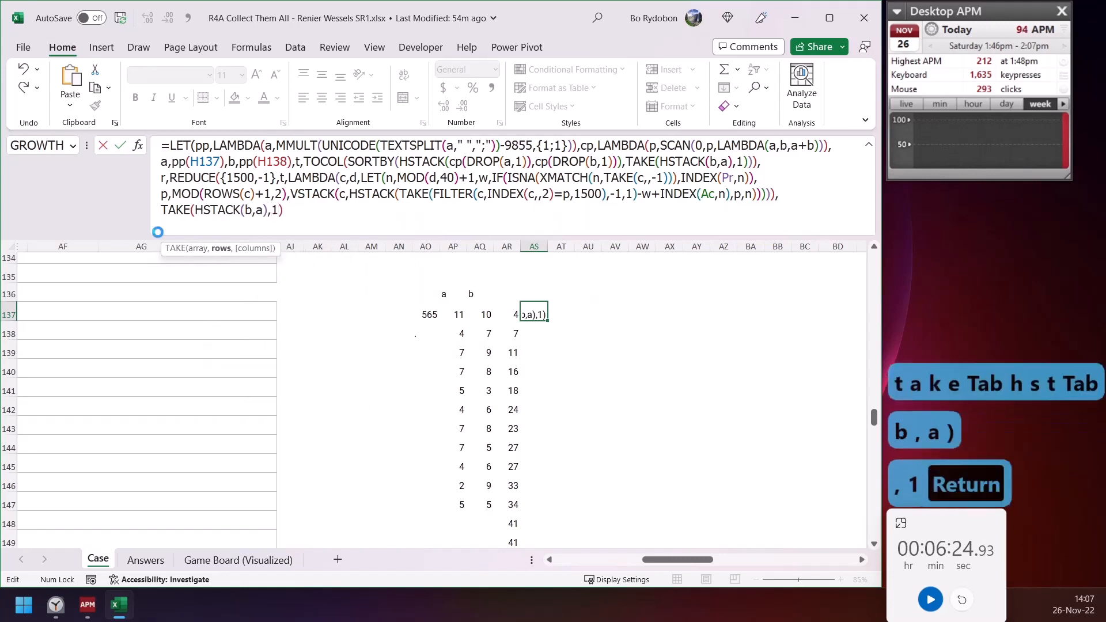
key(Left)
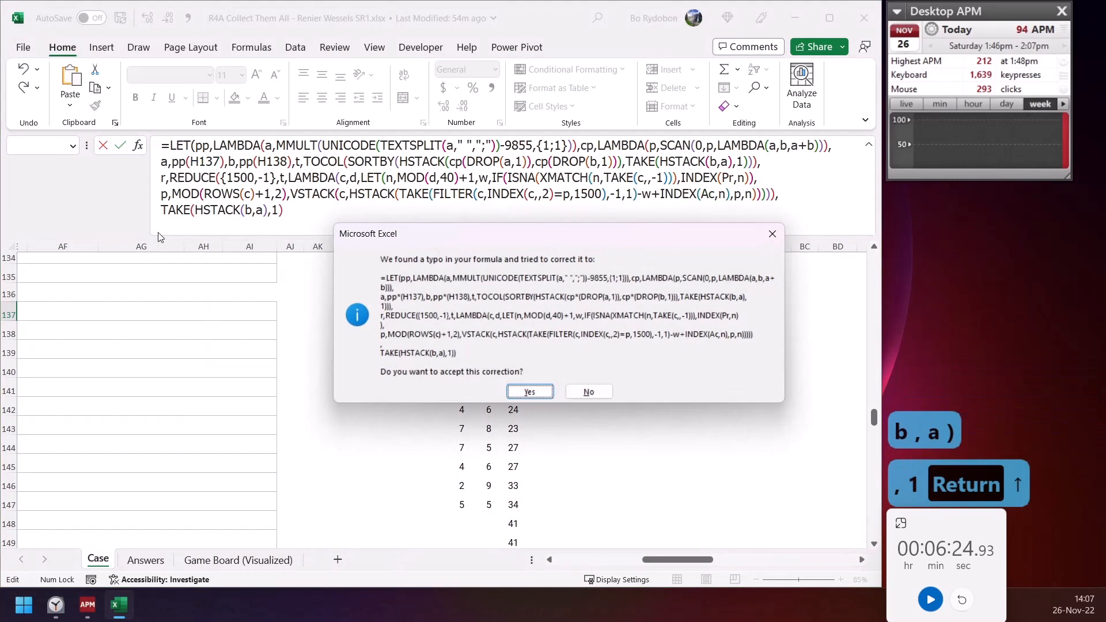
Accept Excel's typo correction, check the formula with F9, and widen column AS
key(Return)
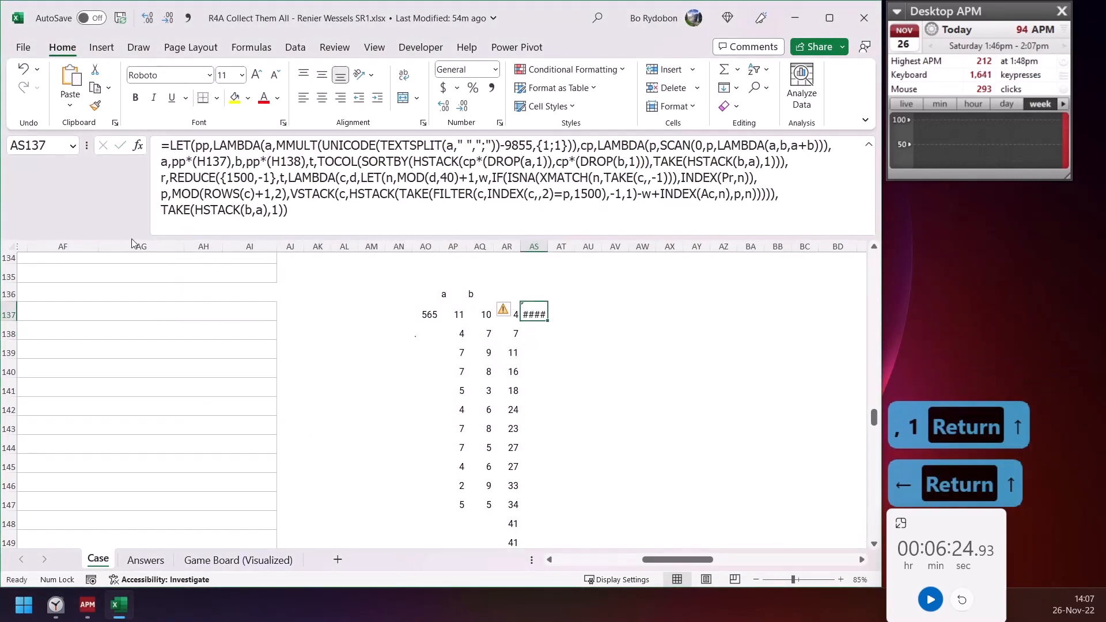
click(219, 210)
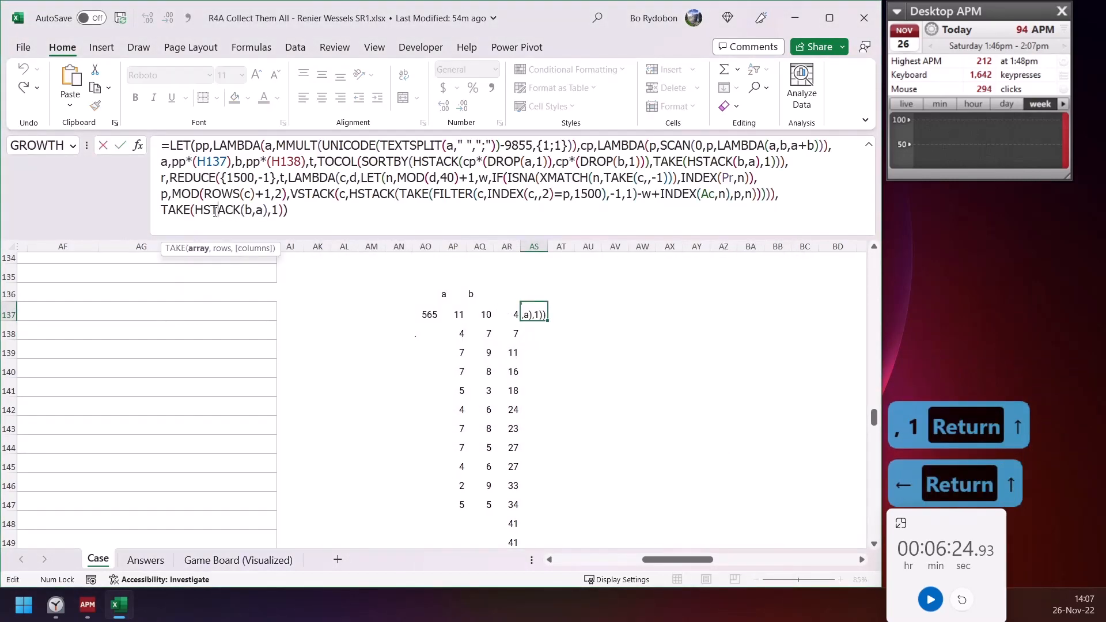
click(246, 211)
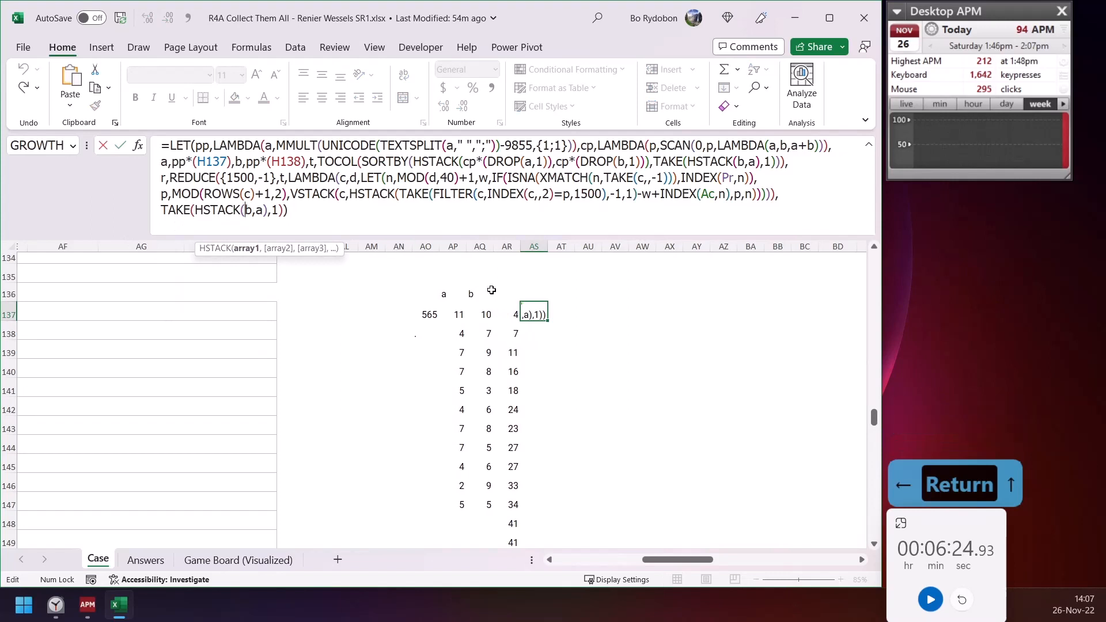
key(Escape)
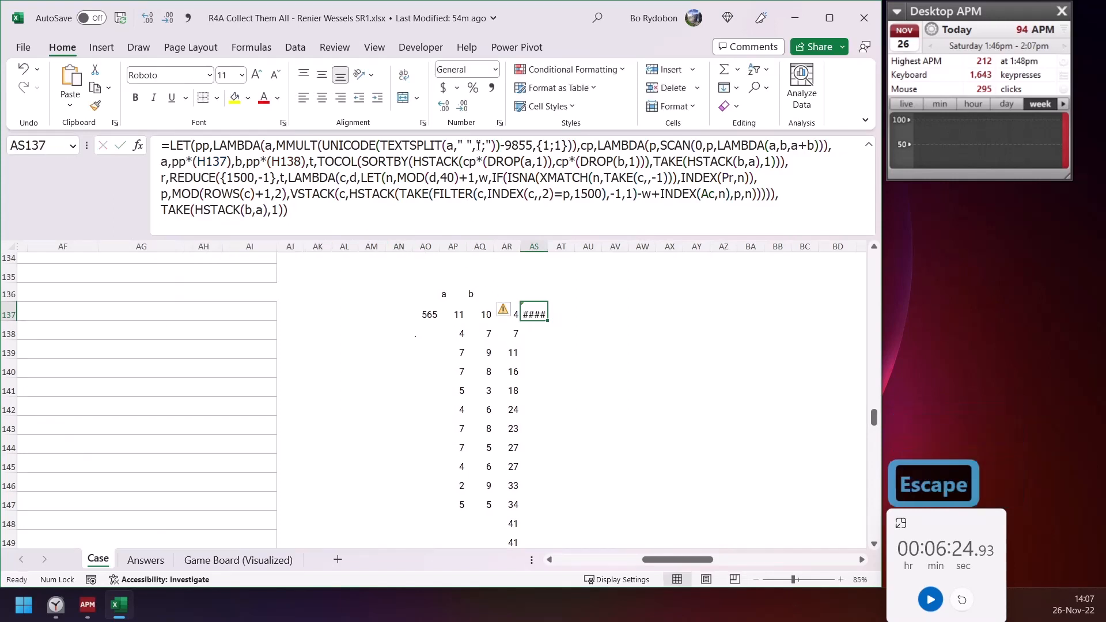
click(390, 223)
key(F9)
key(Escape)
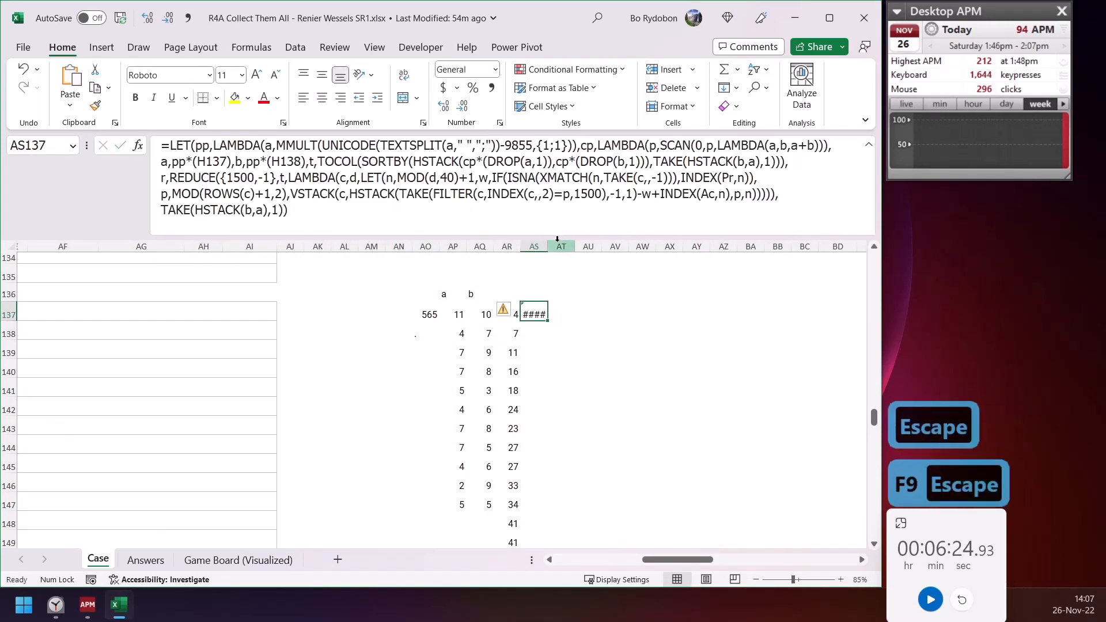
drag(547, 244, 562, 244)
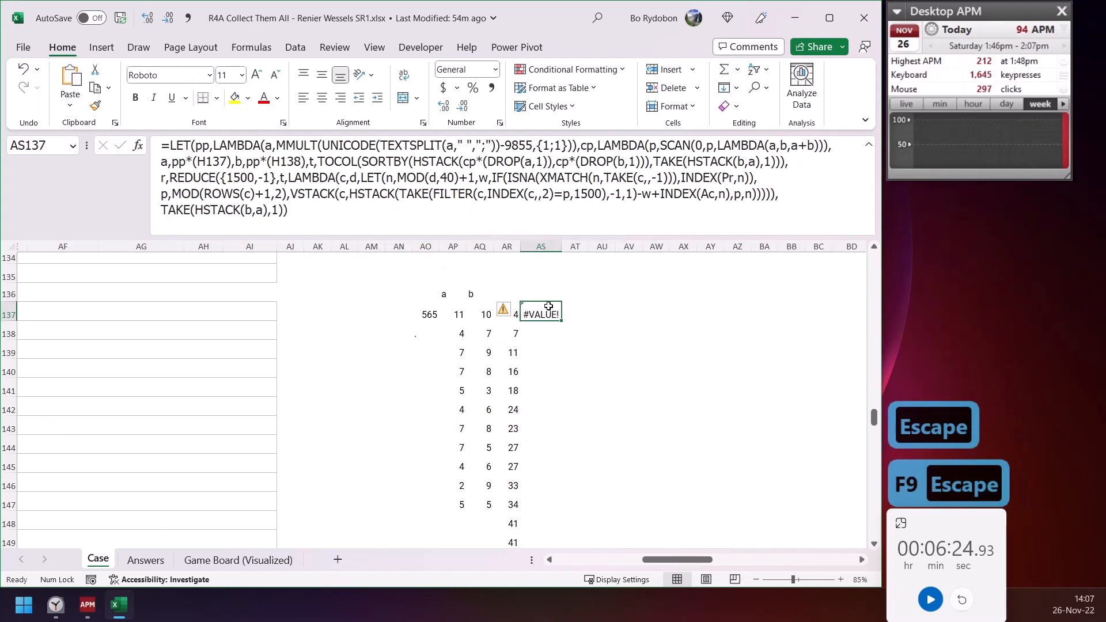
Delete the stray * signs after pp and cp so AS137 returns 10 and 11
click(698, 207)
click(253, 178)
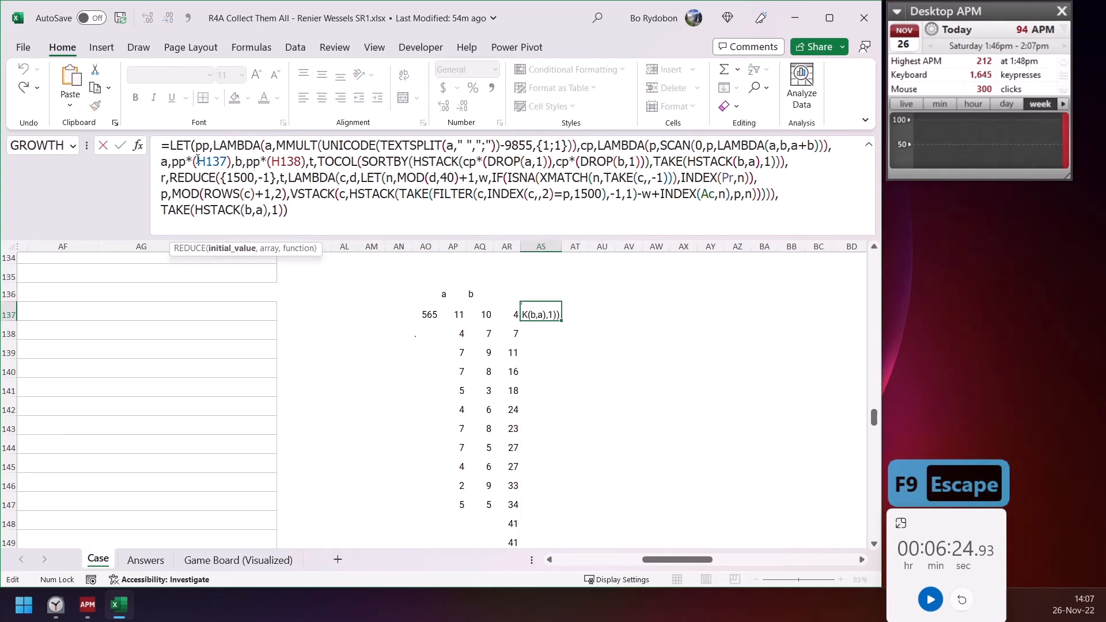
click(197, 160)
key(Delete)
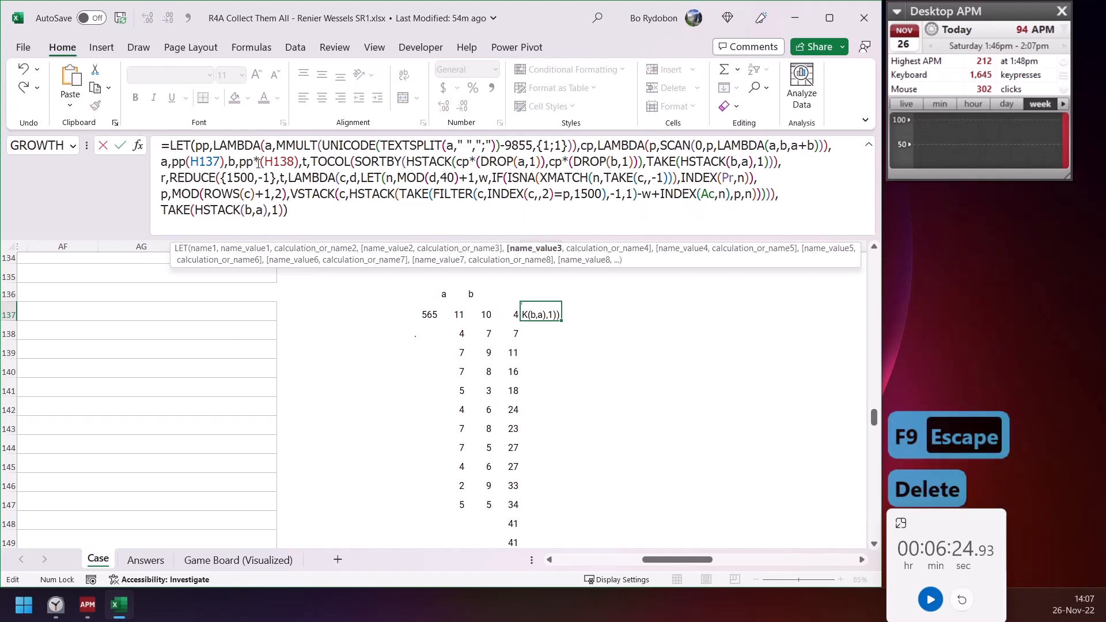
click(261, 162)
key(BackSpace)
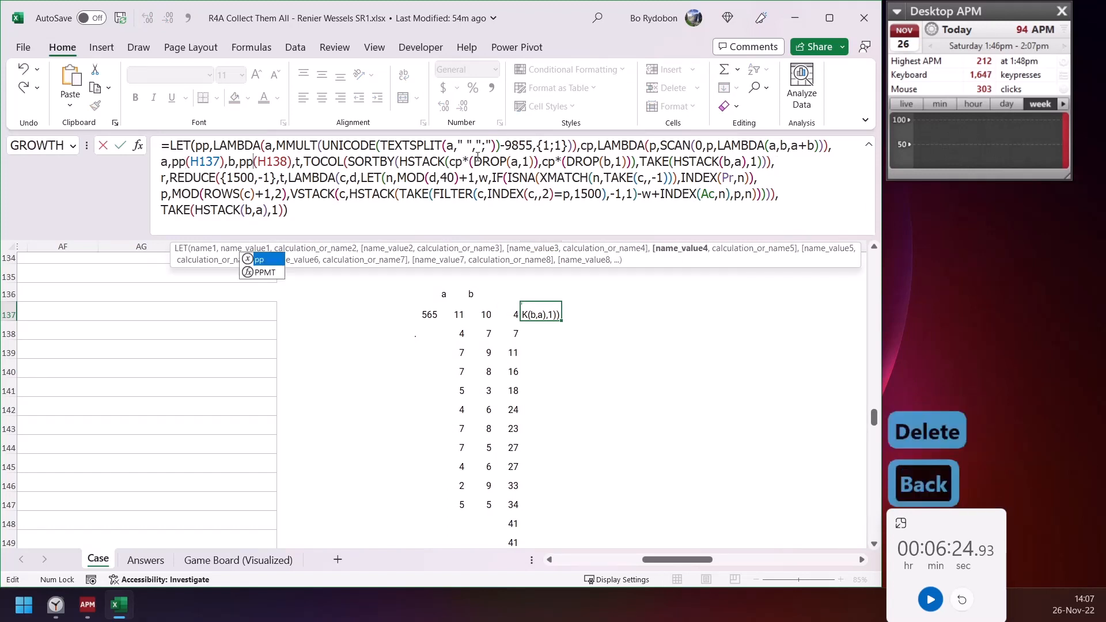
click(478, 156)
key(BackSpace)
key(Return)
key(Up)
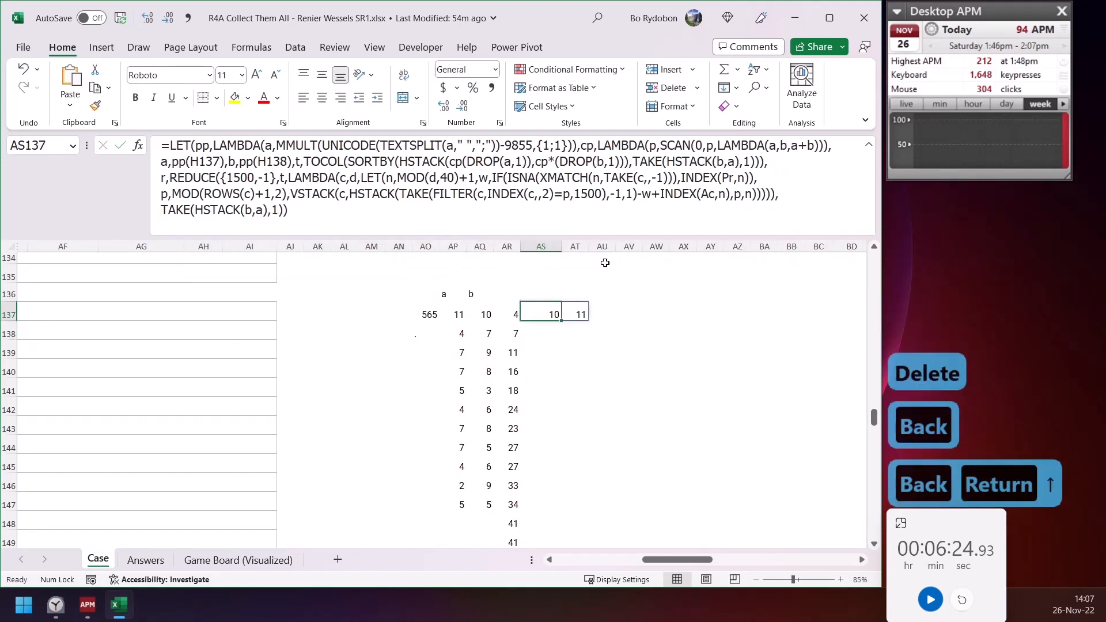
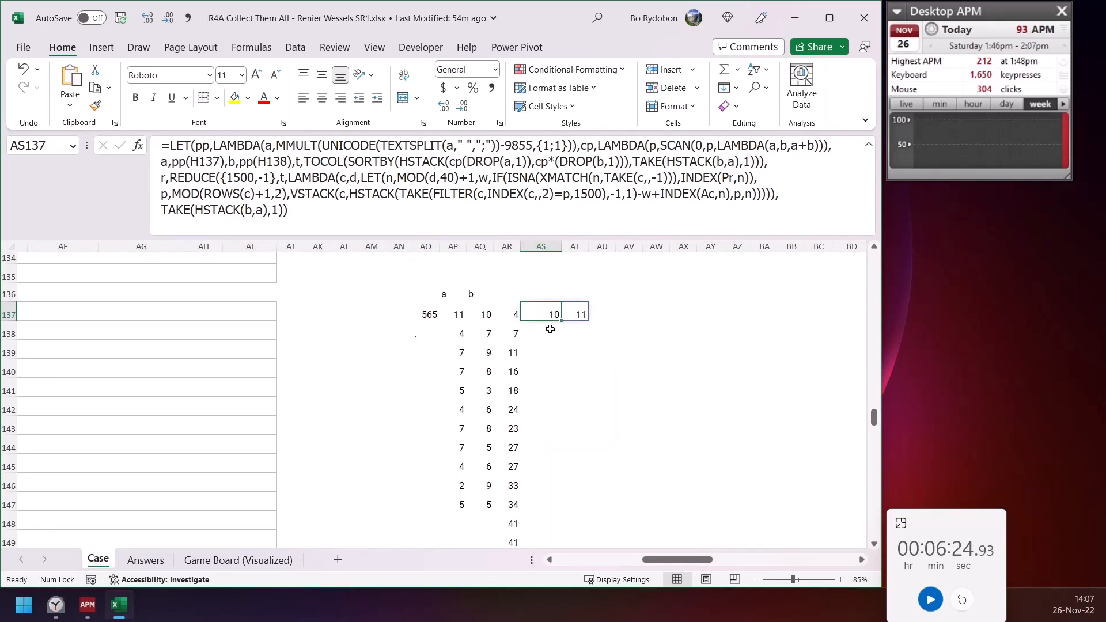
Copy the HSTACK array argument from the SORTBY call in AS137's formula
click(416, 162)
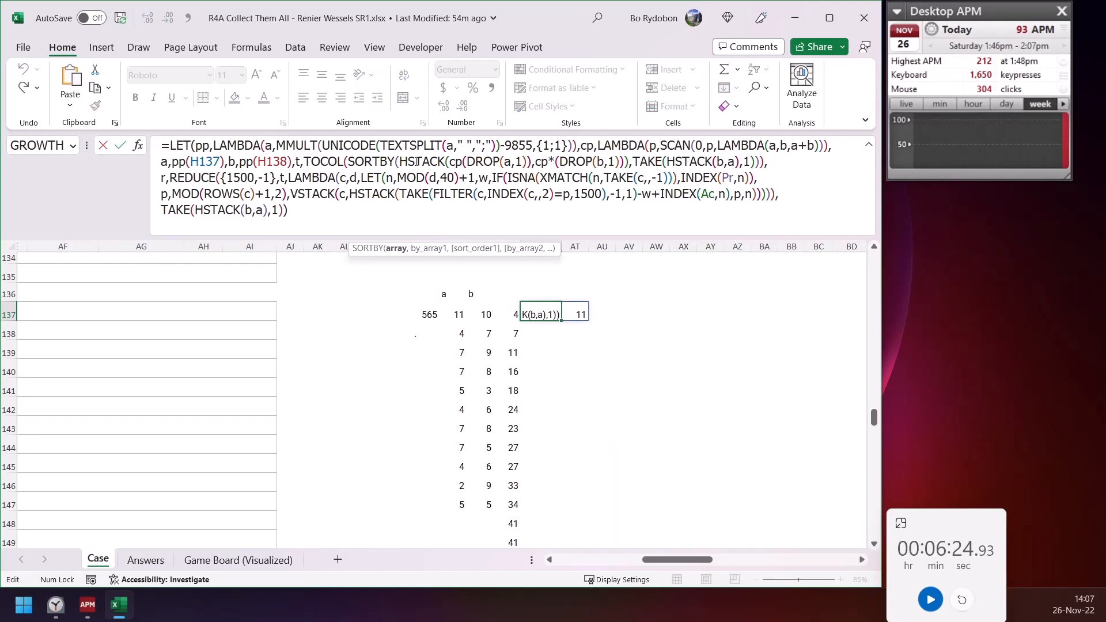
click(416, 162)
key(Escape)
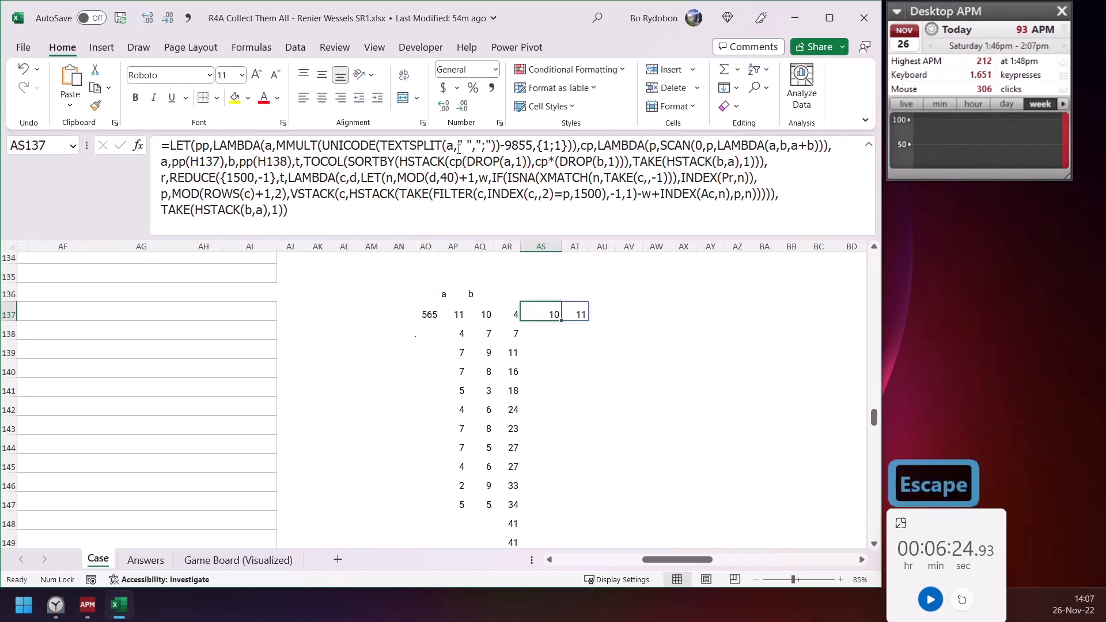
click(461, 162)
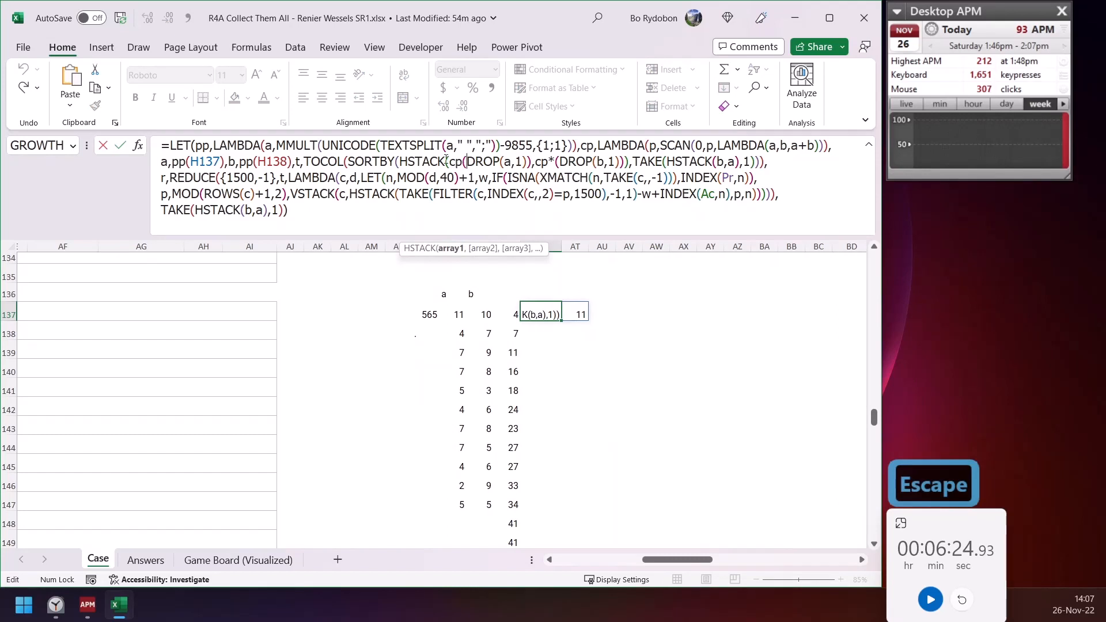
click(423, 161)
click(398, 248)
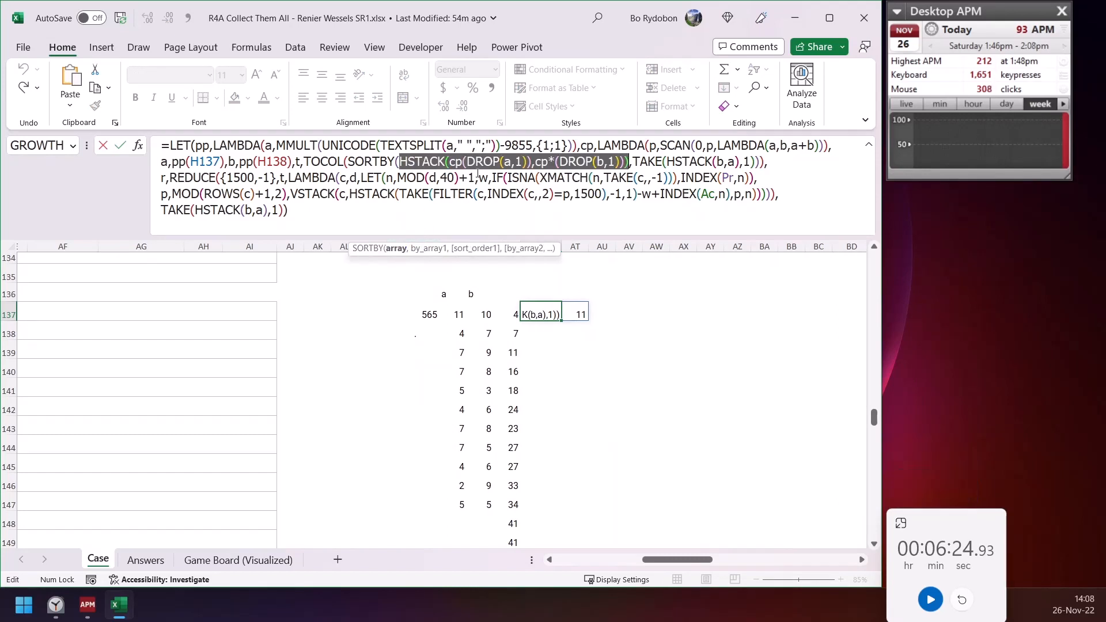
key(ctrl+c)
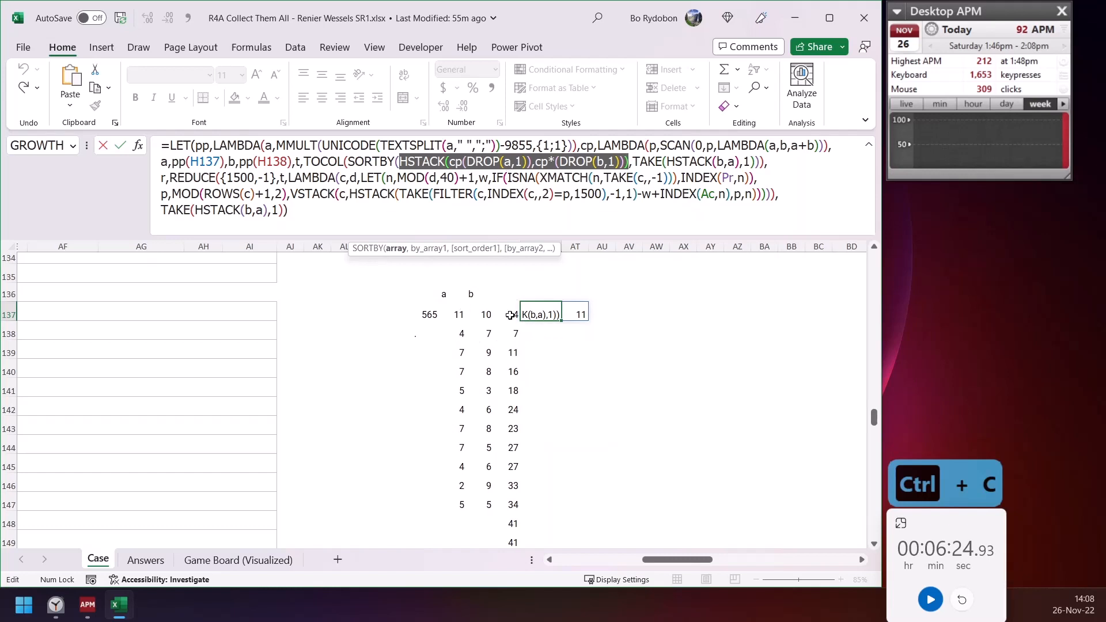
key(Escape)
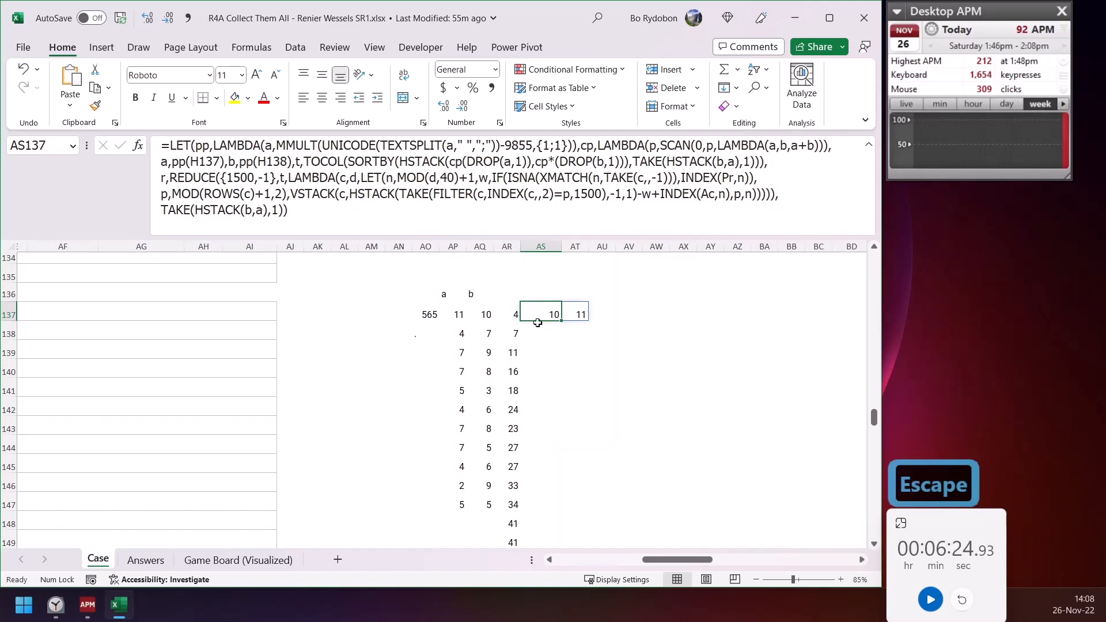
Attempt pasting AP137's LET formula and the HSTACK argument into AS138, then discard the entry
click(537, 324)
click(449, 317)
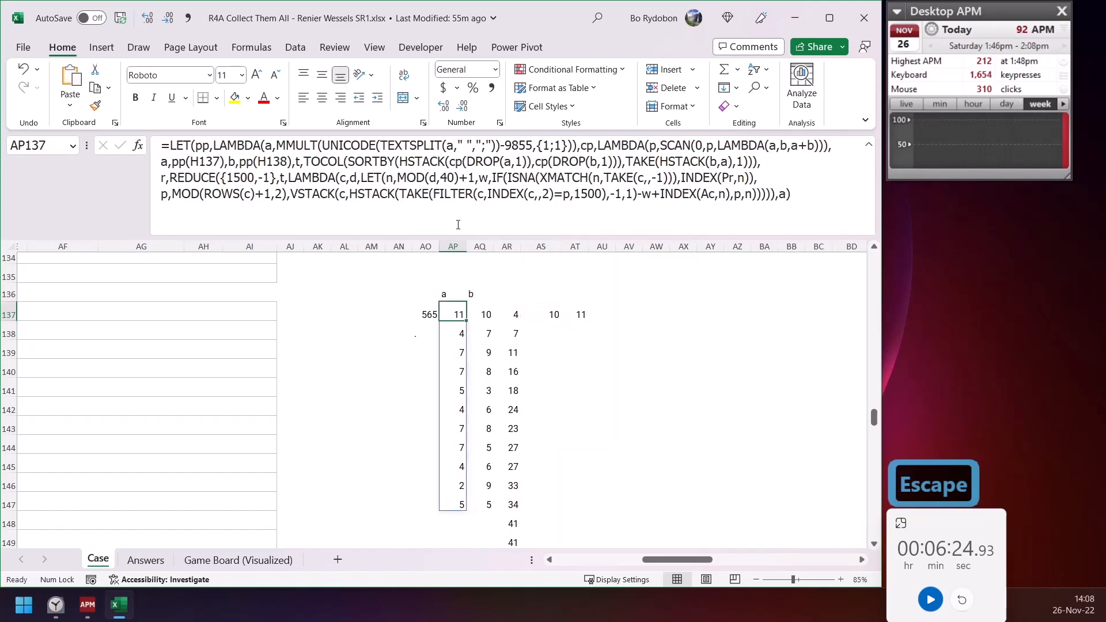
click(470, 214)
key(ctrl+a)
key(ctrl+c)
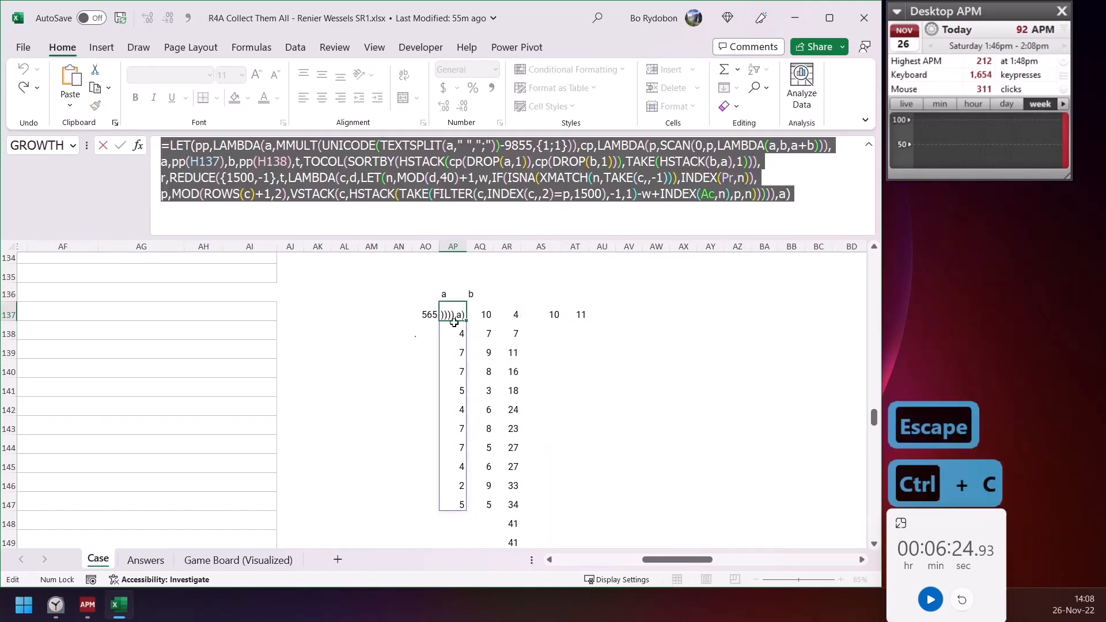
key(Escape)
click(554, 340)
click(486, 180)
key(ctrl+v)
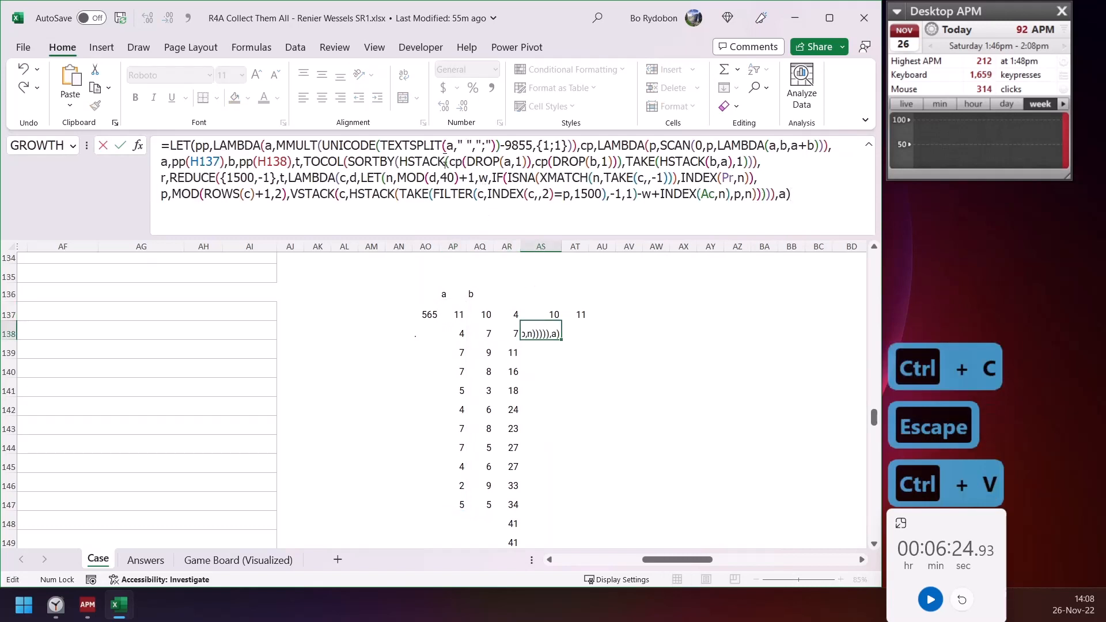
click(385, 248)
key(ctrl+c)
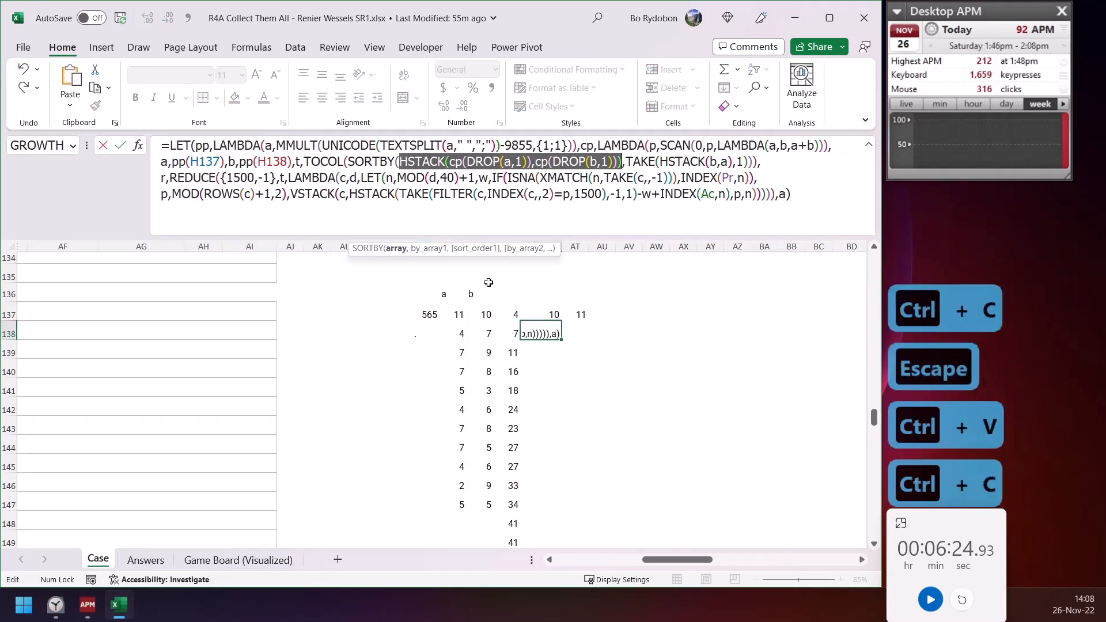
key(Escape)
click(433, 203)
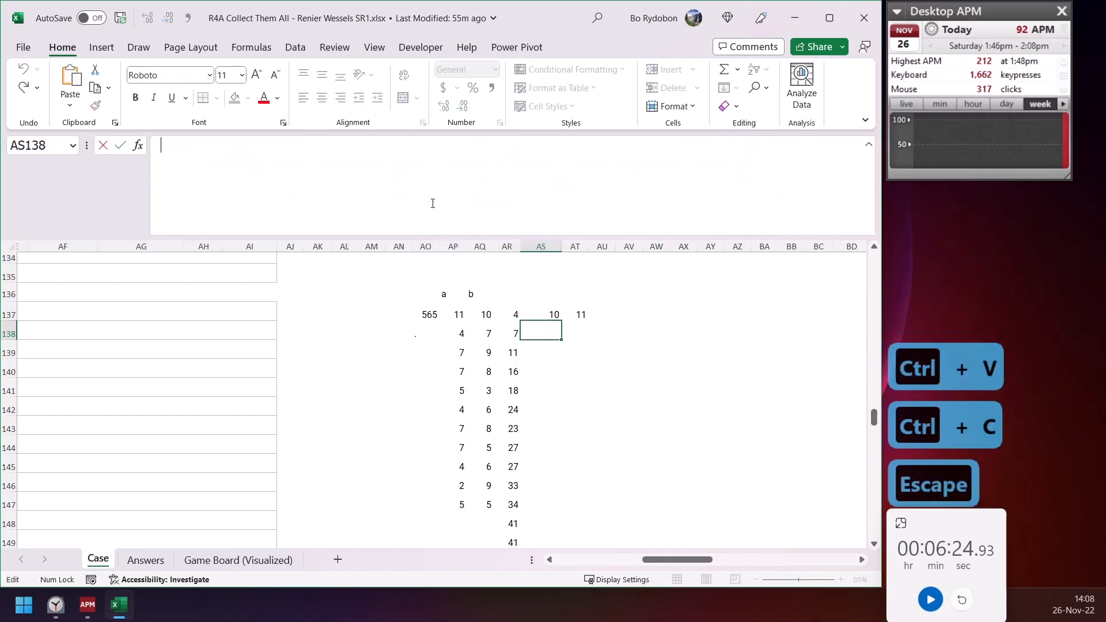
key(ctrl+v)
key(Escape)
Copy AP137's full LET formula into cell AS138
click(452, 315)
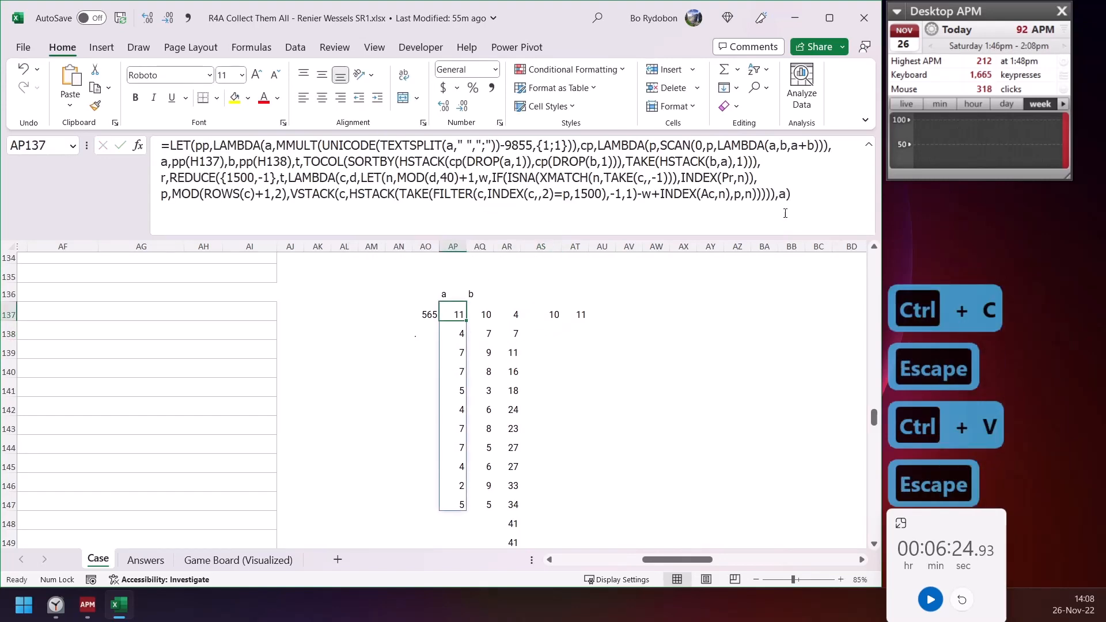
drag(829, 203, 160, 144)
key(ctrl+c)
key(Escape)
click(535, 334)
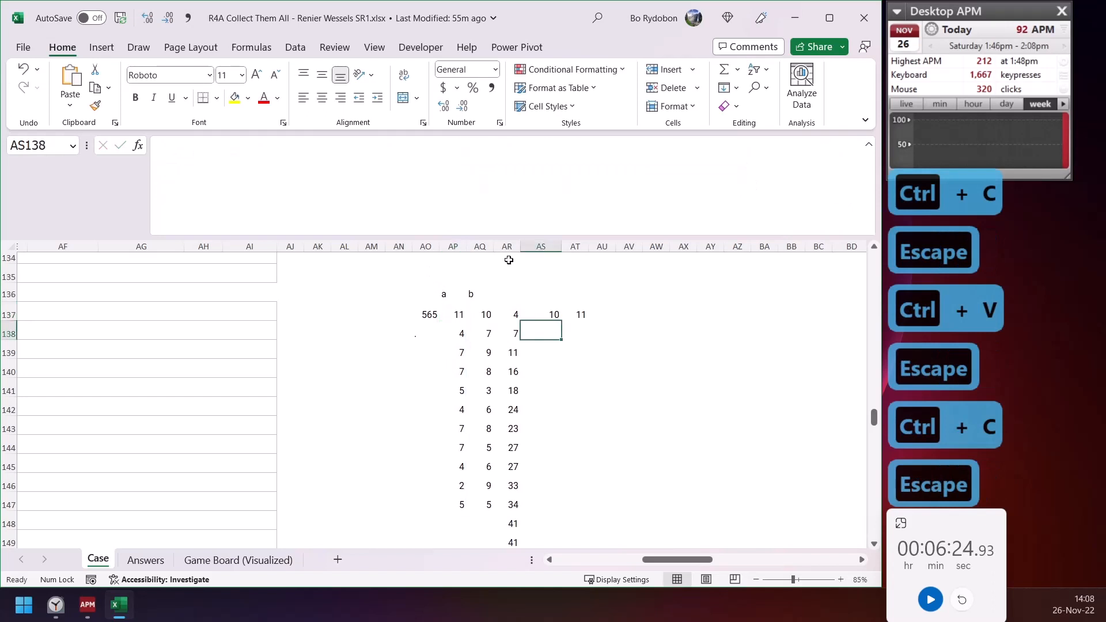
click(486, 188)
key(ctrl+v)
Replace the final a with HSTACK(cp(DROP(a,1)),cp(DROP(b,1))), giving columns 4–52 and 7–66
click(430, 164)
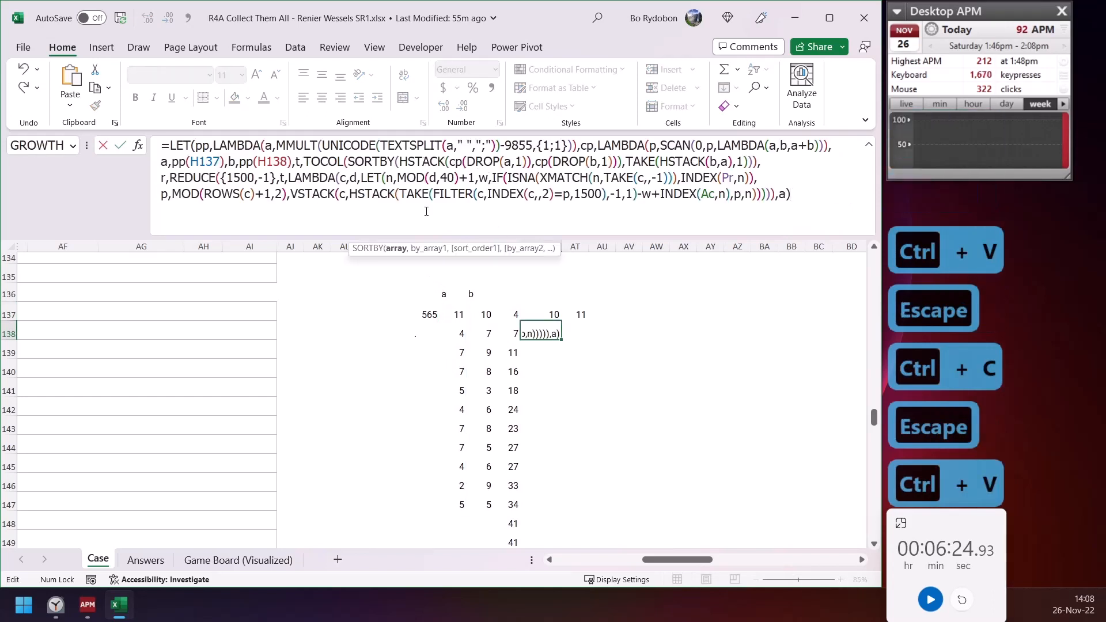
click(388, 248)
key(ctrl+c)
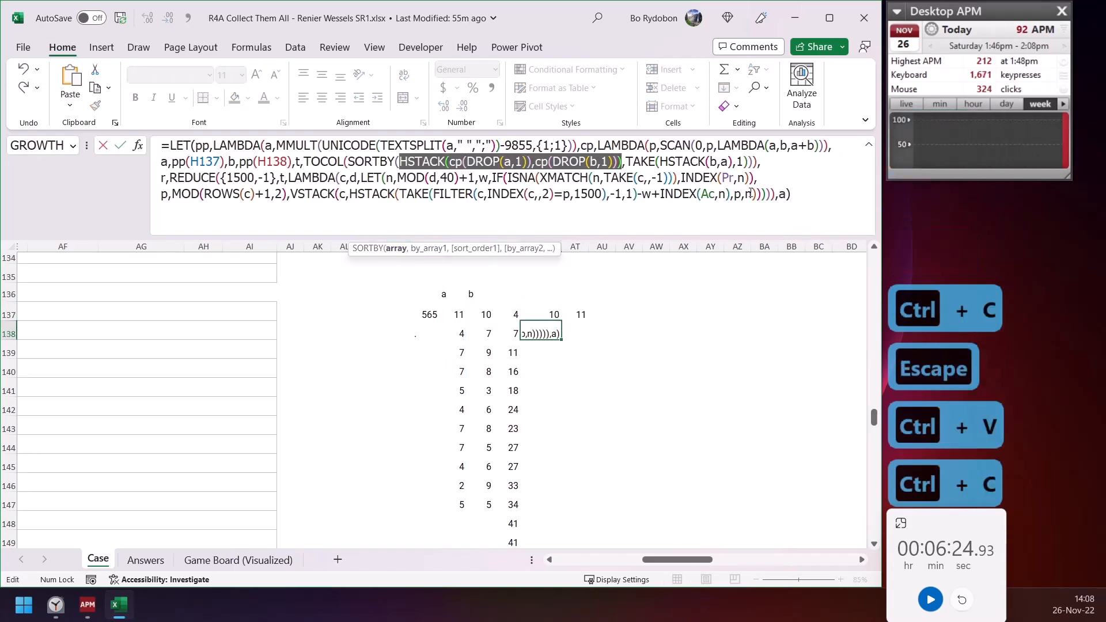
double_click(783, 195)
key(ctrl+v)
key(Return)
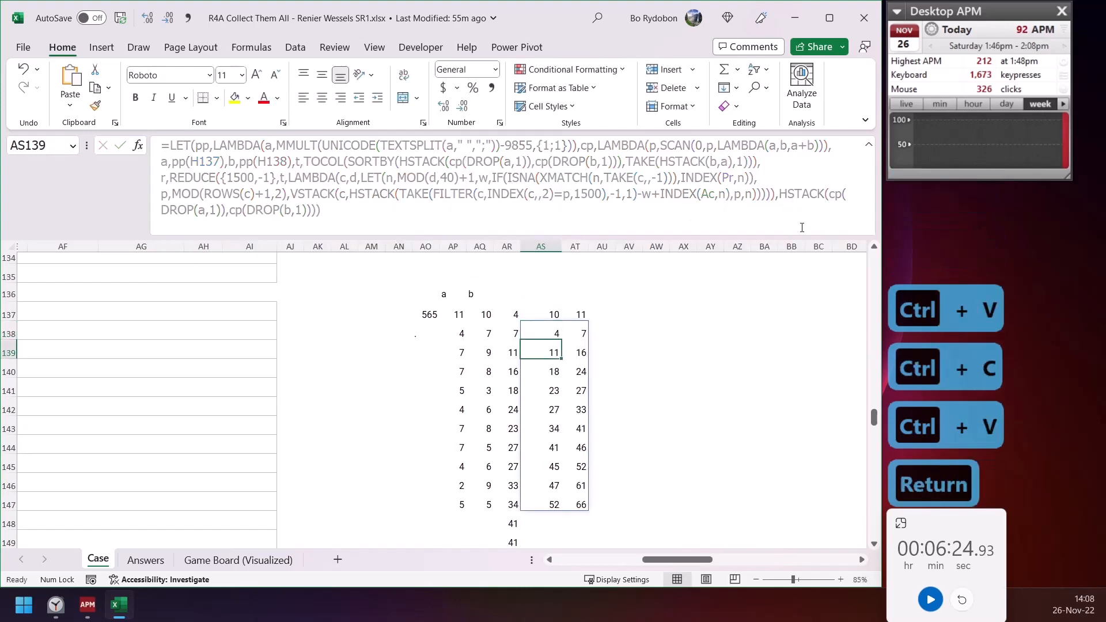
key(Up)
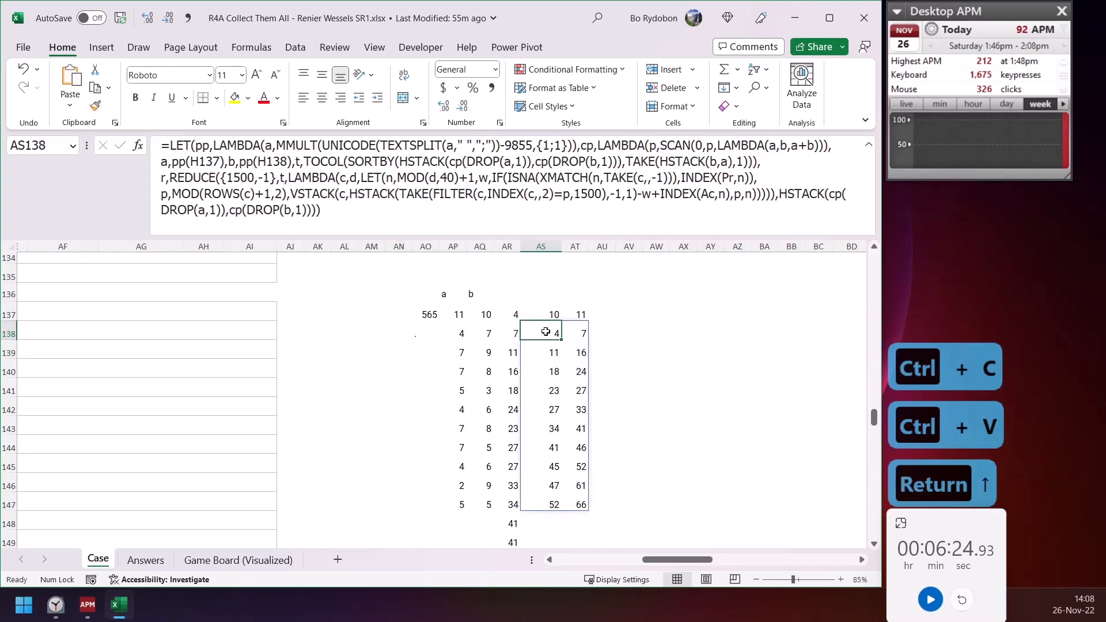
drag(540, 327, 566, 494)
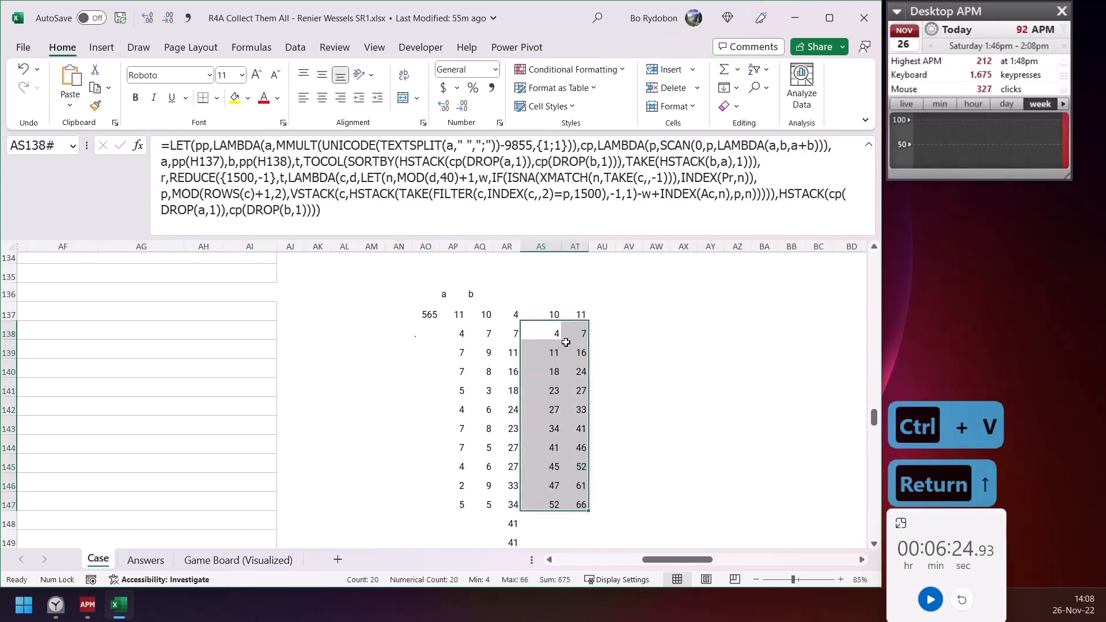
click(611, 314)
Enter =SORTBY(AS138#,AS137#) in AU138 to order the running sums by row-137 values
click(604, 333)
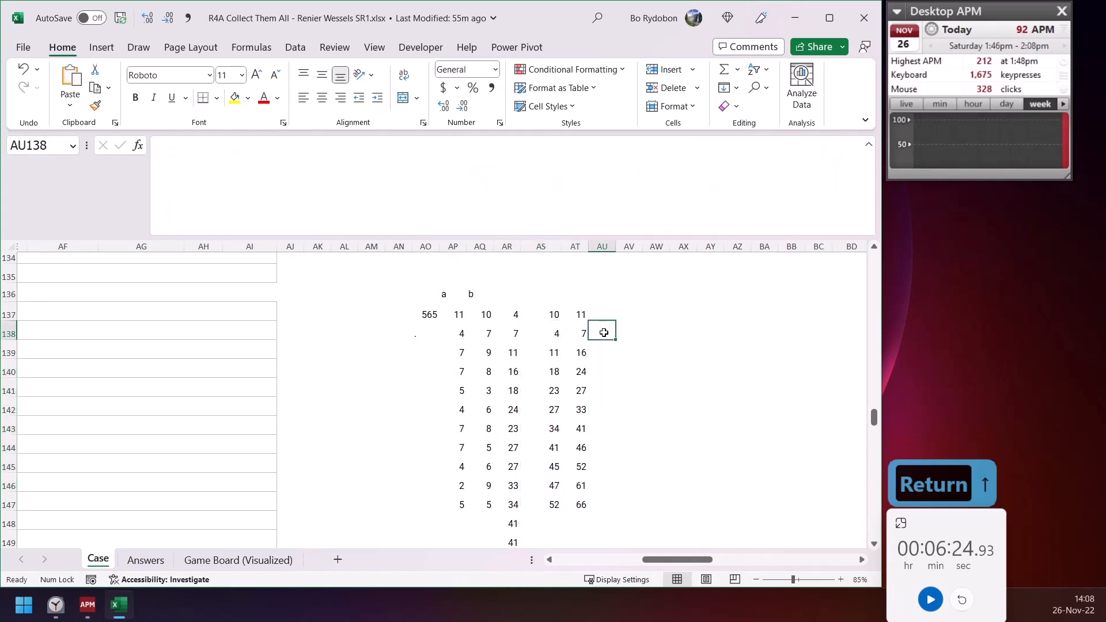
text(=sor)
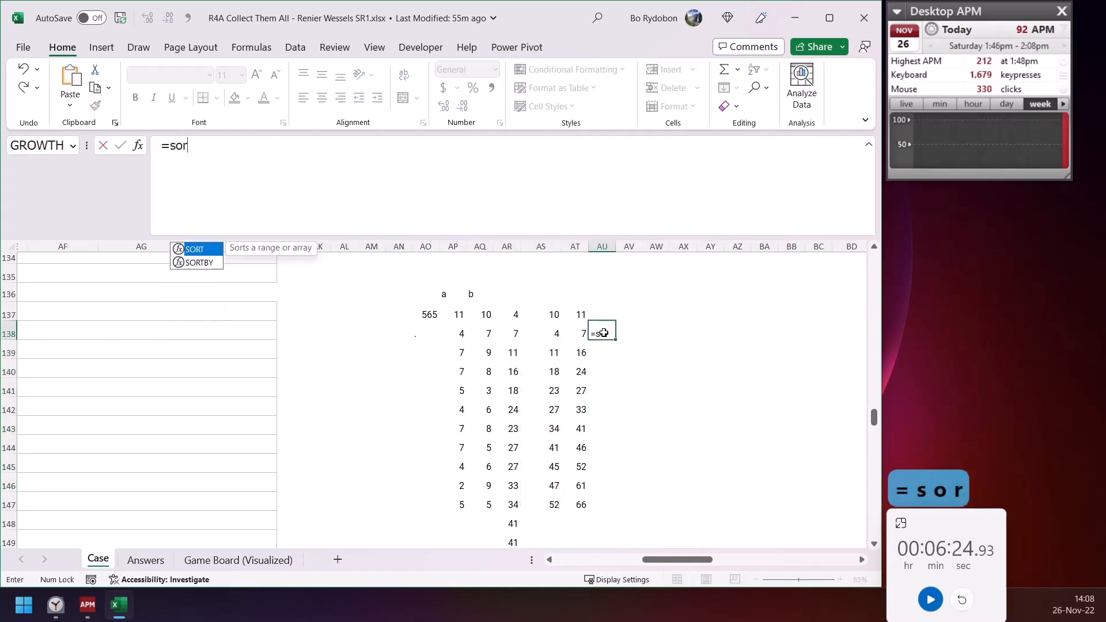
key(Down)
key(Tab)
key(Left)
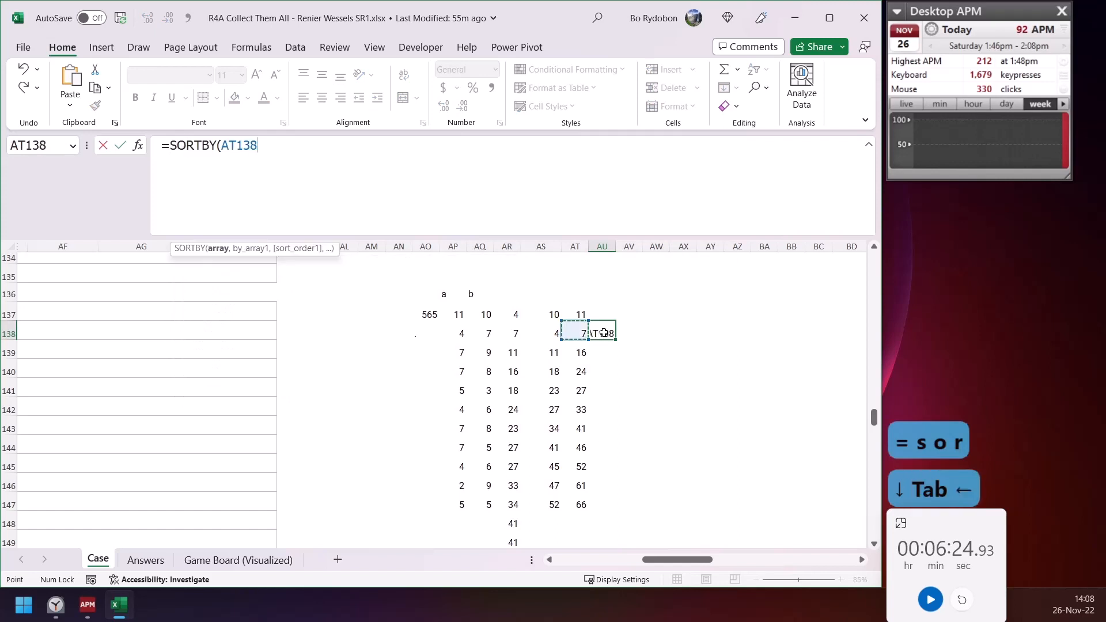
key(Left)
key(ctrl+shift+Right)
key(ctrl+shift+Down)
text(,)
key(Up)
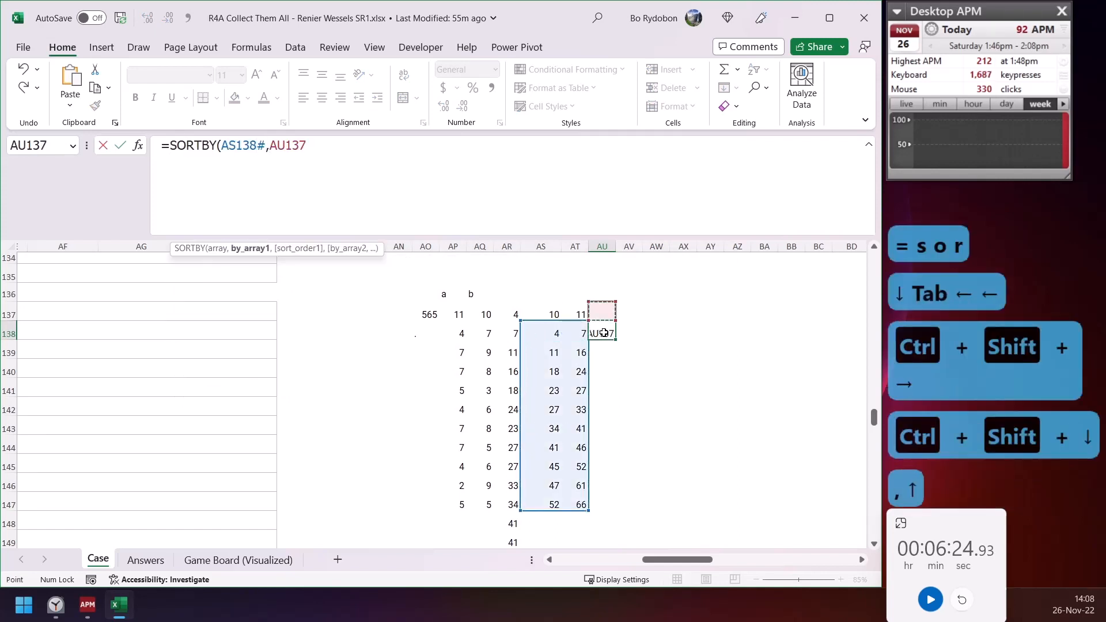
key(Left)
key(Left)
key(shift+Right)
text())
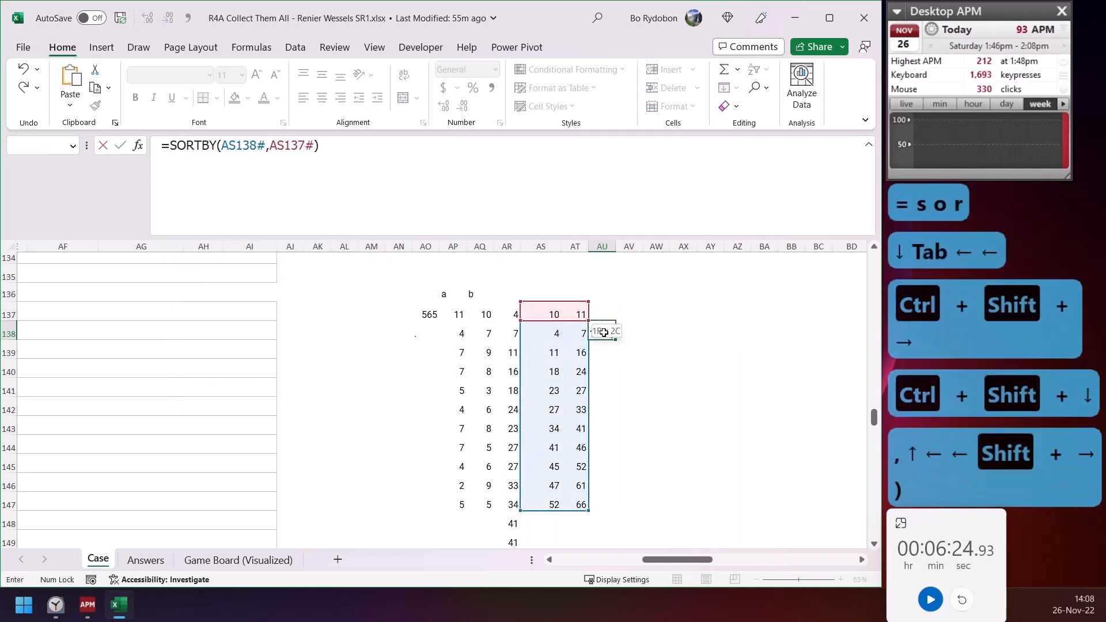
key(Return)
key(Up)
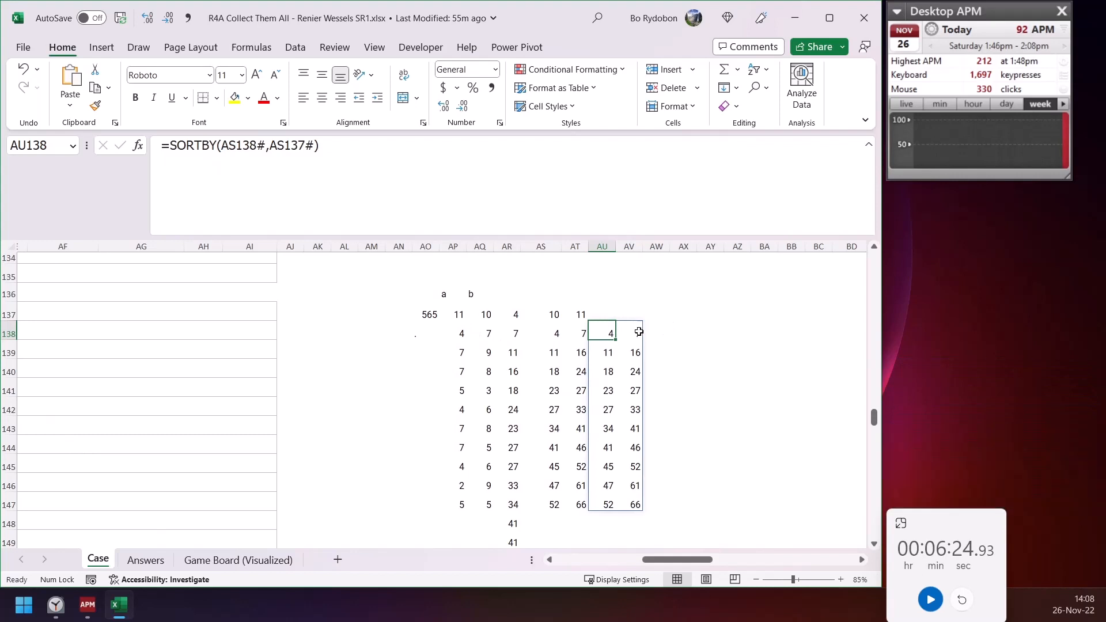
click(556, 314)
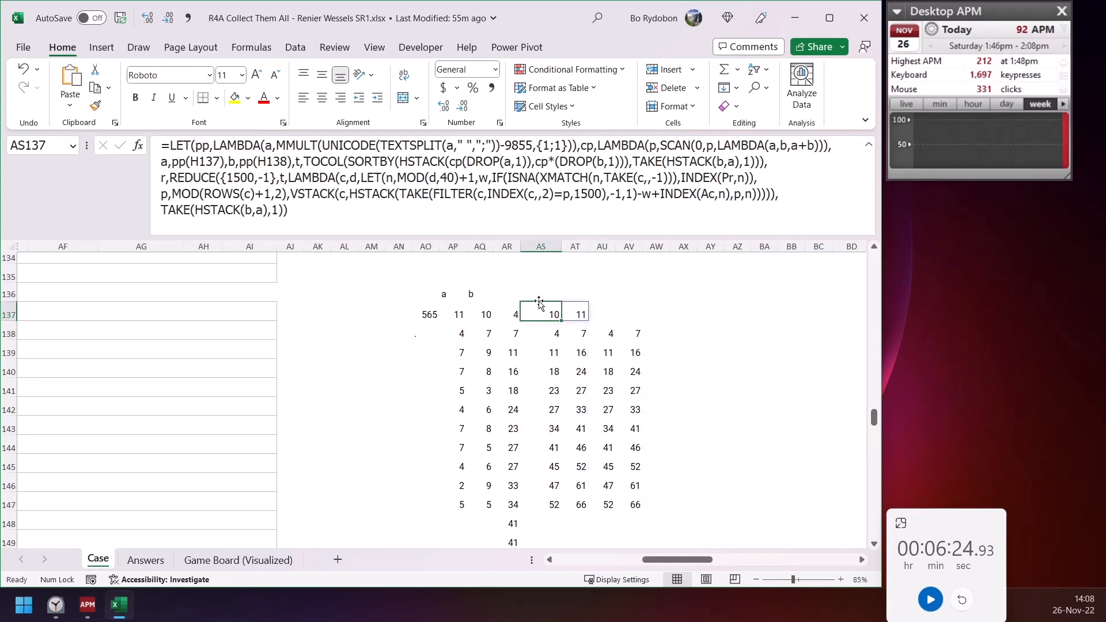
Change TAKE(HSTACK(b,a),1) to TAKE(HSTACK(a,b),1) in the AS137 formula
click(287, 216)
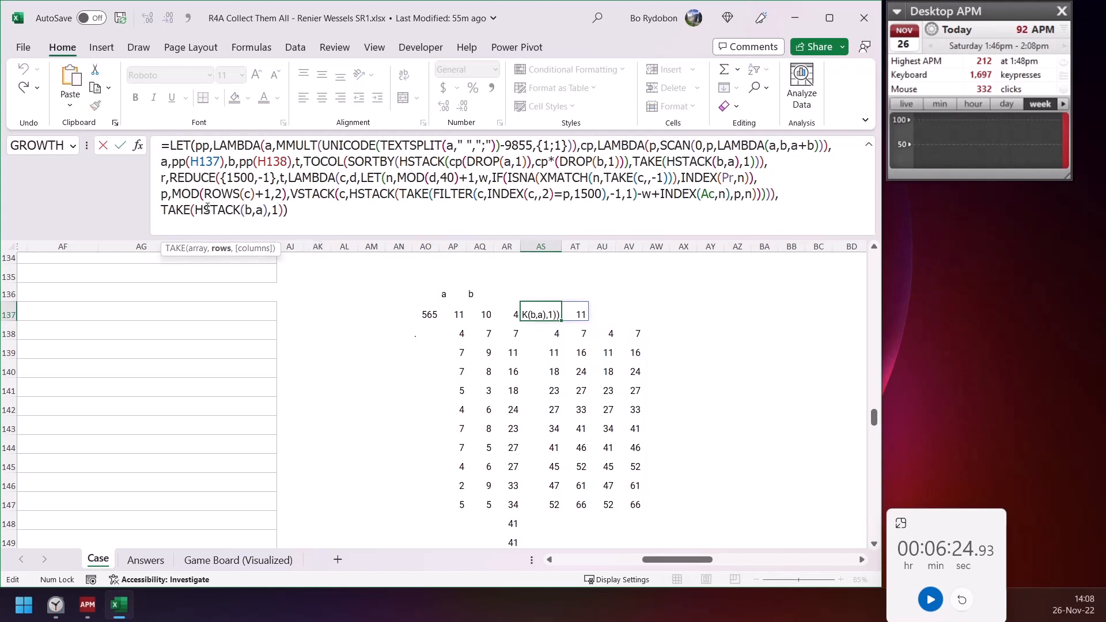
click(196, 248)
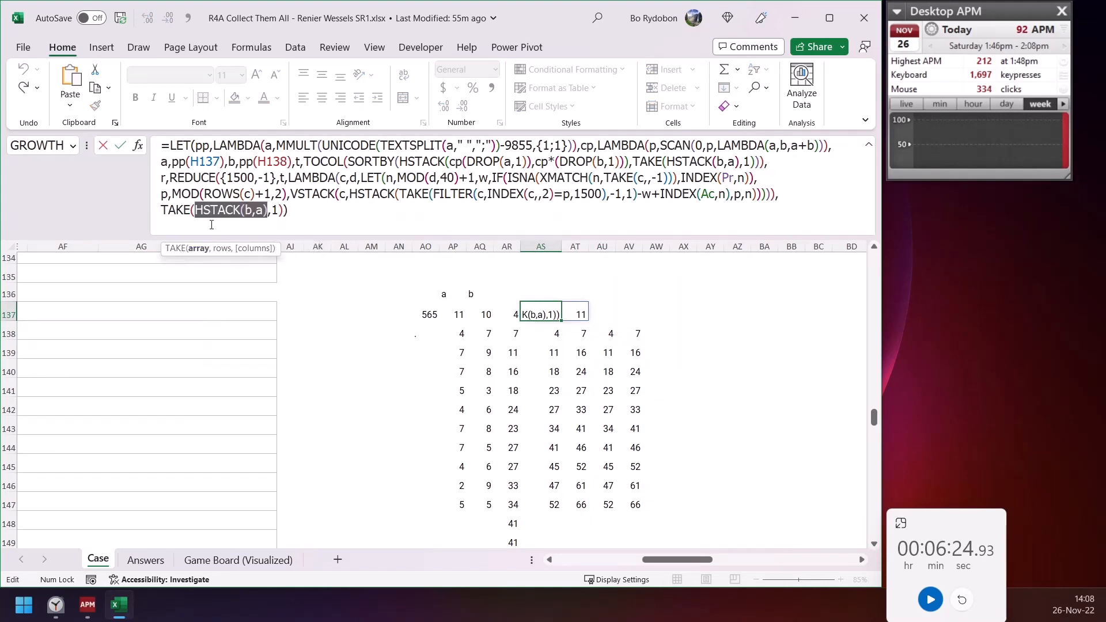
click(257, 216)
key(BackSpace)
text(a)
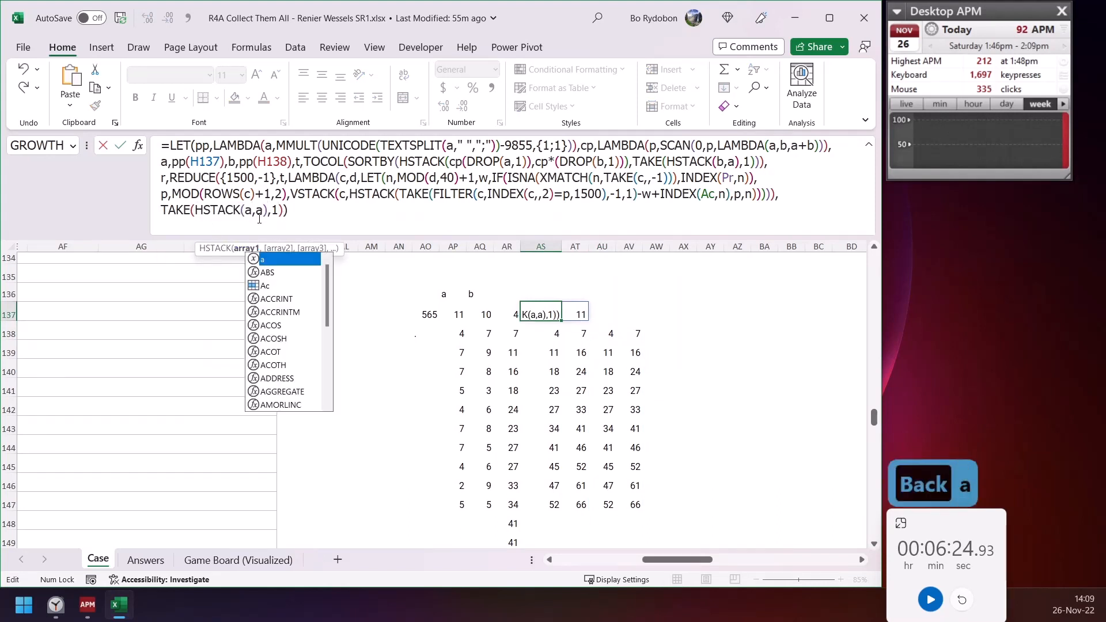
key(Right)
key(Right)
key(BackSpace)
text(b)
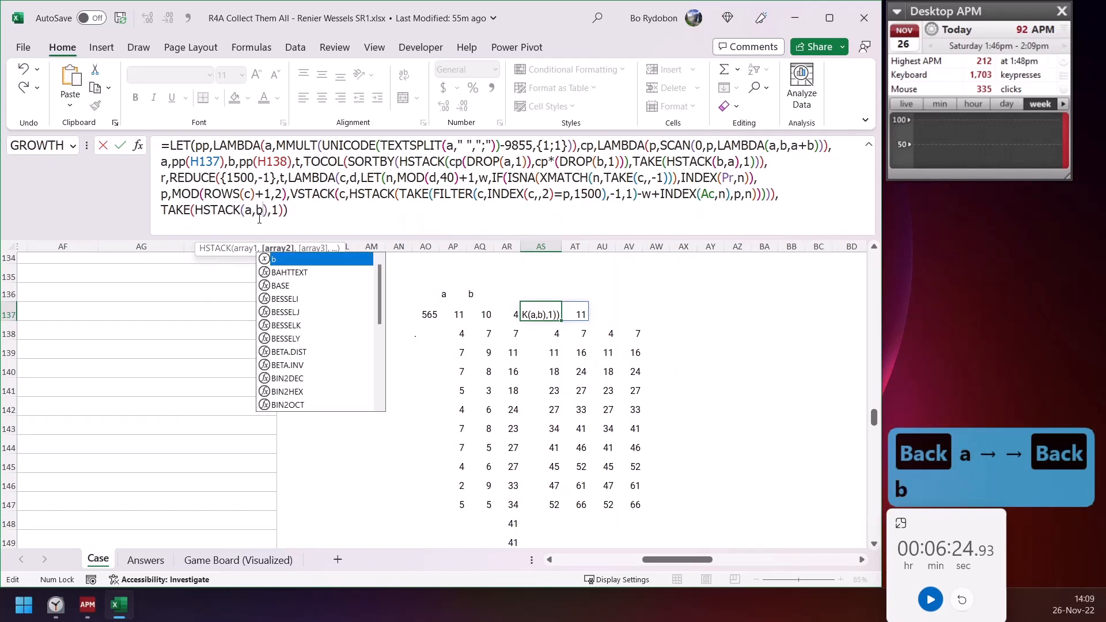
key(Return)
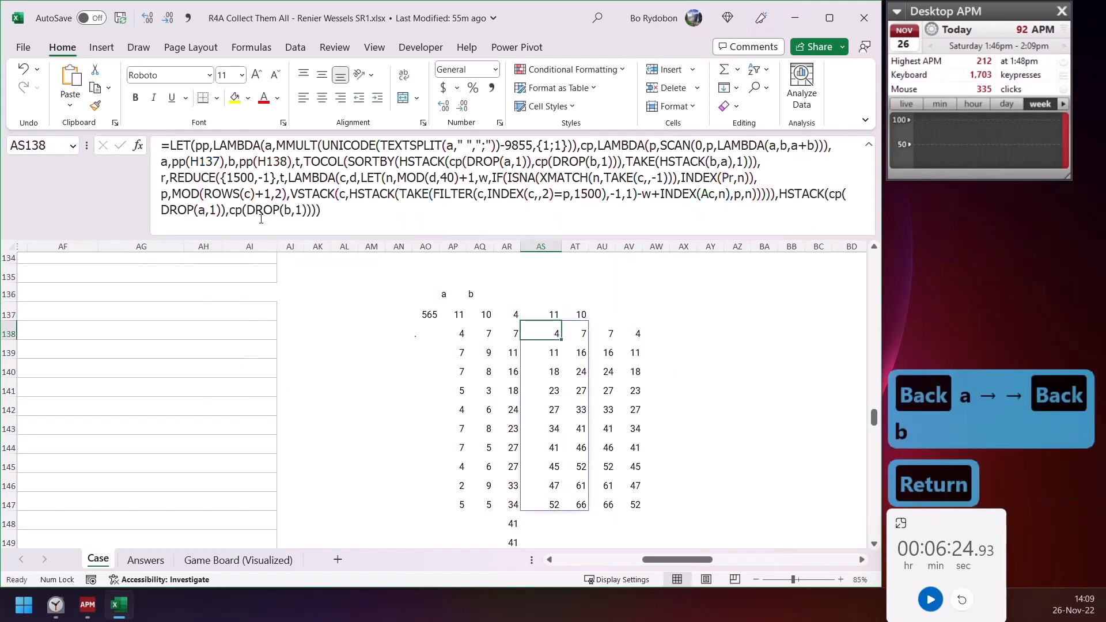
key(Up)
Compare the AU138 SORTBY results with AQ137 and AS137, then delete the SORTBY helper
click(613, 337)
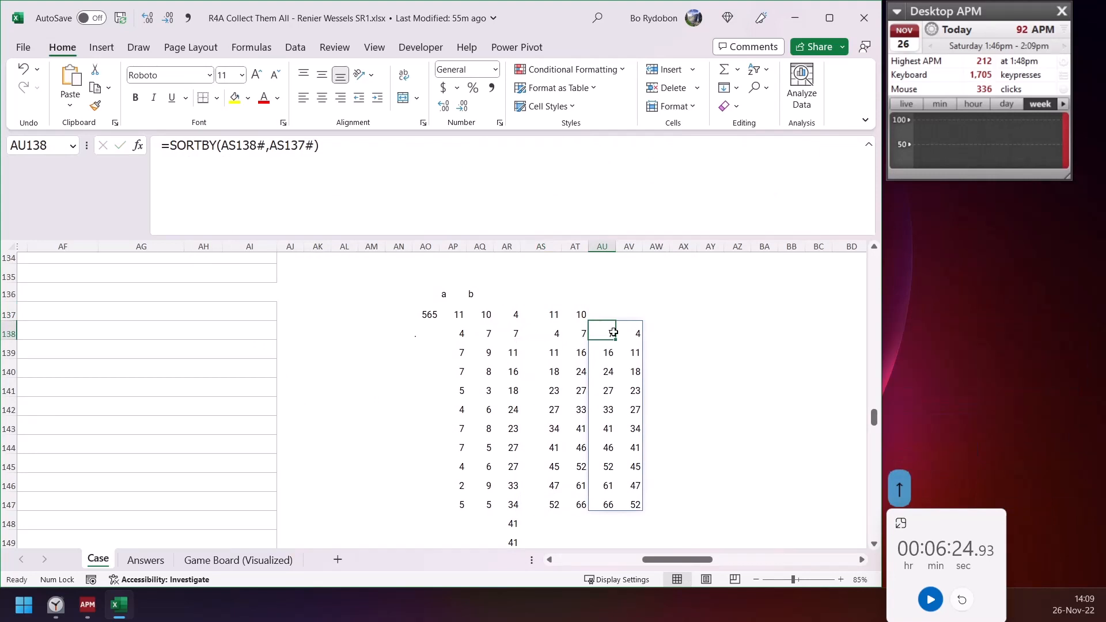
click(491, 315)
click(611, 337)
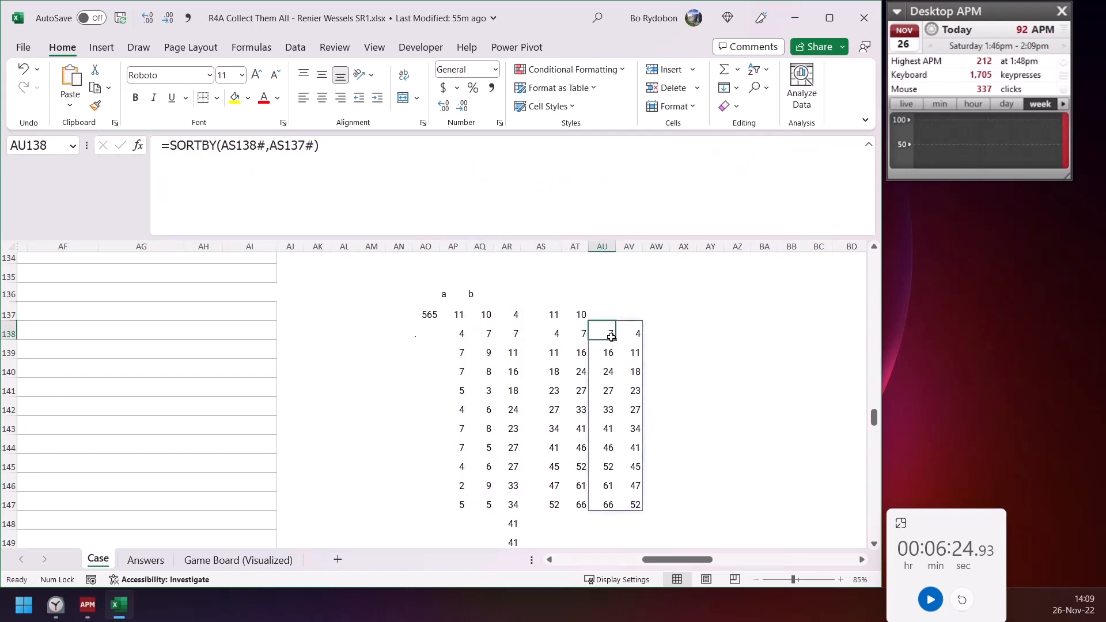
click(555, 315)
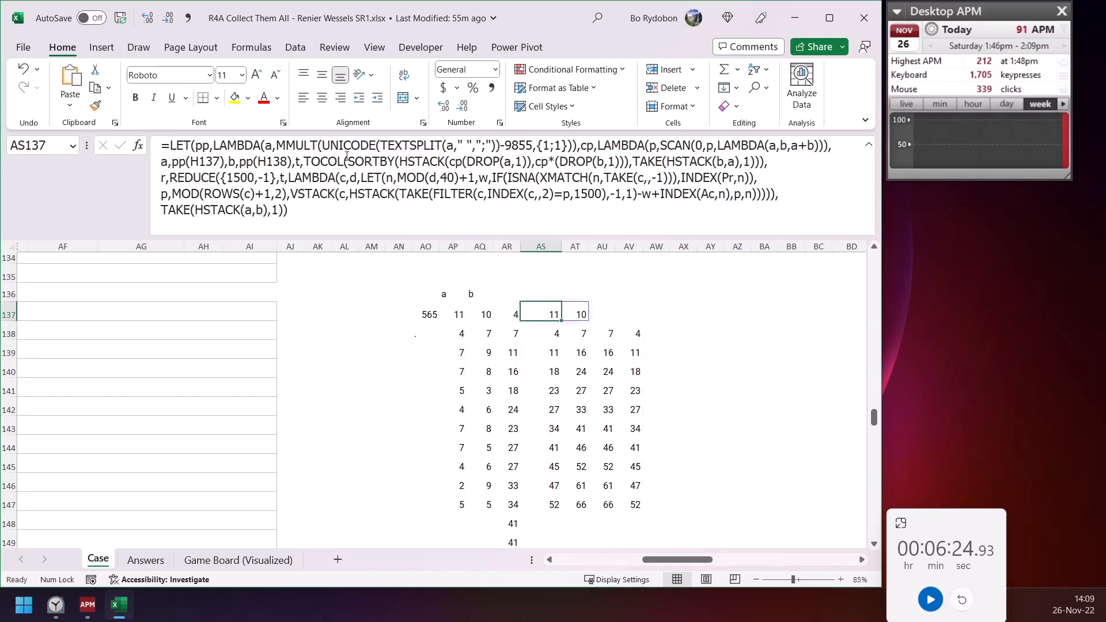
click(612, 335)
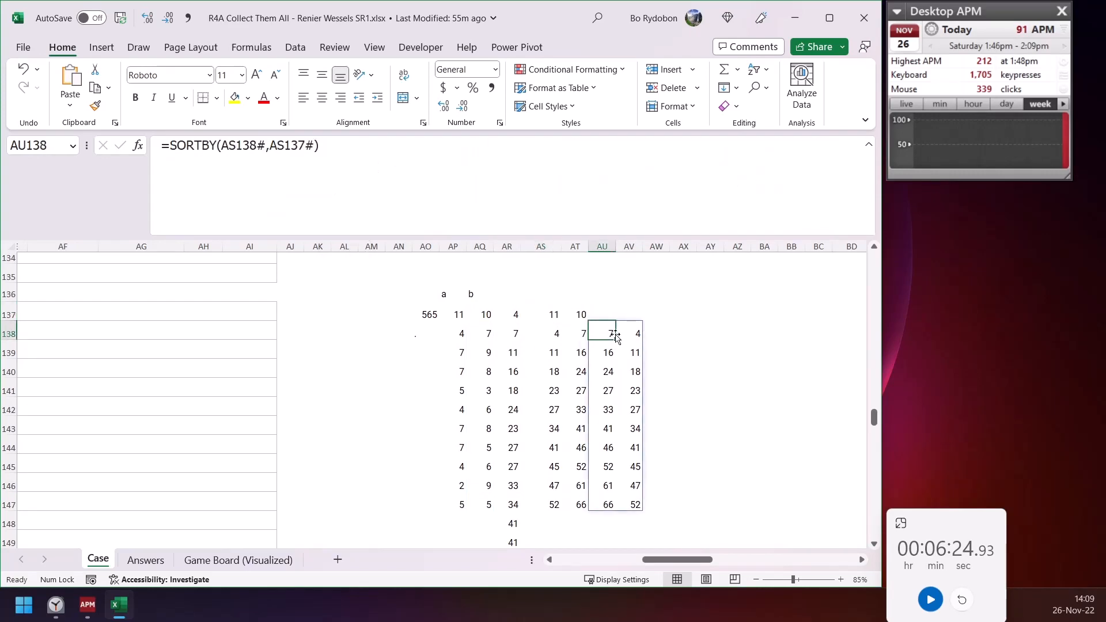
key(Delete)
click(555, 332)
Copy the AS138 formula text, leaving the cell unchanged
drag(335, 215, 162, 144)
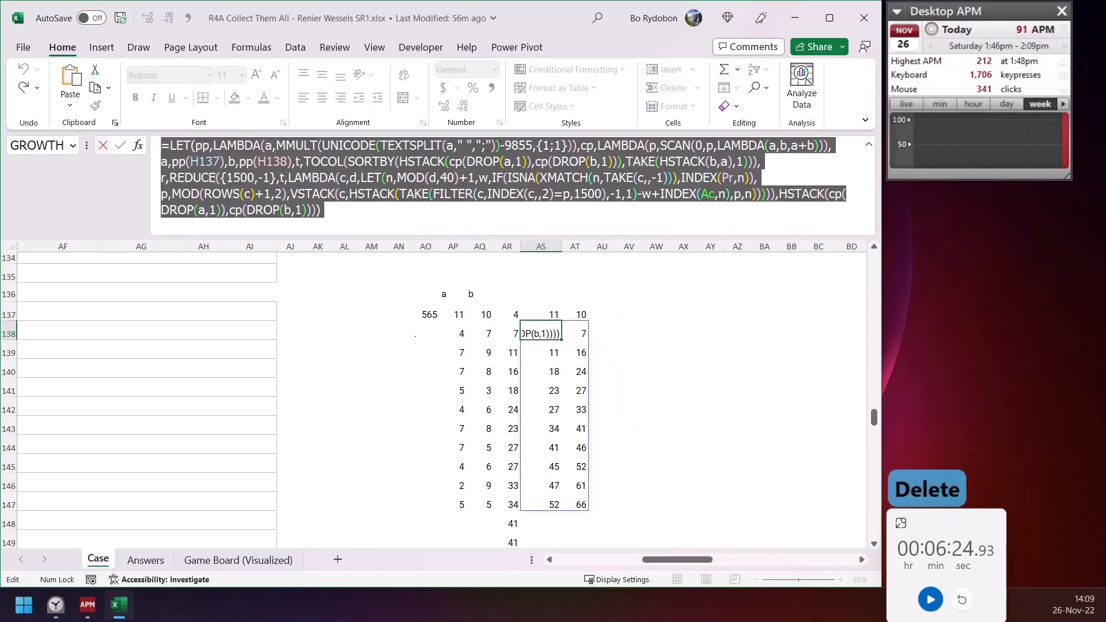
key(ctrl+c)
key(Escape)
click(606, 331)
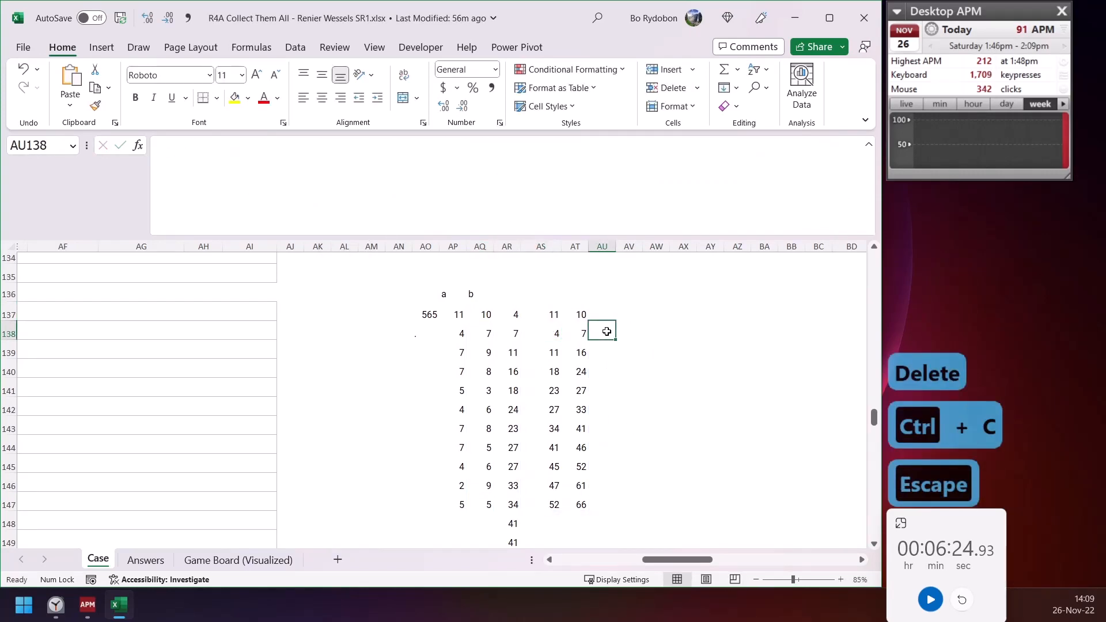
Multi-select the t values in AR137 through AR142 to check their sum
click(512, 311)
ctrl+click(516, 334)
ctrl+click(514, 369)
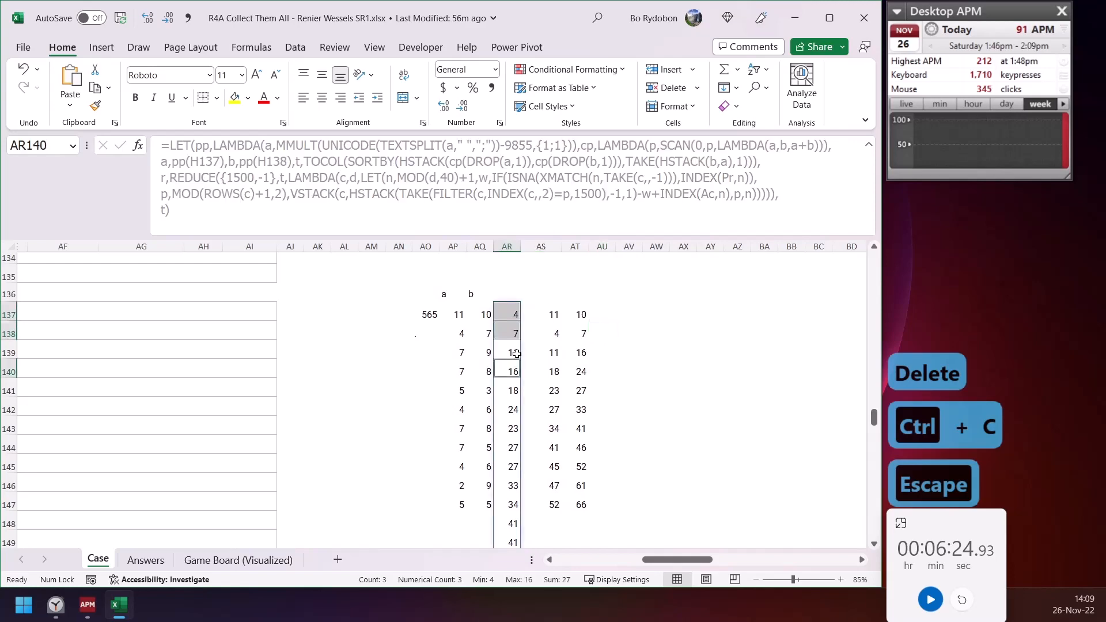
ctrl+click(516, 352)
click(511, 314)
ctrl+click(512, 333)
ctrl+click(511, 369)
ctrl+click(511, 401)
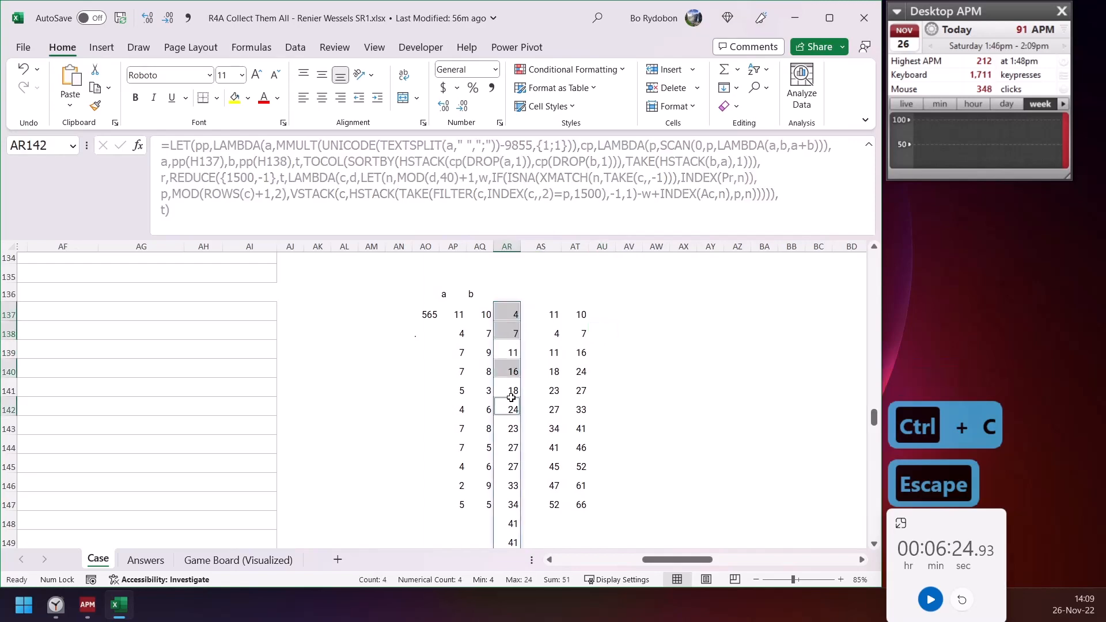
ctrl+click(511, 354)
click(550, 308)
Move the t results spill from AR137 to AU137 and label AU136 'T'
click(507, 310)
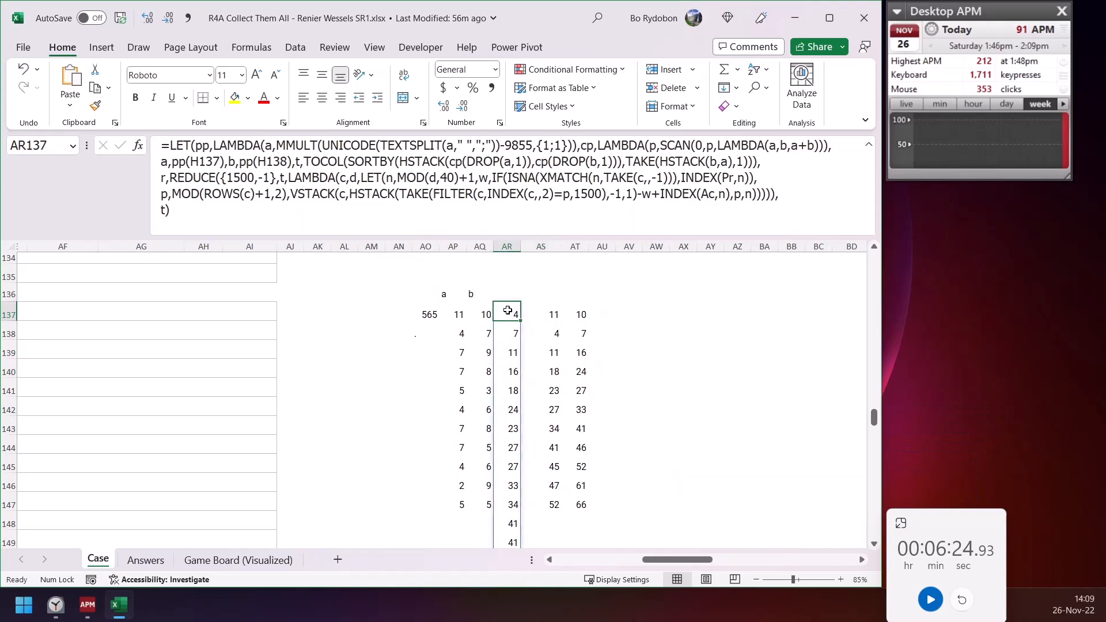
drag(507, 301, 600, 303)
click(600, 295)
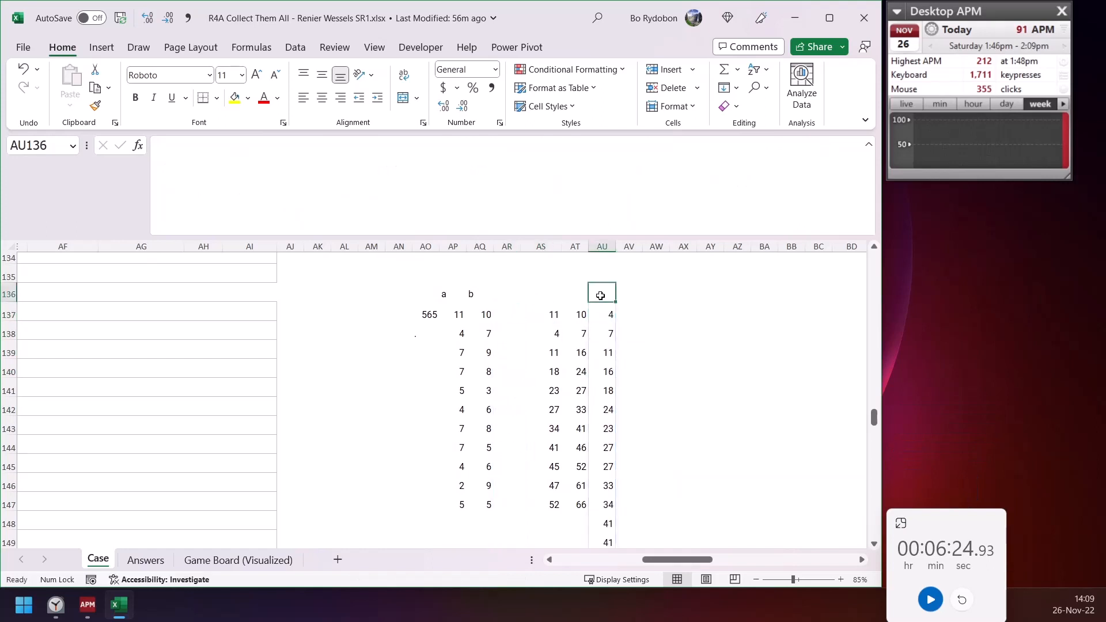
text(T)
key(Return)
click(294, 161)
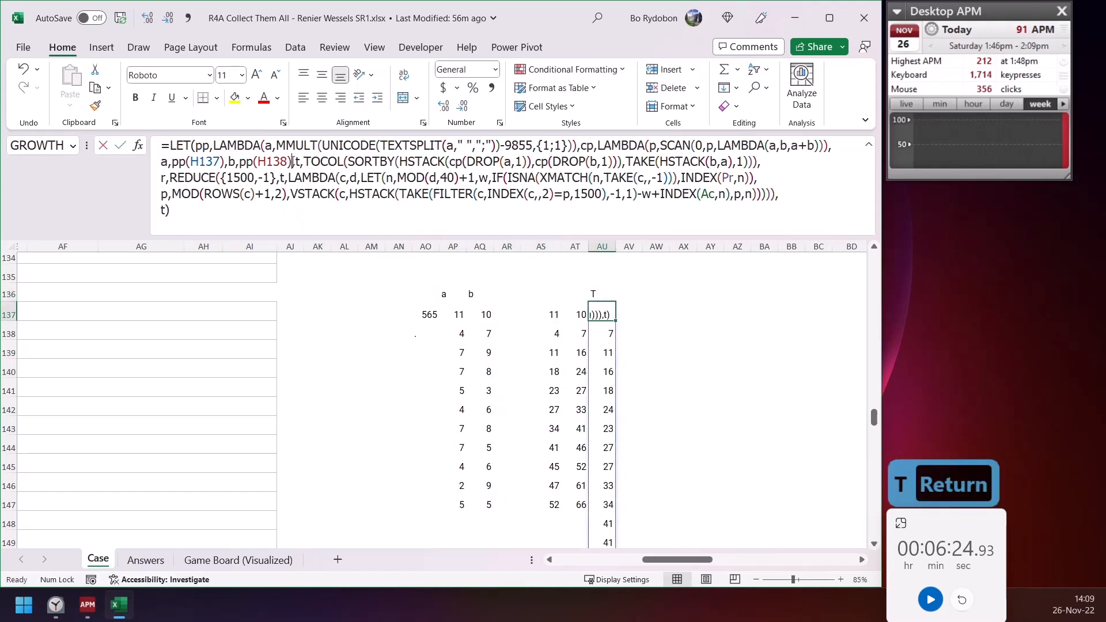
click(320, 161)
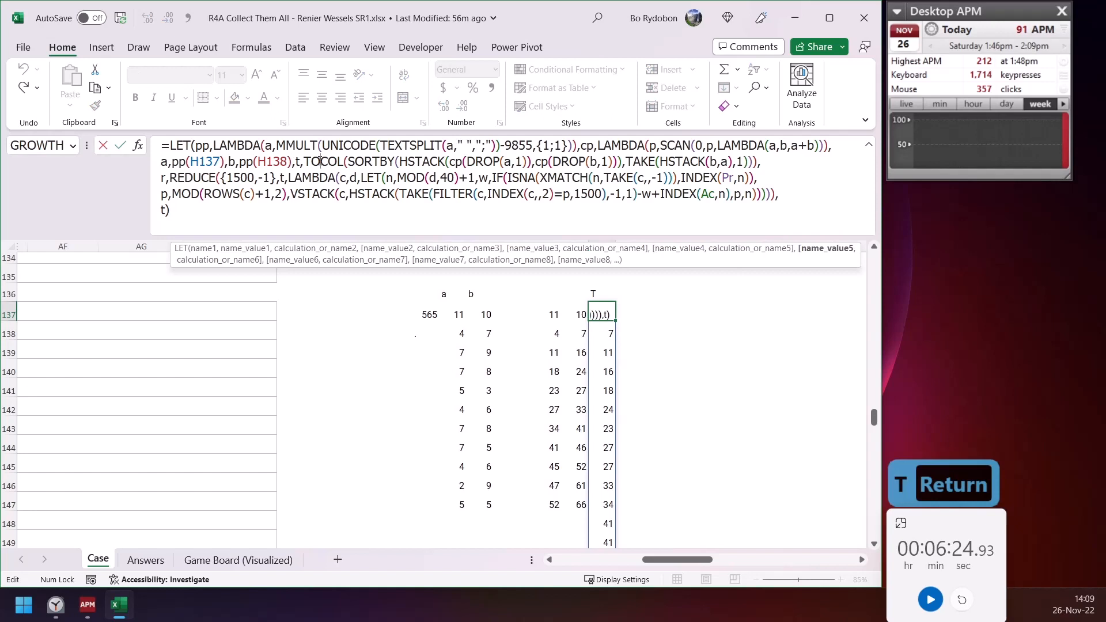
Review the REDUCE and LAMBDA parts of AU137's formula and copy the whole formula
click(195, 179)
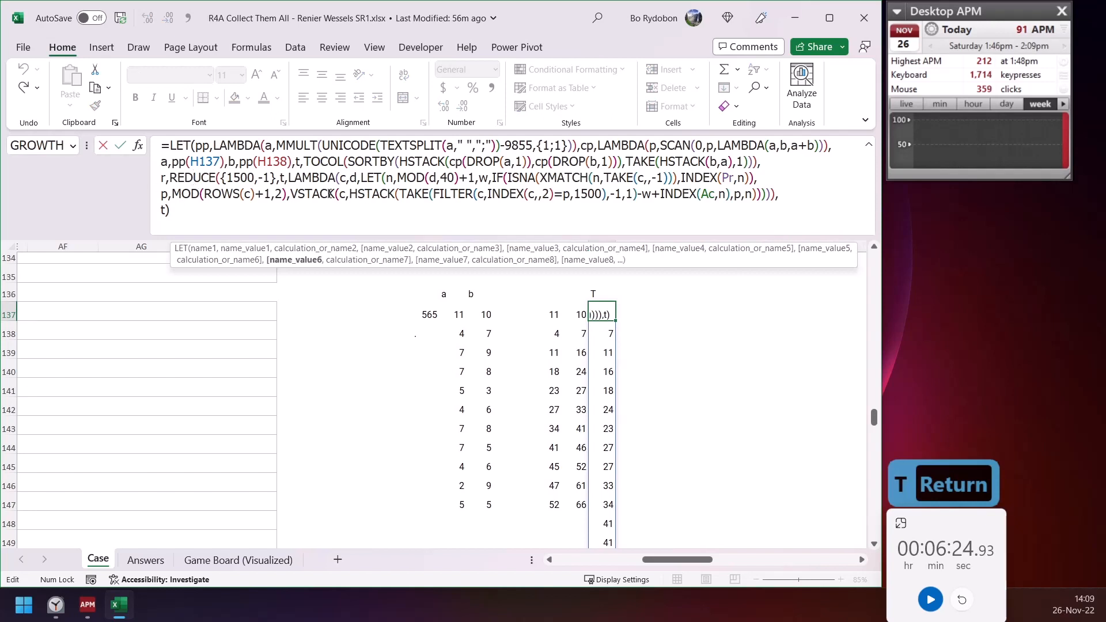
click(191, 178)
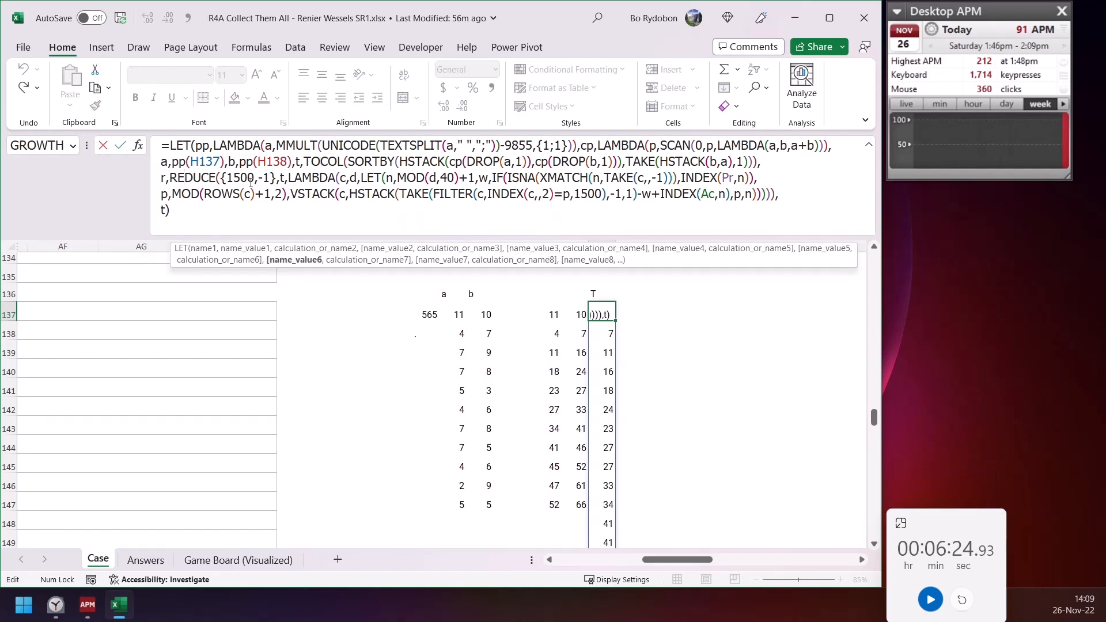
click(361, 178)
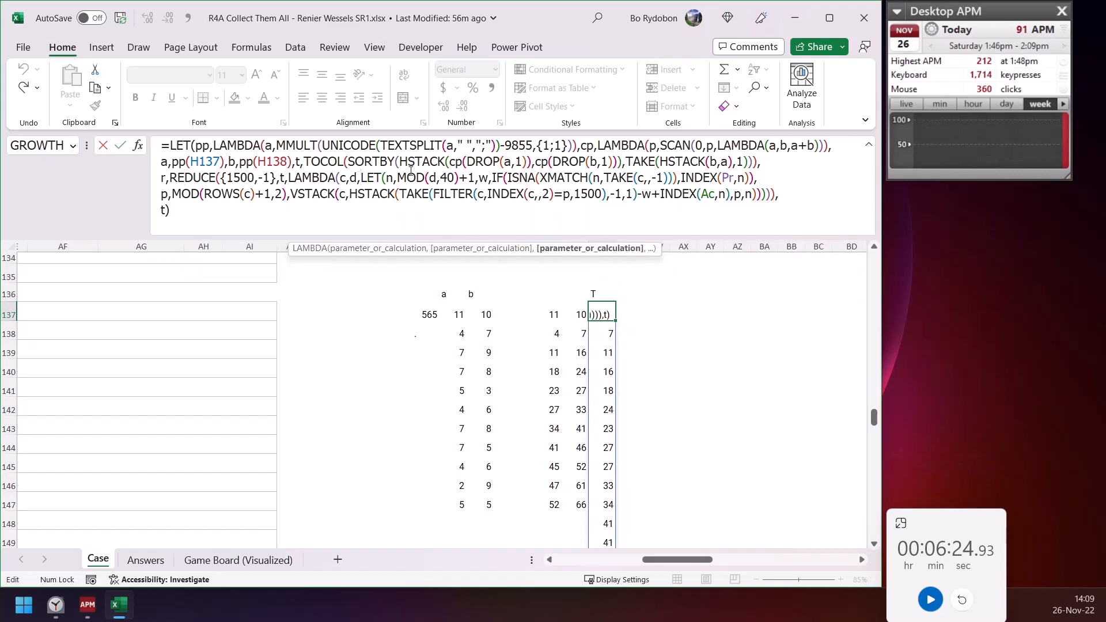
key(Escape)
drag(200, 213, 158, 143)
key(ctrl+c)
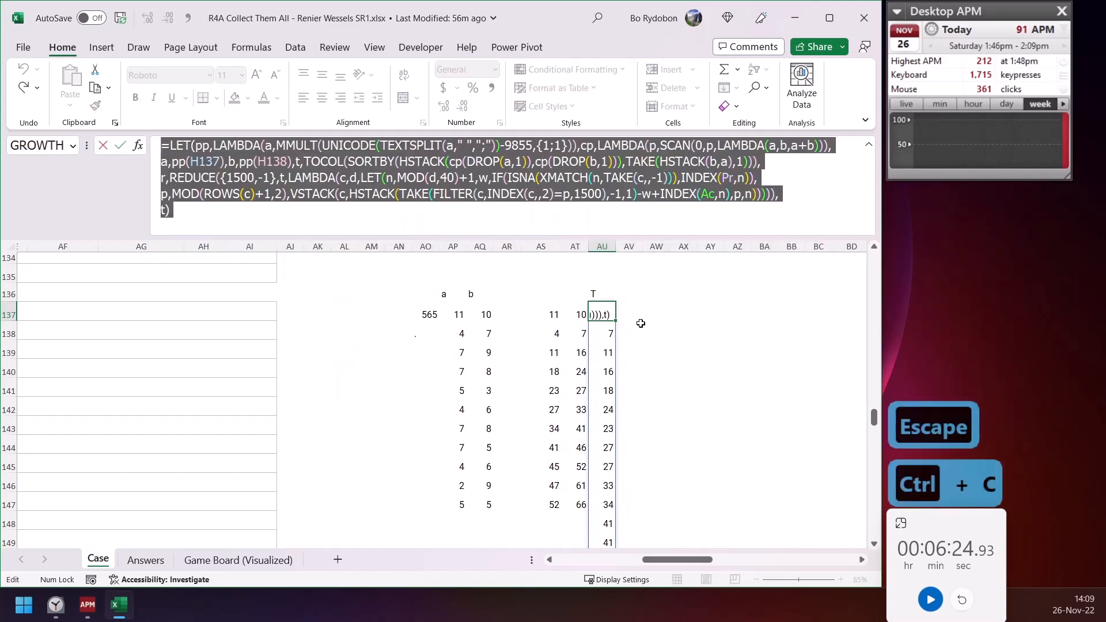
key(Escape)
Paste the LET formula into AV137 and change its returned t to r
click(627, 315)
click(464, 181)
key(ctrl+v)
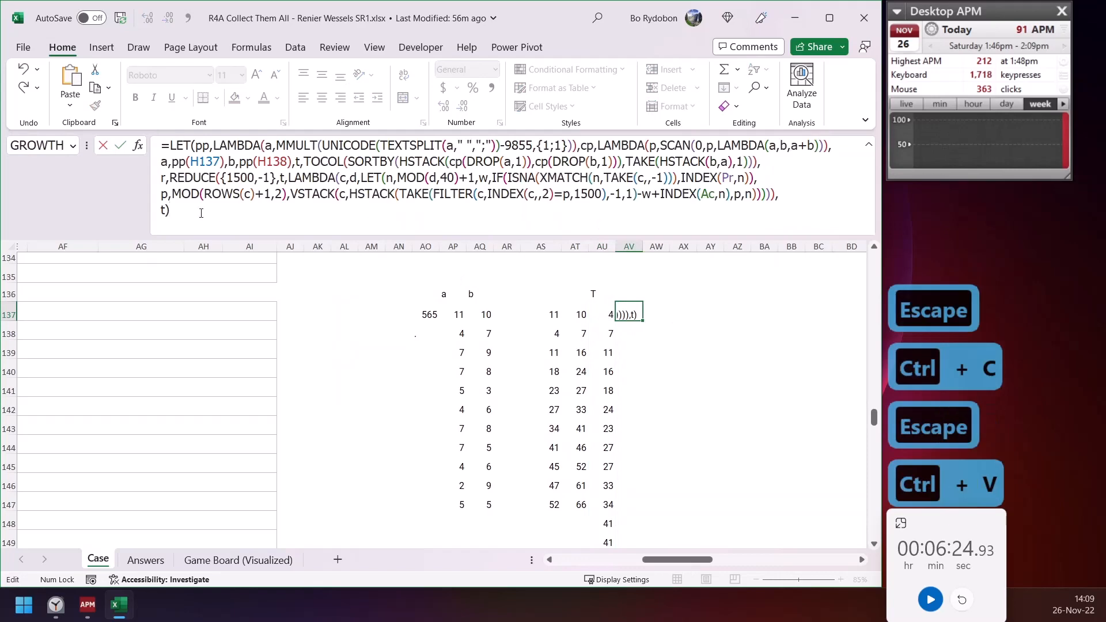
key(Return)
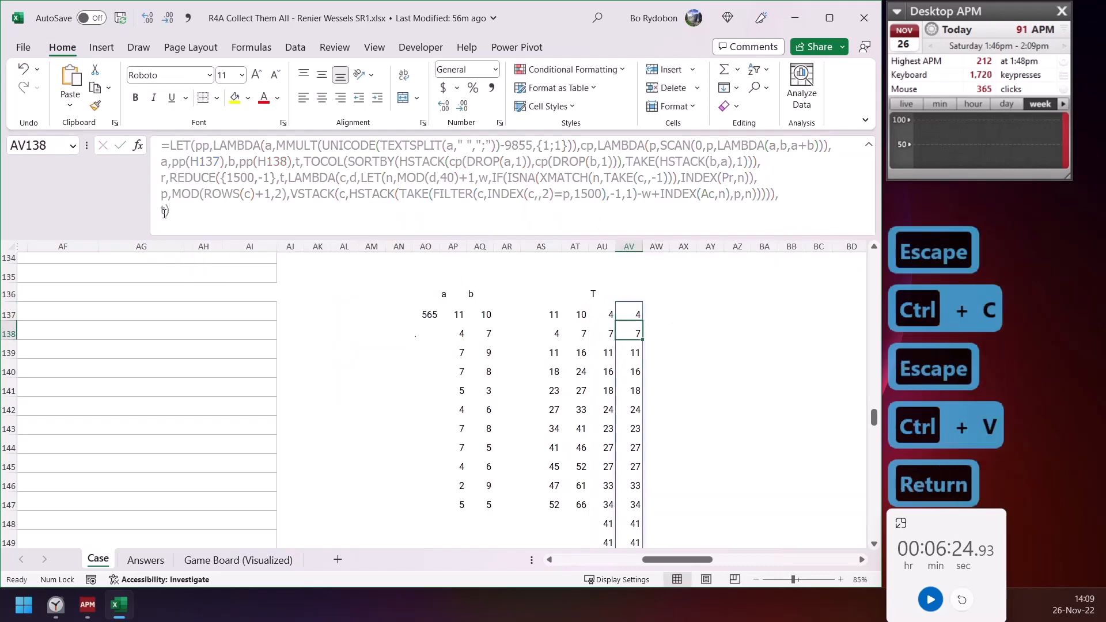
key(Up)
click(169, 212)
key(Insert)
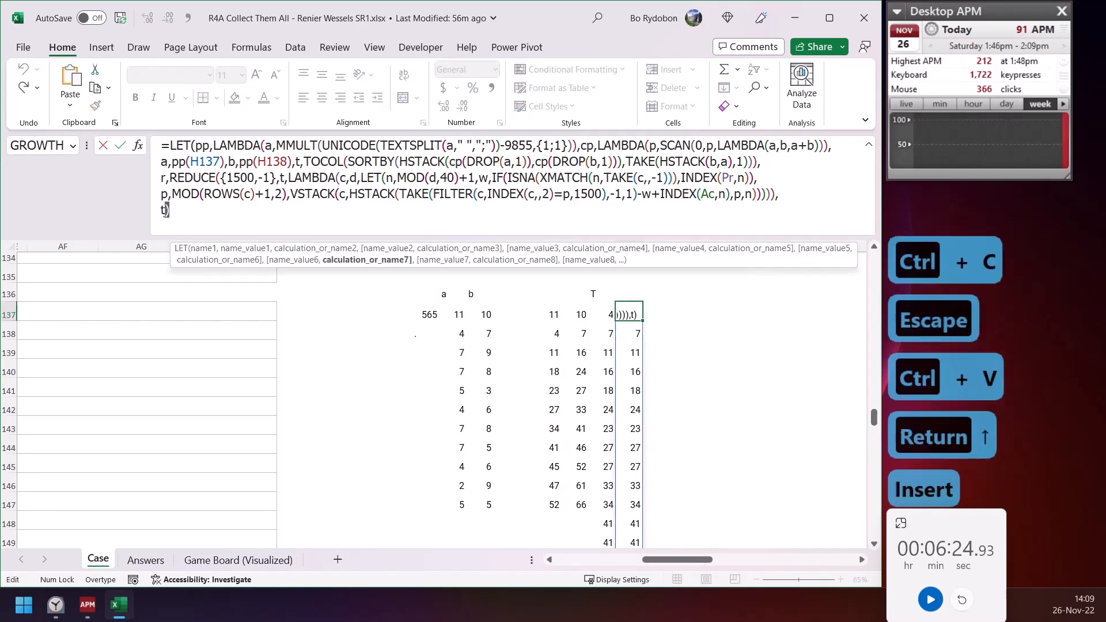
key(BackSpace)
key(BackSpace)
text(r))
key(Return)
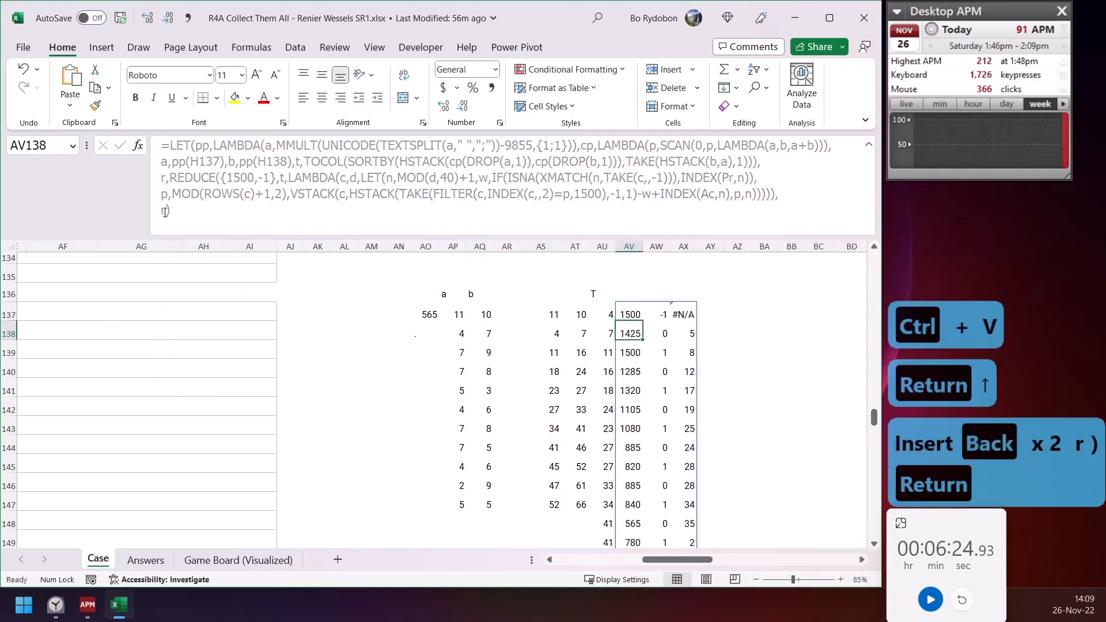
key(Up)
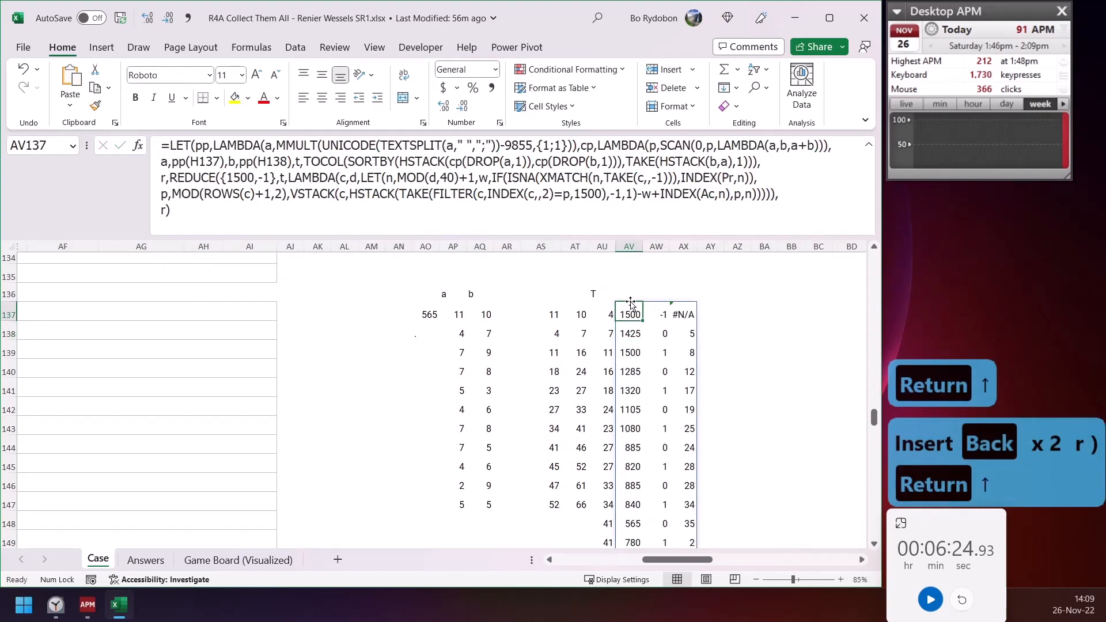
Move the r results up to start at AV136 and check the values below
drag(631, 305, 627, 455)
click(622, 327)
click(552, 316)
click(628, 295)
click(630, 333)
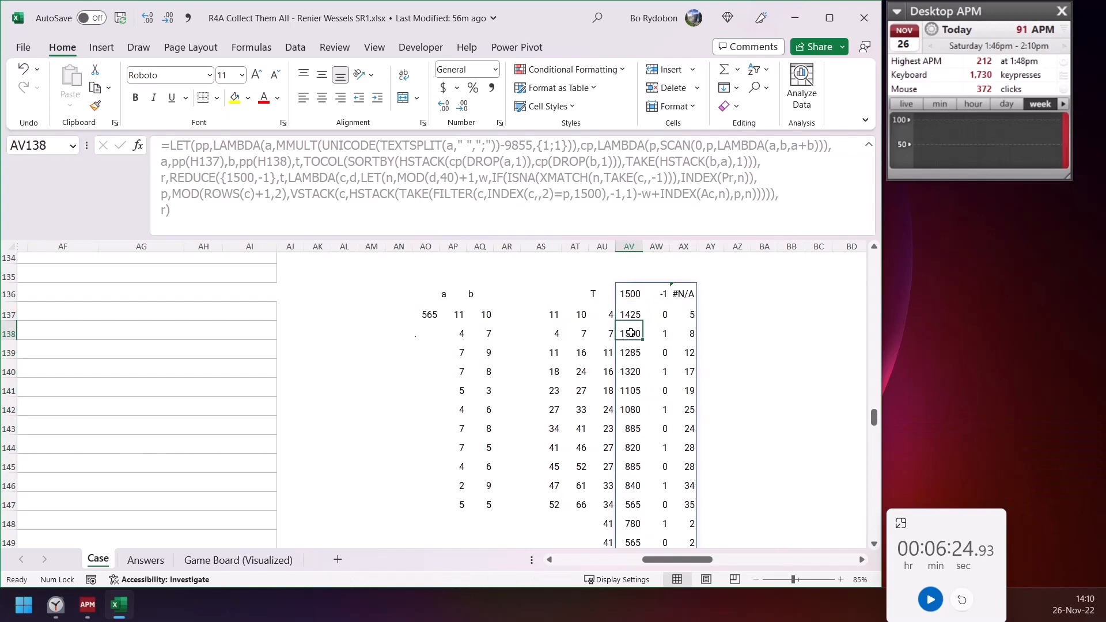
click(634, 315)
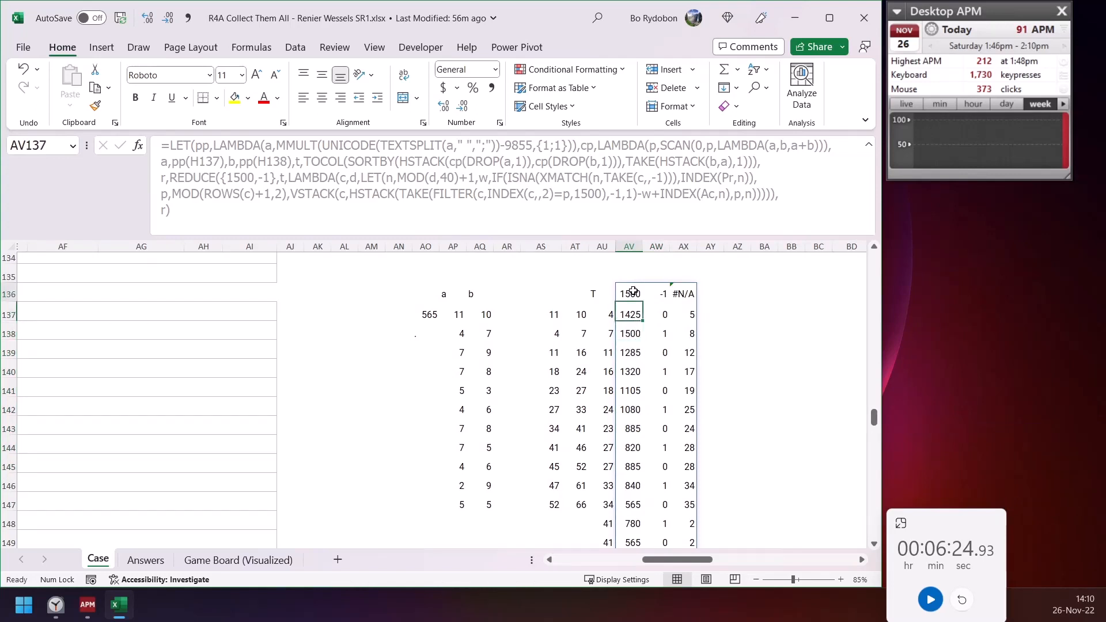
click(633, 294)
Inspect the FILTER and INDEX conditions in AV136's formula, then select AY139
click(450, 193)
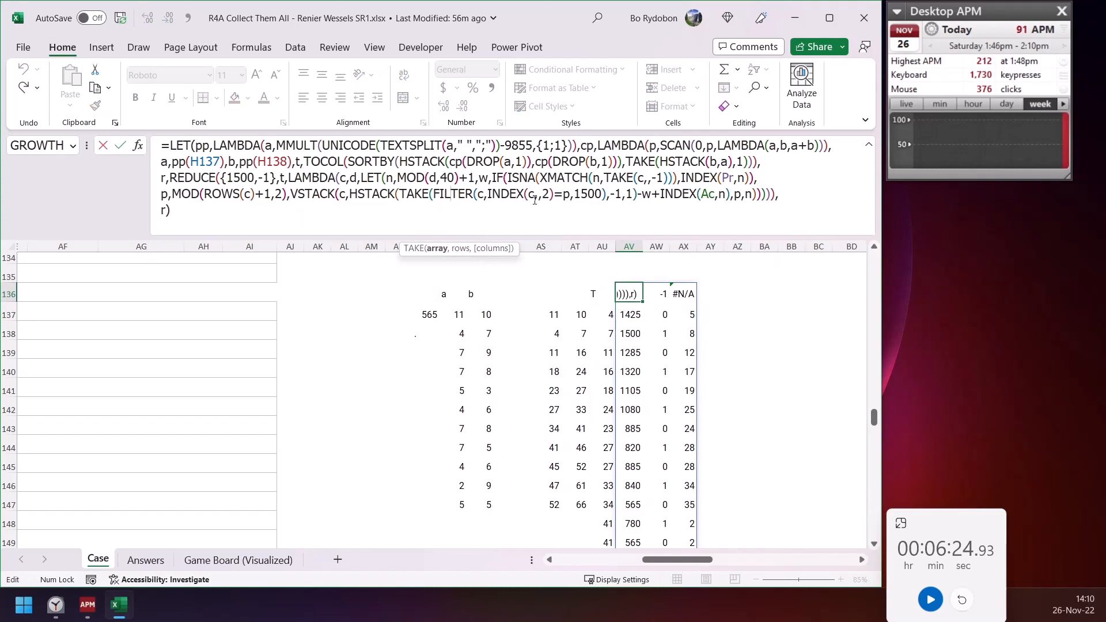
click(437, 248)
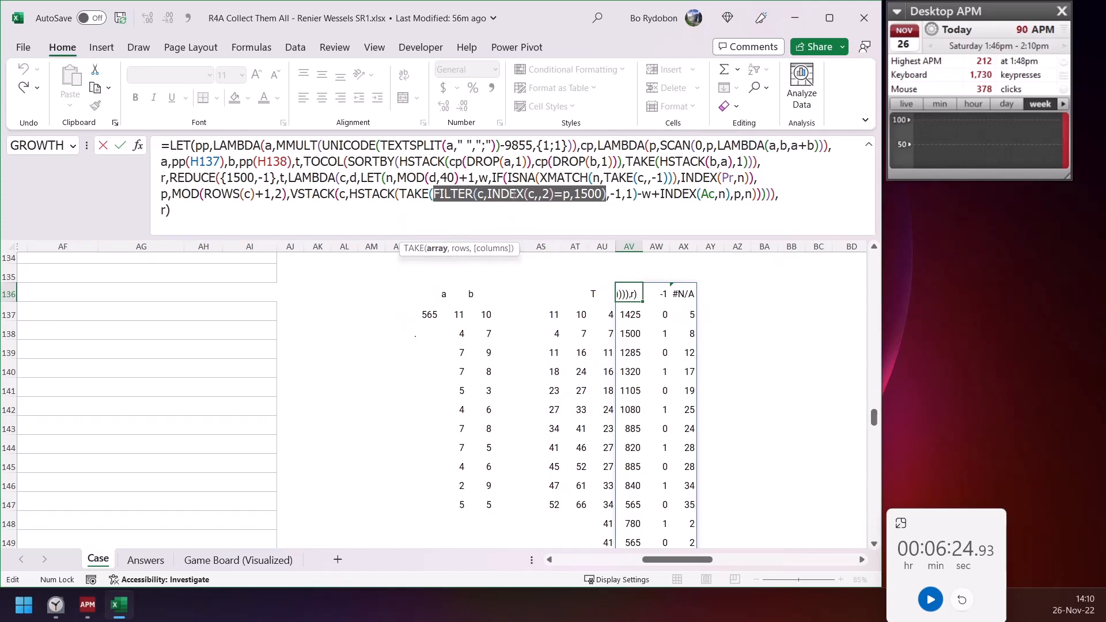
click(513, 194)
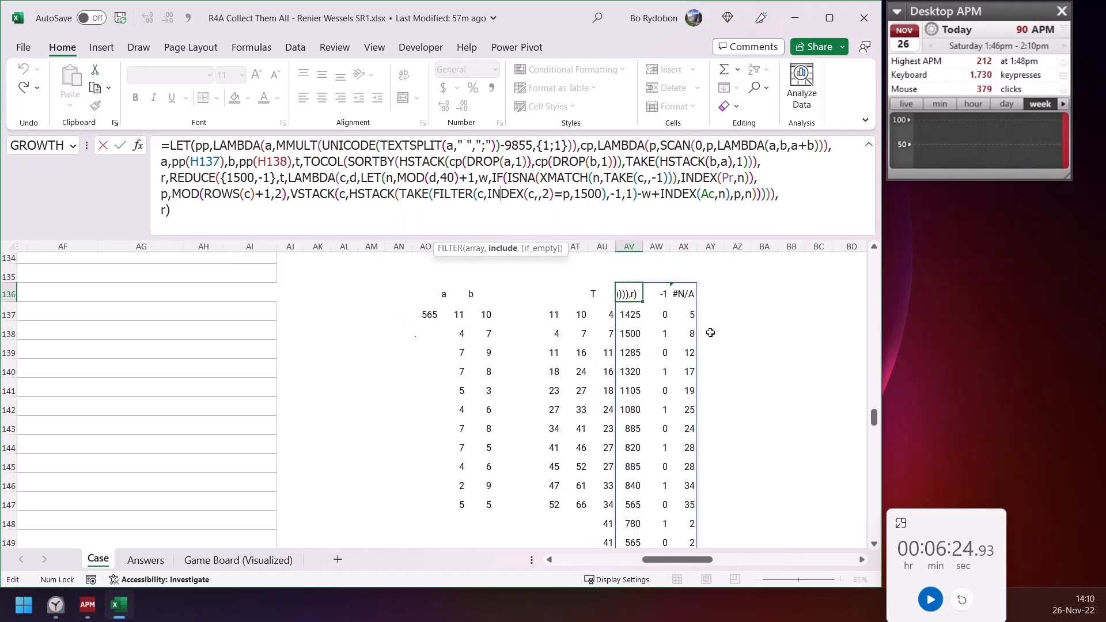
key(Escape)
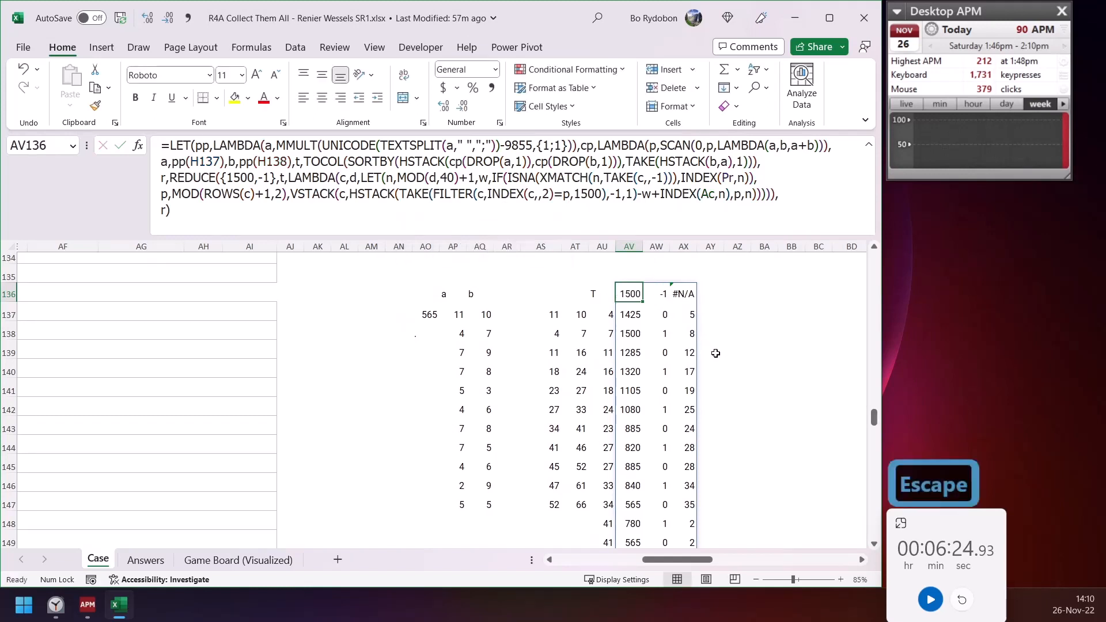
click(715, 349)
key(Left)
key(Left)
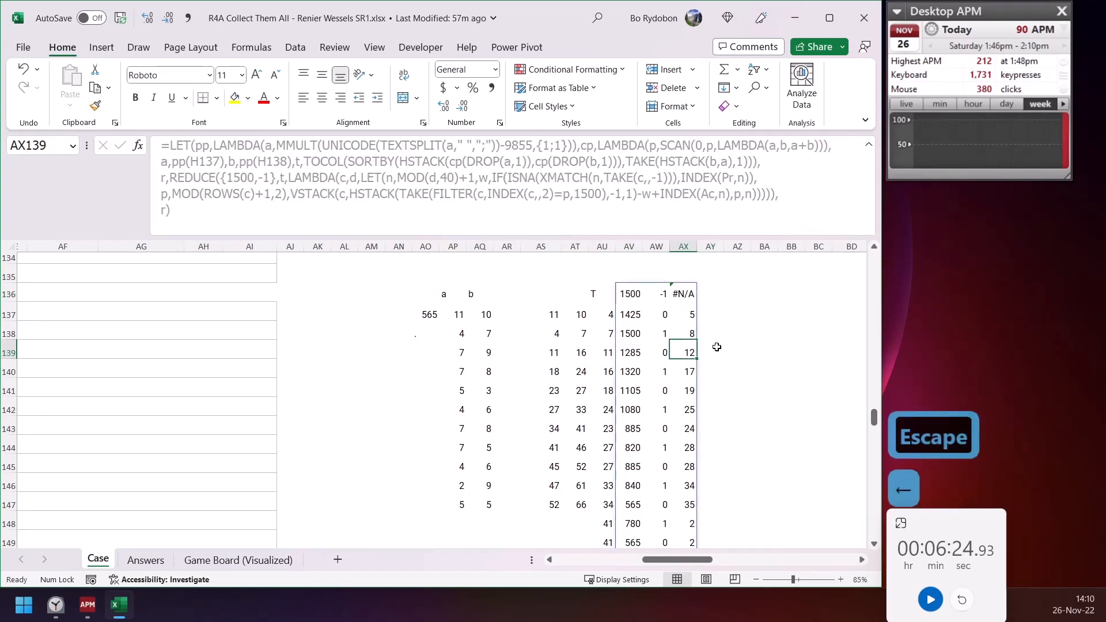
key(Right)
key(Right)
In AY139 begin a FILTER formula over the results block AV$136:AX138
text(=)
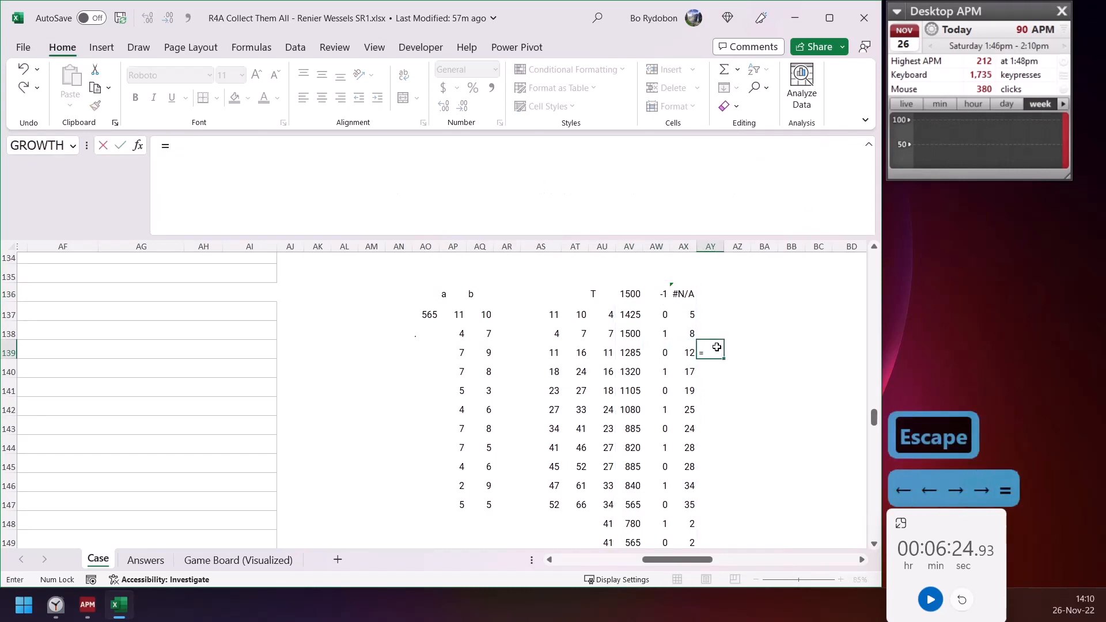
text(filter)
key(Tab)
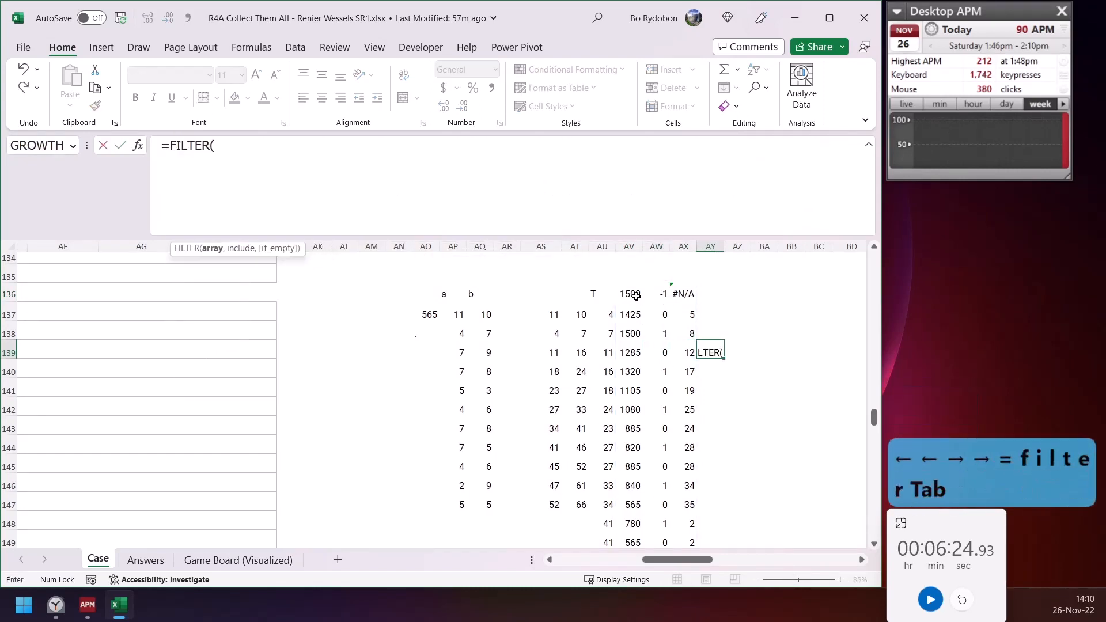
drag(636, 296, 689, 334)
key(F4)
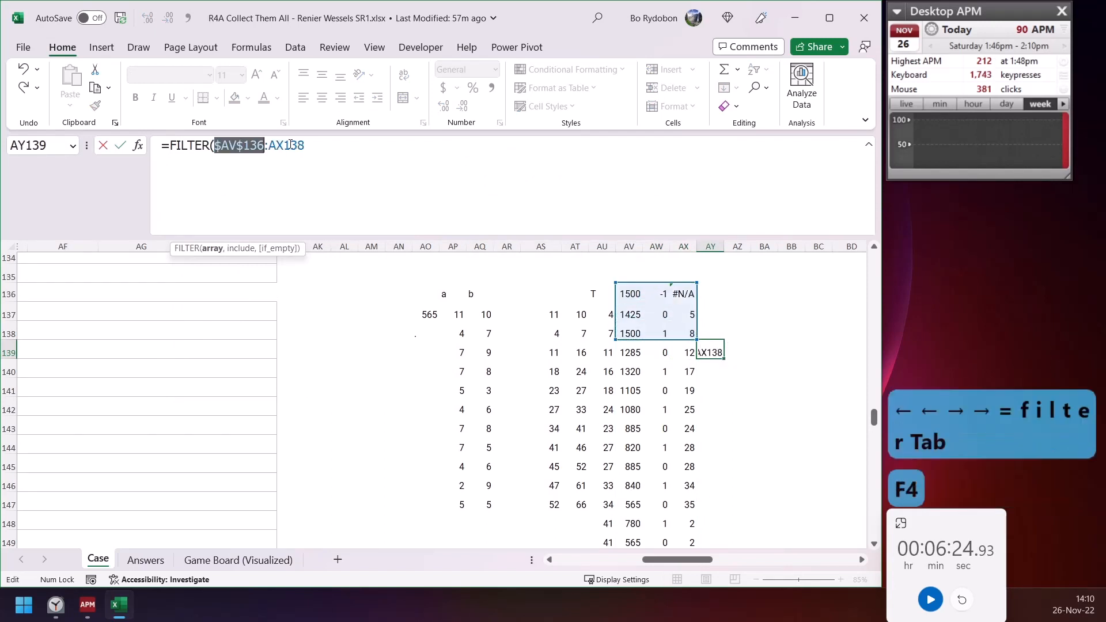
key(F4)
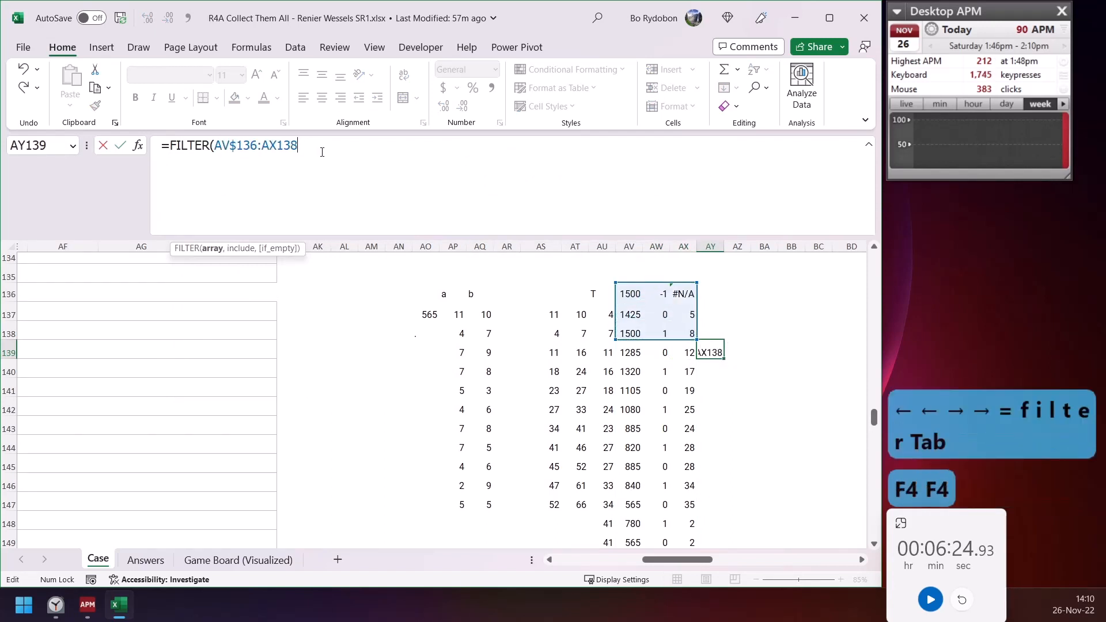
text(,)
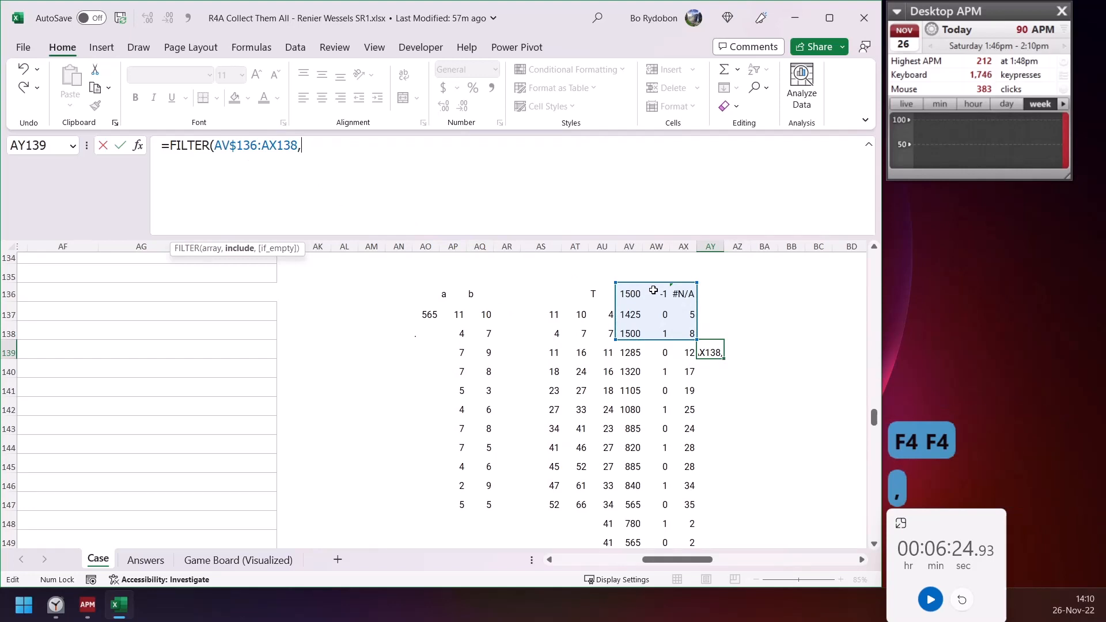
Add the condition AW$136:AW138=AW139 and enter the FILTER formula
drag(663, 294, 662, 334)
click(304, 145)
key(F4)
key(F4)
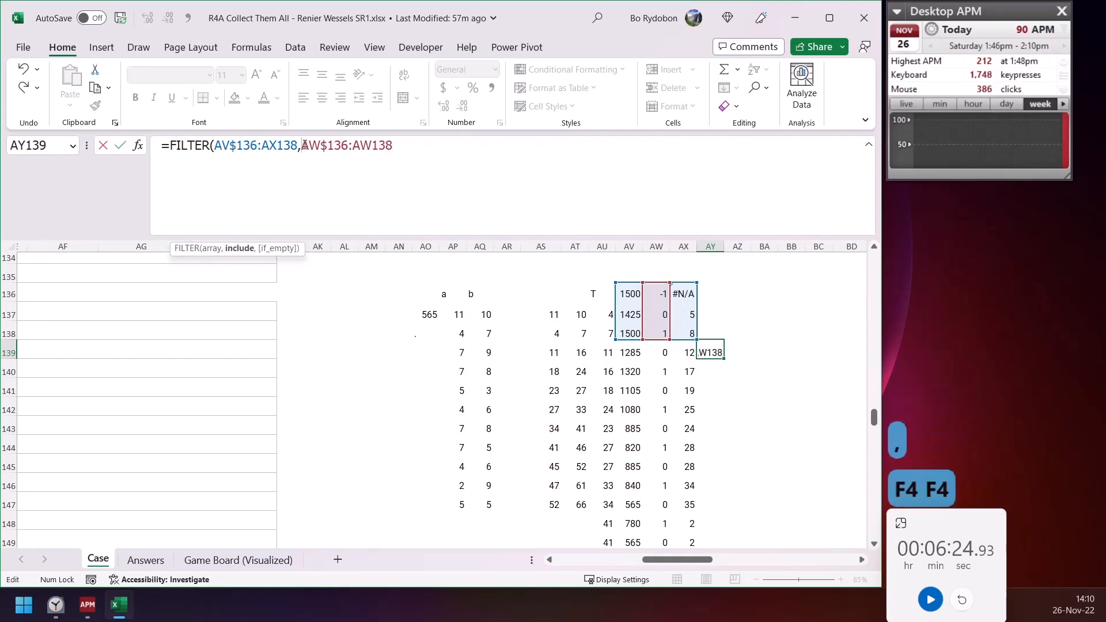
key(Down)
text(=)
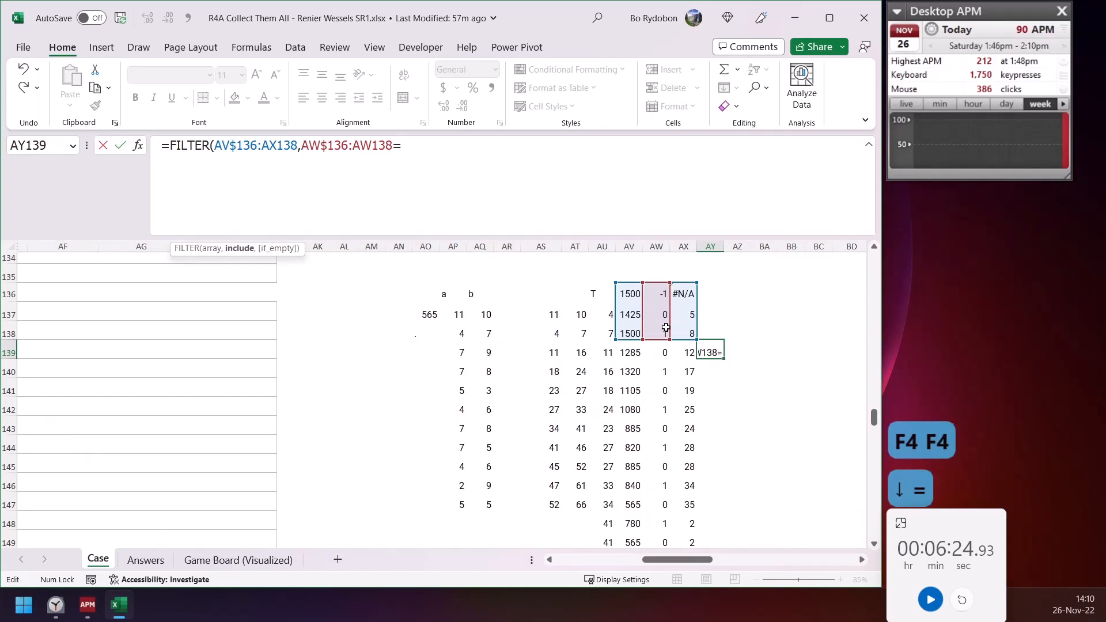
click(662, 352)
text())
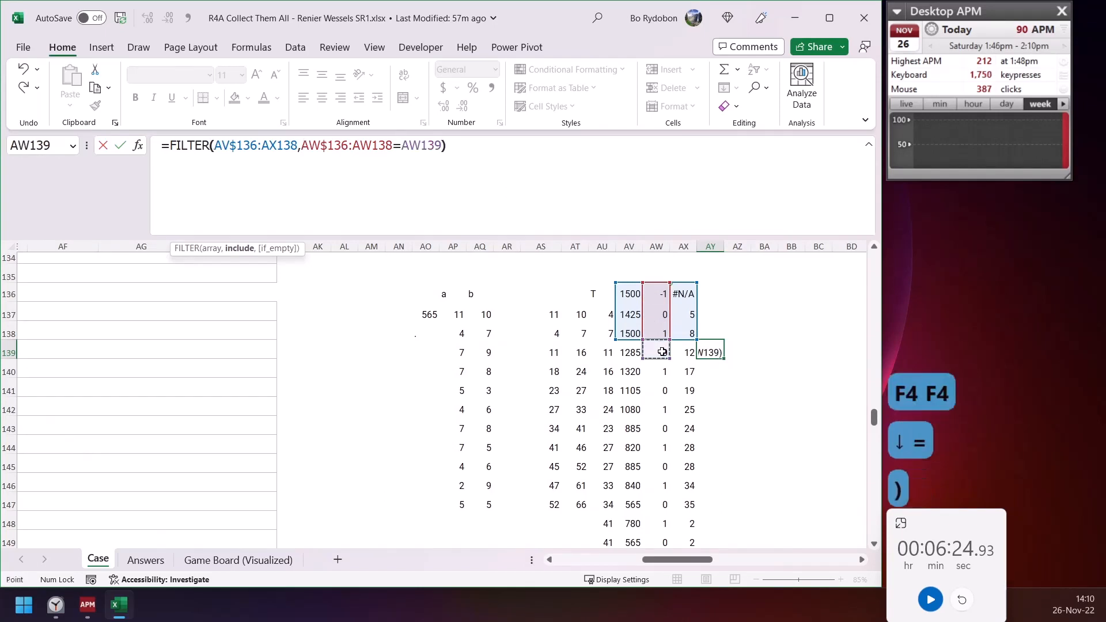
key(Return)
Fill the FILTER formula down to row 143, clear AY139:AY142, and check the spilled rows
key(Up)
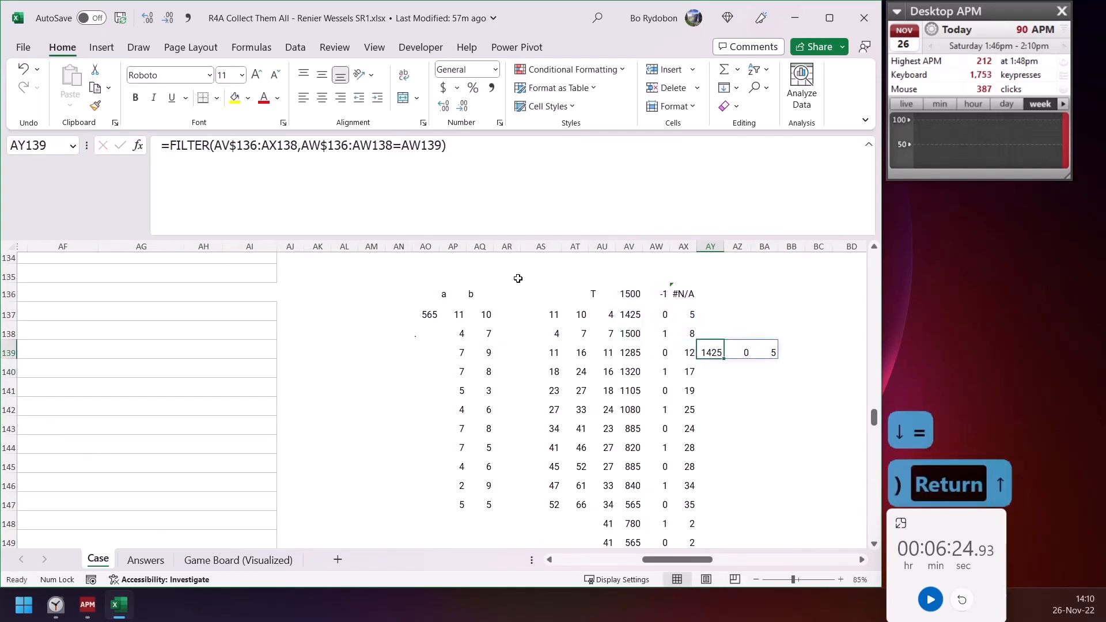
drag(725, 358, 724, 437)
drag(710, 350, 711, 409)
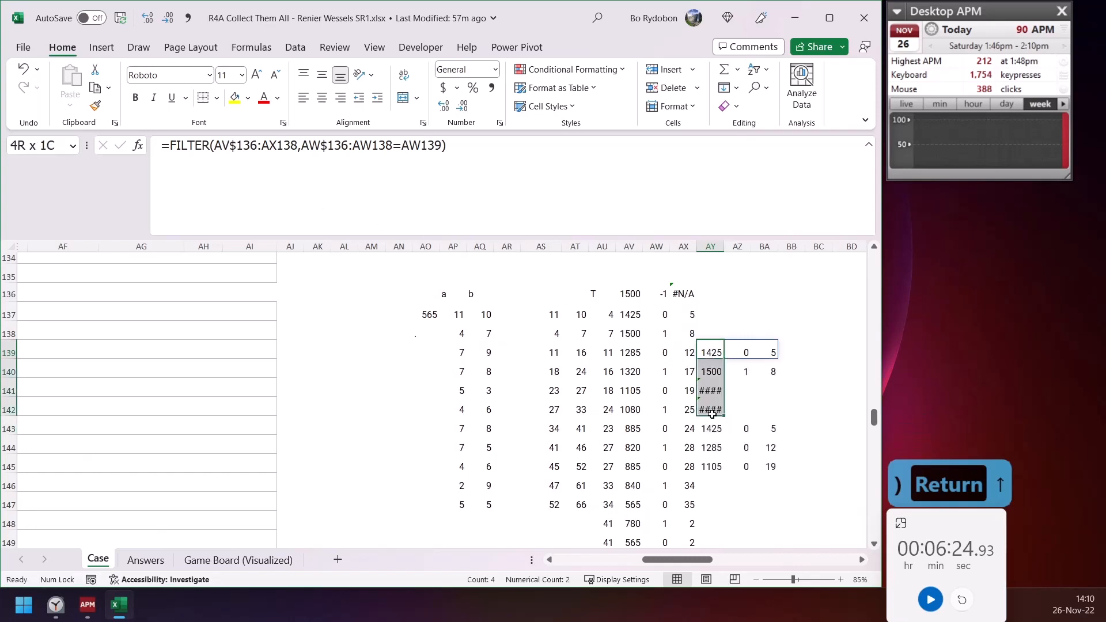
key(Delete)
click(711, 430)
click(711, 467)
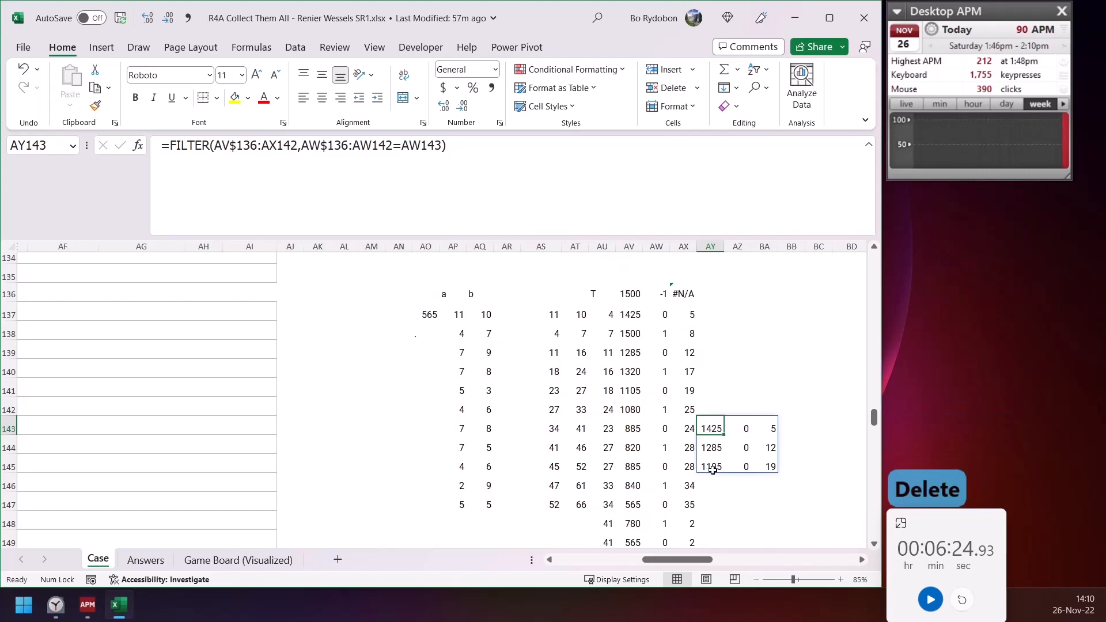
click(632, 390)
click(710, 427)
Wrap AY143's formula in TAKE(...,-1,1) so it returns 1105
click(172, 148)
text(take)
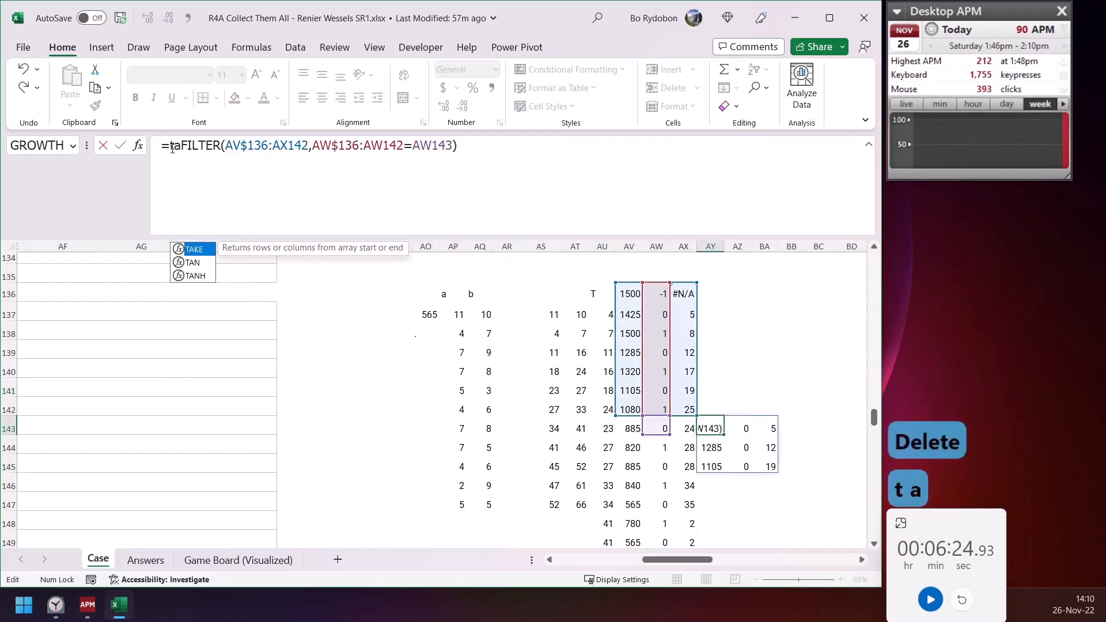
key(Tab)
key(Down)
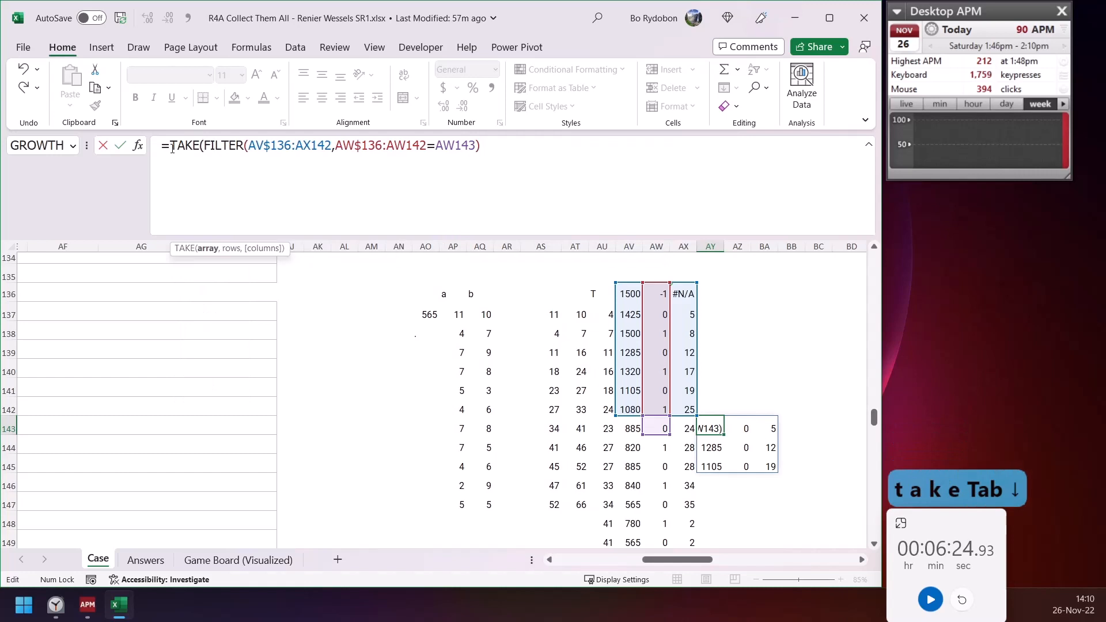
text(,-1)
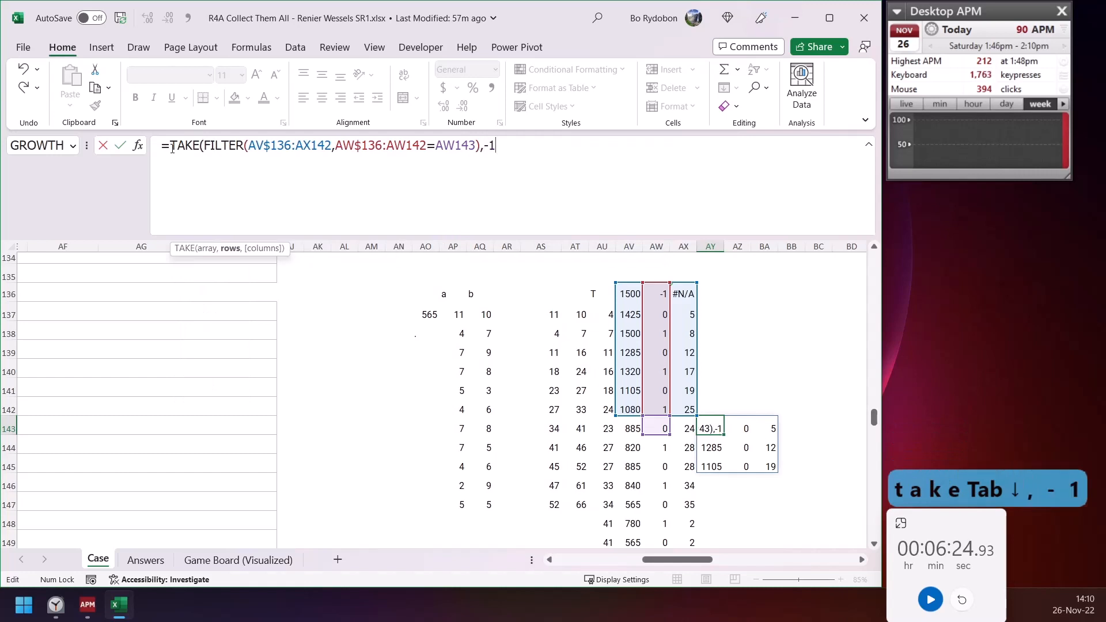
text(,1))
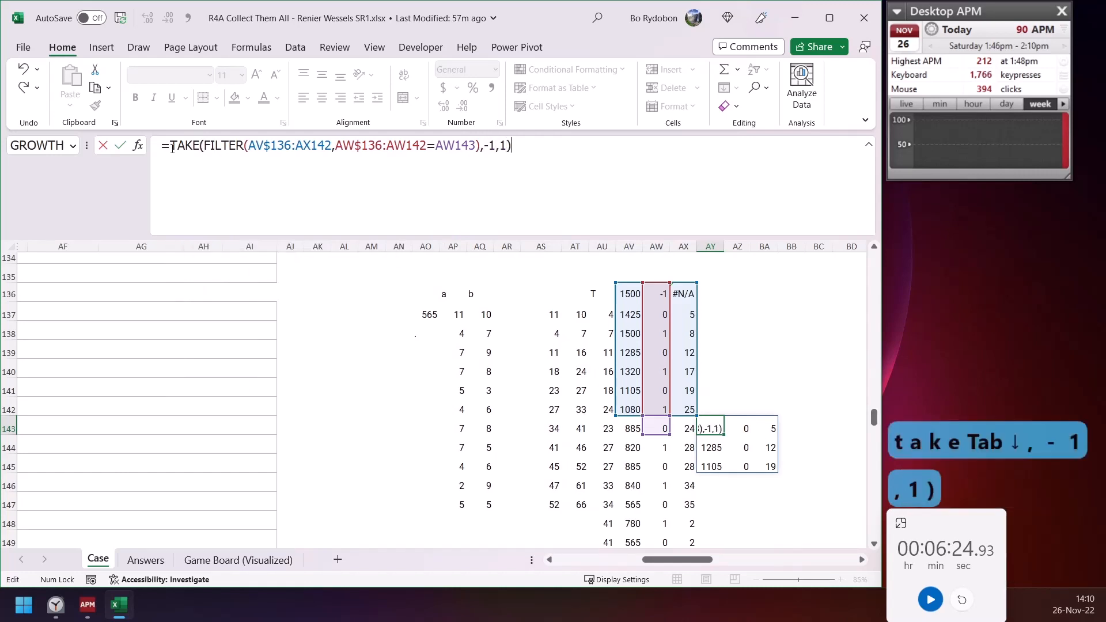
key(Return)
key(Up)
click(628, 391)
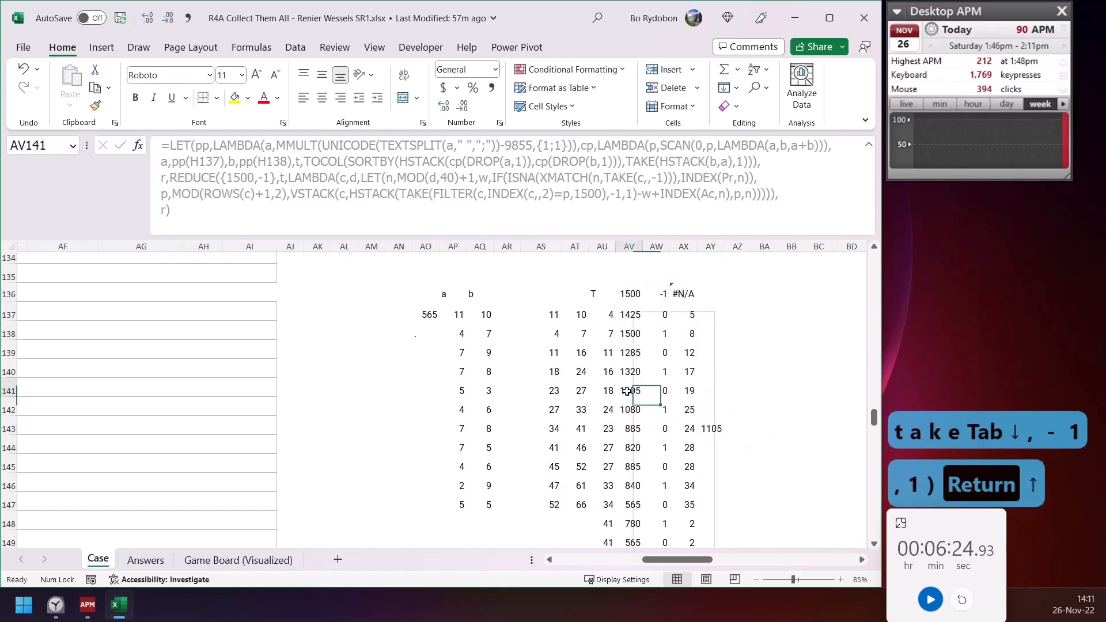
Review the LET formula's w term and cancel a started entry in AZ143, changing nothing
click(711, 428)
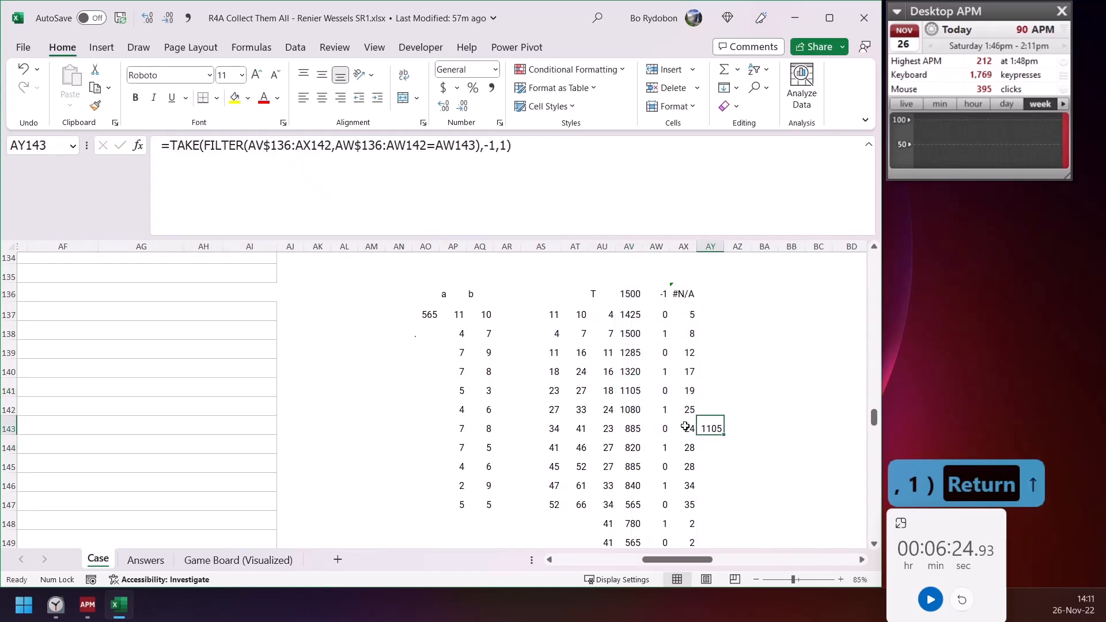
click(629, 293)
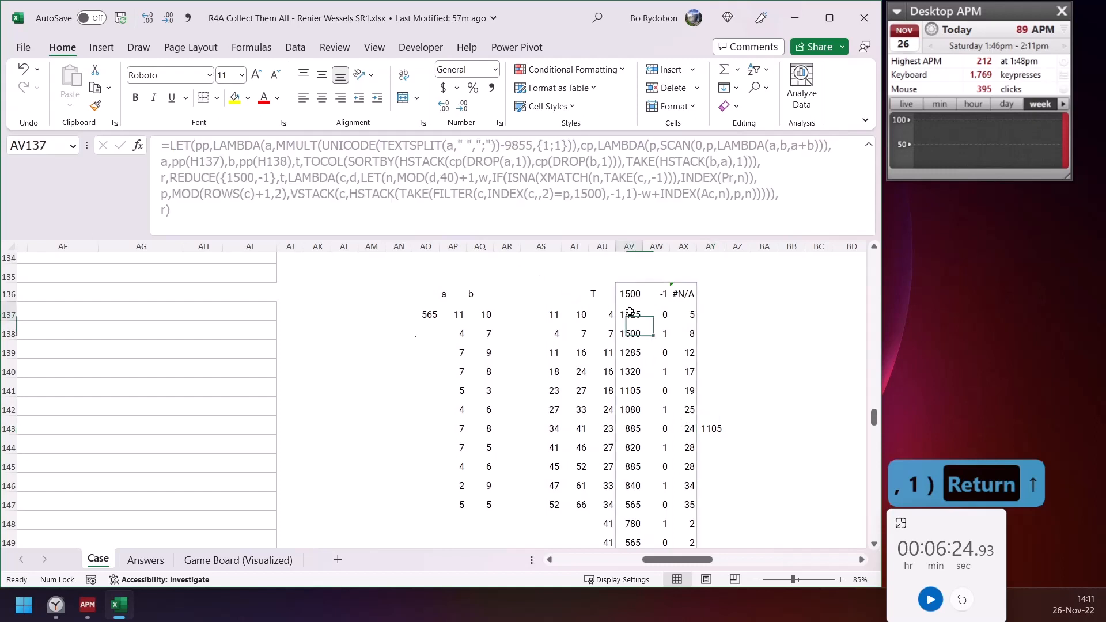
click(642, 197)
double_click(643, 195)
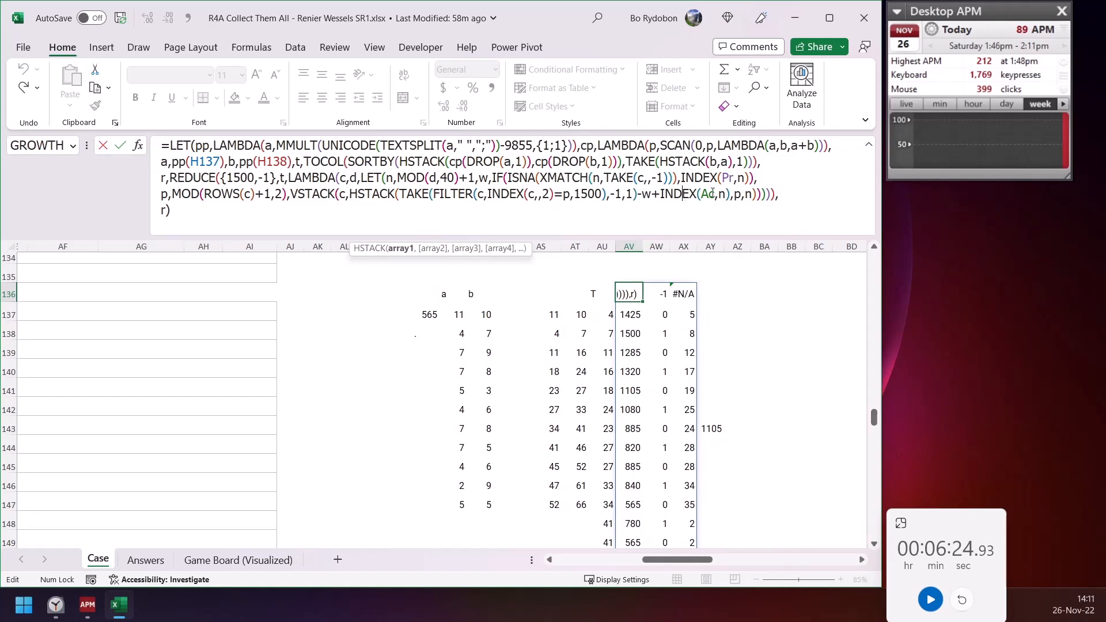
key(Escape)
click(711, 427)
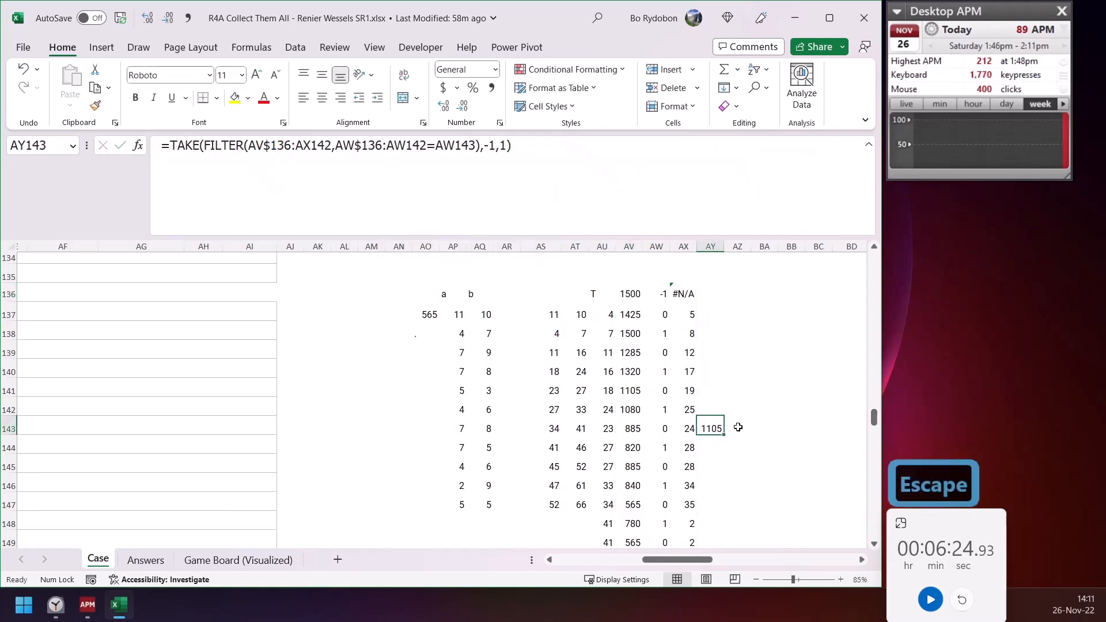
click(737, 428)
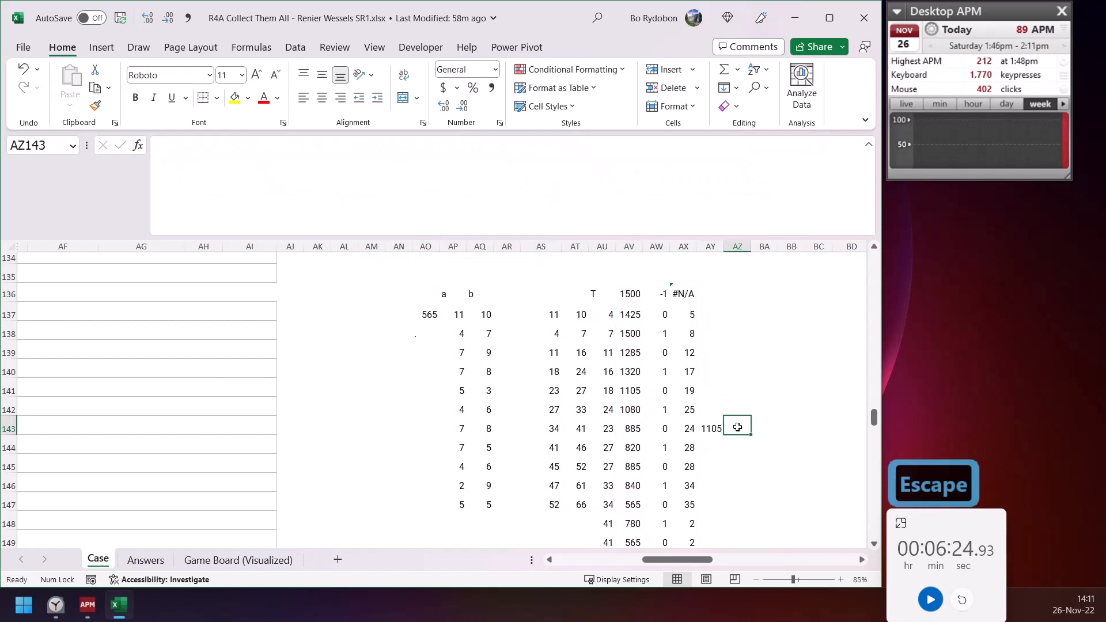
text(=)
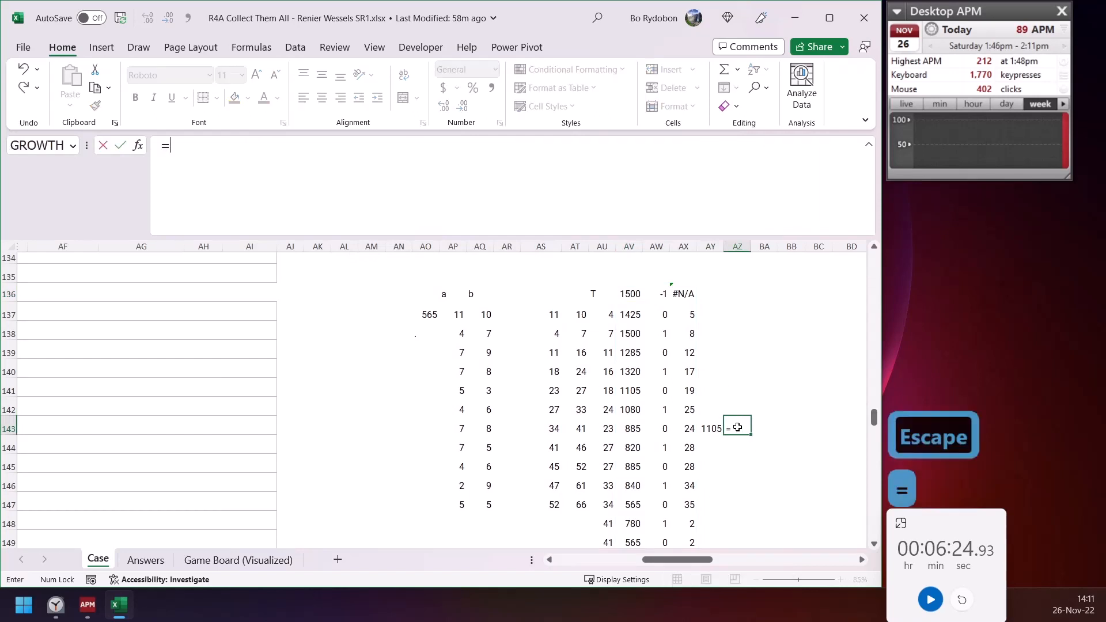
key(Escape)
Insert a blank column at AV before the results and give it the header N
click(605, 288)
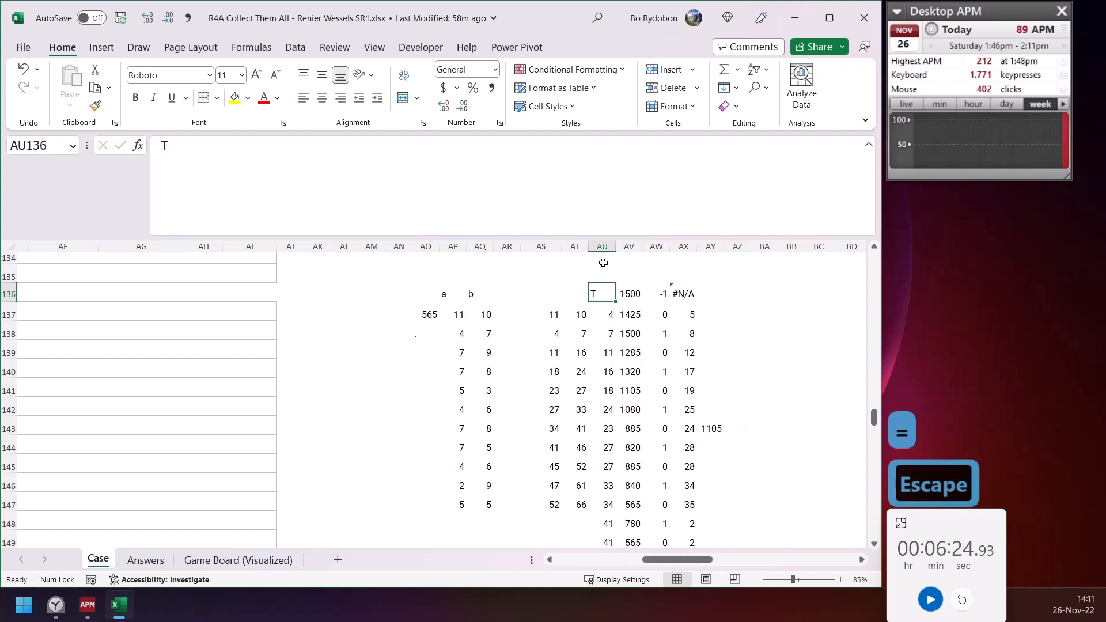
click(602, 245)
click(629, 247)
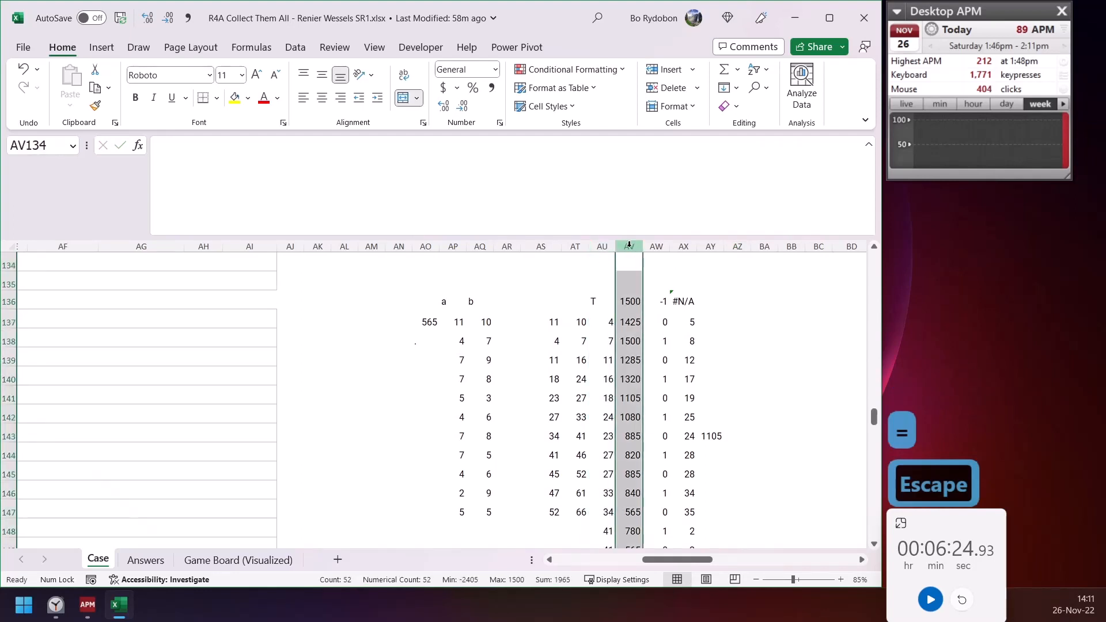
right_click(634, 246)
click(662, 392)
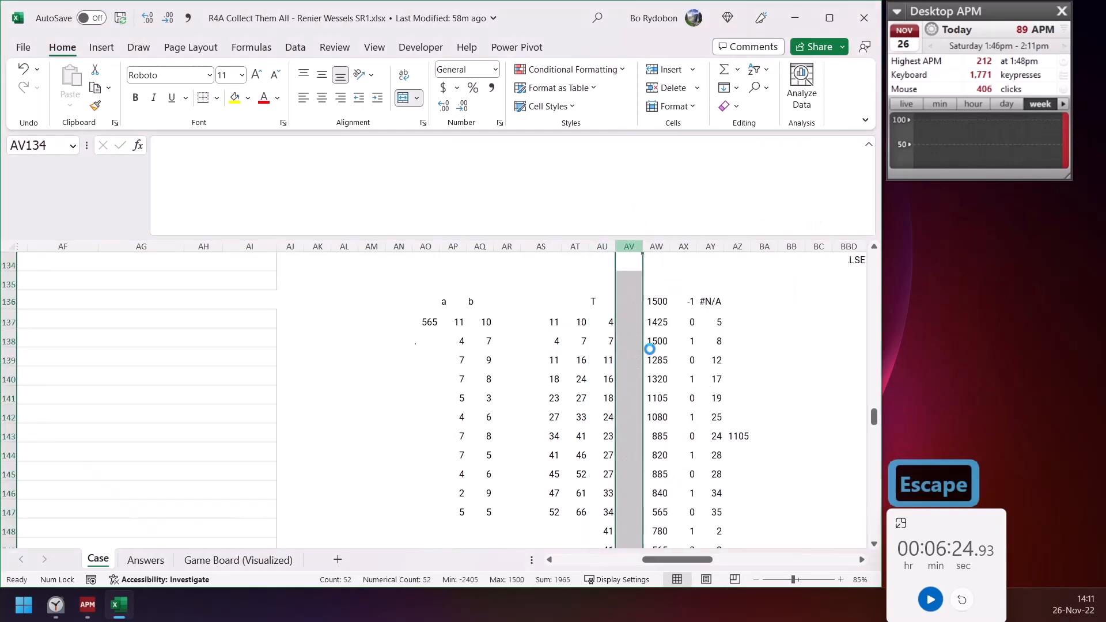
click(622, 302)
text(N)
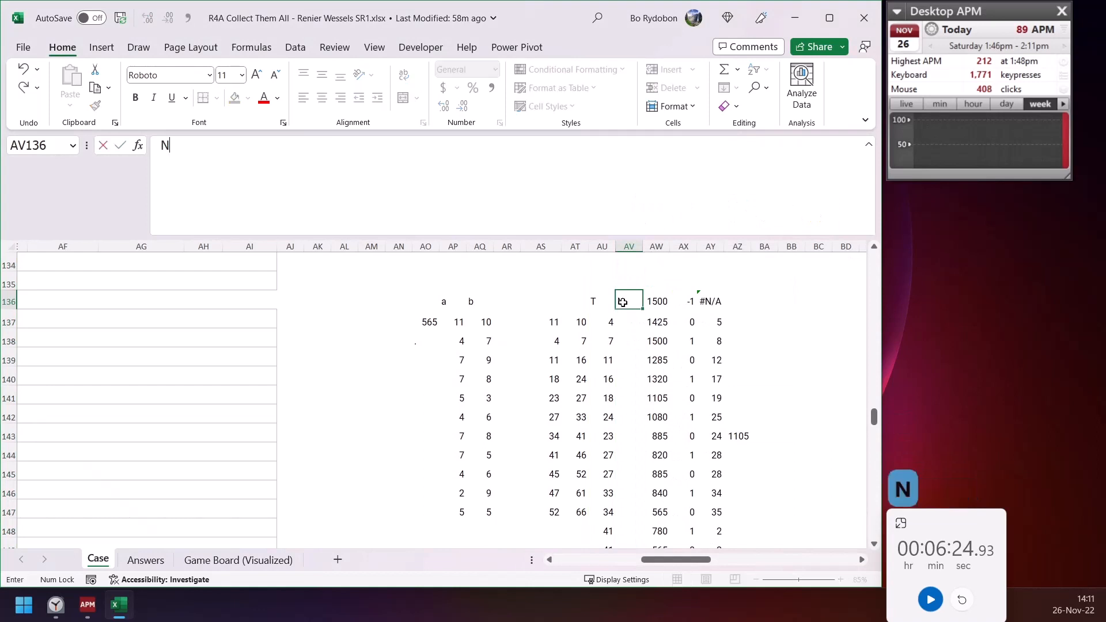
key(Down)
Enter =MOD(AU137#,40)+1 in AV137, spilling 5, 8, 12, 17…
text(=i)
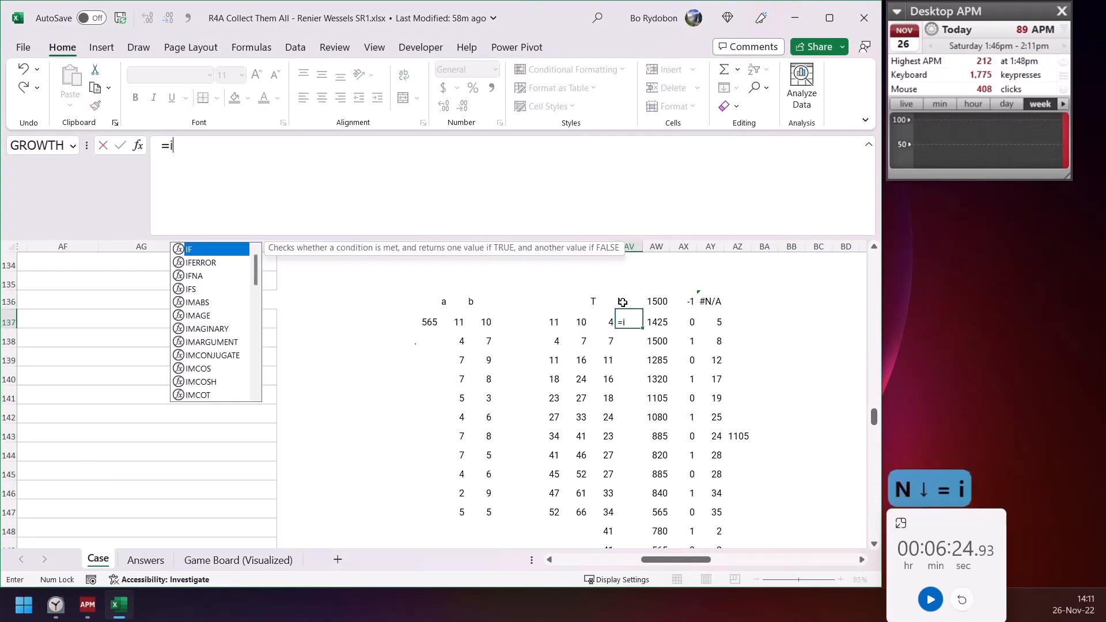
key(BackSpace)
text(mod)
key(Tab)
key(Left)
text(#)
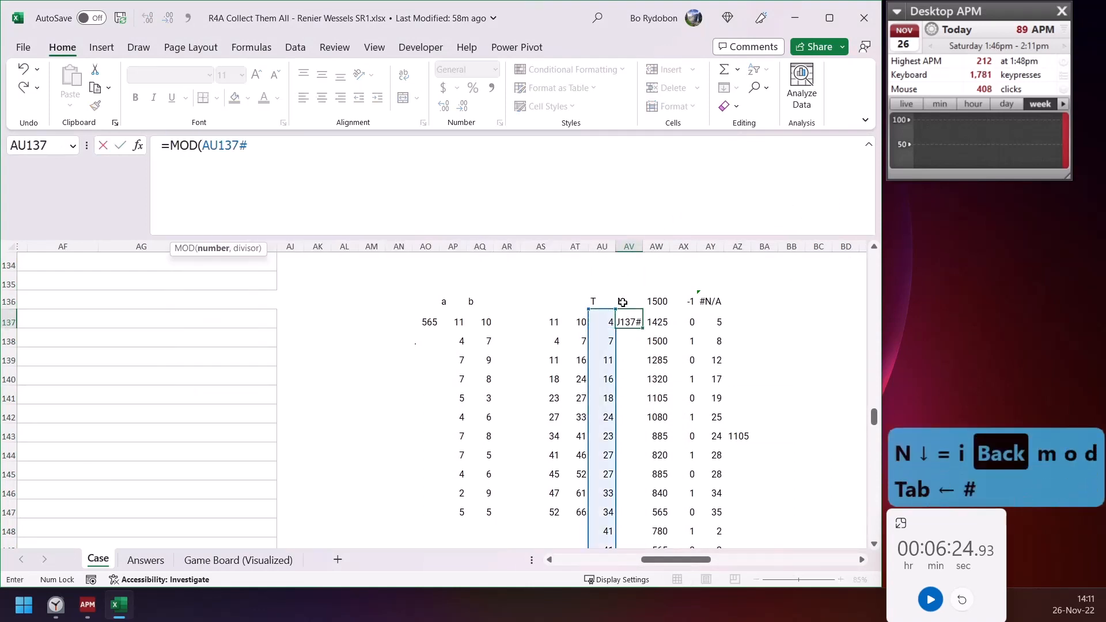
text(,40)
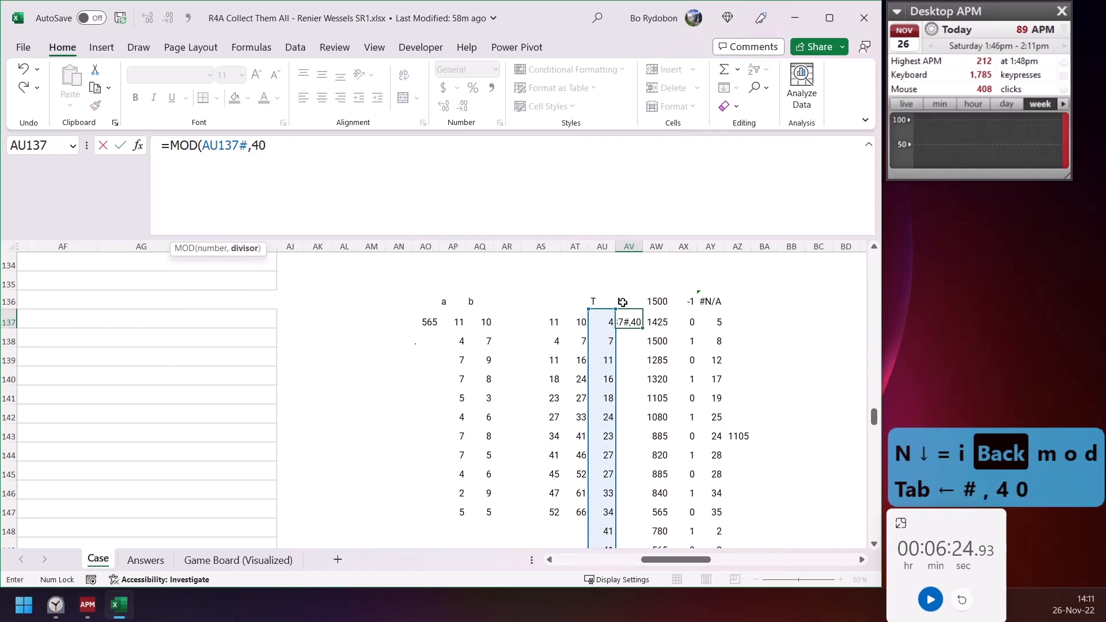
text()+1)
key(Return)
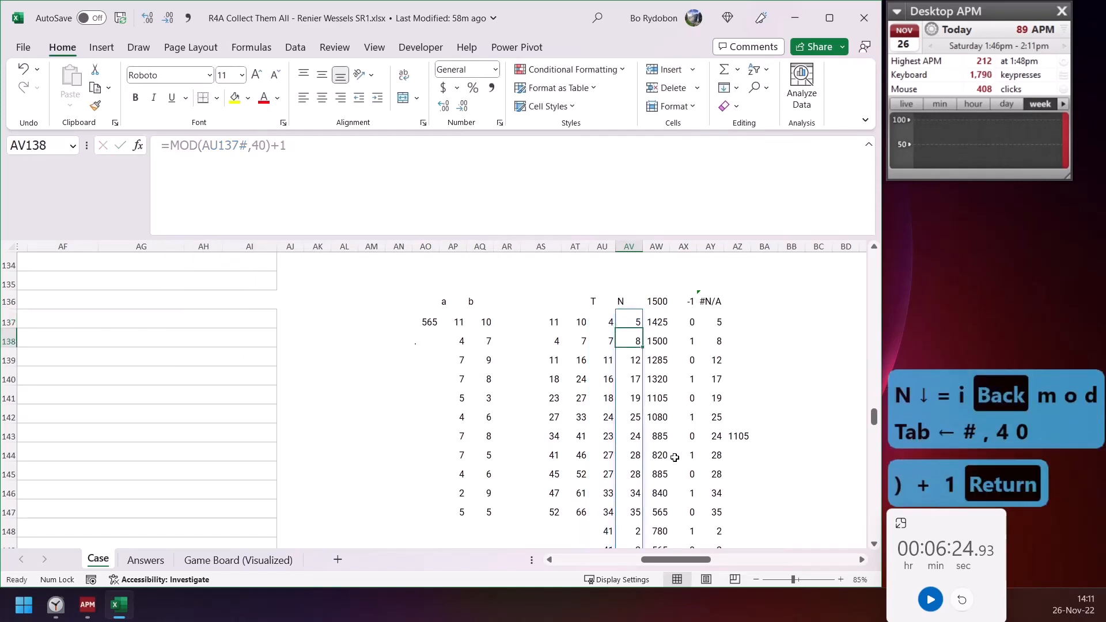
key(Up)
Append -INDEX(Pr,AV143) to the AZ143 check formula
click(742, 439)
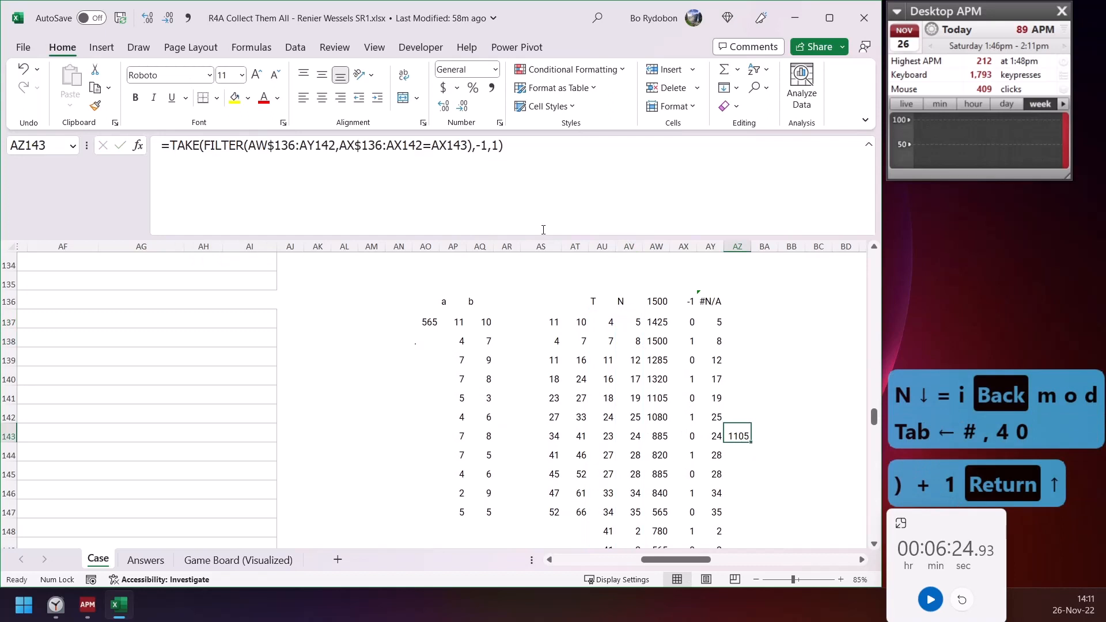
click(543, 153)
text(-)
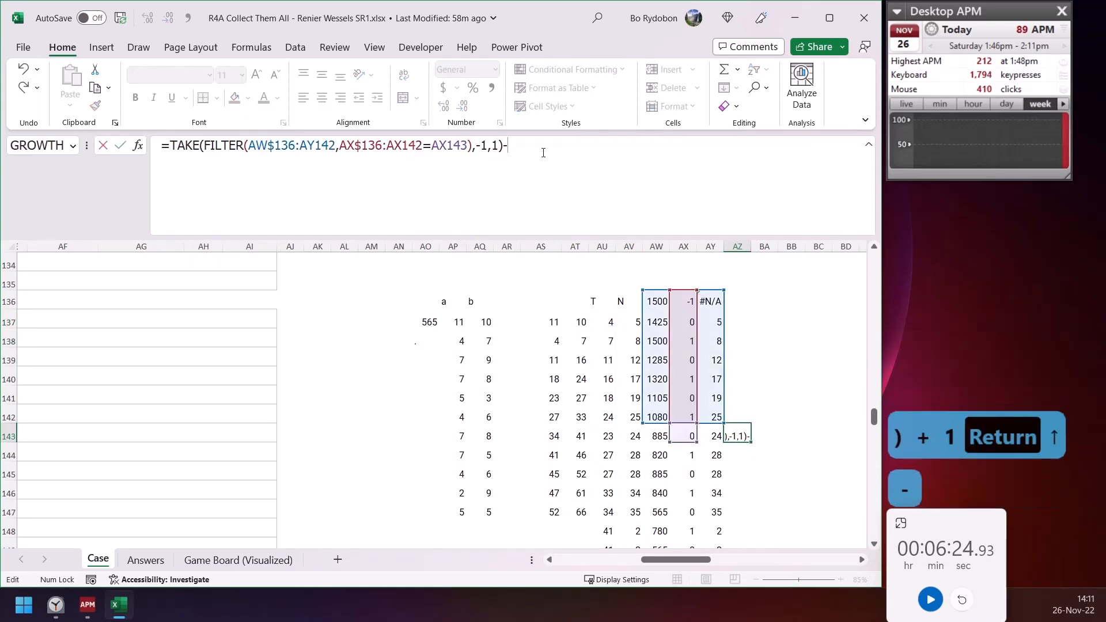
text(index)
key(Tab)
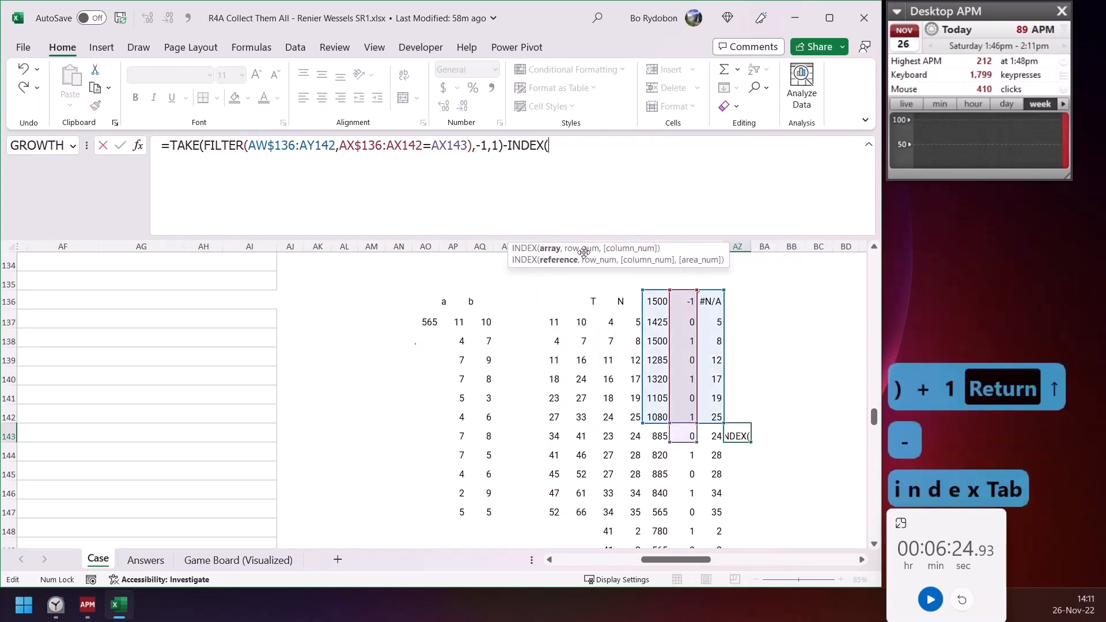
text(pr,)
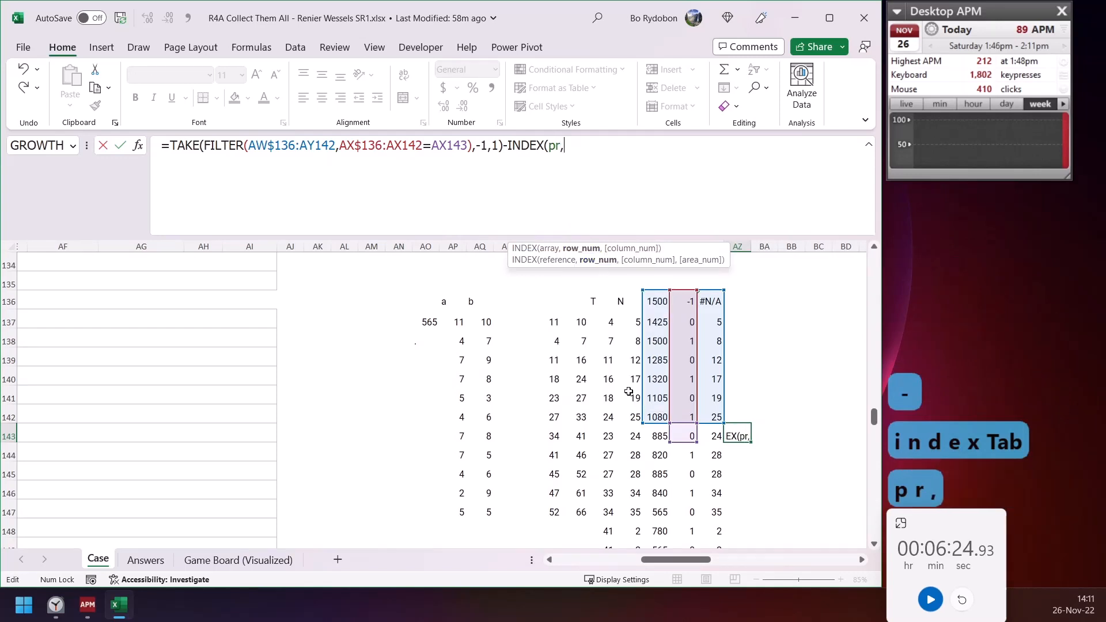
click(635, 438)
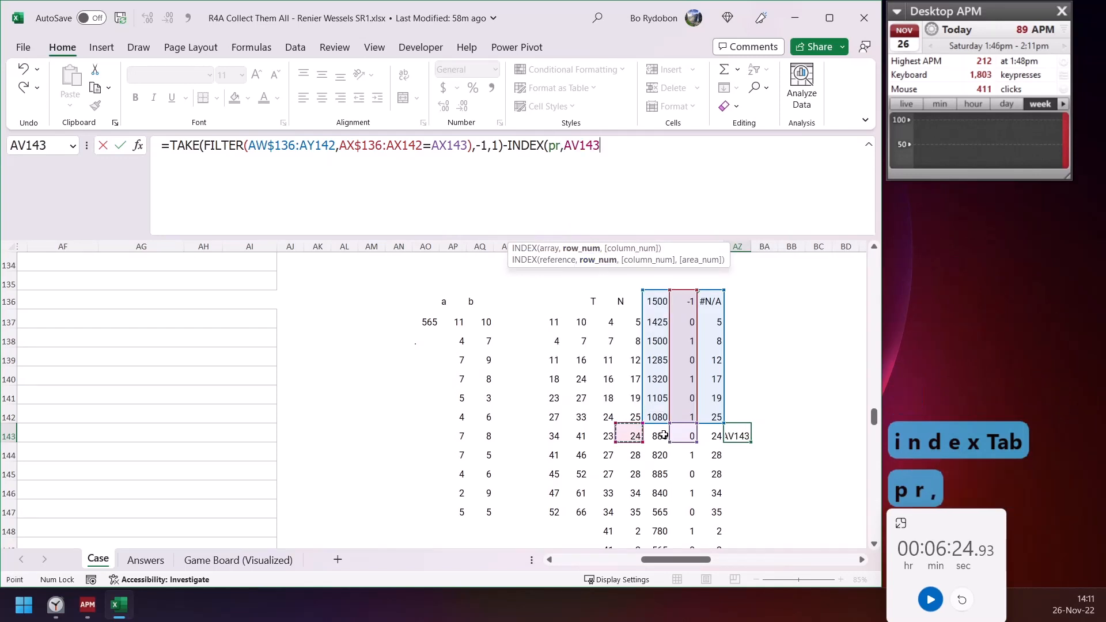
text()+)
text(index)
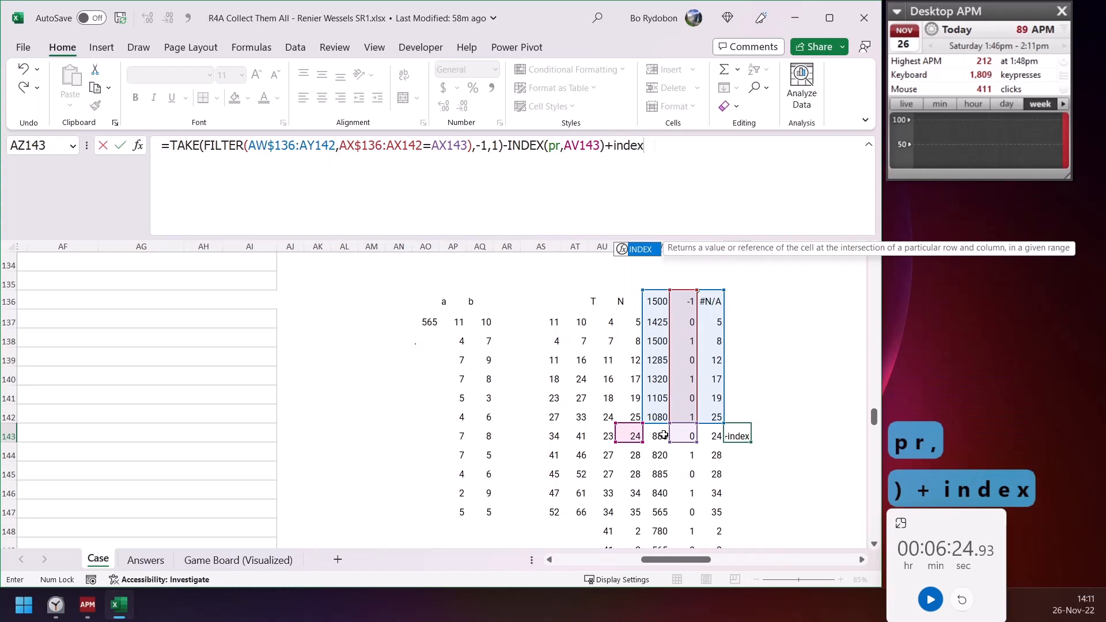
Add +INDEX(Ac,AV143) and commit, making AZ143 return 885
key(Tab)
text(ac,)
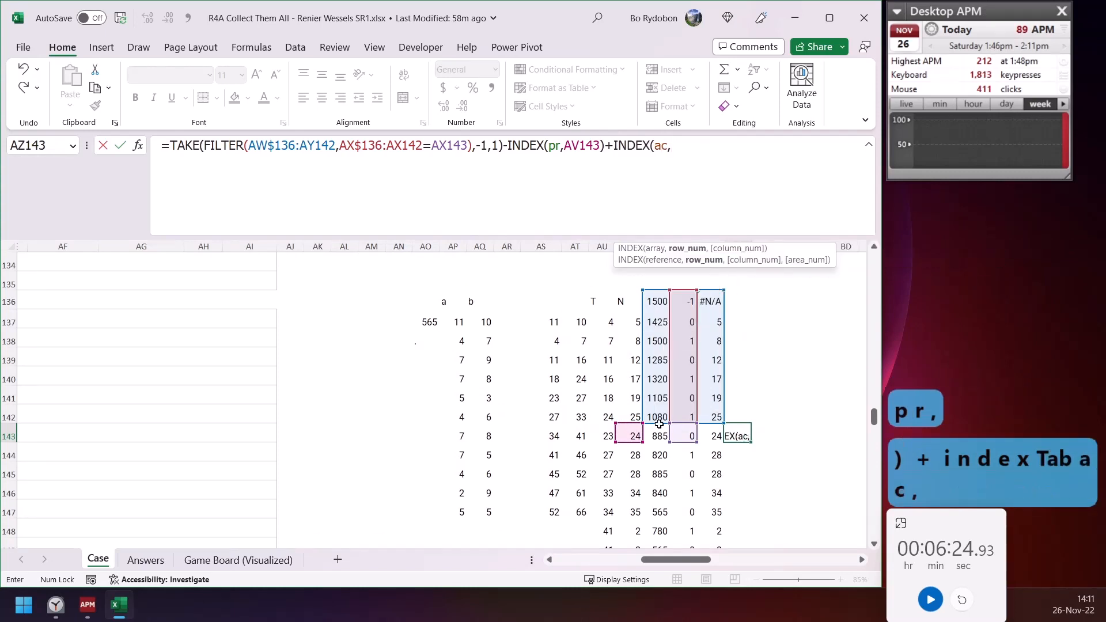
click(632, 435)
text())
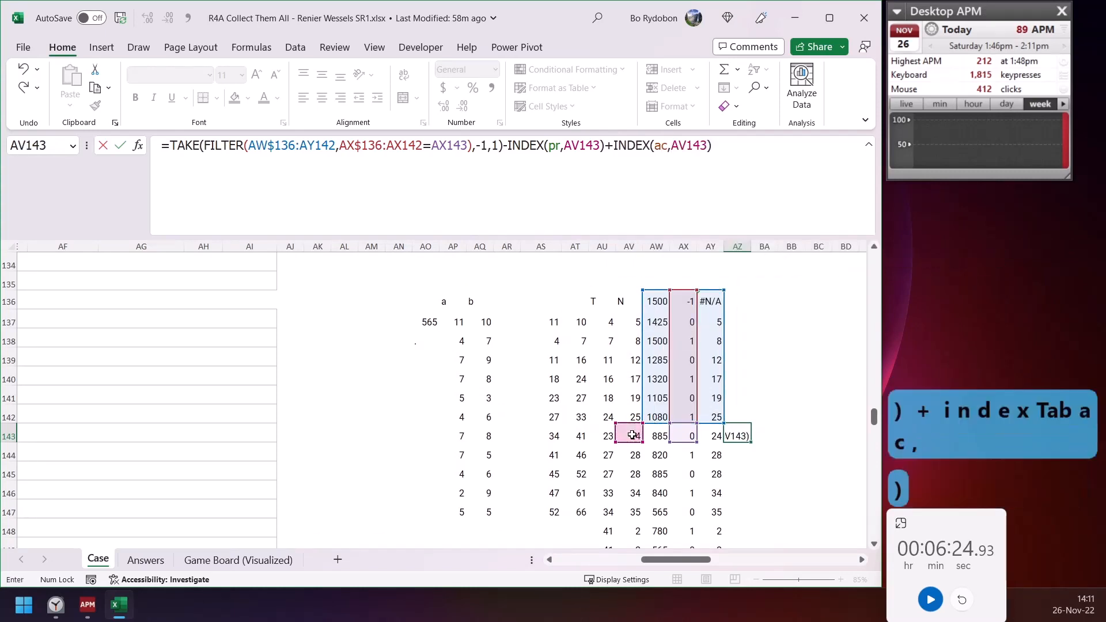
key(Return)
key(Up)
Inspect AV143, try the N range AV137:AV142 in AZ143, then cancel the edit
click(635, 436)
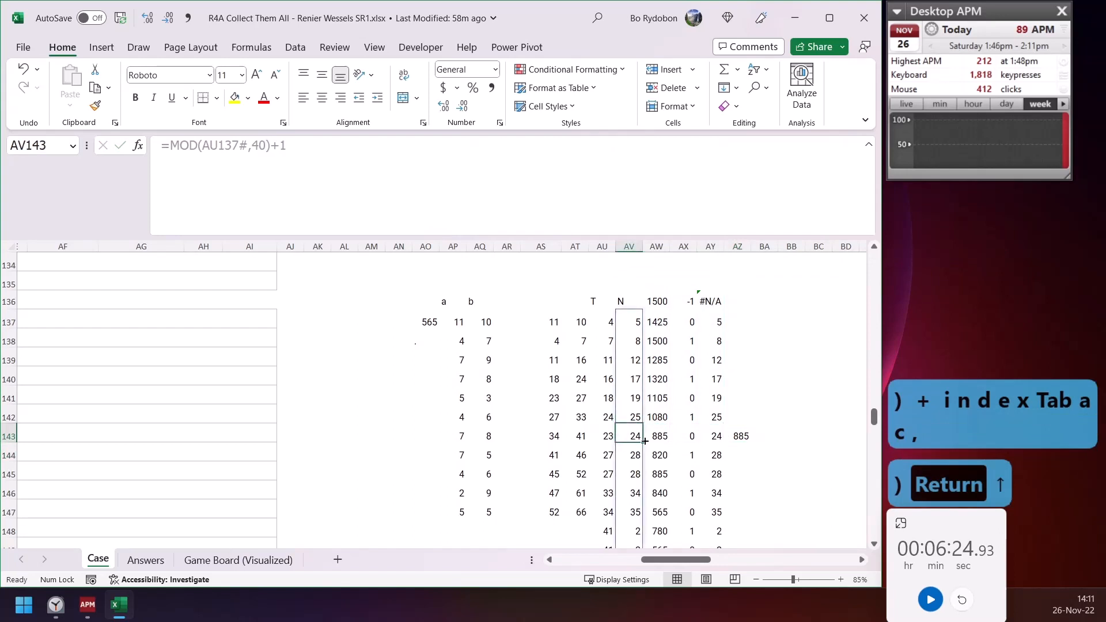
click(729, 437)
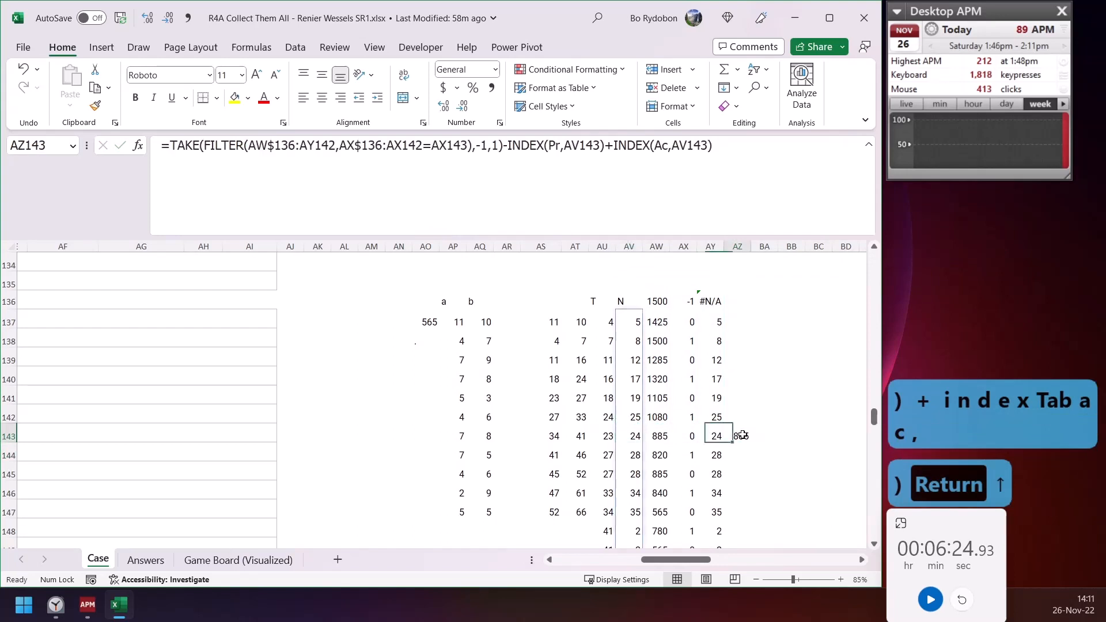
click(549, 146)
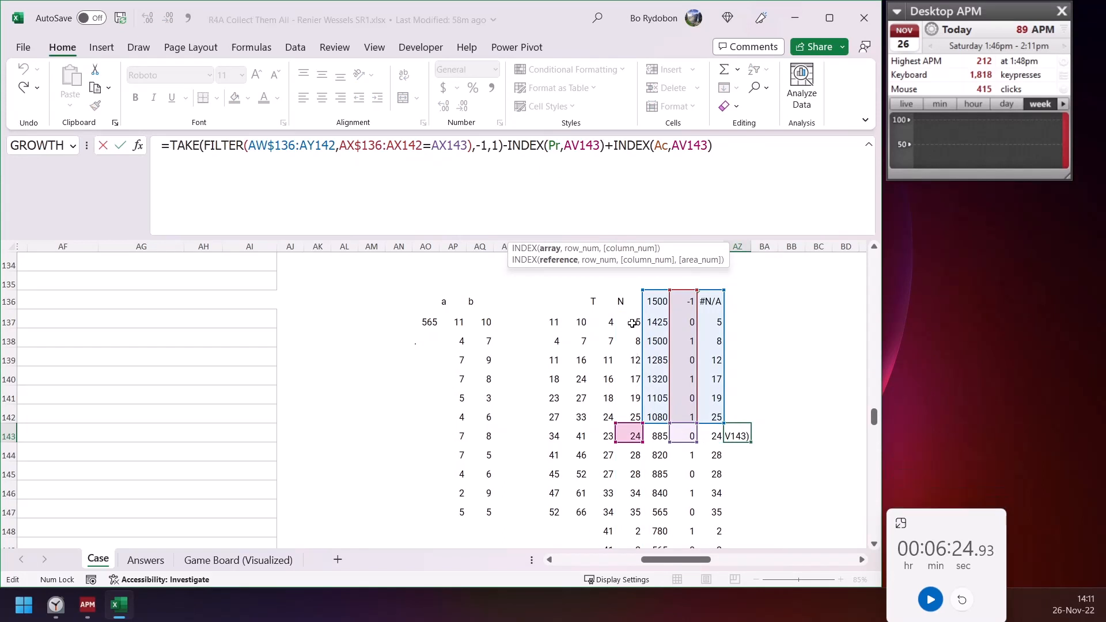
drag(632, 324, 628, 409)
key(Escape)
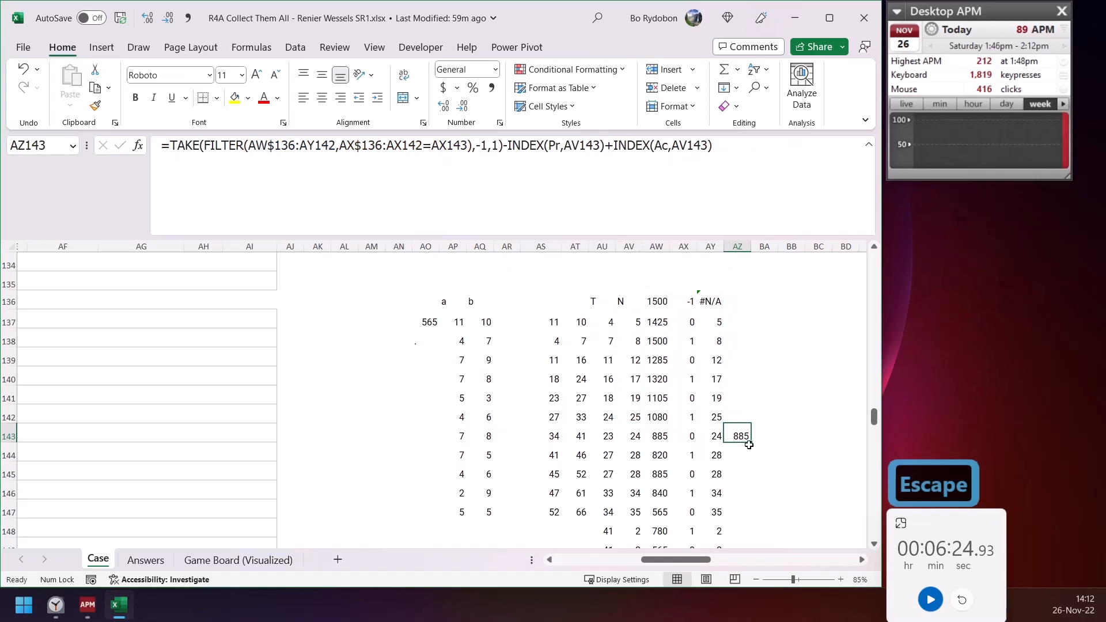
Check the 885 in AW145, the AX145 flag, and the sum of AW155:AW156
scroll(739, 425, down, 1)
scroll(739, 426, down, 3)
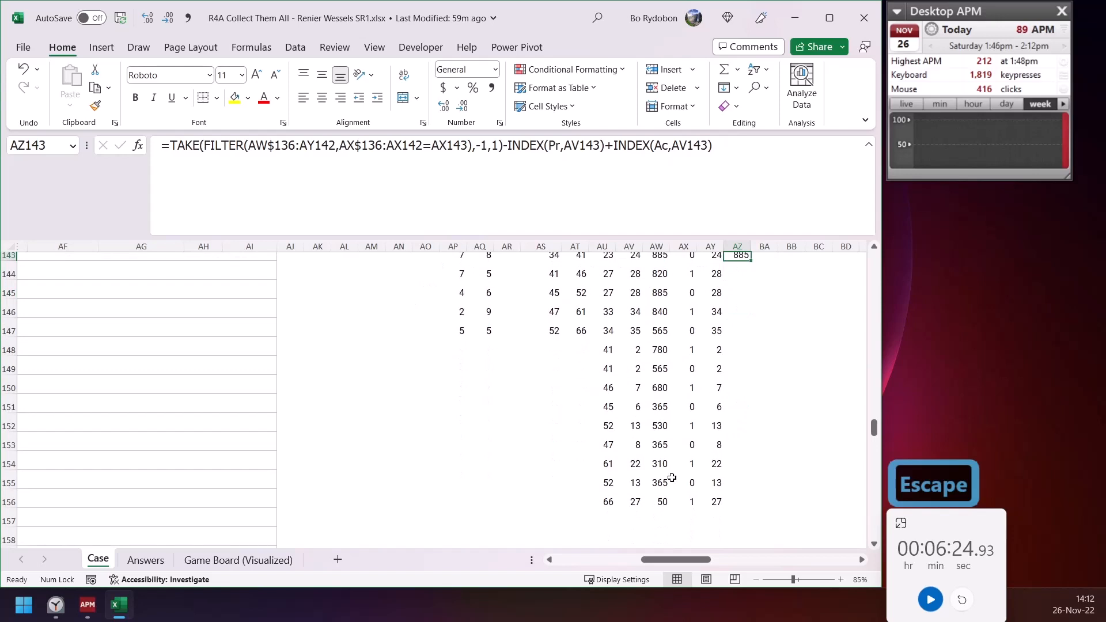
click(656, 487)
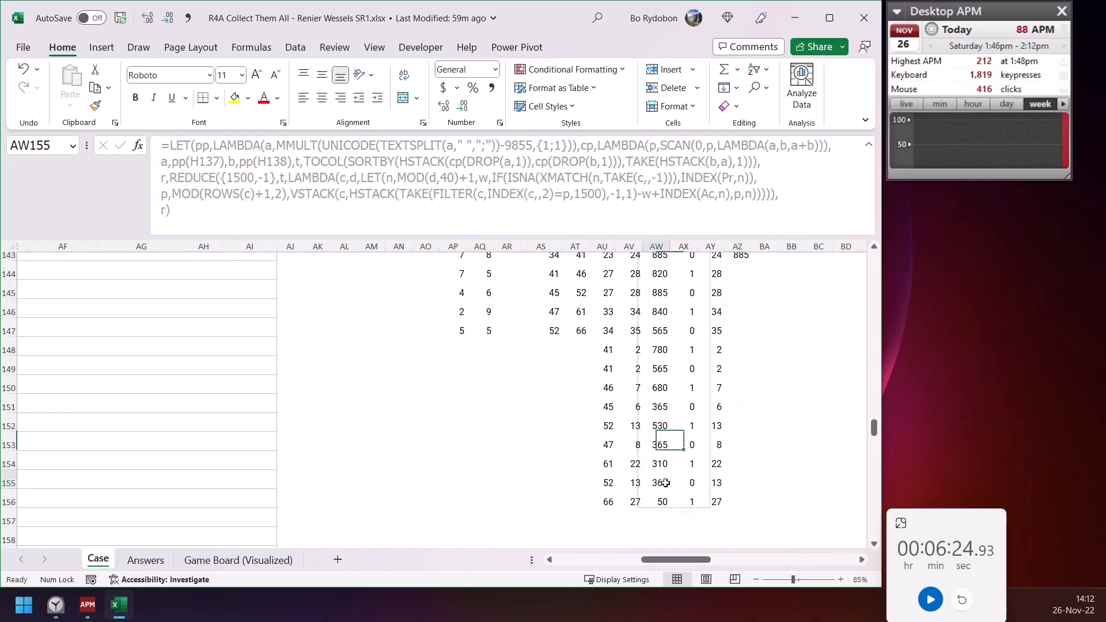
click(660, 287)
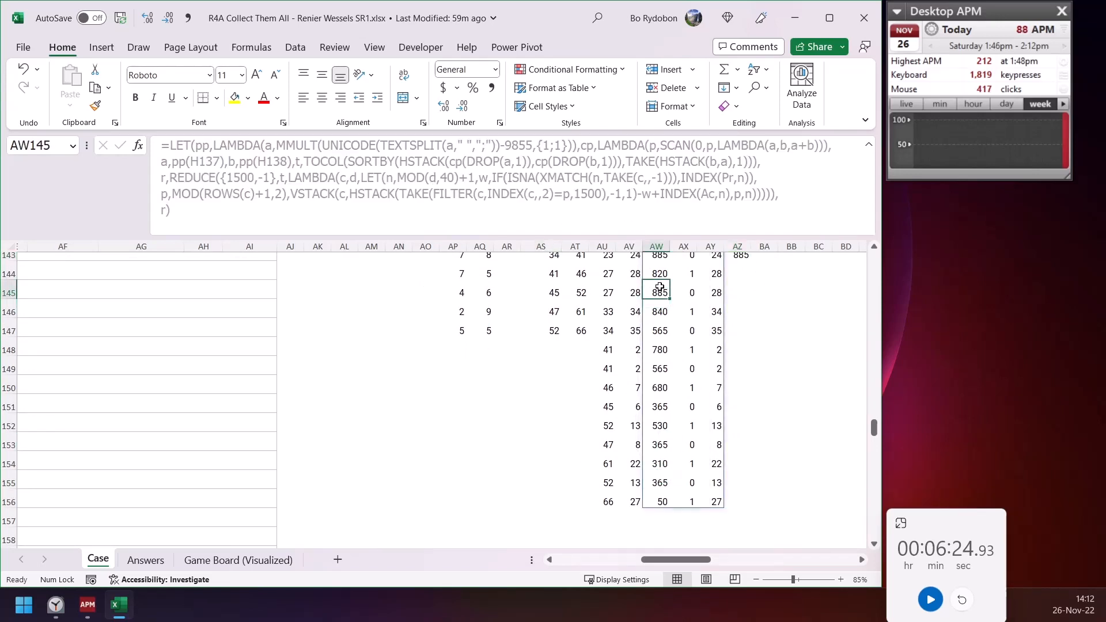
drag(651, 482, 657, 497)
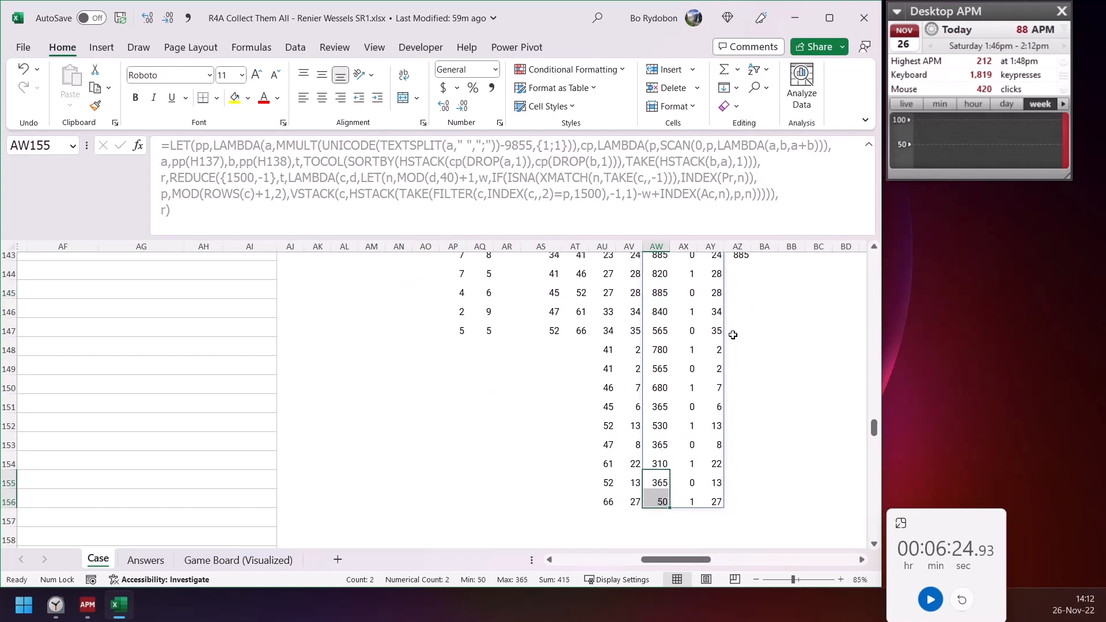
click(685, 292)
scroll(651, 436, up, 5)
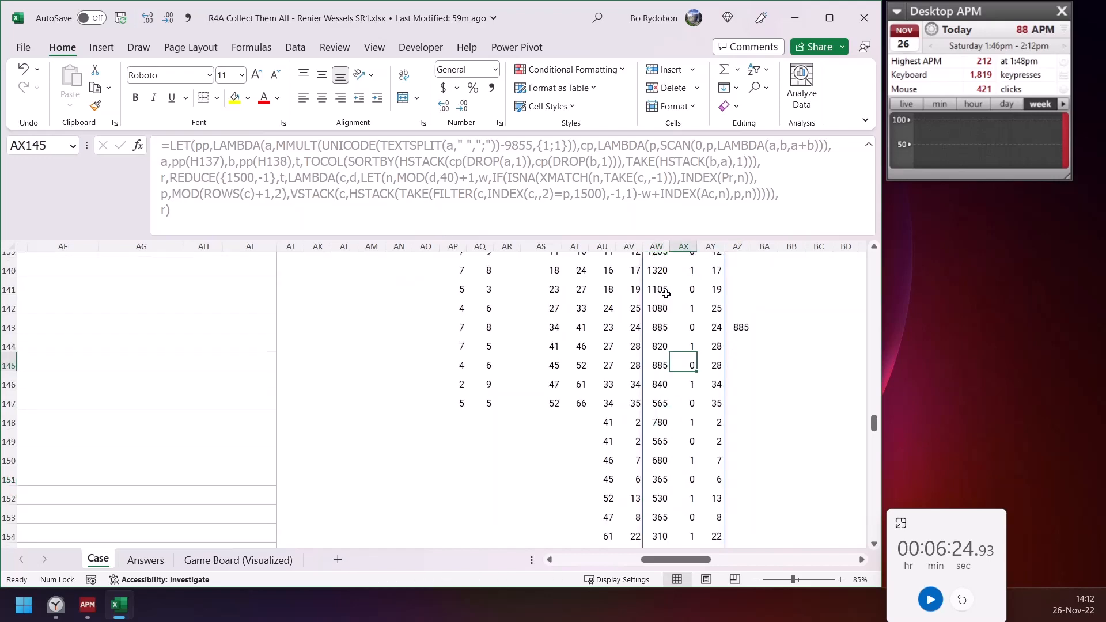
scroll(668, 353, down, 1)
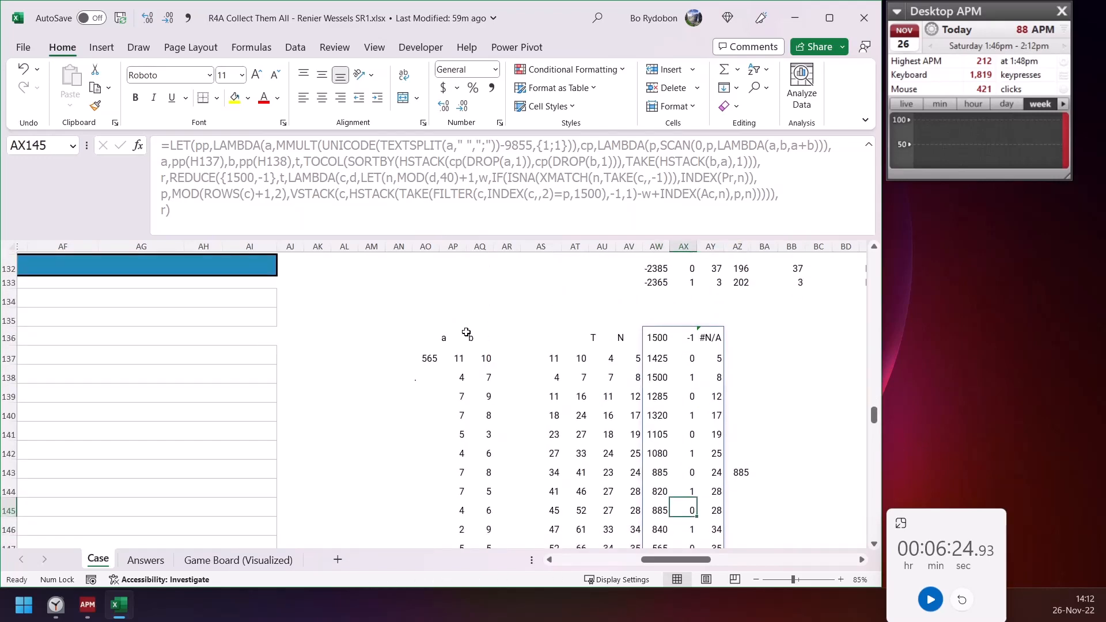
Copy the TAKE(DROP(r,1,-2)+INT(t/40)*200,-2) expression from AO137's formula
click(429, 354)
click(215, 209)
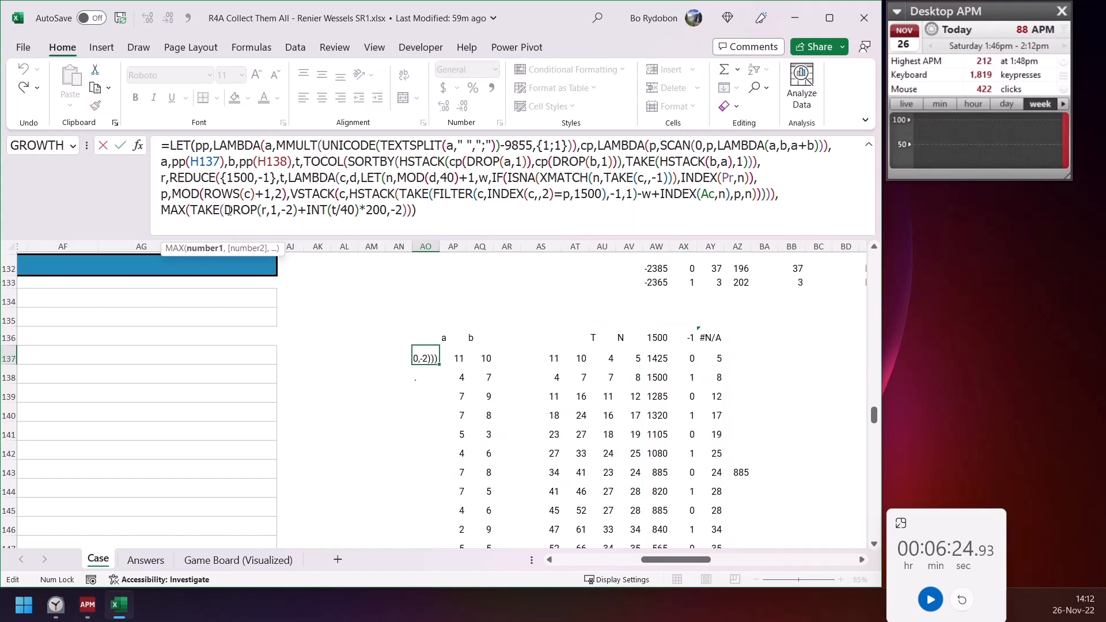
click(232, 209)
click(206, 248)
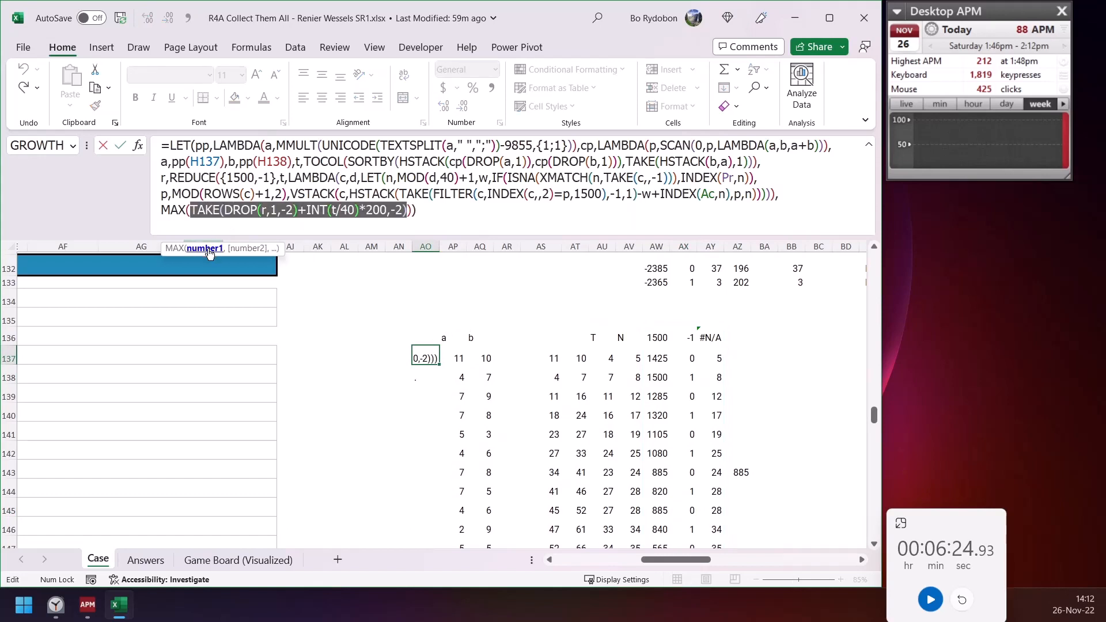
key(ctrl+c)
key(Escape)
Paste the TAKE expression into BA137, replacing r with the AW136# spill
click(776, 361)
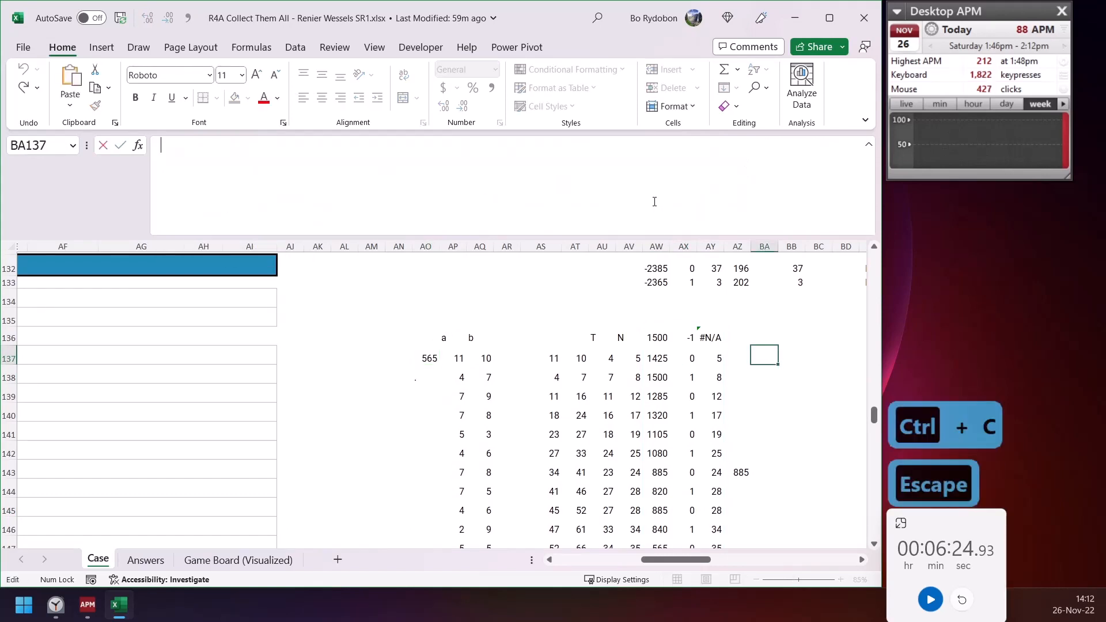
text(=)
key(ctrl+v)
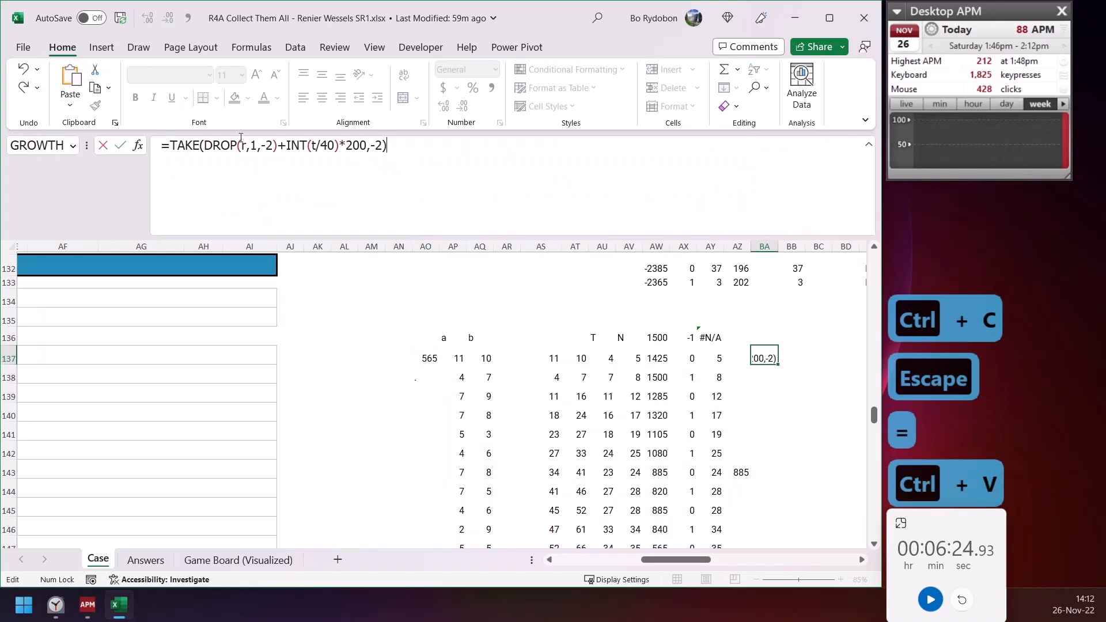
double_click(226, 145)
double_click(244, 145)
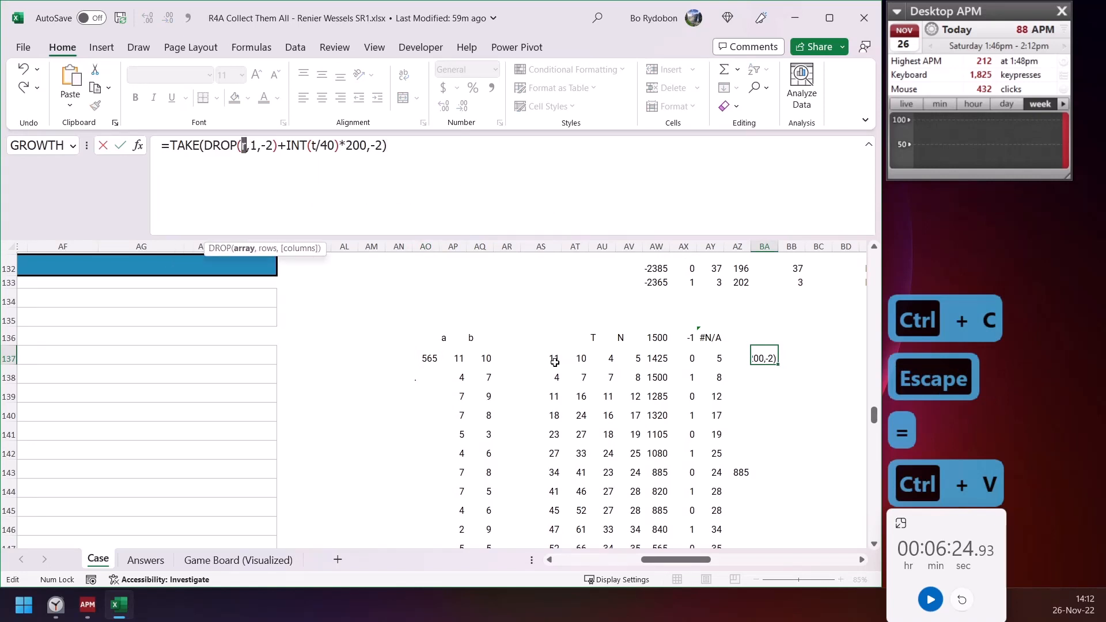
click(657, 358)
click(655, 338)
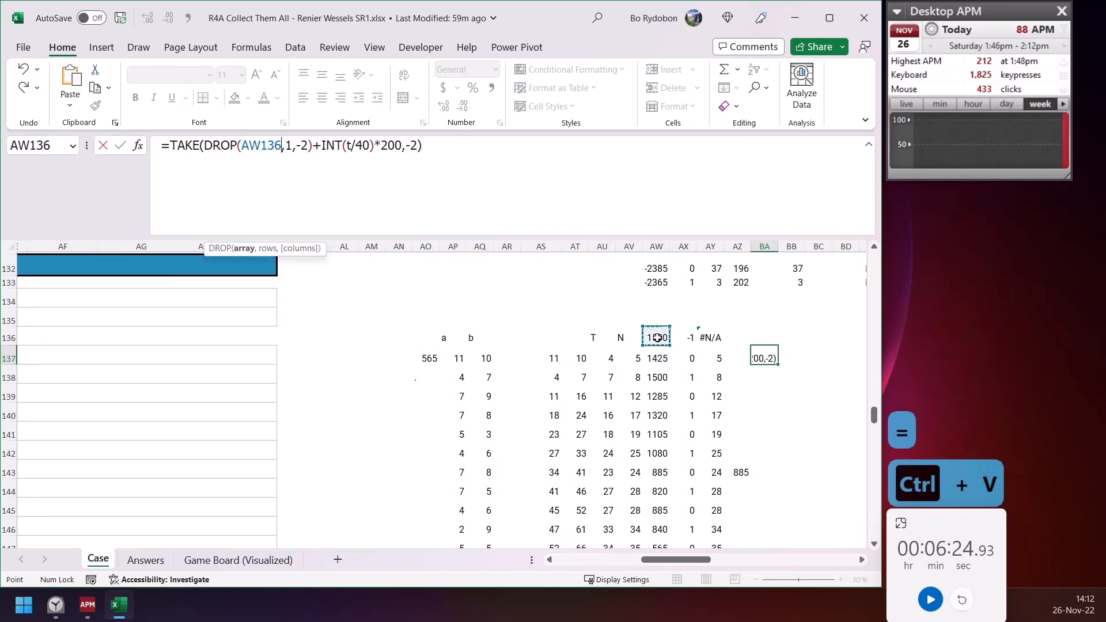
text(#)
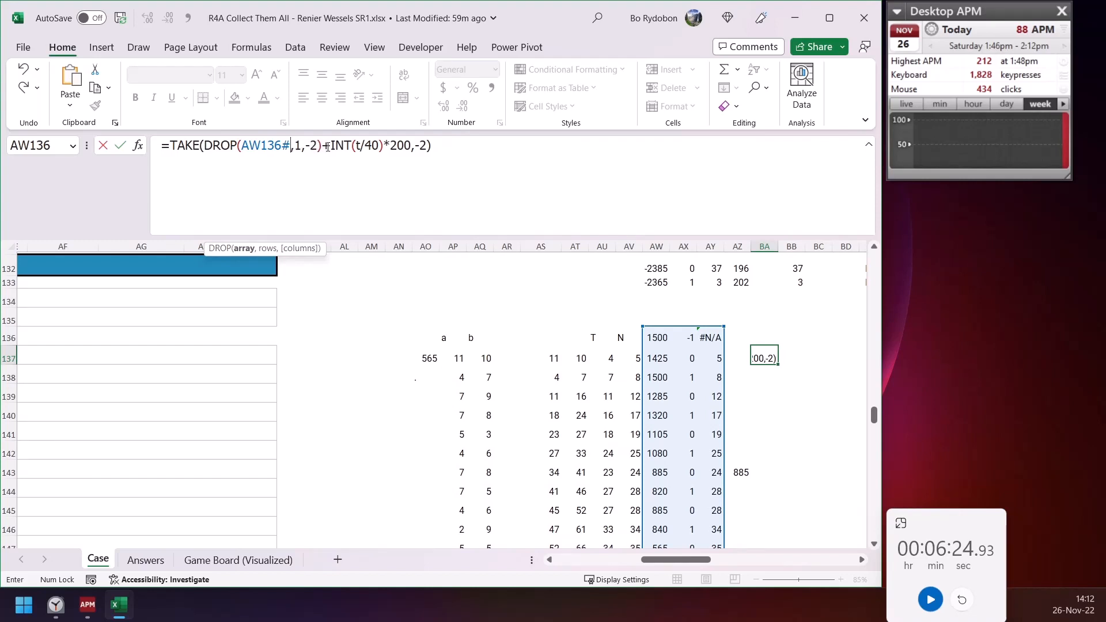
Enter the helper, widen column BA, and replace t in INT(t/40) with AT137
drag(329, 146, 412, 146)
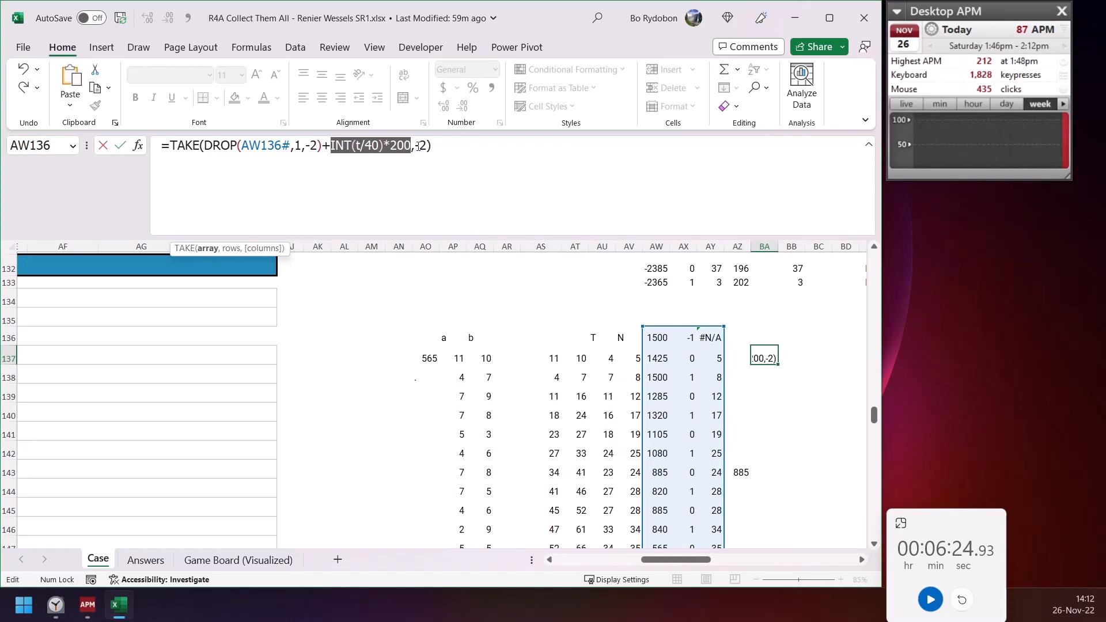
key(Return)
key(Up)
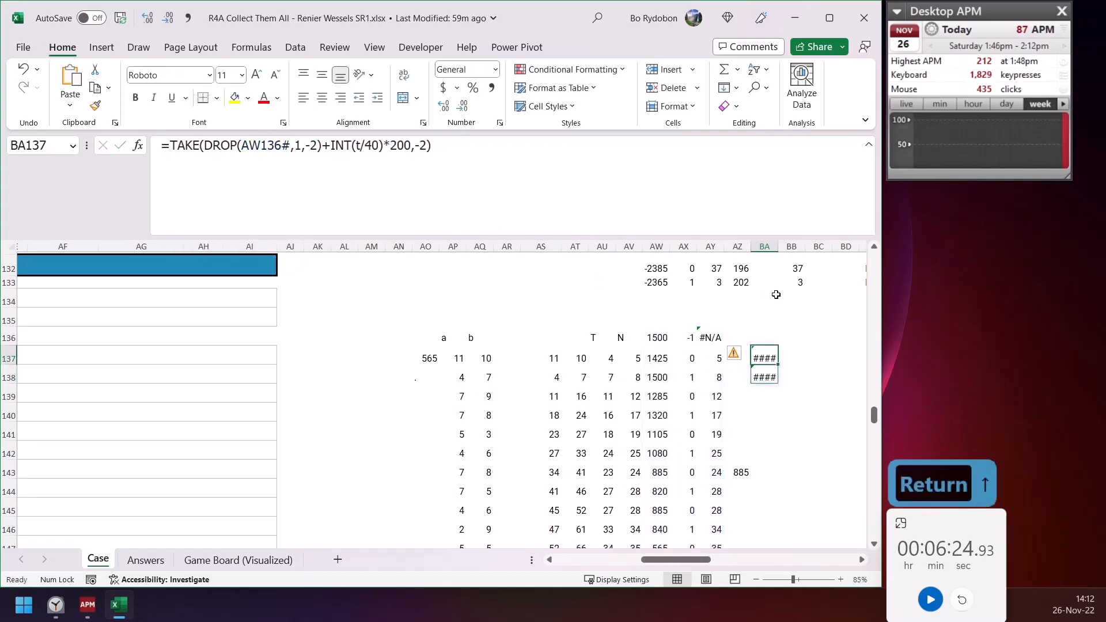
double_click(776, 251)
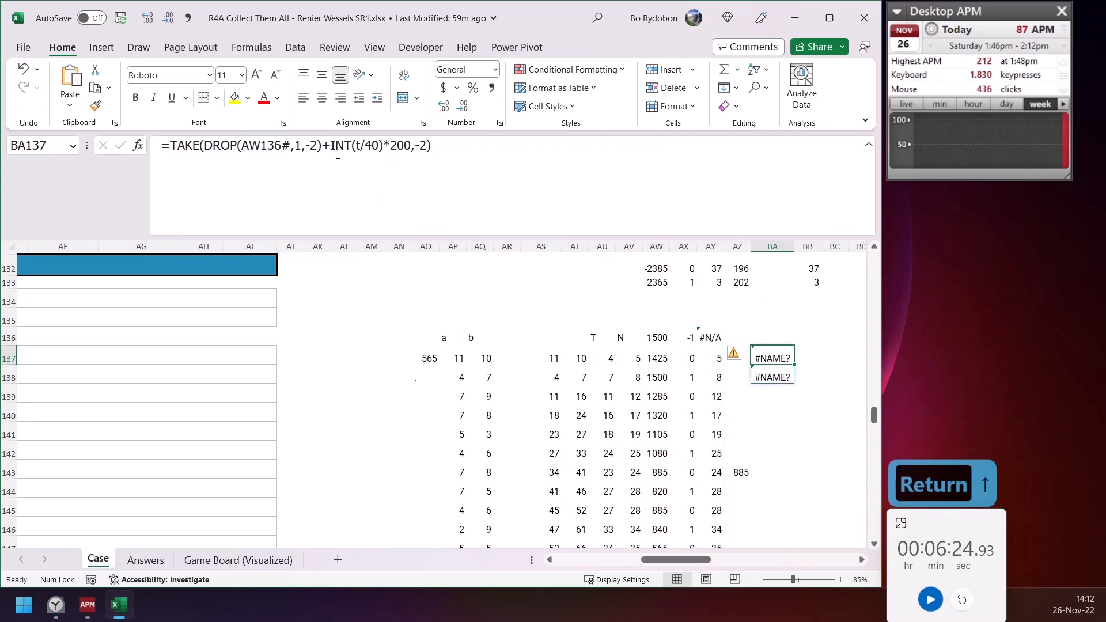
double_click(358, 145)
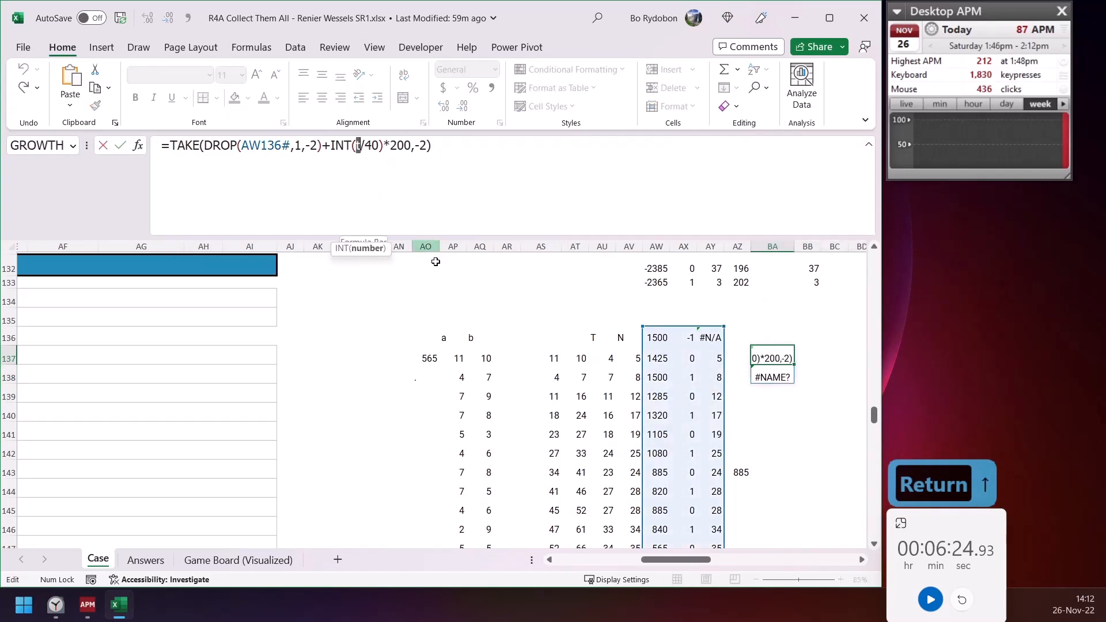
click(582, 357)
text(#)
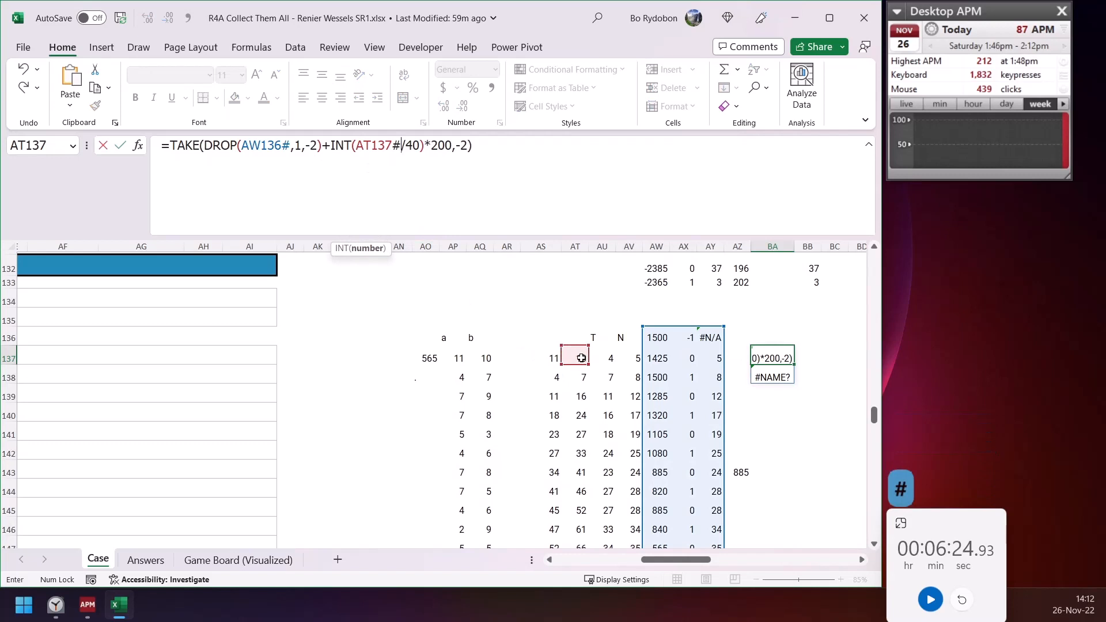
key(BackSpace)
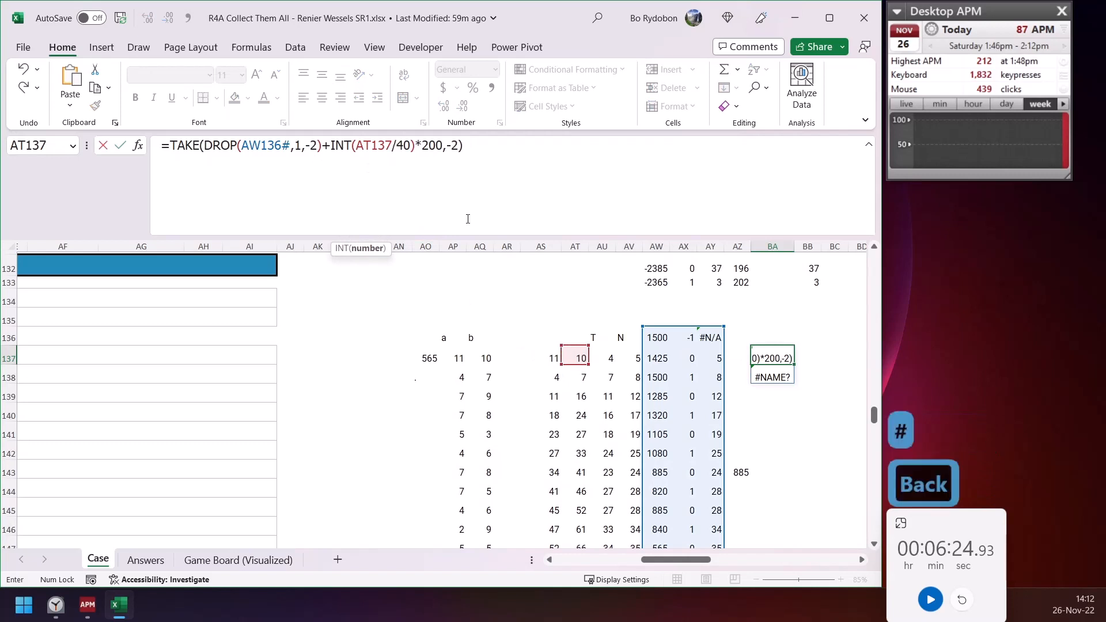
click(606, 358)
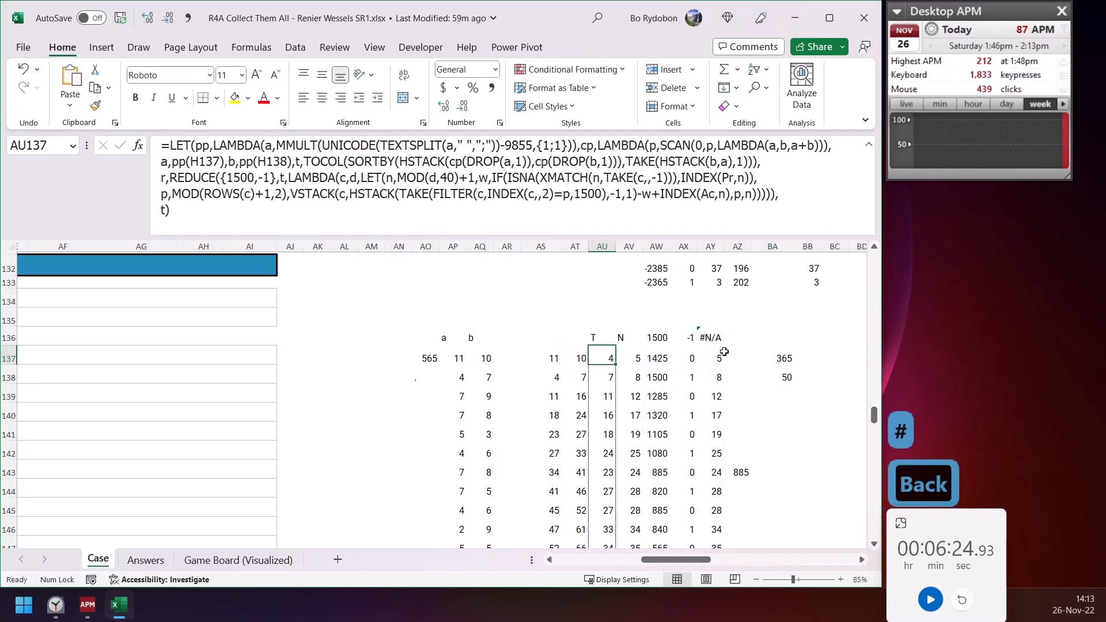
Correct the INT reference to AU137#, so the helper returns 565 and 250
click(787, 354)
click(367, 154)
double_click(366, 150)
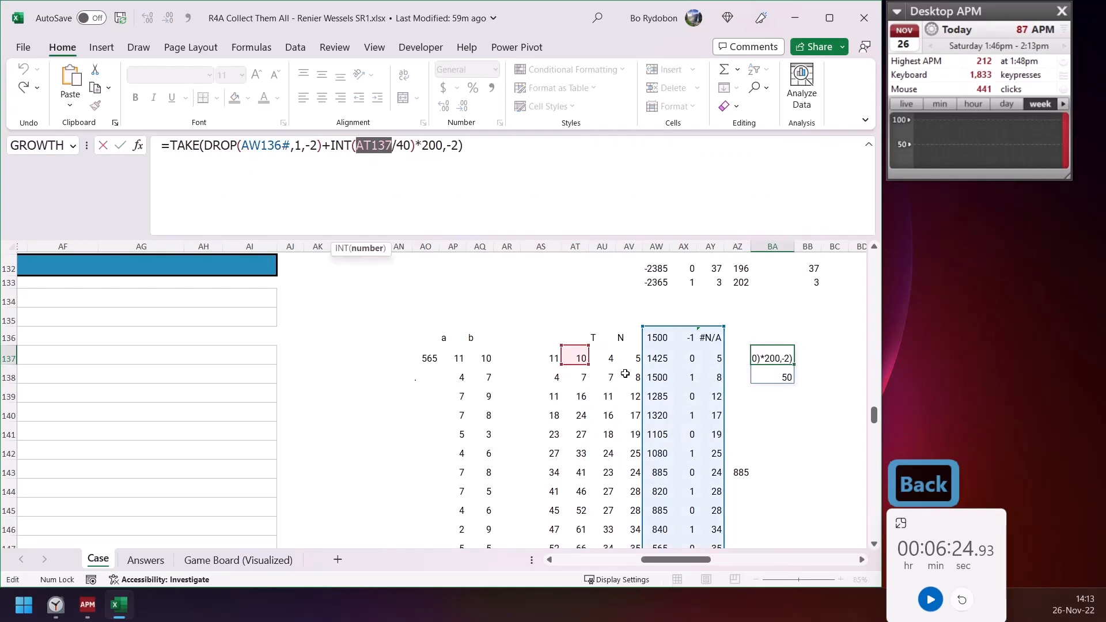
click(606, 358)
text(#)
key(Return)
key(Up)
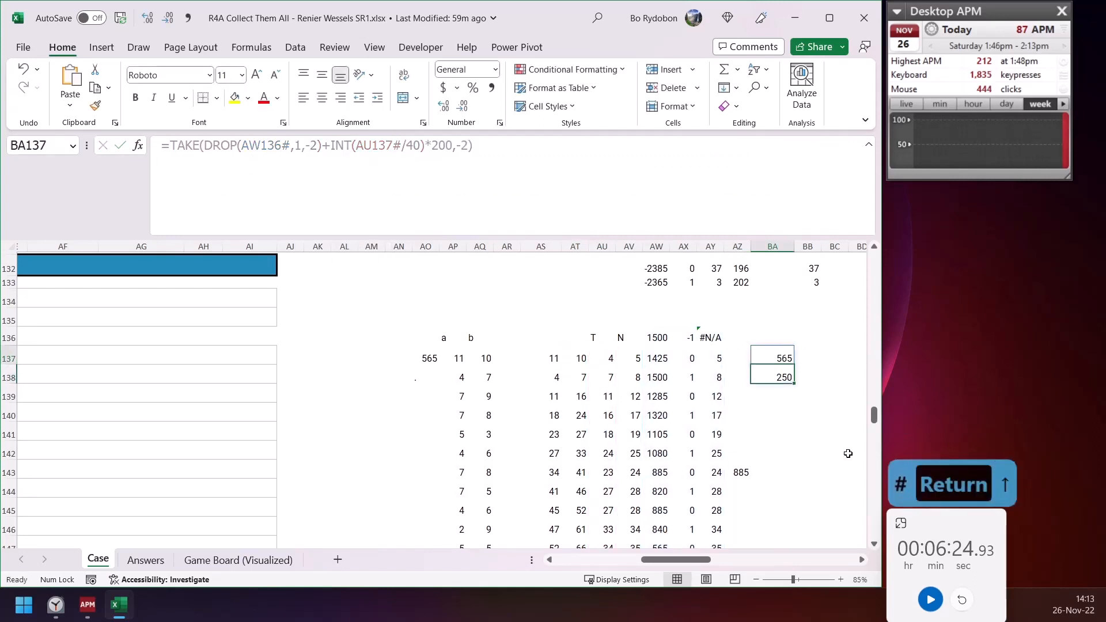
Move the helper formula down to BA155 beside the final LET results in AW155:AW156
scroll(832, 450, down, 1)
scroll(833, 452, down, 3)
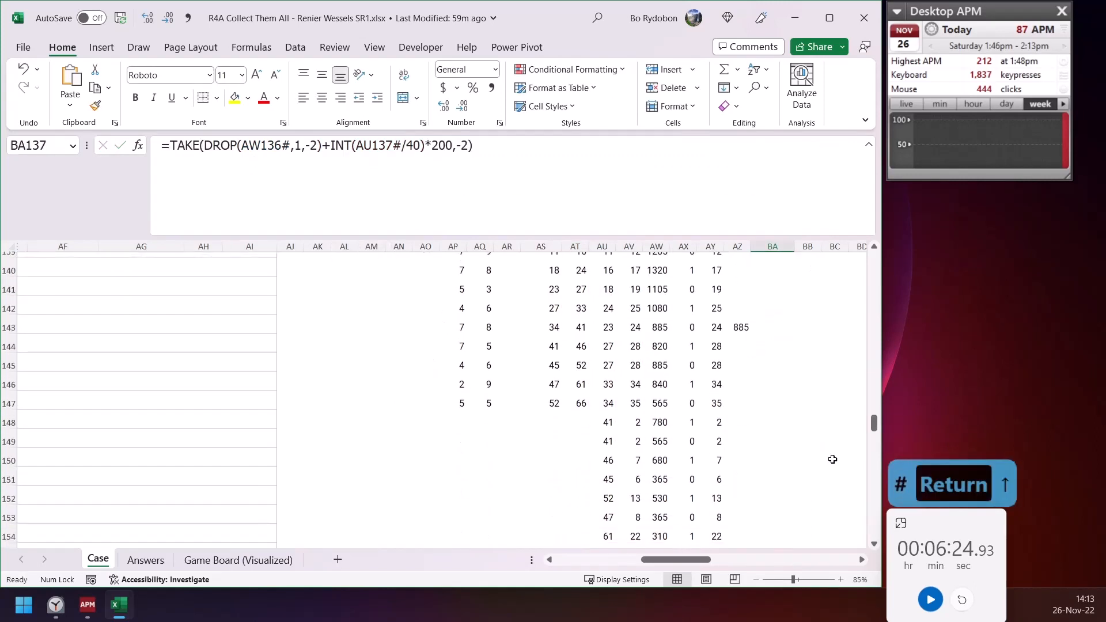
scroll(814, 432, up, 4)
drag(771, 347, 766, 473)
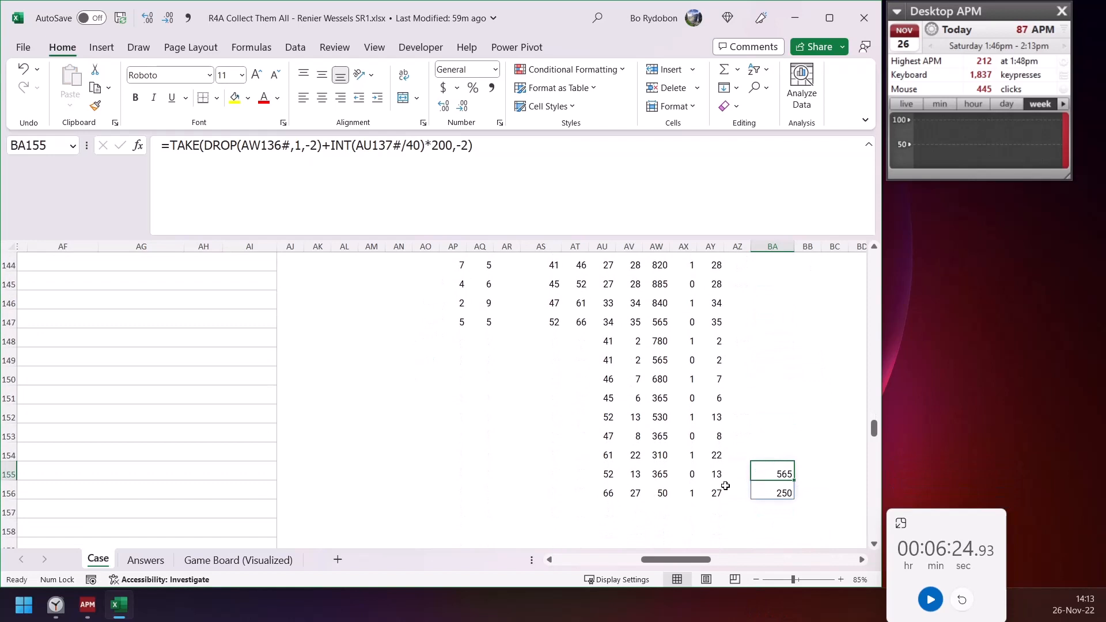
click(648, 477)
click(661, 509)
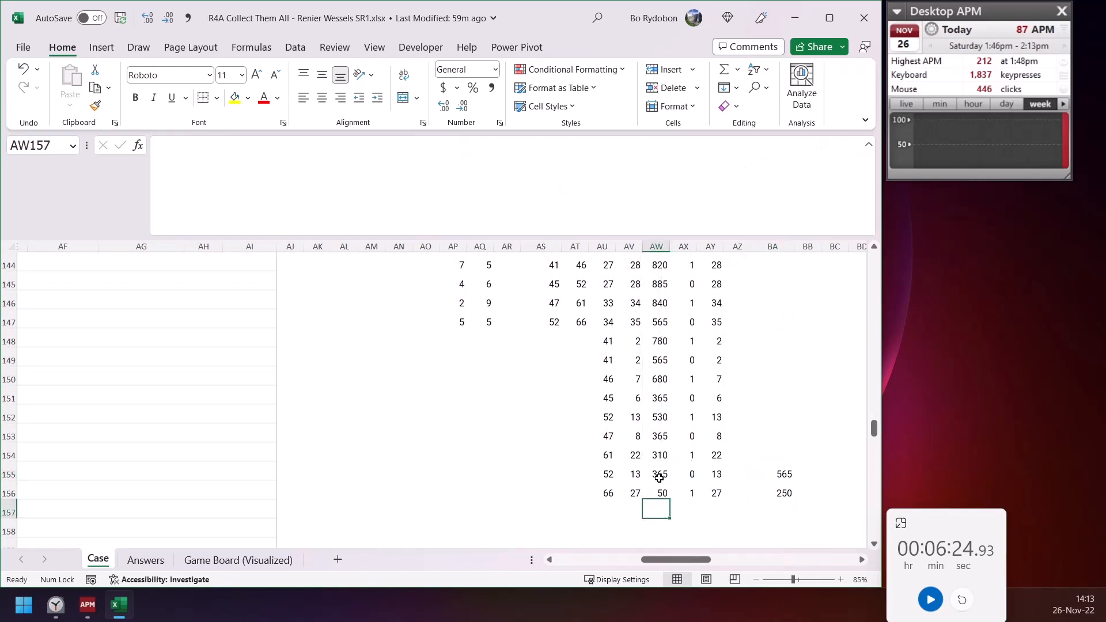
click(658, 490)
click(775, 477)
click(776, 484)
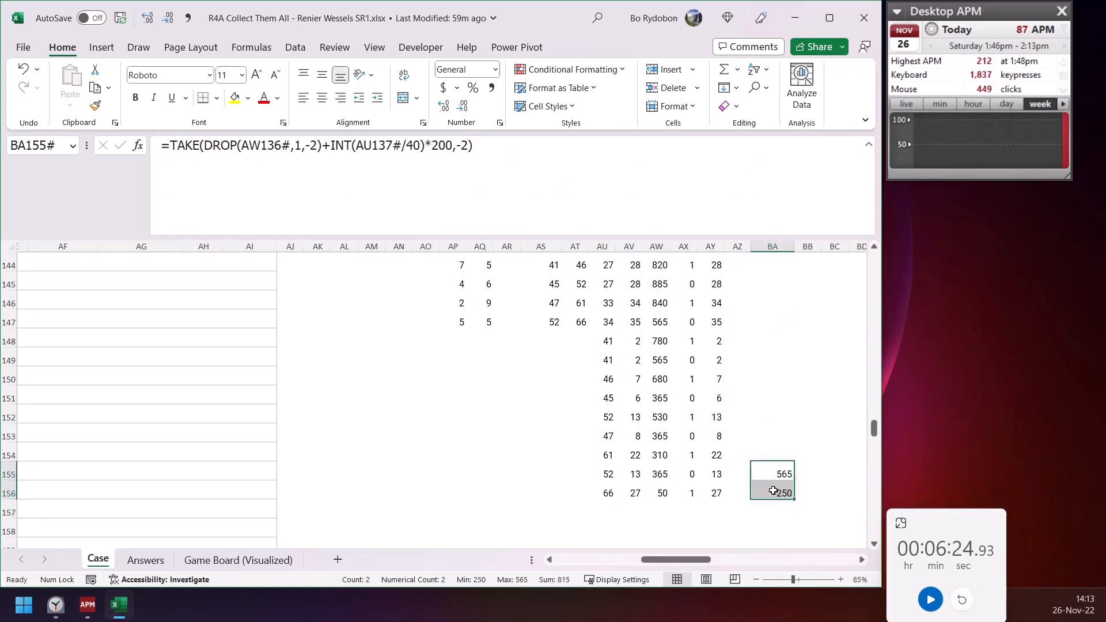
click(630, 557)
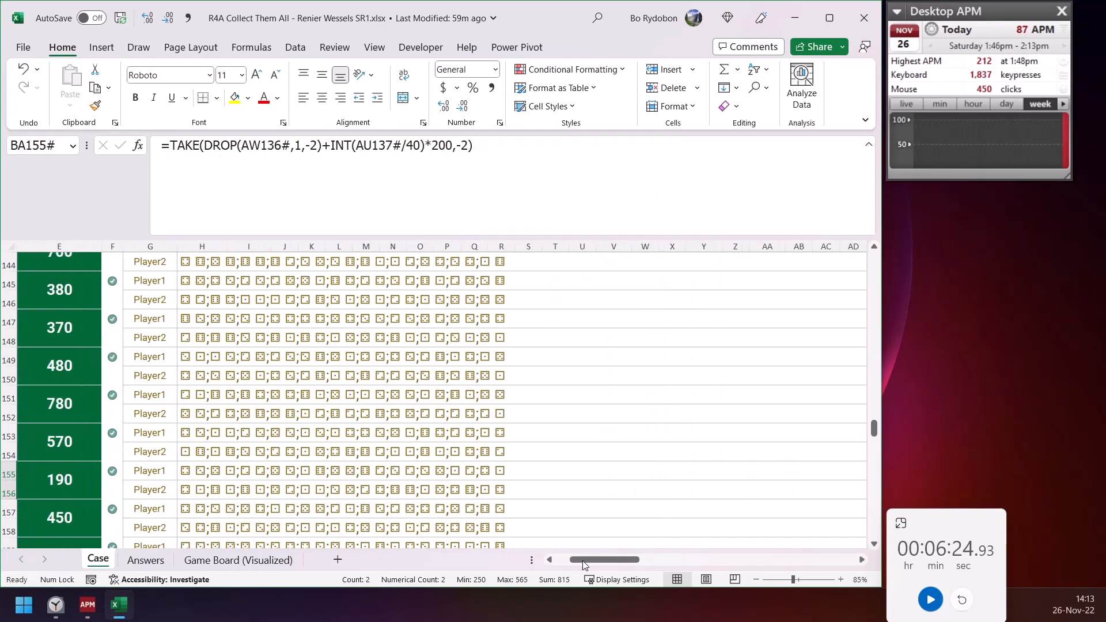
drag(615, 562, 712, 557)
click(466, 485)
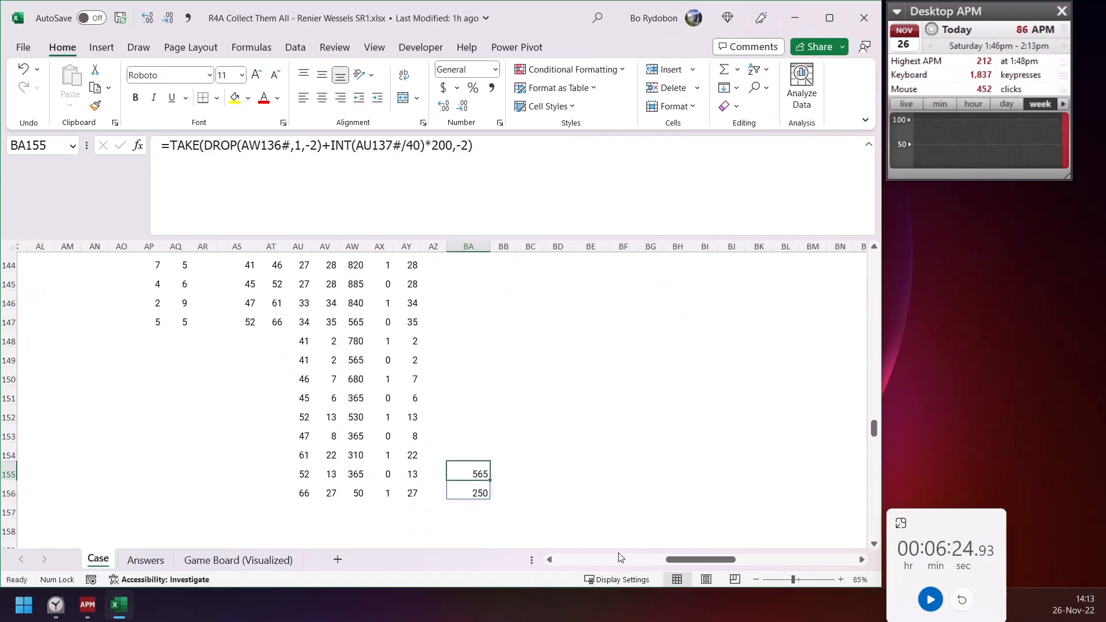
click(569, 560)
click(568, 560)
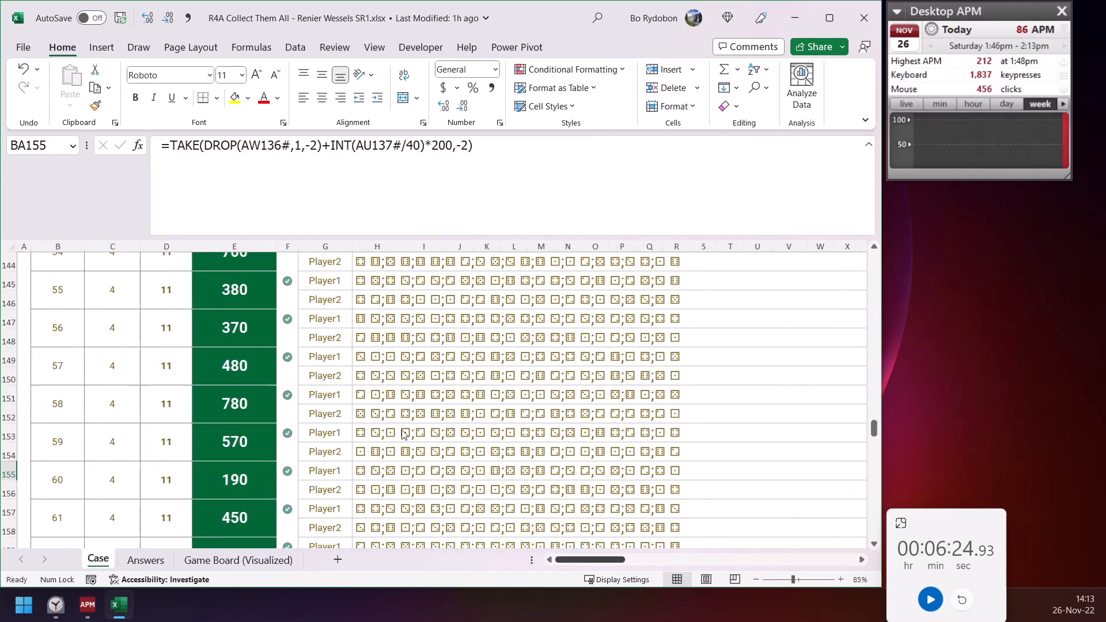
scroll(271, 375, up, 6)
scroll(269, 380, down, 18)
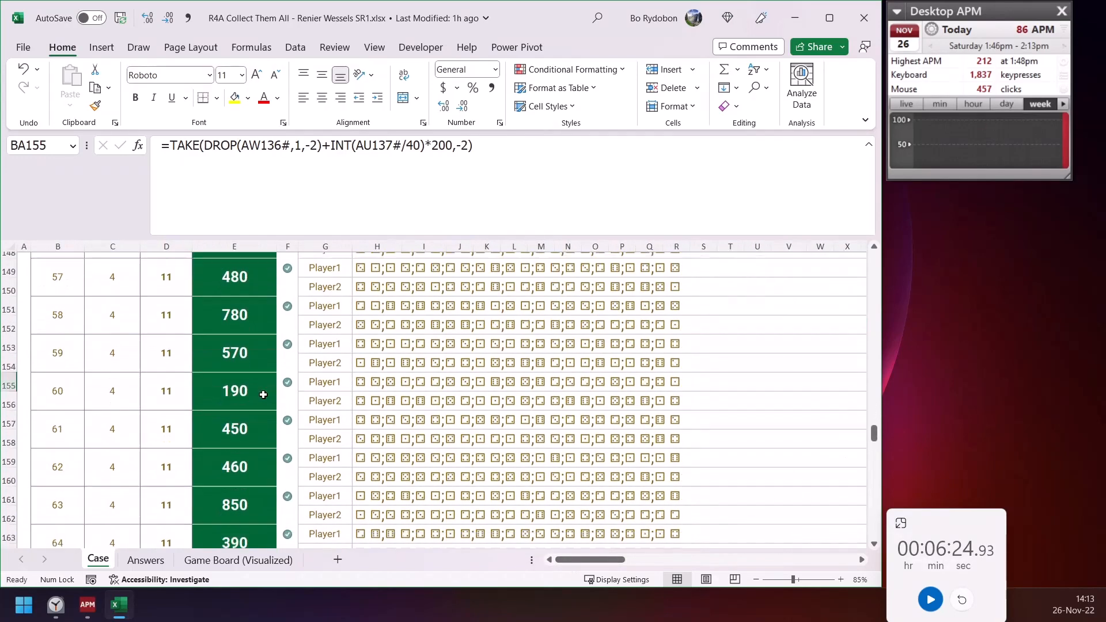
Join the IFNA line in E193's Level 5 LET formula and copy the whole formula
click(245, 440)
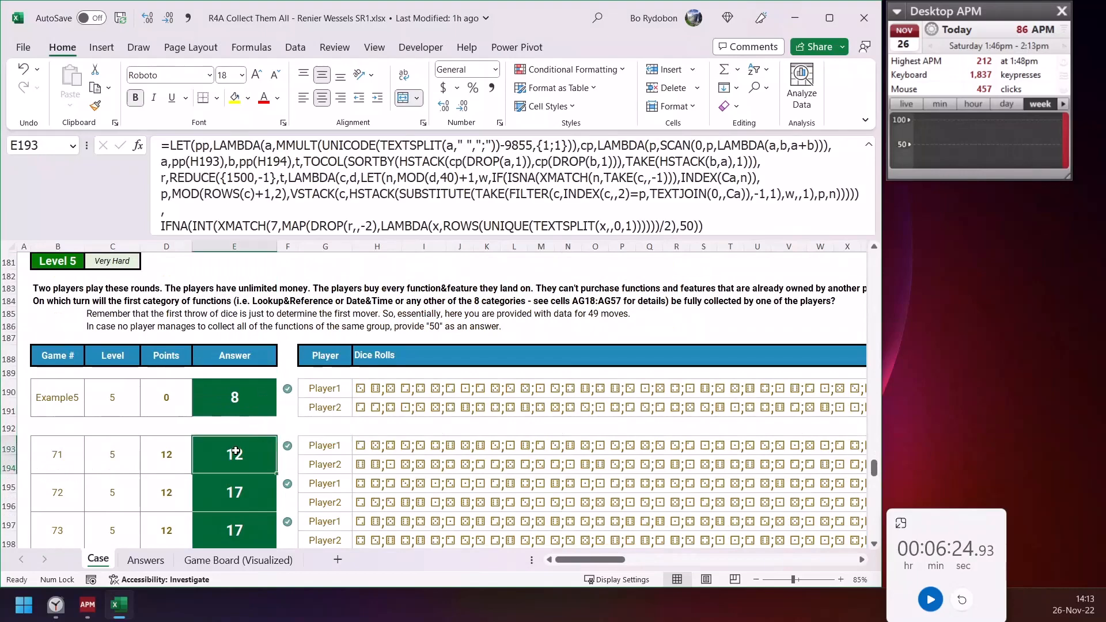
click(288, 207)
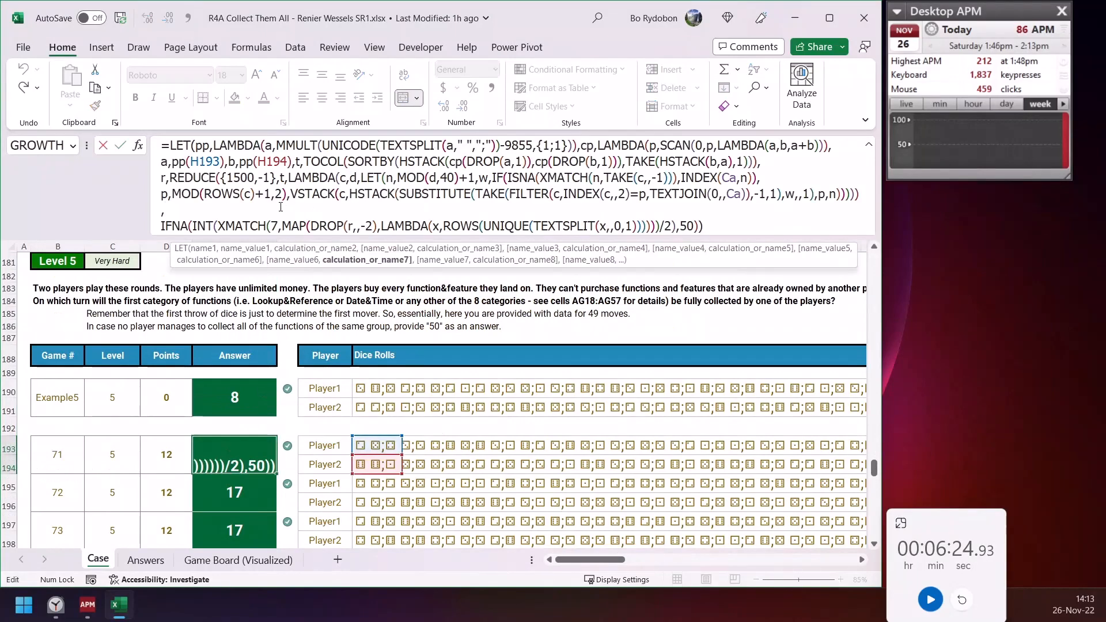
key(Delete)
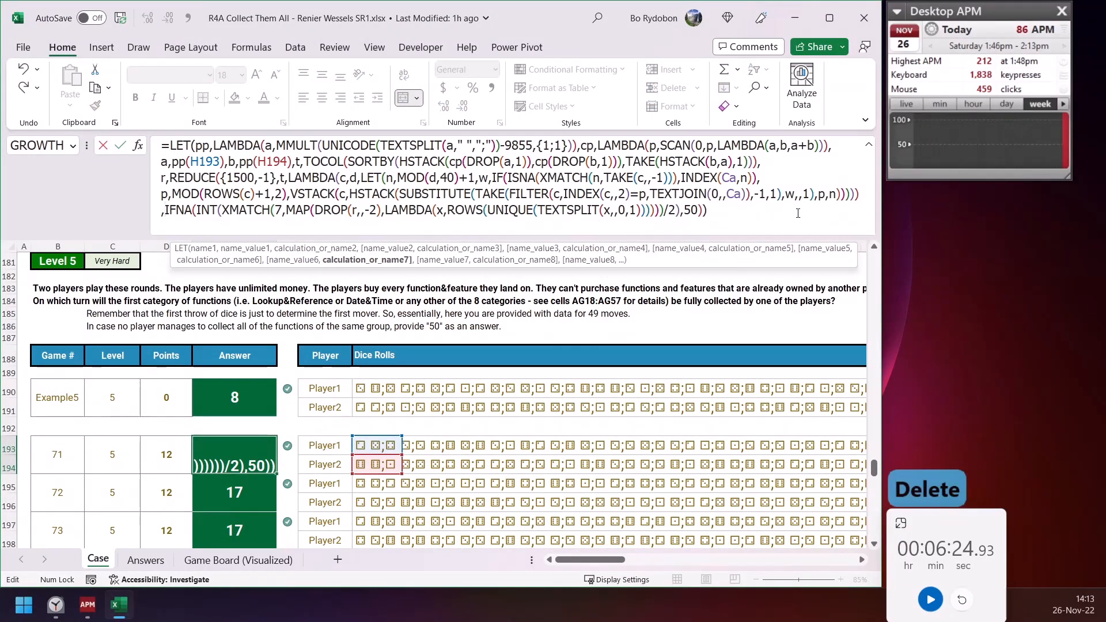
key(ctrl+a)
key(ctrl+c)
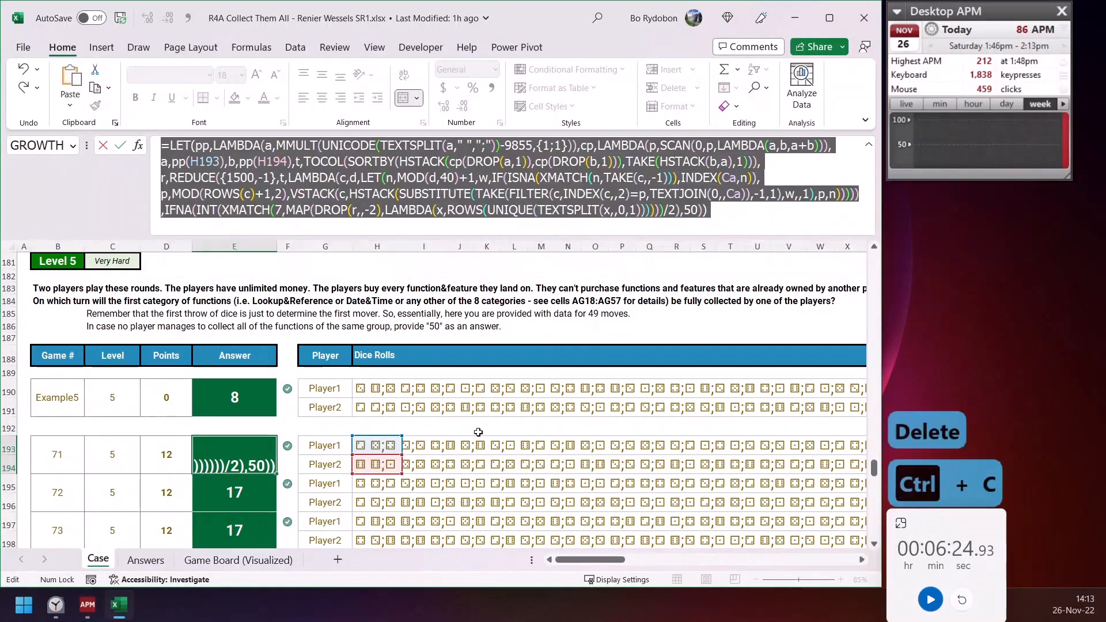
key(Escape)
Paste the LET formula into spare cell BI193 and confirm it returns 12
drag(608, 560, 731, 556)
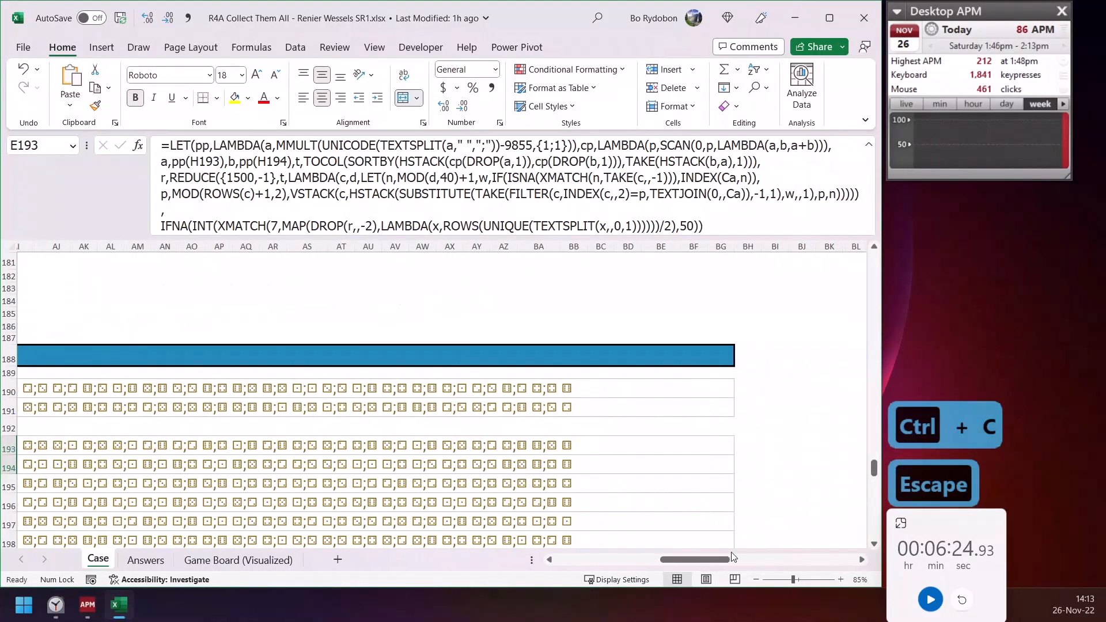
click(775, 445)
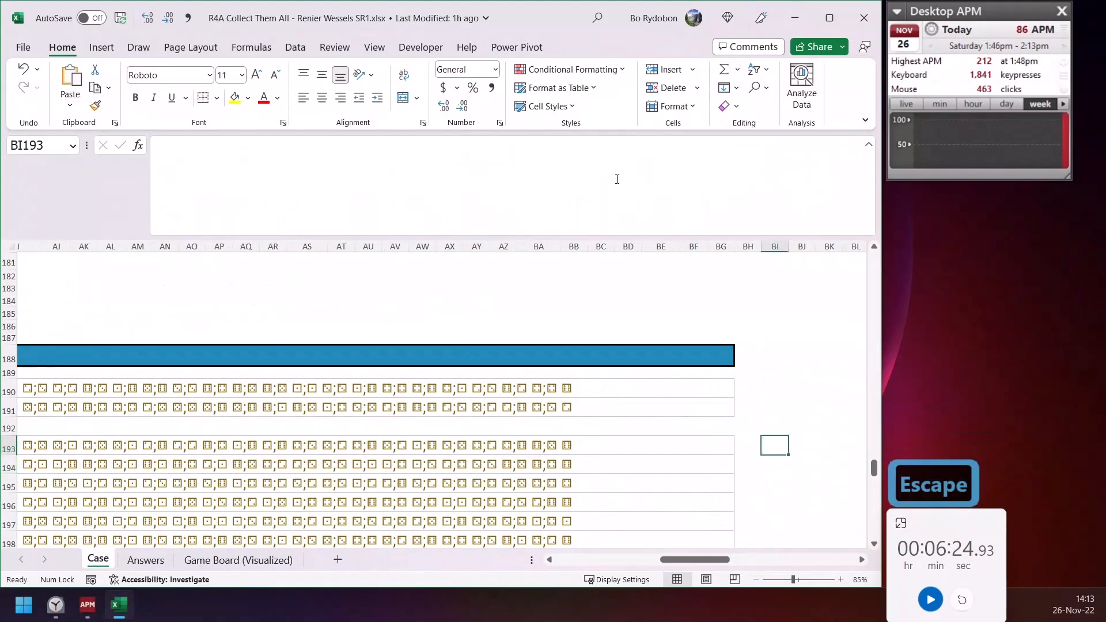
click(590, 175)
key(ctrl+v)
key(Return)
key(Up)
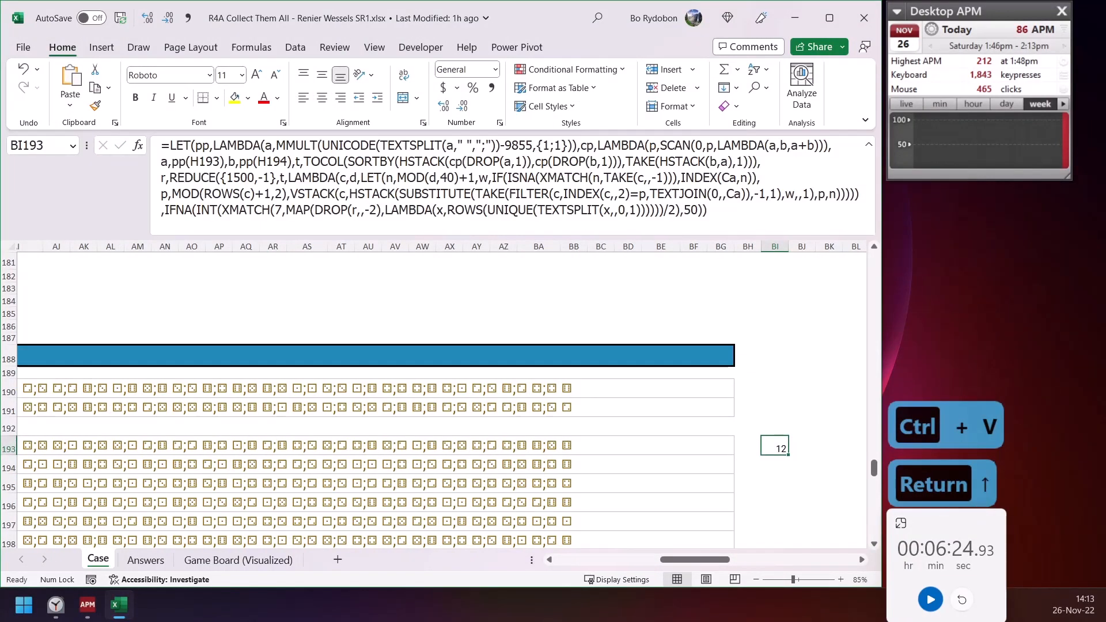
drag(720, 560, 766, 560)
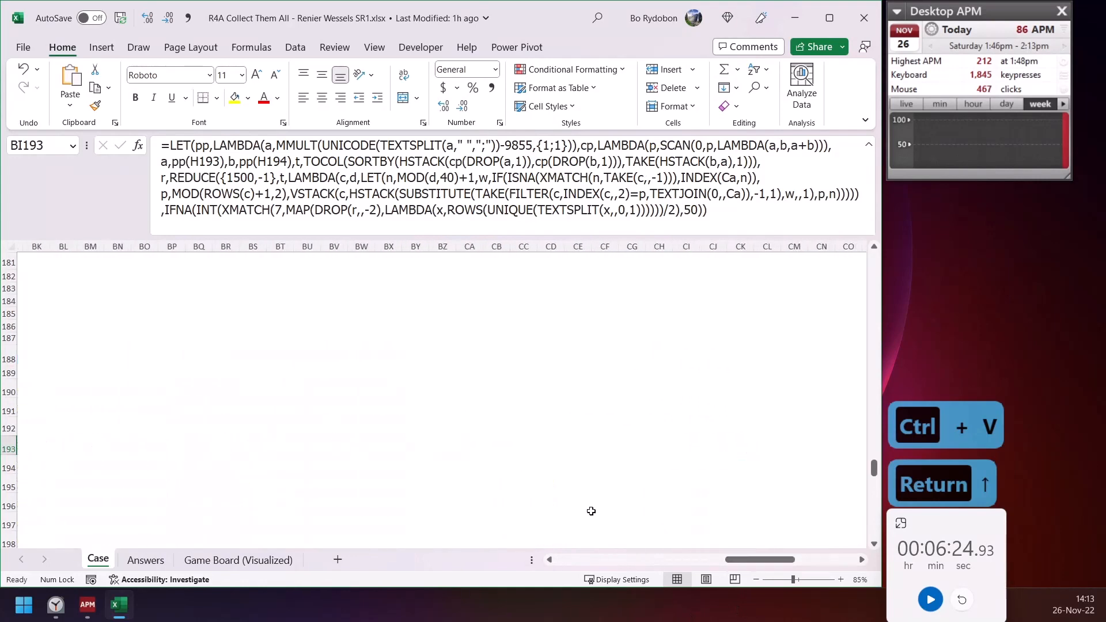
click(717, 559)
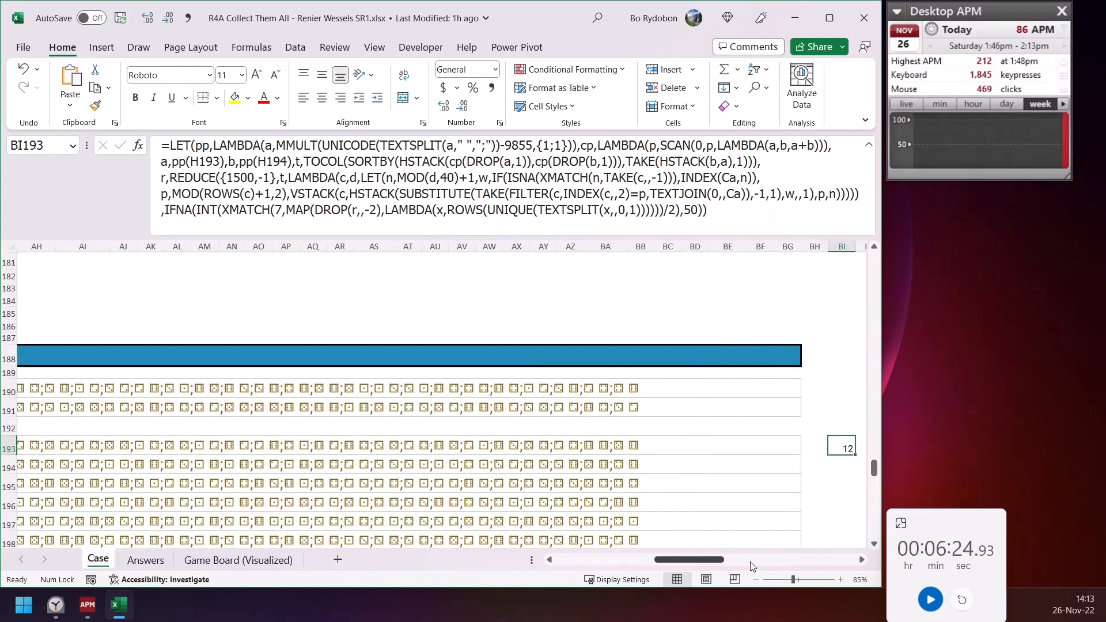
click(862, 560)
click(861, 560)
click(862, 560)
click(861, 561)
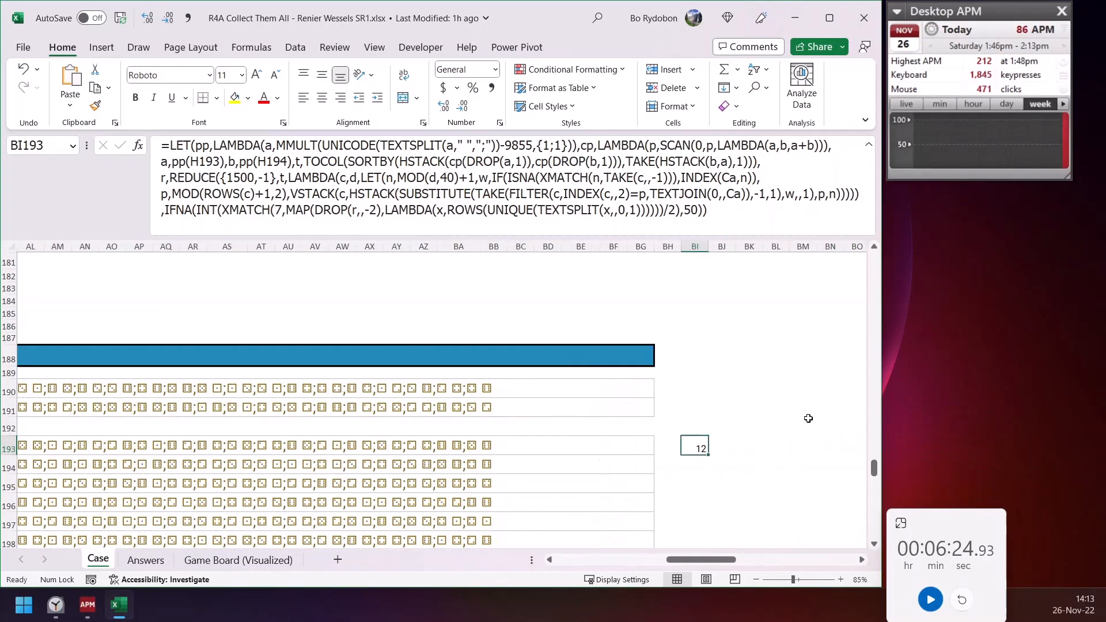
Examine the TEXTJOIN(0,,Ca) argument inside BI193's FILTER and copy the whole formula
click(430, 157)
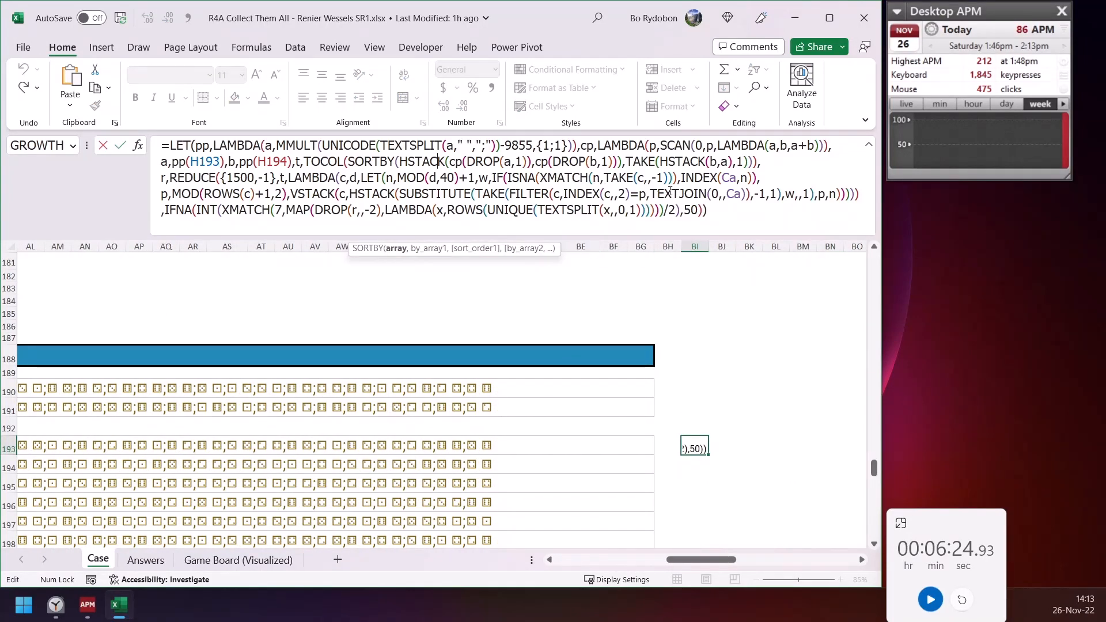
click(669, 192)
click(618, 248)
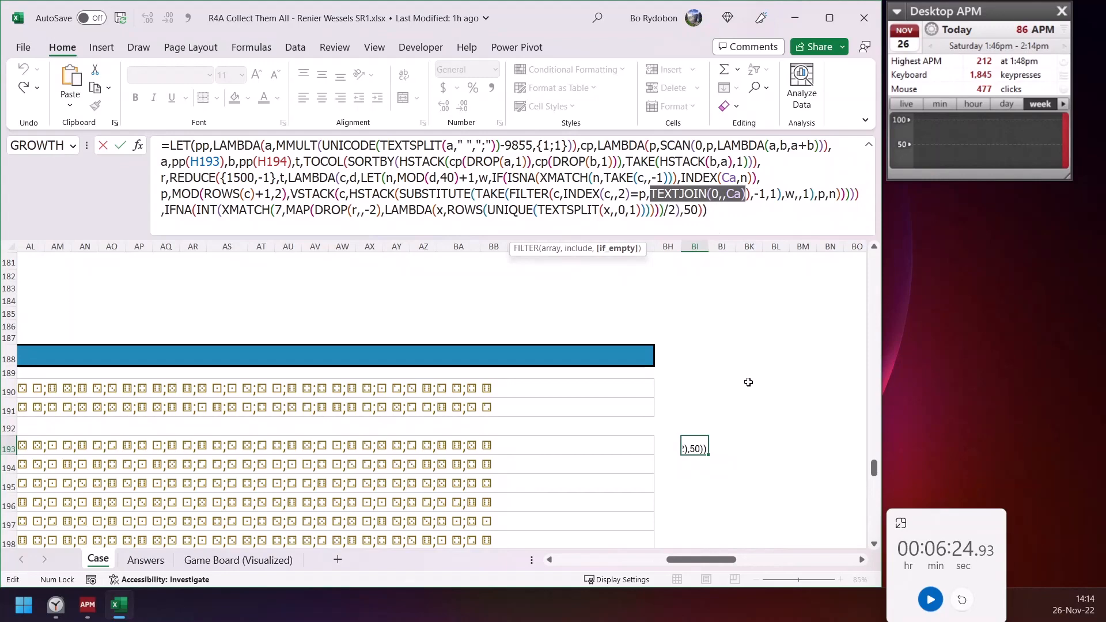
key(ctrl+a)
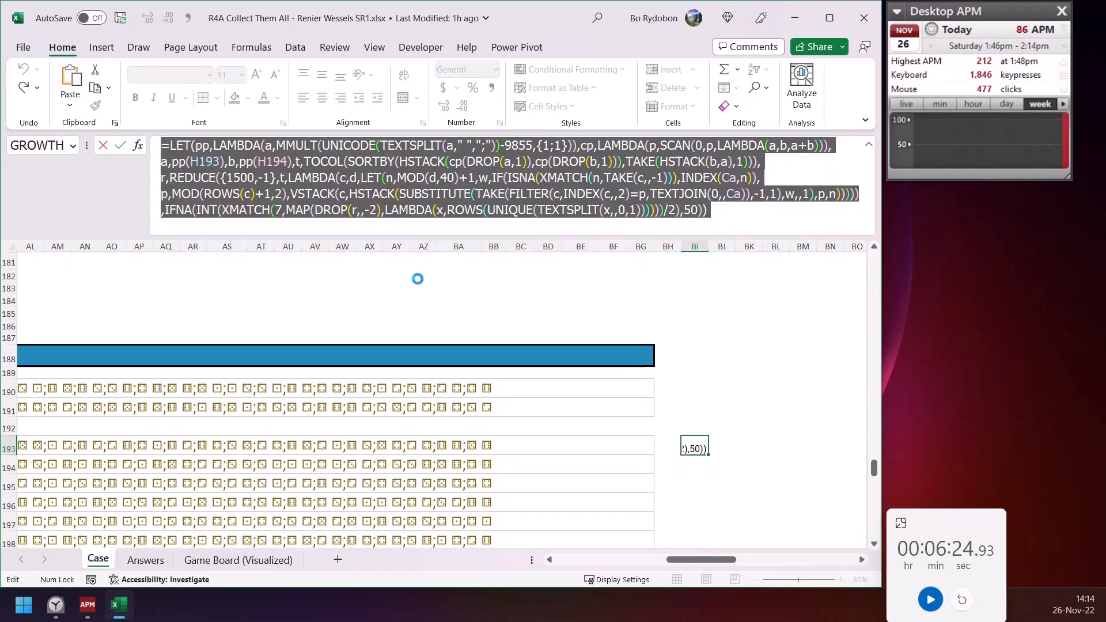
key(ctrl+c)
key(Escape)
click(748, 445)
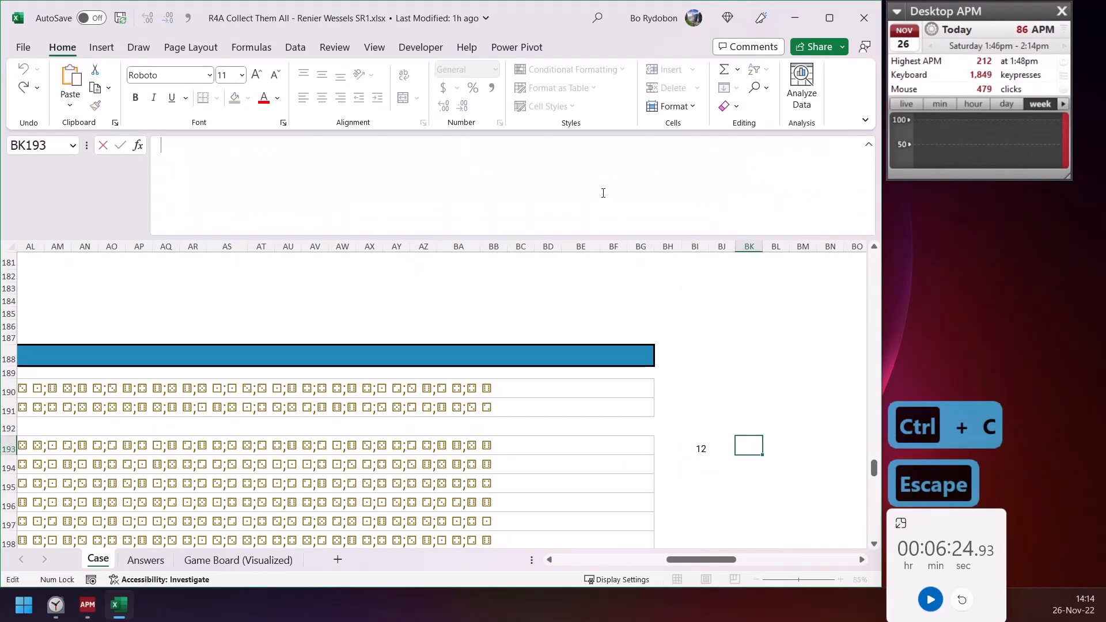
Enter =TEXTJOIN(0,,Ca) in BK193 to join all categories with zeros
click(602, 193)
text(=textjo)
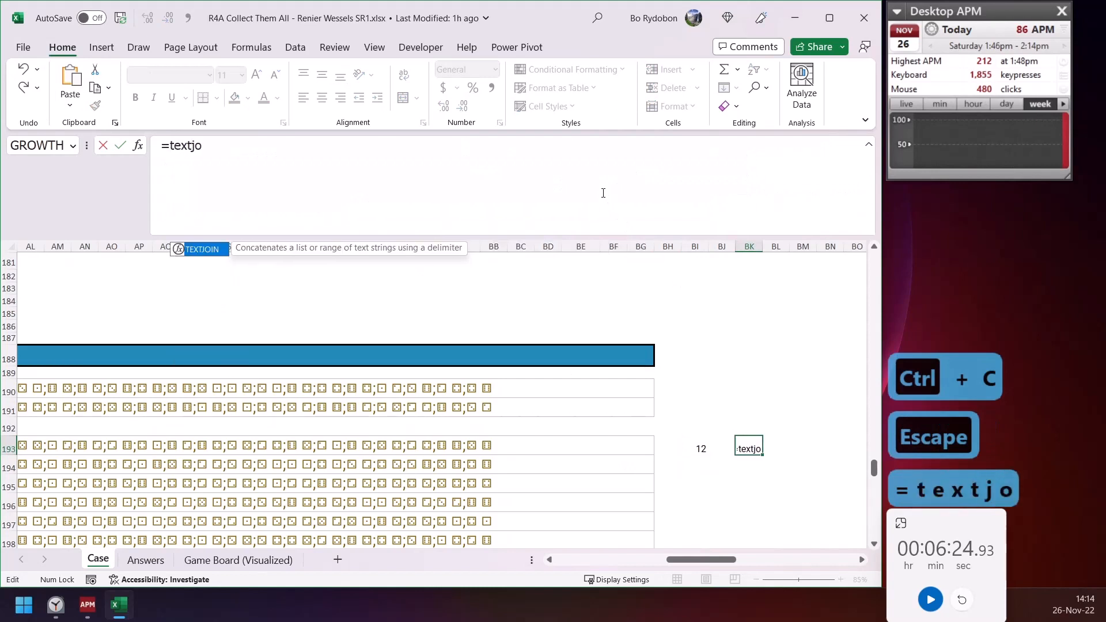
key(Tab)
text(0)
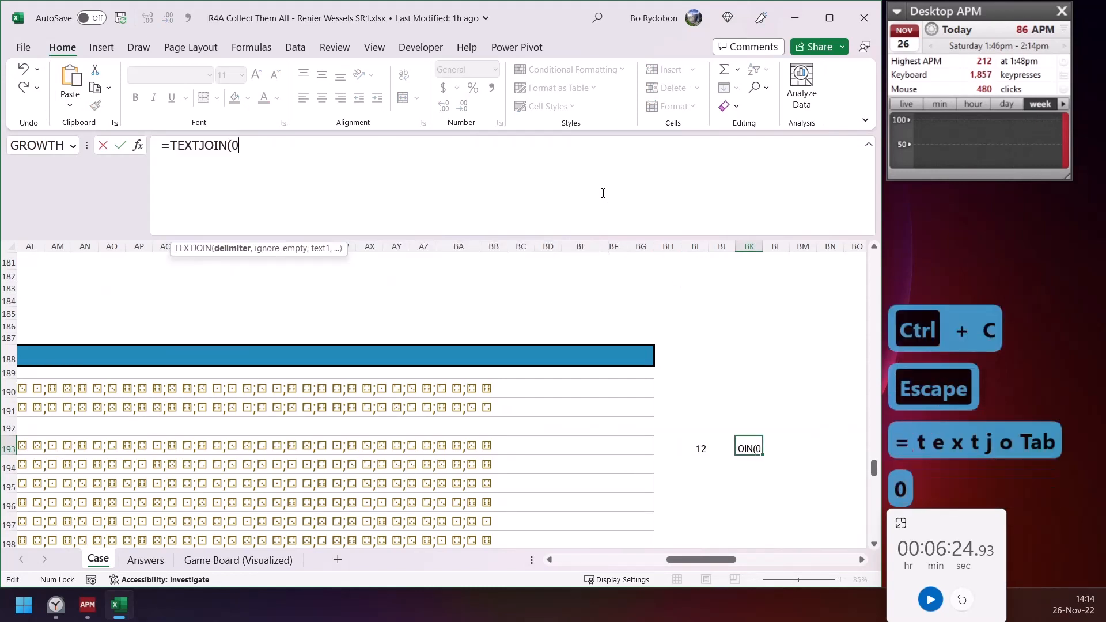
text(,,ca))
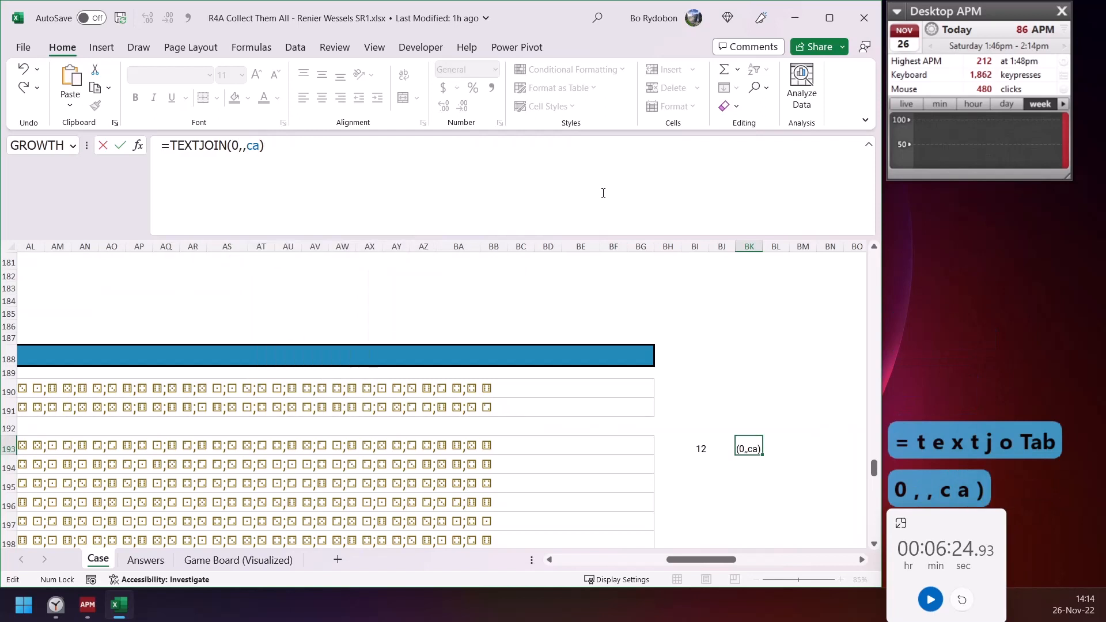
key(Return)
key(Up)
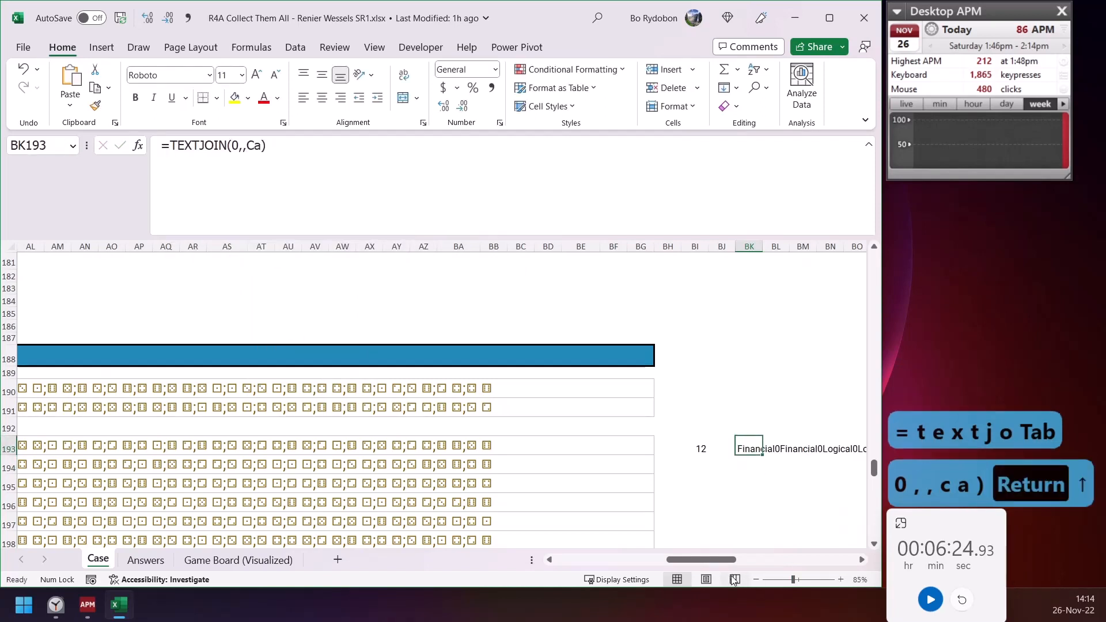
Scroll back left and select BI193 to view its LET formula
drag(730, 563, 760, 568)
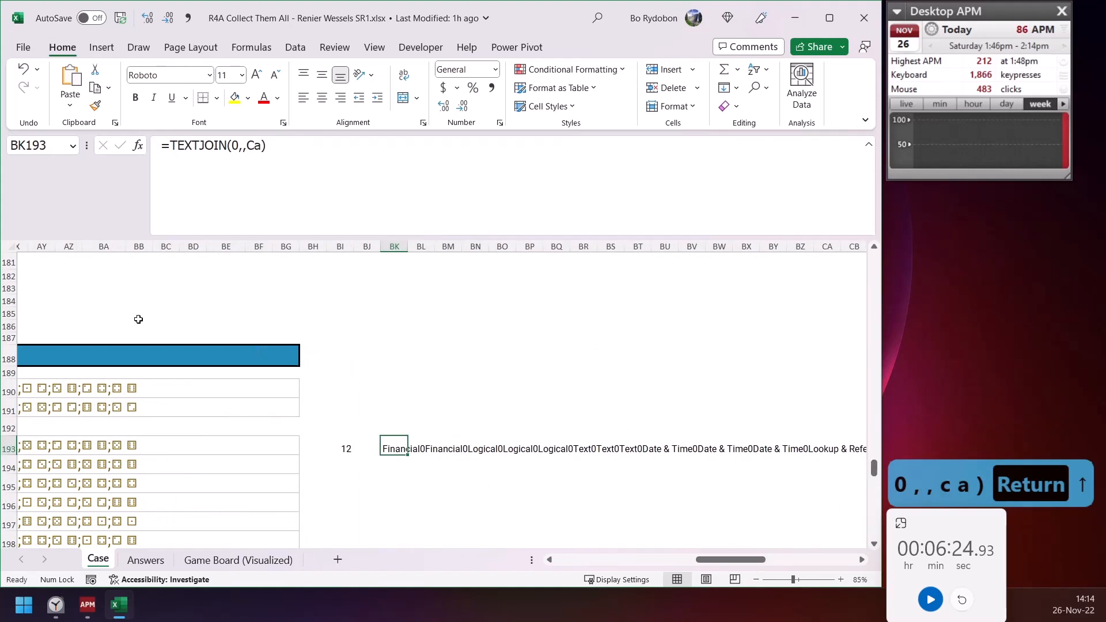
click(63, 145)
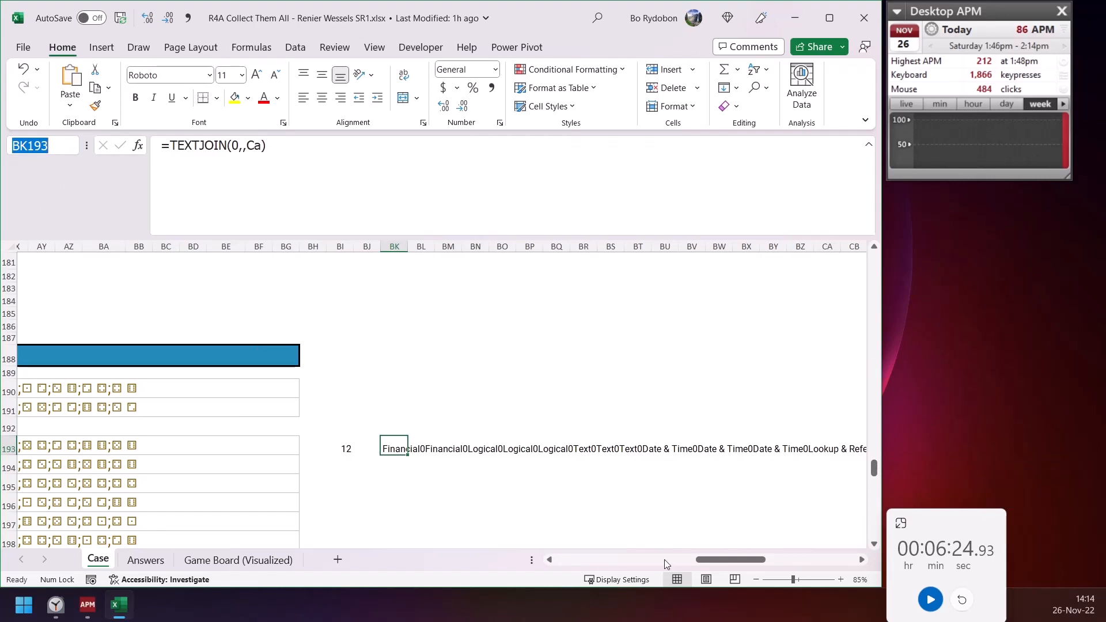
drag(700, 559, 595, 518)
scroll(368, 449, left, 3)
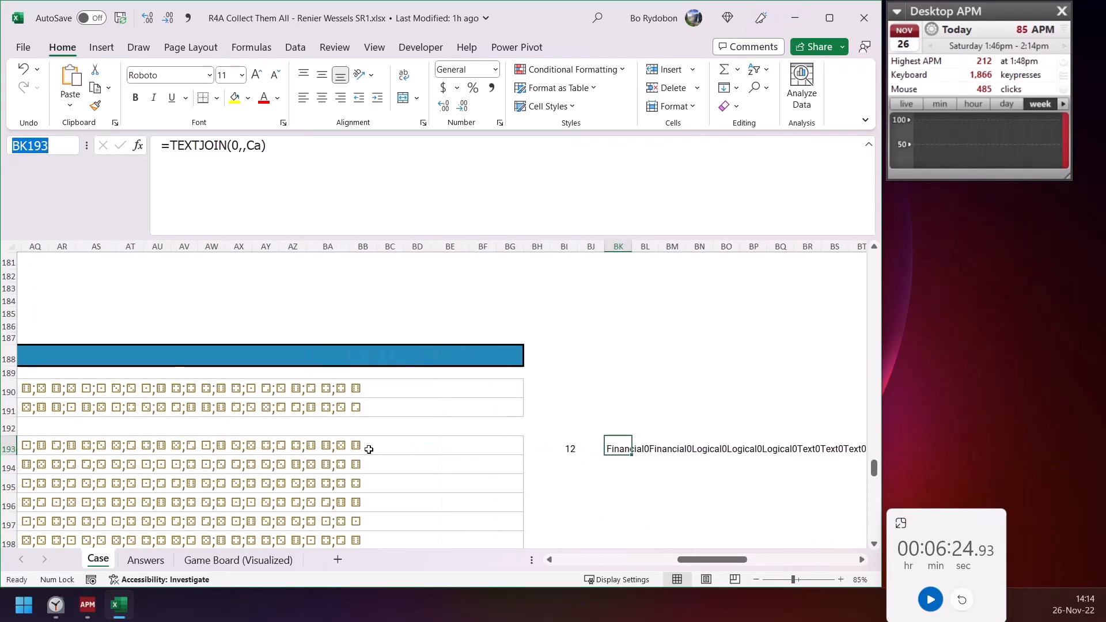
click(571, 453)
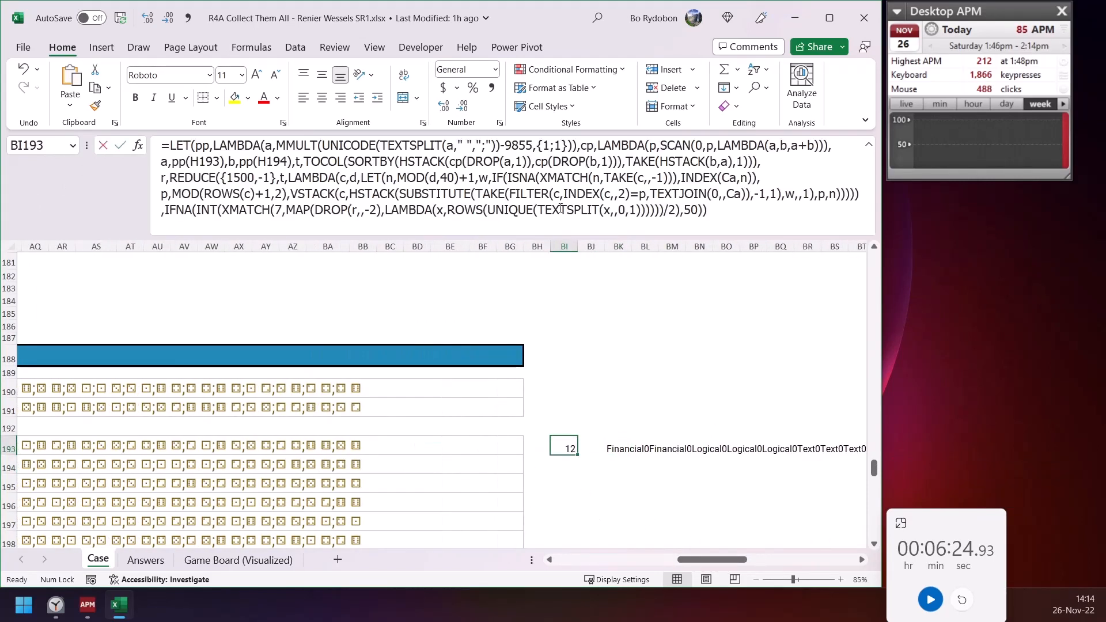
click(561, 208)
click(356, 192)
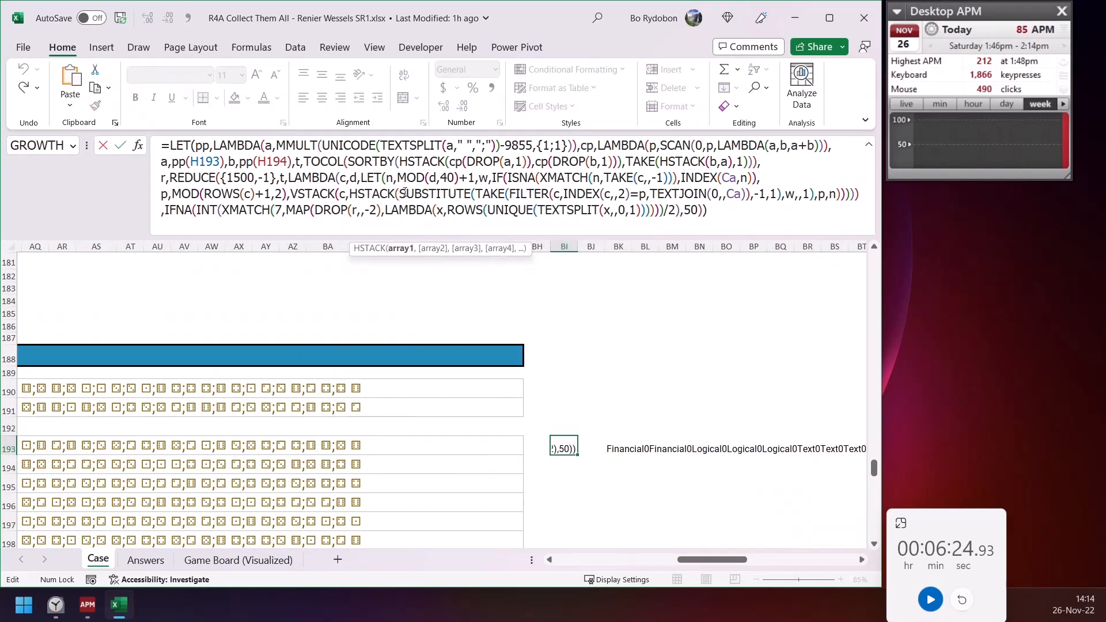
key(Left)
key(alt+Return)
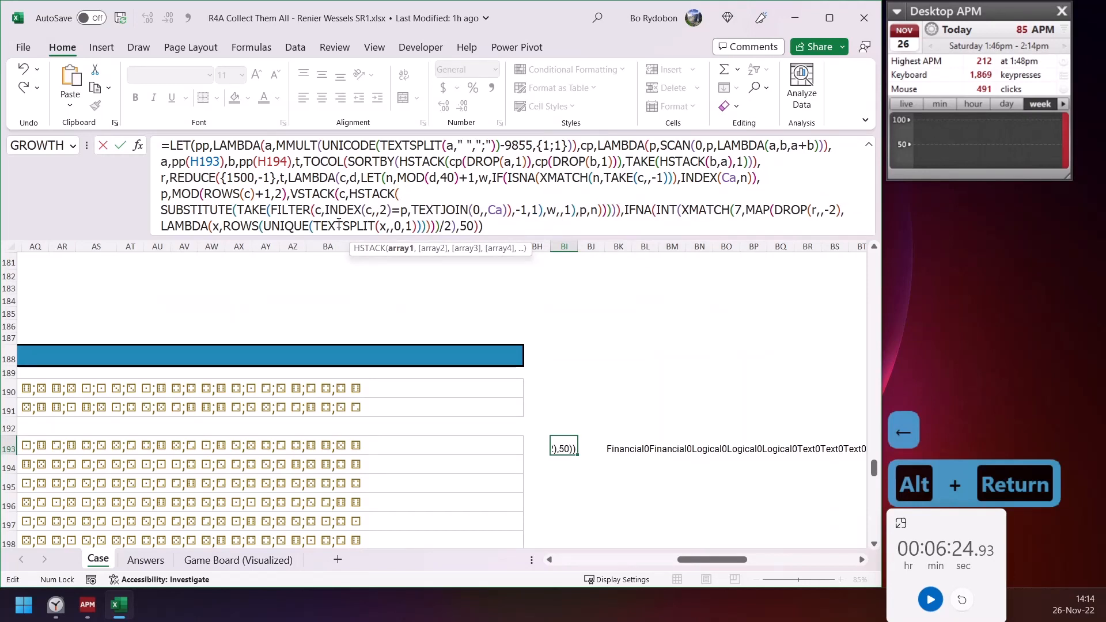
click(252, 210)
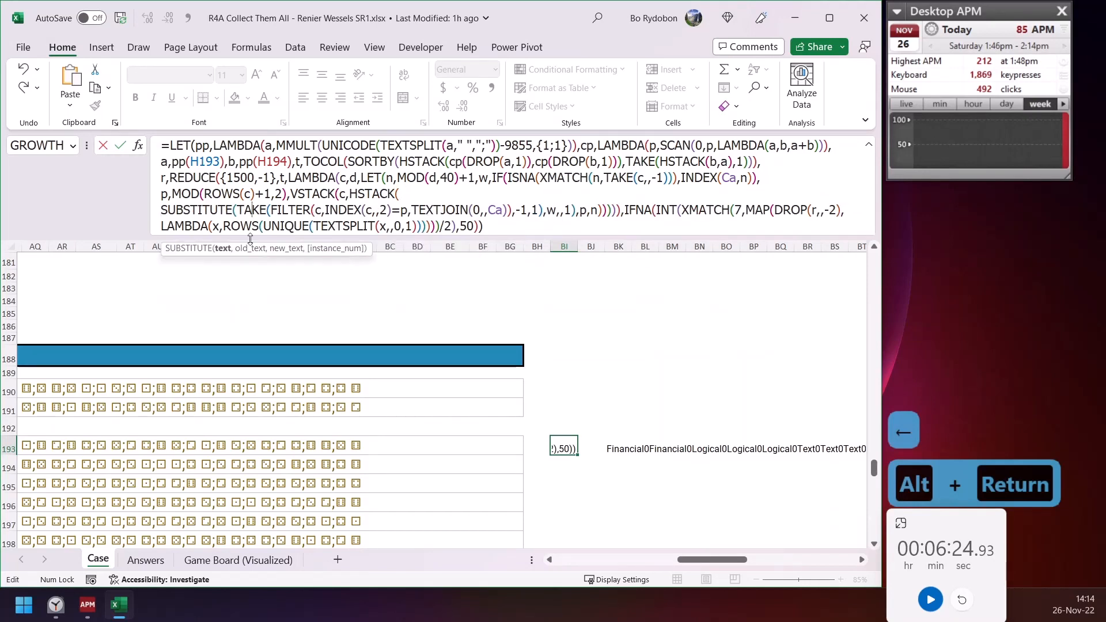
click(223, 248)
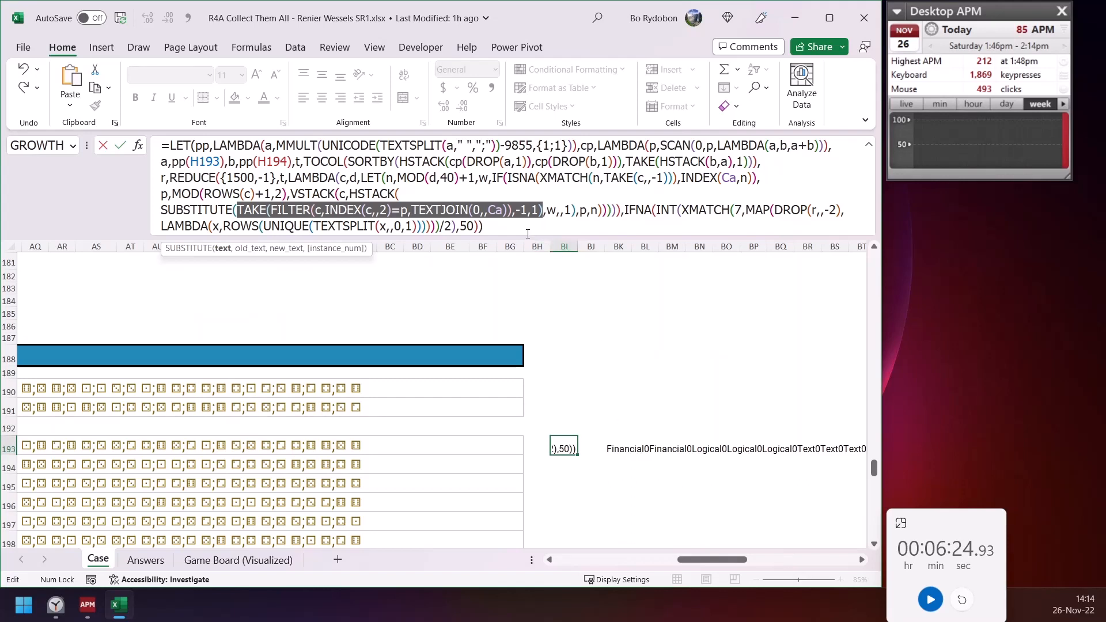
double_click(552, 211)
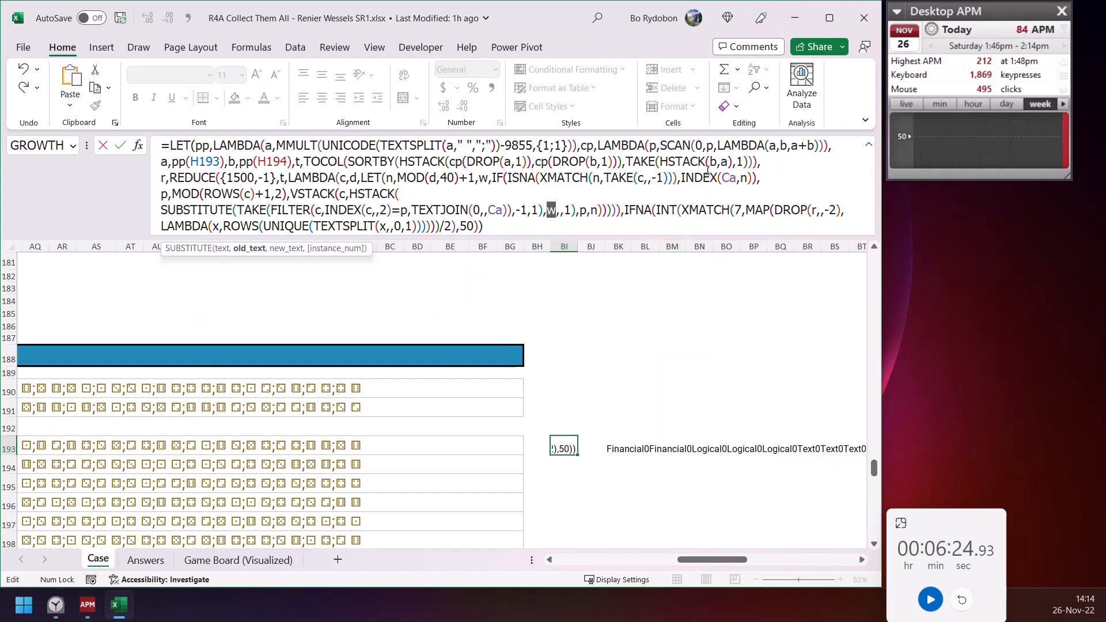
click(557, 211)
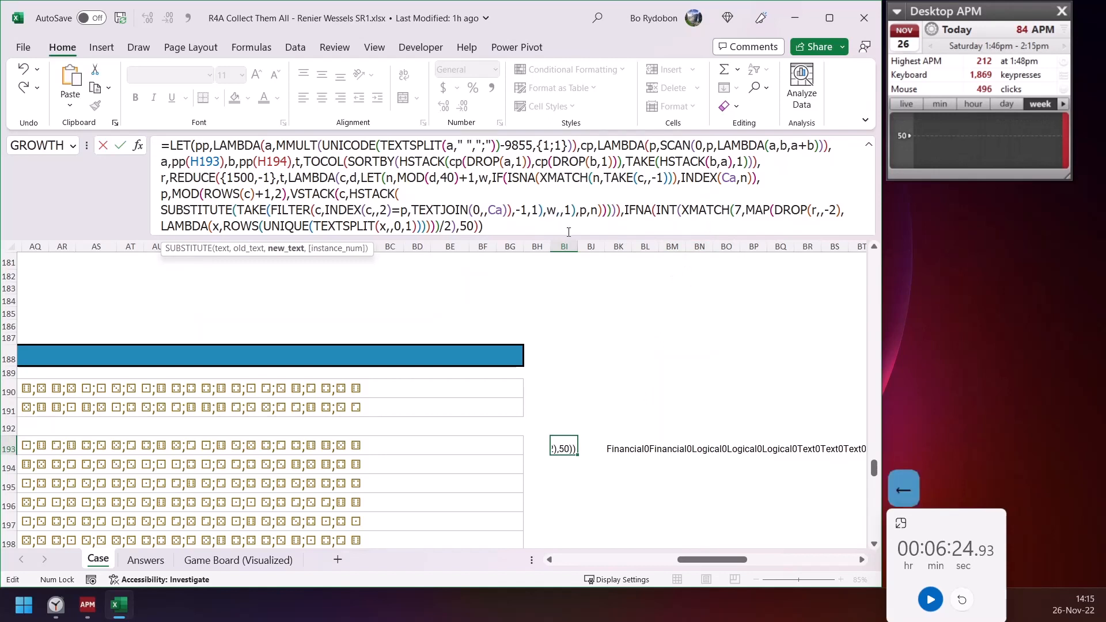
key(Right)
key(Left)
key(Left)
key(Right)
key(Right)
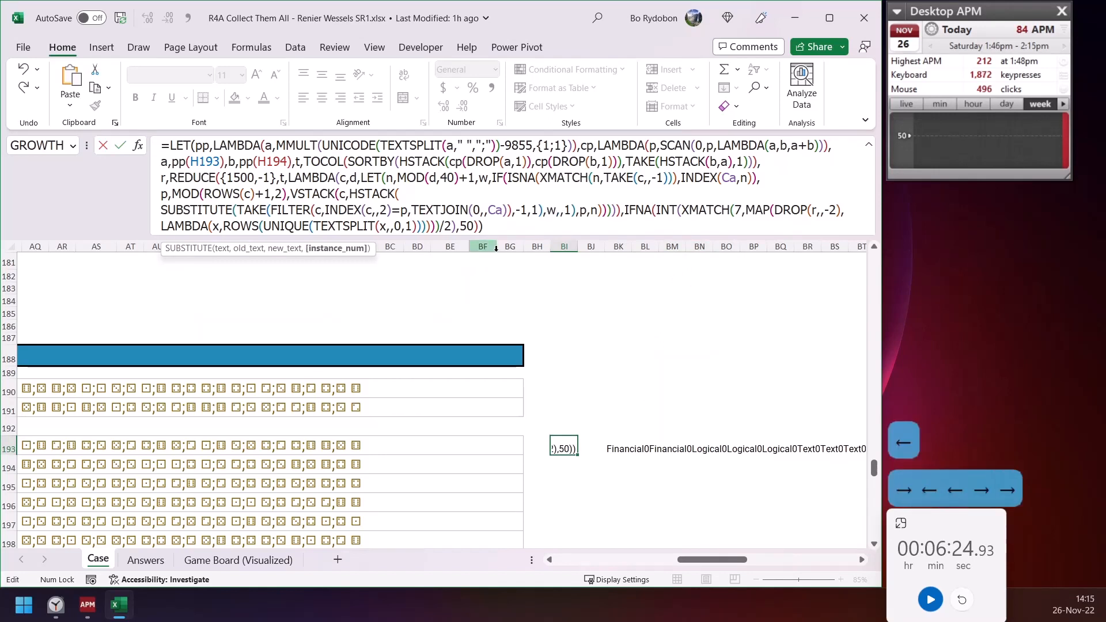
key(Right)
key(Left)
key(Right)
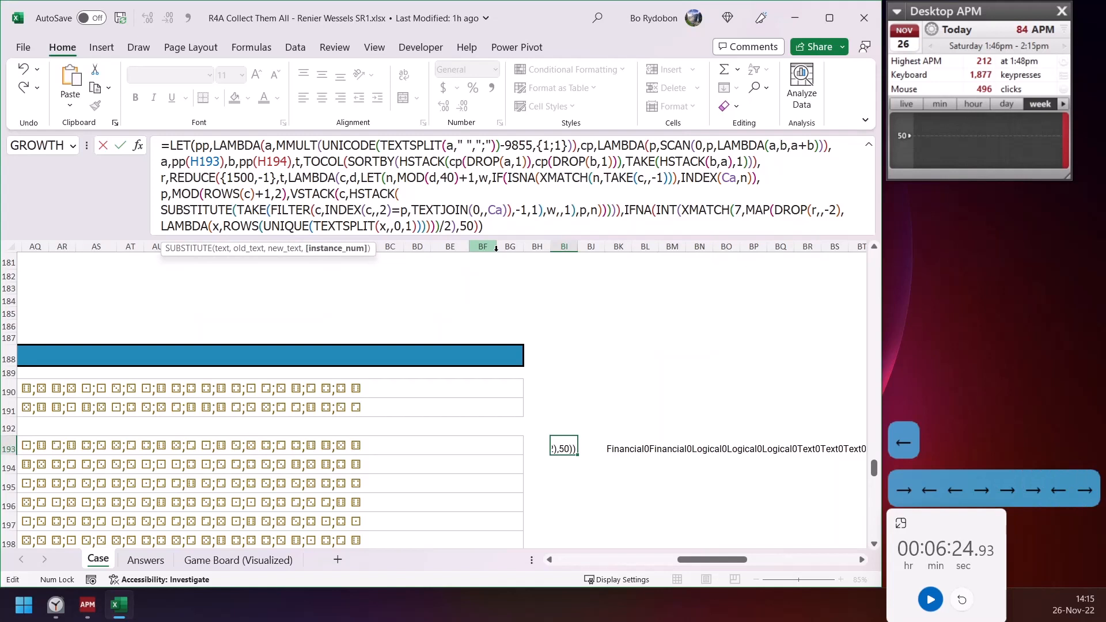
key(Right)
key(Escape)
click(594, 468)
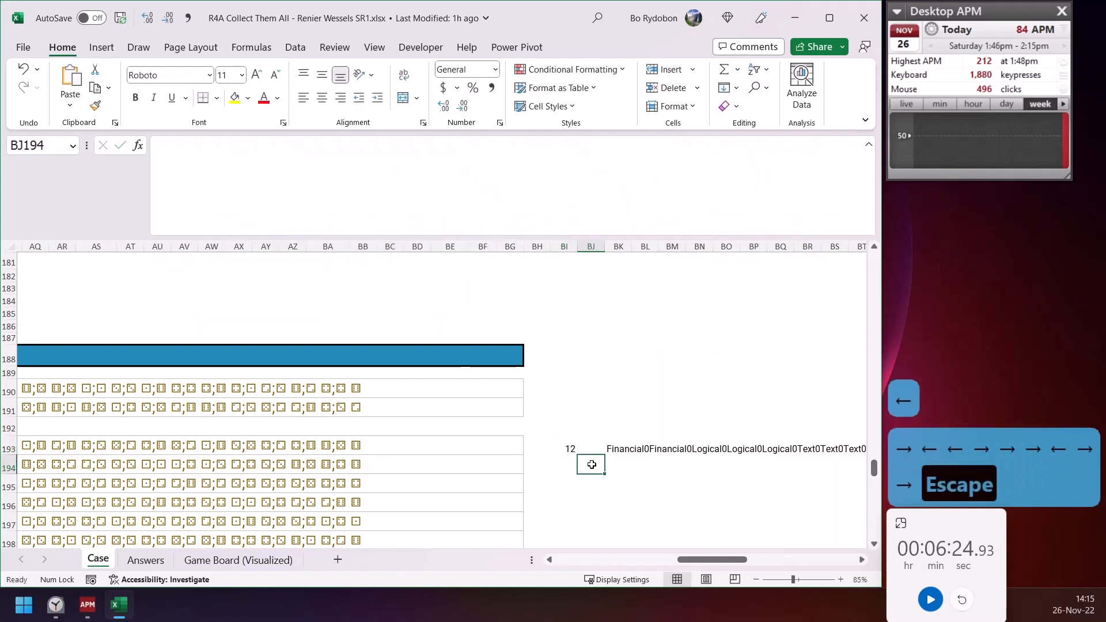
Widen column BJ and enter =INDEX(Ca,2) in BJ193 so it shows Financial
key(Up)
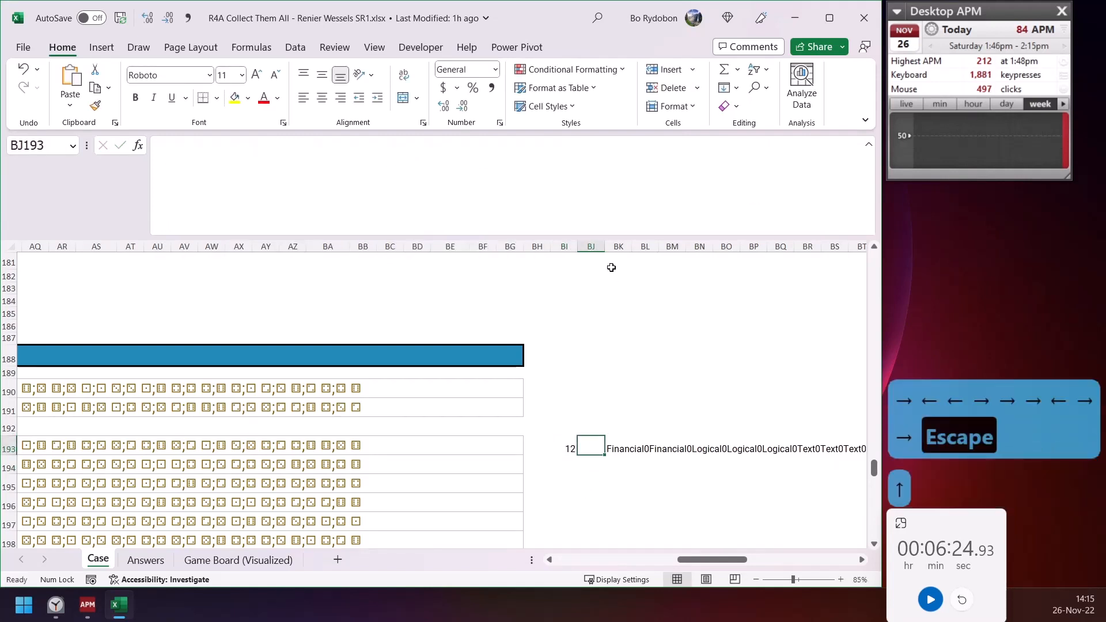
drag(604, 247, 633, 246)
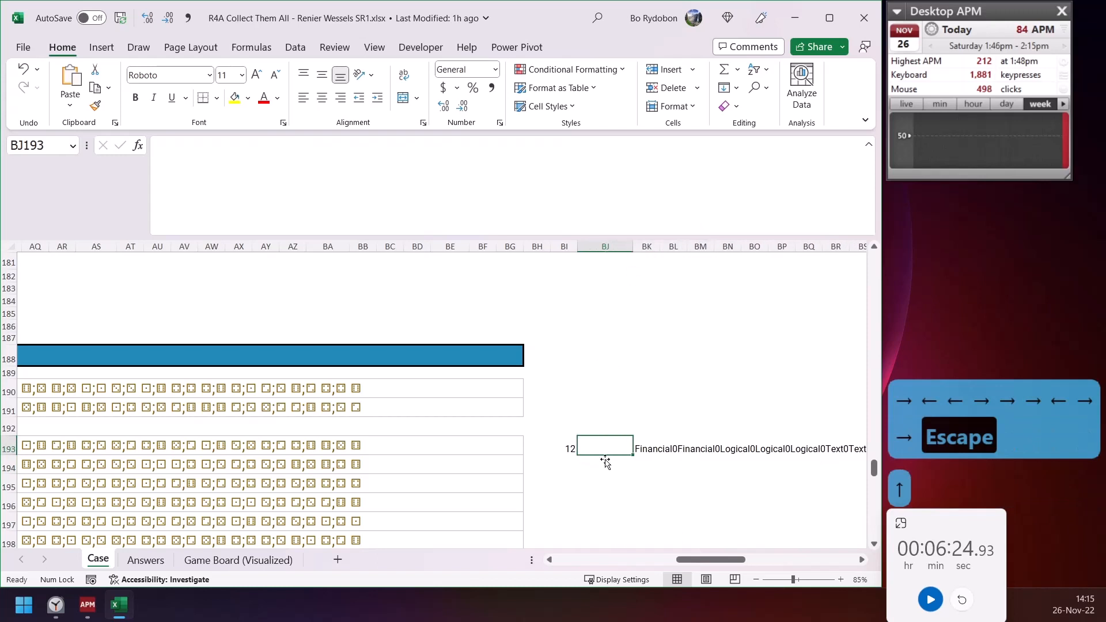
text(=index)
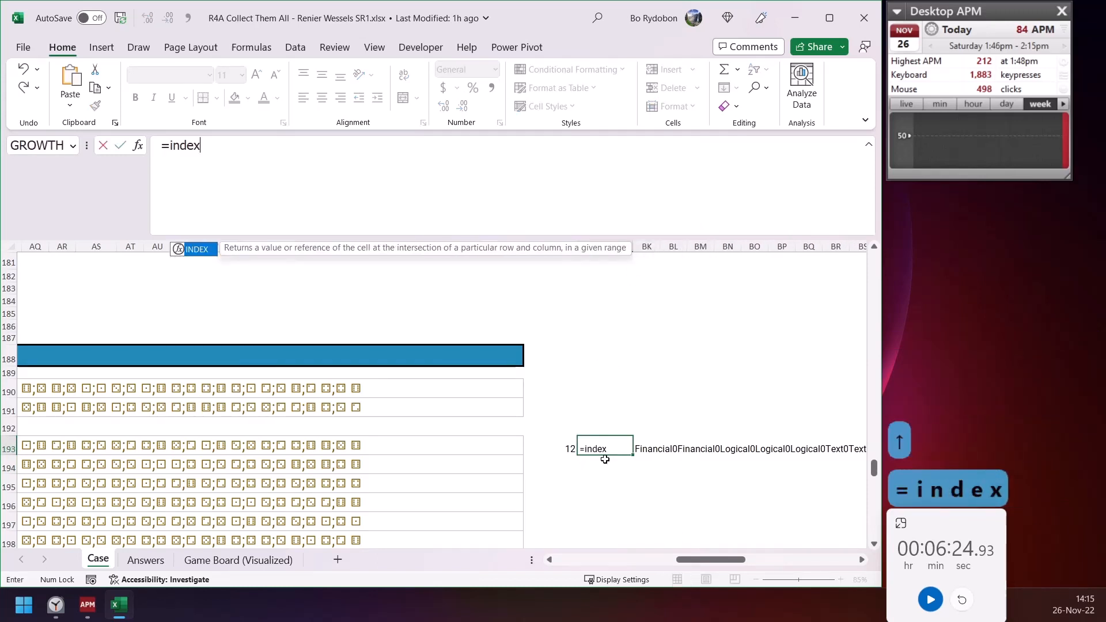
key(Tab)
text(ca,)
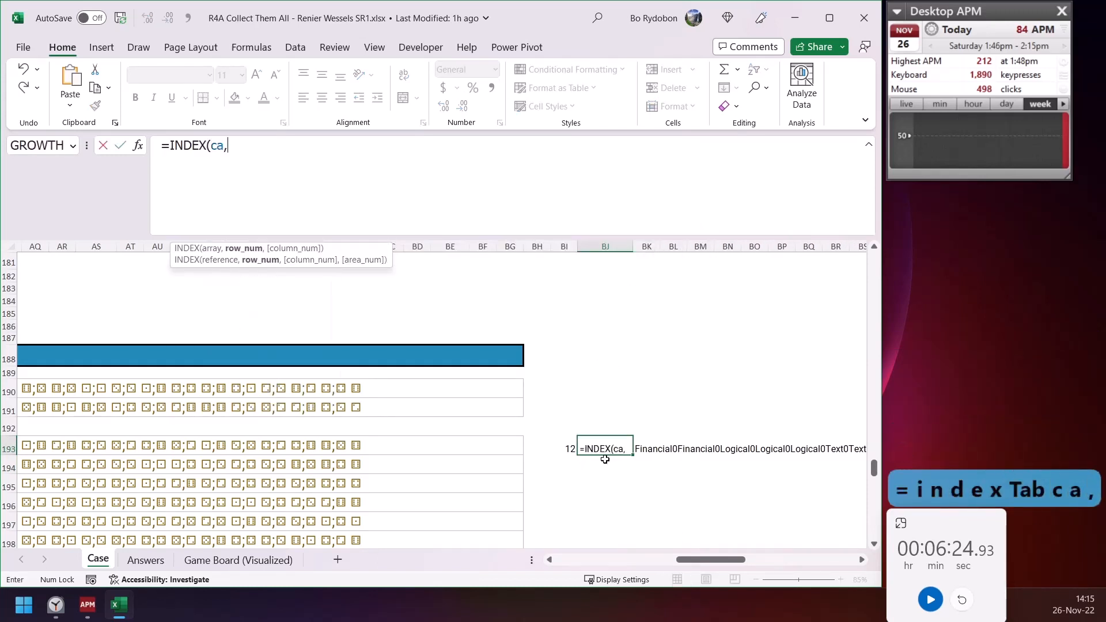
text(2)
key(Return)
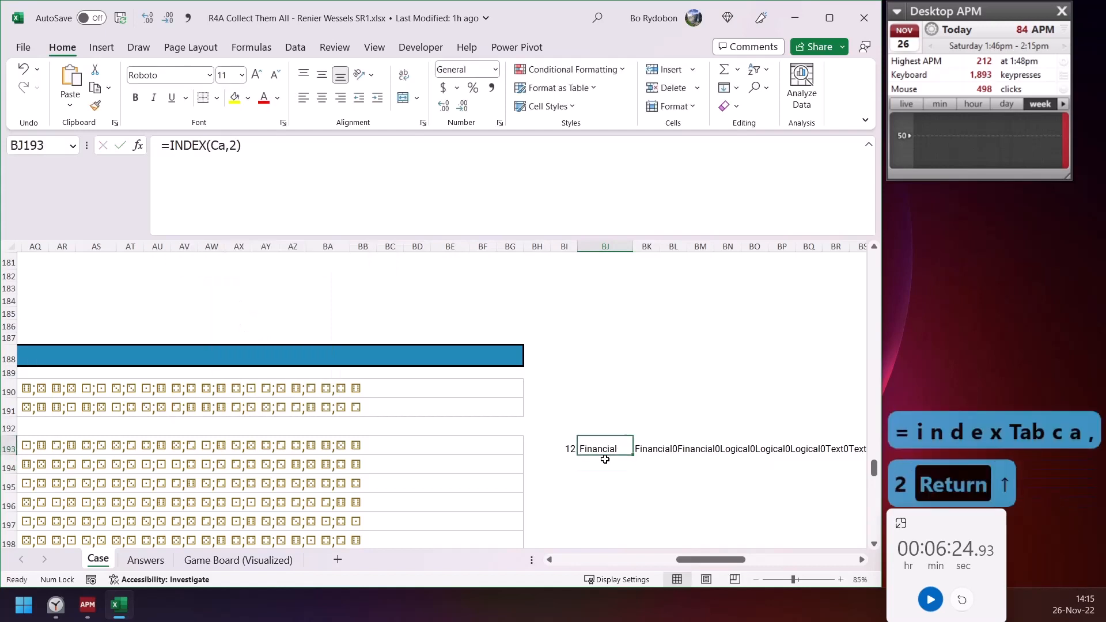
click(634, 467)
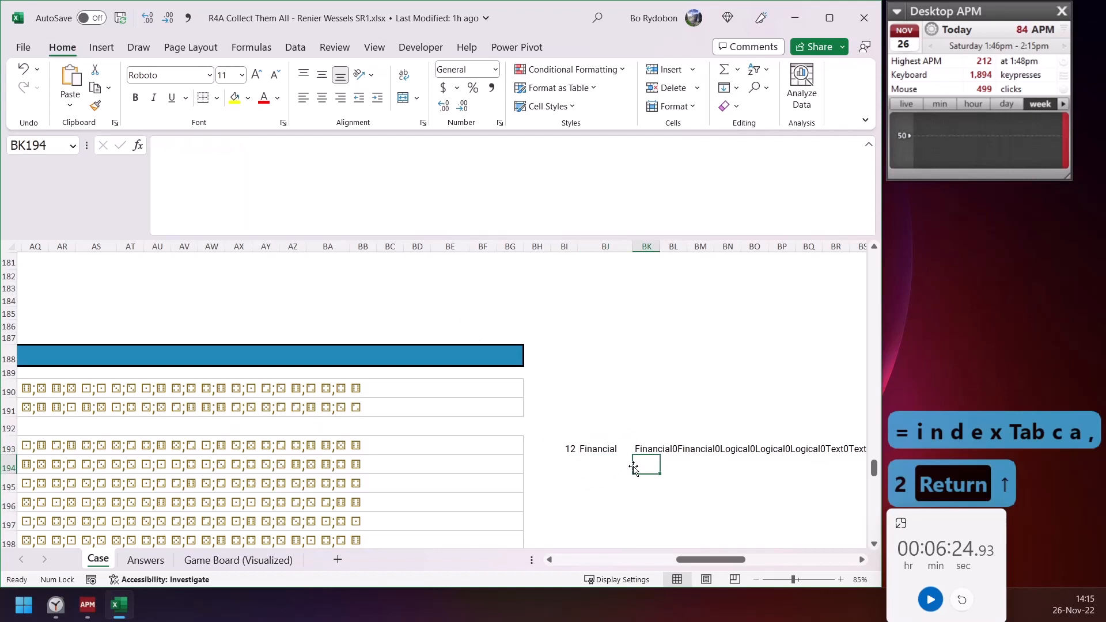
click(641, 449)
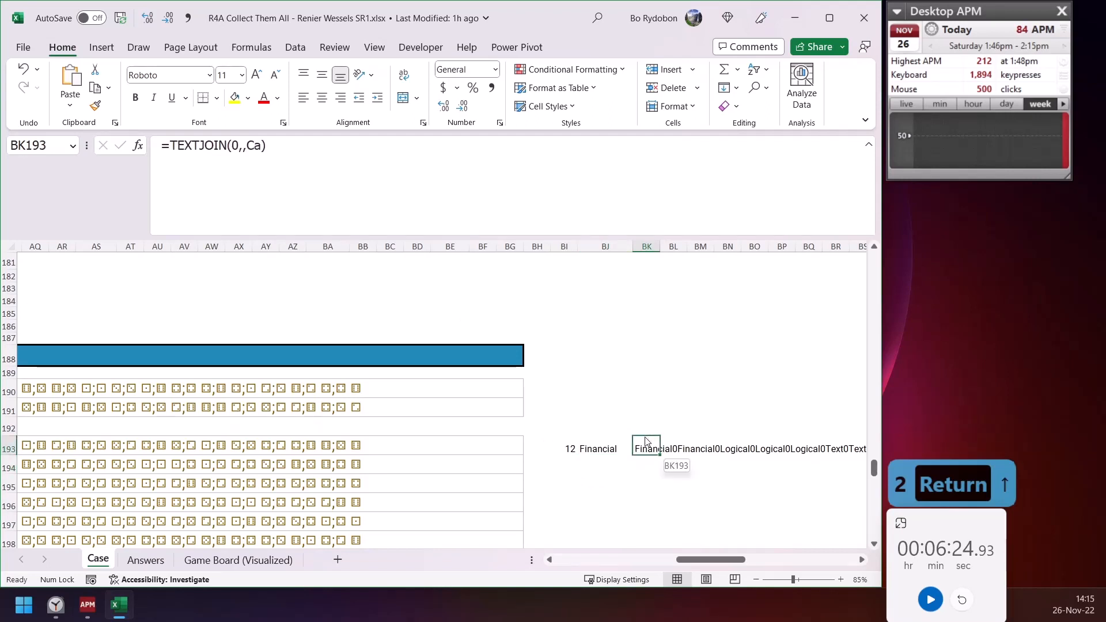
Move the joined string up to BK192 and enter =SUBSTITUTE(BK192,BJ193,,1) in BK193
drag(646, 438, 641, 426)
click(646, 450)
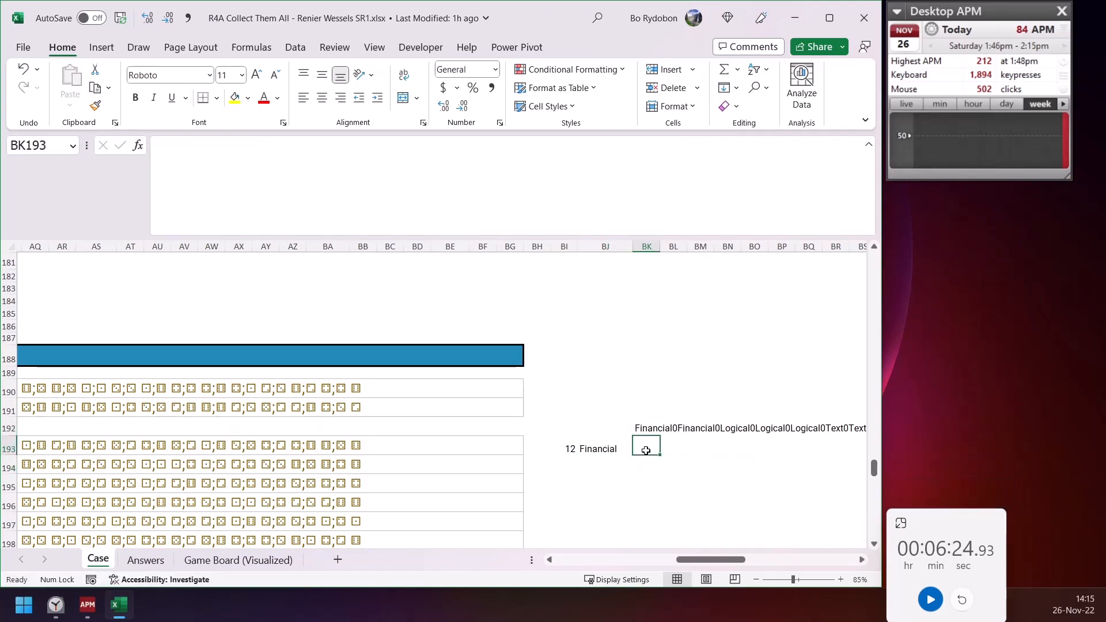
text(=)
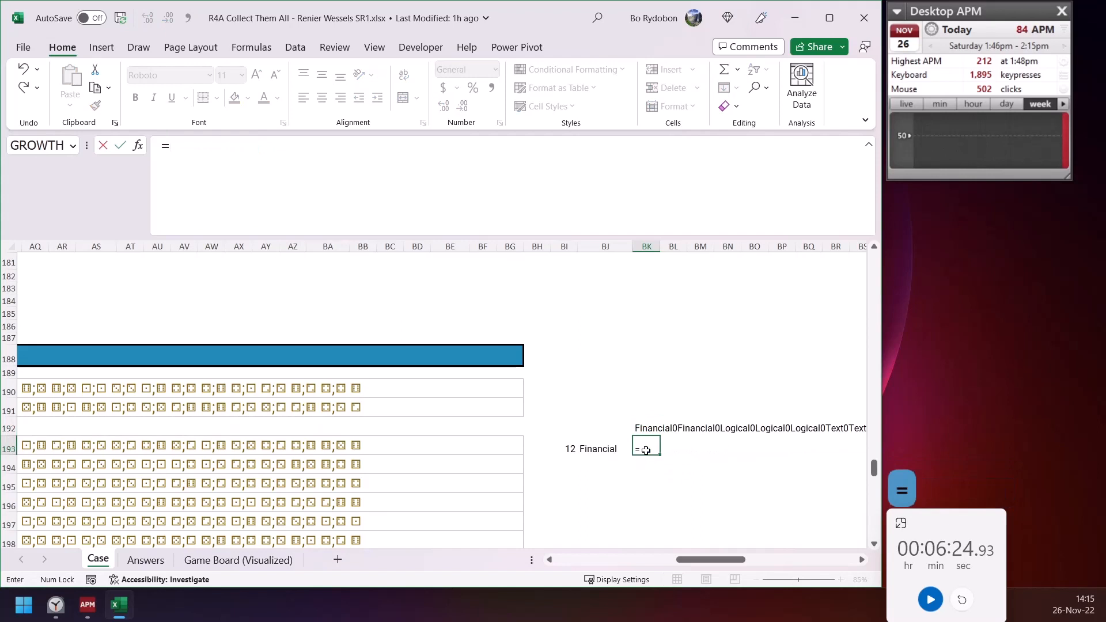
text(sub)
key(Tab)
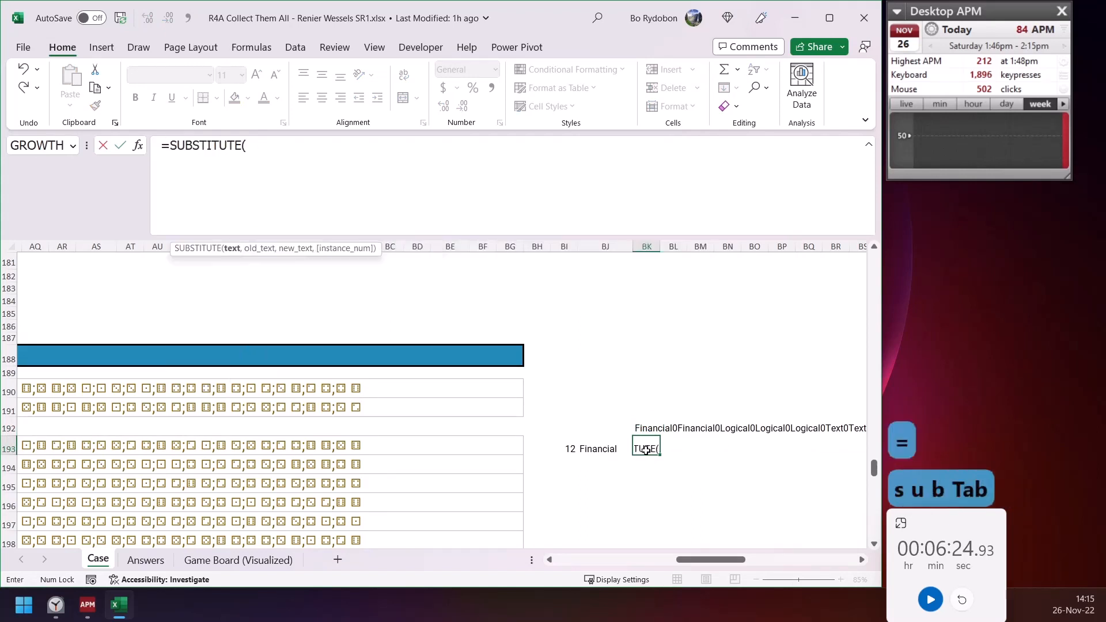
key(Up)
text(,)
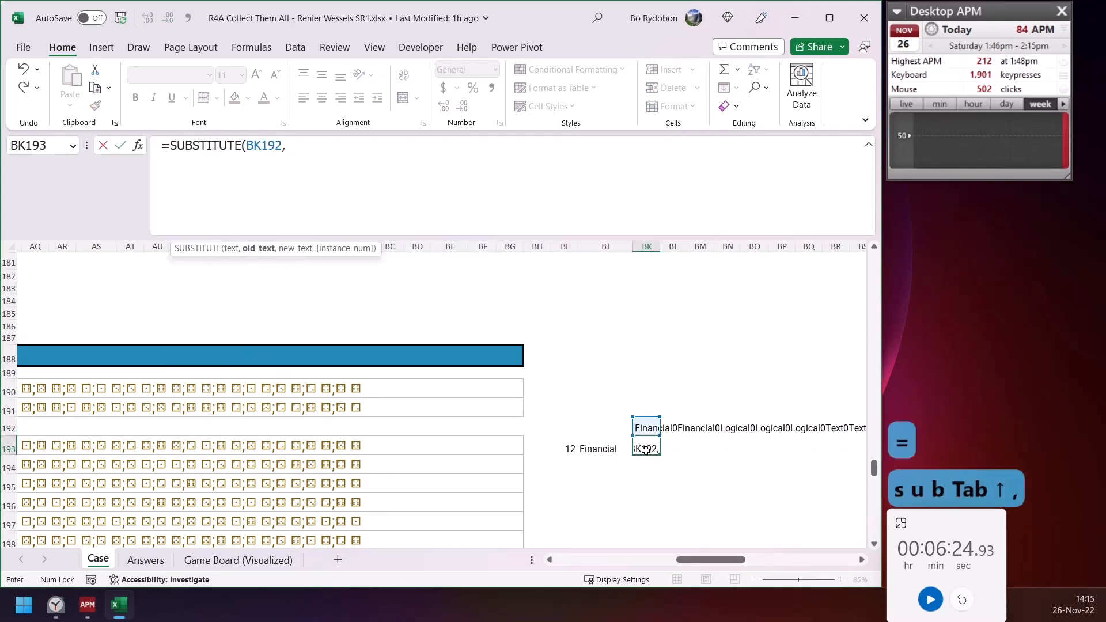
key(Left)
text(,,)
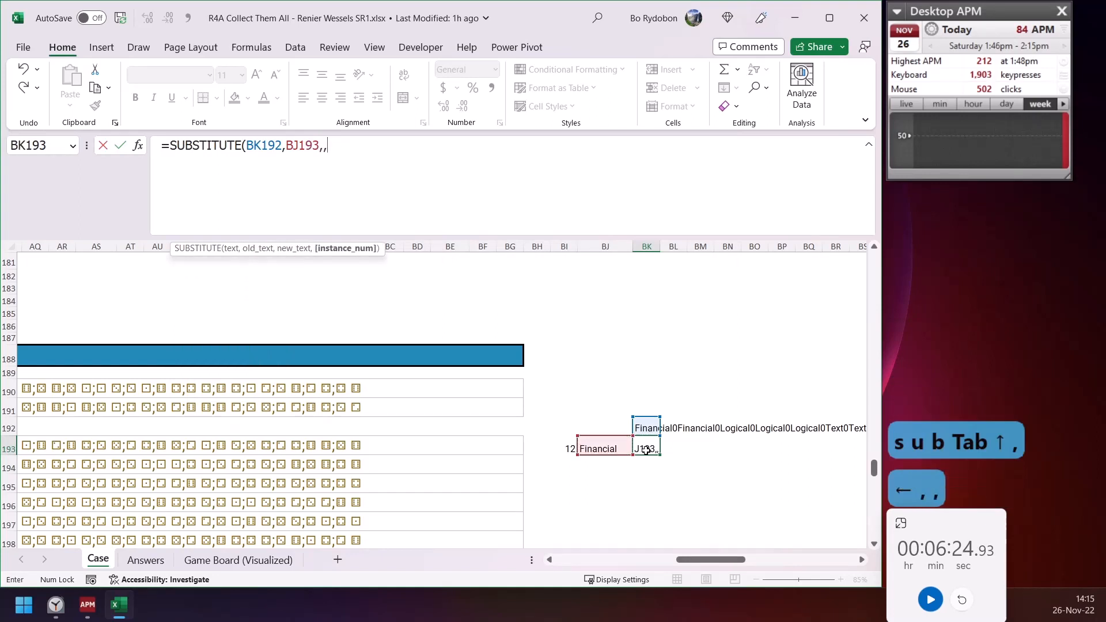
text(1))
key(Return)
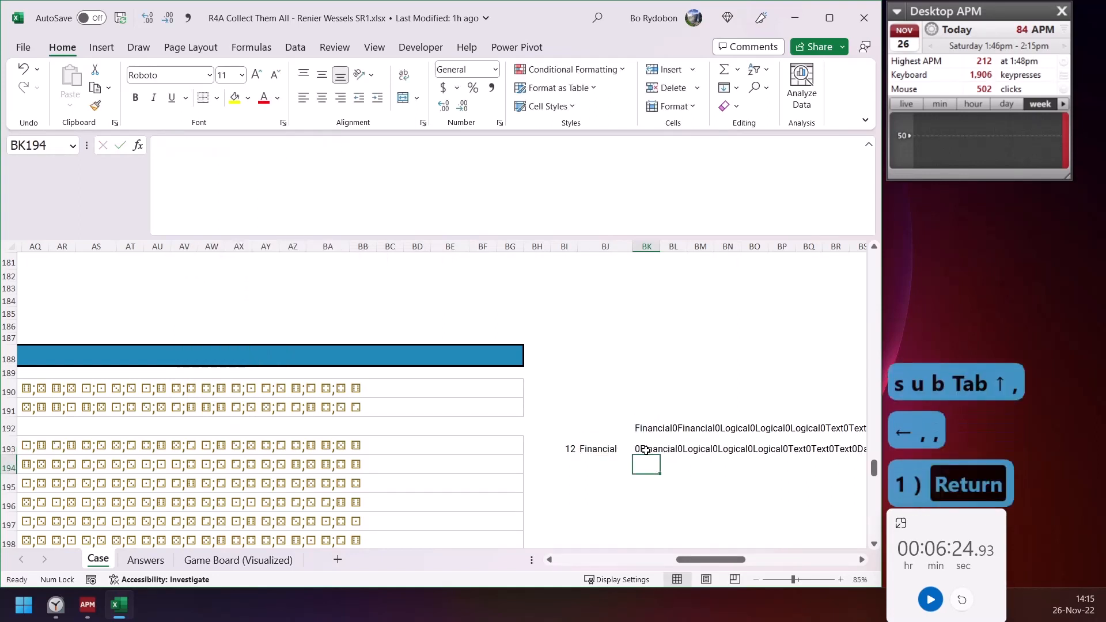
key(Up)
Compare BK192 and BK193, then try the SUBSTITUTE without its instance number
click(672, 501)
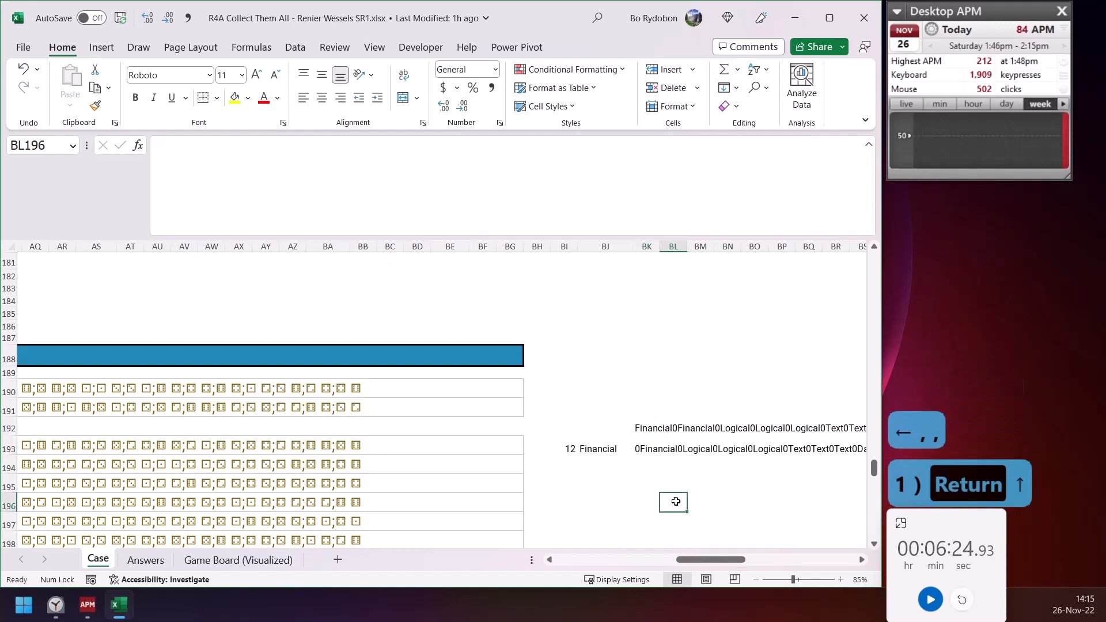
click(646, 450)
click(647, 429)
drag(648, 427, 704, 423)
click(638, 455)
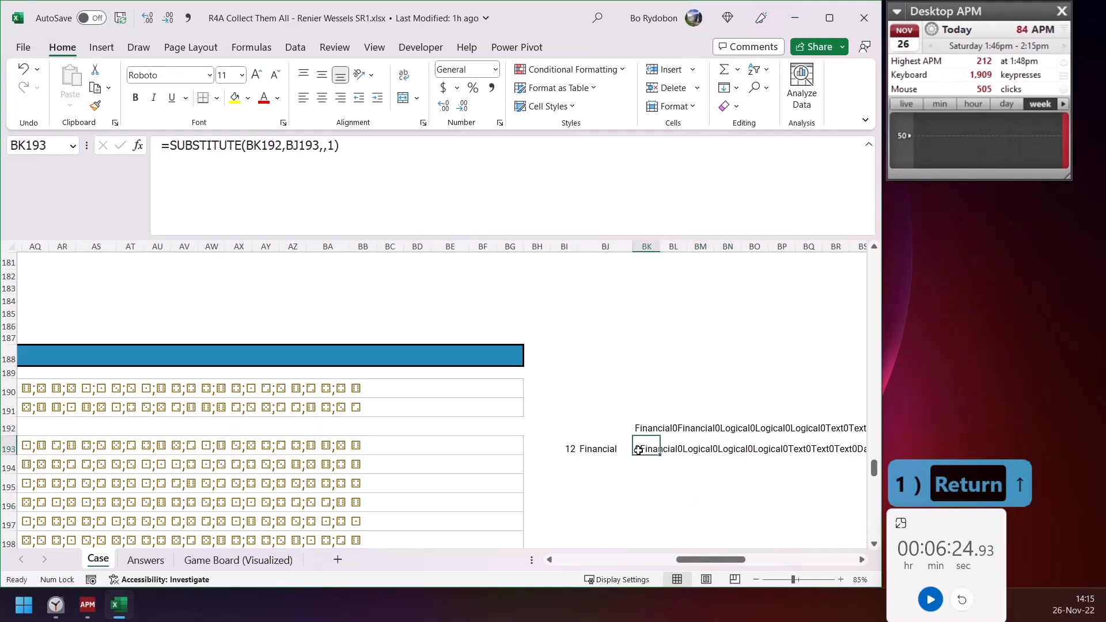
click(335, 146)
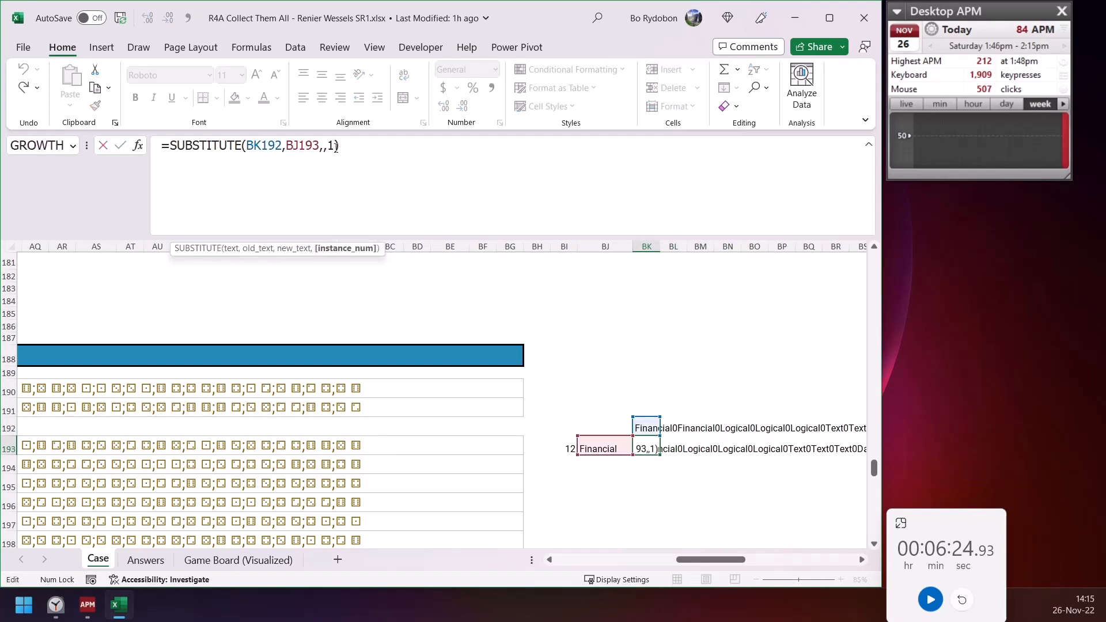
key(BackSpace)
key(BackSpace)
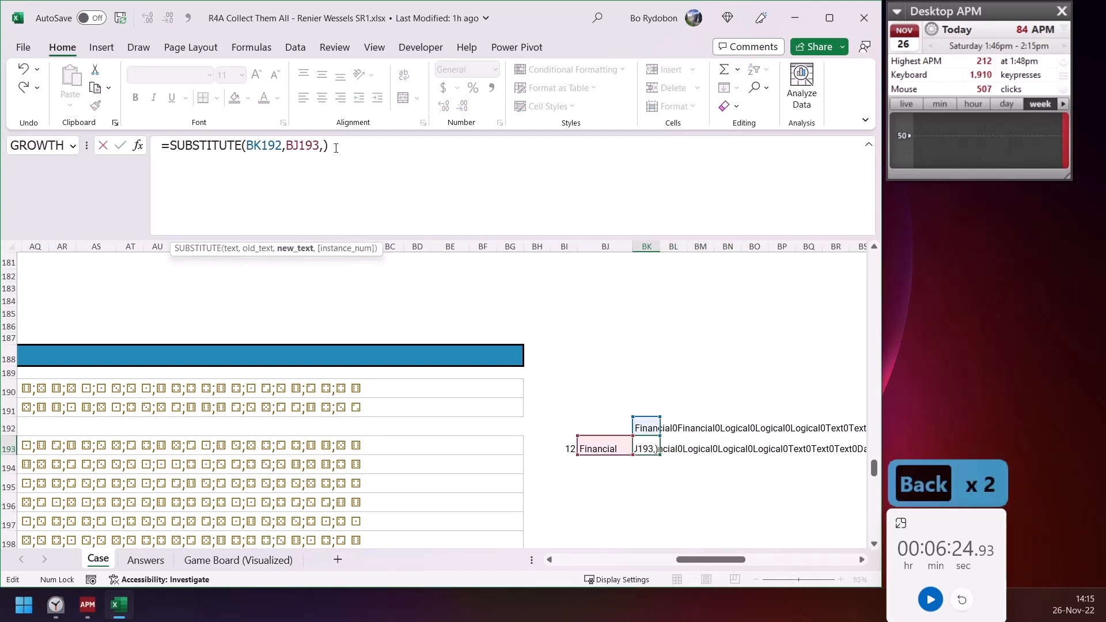
text(,)
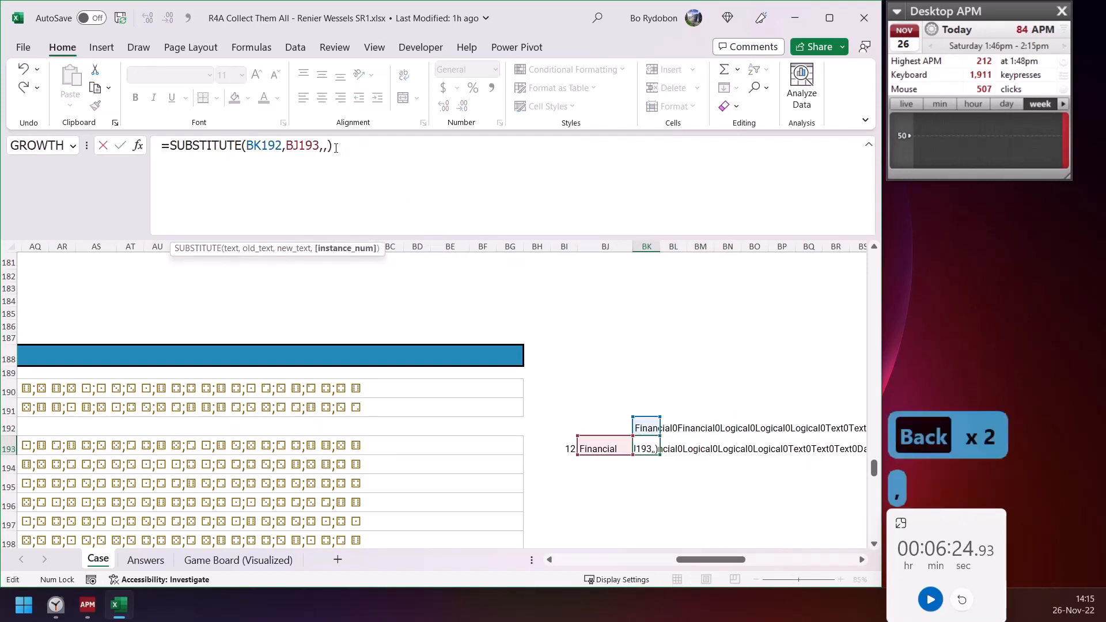
key(Return)
key(Up)
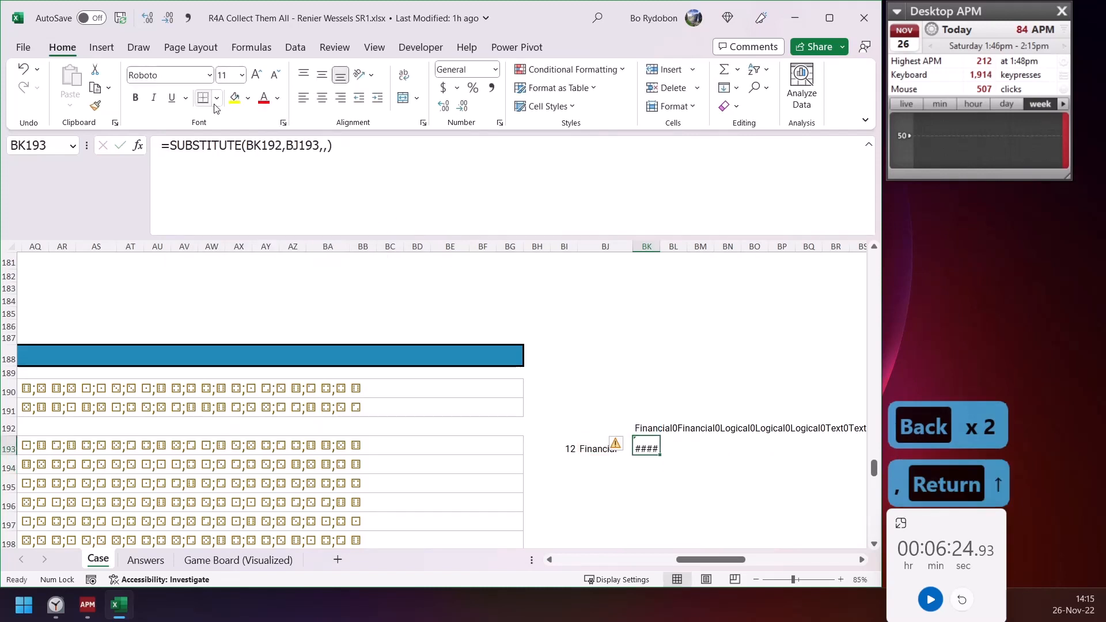
Restore instance 1 in the SUBSTITUTE and fill BJ193:BK193 down to row 194
click(323, 145)
key(Delete)
key(Return)
key(Up)
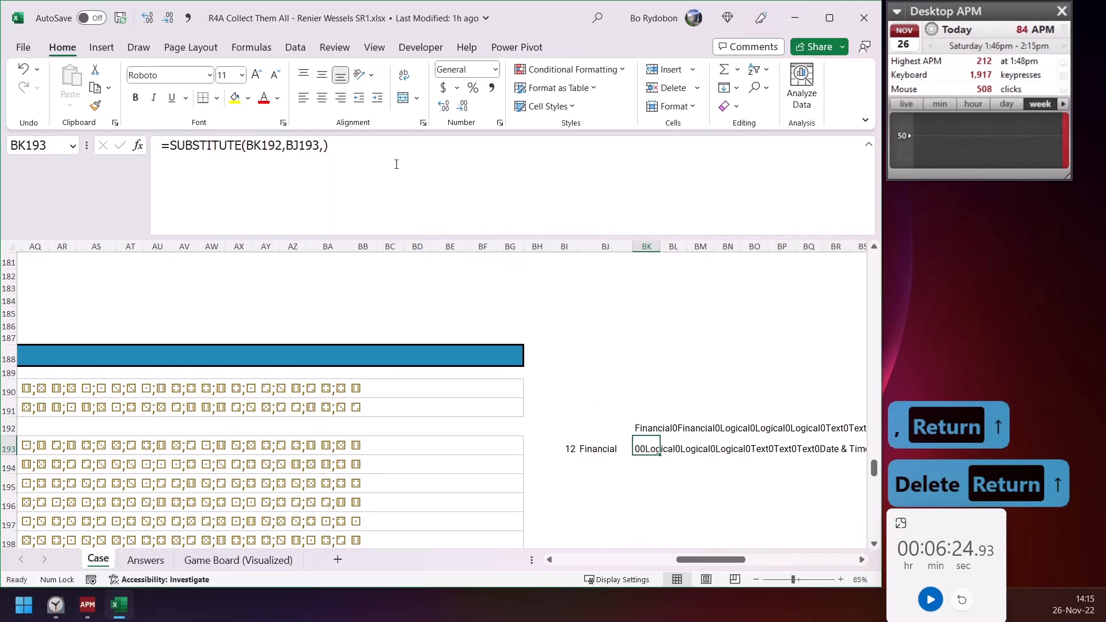
click(326, 147)
key(Left)
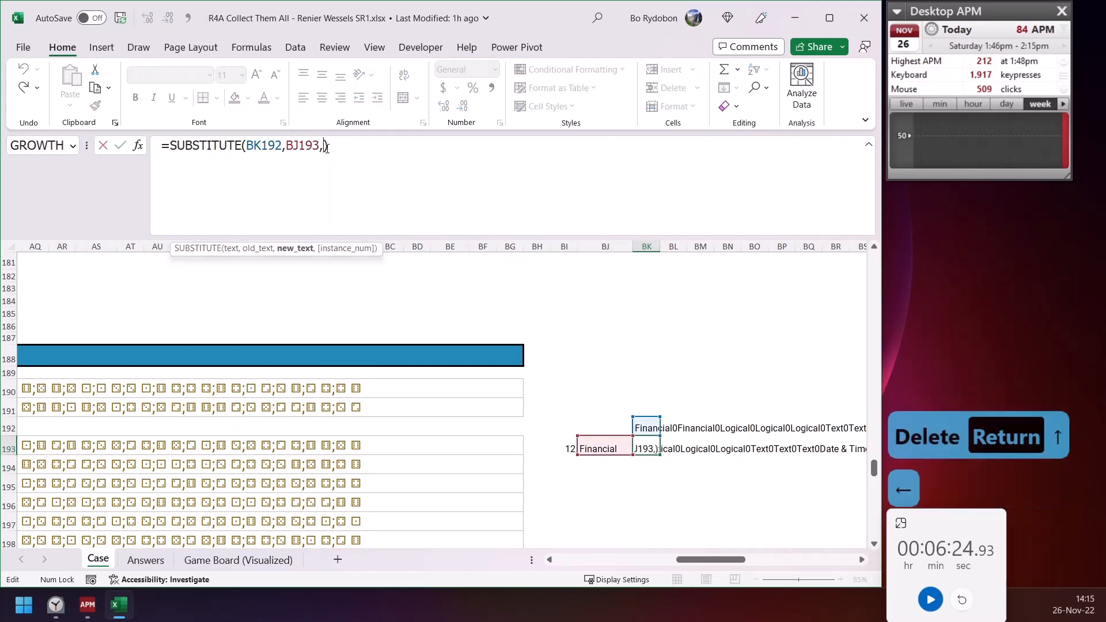
text(,1)
key(Return)
key(Up)
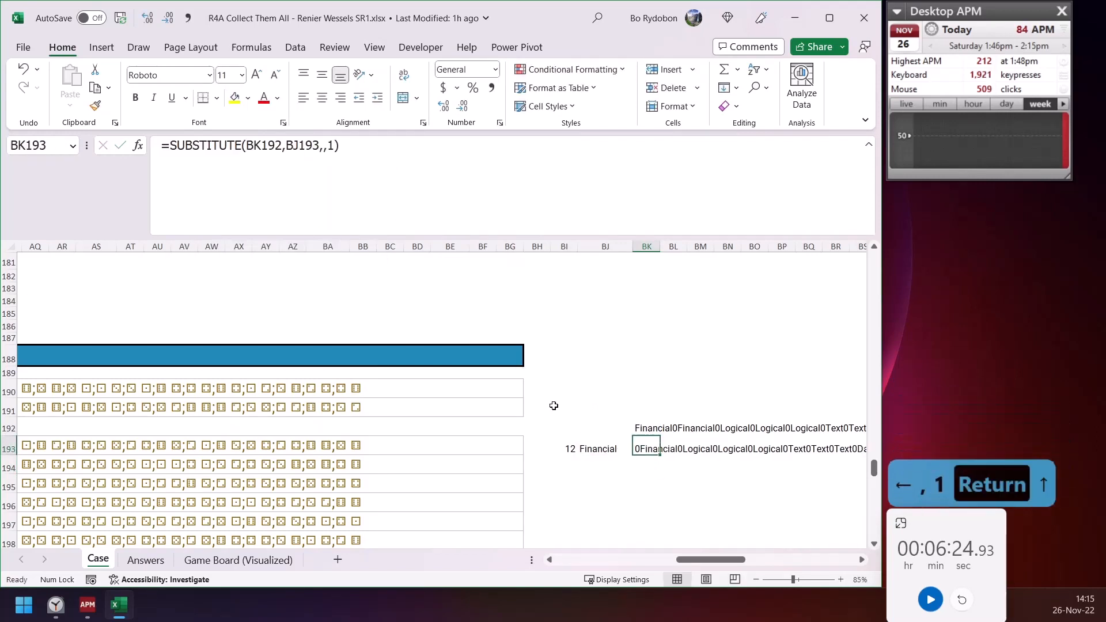
mouse_move(602, 453)
mouse_down()
mouse_move(660, 461)
mouse_move(629, 475)
mouse_move(602, 469)
mouse_up()
click(599, 467)
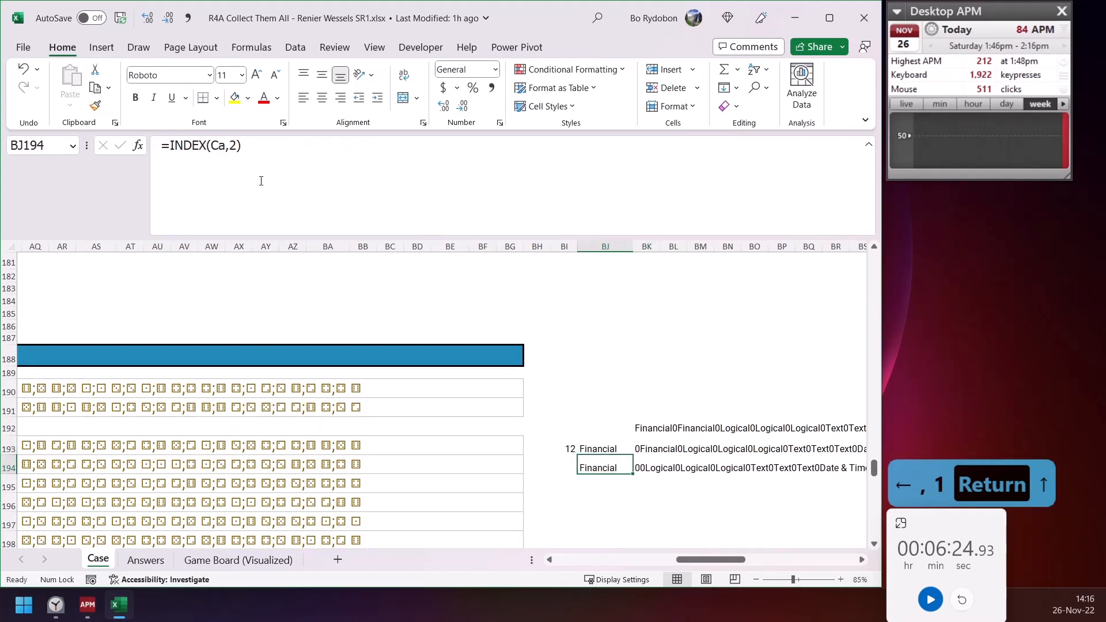
Step BJ194's INDEX item number from 3 up to 7 until it shows Logical
click(236, 149)
key(BackSpace)
text(3)
key(Return)
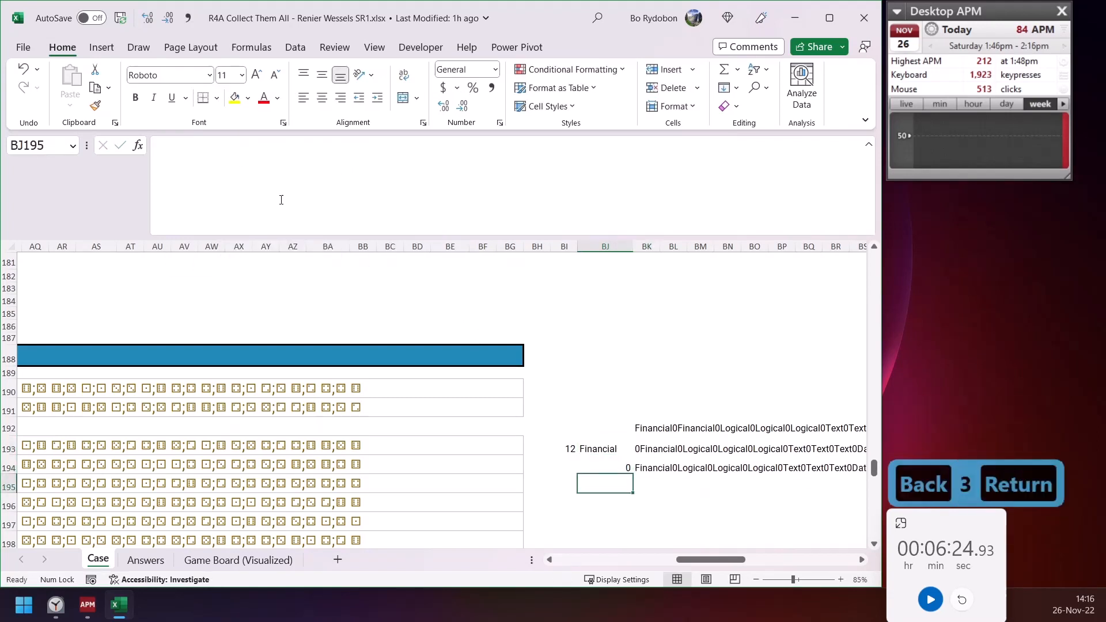
key(Up)
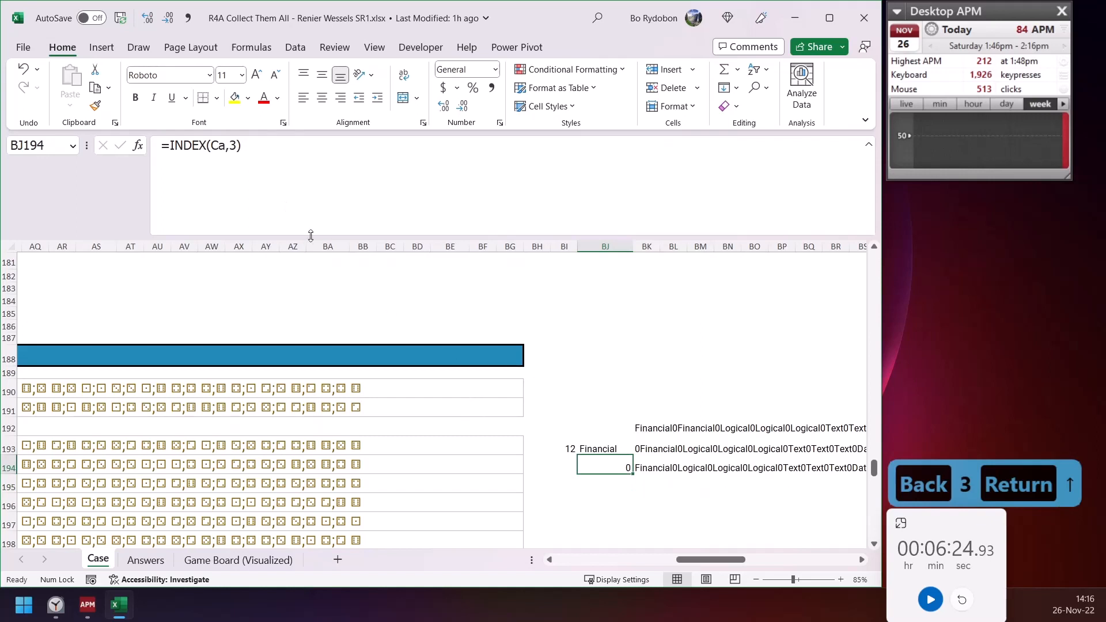
click(236, 148)
key(BackSpace)
text(4)
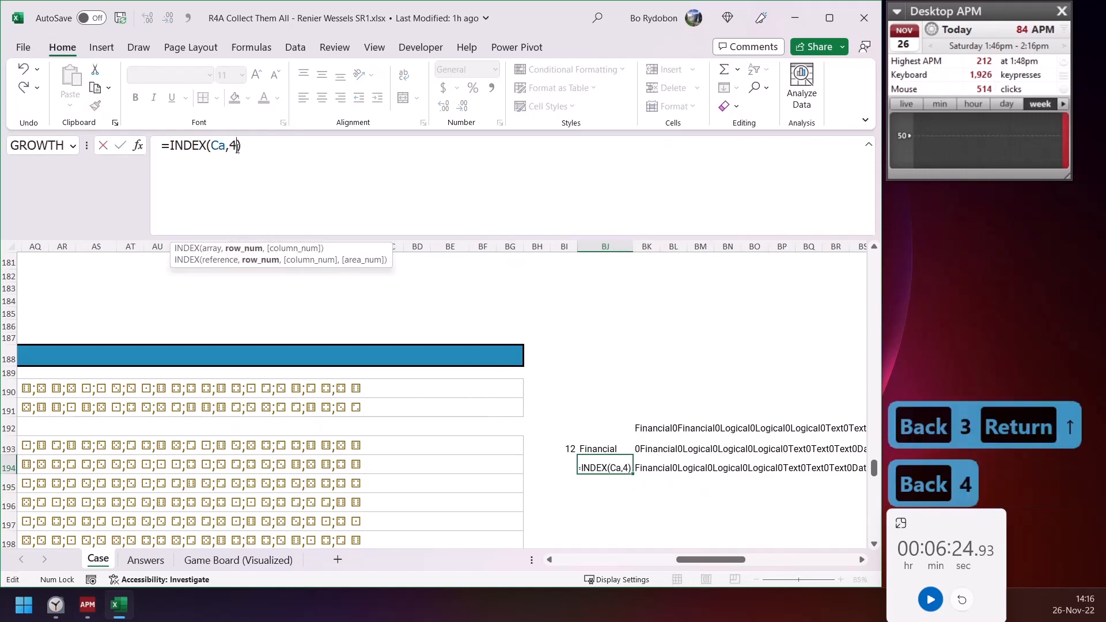
key(Return)
key(Up)
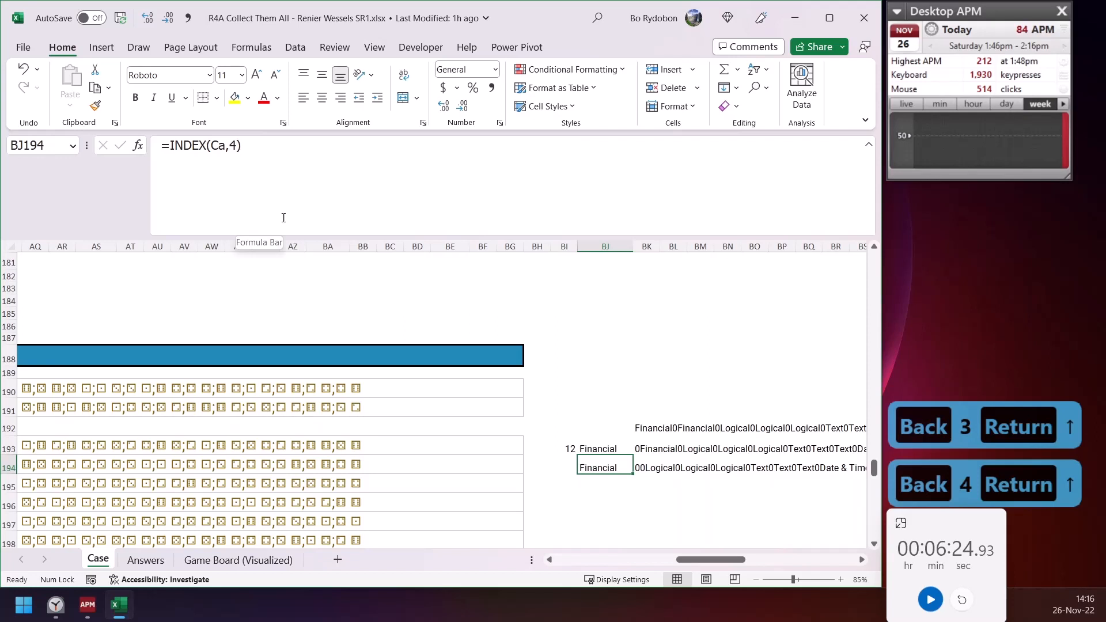
click(243, 147)
key(BackSpace)
text(5)
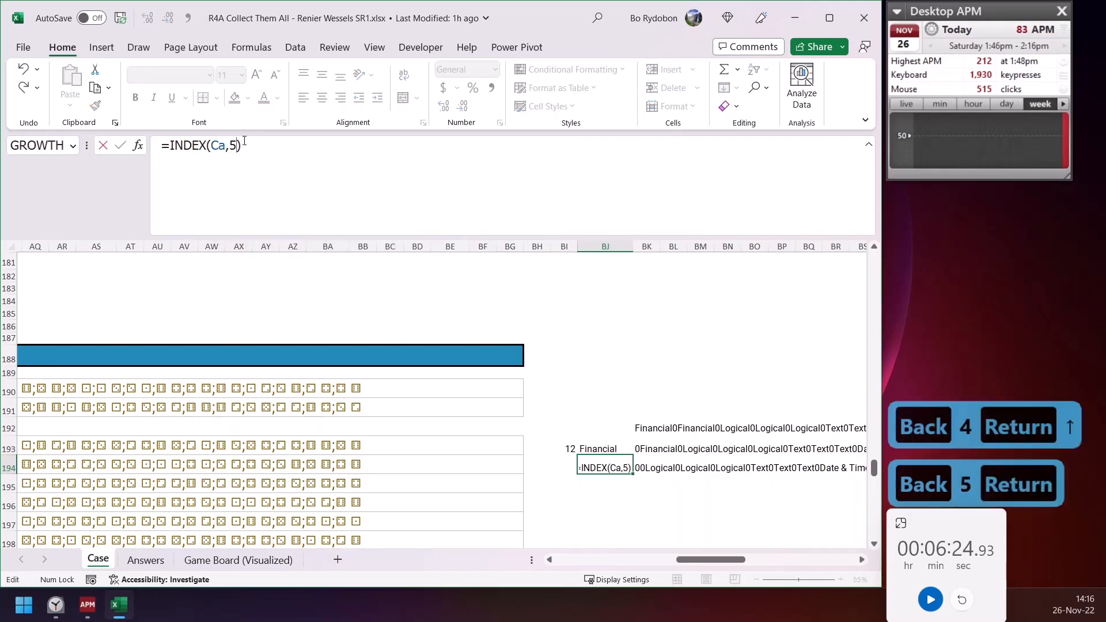
key(Return)
key(Up)
click(253, 169)
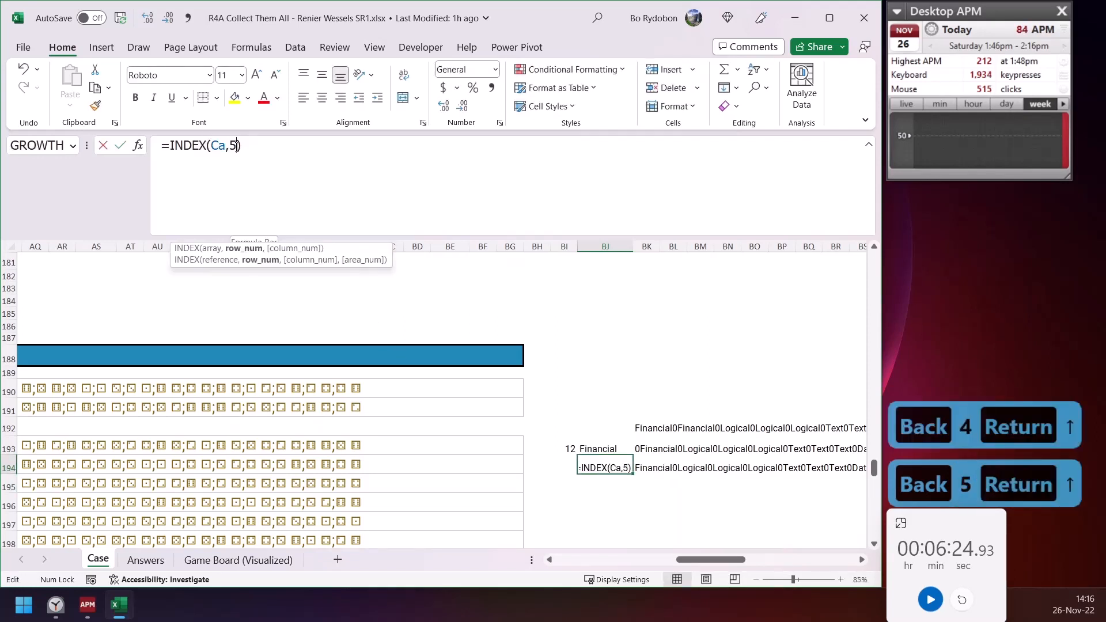
key(BackSpace)
text(6)
key(Return)
key(Up)
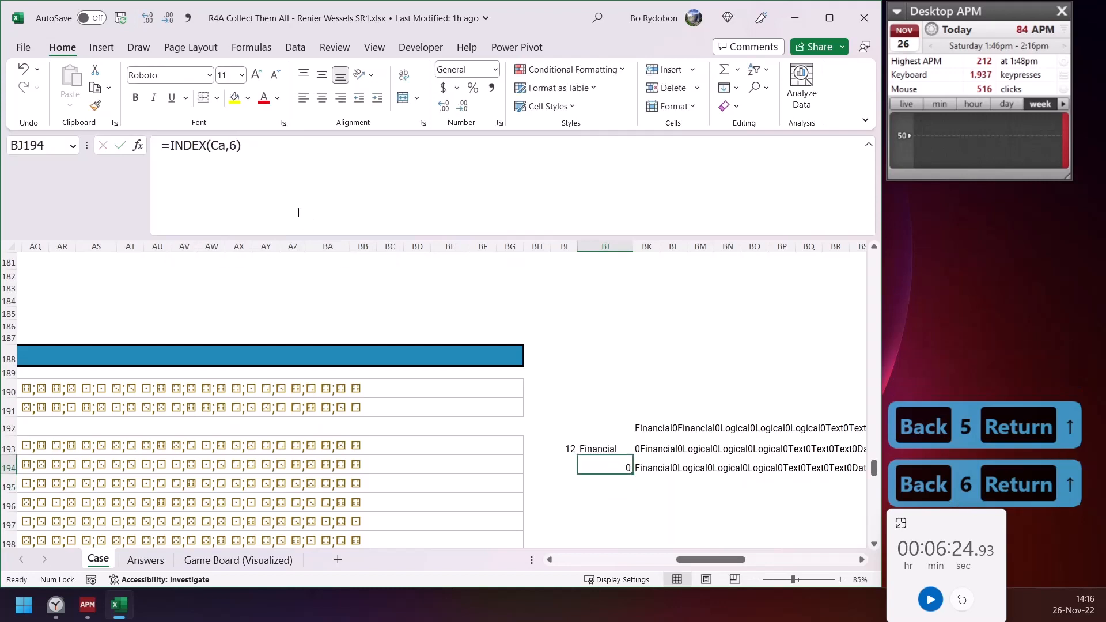
click(239, 147)
key(BackSpace)
text(7)
key(Return)
key(Up)
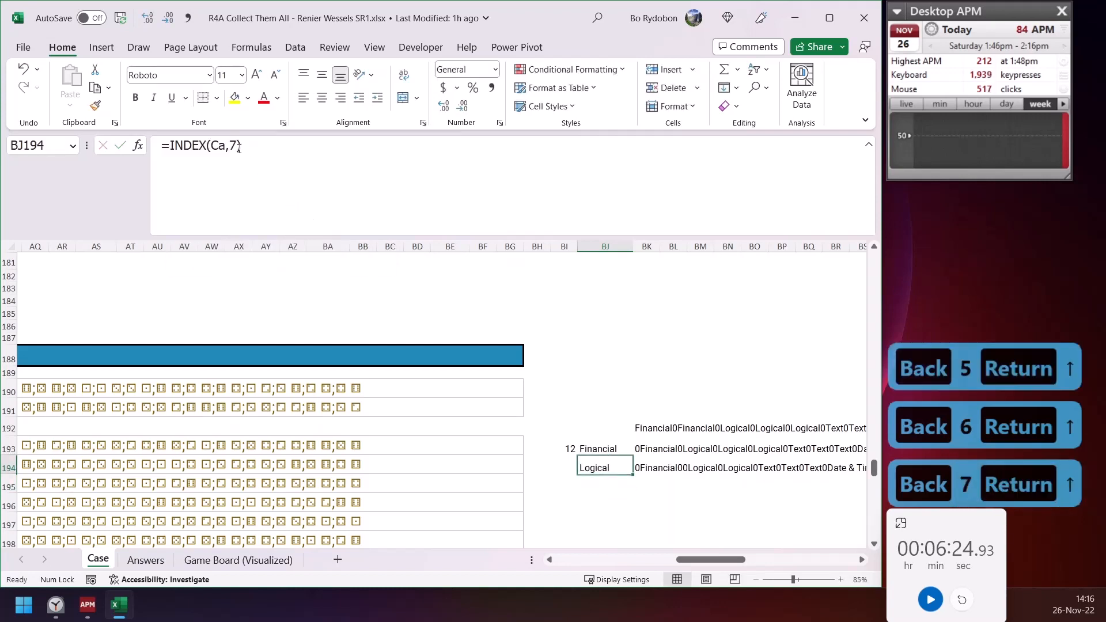
Copy the row 193 helper formulas into row 195 and review BK193:BK195
click(607, 449)
key(ctrl+c)
click(599, 478)
key(ctrl+v)
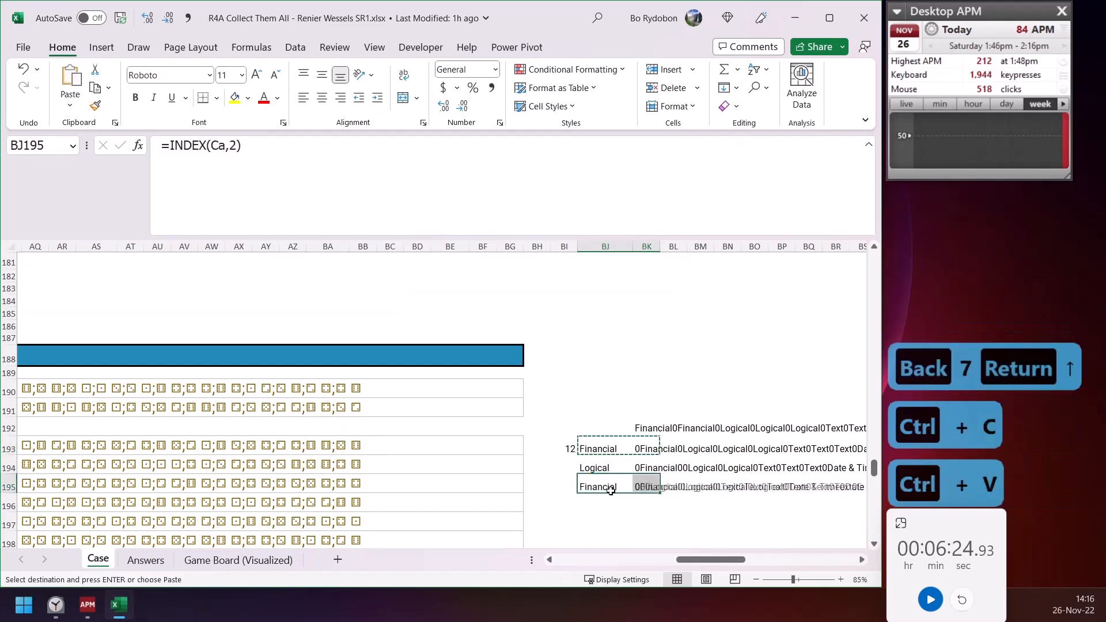
drag(711, 560, 719, 563)
click(539, 521)
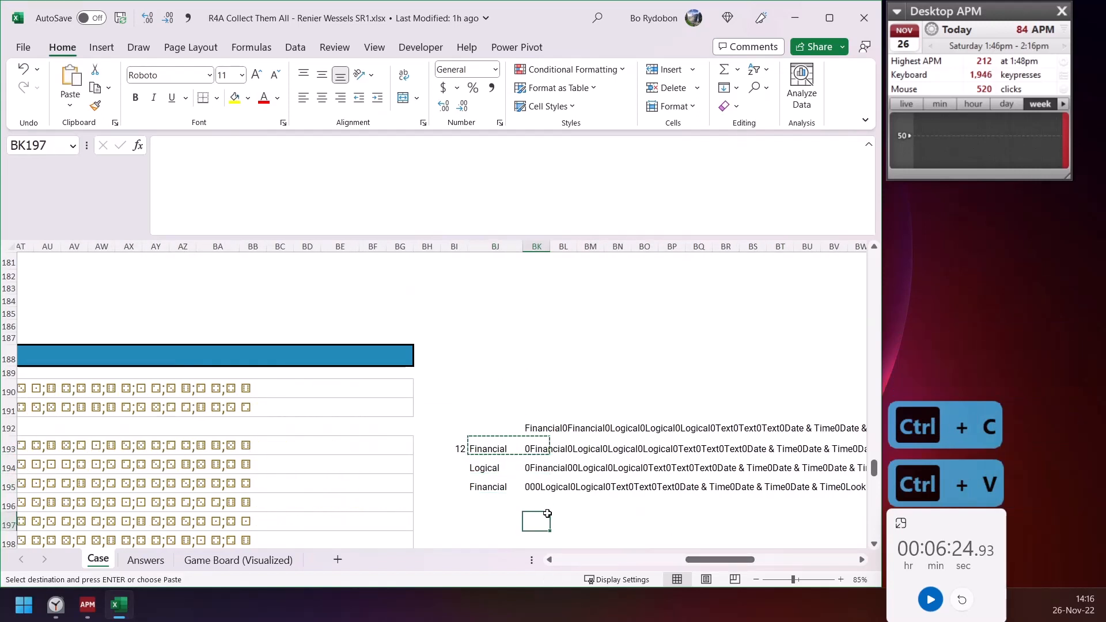
key(Escape)
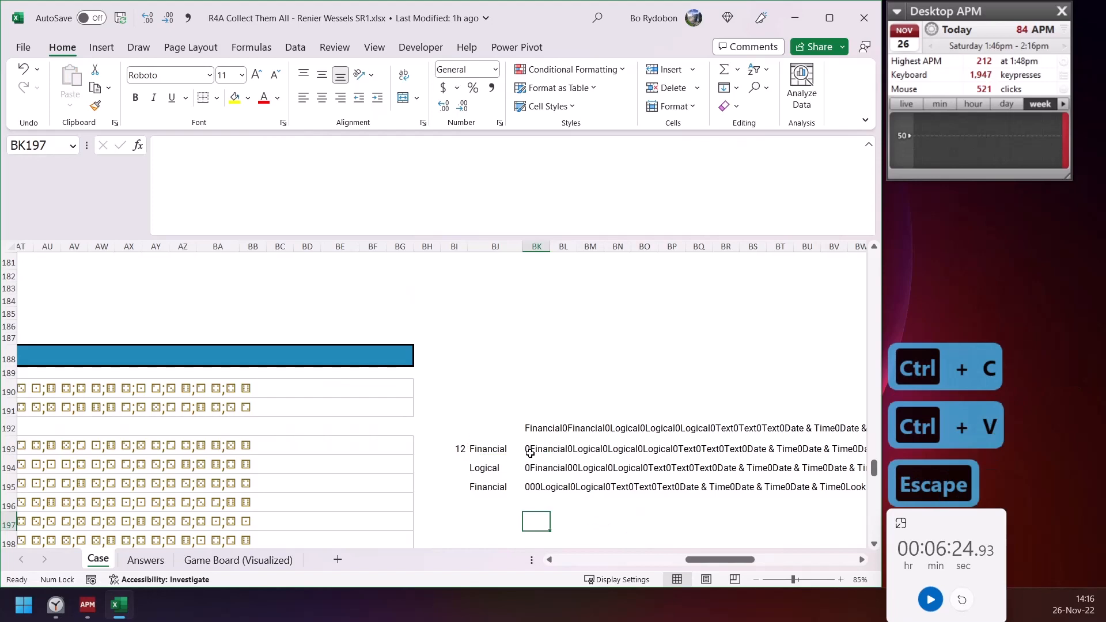
drag(529, 454, 537, 483)
click(544, 507)
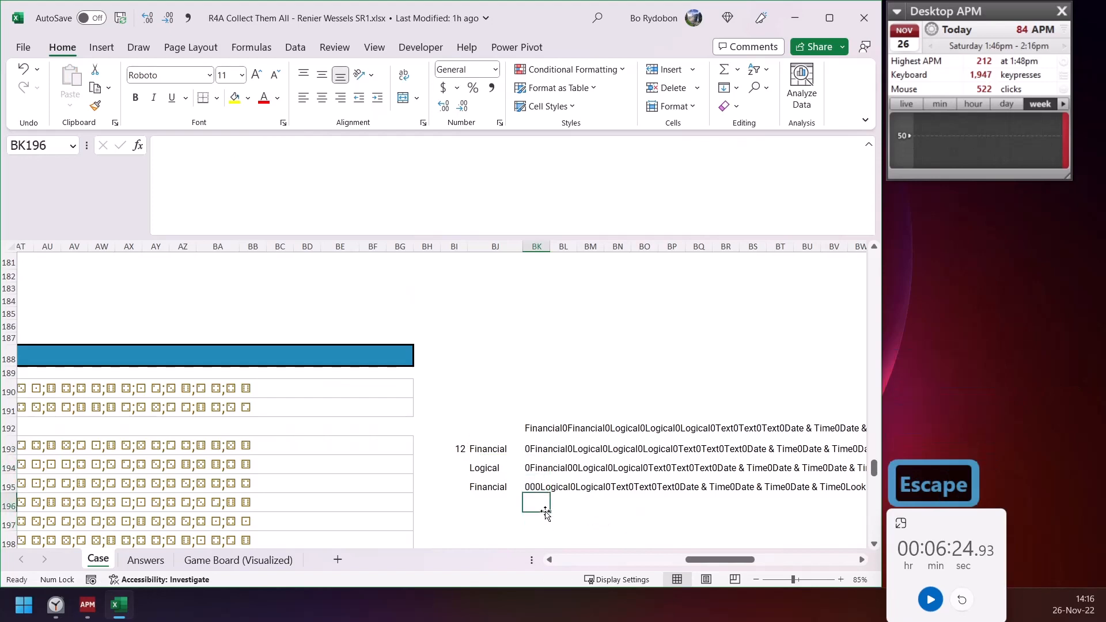
click(458, 448)
drag(742, 207, 158, 142)
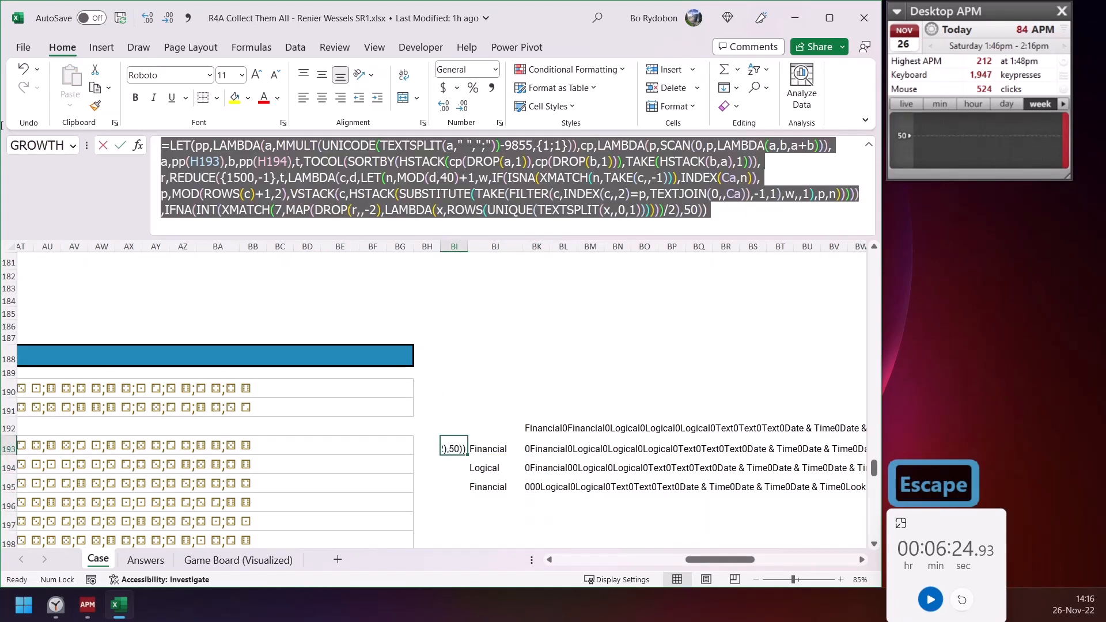
key(ctrl+c)
key(Escape)
click(531, 519)
click(375, 217)
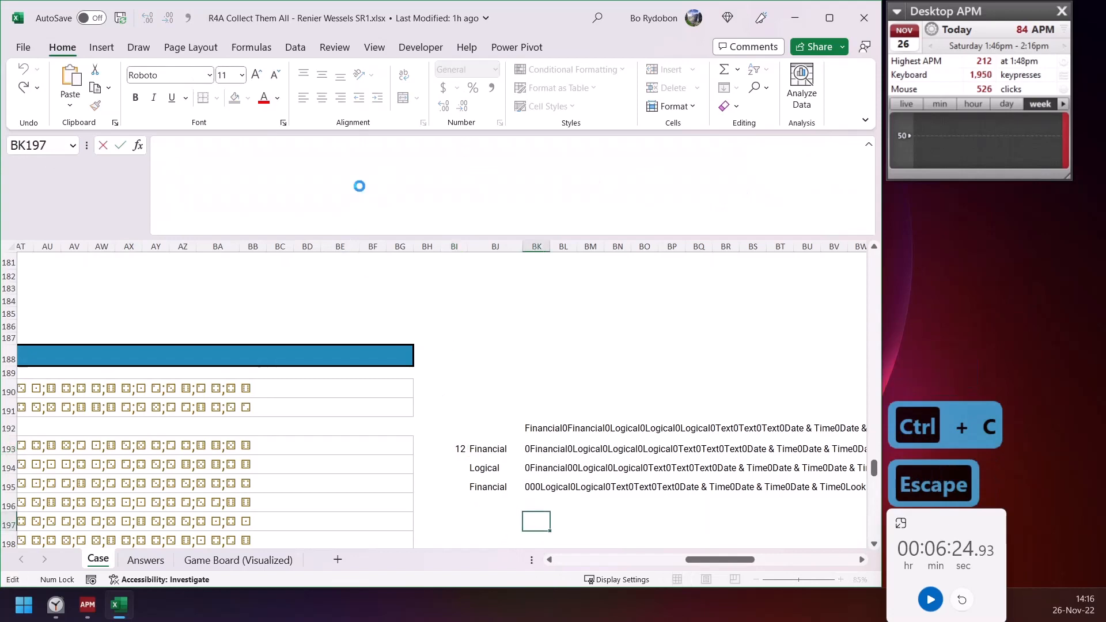
key(ctrl+v)
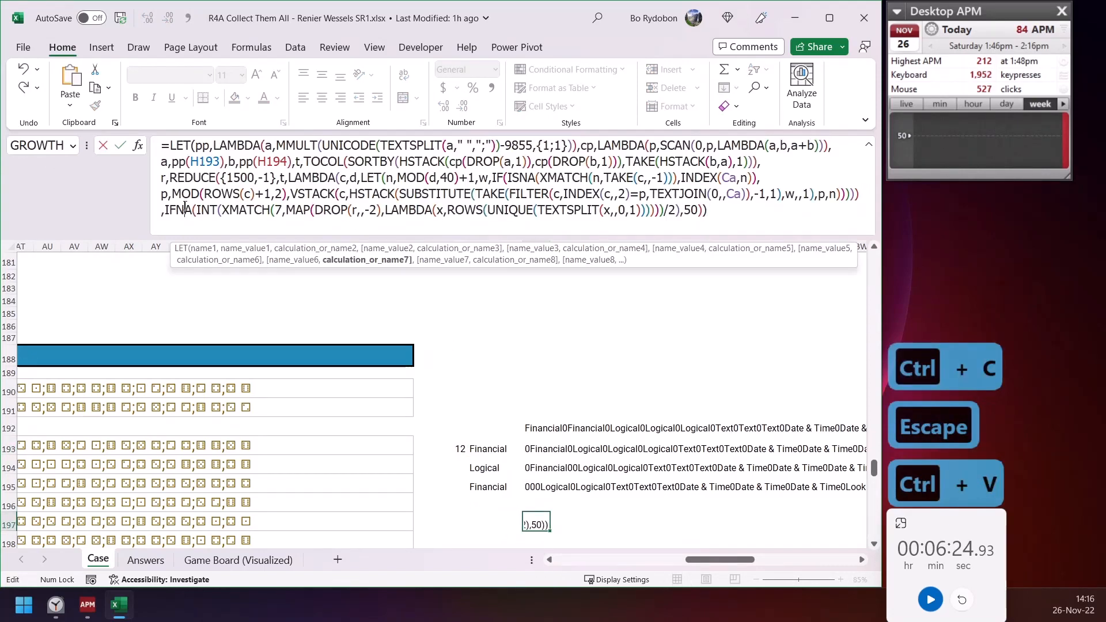
click(355, 260)
text(r)
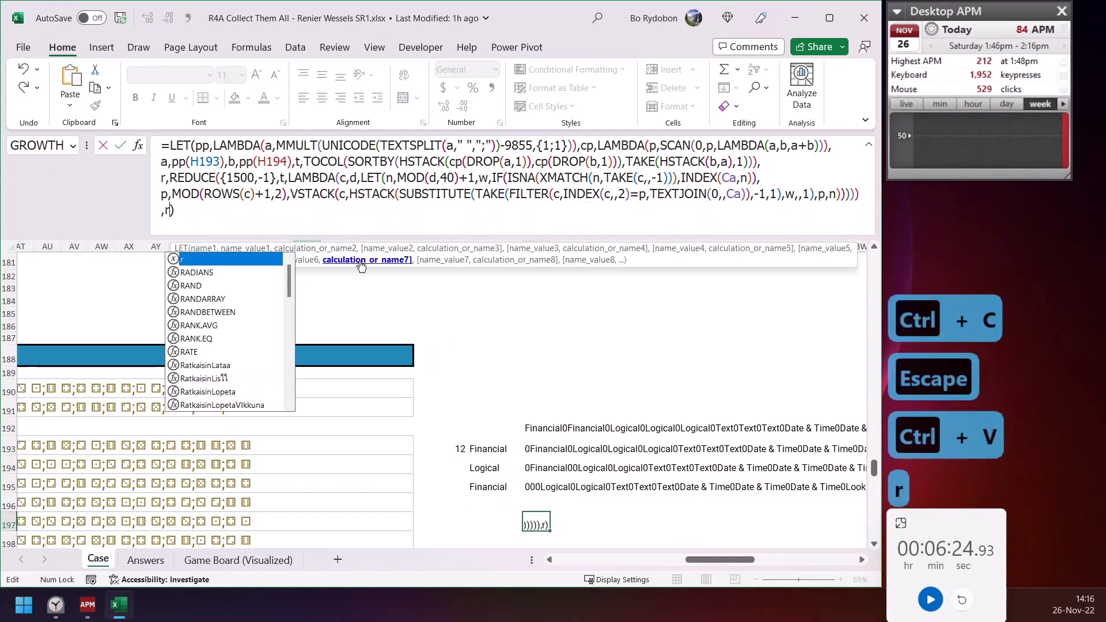
key(Return)
key(Up)
scroll(555, 311, down, 1)
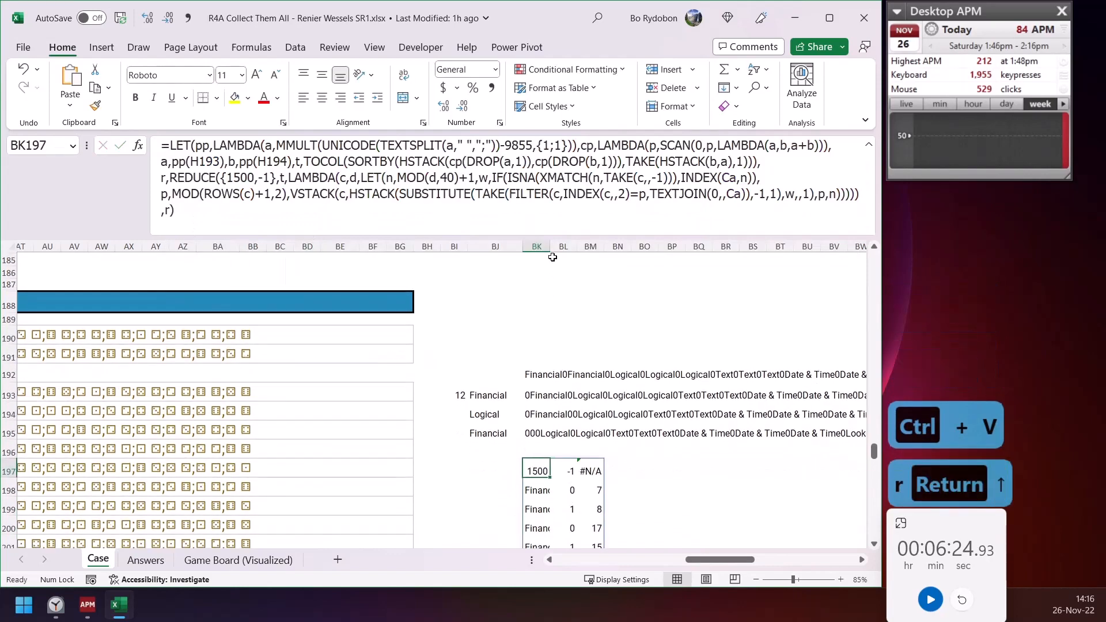
drag(550, 246, 663, 254)
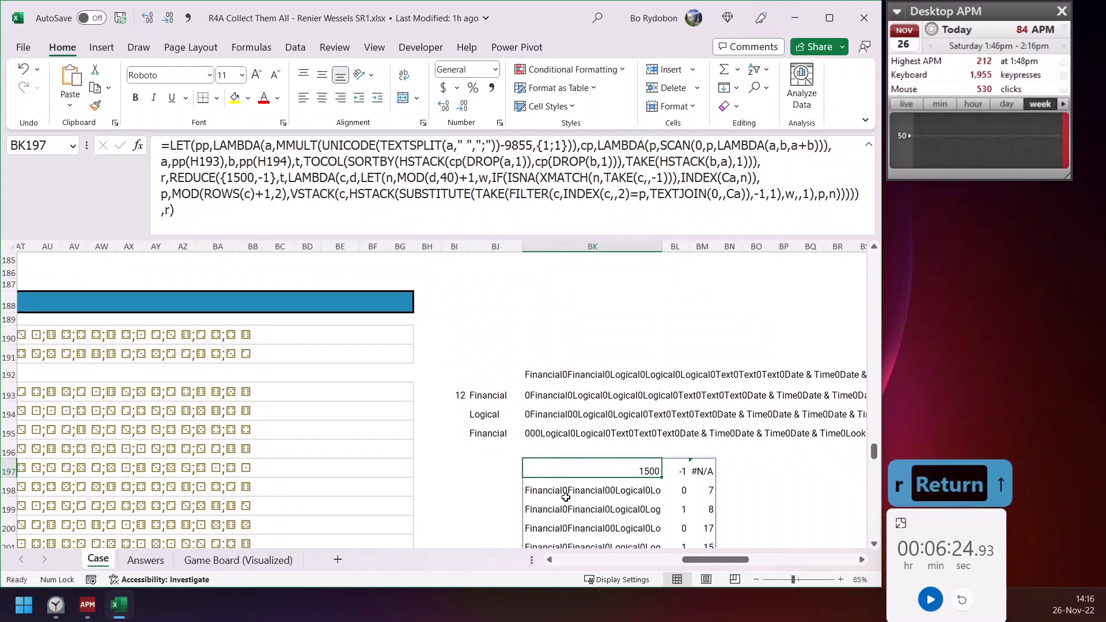
click(563, 488)
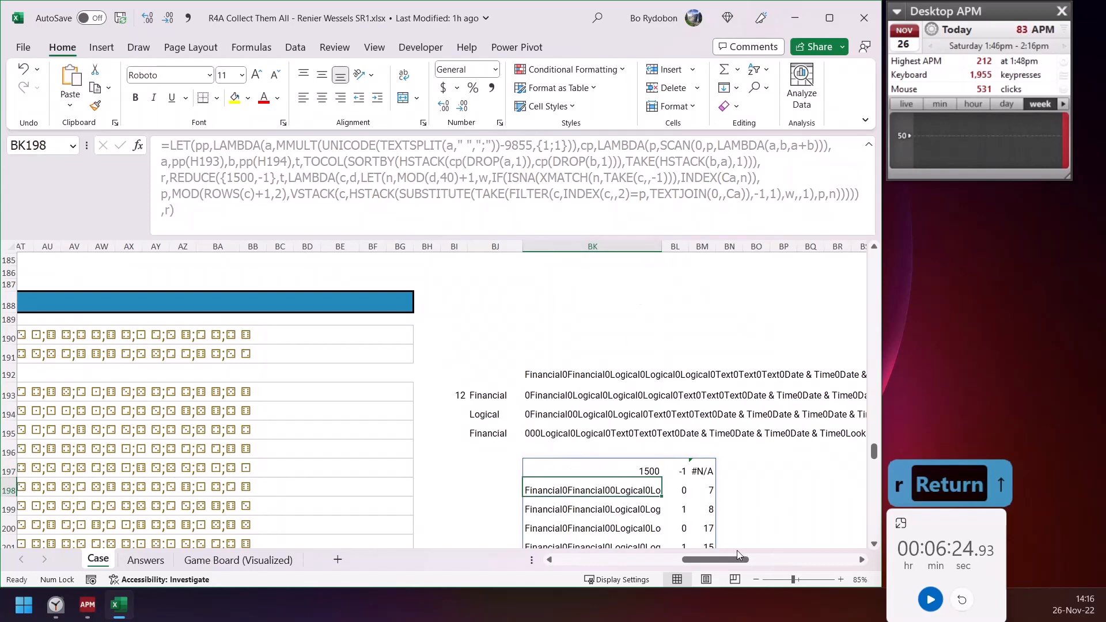
drag(746, 560, 773, 566)
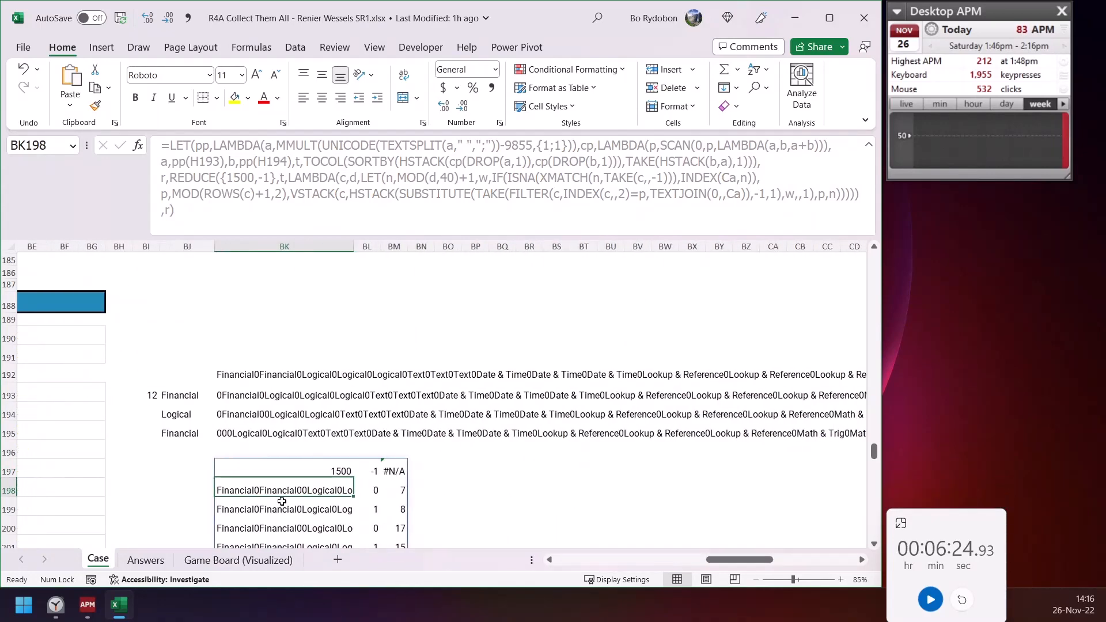
click(255, 512)
click(243, 388)
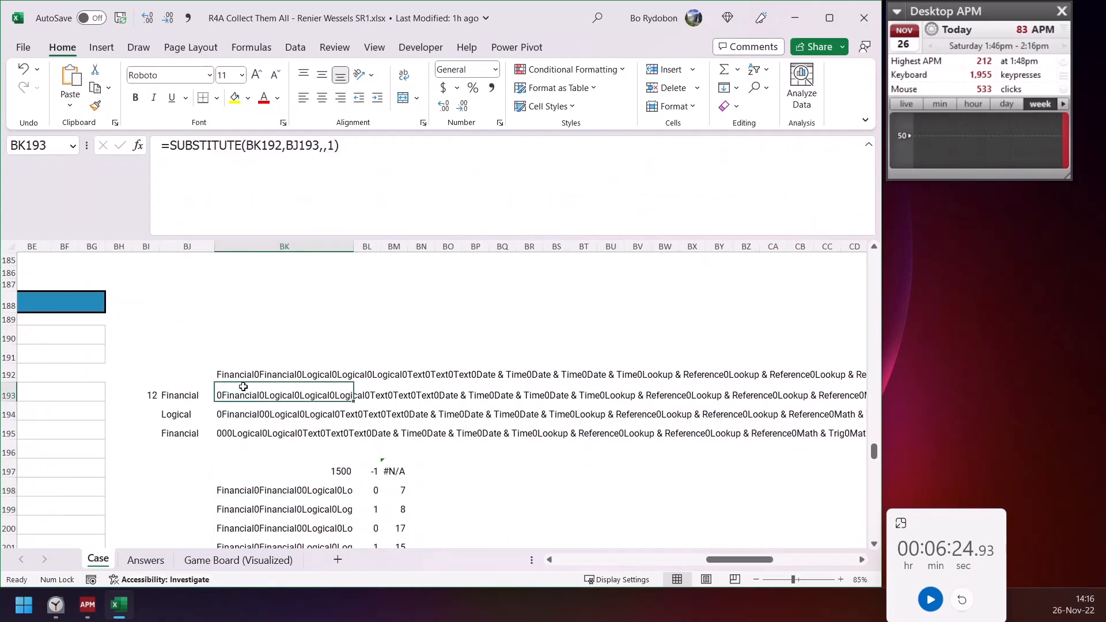
click(258, 492)
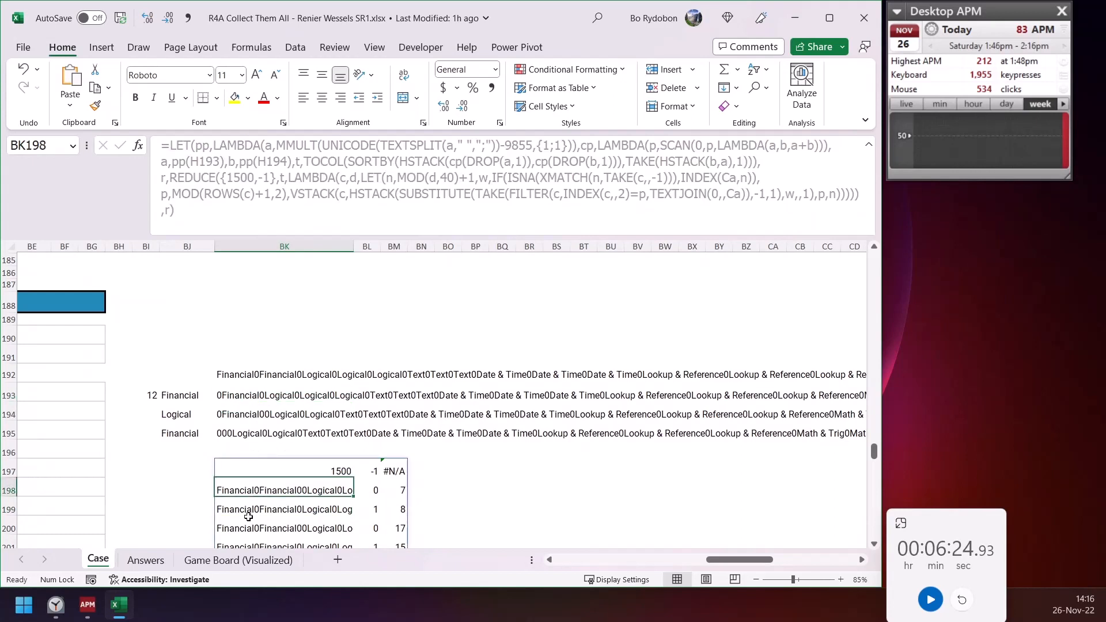
Enter =TEXTSPLIT(BK198,,0,1) in BO198 to spill the category names down a column
click(448, 493)
text(=)
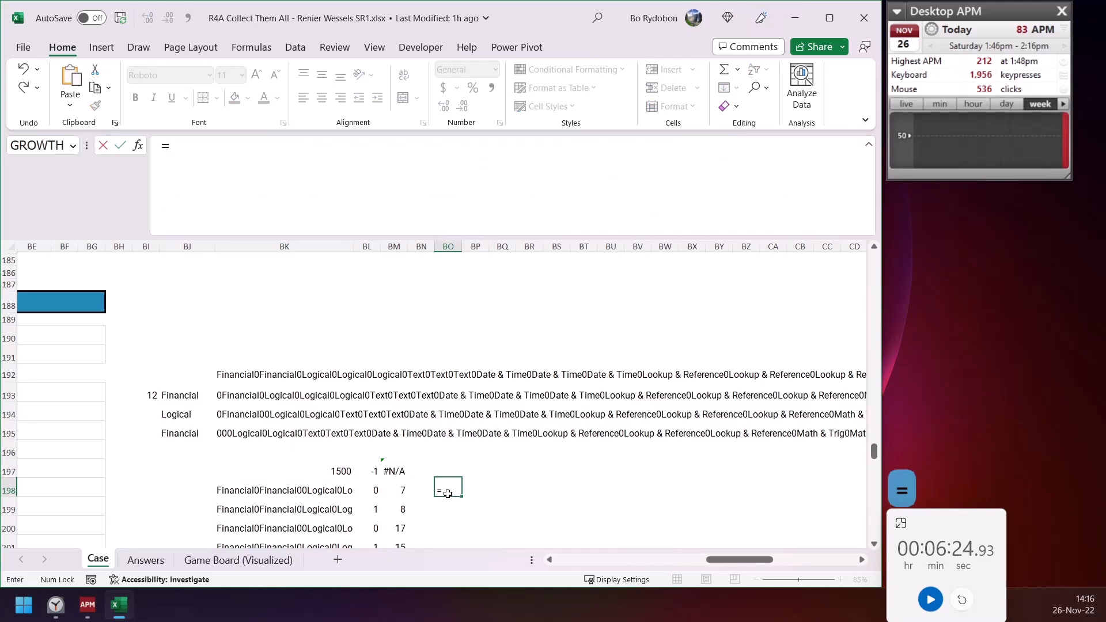
text(texts)
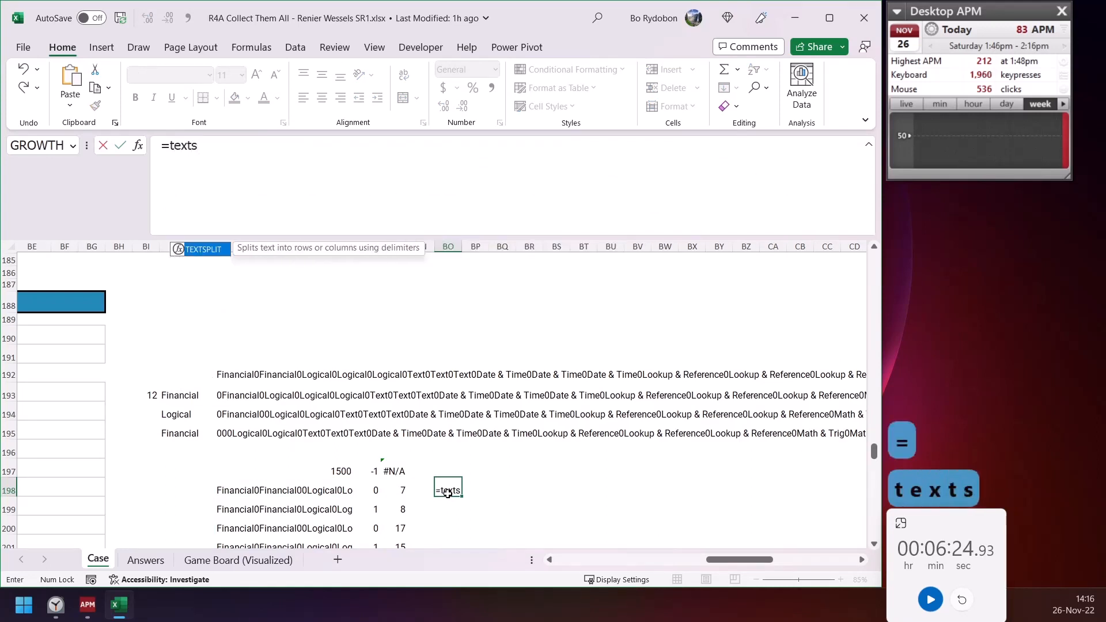
text(p)
key(Tab)
key(Left)
key(Left)
key(Left)
key(Left)
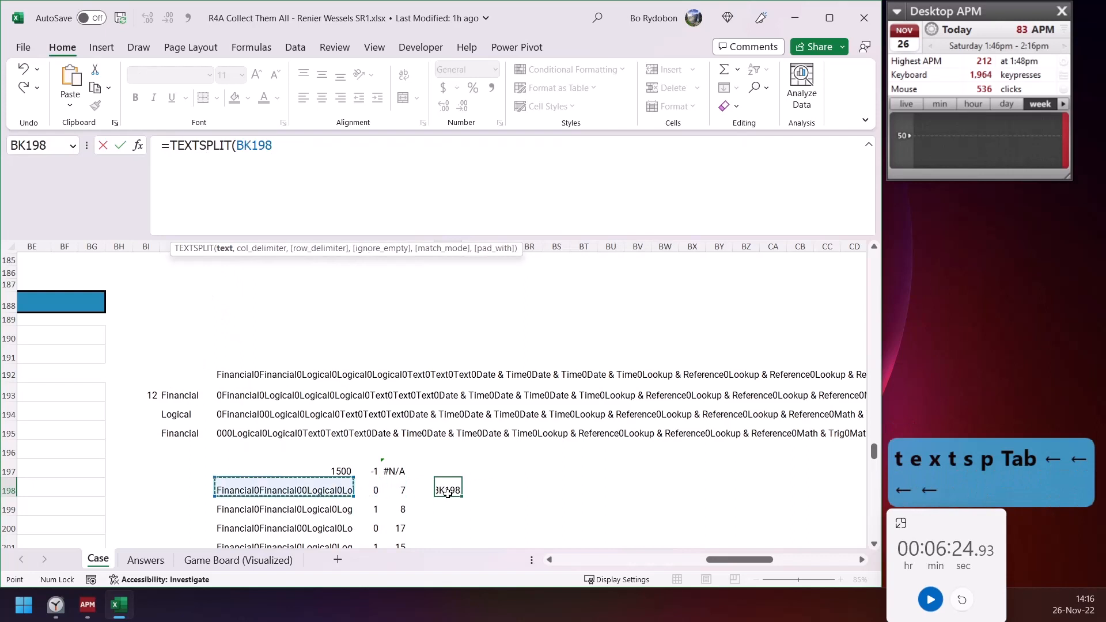
text(,,)
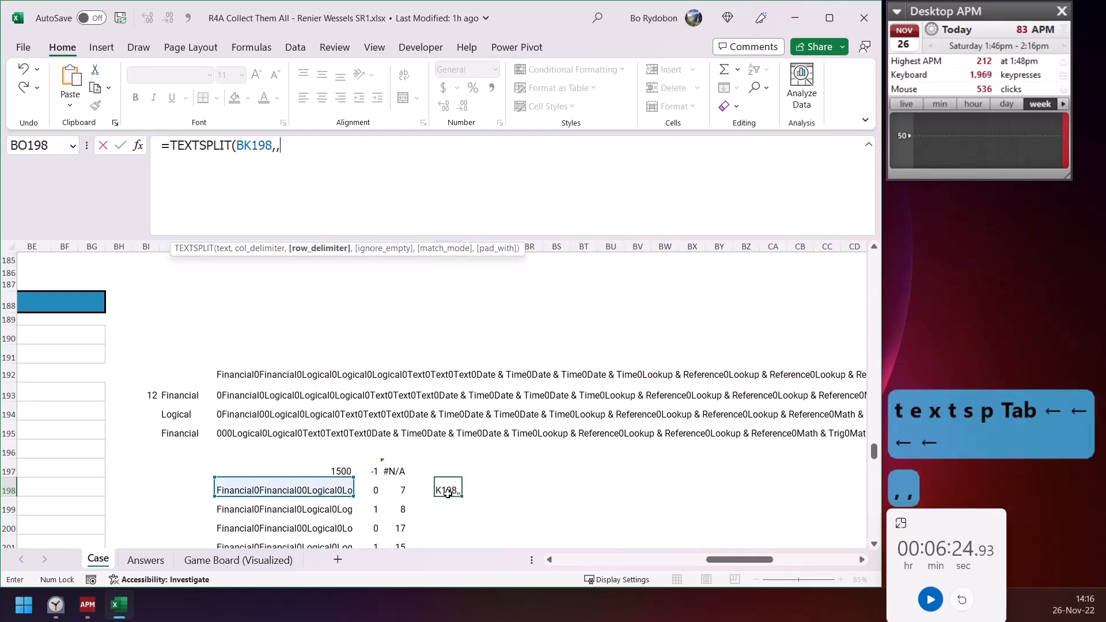
text(0)
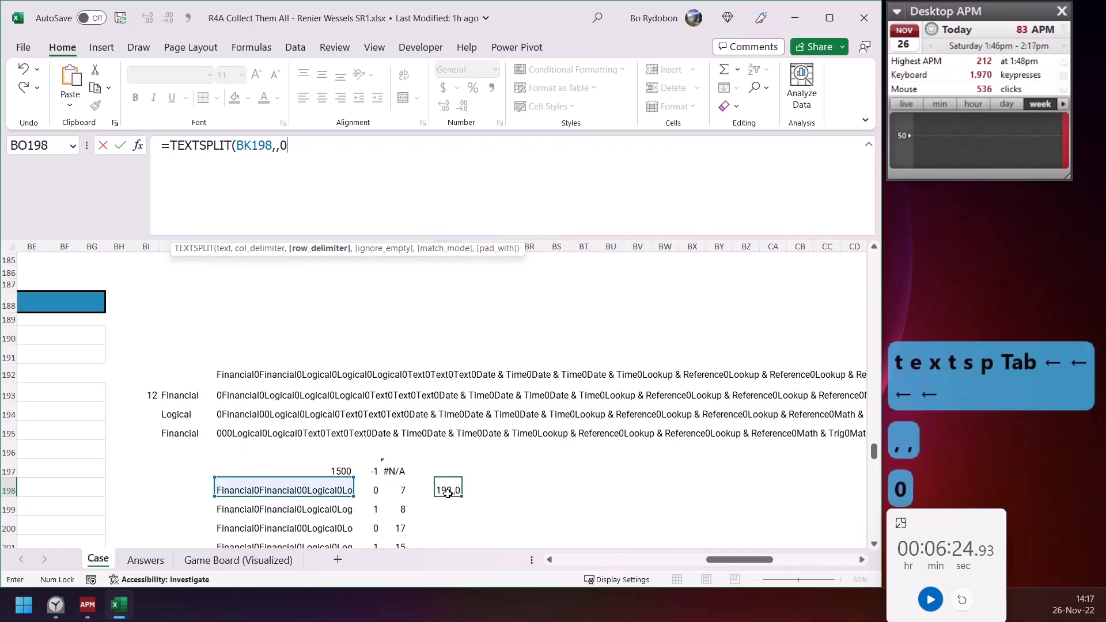
text(,)
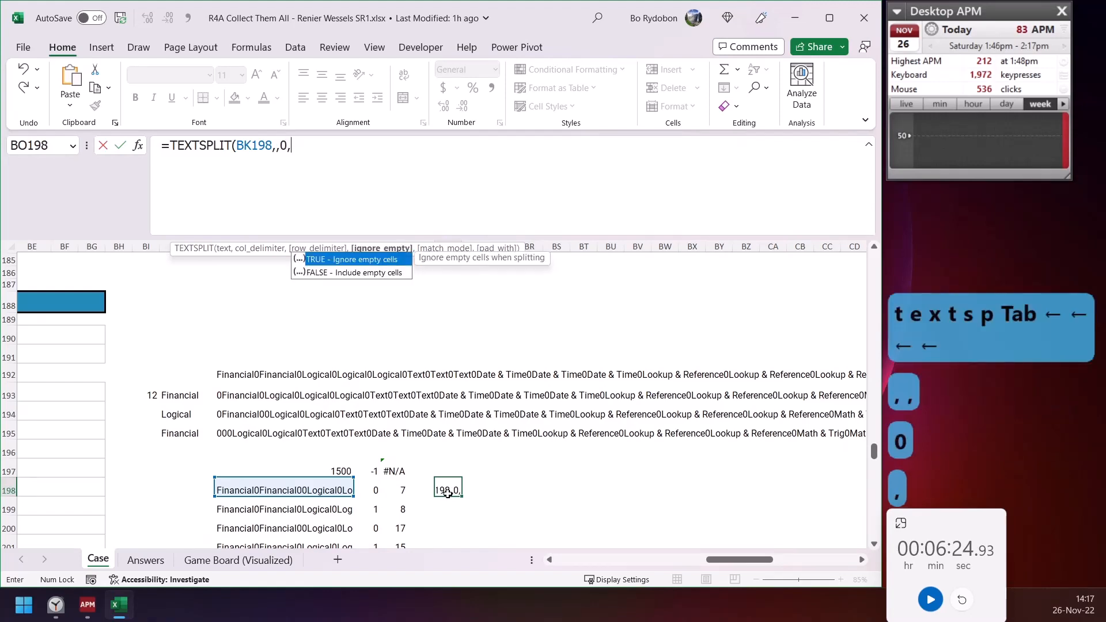
text(1))
key(Return)
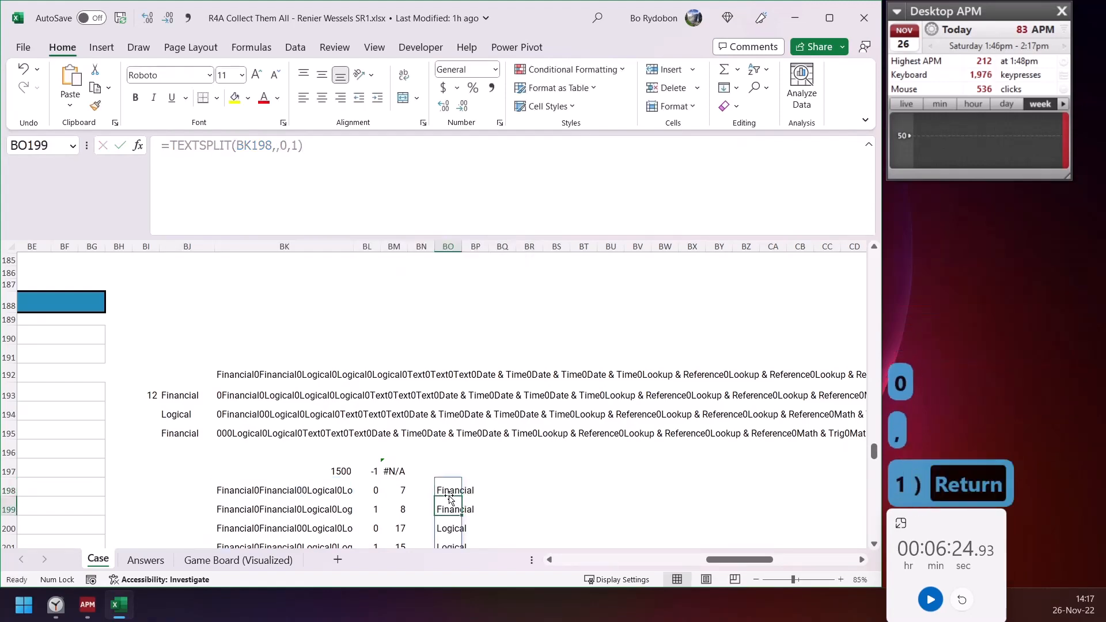
key(Up)
scroll(448, 494, down, 3)
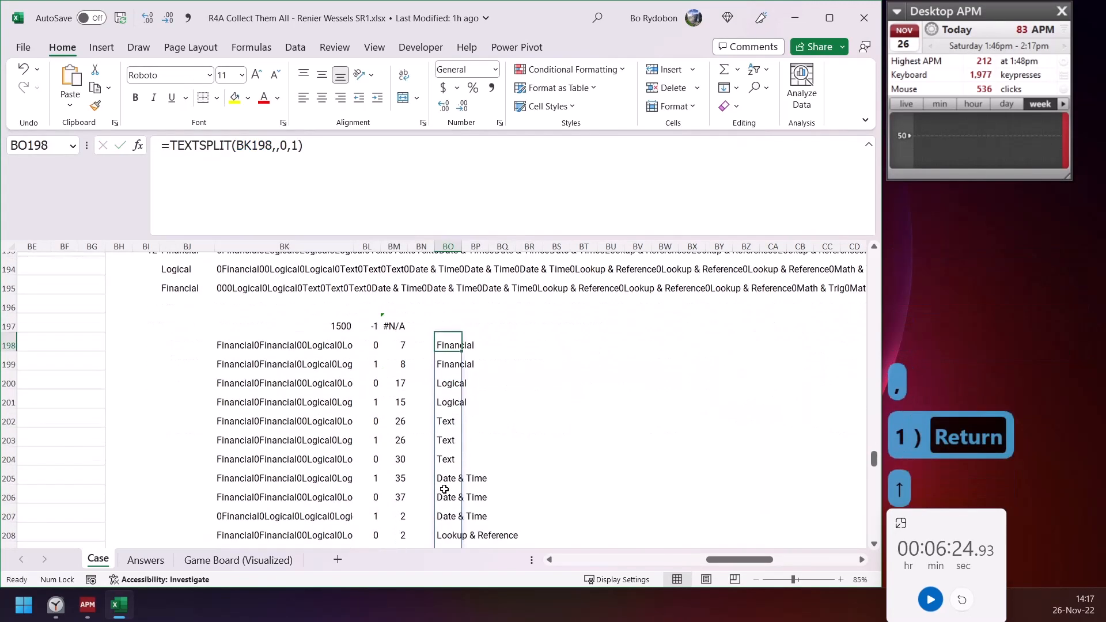
scroll(444, 489, down, 1)
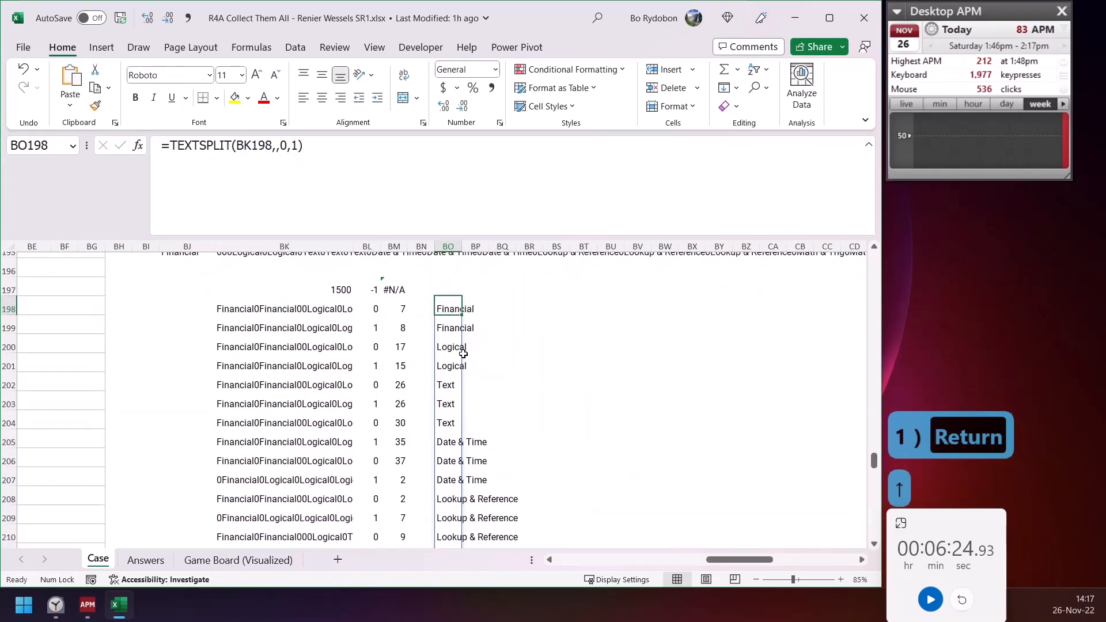
scroll(463, 354, up, 2)
click(170, 145)
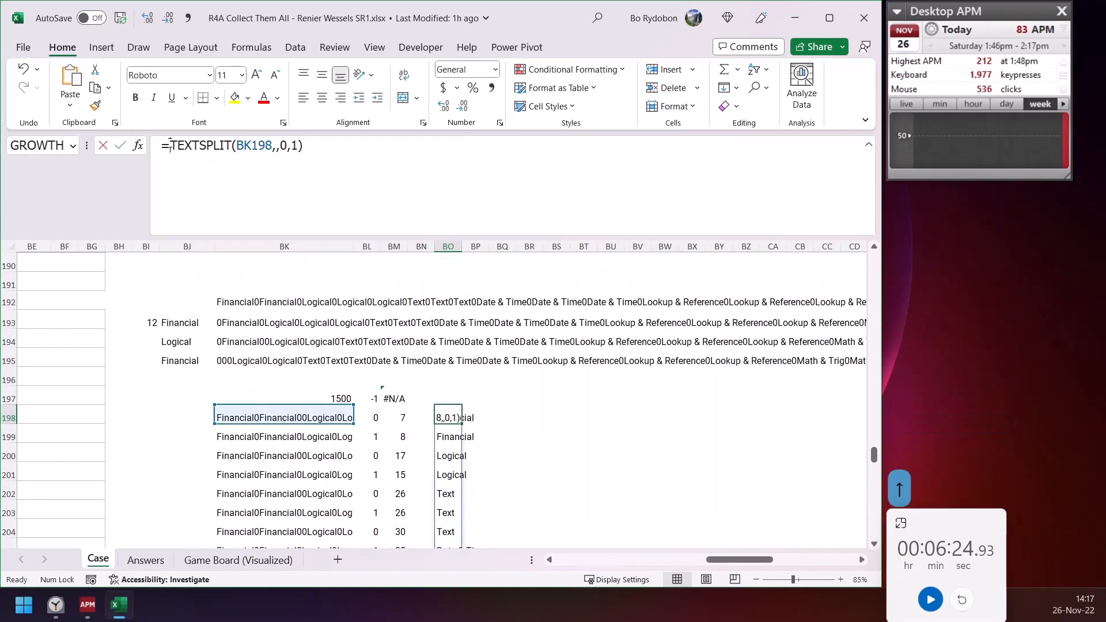
Wrap BO198's TEXTSPLIT in UNIQUE to list only distinct categories
text(un)
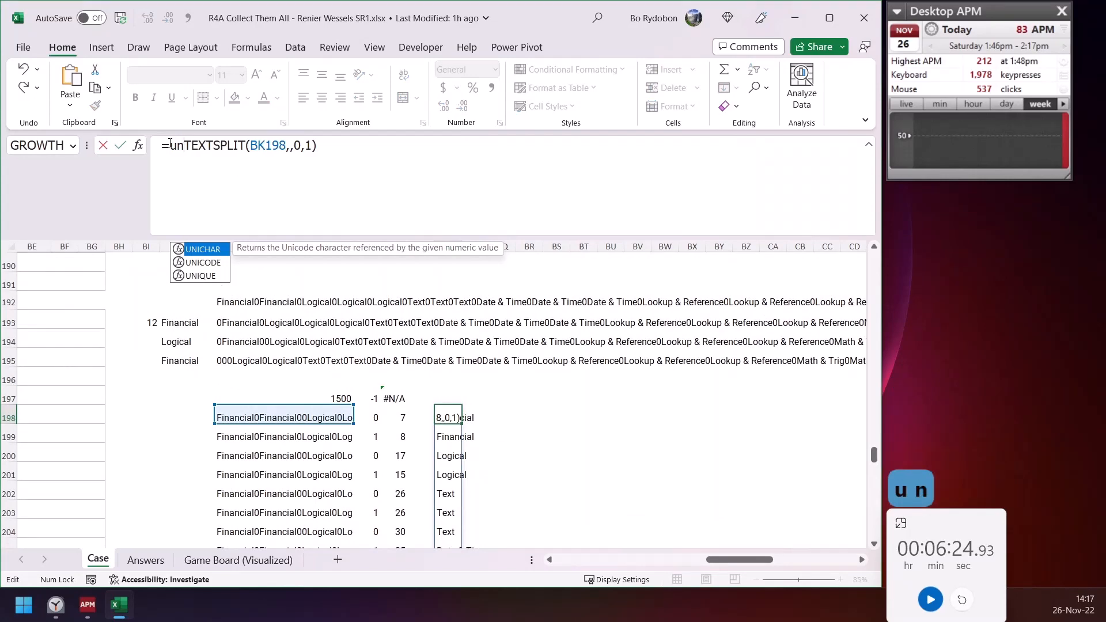
key(Up)
key(Down)
key(Down)
key(Tab)
key(Down)
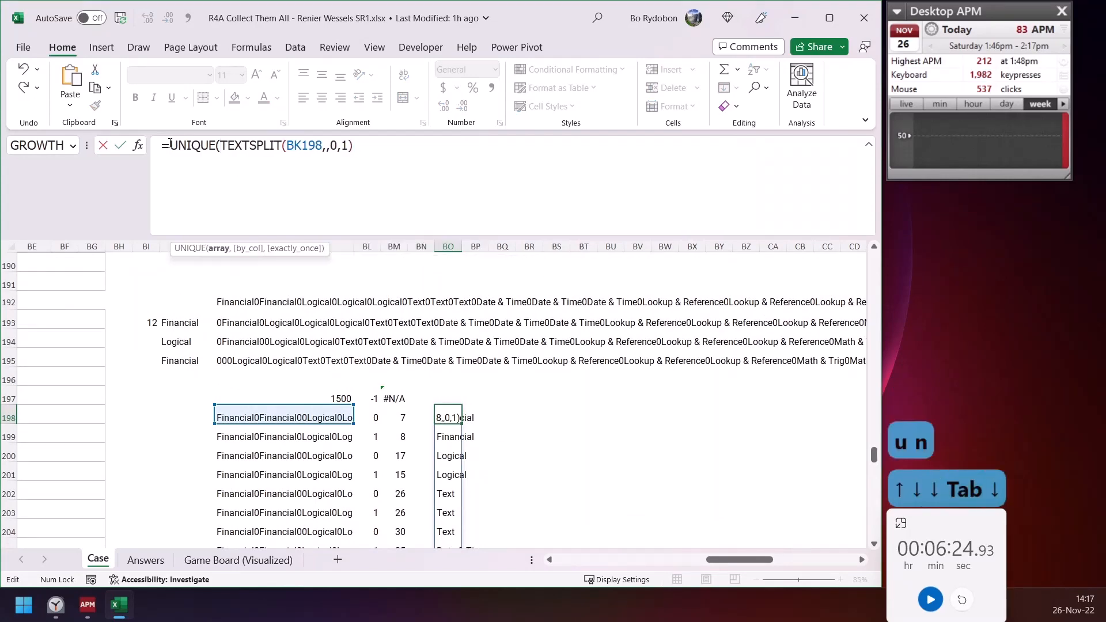
text())
key(Return)
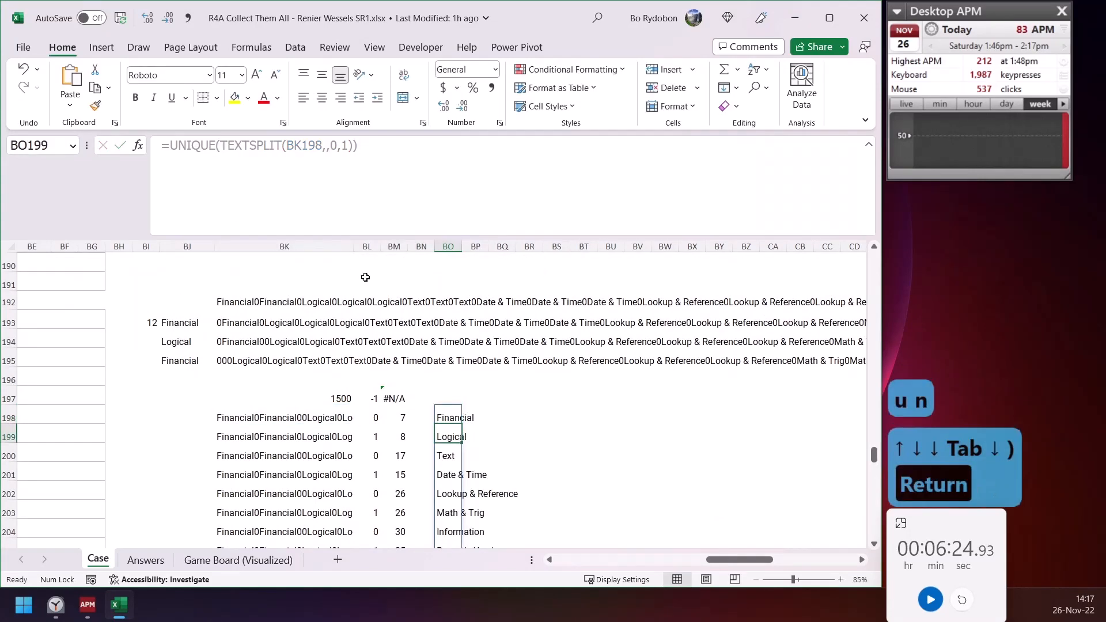
key(Up)
scroll(427, 396, down, 1)
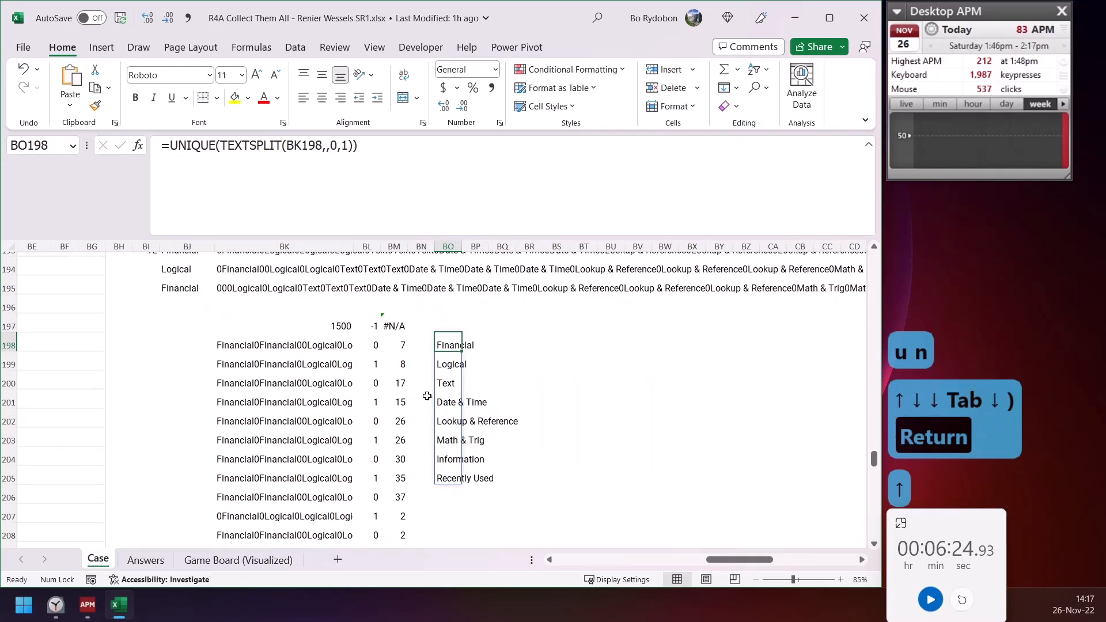
Wrap the UNIQUE result in ROWS so BO198 counts 8 categories
click(173, 144)
text(rows)
key(Tab)
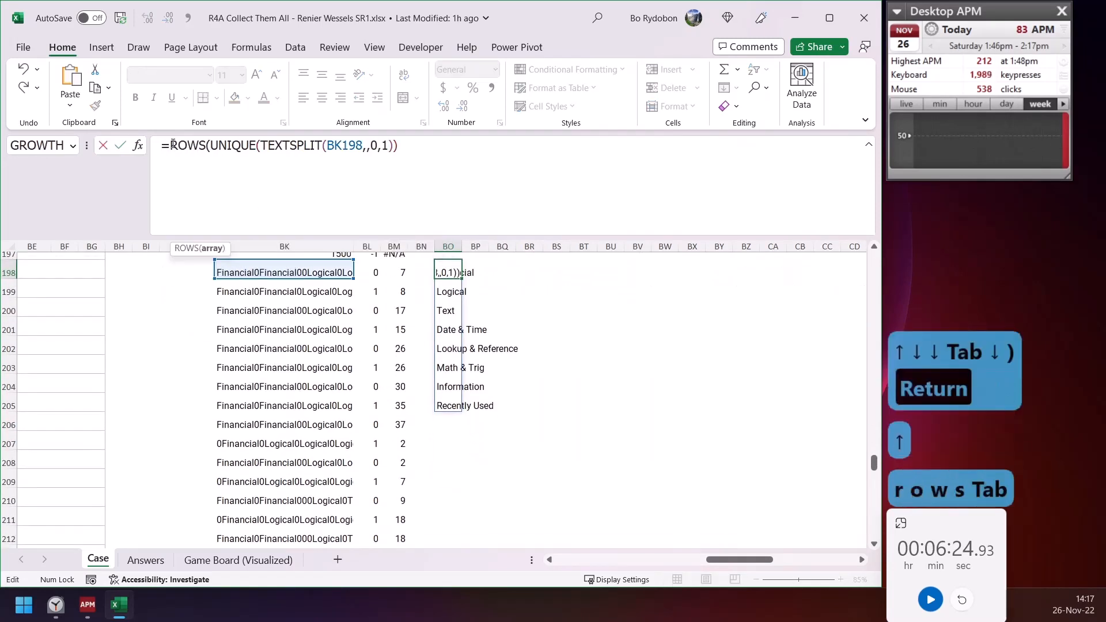
key(Down)
key(Down)
text())
key(Return)
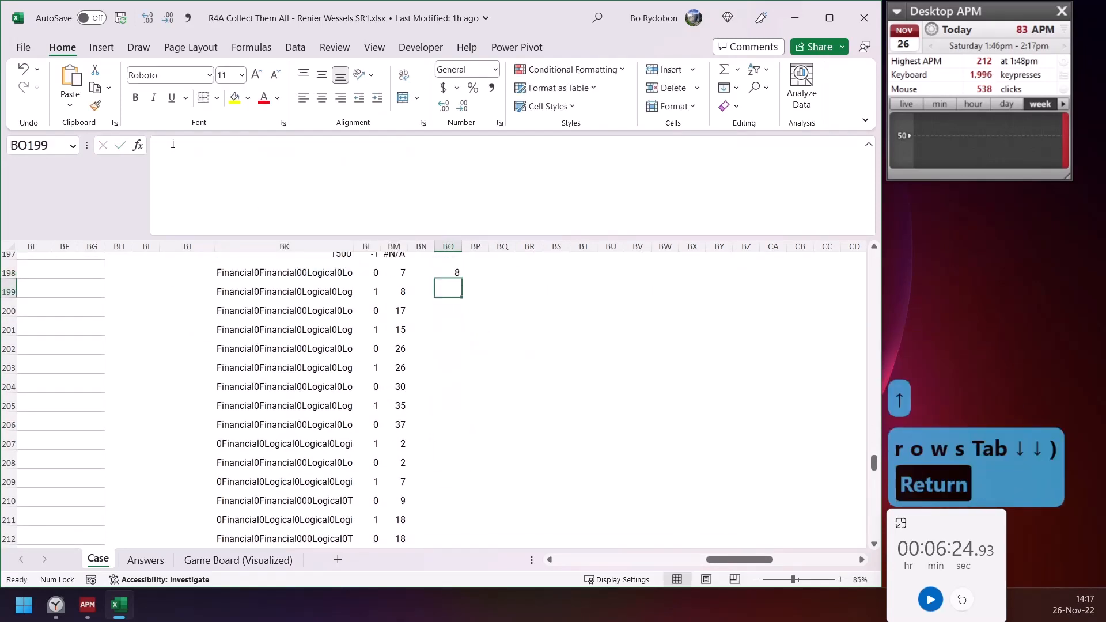
key(Up)
scroll(424, 347, up, 1)
scroll(456, 315, up, 1)
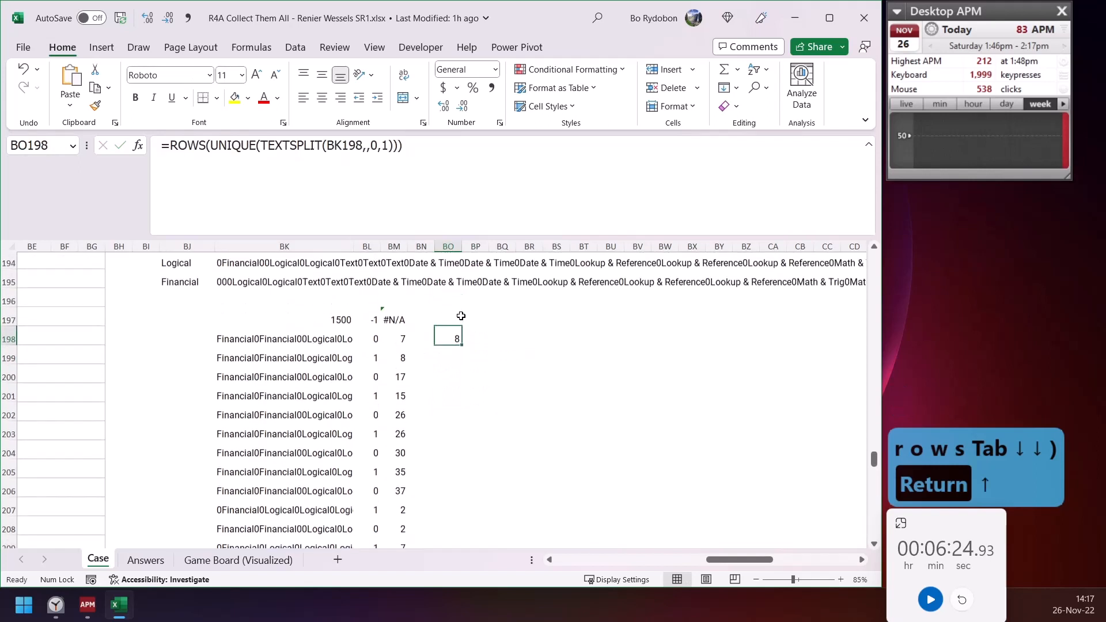
Fill the distinct-category count formula from BO198 down in stages through BO228
drag(461, 353, 459, 521)
scroll(453, 516, down, 2)
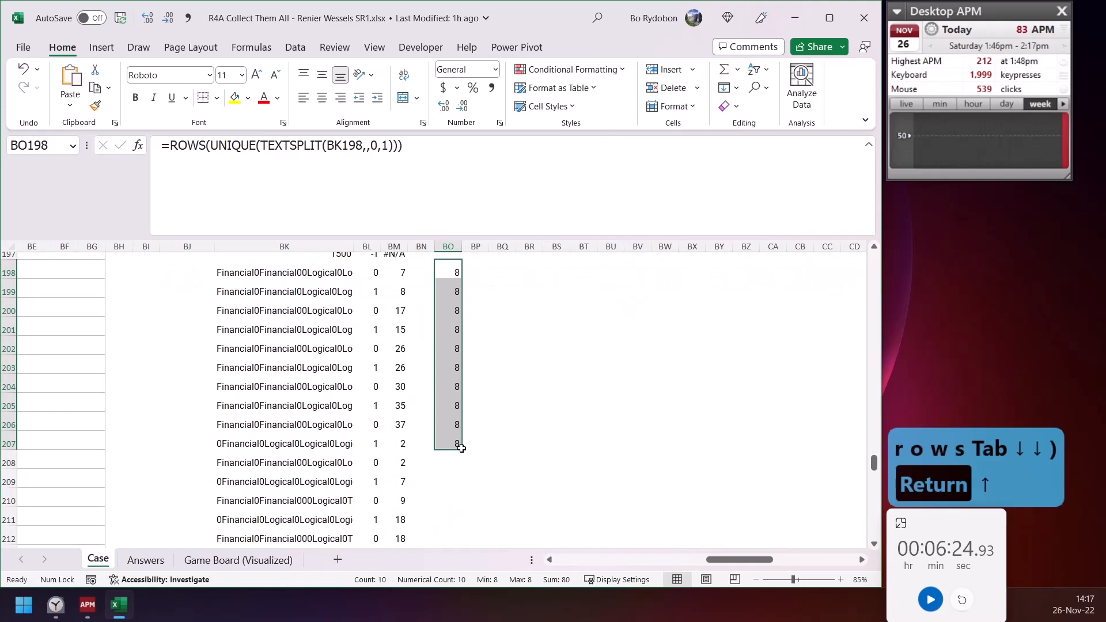
scroll(461, 448, down, 1)
click(448, 406)
drag(461, 413, 452, 543)
scroll(459, 493, down, 2)
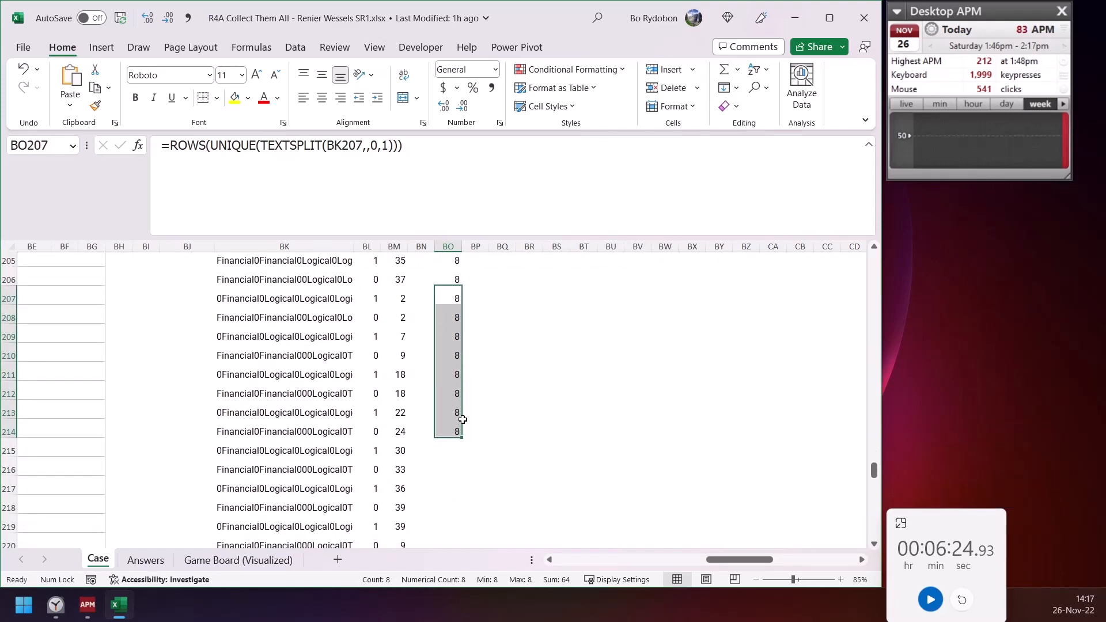
scroll(460, 426, down, 3)
click(455, 436)
click(443, 285)
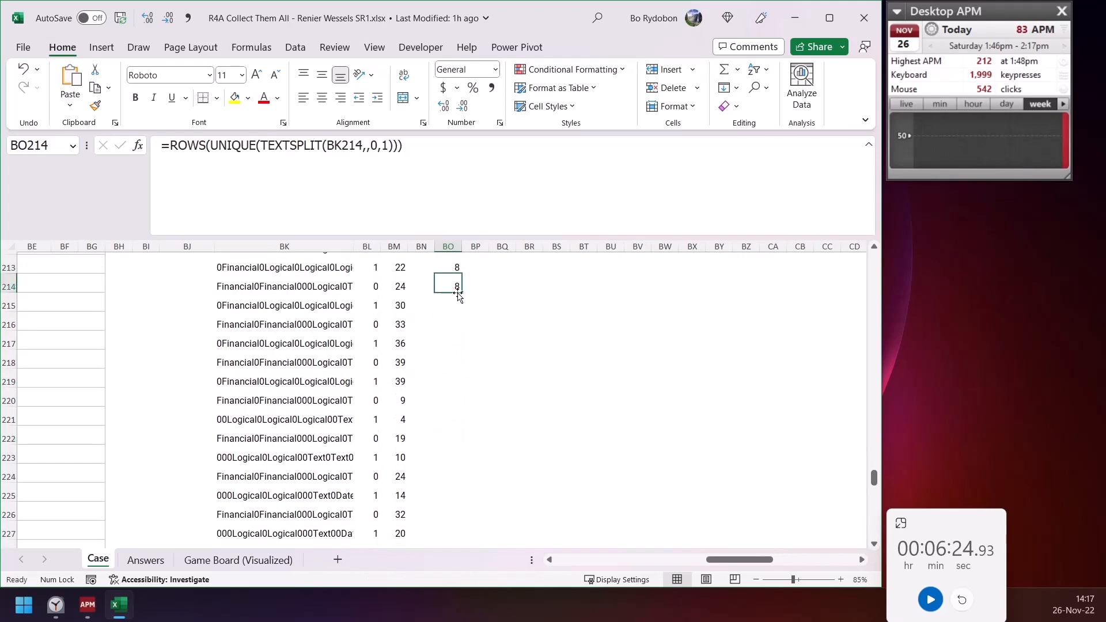
drag(461, 296, 453, 592)
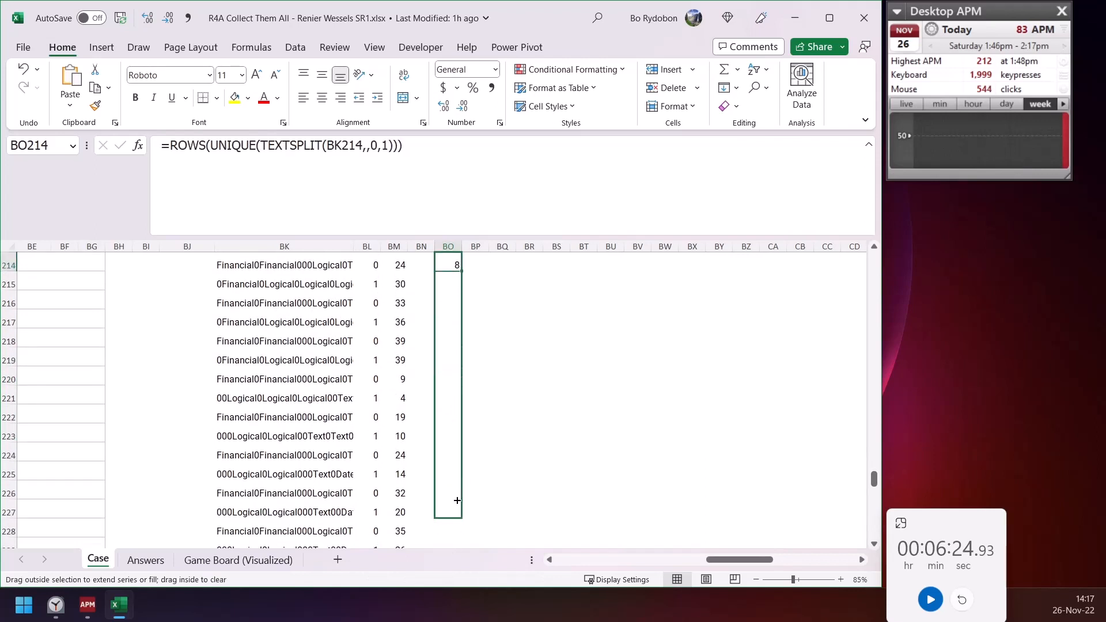
drag(456, 500, 452, 481)
Inspect the first count of 7 in BO221 and the LET formulas in BK219 and BK221
click(443, 378)
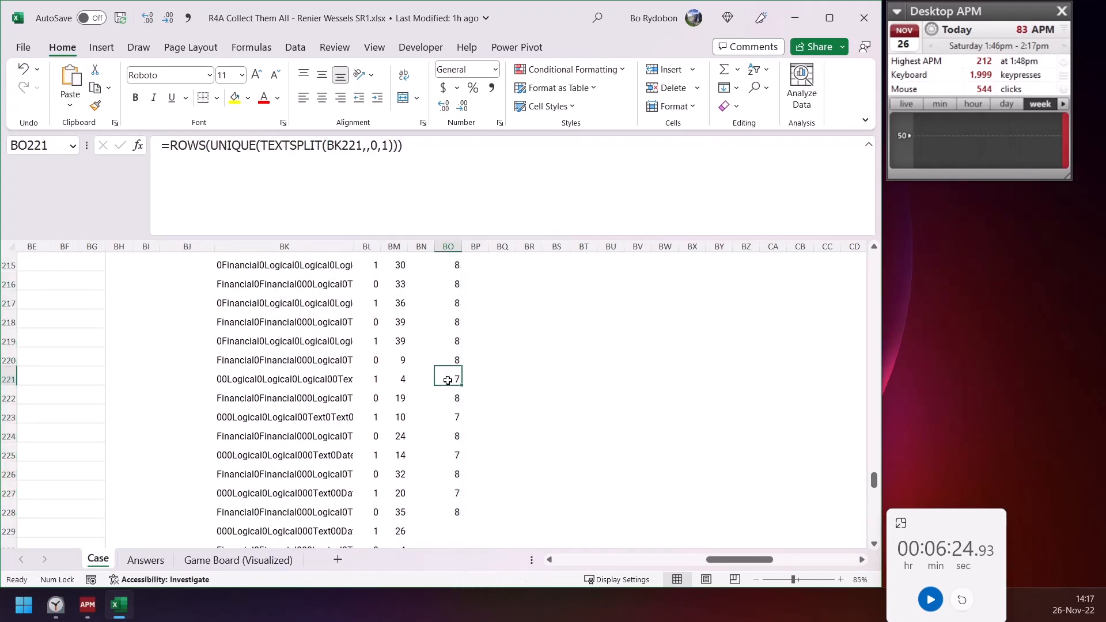
scroll(440, 374, up, 2)
scroll(240, 449, up, 1)
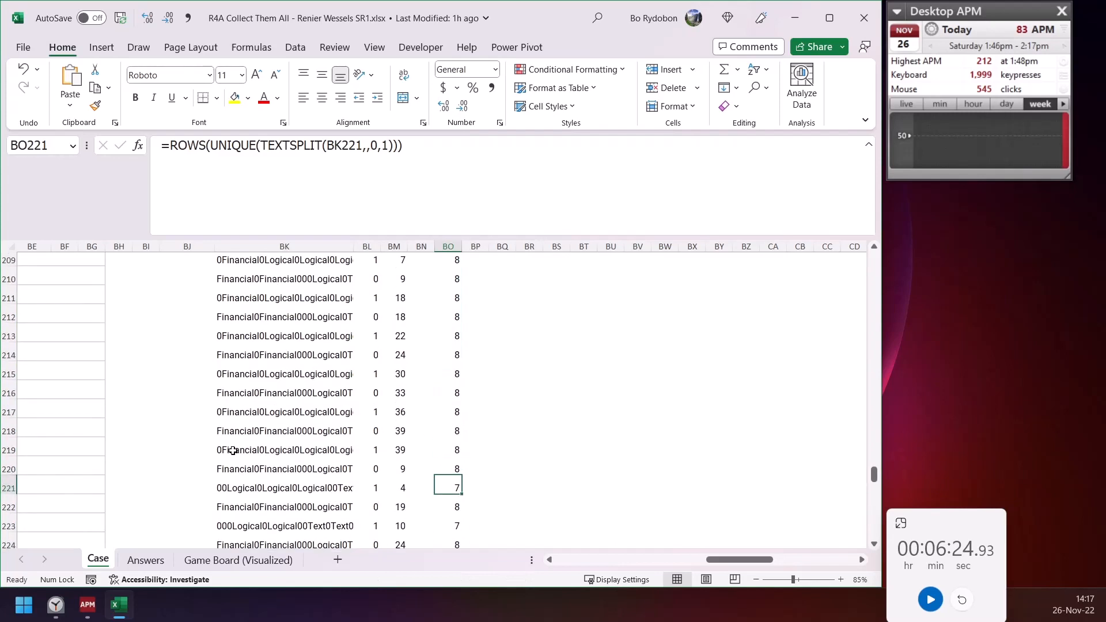
click(233, 452)
click(452, 490)
click(224, 491)
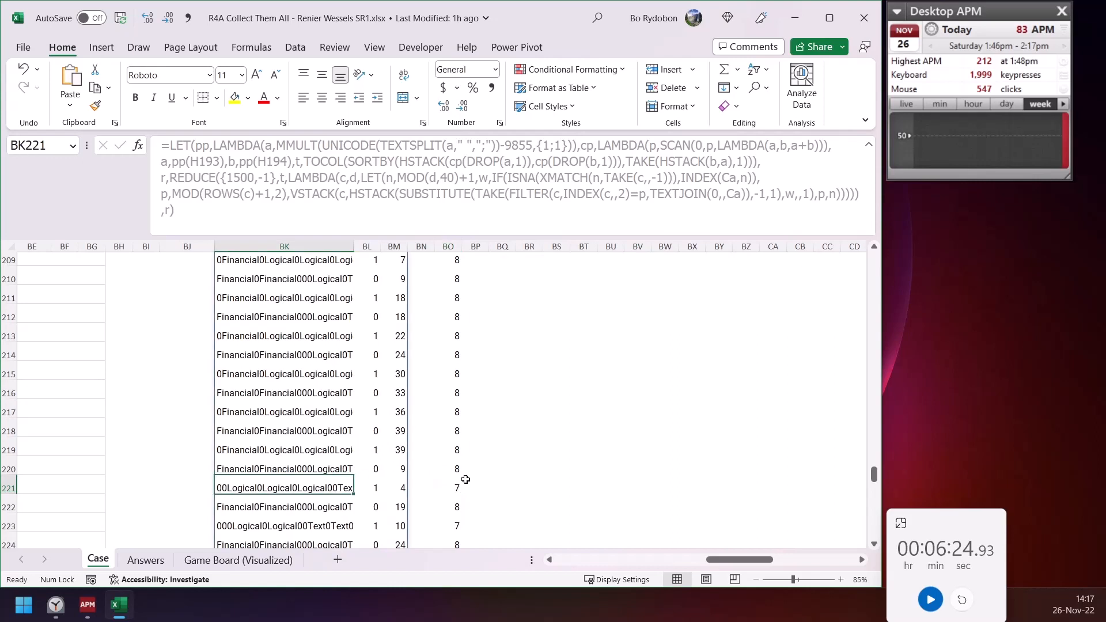
Copy BO221's count formula text and paste it into BQ221
click(449, 487)
drag(429, 158, 159, 147)
key(ctrl+c)
key(Escape)
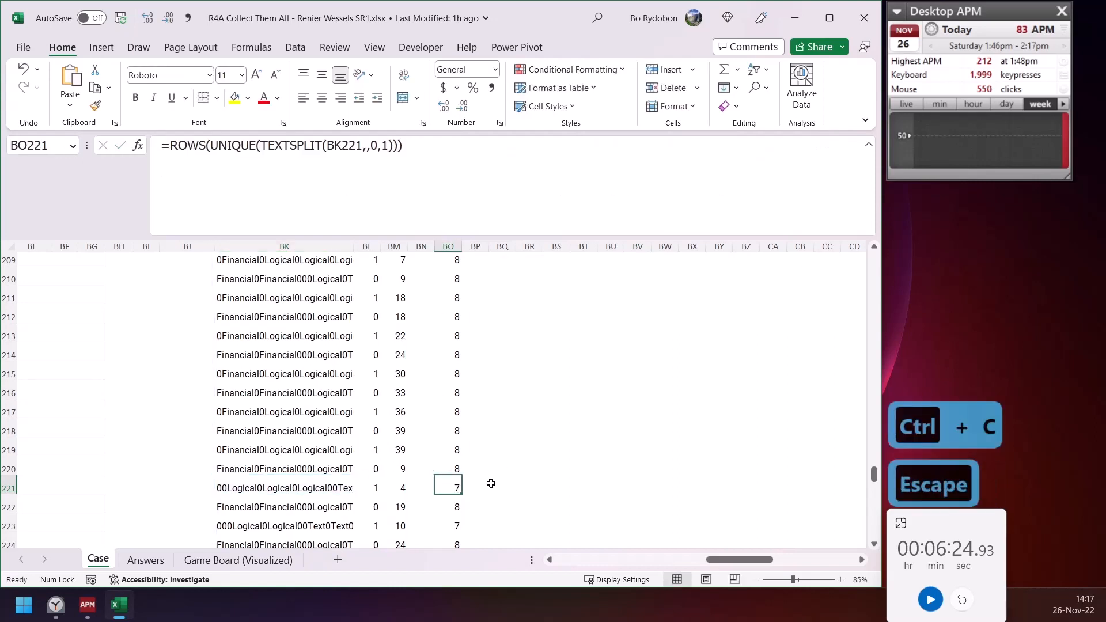
click(499, 487)
click(476, 175)
key(ctrl+v)
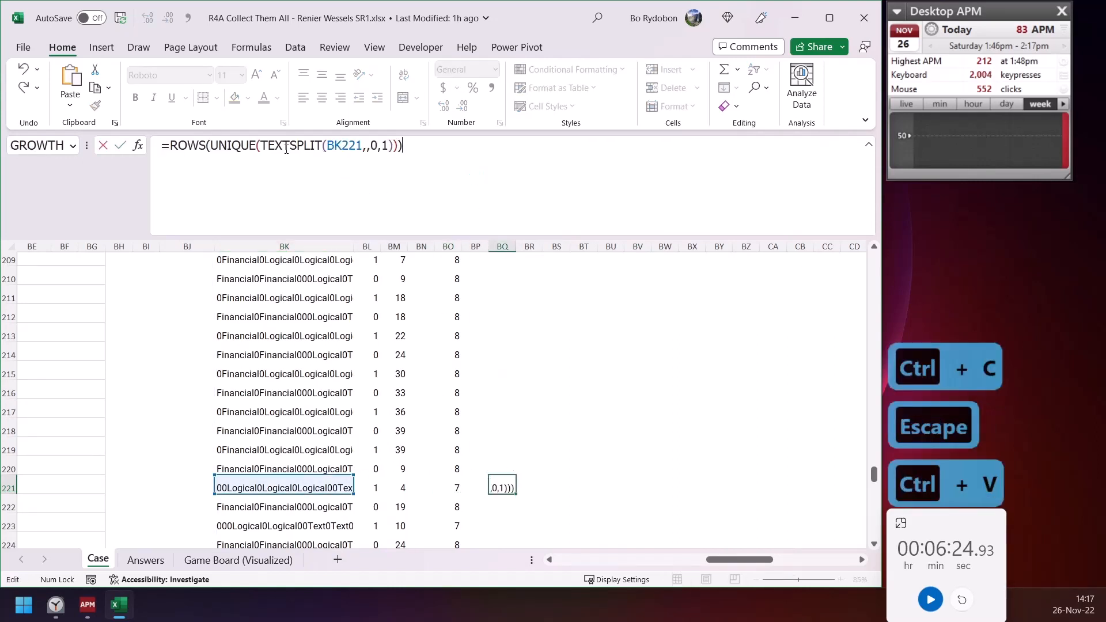
Remove ROWS and its closing parenthesis, leaving =UNIQUE(TEXTSPLIT(BK221,,0,1)), and accept the correction
double_click(236, 145)
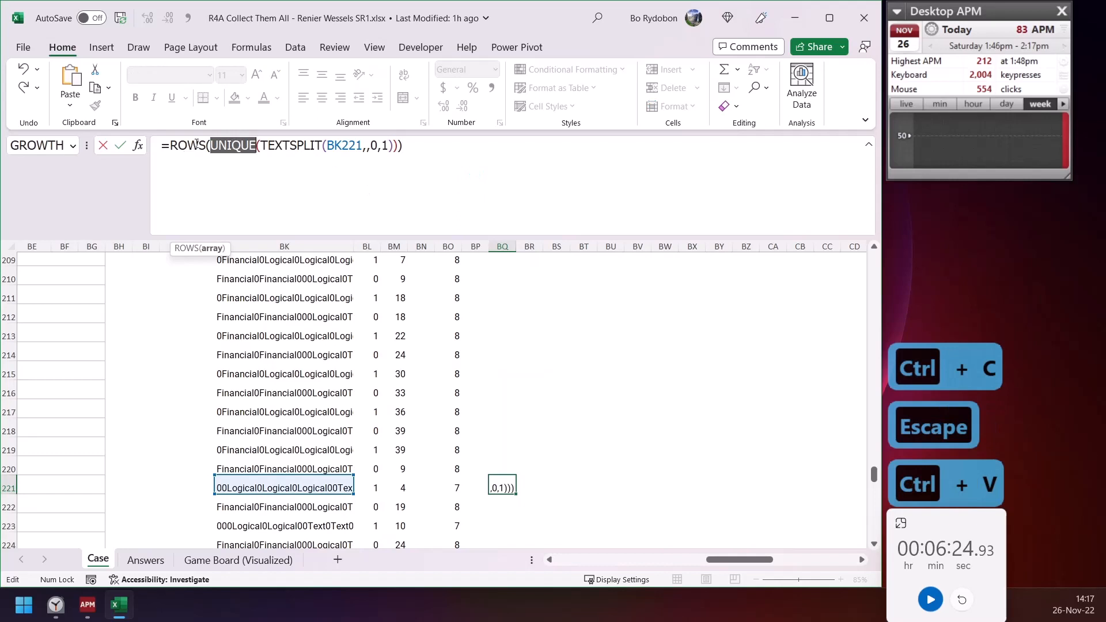
double_click(196, 144)
key(Delete)
key(BackSpace)
key(Return)
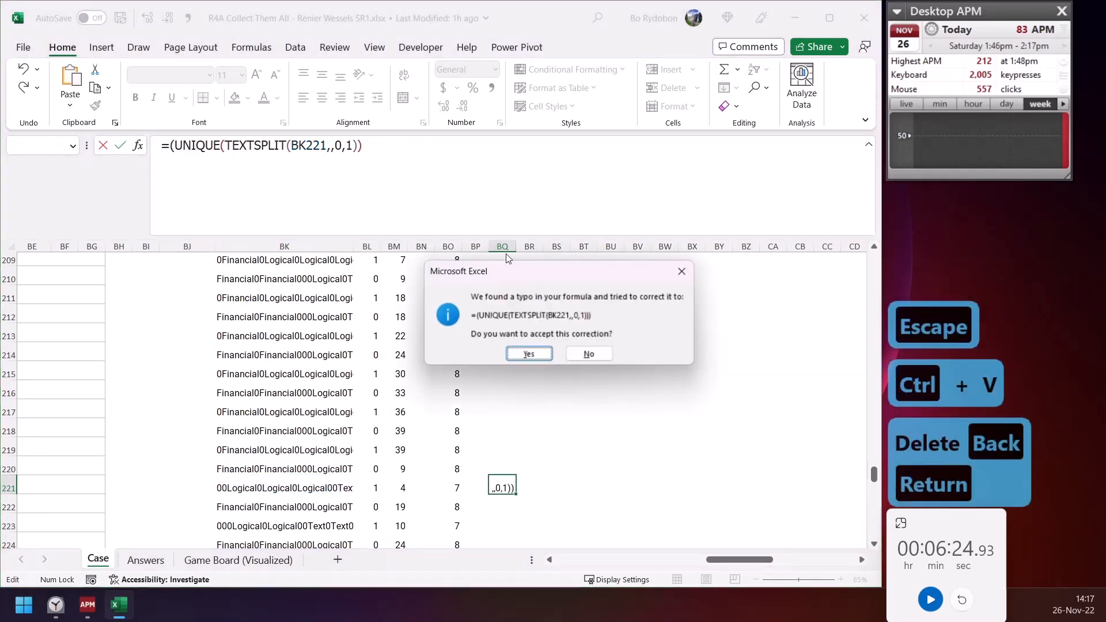
key(Return)
key(Return)
key(Up)
key(Up)
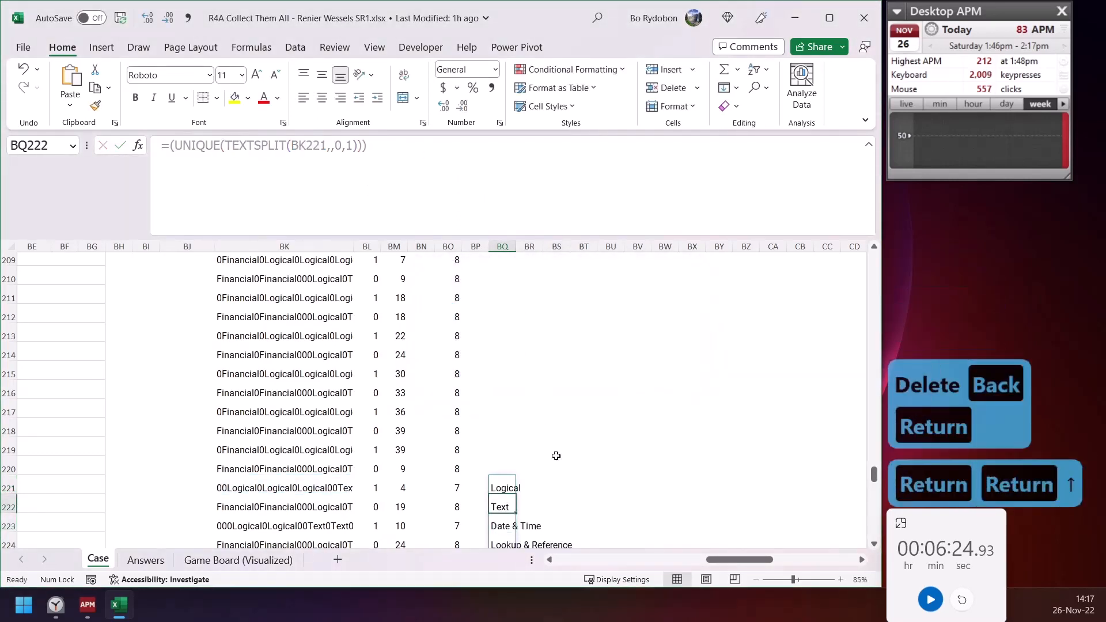
scroll(559, 455, down, 1)
scroll(498, 454, down, 2)
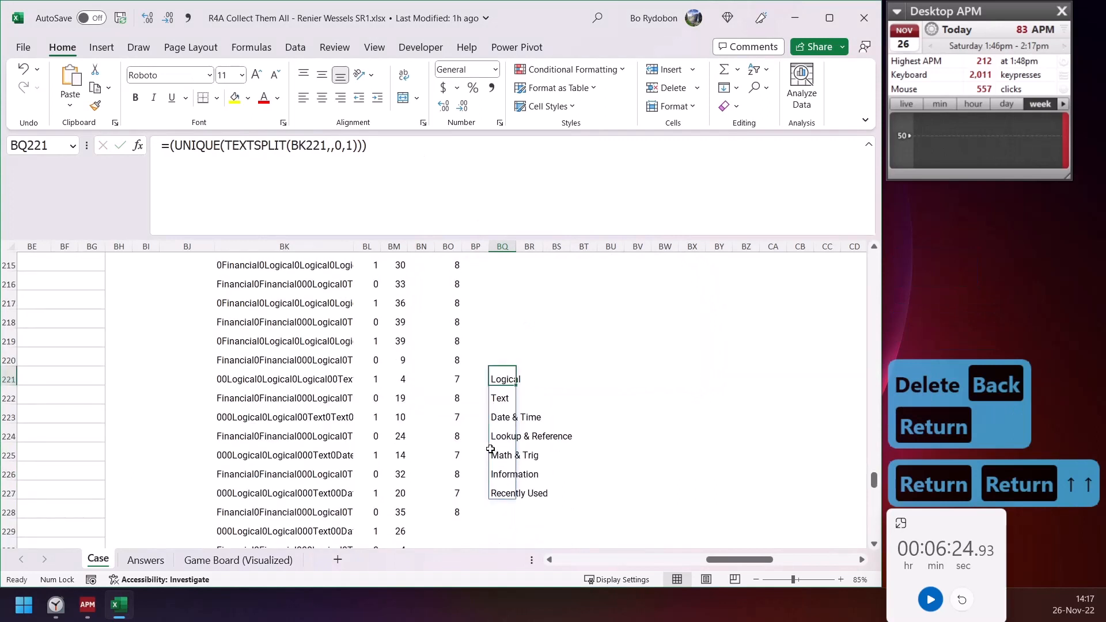
click(458, 379)
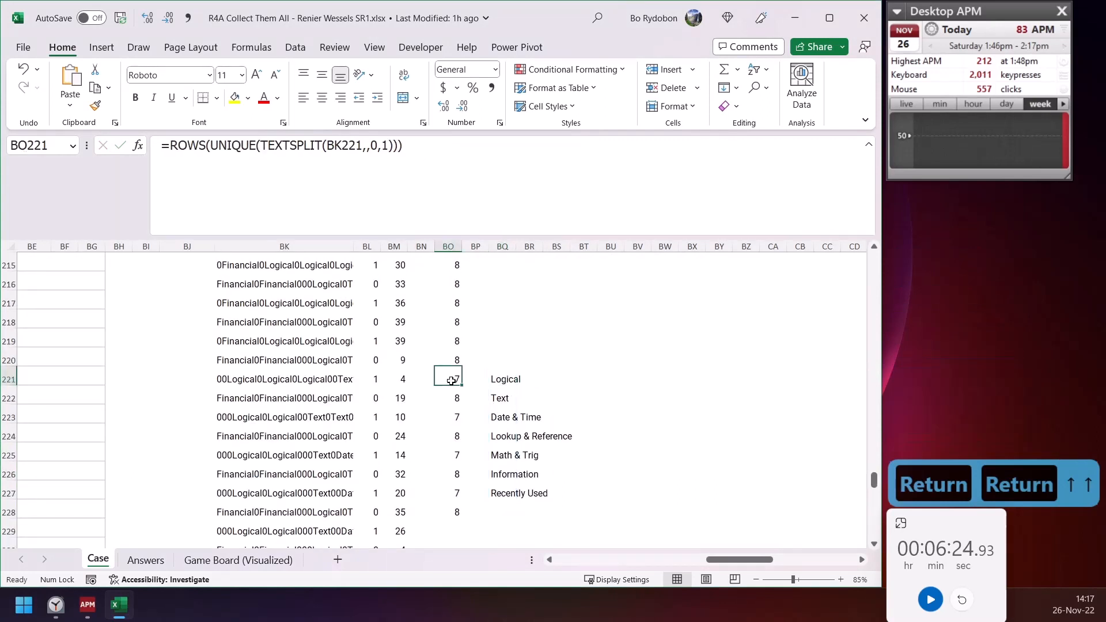
click(617, 559)
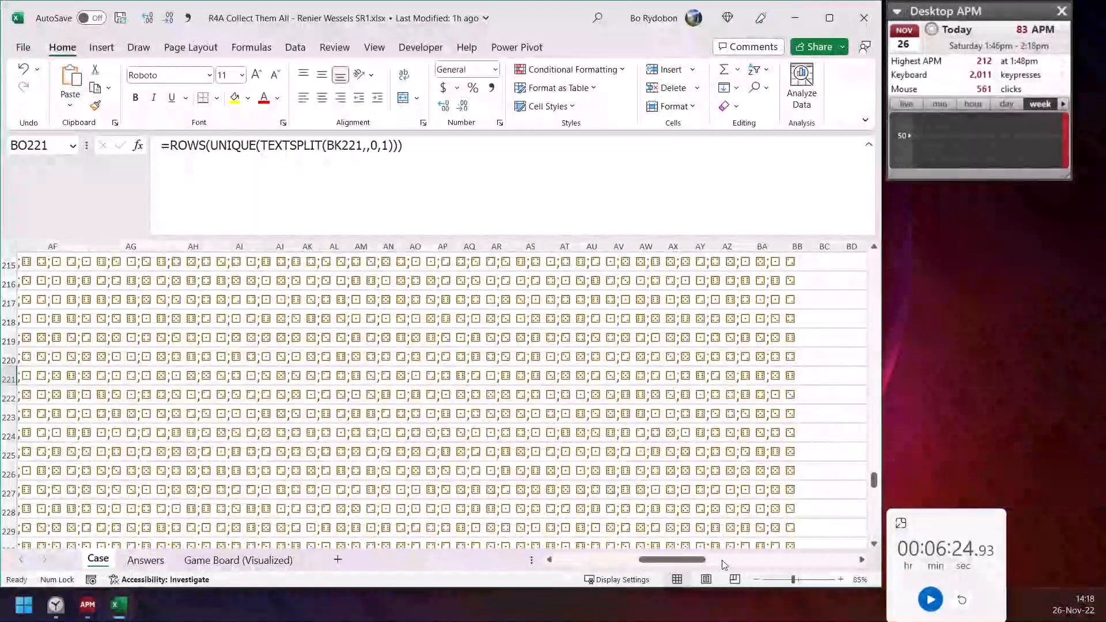
click(754, 561)
click(788, 564)
click(300, 342)
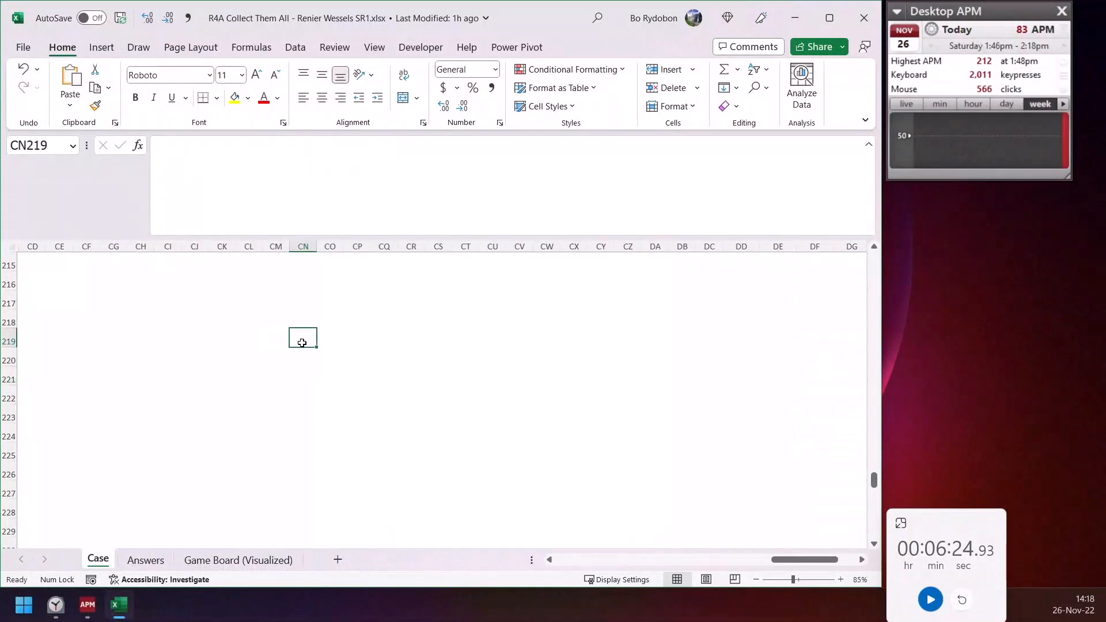
key(ctrl+Left)
key(Left)
key(Up)
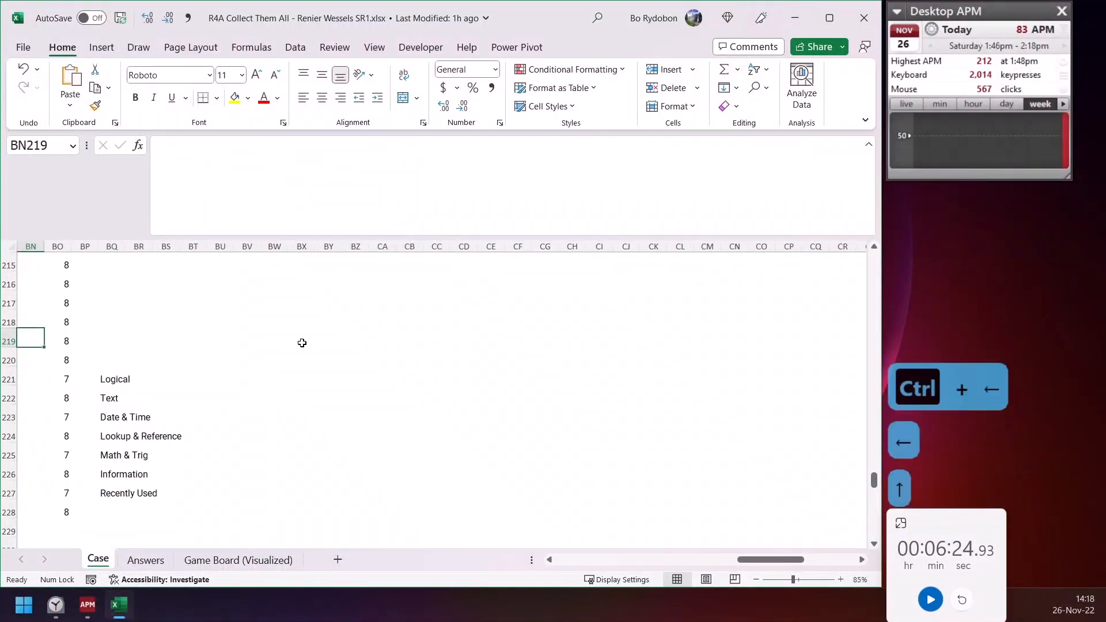
key(ctrl+Up)
key(Left)
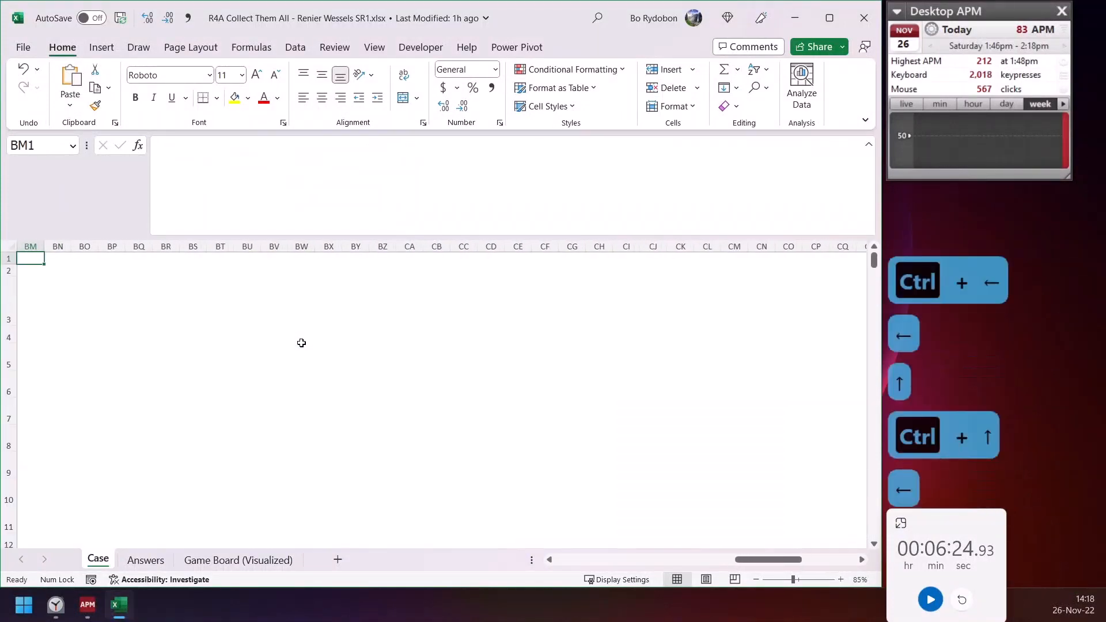
scroll(299, 447, down, 4)
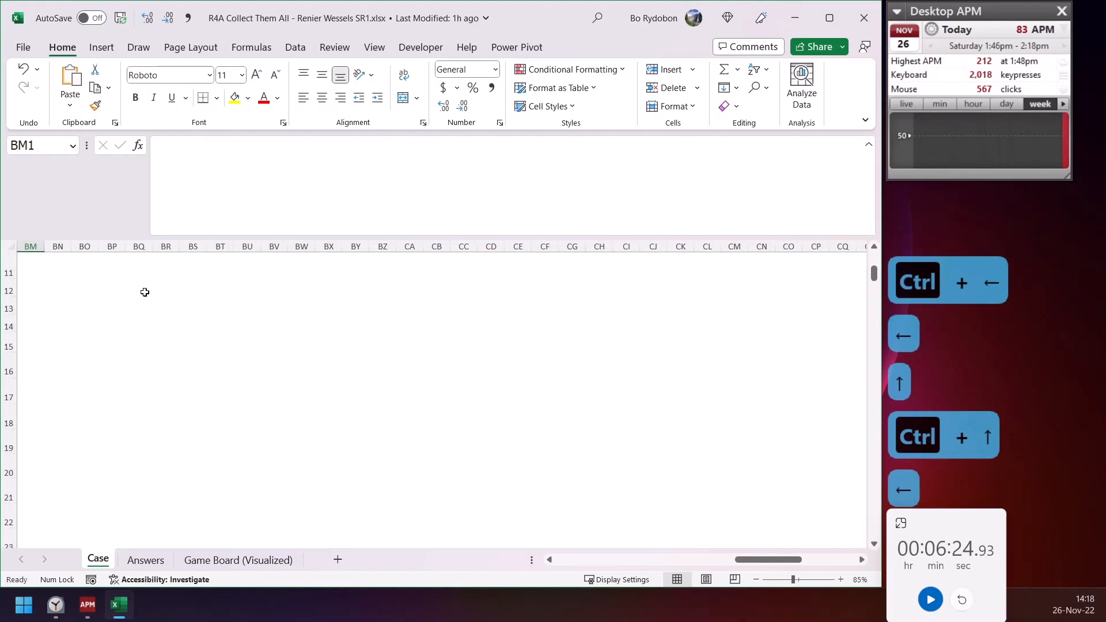
click(118, 272)
key(ctrl+Down)
key(Left)
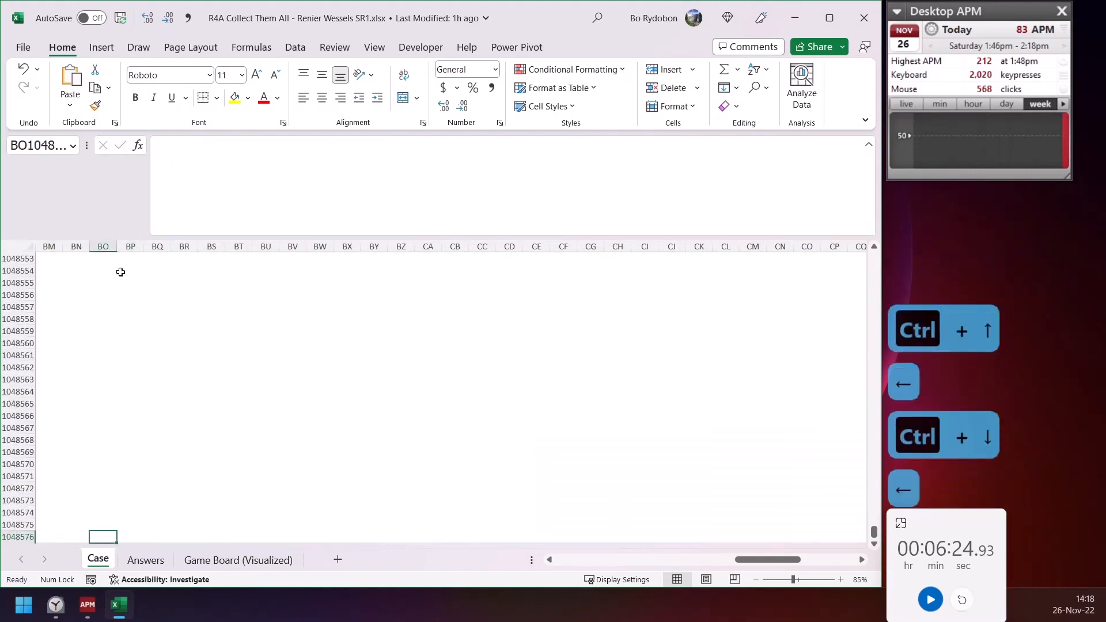
key(ctrl+Up)
key(Left)
key(Left)
key(Left)
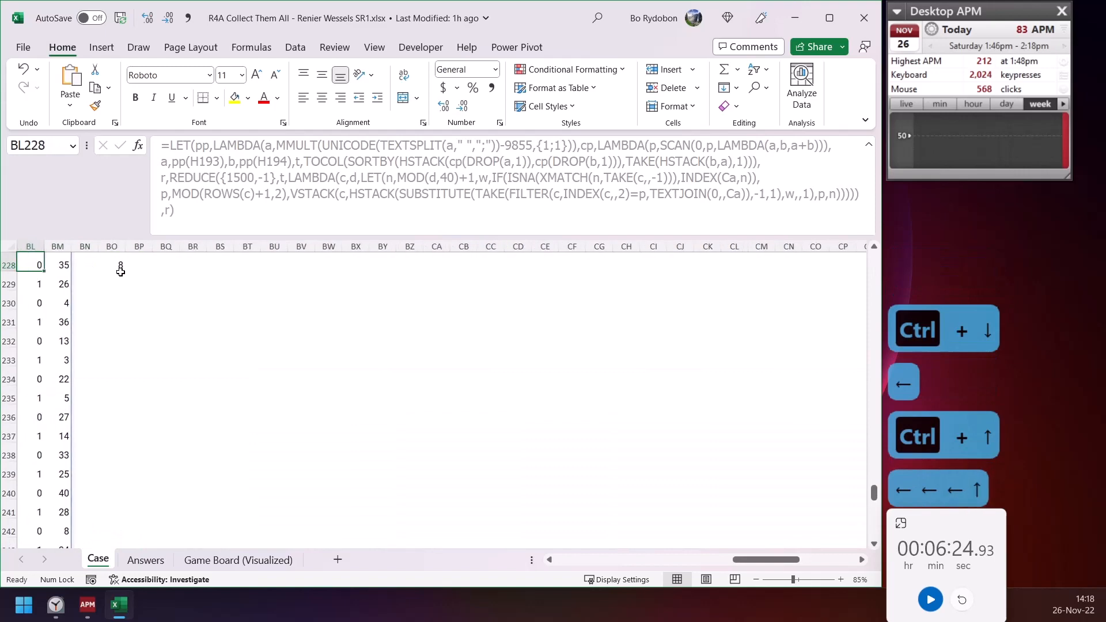
key(Up)
key(Up)
key(Left)
key(Up)
key(Up)
key(Up)
key(Up)
key(Up)
key(Left)
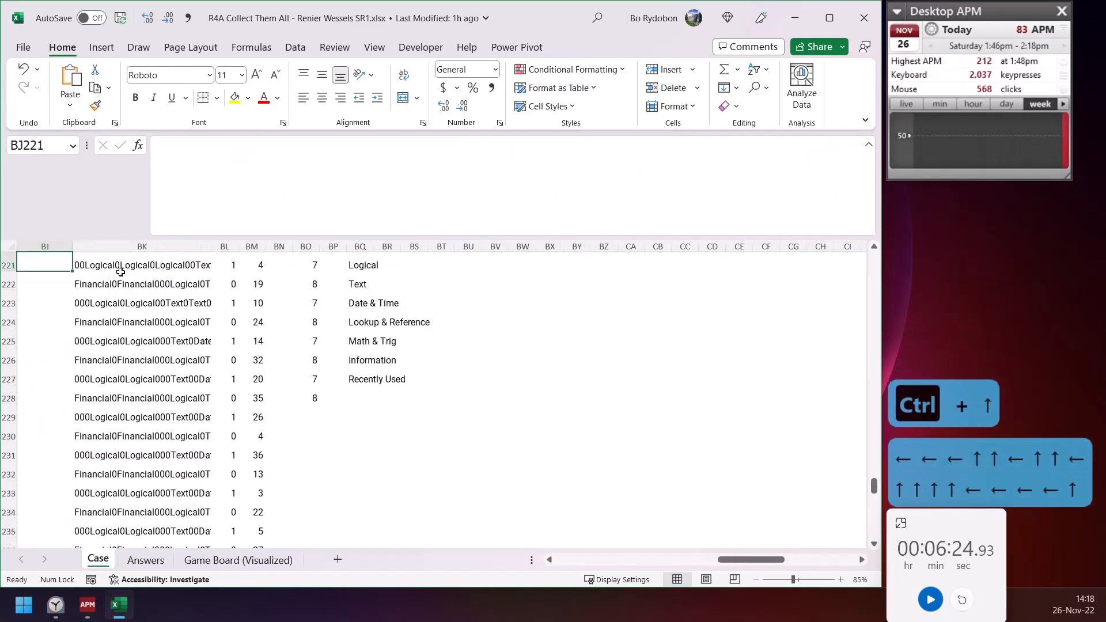
key(Left)
key(Up)
key(Left)
key(Left)
key(Left)
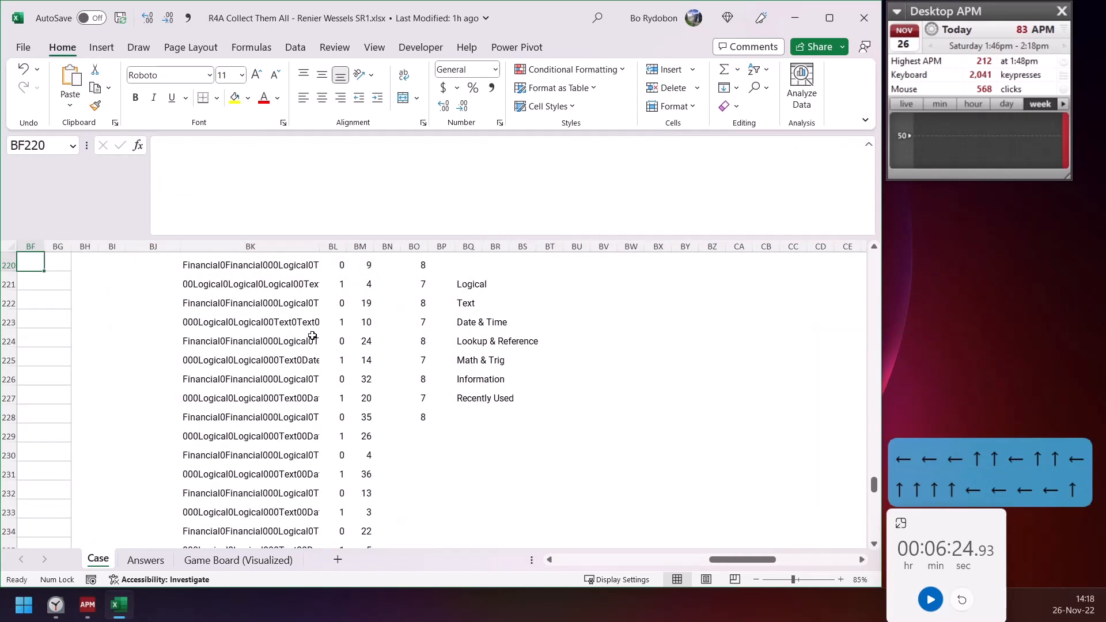
key(Left)
key(Up)
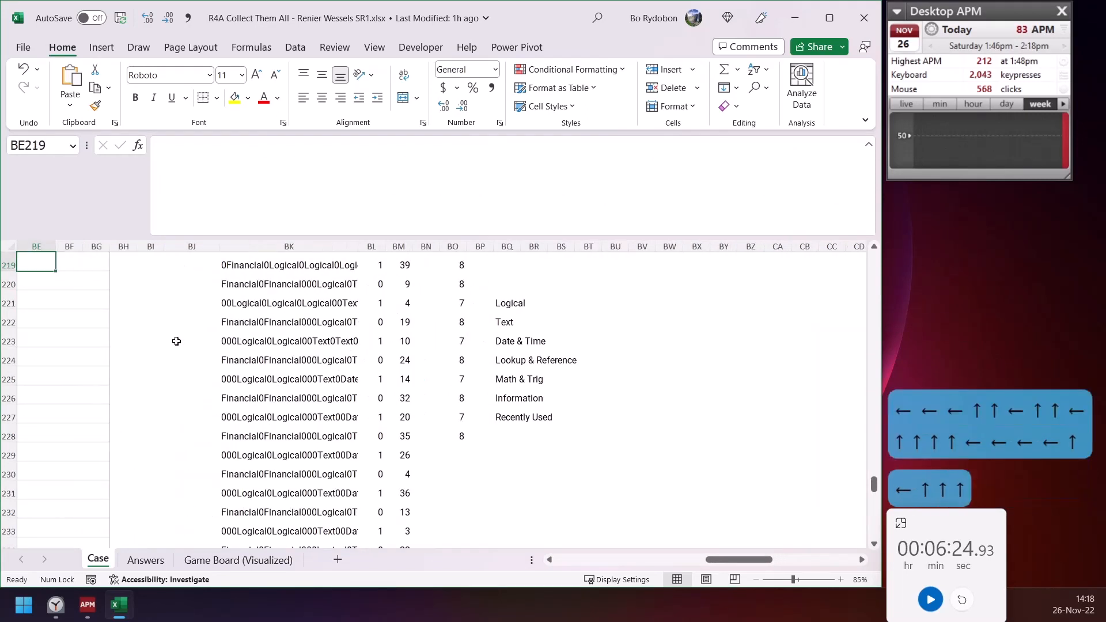
key(Up)
key(Up)
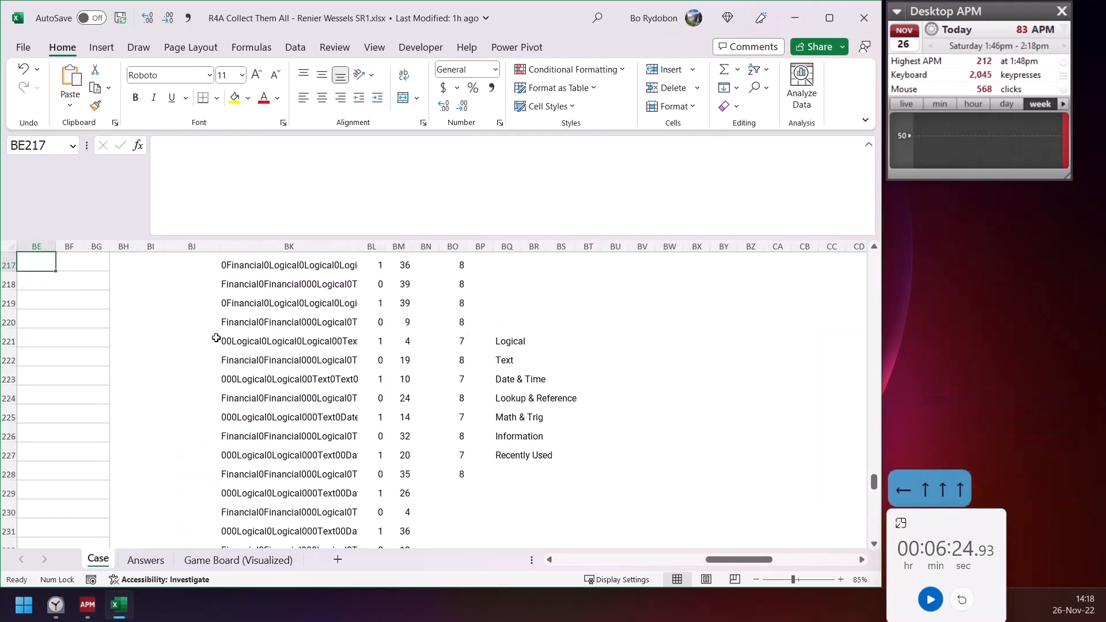
key(Up)
scroll(279, 295, up, 3)
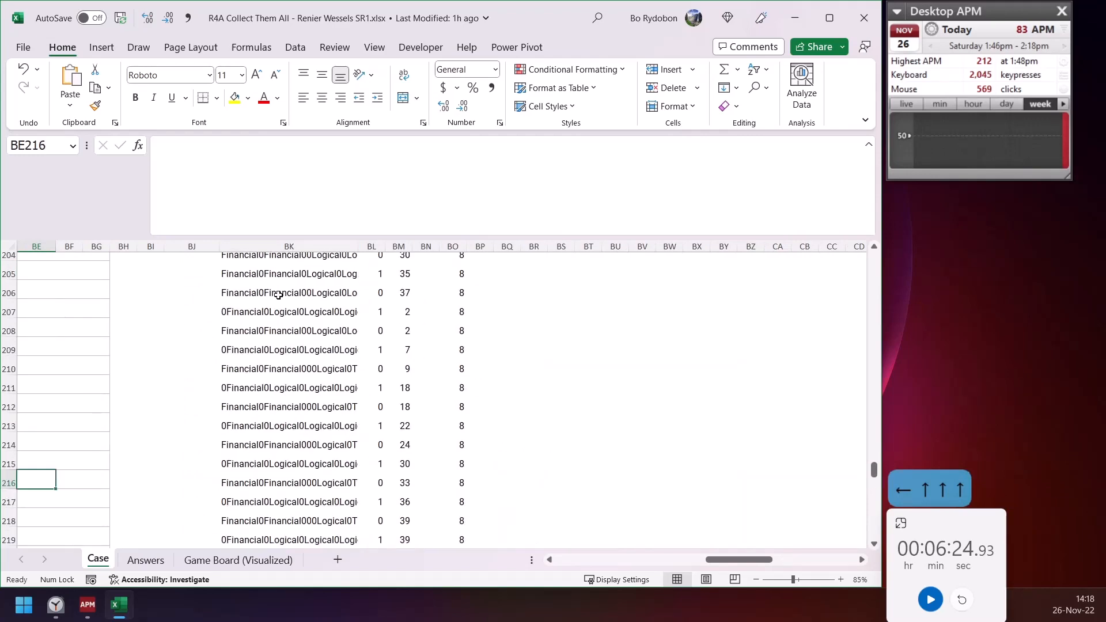
click(278, 295)
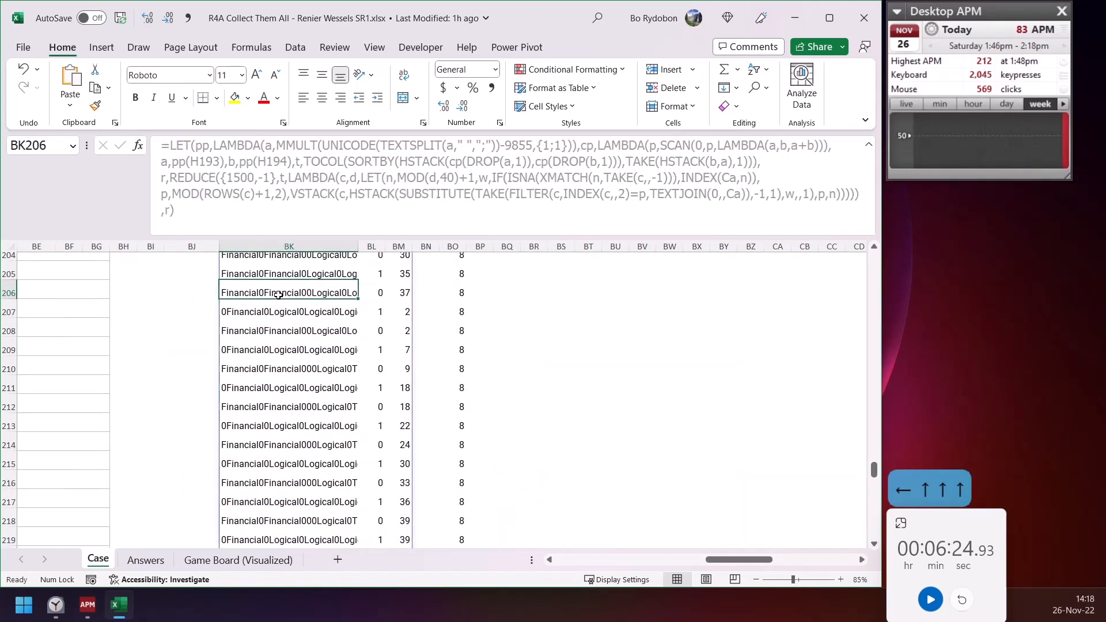
key(ctrl+Up)
key(Left)
key(Up)
key(Up)
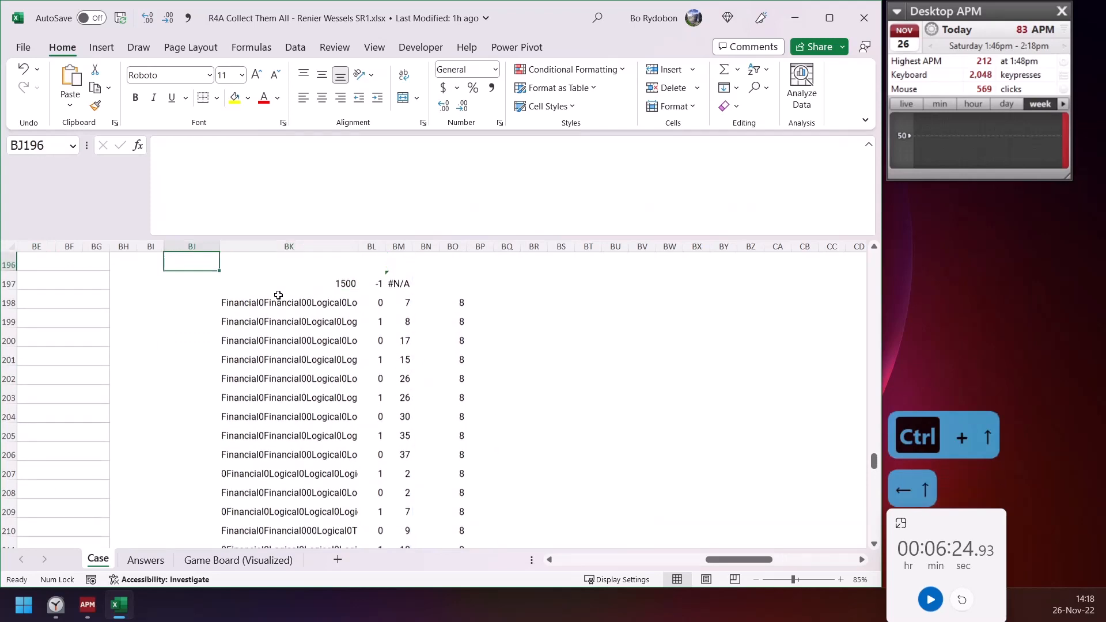
key(Up)
key(Up)
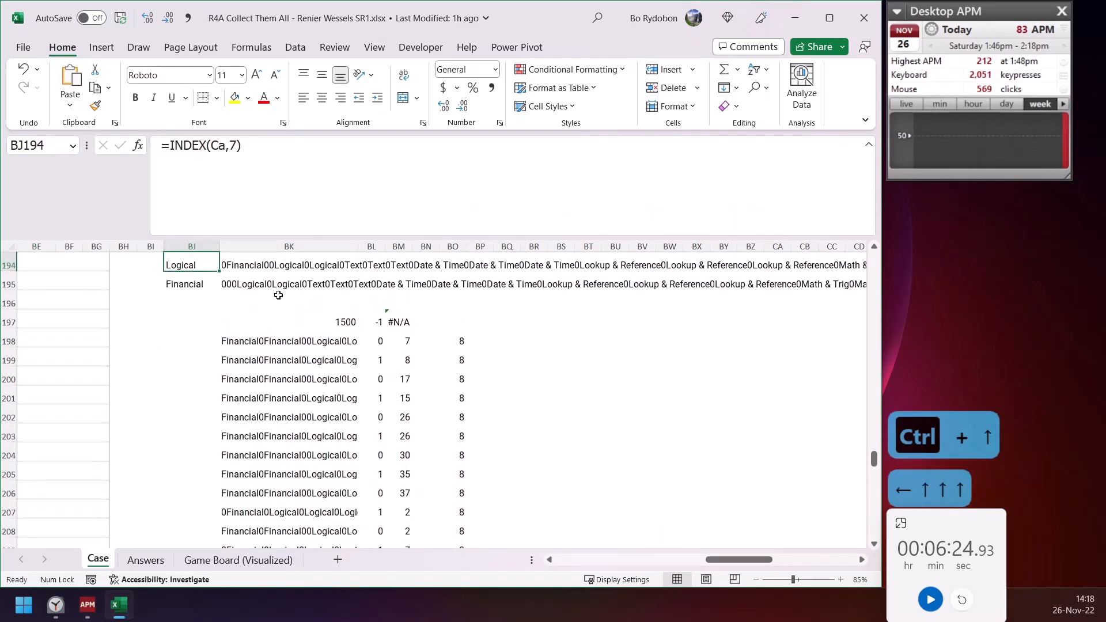
key(Up)
key(Left)
key(Down)
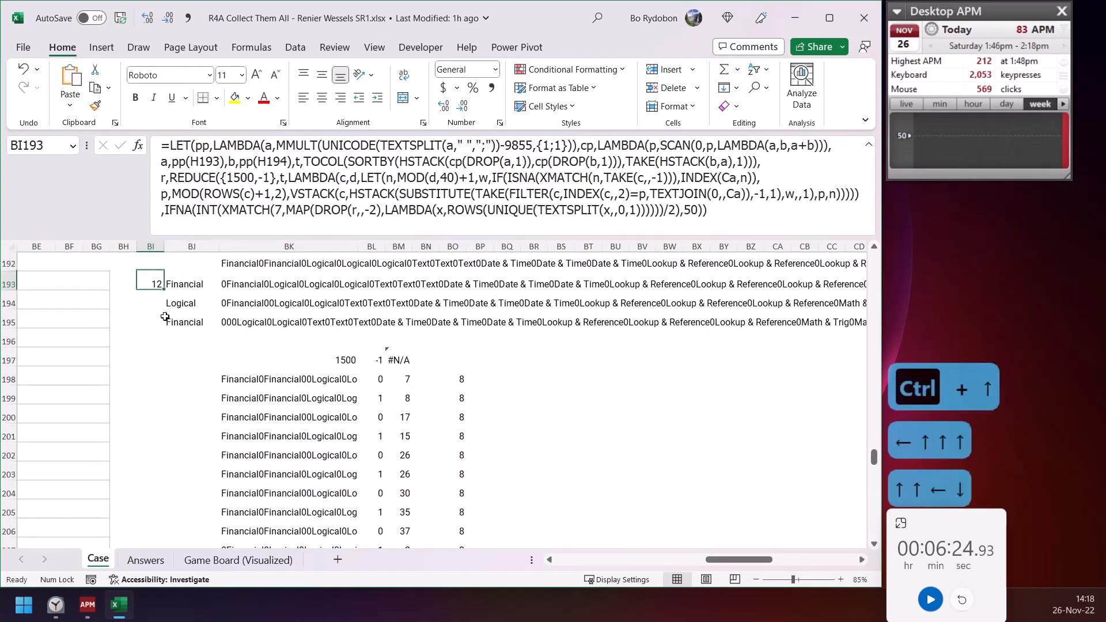
click(223, 211)
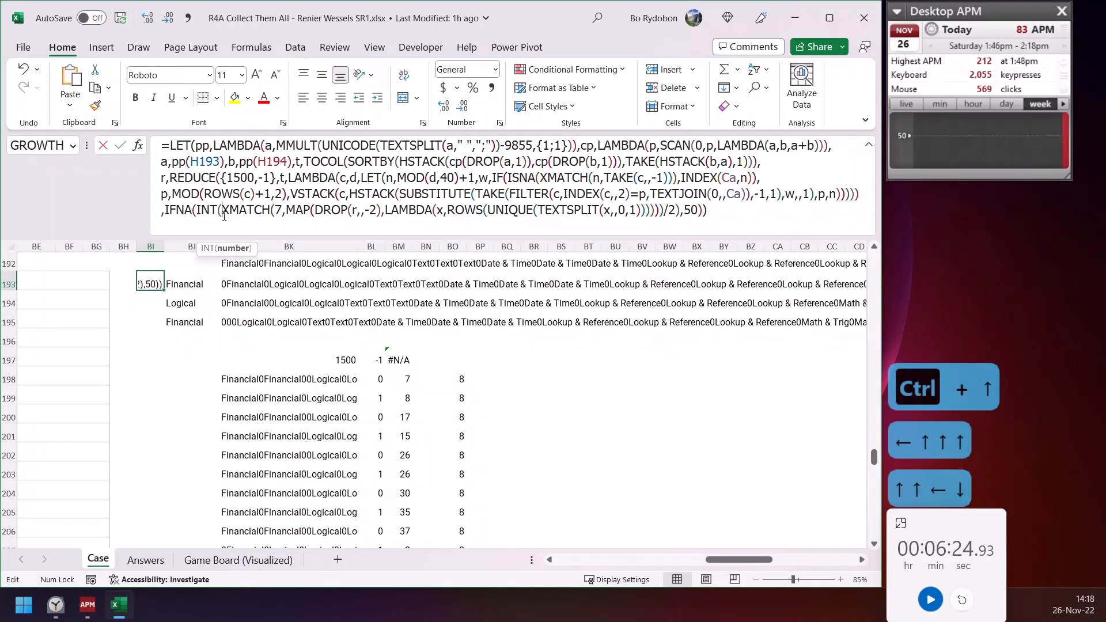
click(256, 210)
drag(284, 211, 223, 209)
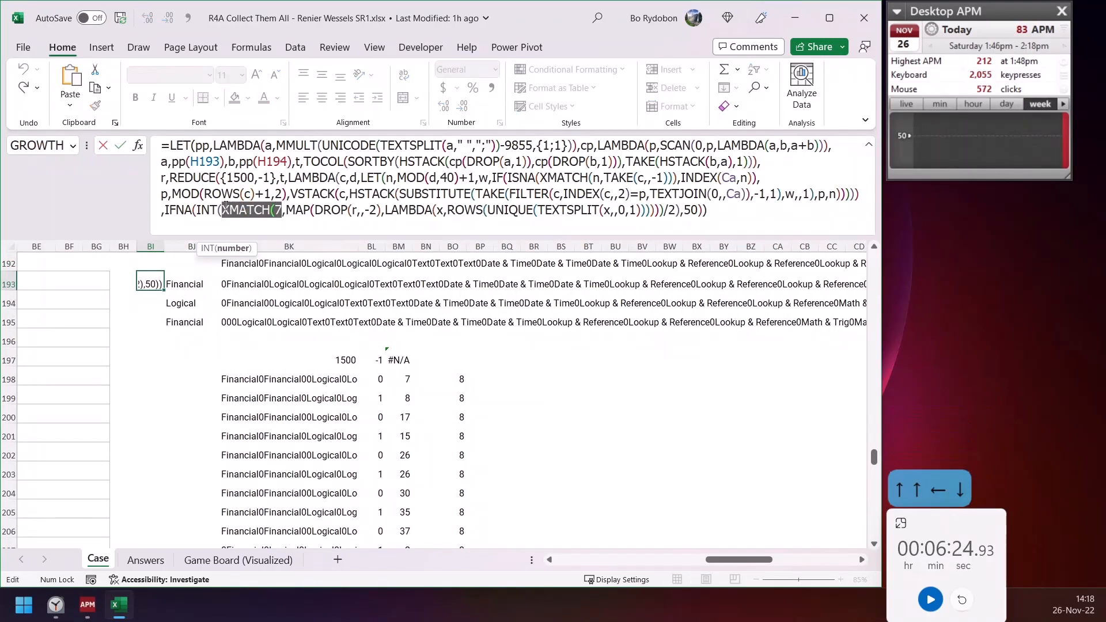
click(361, 211)
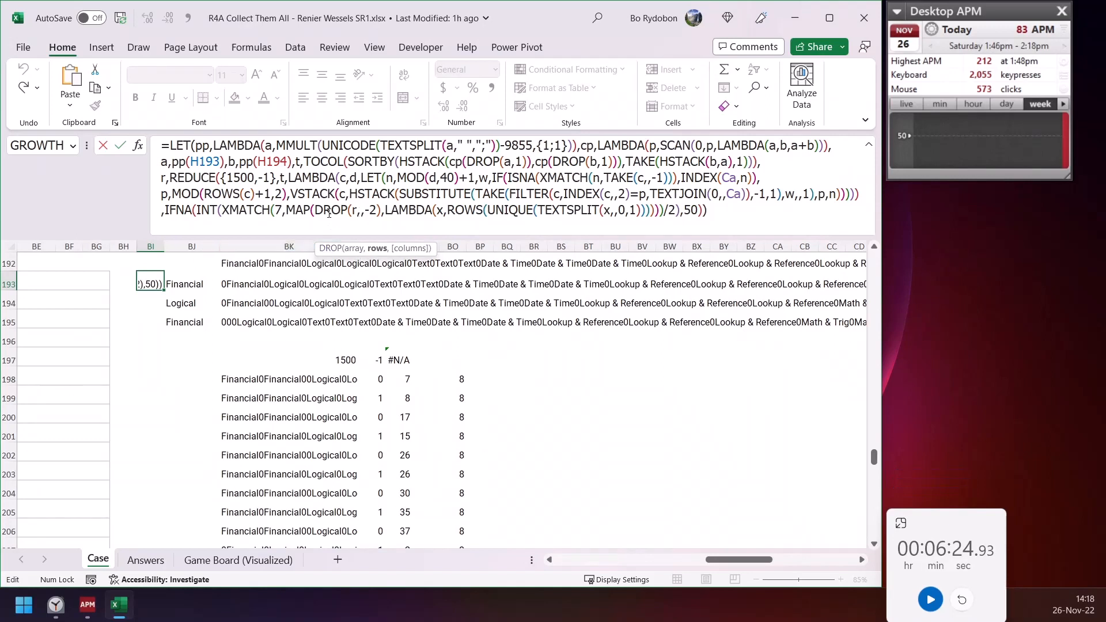
click(331, 211)
click(321, 249)
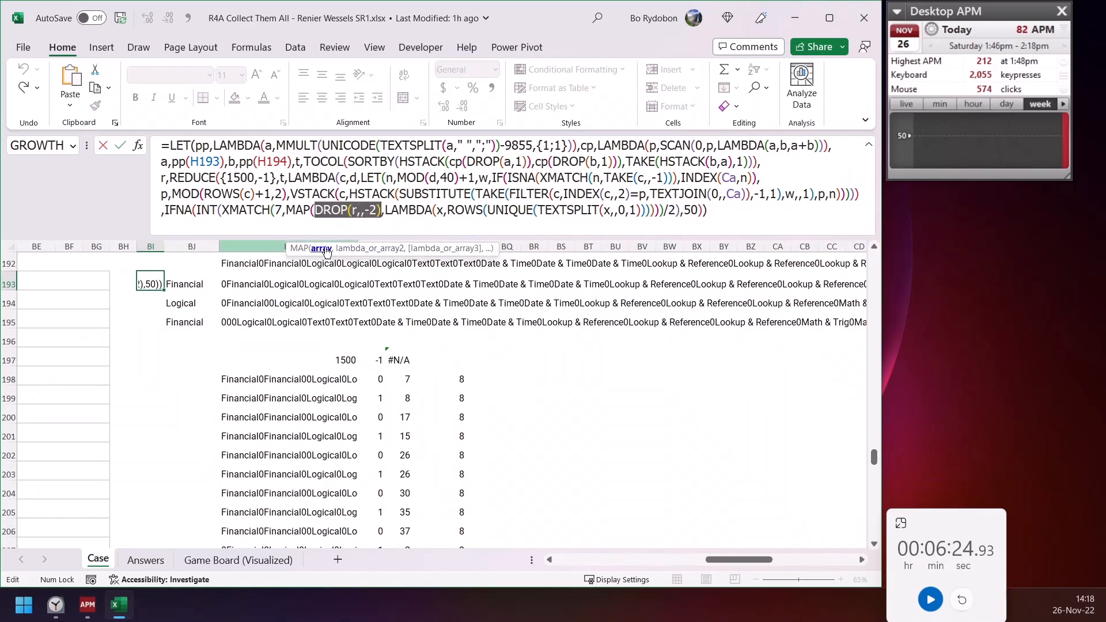
key(Escape)
click(484, 377)
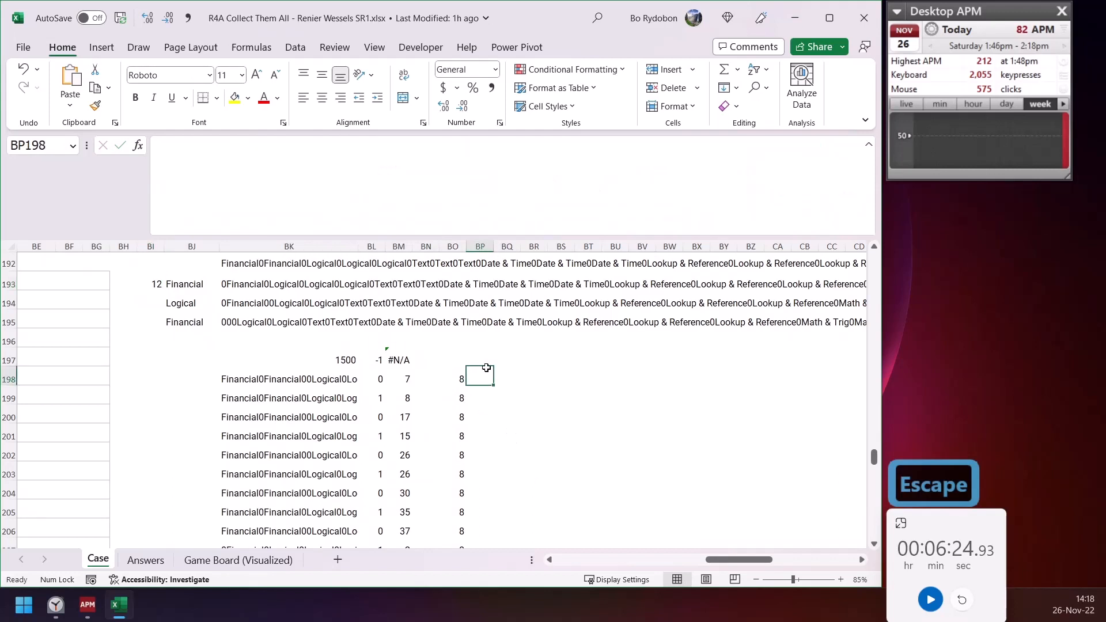
Enter the ROWS/UNIQUE count formula into BO197:BO199 at once with Ctrl+Enter
key(Up)
key(Left)
key(Down)
key(shift+Up)
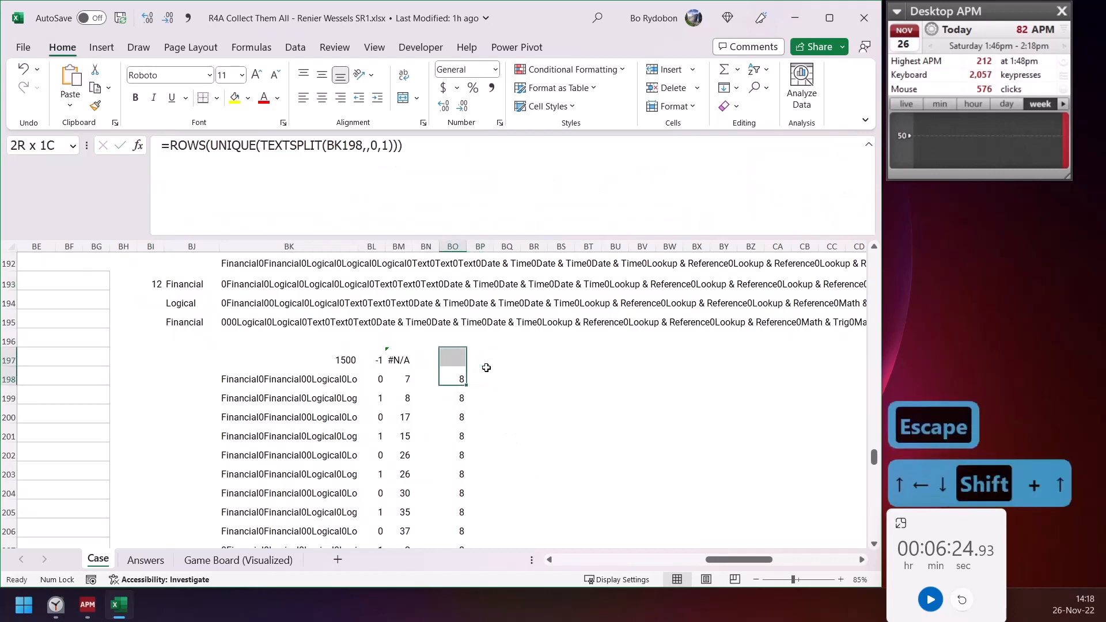
key(ctrl+d)
key(Down)
key(Down)
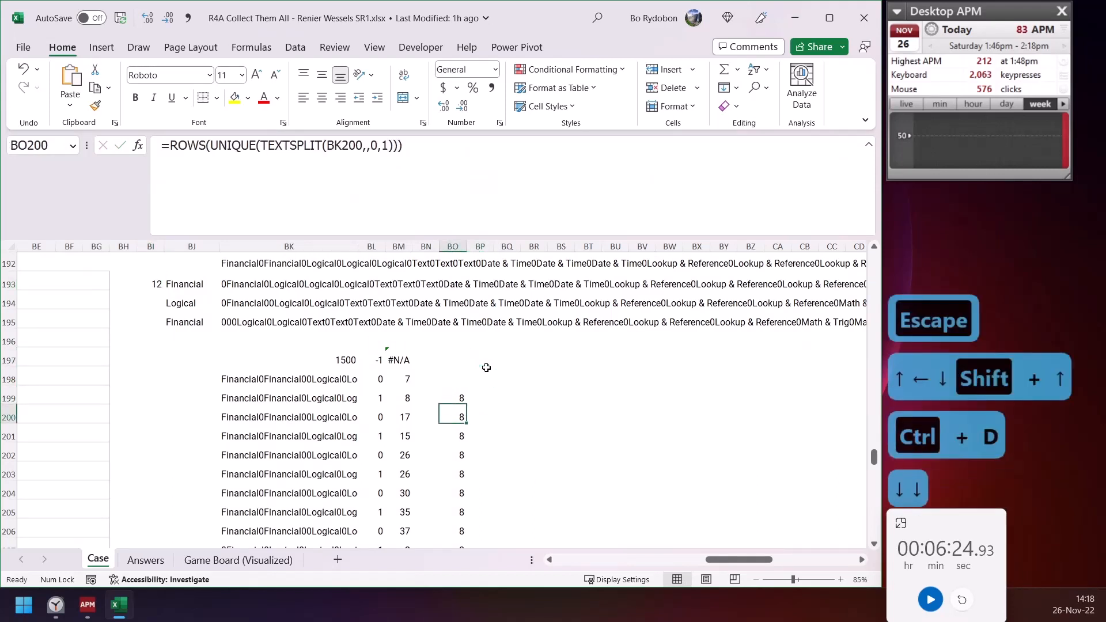
key(Up)
key(shift+Up)
key(shift+Up)
key(F2)
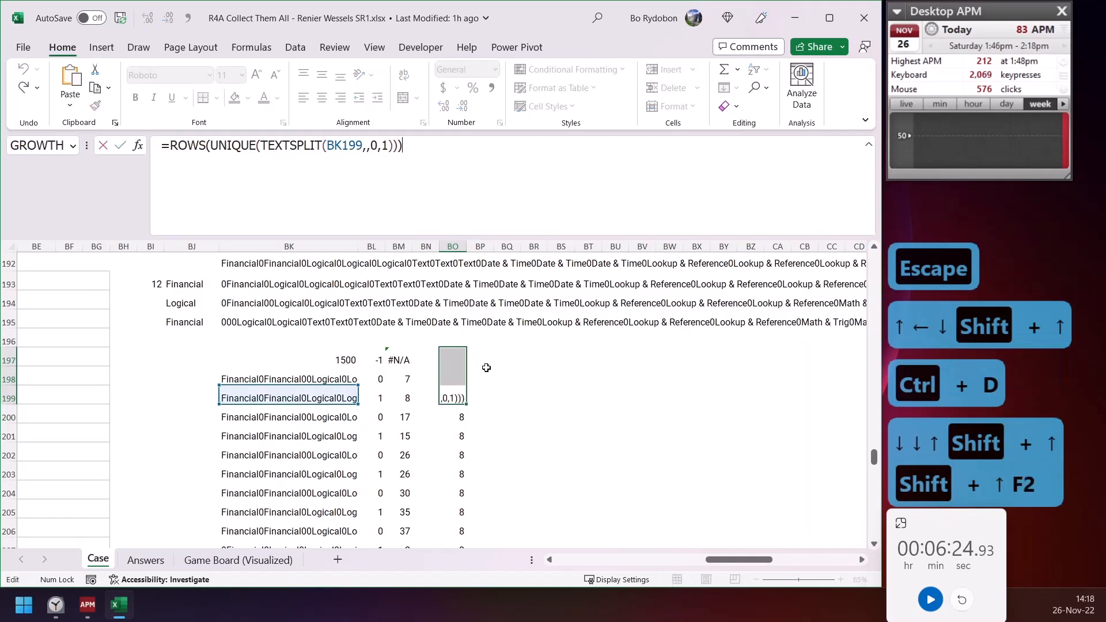
key(ctrl+Return)
key(Up)
Enter =XMATCH(7,BO197:BO228) in BP197 to find where 7 first appears
key(Right)
key(Up)
text(=xma)
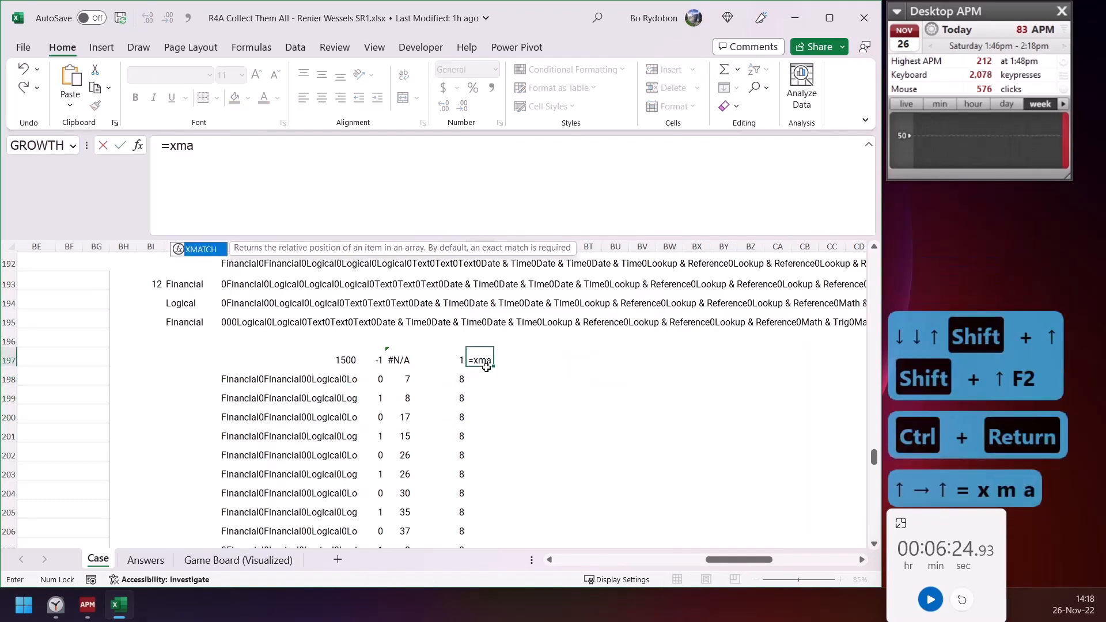
key(Tab)
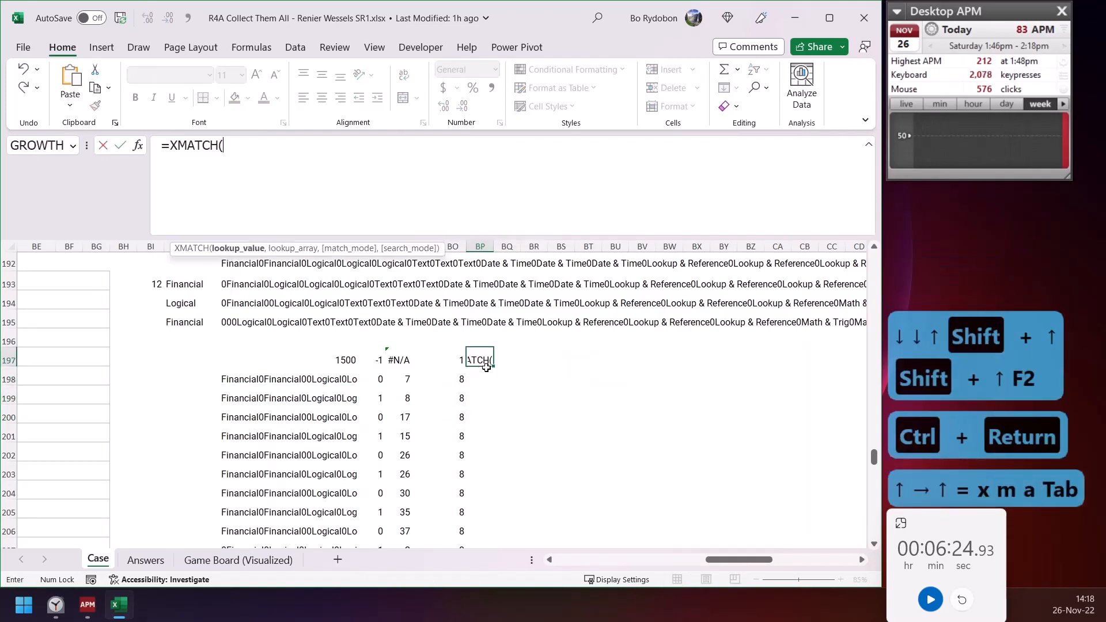
text(7,)
key(Left)
key(ctrl+shift+Down)
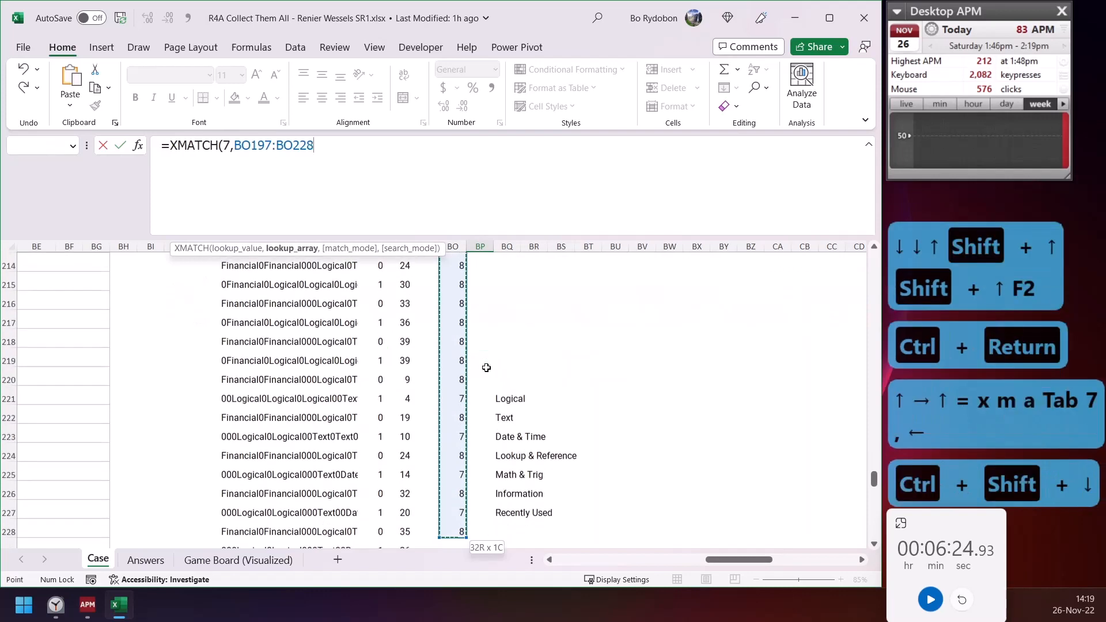
key(Return)
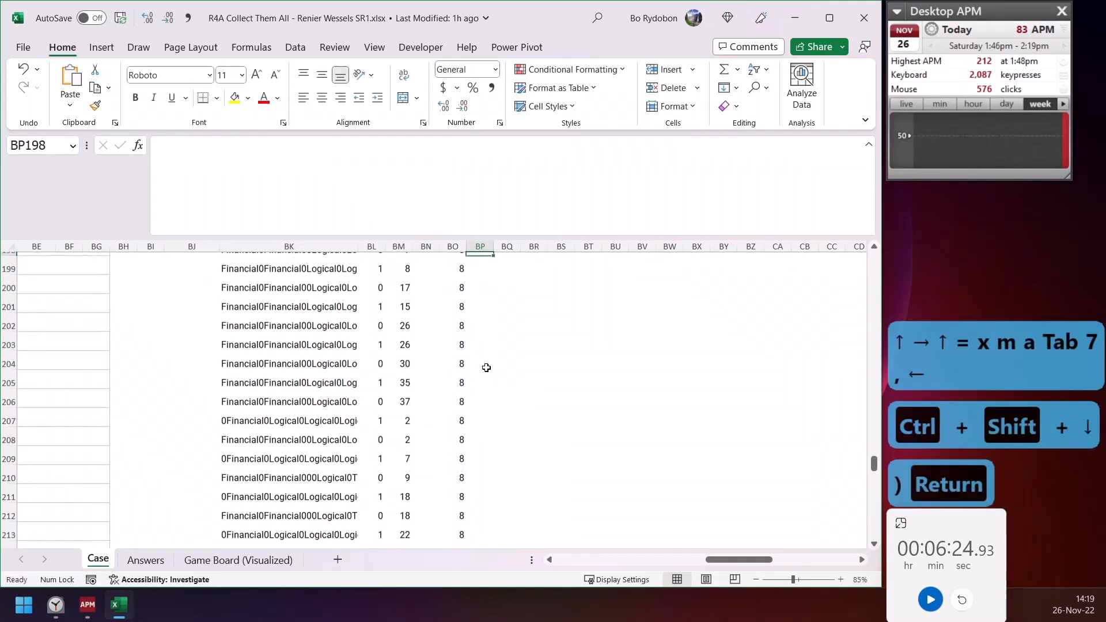
key(Up)
scroll(454, 336, up, 3)
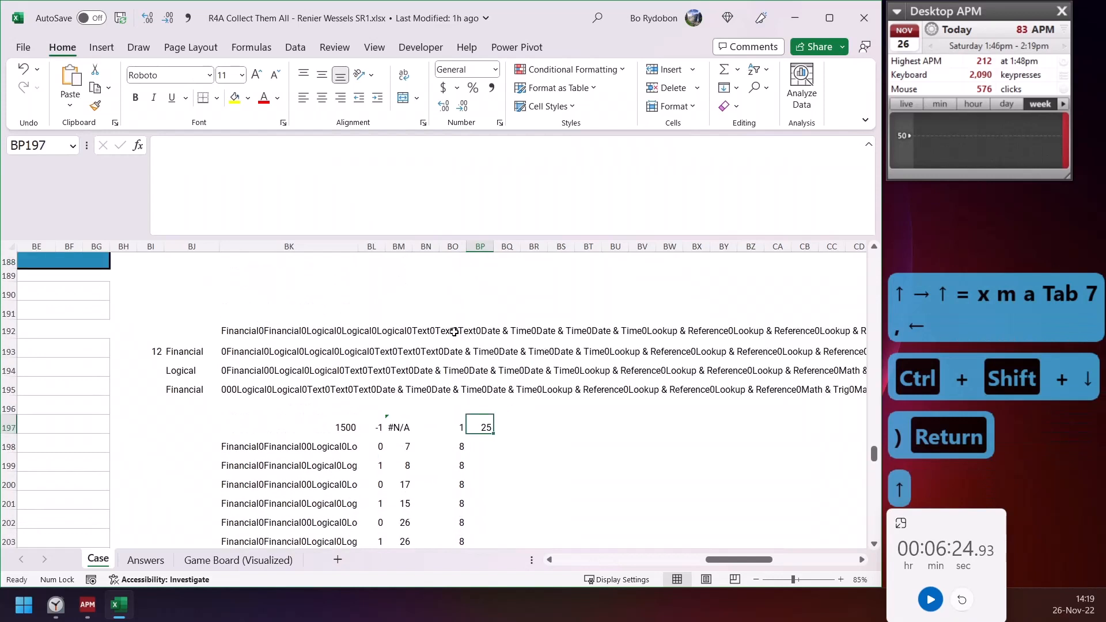
click(481, 426)
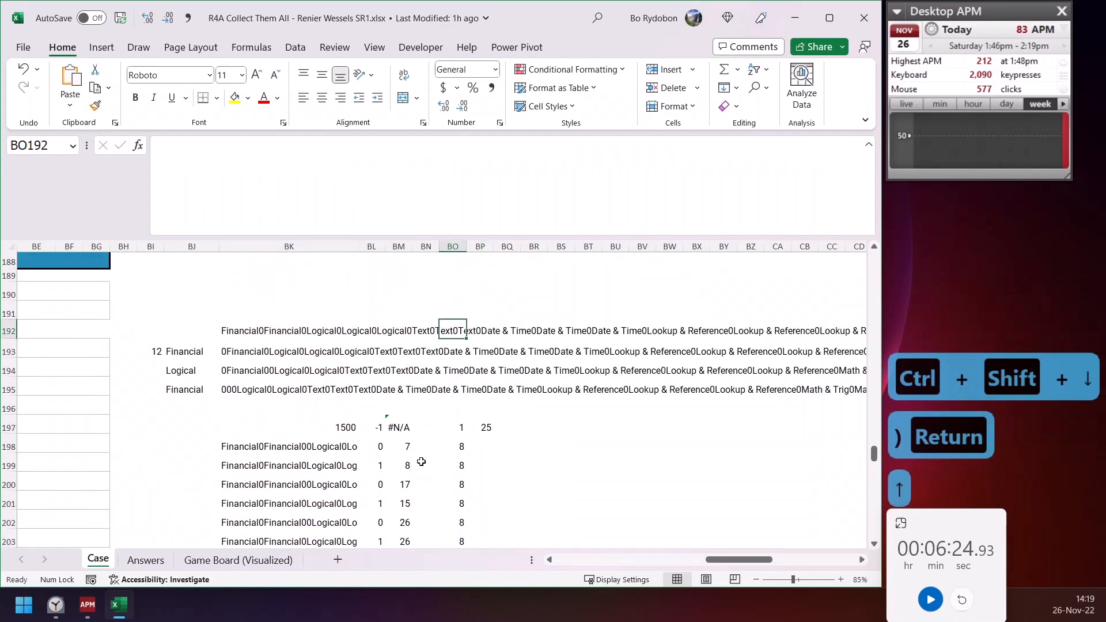
Extend BP197 to =INT(XMATCH(7,BO197:BO228)/2), returning 12
click(348, 151)
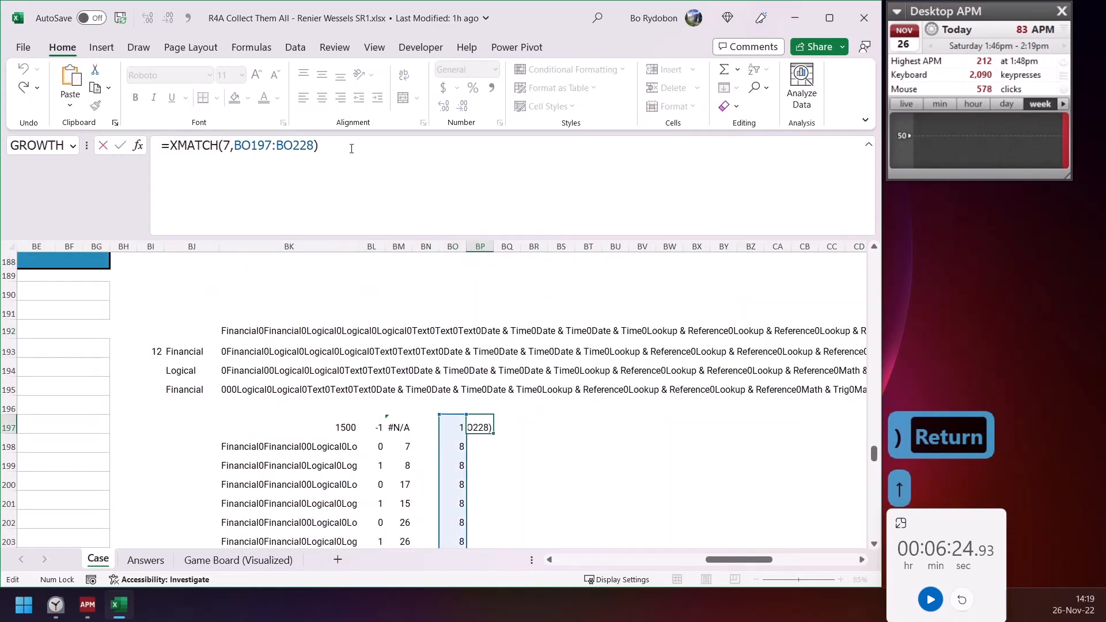
text(/2)
key(Return)
key(Up)
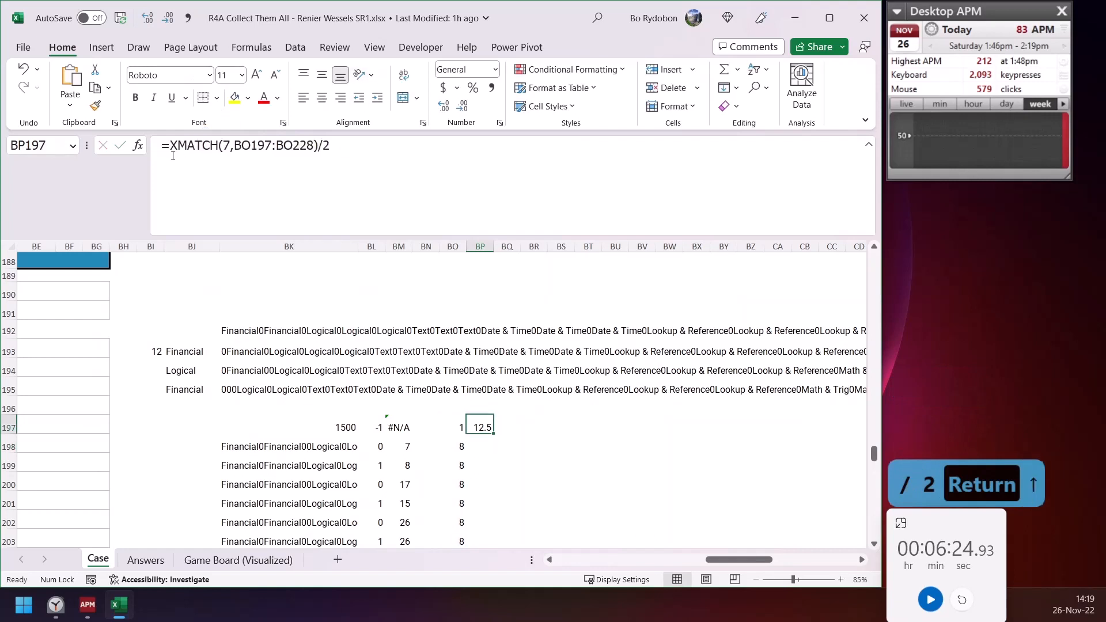
click(172, 154)
text(int)
key(Tab)
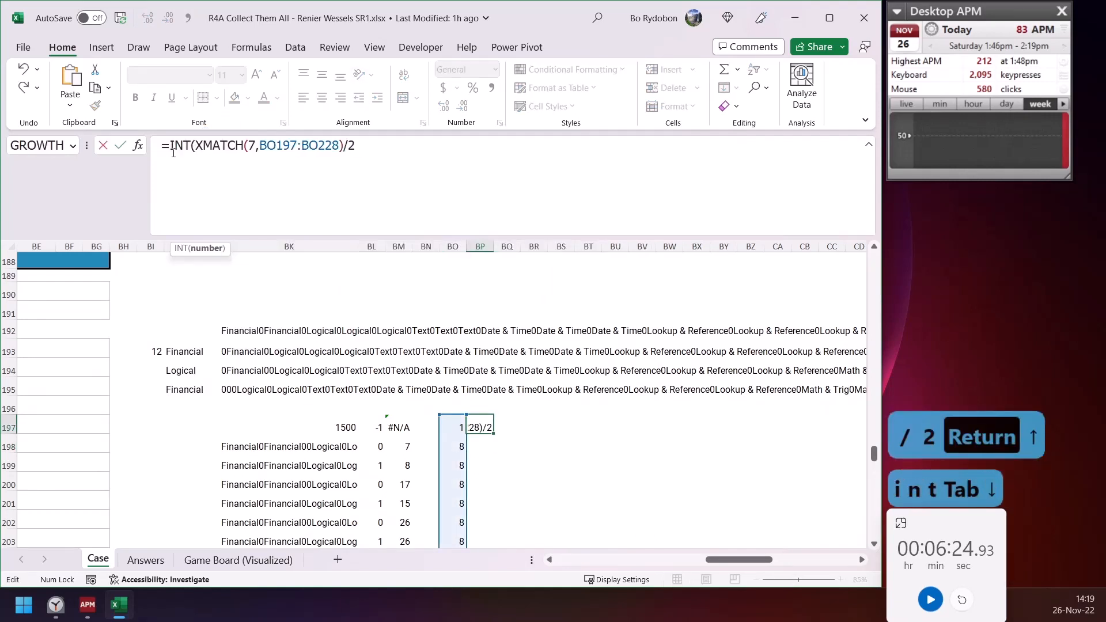
text())
key(Return)
key(Up)
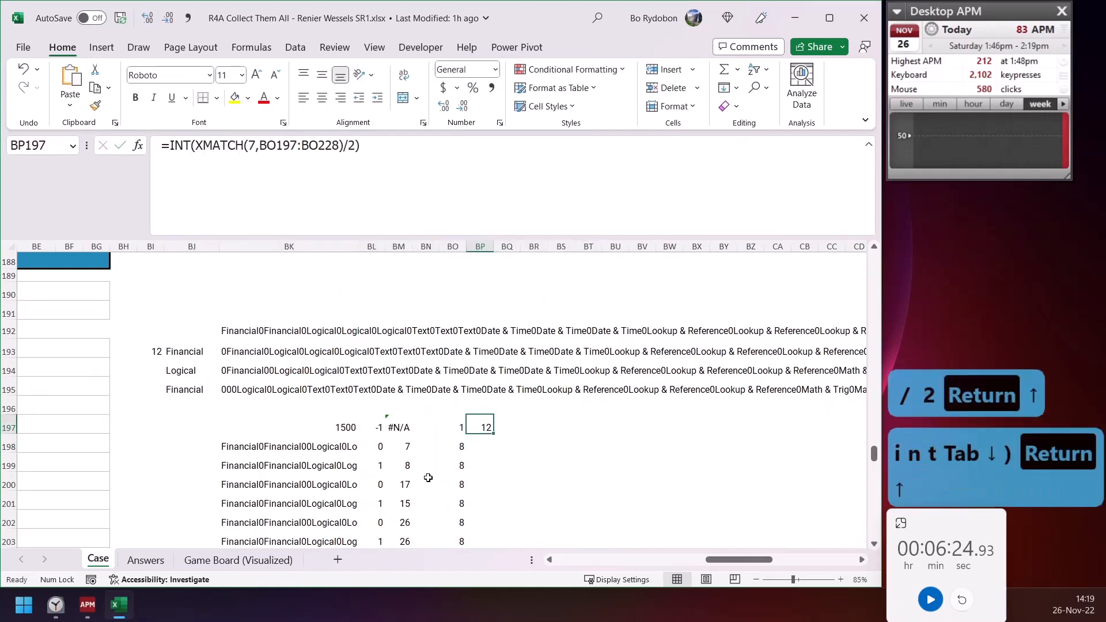
mouse_move(449, 429)
mouse_down()
mouse_move(392, 429)
mouse_move(441, 426)
mouse_up()
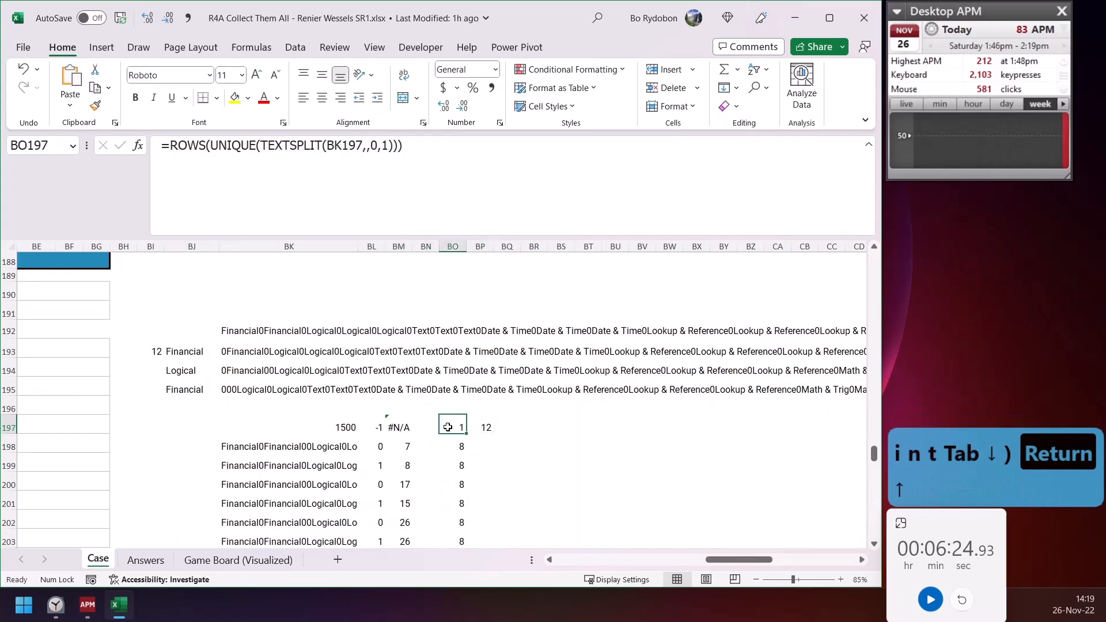
click(485, 428)
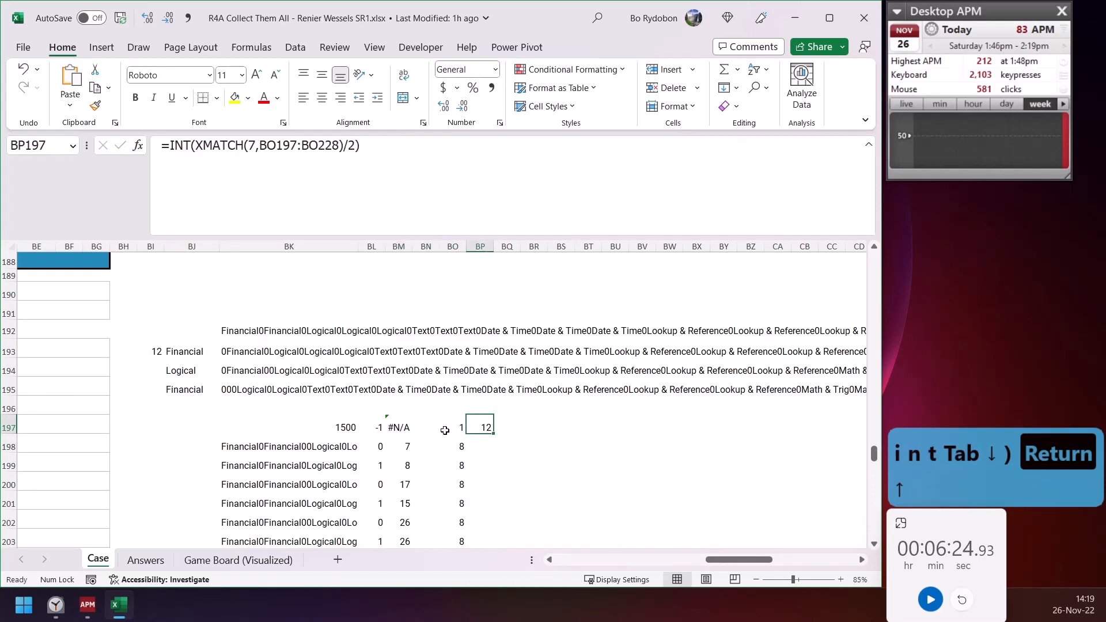
click(171, 146)
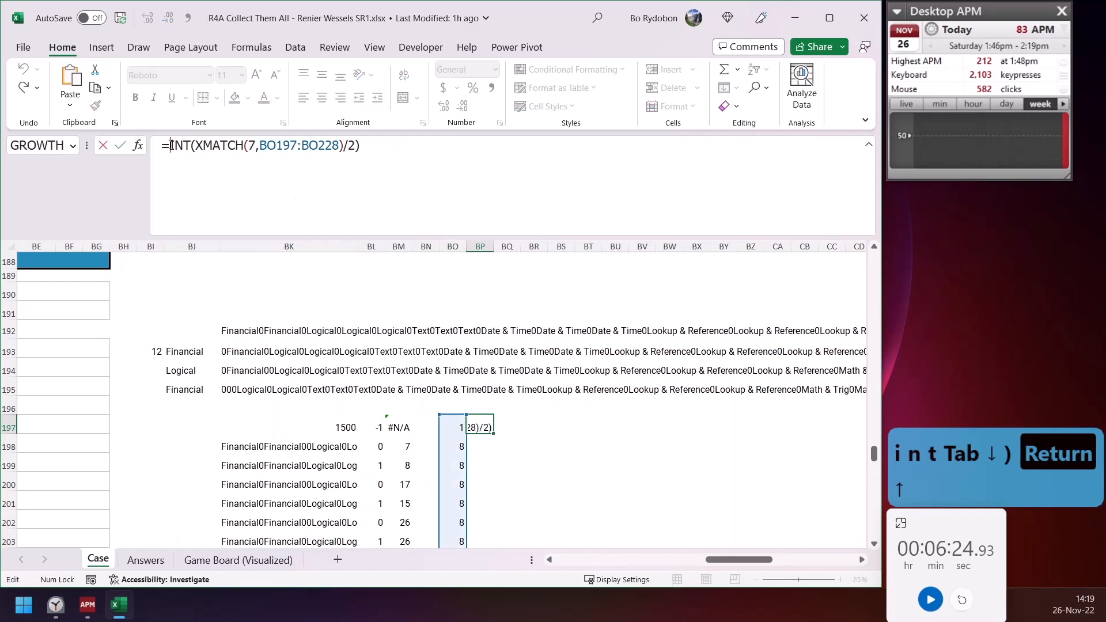
click(653, 560)
click(572, 559)
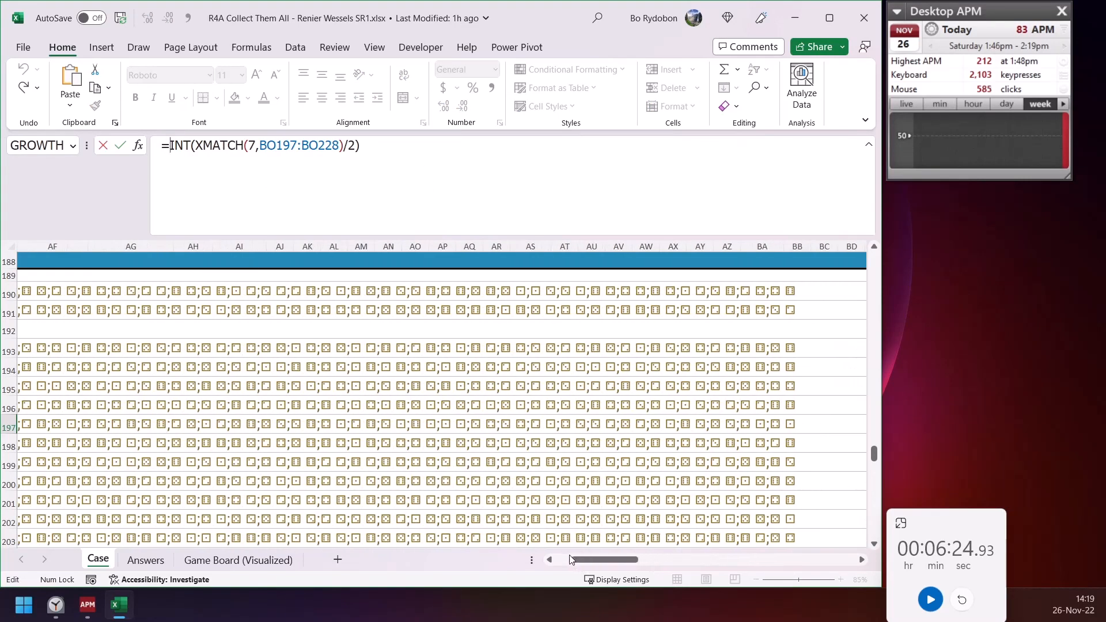
click(568, 559)
scroll(237, 473, down, 1)
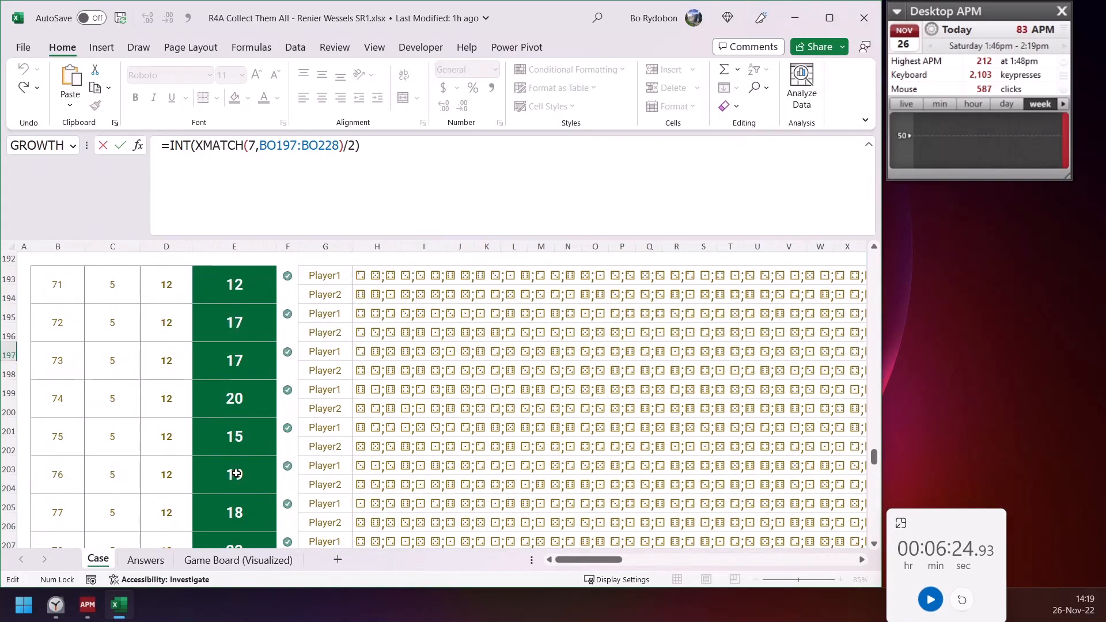
scroll(236, 485, down, 1)
click(235, 478)
scroll(242, 449, down, 2)
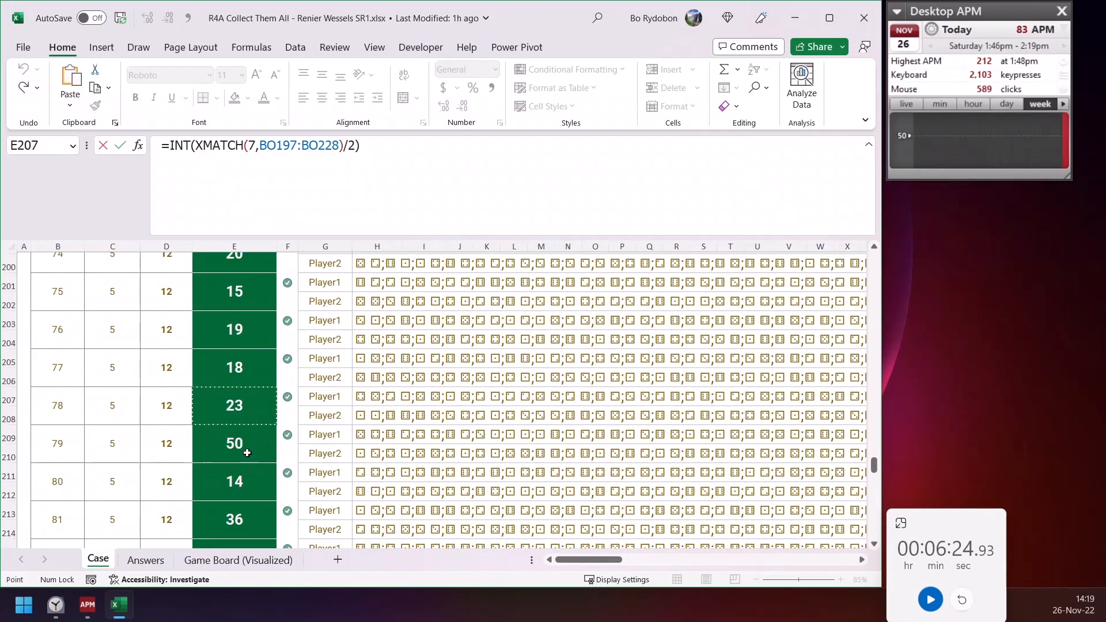
scroll(247, 437, down, 2)
click(247, 437)
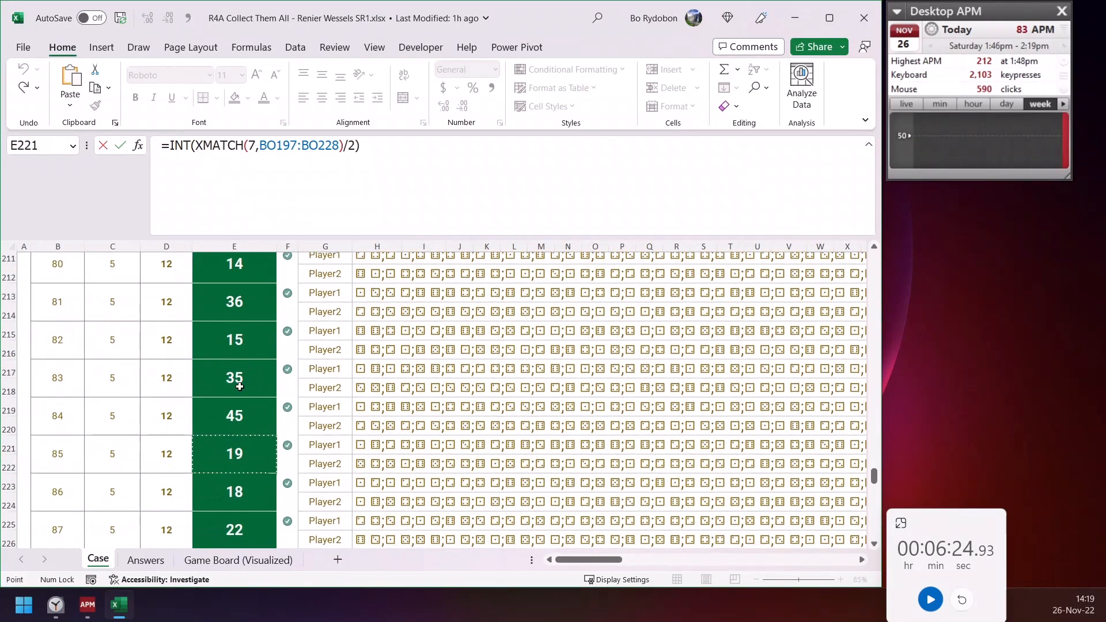
key(Escape)
click(765, 400)
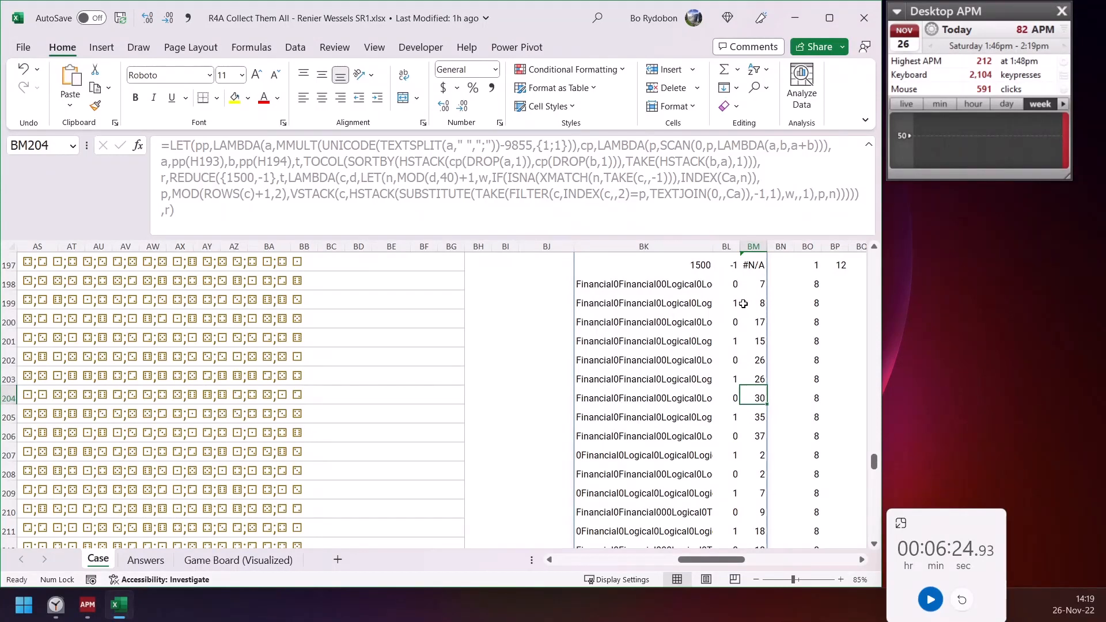
Move back left to the green answer cell E197
scroll(595, 307, up, 1)
click(122, 319)
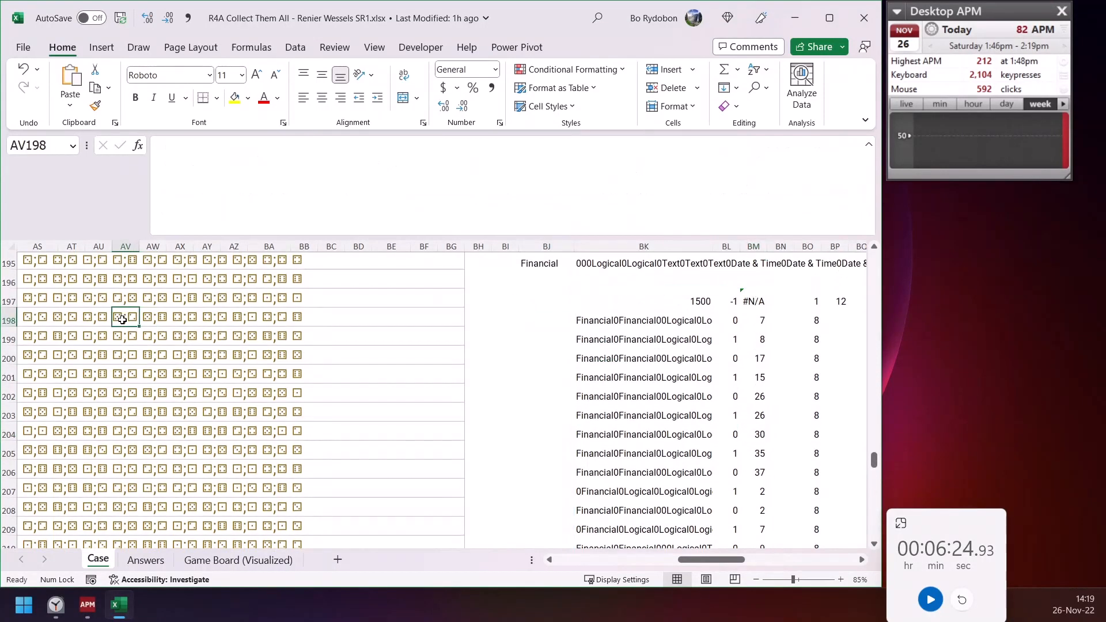
key(ctrl+Left)
key(ctrl+Left)
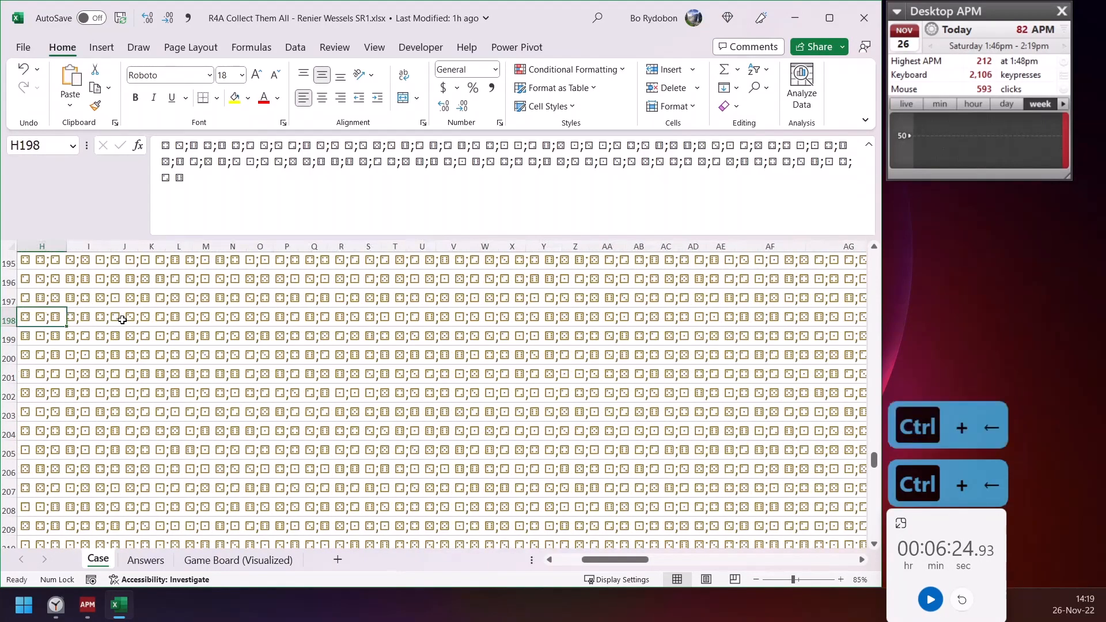
key(Left)
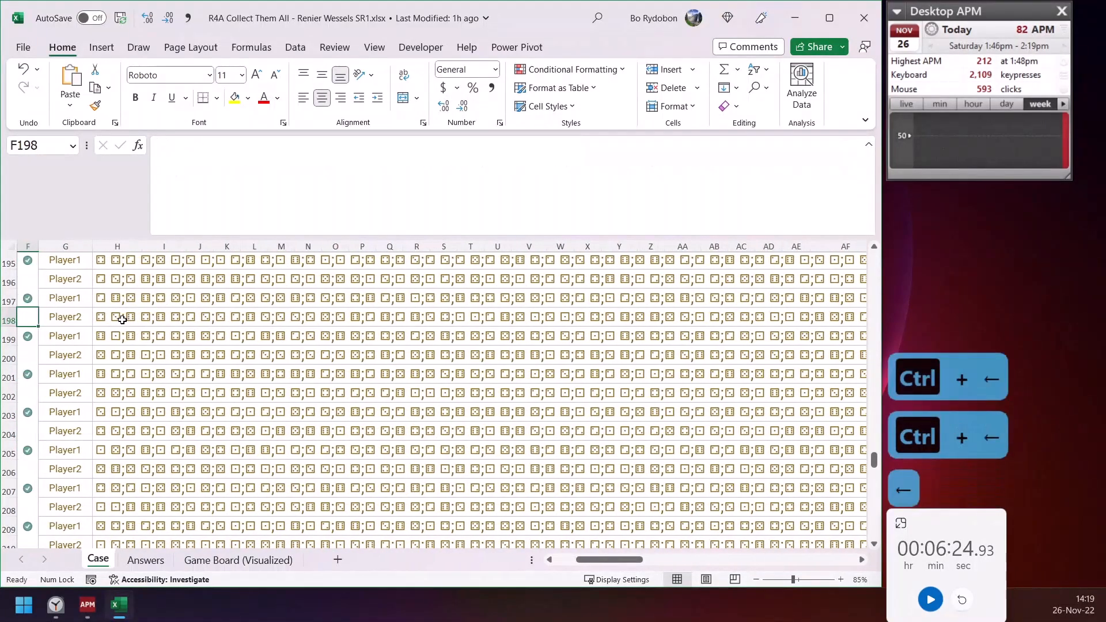
key(Left)
key(Right)
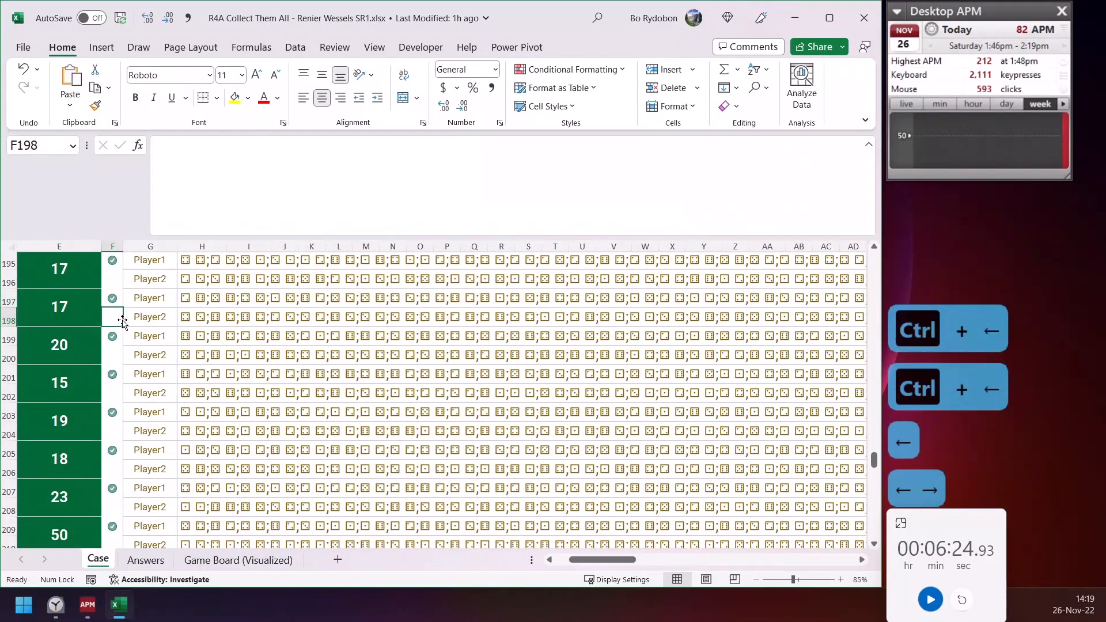
key(Left)
Review E197's LET/REDUCE formula, cancelling out so it stays unchanged at 17
click(258, 206)
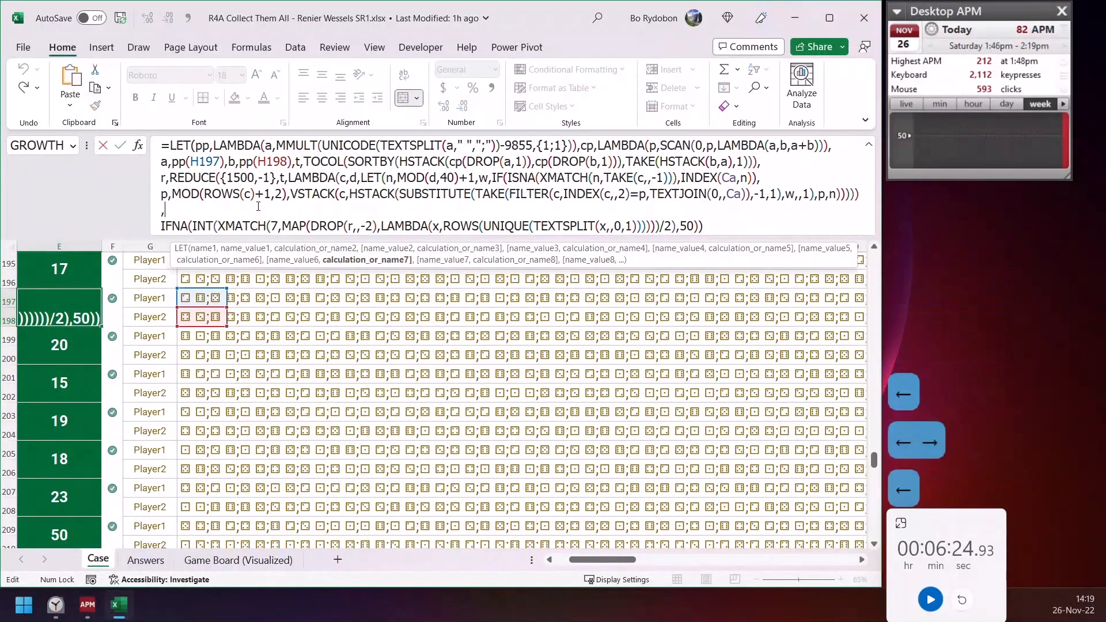
text(dd)
key(BackSpace)
key(BackSpace)
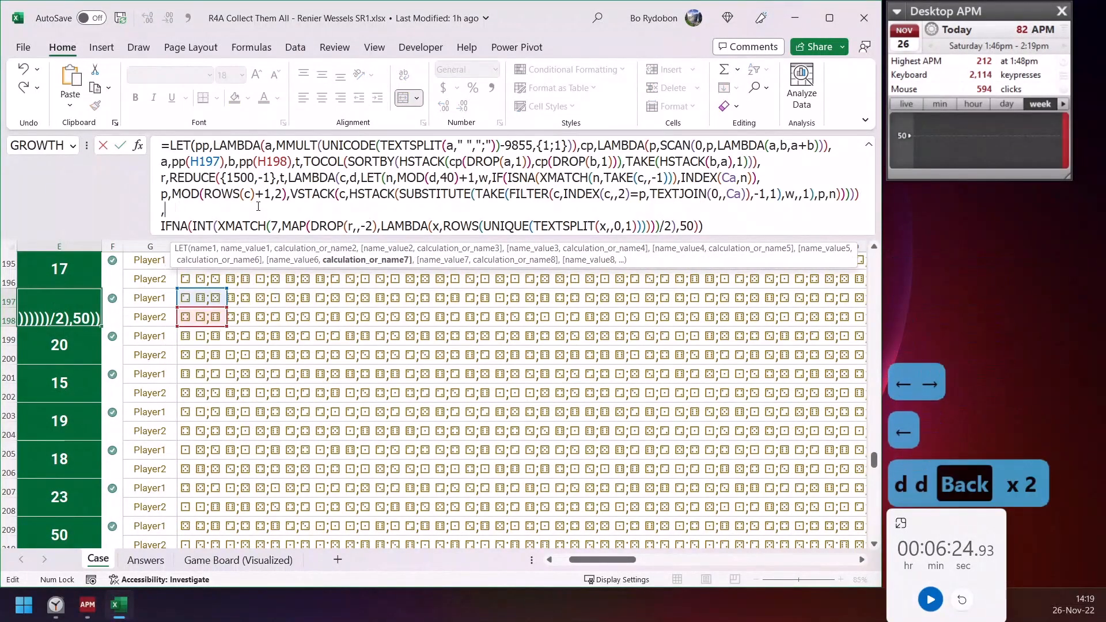
key(Escape)
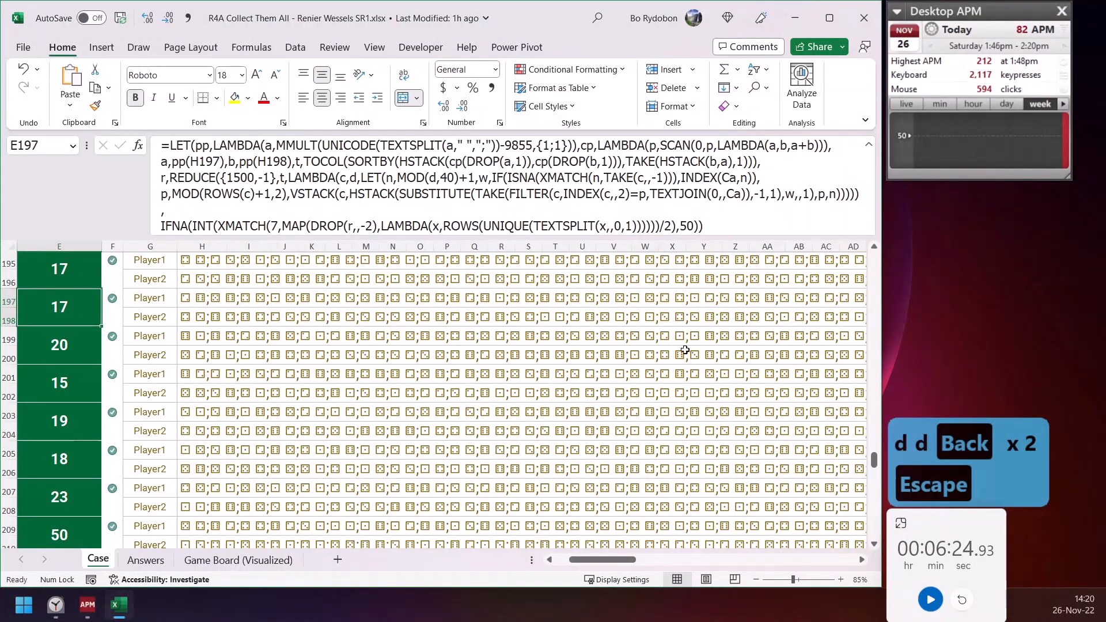
click(731, 223)
key(Escape)
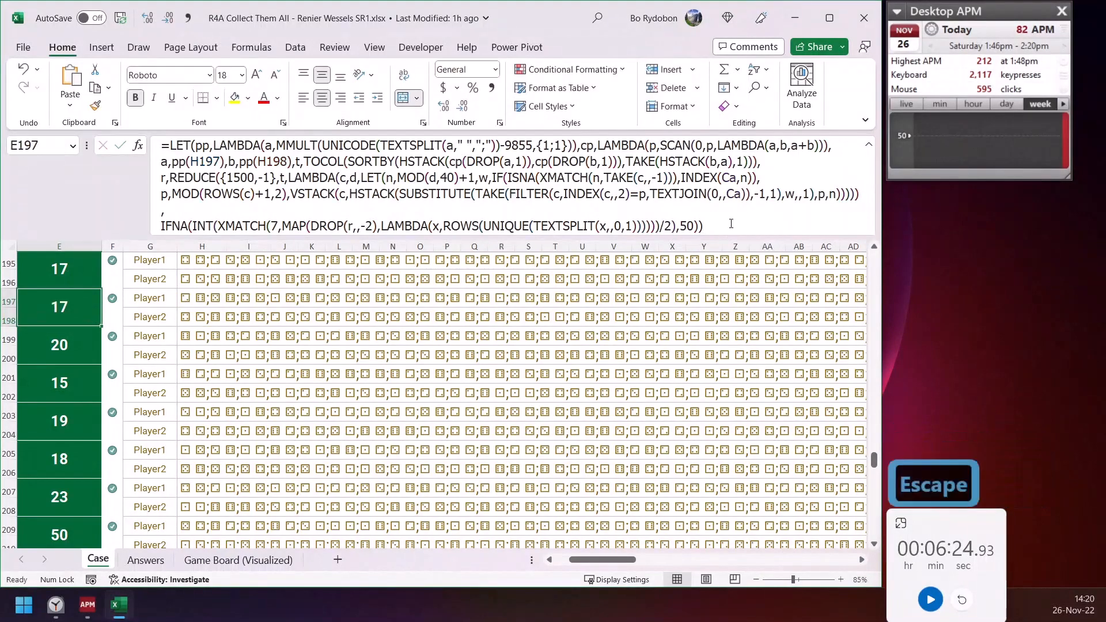
click(550, 354)
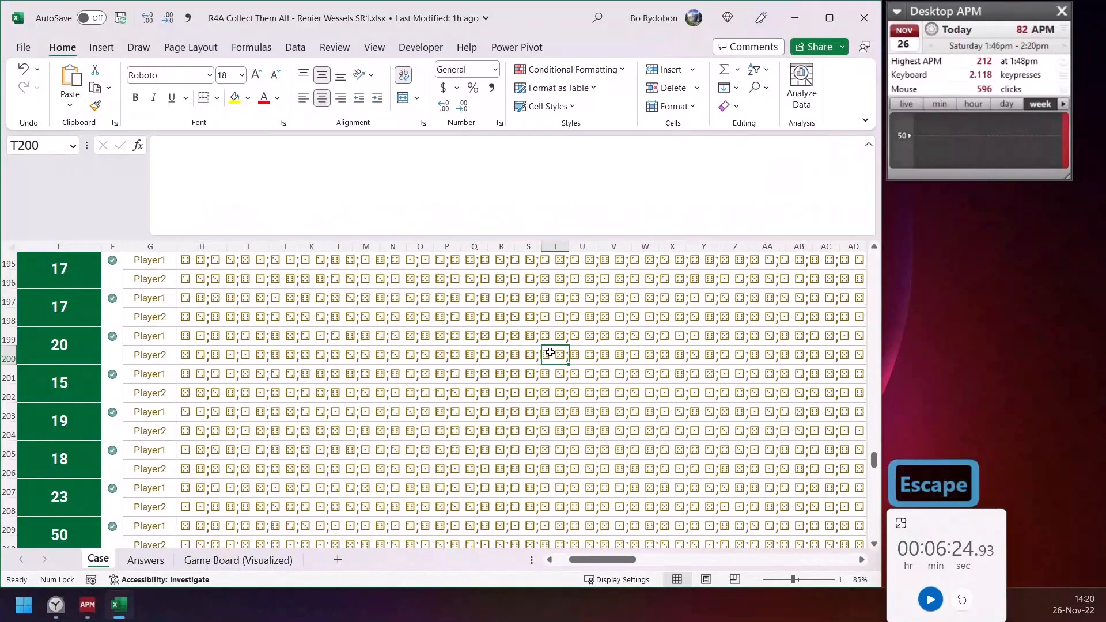